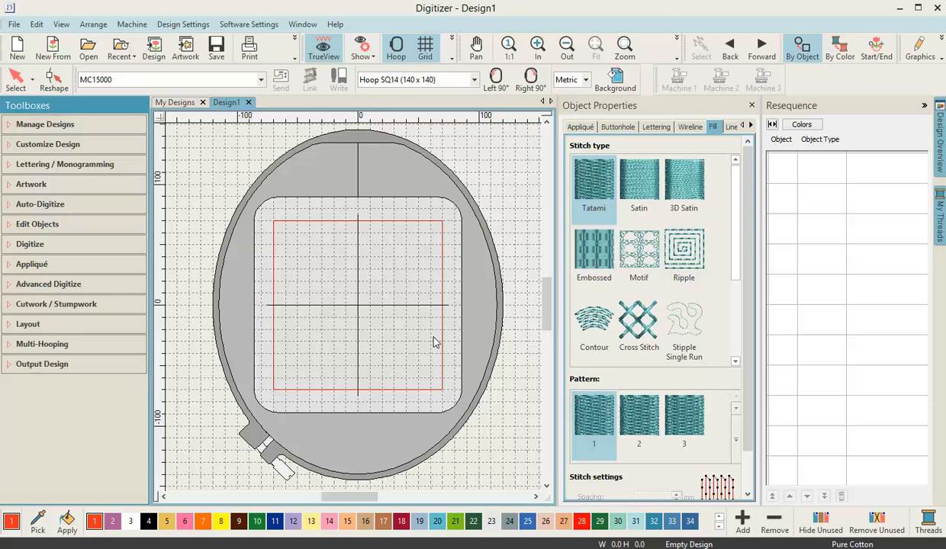
# - Insert the Seahorse artwork from the Manual Digitizing pictures folder into the design
pyautogui.click(187, 48)
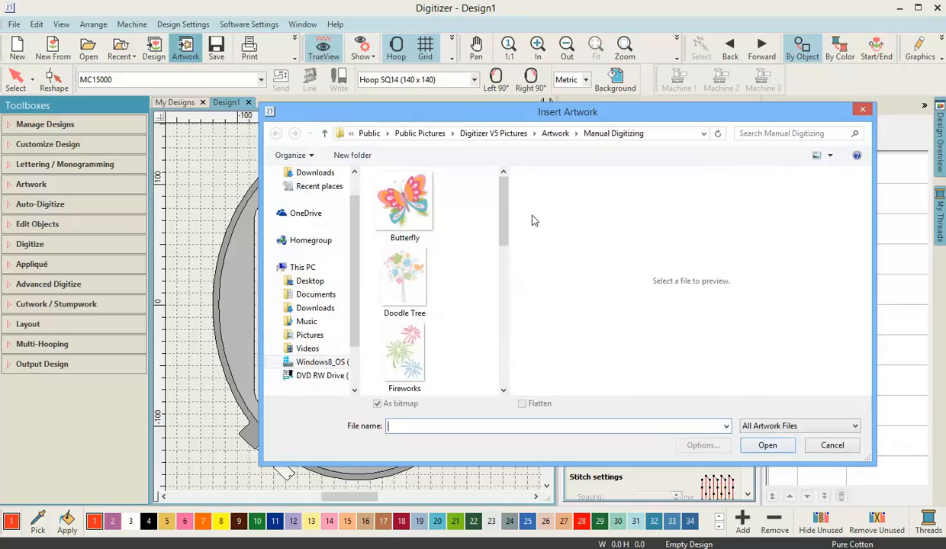
pyautogui.moveTo(503, 206)
pyautogui.mouseDown()
pyautogui.moveTo(523, 261)
pyautogui.moveTo(473, 296)
pyautogui.mouseUp()
pyautogui.click(416, 312)
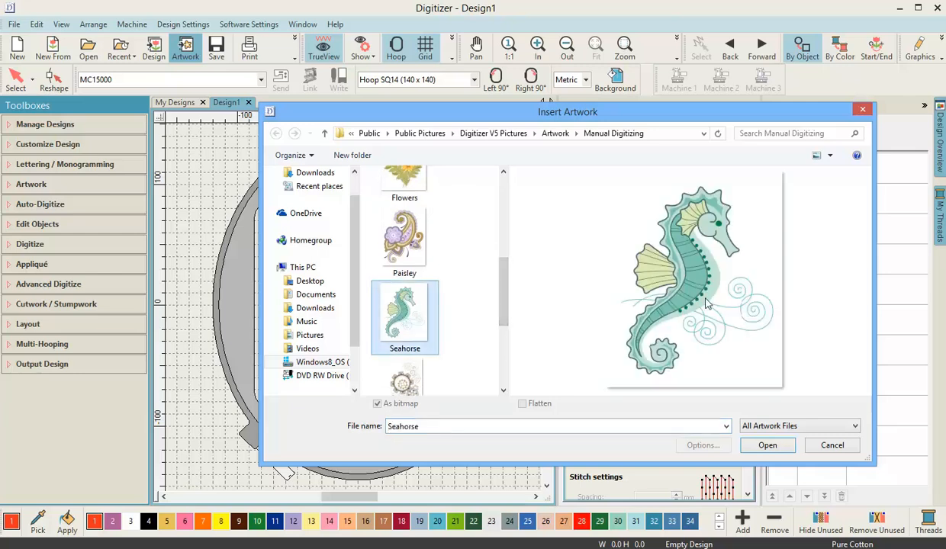
pyautogui.click(771, 447)
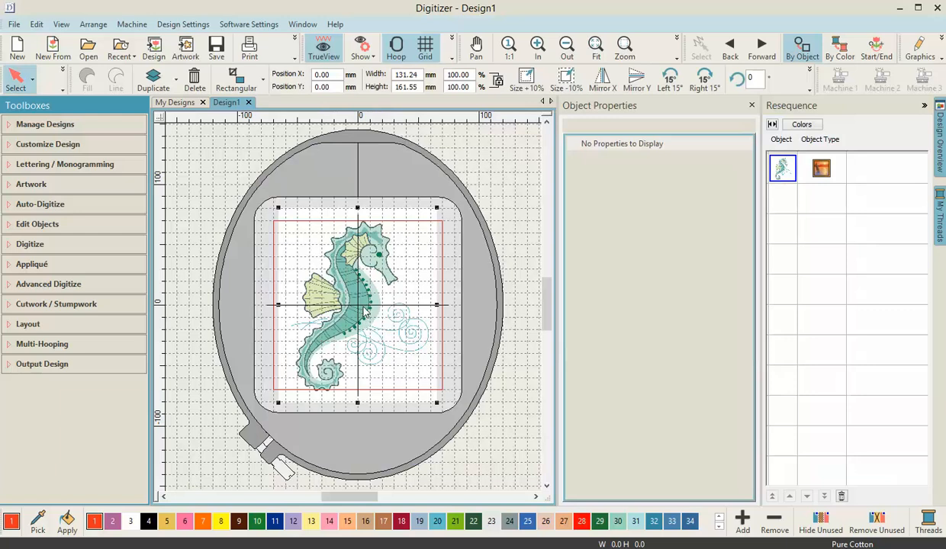
# - Deselect the seahorse artwork and change the hoop to Hoop SQ23 (230 x 230)
pyautogui.scroll(1, 361, 235)
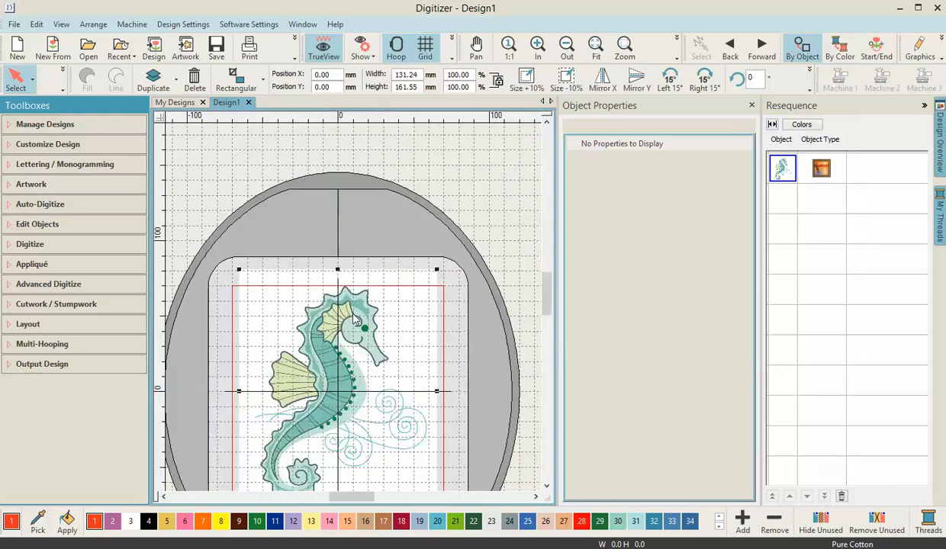
pyautogui.moveTo(548, 284); pyautogui.dragTo(551, 290)
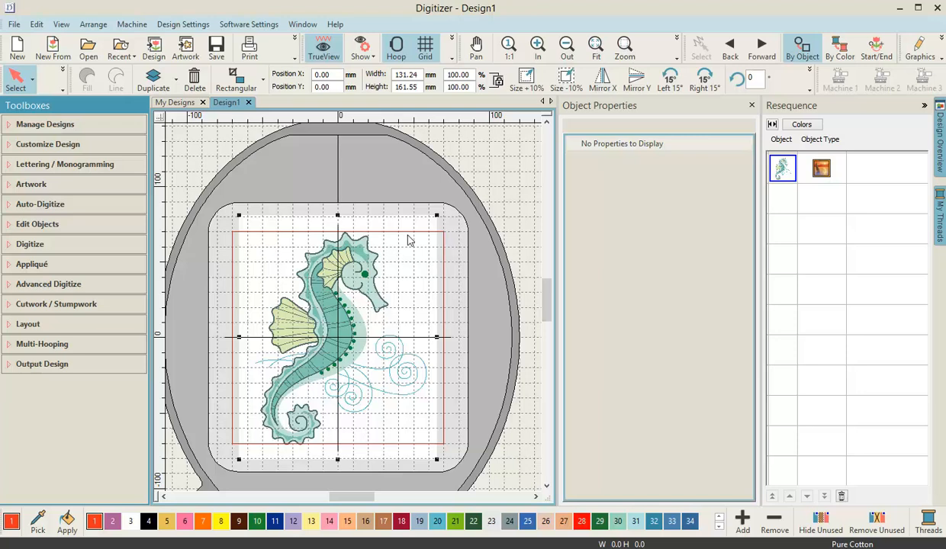
pyautogui.click(471, 150)
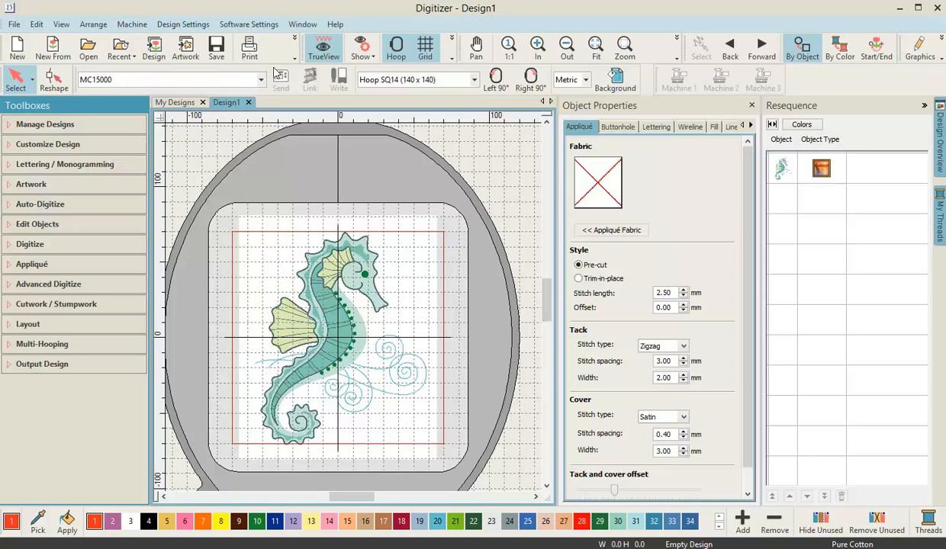
pyautogui.click(473, 81)
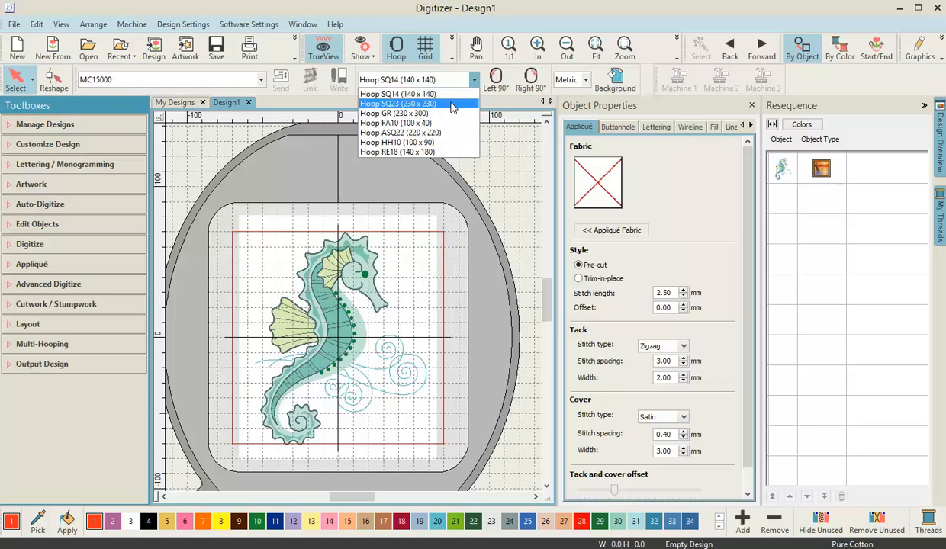
pyautogui.click(452, 108)
pyautogui.scroll(-1, 358, 186)
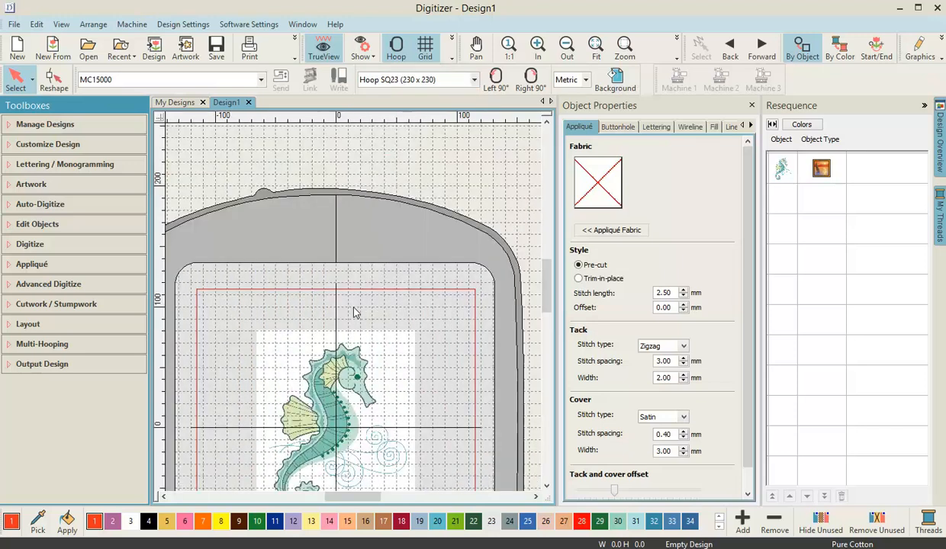
pyautogui.moveTo(546, 287); pyautogui.dragTo(546, 297)
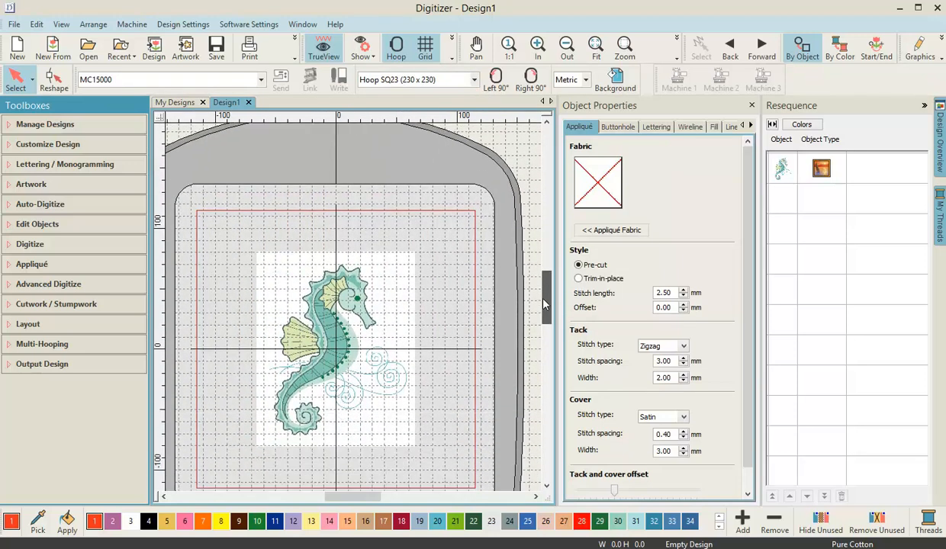
# - Activate Digitize Closed Shape from the Digitize tools and choose thread color 30 for the fill
pyautogui.scroll(3, 351, 306)
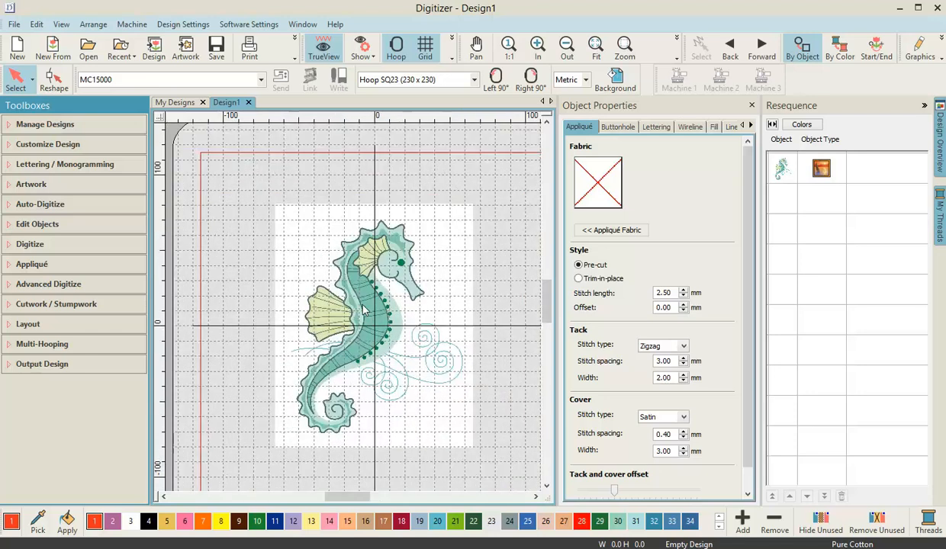
pyautogui.scroll(1, 354, 311)
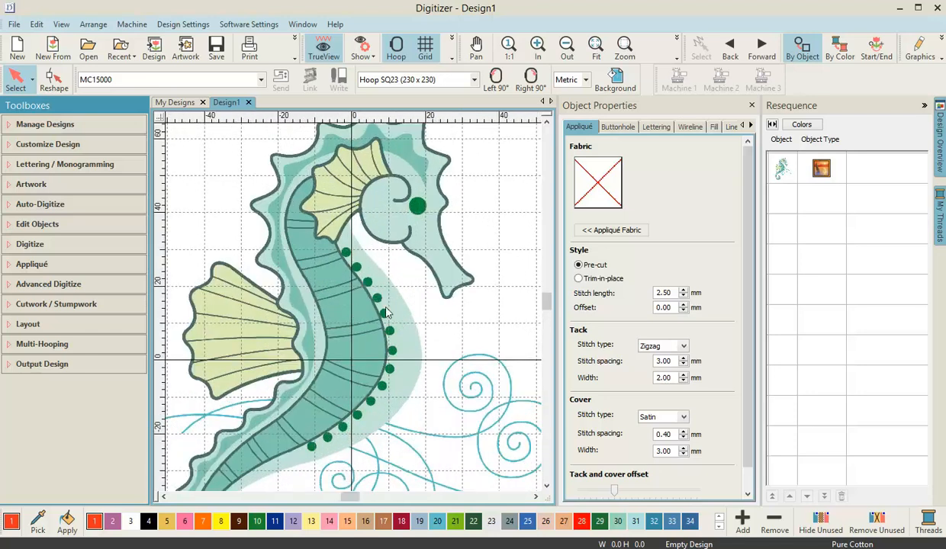
pyautogui.click(546, 489)
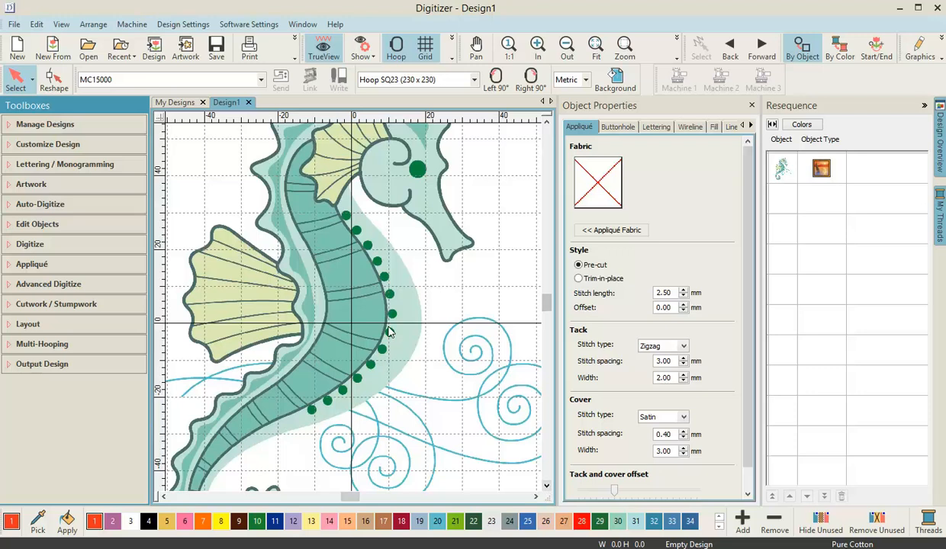
pyautogui.scroll(-1, 348, 302)
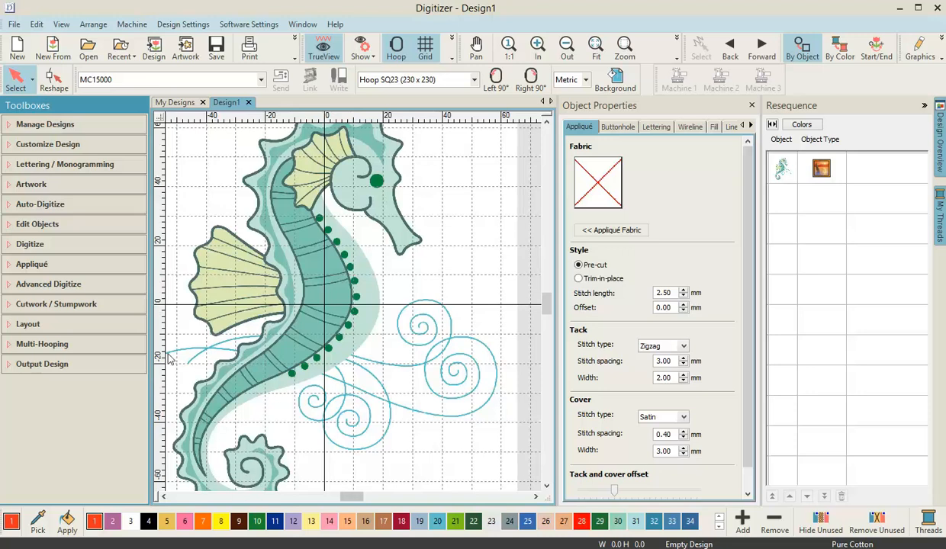
pyautogui.click(34, 246)
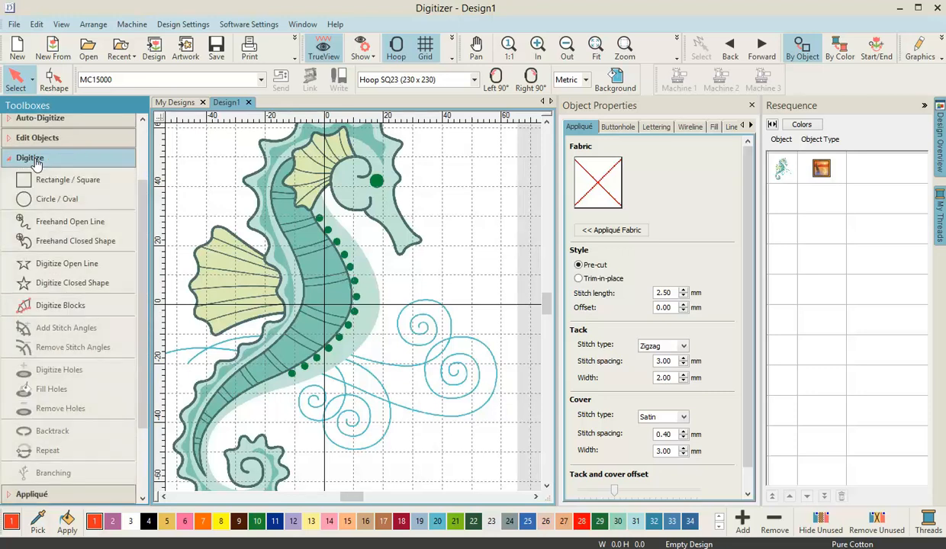
pyautogui.click(100, 289)
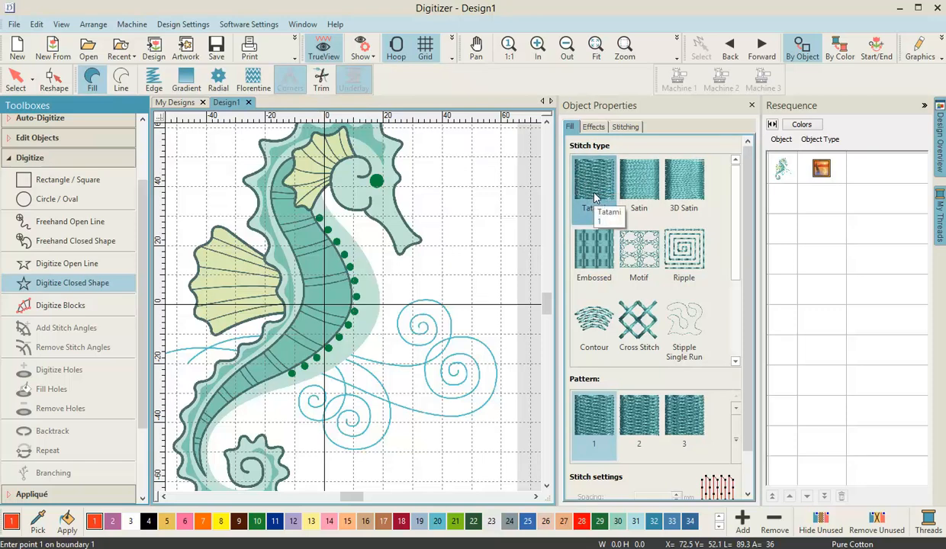
pyautogui.click(617, 521)
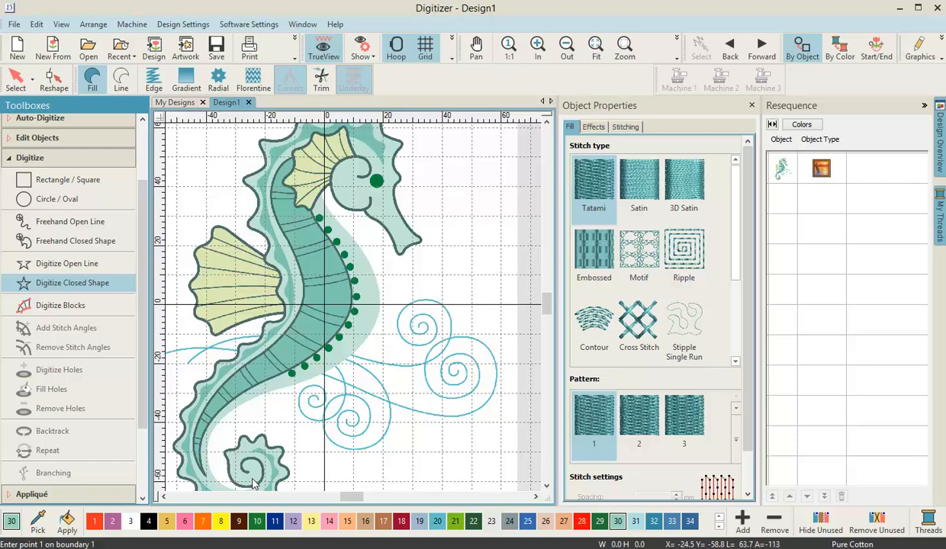
# - Begin the closed shape beneath the tail spiral and trace its lower outer curve round and up the left side
pyautogui.scroll(1, 281, 433)
pyautogui.scroll(3, 354, 312)
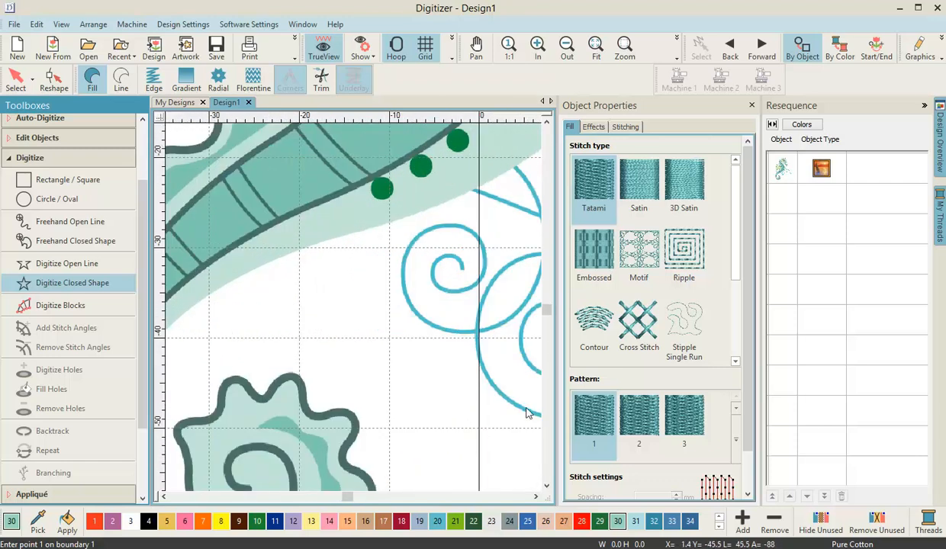
pyautogui.click(547, 489)
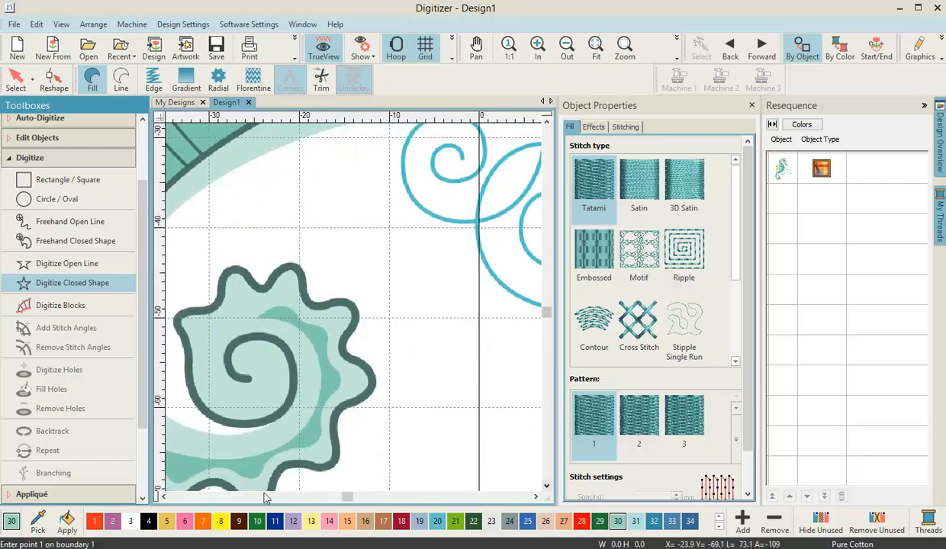
pyautogui.click(164, 497)
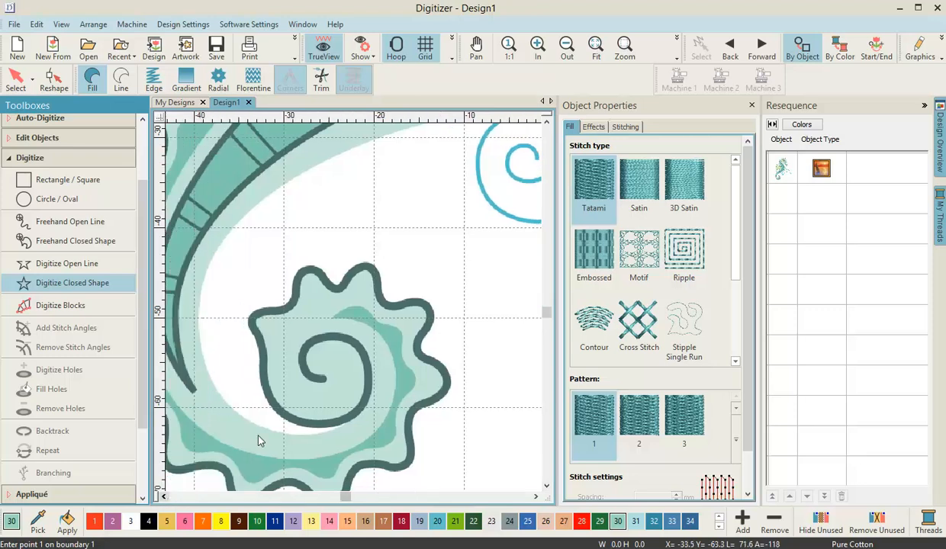
pyautogui.scroll(2, 355, 311)
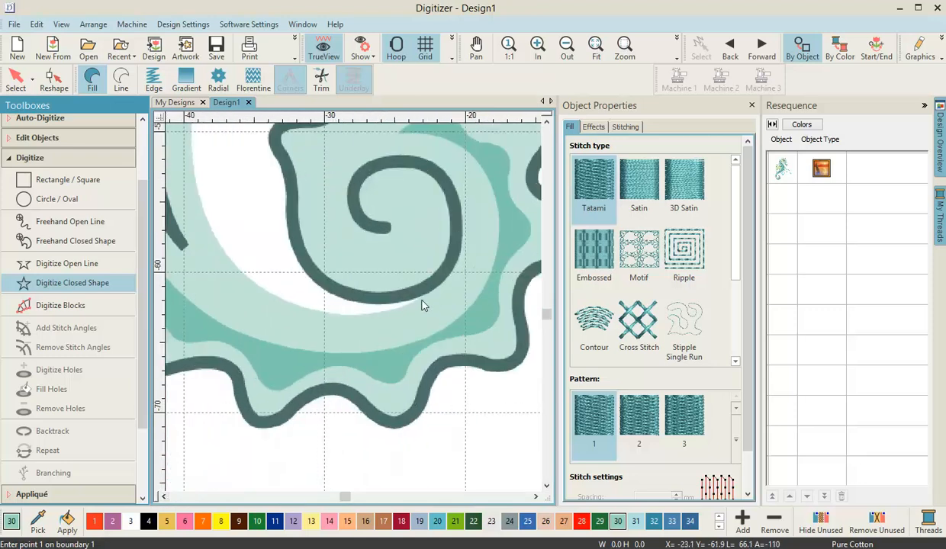
pyautogui.click(421, 297)
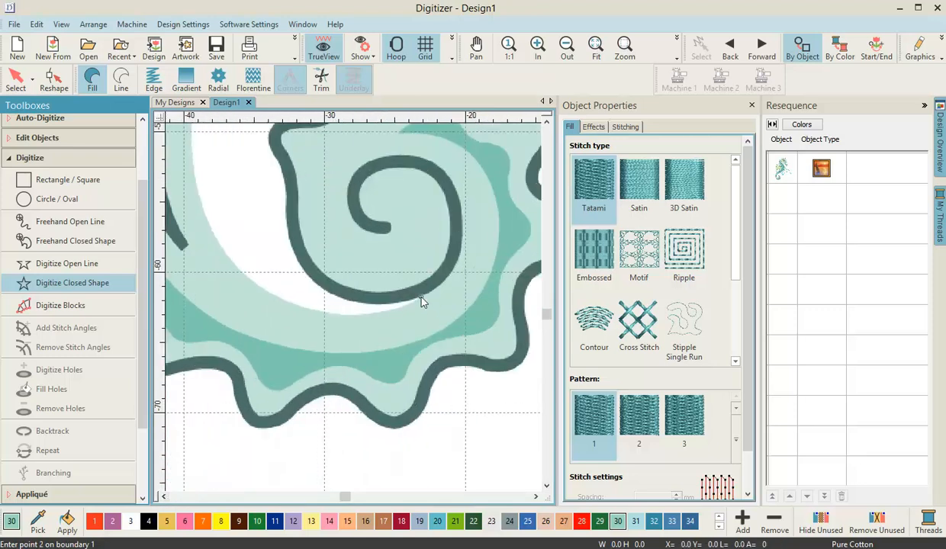
pyautogui.click(378, 309)
pyautogui.click(338, 302)
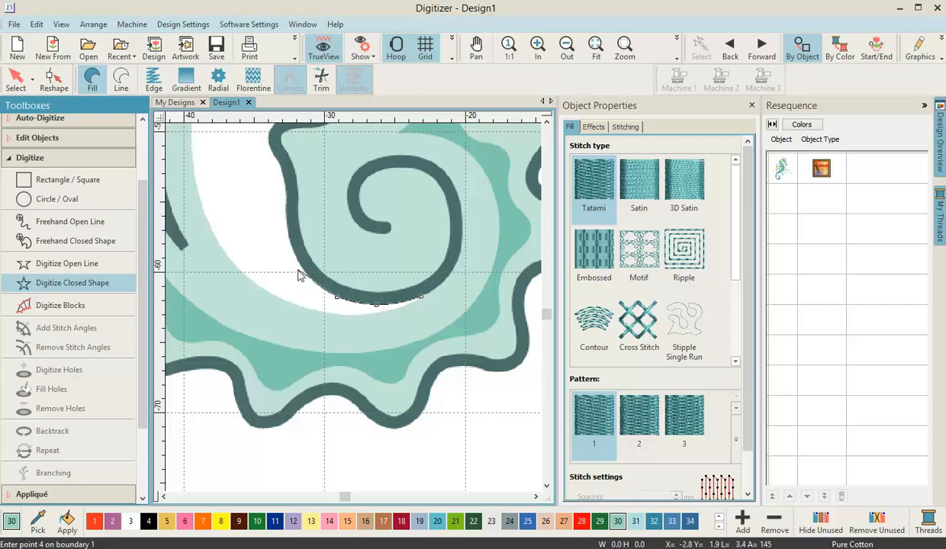
pyautogui.click(306, 278)
pyautogui.click(289, 240)
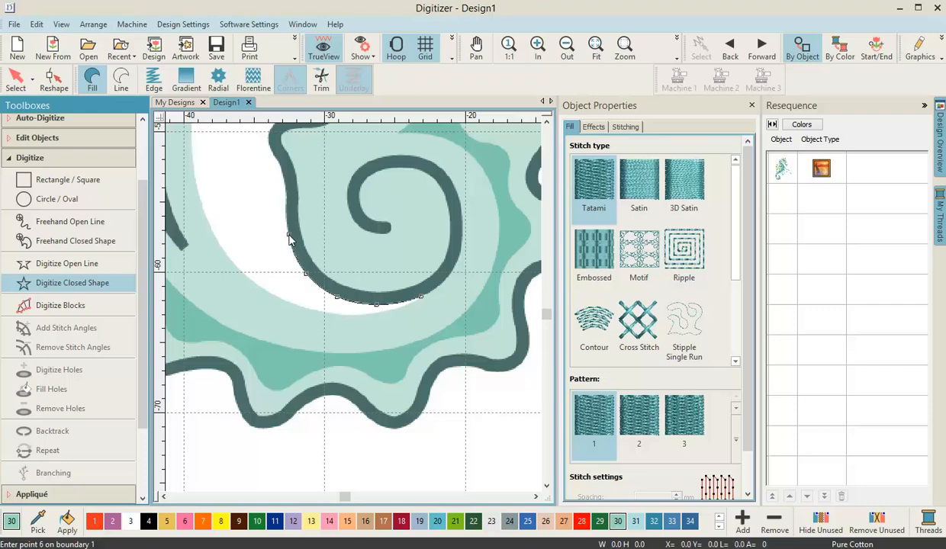
pyautogui.click(287, 190)
# - Continue the boundary around the pointed corner of the tail curl and up the near side of the first scallop
pyautogui.press('c')
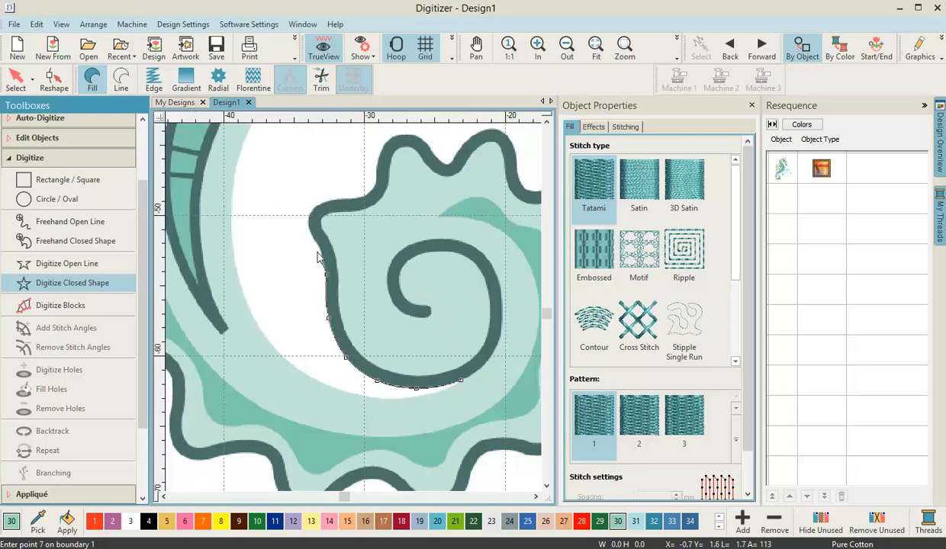
pyautogui.click(320, 250)
pyautogui.click(309, 229)
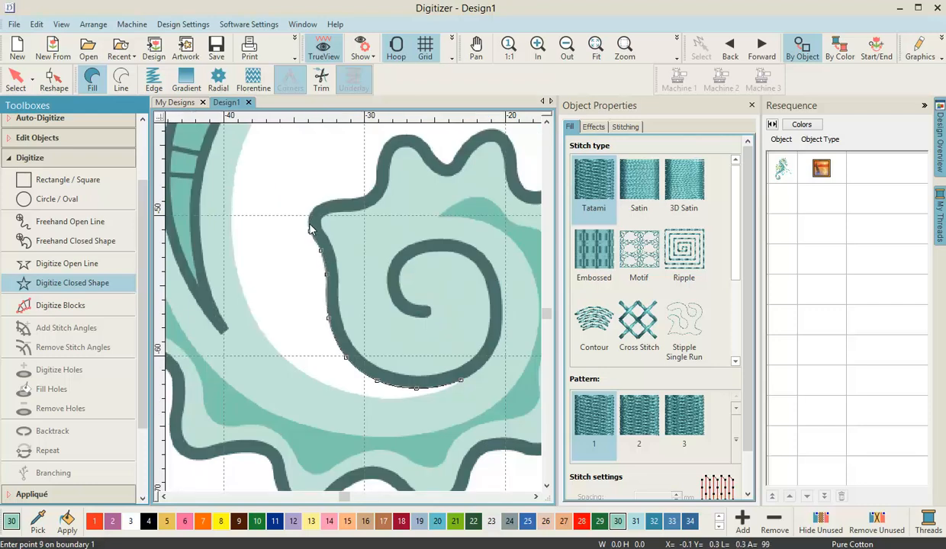
pyautogui.click(311, 209)
pyautogui.click(330, 200)
pyautogui.click(359, 197)
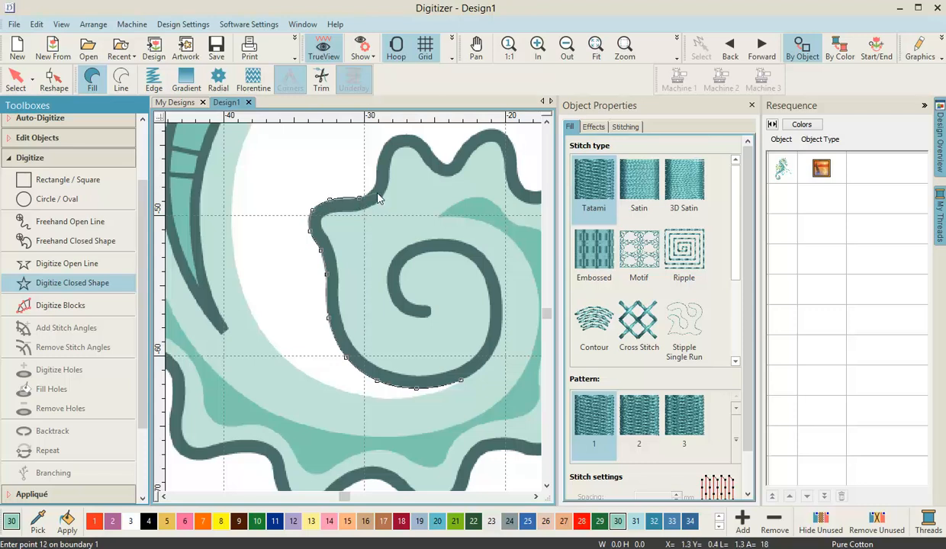
pyautogui.click(373, 185)
pyautogui.click(377, 150)
# - Trace the boundary over the first scallop, through the adjoining valley and up the side of the second scallop
pyautogui.click(397, 220)
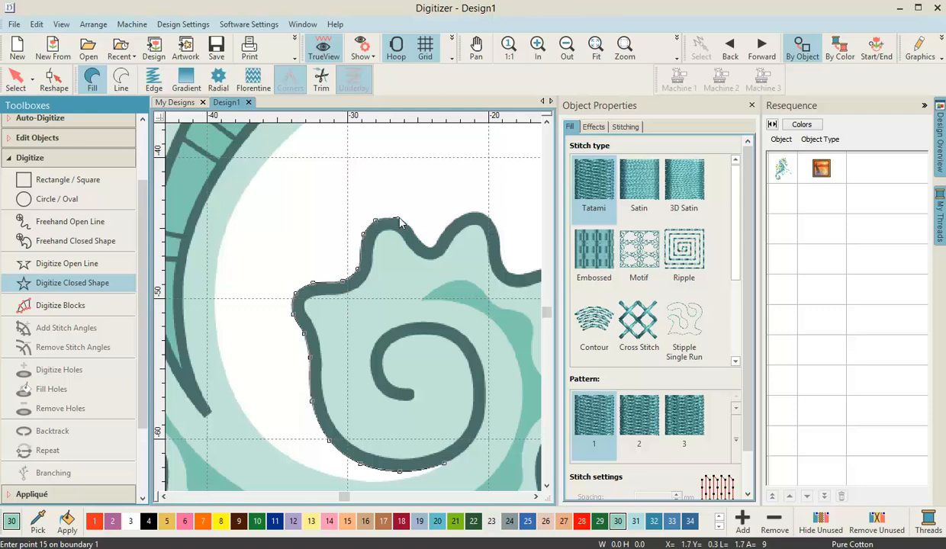
pyautogui.click(416, 236)
pyautogui.click(430, 248)
pyautogui.click(435, 243)
pyautogui.click(440, 236)
pyautogui.click(452, 222)
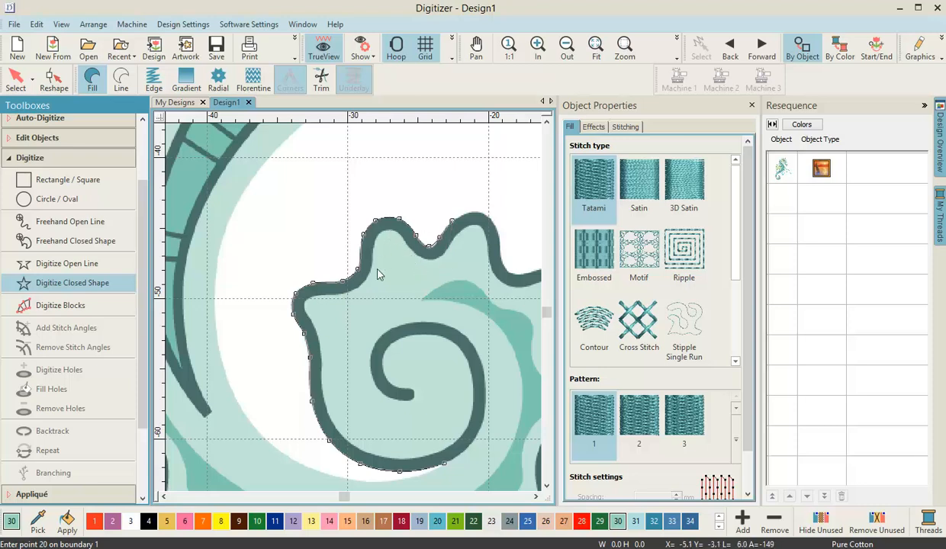
# - Trace the boundary over the top of the second scallop and down its far side
pyautogui.click(466, 212)
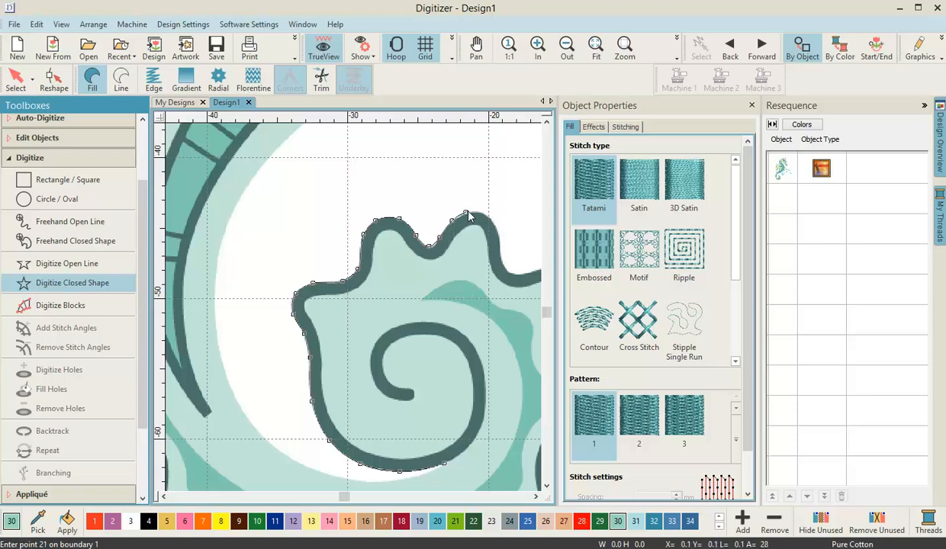
pyautogui.click(479, 212)
pyautogui.click(495, 226)
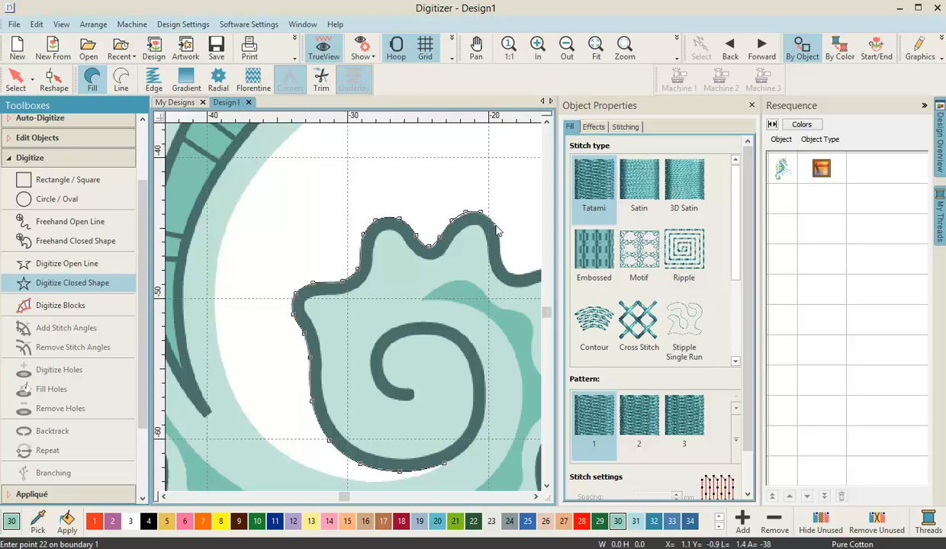
pyautogui.click(501, 246)
pyautogui.click(503, 264)
# - Trace the boundary around the third scallop of the tail curl and down towards the following valley
pyautogui.click(345, 273)
pyautogui.click(368, 266)
pyautogui.click(386, 266)
pyautogui.click(406, 278)
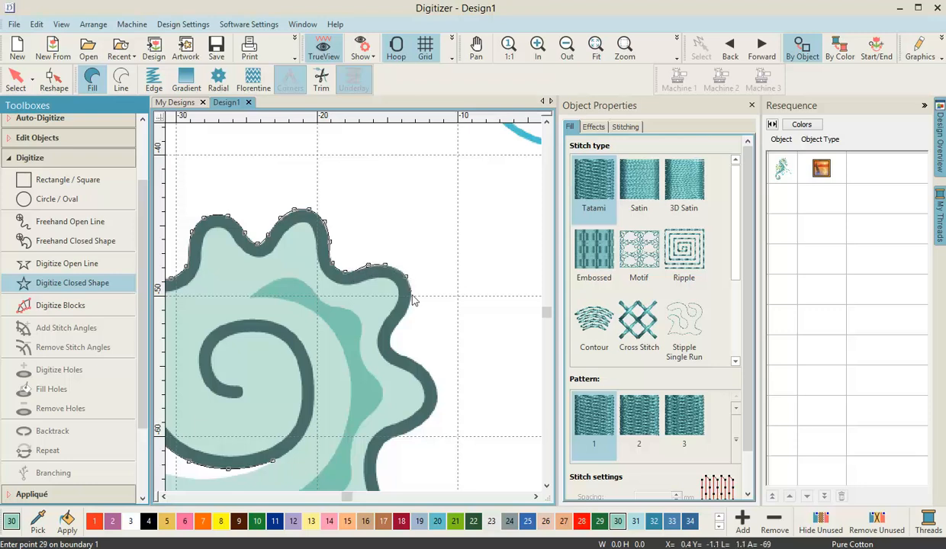
pyautogui.click(411, 298)
pyautogui.click(398, 320)
pyautogui.click(389, 335)
# - Trace the boundary around the fourth scallop of the tail curl and into the valley beneath it
pyautogui.click(392, 351)
pyautogui.click(432, 380)
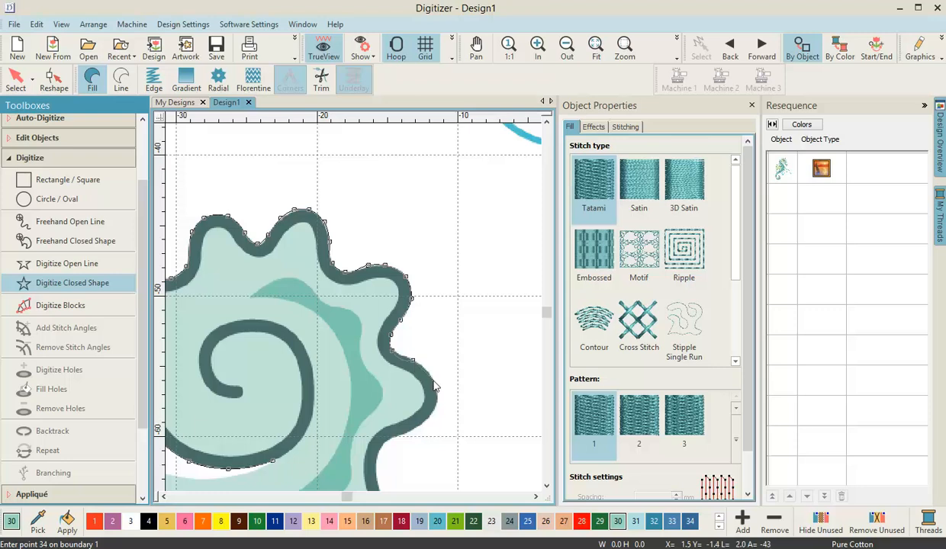
pyautogui.click(437, 400)
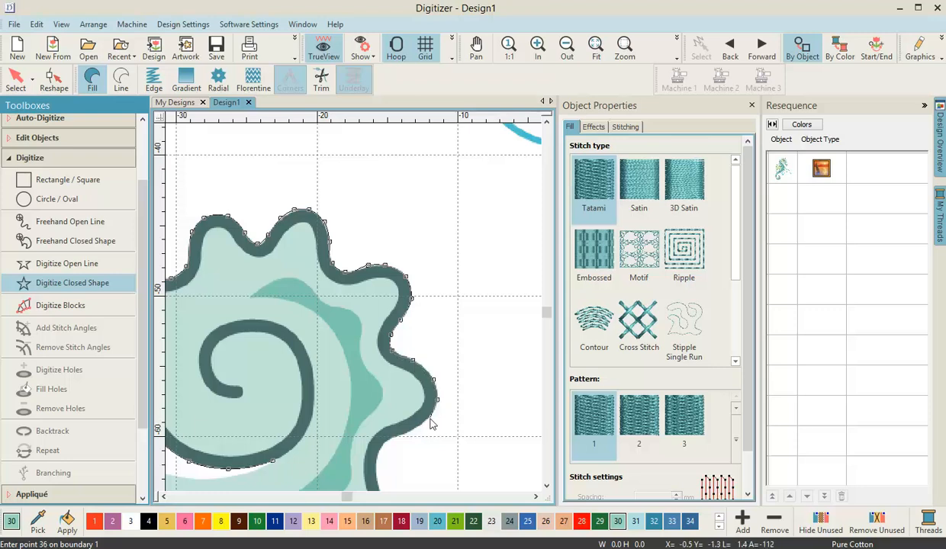
pyautogui.click(430, 419)
pyautogui.click(409, 438)
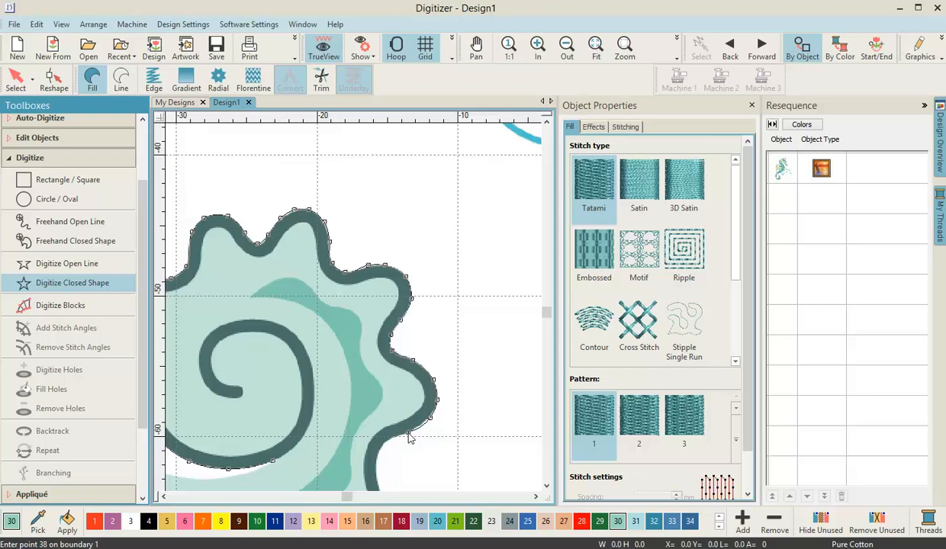
pyautogui.click(386, 440)
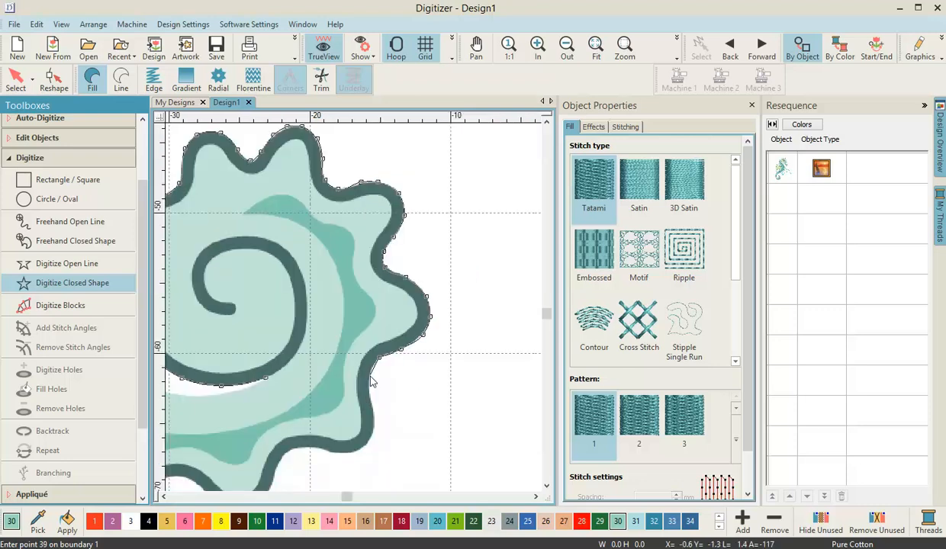
# - Trace the boundary down the side of the fifth scallop of the tail curl and along its underside
pyautogui.click(370, 375)
pyautogui.click(374, 419)
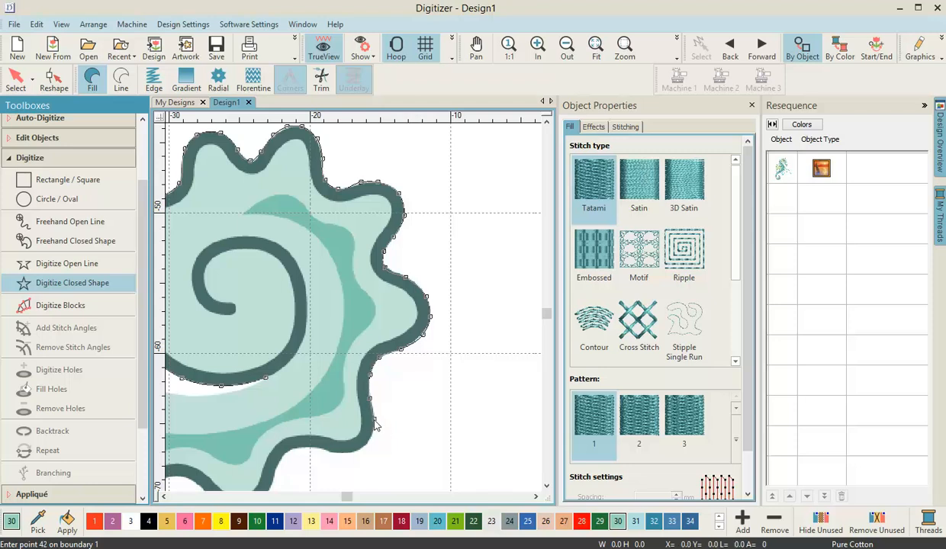
pyautogui.click(355, 451)
pyautogui.click(301, 451)
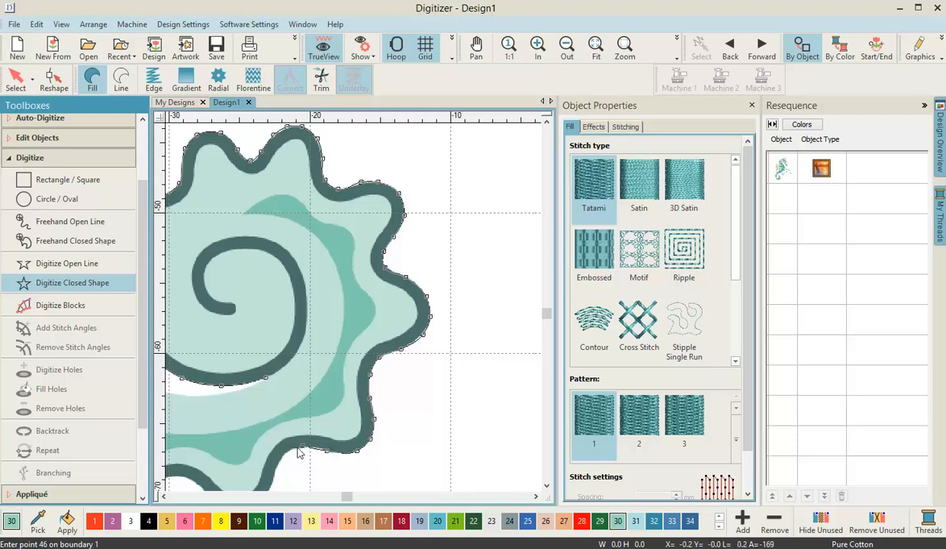
# - Trace the boundary around the sixth scallop, at the bottom of the tail curl, and up into the following valley
pyautogui.scroll(3, 349, 313)
pyautogui.scroll(-5, 351, 313)
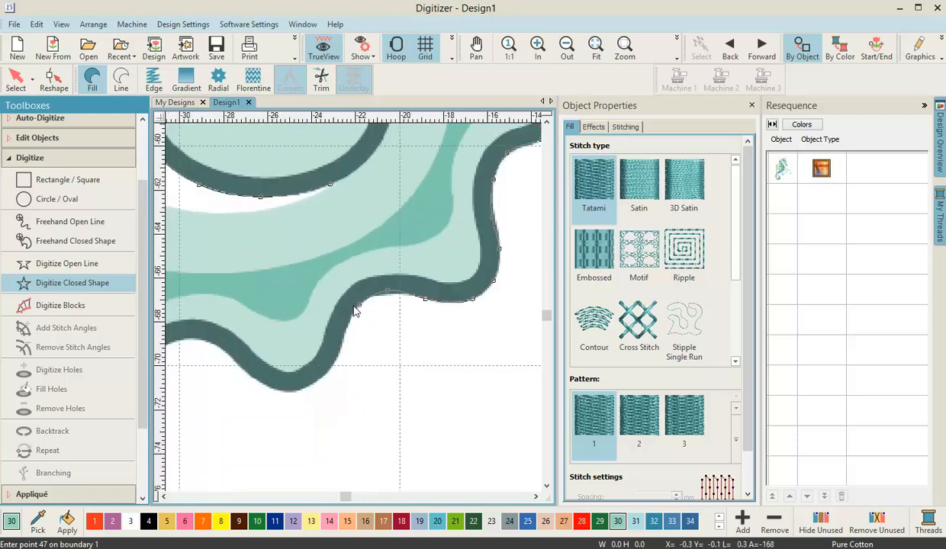
pyautogui.click(337, 379)
pyautogui.click(327, 386)
pyautogui.click(280, 434)
pyautogui.click(248, 441)
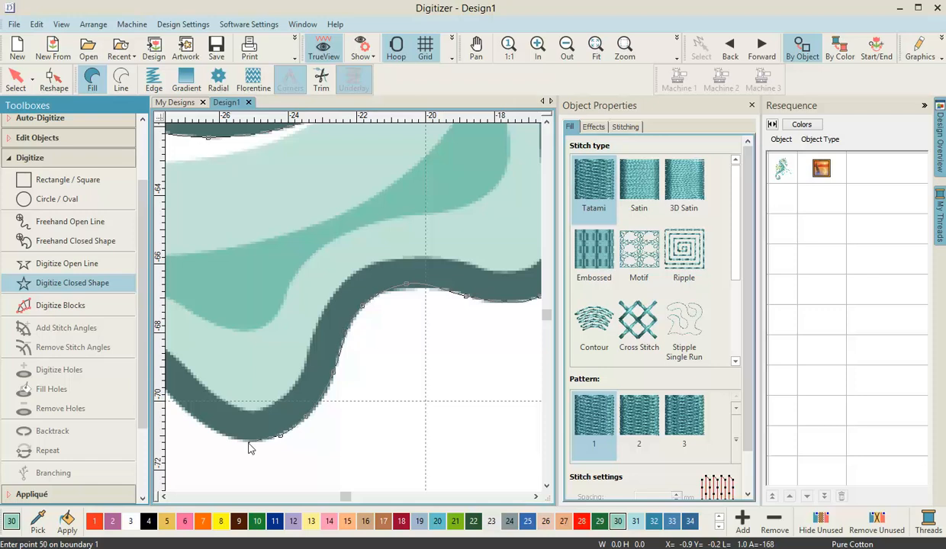
pyautogui.click(283, 355)
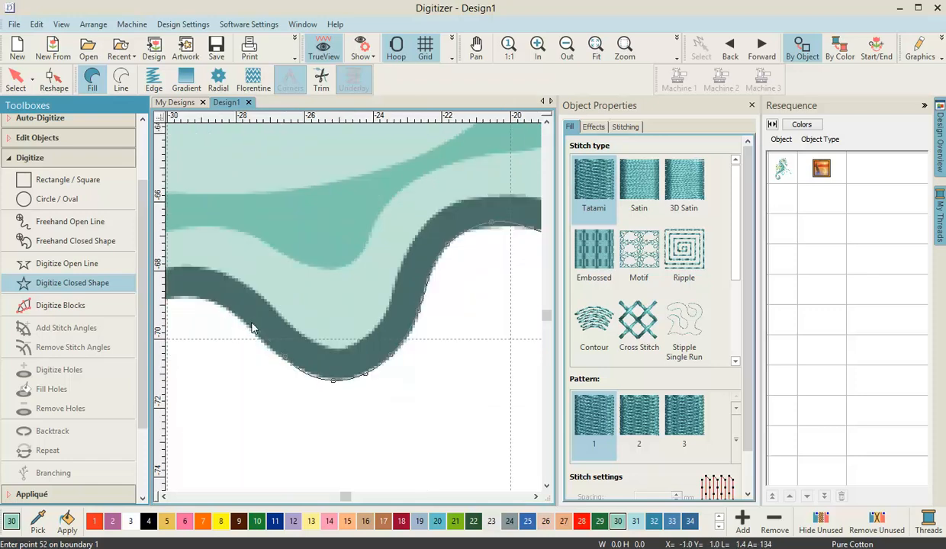
pyautogui.click(238, 317)
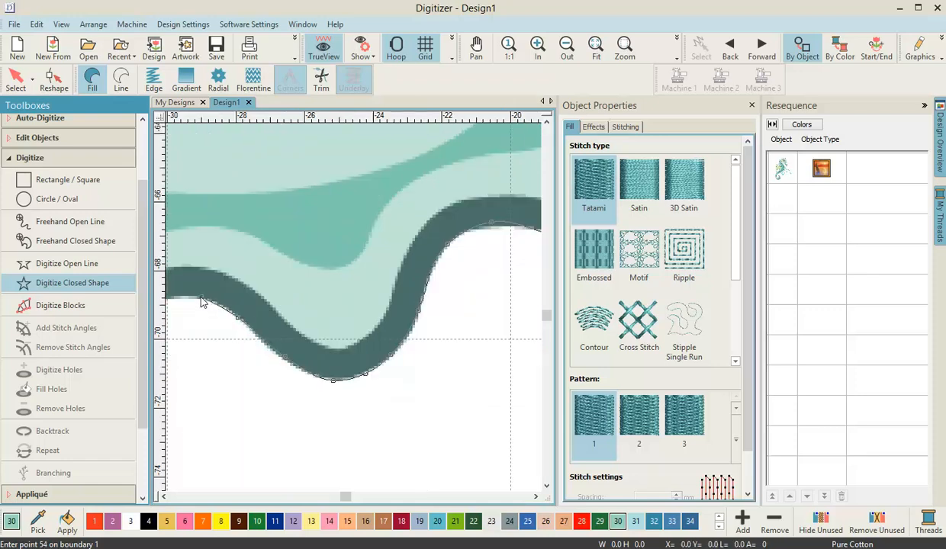
pyautogui.click(202, 299)
# - Trace the boundary around the seventh scallop at the tail's bottom edge and up its far side into the next valley
pyautogui.click(334, 303)
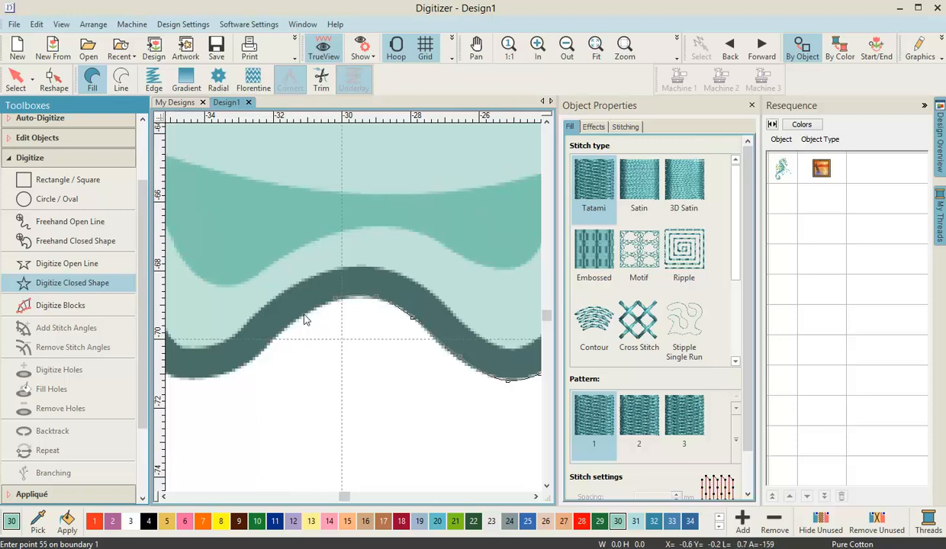
pyautogui.click(288, 332)
pyautogui.click(263, 357)
pyautogui.click(216, 372)
pyautogui.click(342, 303)
pyautogui.click(309, 266)
pyautogui.click(295, 217)
pyautogui.click(283, 186)
pyautogui.click(252, 163)
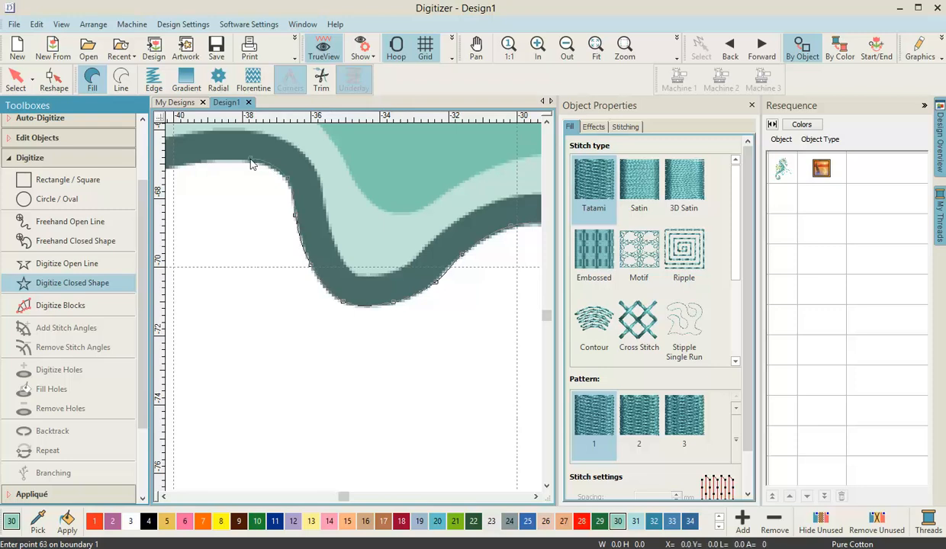
# - Trace the boundary around the eighth scallop, at the tail's lower-left corner, and up its outer side
pyautogui.click(273, 232)
pyautogui.click(217, 249)
pyautogui.click(187, 245)
pyautogui.click(231, 249)
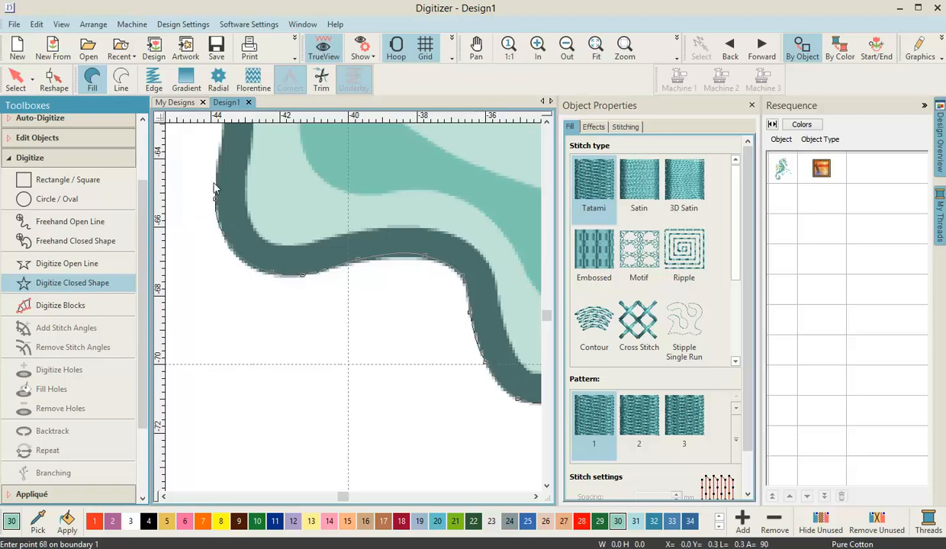
pyautogui.click(283, 217)
pyautogui.click(293, 161)
pyautogui.click(323, 300)
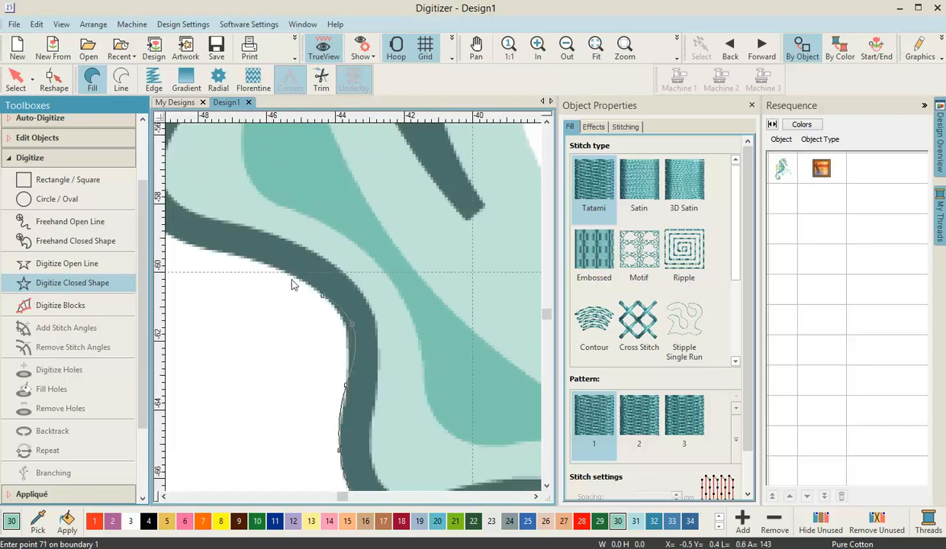
pyautogui.click(267, 267)
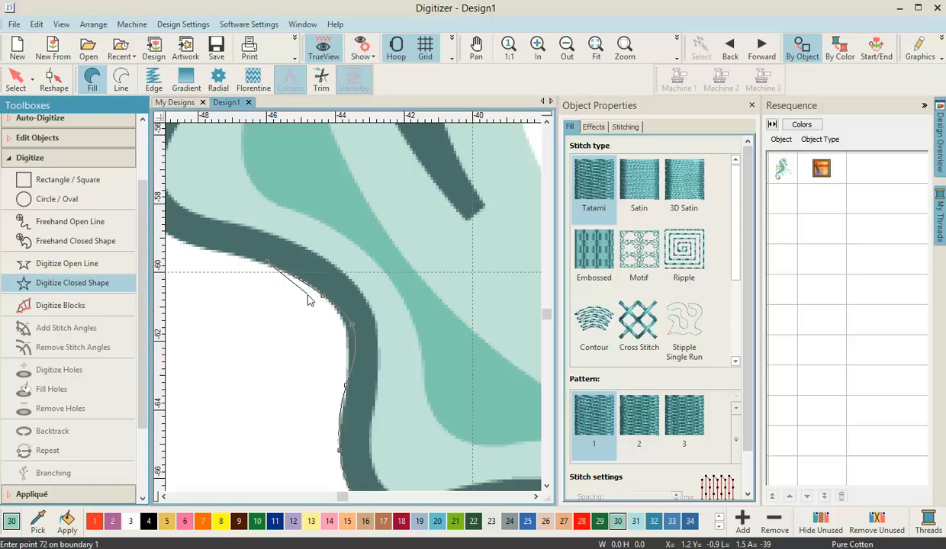
pyautogui.press('BackSpace')
pyautogui.press('BackSpace')
pyautogui.press('BackSpace')
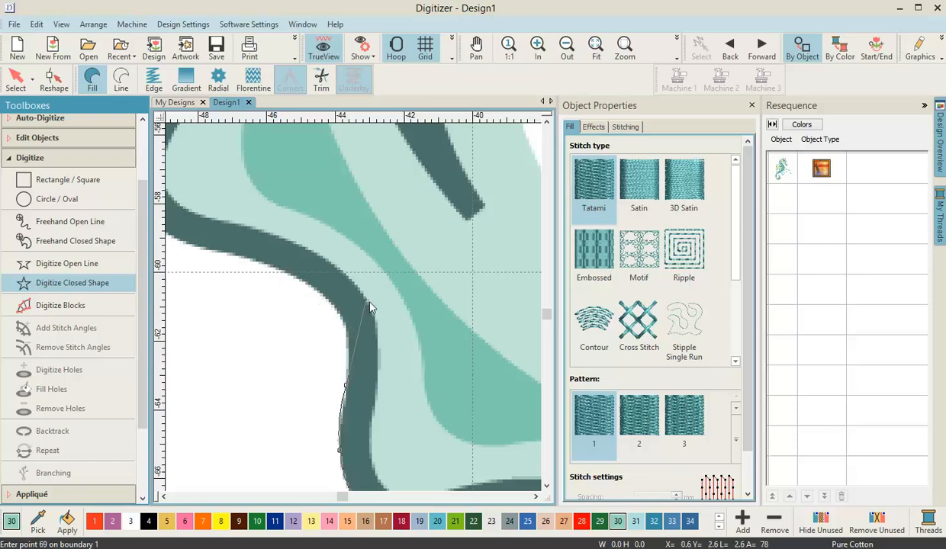
# - Trace the boundary closely through the valley above the lower-left corner scallop and around the ninth scallop
pyautogui.click(347, 354)
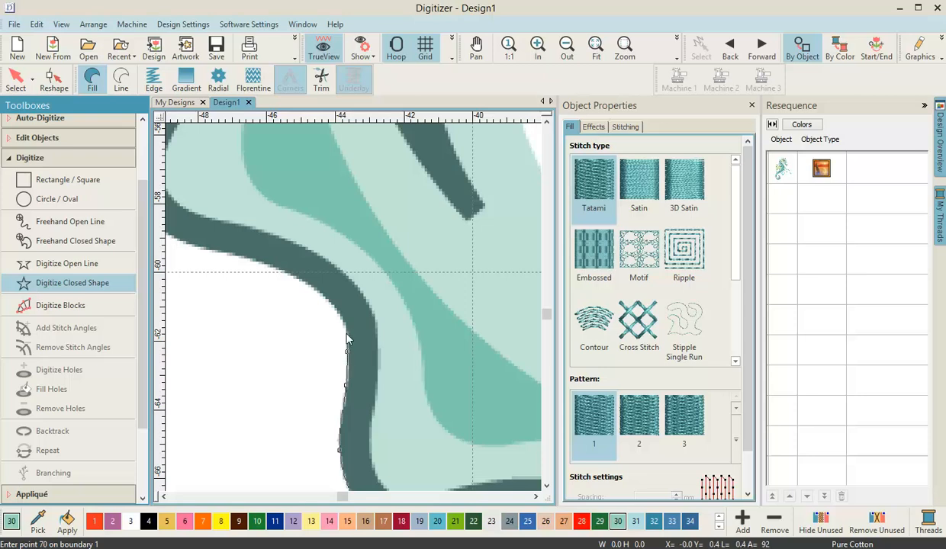
pyautogui.click(348, 331)
pyautogui.click(326, 299)
pyautogui.click(277, 270)
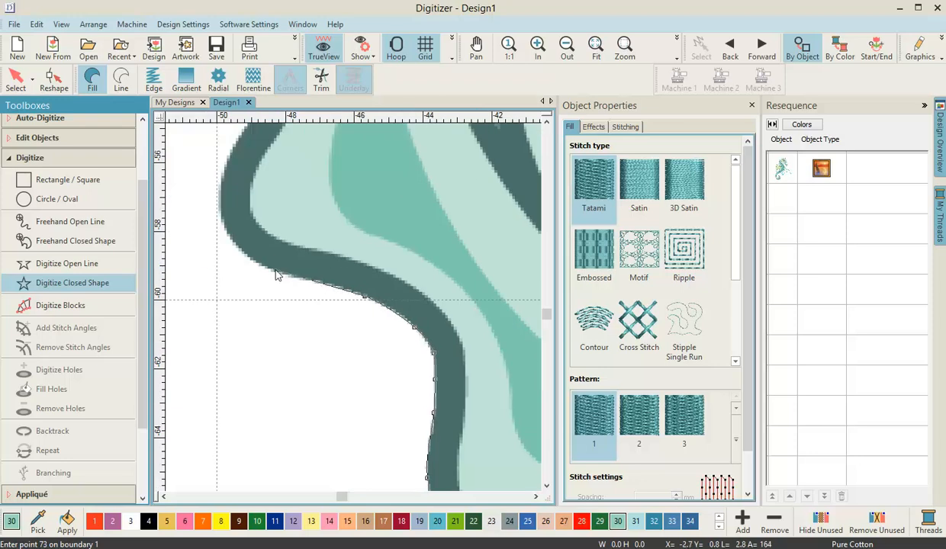
pyautogui.click(279, 271)
pyautogui.click(240, 250)
pyautogui.click(229, 233)
pyautogui.click(222, 172)
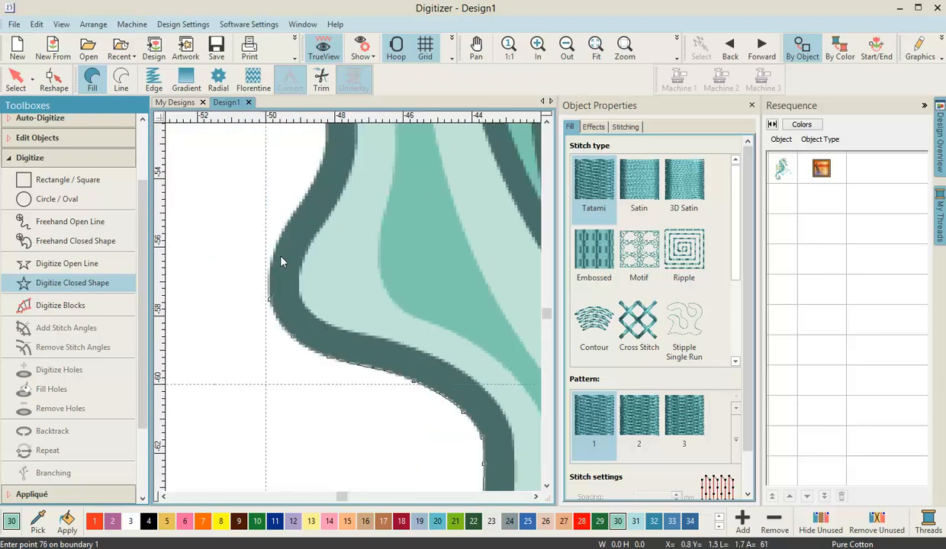
# - Trace the boundary up the side of the ninth scallop and through the valley to the tenth scallop
pyautogui.click(298, 199)
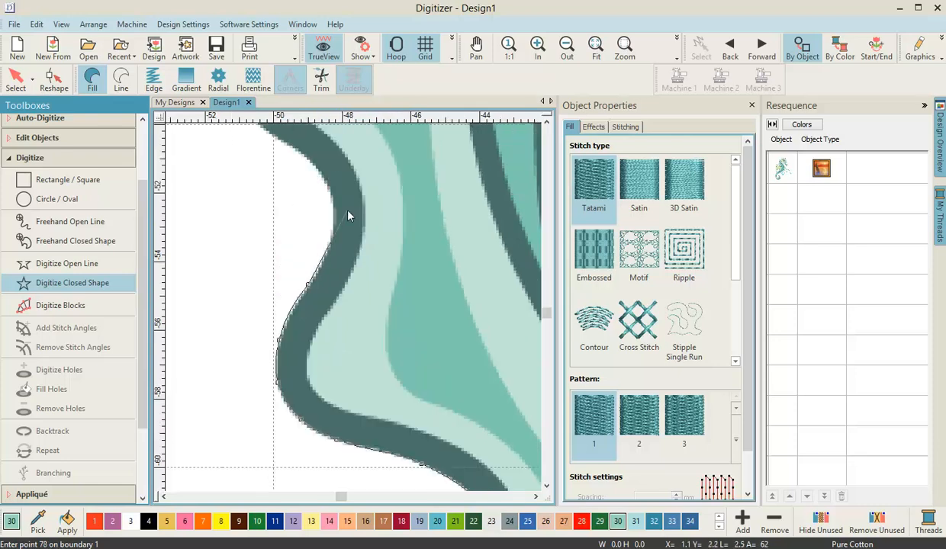
pyautogui.click(329, 254)
pyautogui.click(337, 223)
pyautogui.click(328, 181)
pyautogui.click(317, 233)
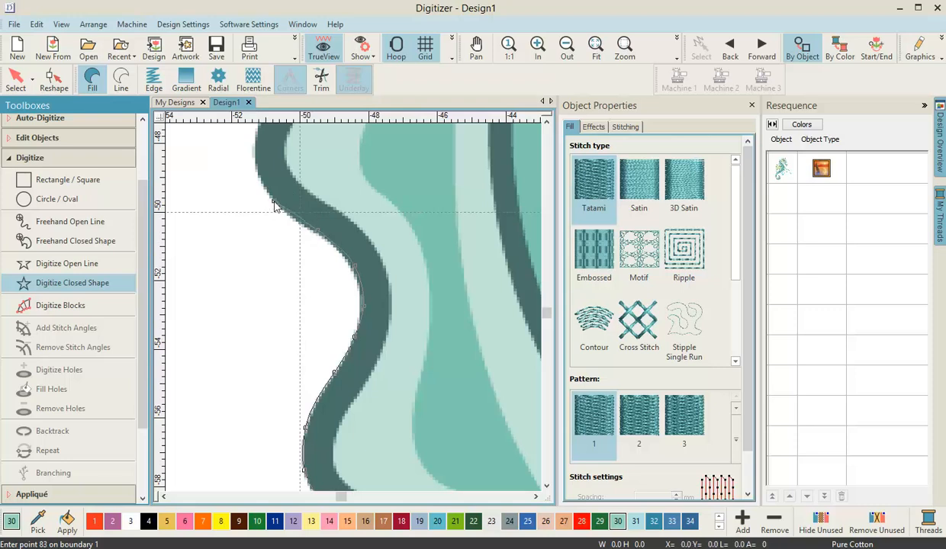
# - Trace the boundary around the tenth scallop, at the tail's leftmost bulge, and up its far side
pyautogui.click(256, 172)
pyautogui.click(345, 257)
pyautogui.click(389, 218)
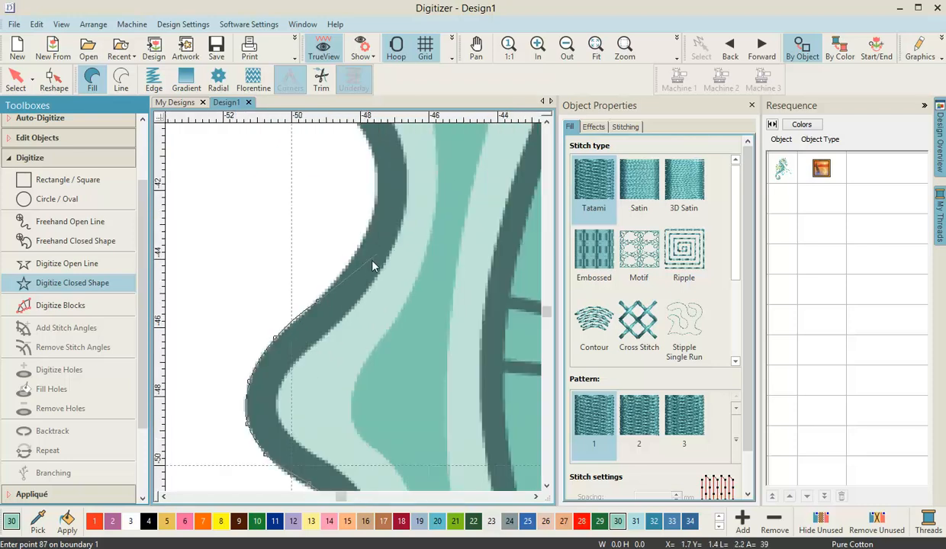
pyautogui.click(358, 259)
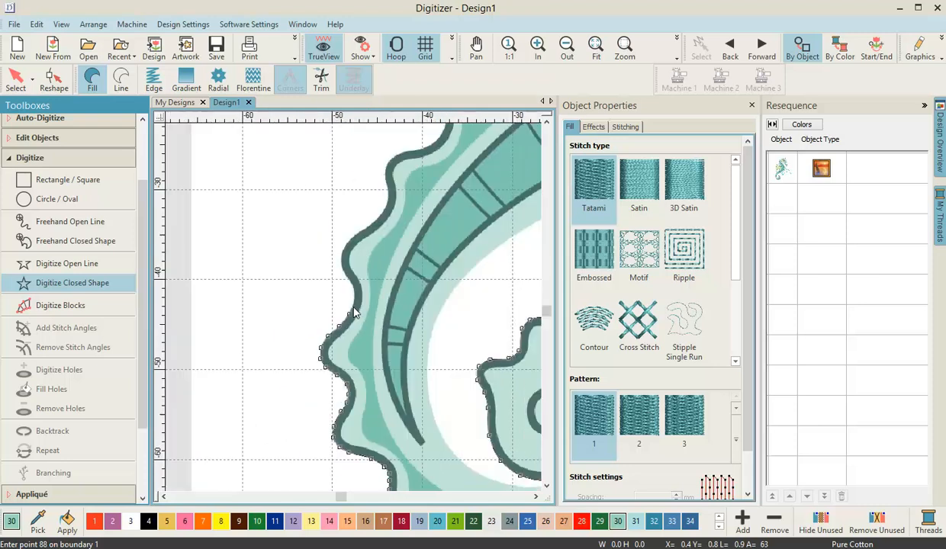
# - Trace the boundary through the next valley and around the eleventh scallop along the seahorse's back
pyautogui.scroll(3, 354, 313)
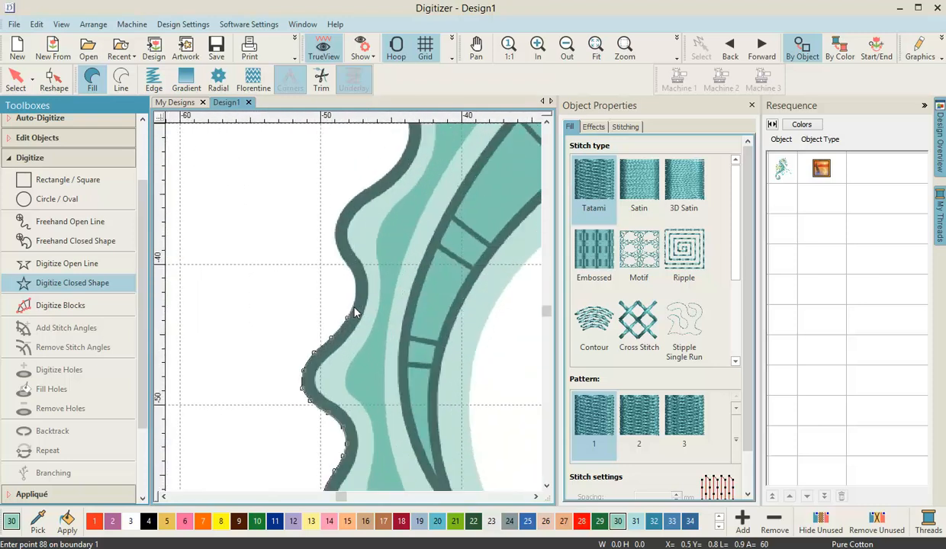
pyautogui.scroll(1, 353, 313)
pyautogui.click(354, 280)
pyautogui.click(346, 241)
pyautogui.click(325, 211)
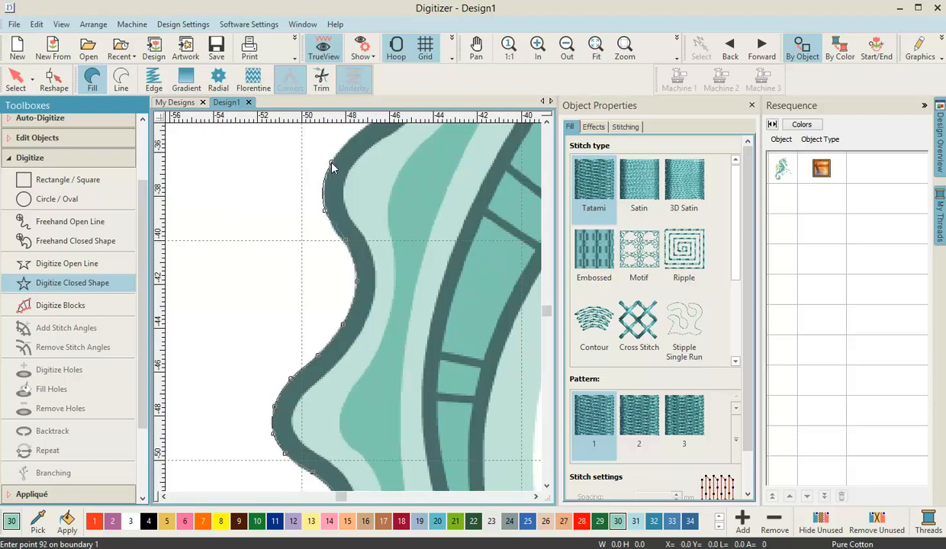
pyautogui.click(348, 210)
pyautogui.click(383, 189)
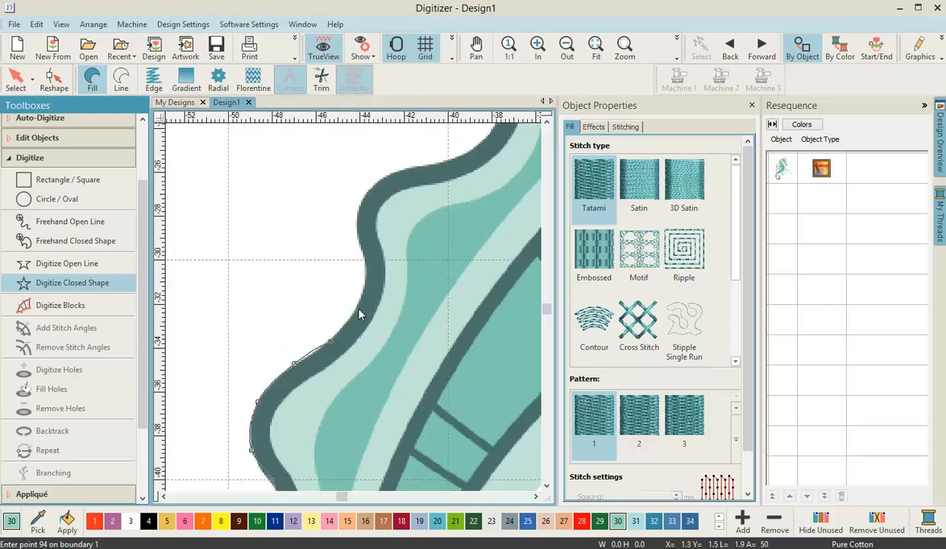
# - Trace the boundary through the valley and around the twelfth scallop to the start of the following valley
pyautogui.click(357, 304)
pyautogui.click(362, 253)
pyautogui.click(356, 215)
pyautogui.click(379, 181)
pyautogui.click(408, 167)
pyautogui.click(453, 161)
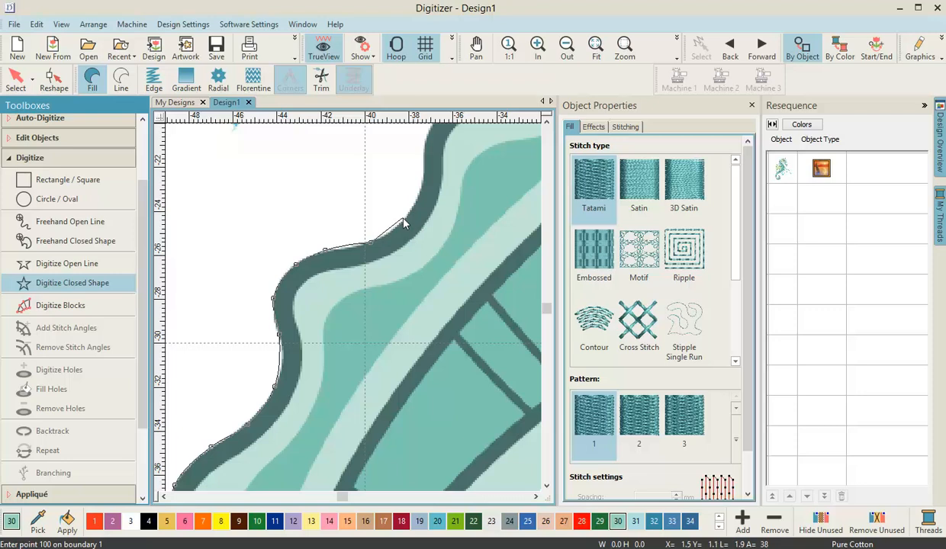
# - Trace the boundary up through the valley and over the top of the thirteenth scallop
pyautogui.click(407, 222)
pyautogui.click(419, 169)
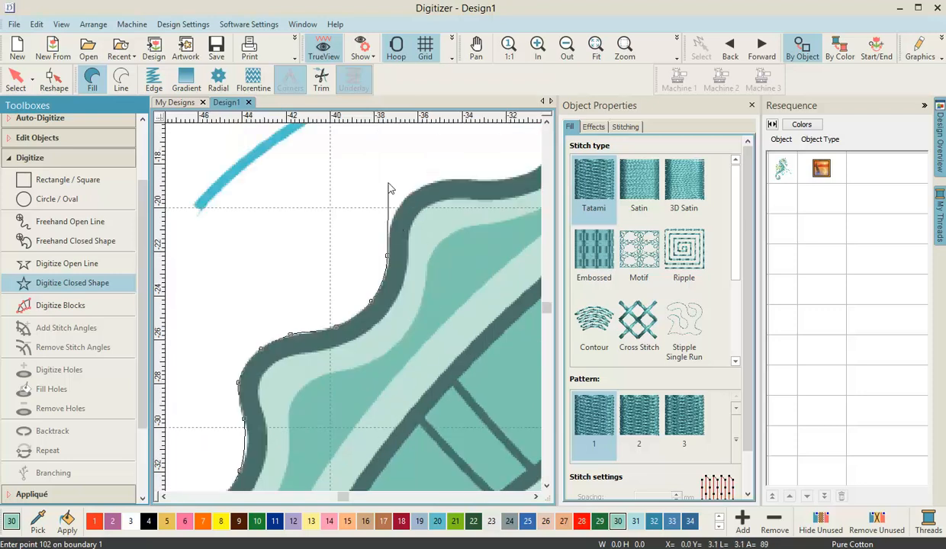
pyautogui.click(392, 217)
pyautogui.click(423, 184)
pyautogui.click(466, 181)
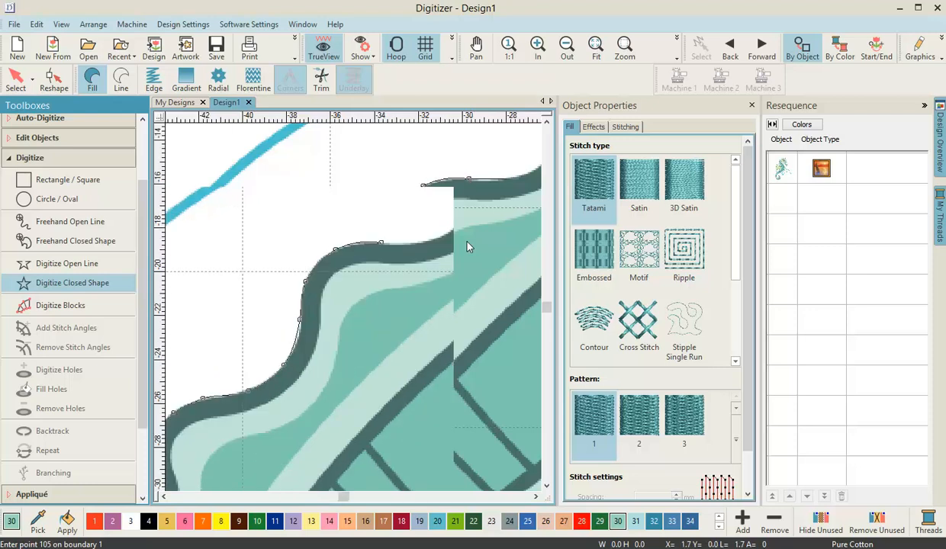
# - Trace the boundary past the lower blue swirl line and over the top of the fourteenth scallop
pyautogui.click(419, 244)
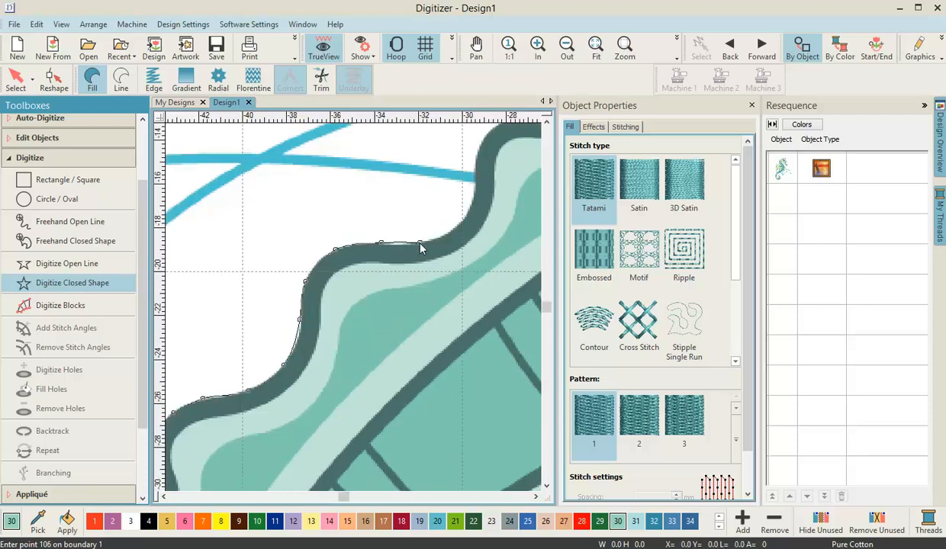
pyautogui.click(457, 228)
pyautogui.click(473, 197)
pyautogui.click(477, 156)
pyautogui.click(440, 204)
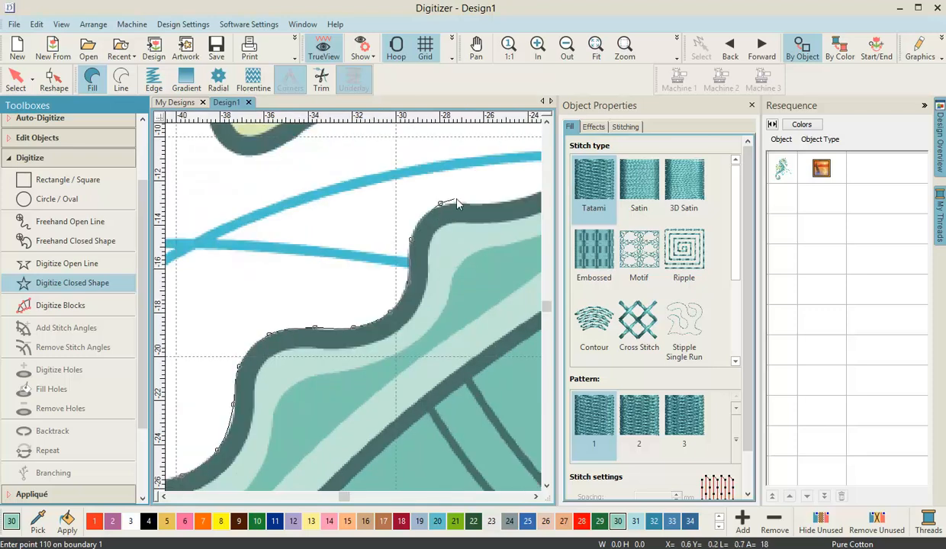
pyautogui.click(496, 206)
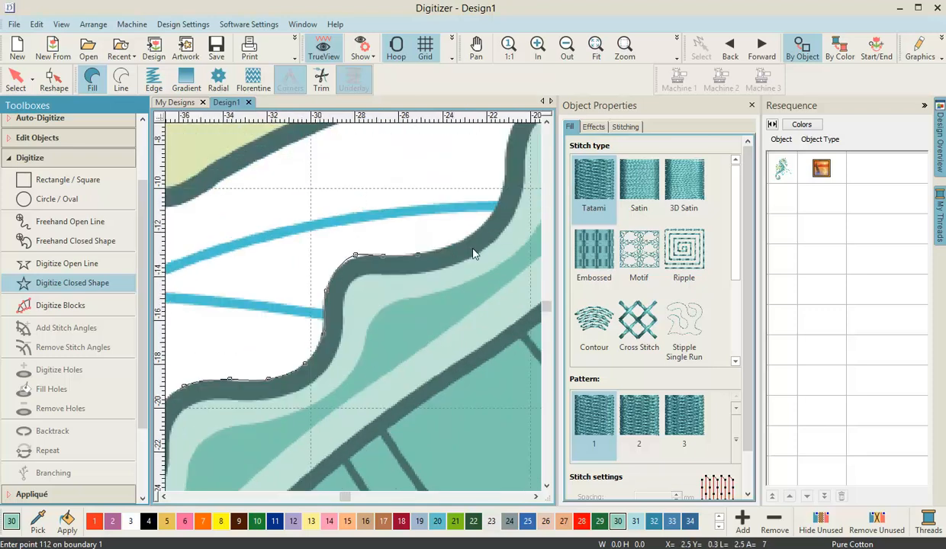
# - Trace the boundary past the upper blue swirl line and over the last scallop to the inner corner beneath the yellow fin
pyautogui.click(461, 244)
pyautogui.click(493, 218)
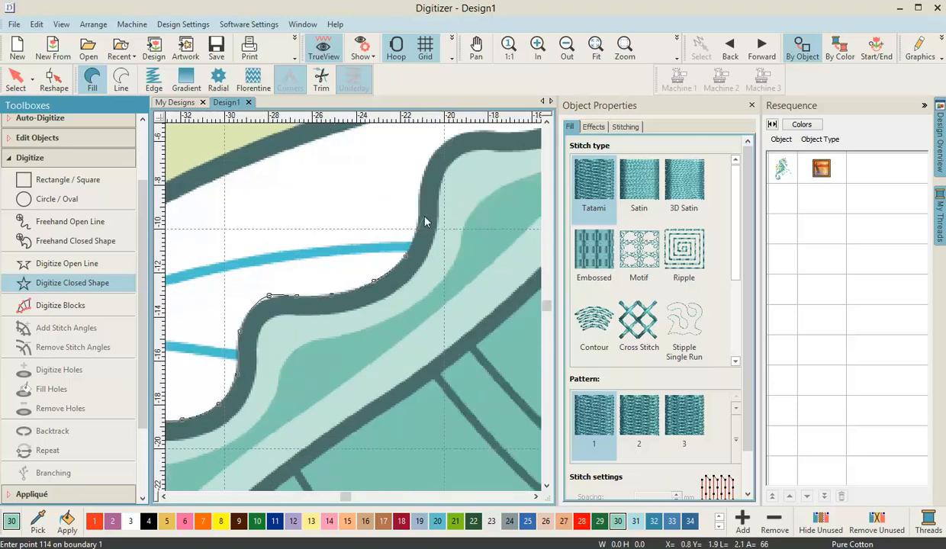
pyautogui.click(422, 204)
pyautogui.click(431, 168)
pyautogui.click(412, 219)
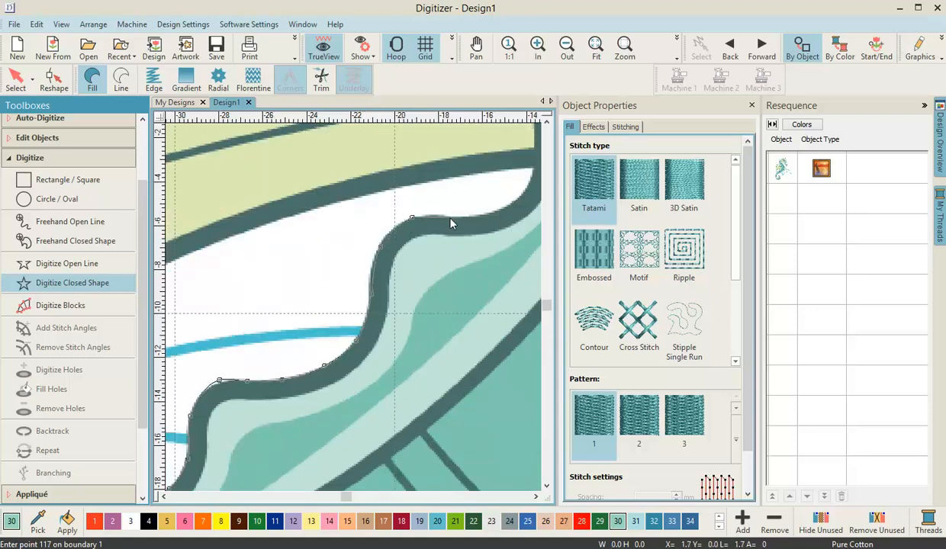
pyautogui.click(497, 217)
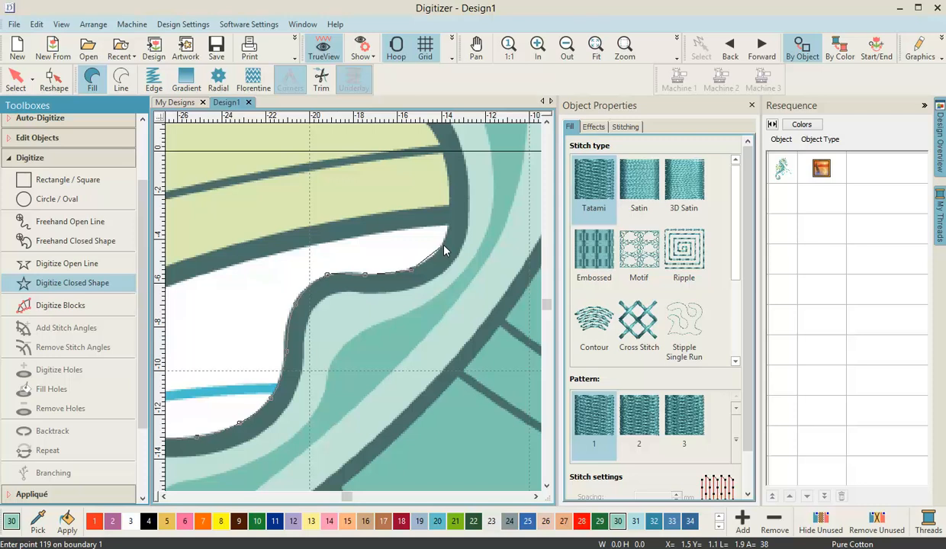
pyautogui.click(444, 250)
# - Trace the boundary from the fin's lower inner corner up the yellow fin's inner edge to its lowest rib line
pyautogui.scroll(-2, 445, 250)
pyautogui.scroll(-2, 353, 312)
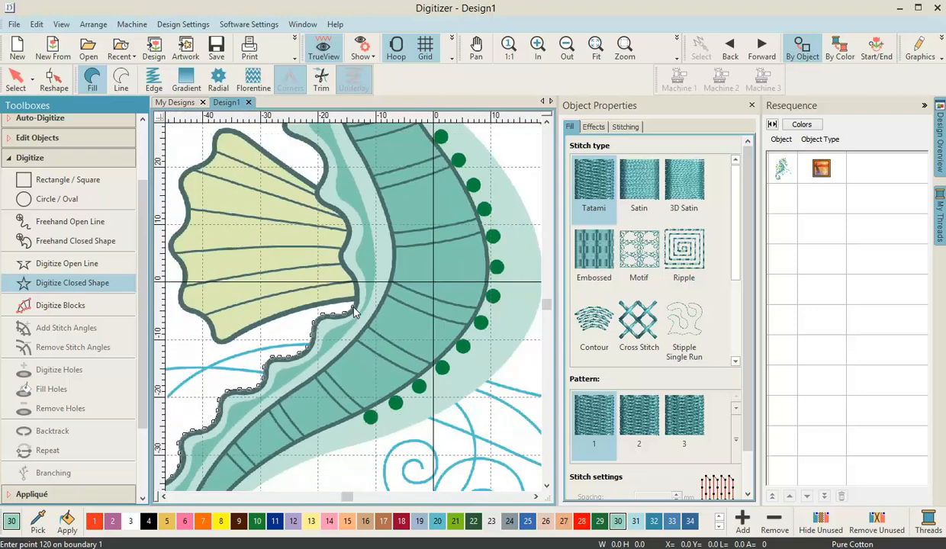
pyautogui.scroll(-2, 353, 311)
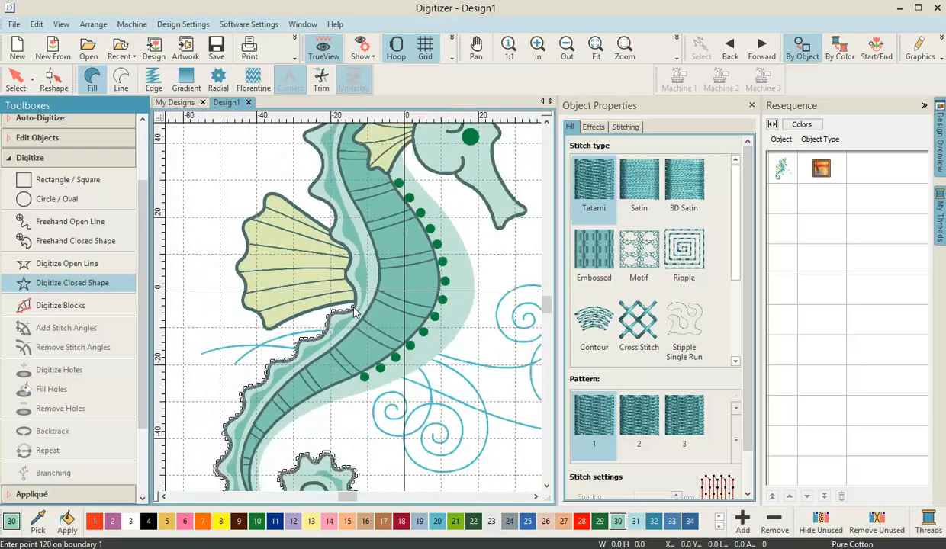
pyautogui.scroll(3, 353, 311)
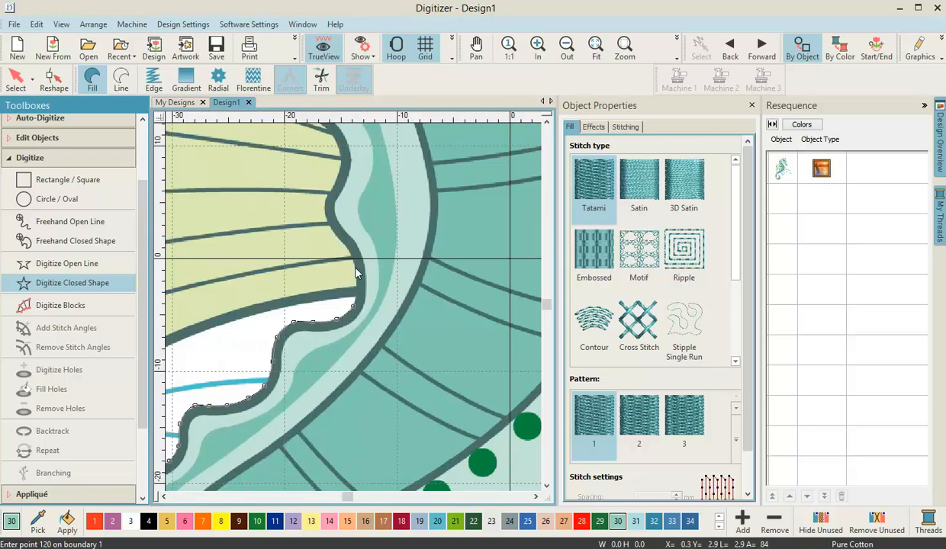
pyautogui.scroll(2, 353, 312)
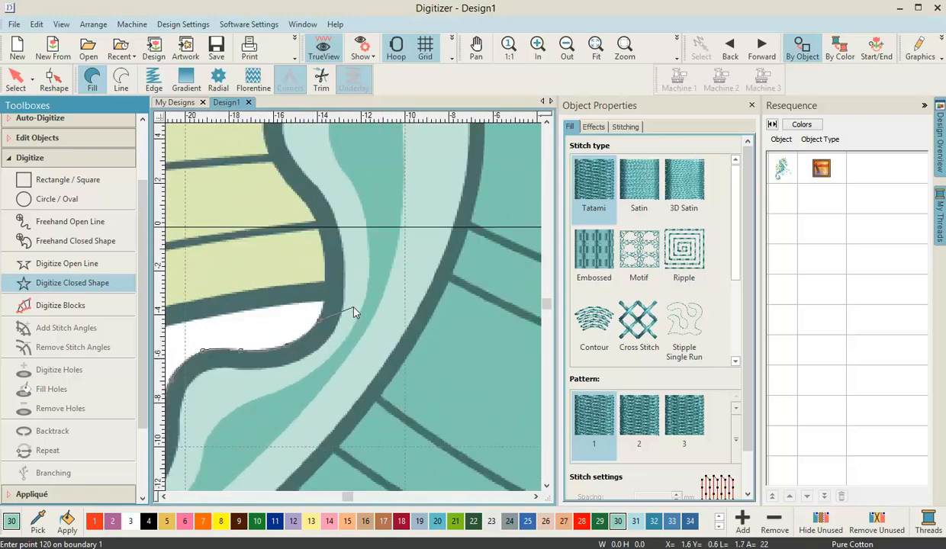
pyautogui.scroll(2, 354, 311)
pyautogui.click(285, 281)
pyautogui.click(286, 212)
pyautogui.scroll(3, 293, 219)
pyautogui.click(329, 280)
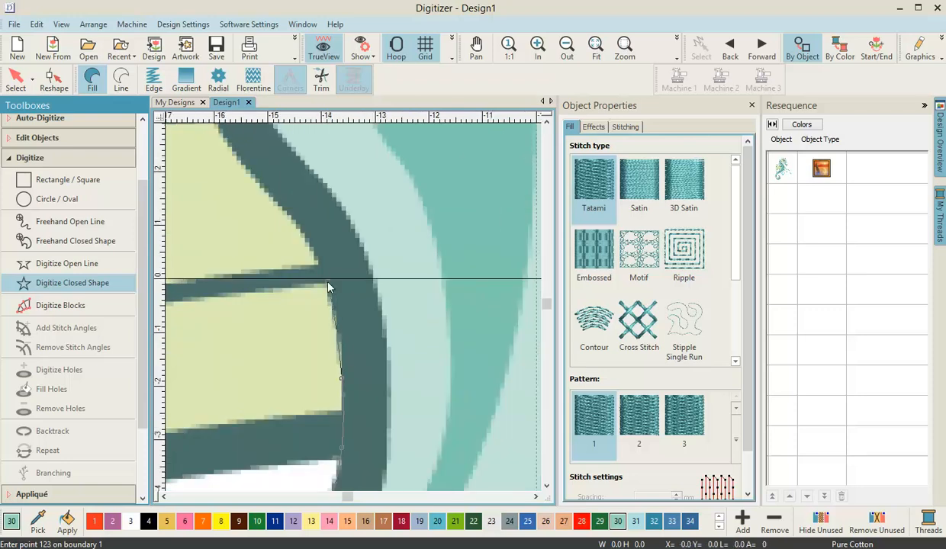
# - Trace the boundary up the fin's inner edge past the second rib line to the inward curve below the third
pyautogui.click(302, 226)
pyautogui.scroll(2, 197, 167)
pyautogui.click(338, 245)
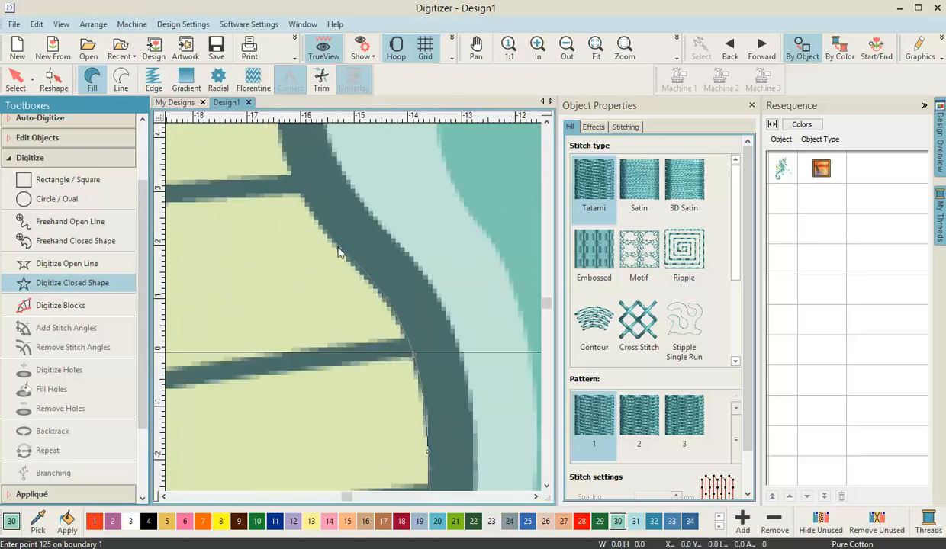
pyautogui.click(294, 189)
pyautogui.scroll(3, 297, 190)
pyautogui.click(339, 289)
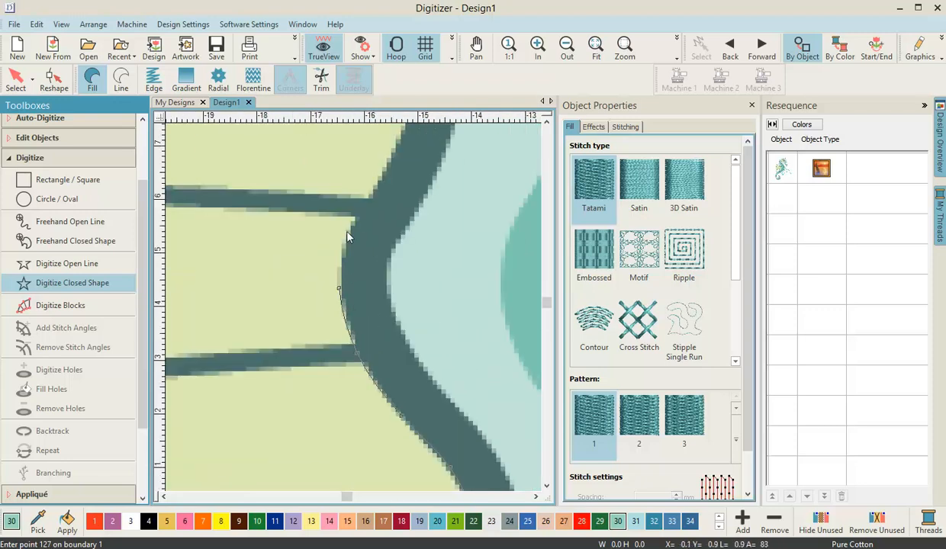
# - Trace the boundary past the fin's third and fourth rib lines to where the fifth meets the outline
pyautogui.click(353, 223)
pyautogui.click(389, 160)
pyautogui.click(312, 374)
pyautogui.click(290, 301)
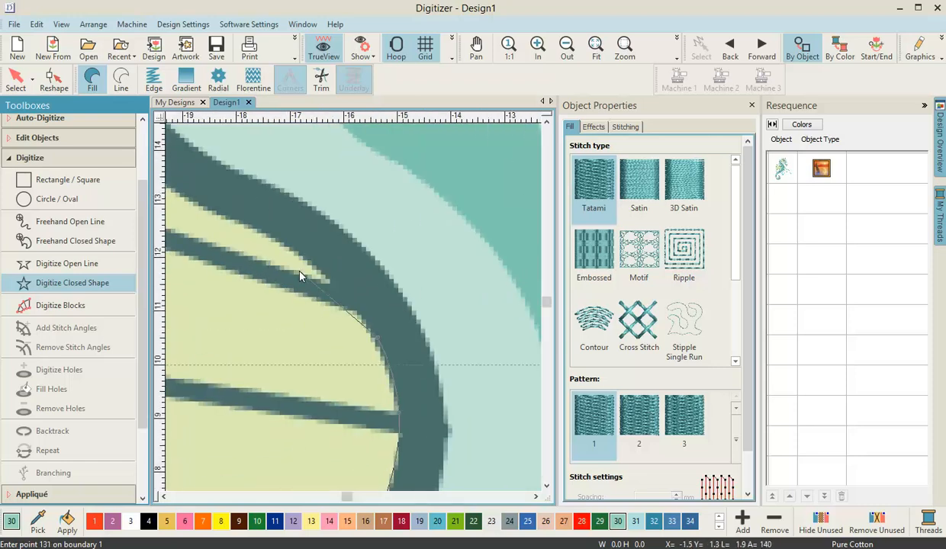
# - Trace the boundary along the rest of the fin's inner edge to the uppermost rib line
pyautogui.click(306, 263)
pyautogui.click(238, 221)
pyautogui.click(263, 242)
pyautogui.click(261, 239)
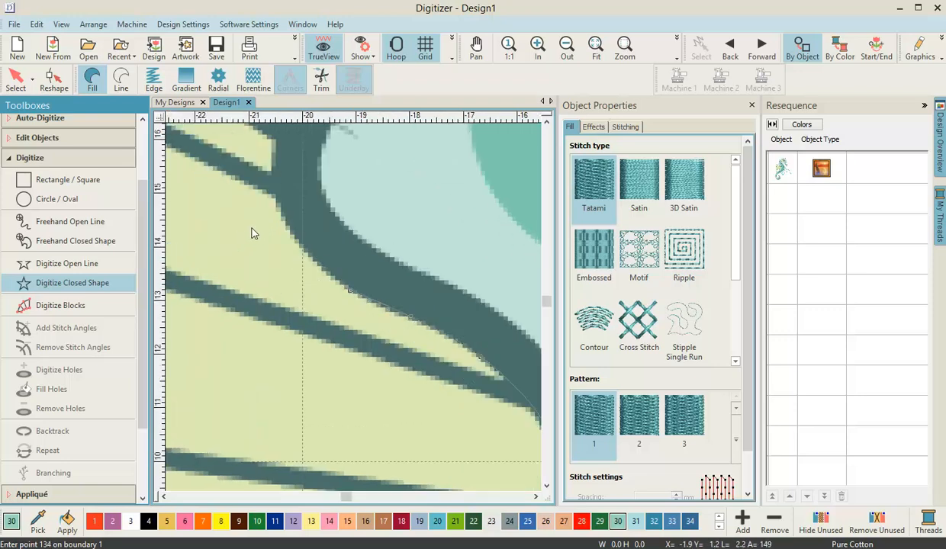
pyautogui.click(290, 237)
pyautogui.click(274, 193)
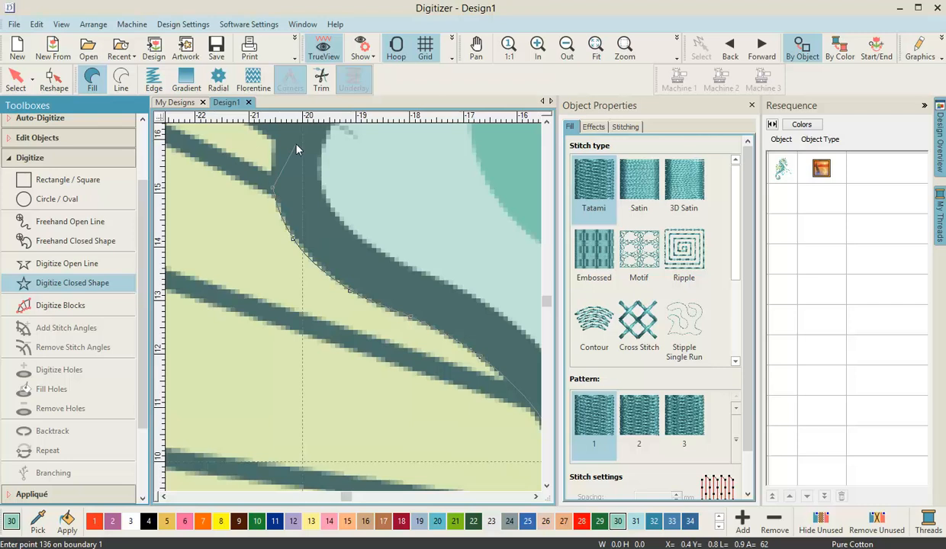
# - Trace the boundary past the fin's upper corner and around the deep valley of the back above the fin
pyautogui.scroll(-1, 287, 139)
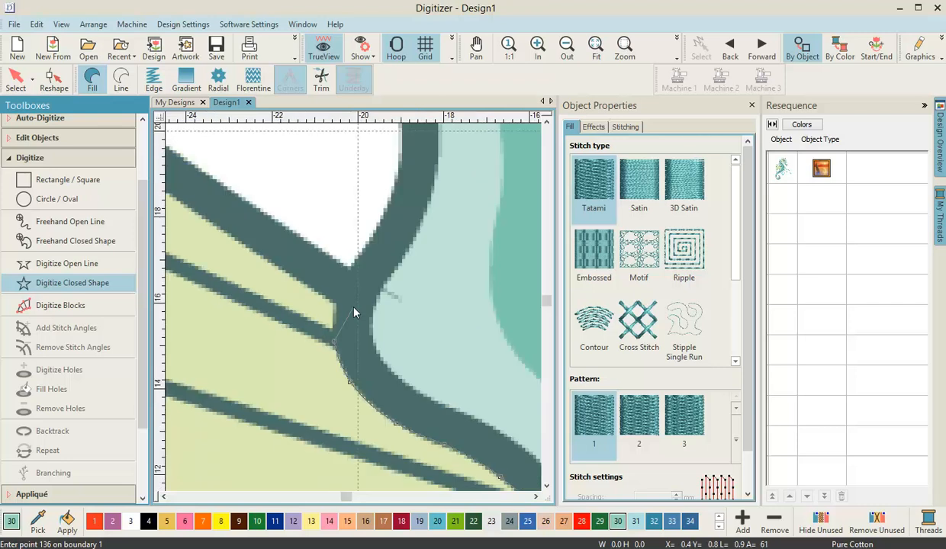
pyautogui.click(387, 208)
pyautogui.click(376, 249)
pyautogui.click(374, 225)
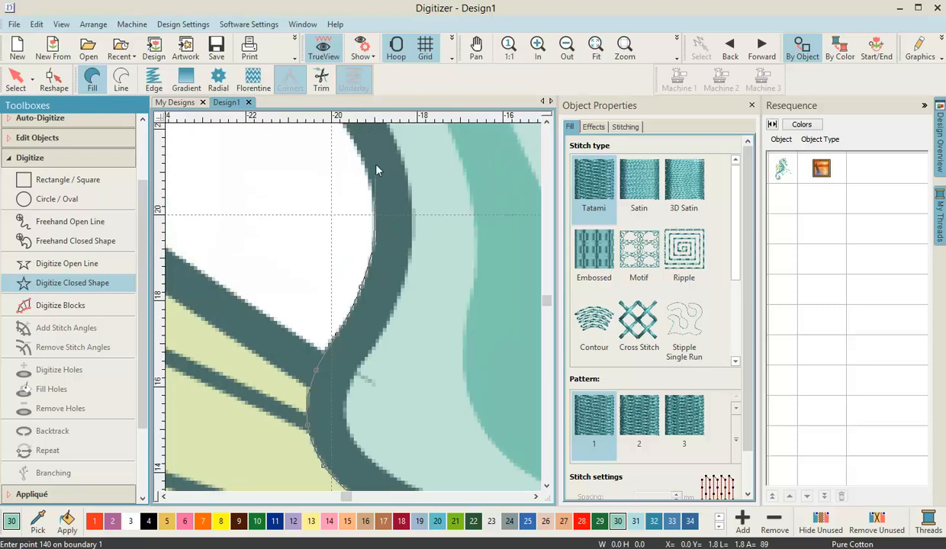
pyautogui.click(374, 190)
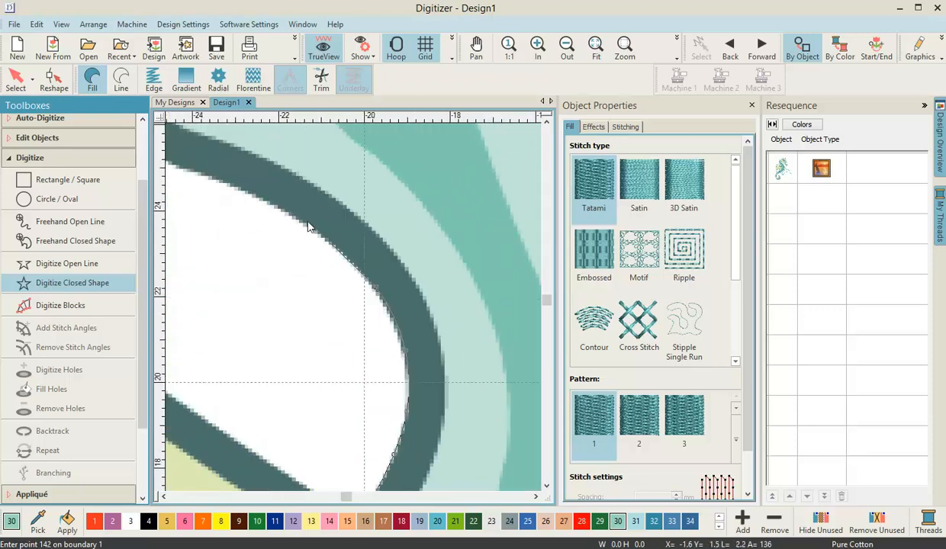
pyautogui.click(312, 233)
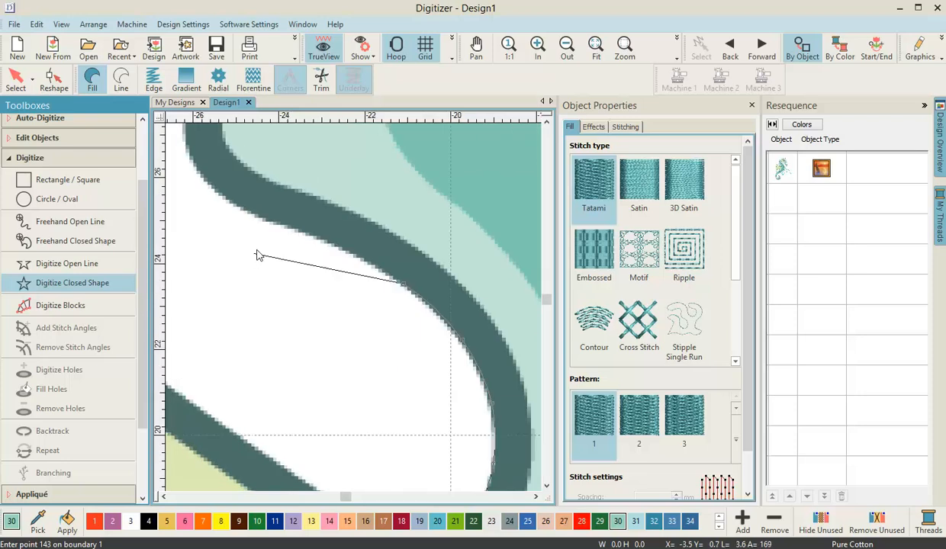
# - Trace the boundary around the first back scallop above the fin to the start of the following valley
pyautogui.click(322, 243)
pyautogui.click(252, 218)
pyautogui.rightClick(392, 280)
pyautogui.rightClick(362, 241)
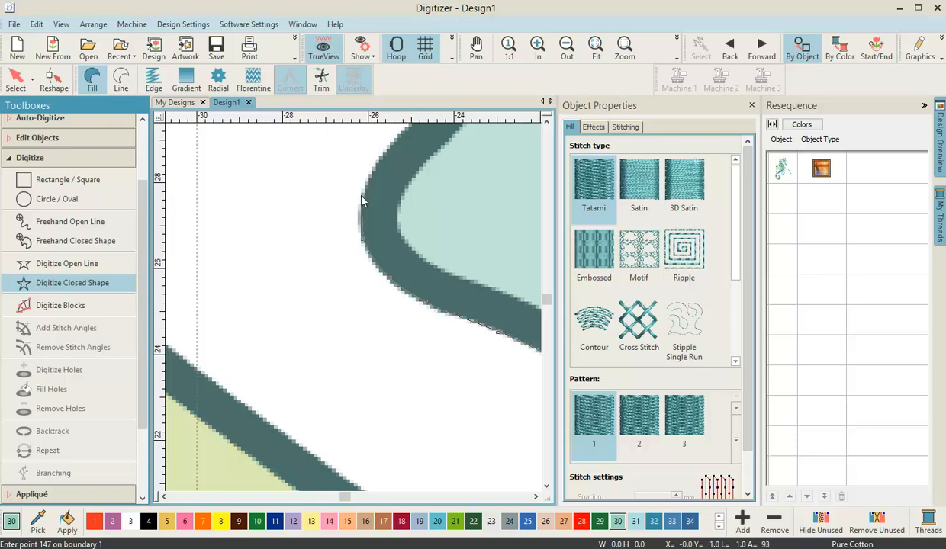
pyautogui.rightClick(376, 226)
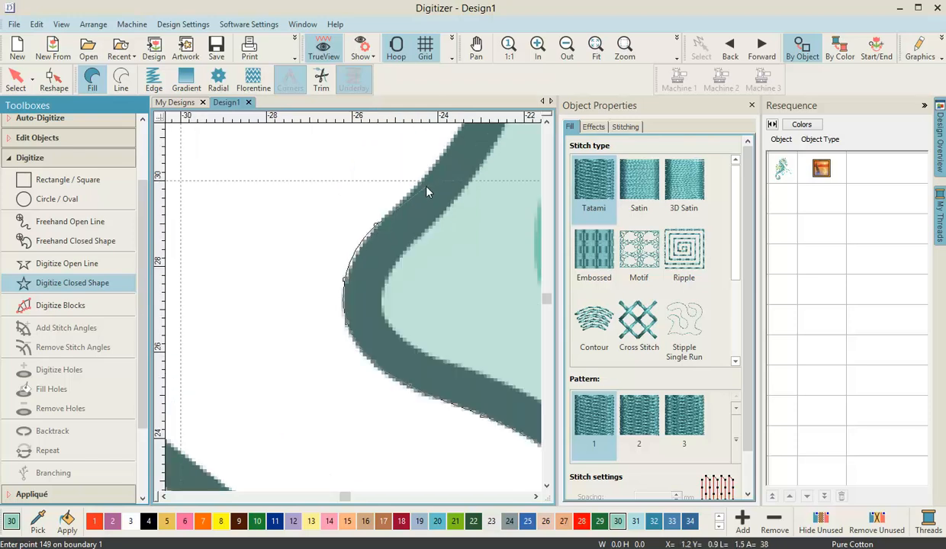
pyautogui.rightClick(426, 181)
# - Trace the boundary around the valley between the first and second back scallops above the fin
pyautogui.click(345, 284)
pyautogui.click(367, 237)
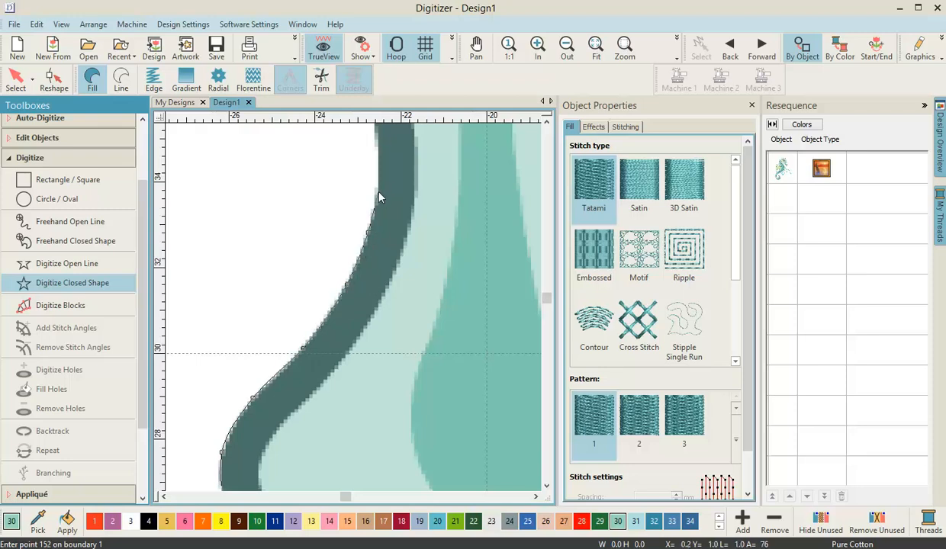
pyautogui.click(378, 192)
pyautogui.click(360, 234)
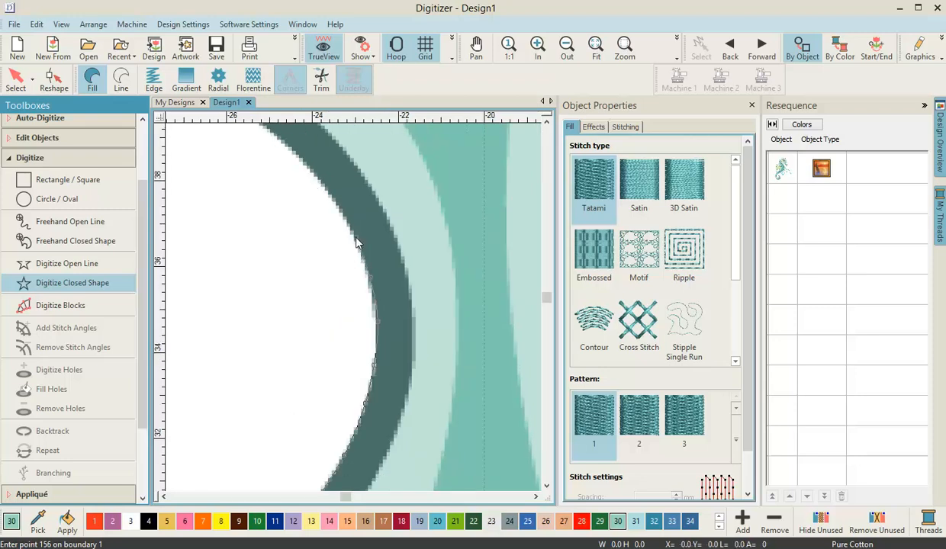
pyautogui.click(321, 178)
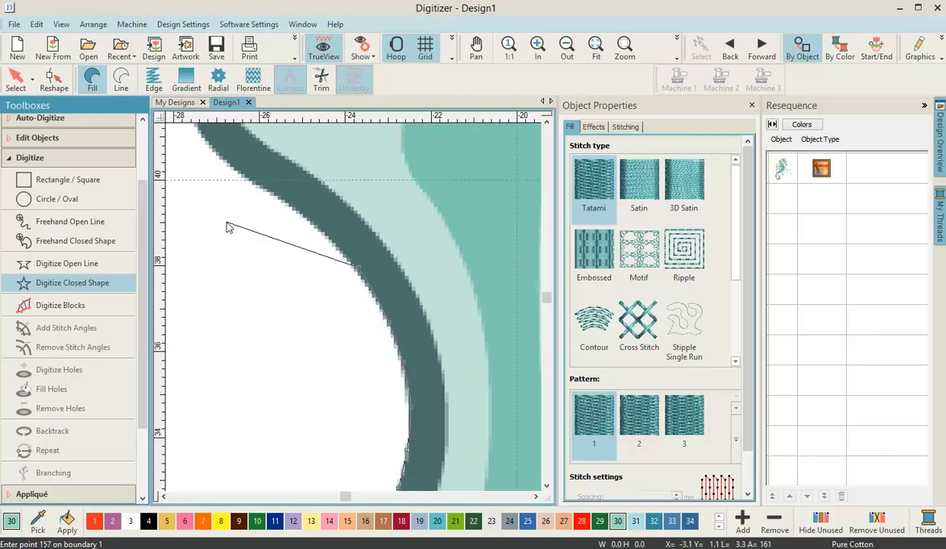
pyautogui.click(301, 212)
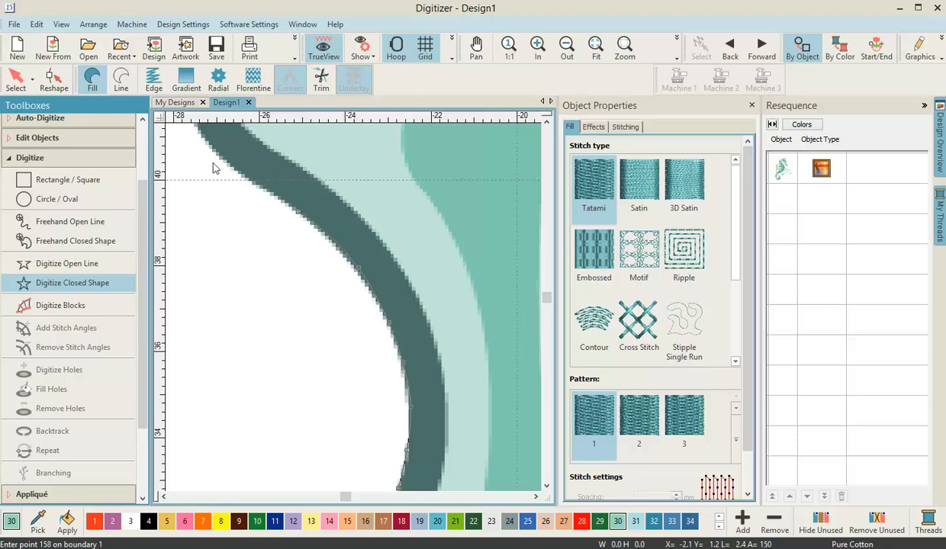
pyautogui.click(200, 144)
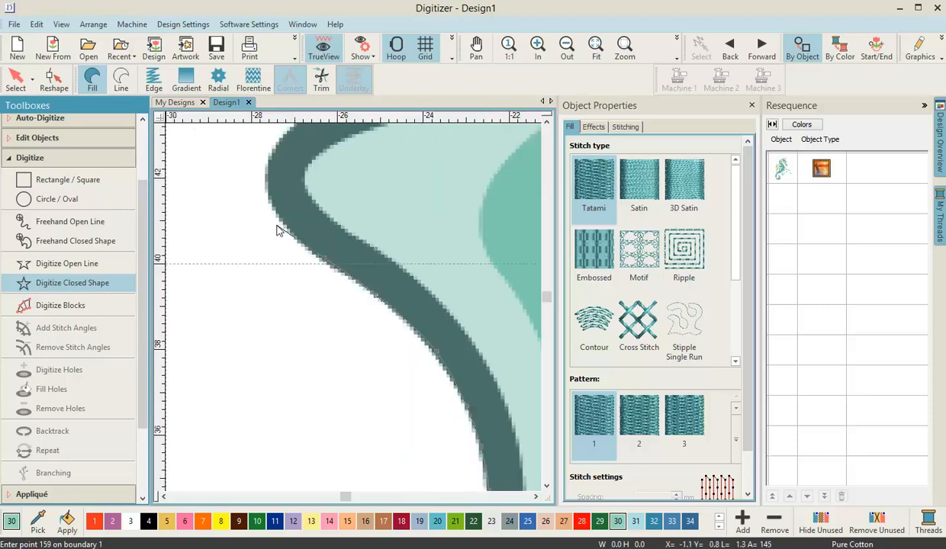
# - Trace the boundary around the tip of the second back scallop above the fin and along its upper side
pyautogui.click(283, 231)
pyautogui.click(262, 192)
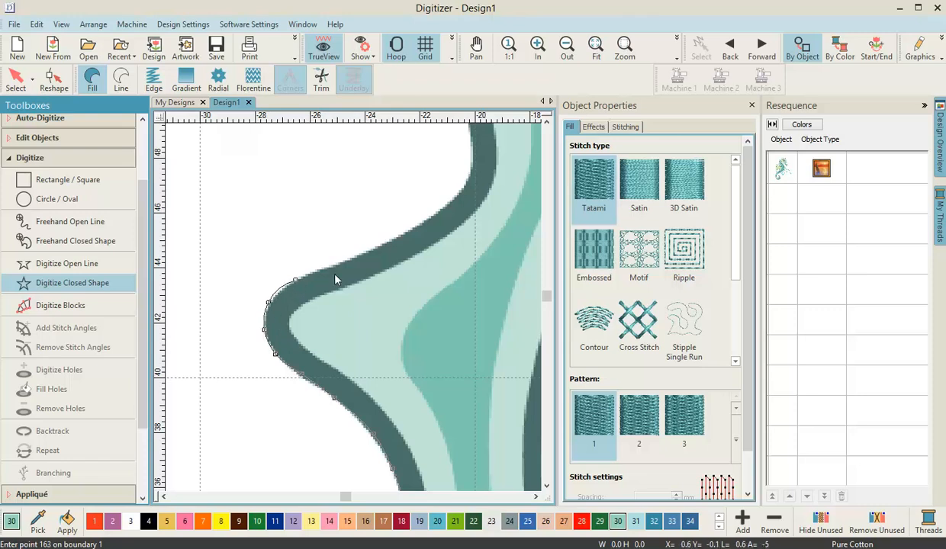
pyautogui.click(354, 260)
pyautogui.click(412, 227)
pyautogui.click(450, 203)
# - Trace the boundary up through the valley and over the tip of the third back scallop above the fin
pyautogui.press('c')
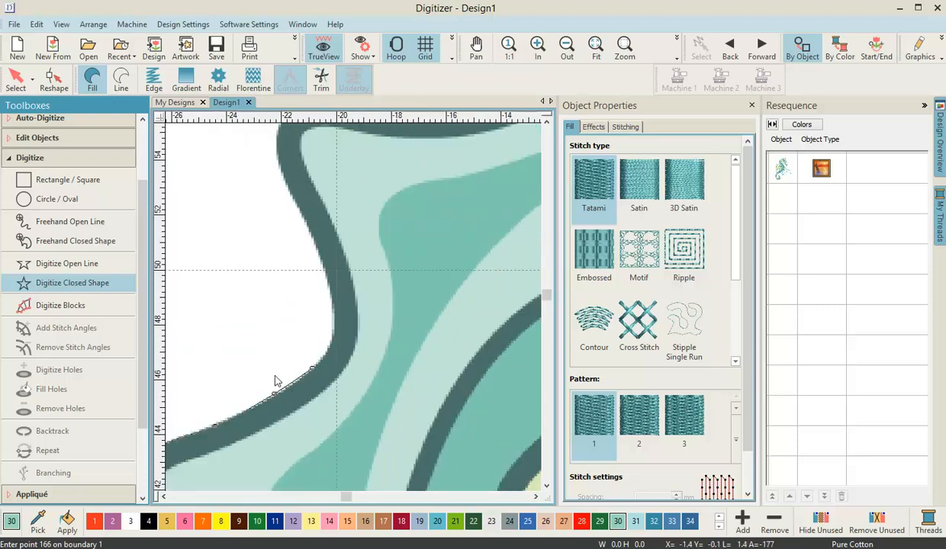
pyautogui.click(332, 343)
pyautogui.click(336, 303)
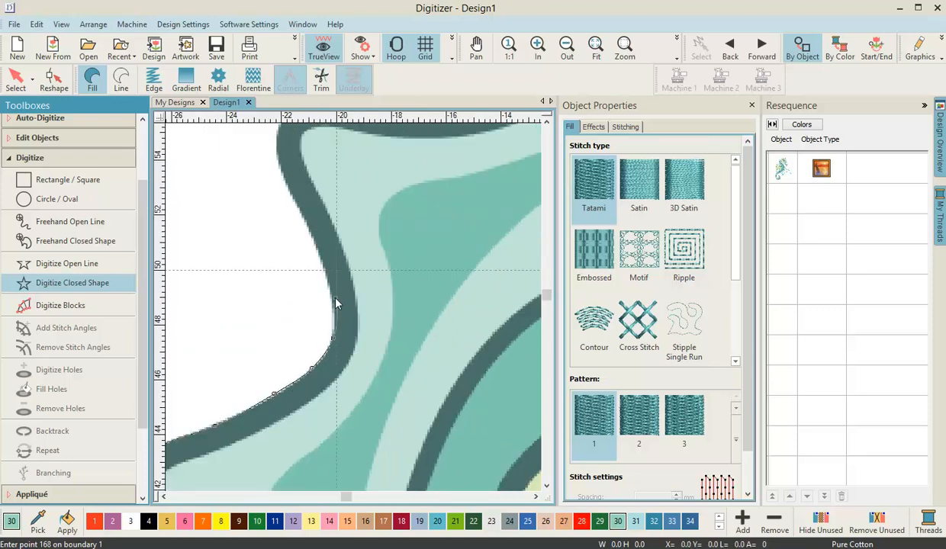
pyautogui.click(299, 208)
pyautogui.click(271, 174)
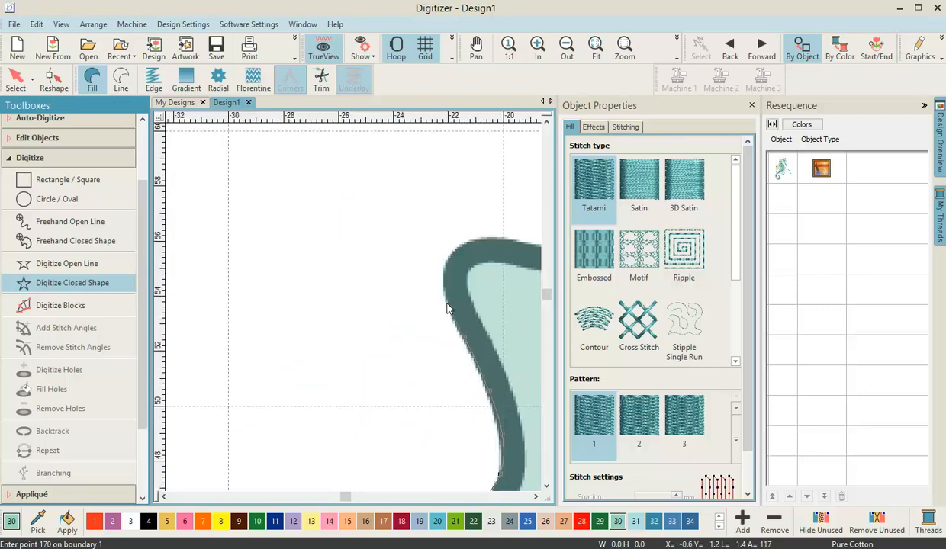
pyautogui.click(444, 272)
pyautogui.click(455, 248)
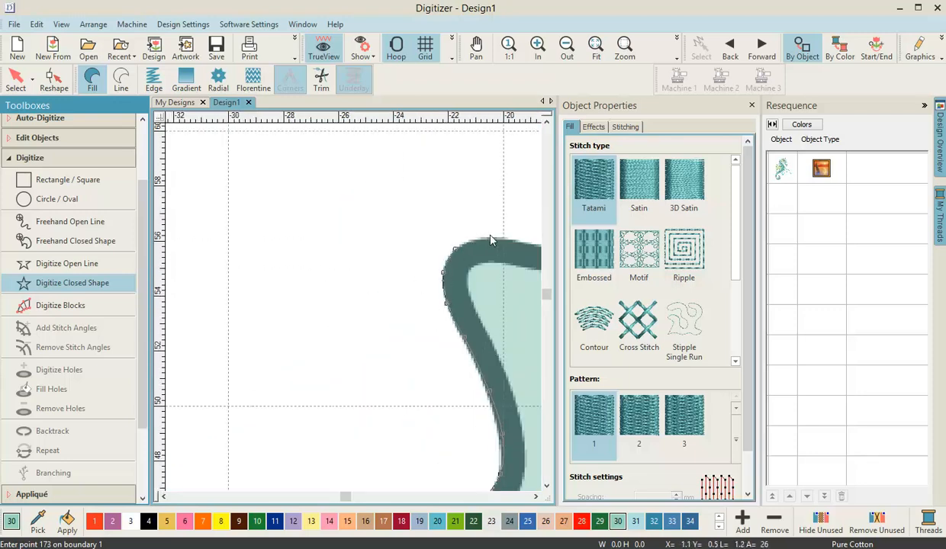
pyautogui.click(497, 236)
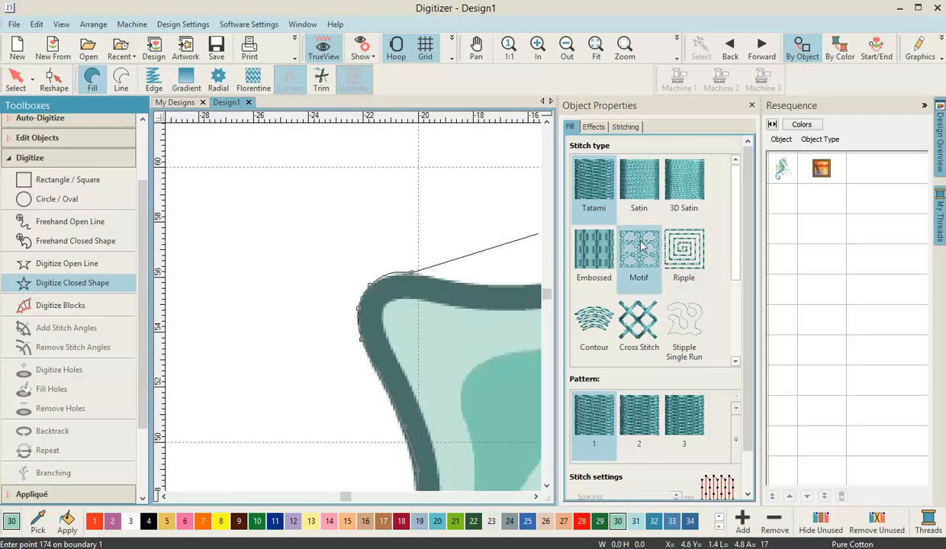
# - Trace the boundary along the wide valley between the third and fourth back scallops above the fin
pyautogui.click(454, 287)
pyautogui.click(347, 306)
pyautogui.click(405, 302)
pyautogui.click(467, 277)
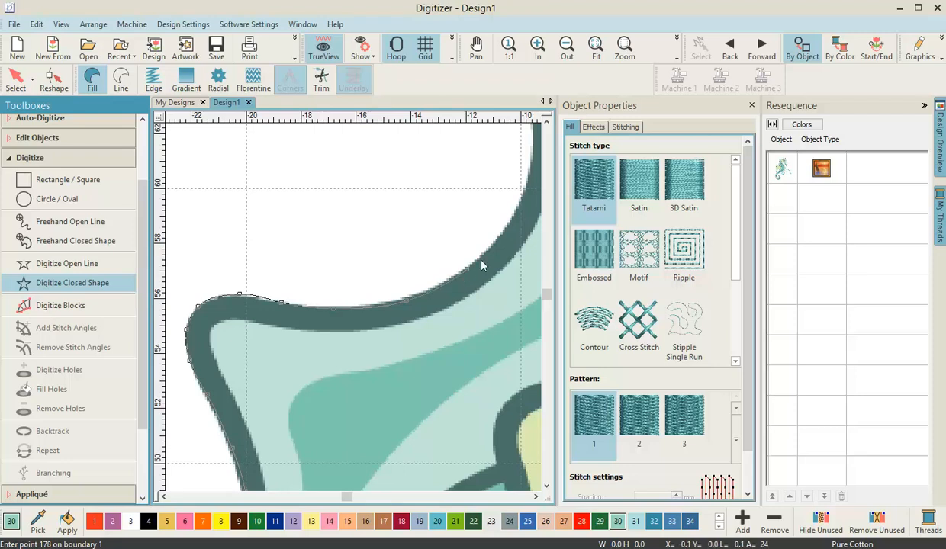
pyautogui.click(481, 246)
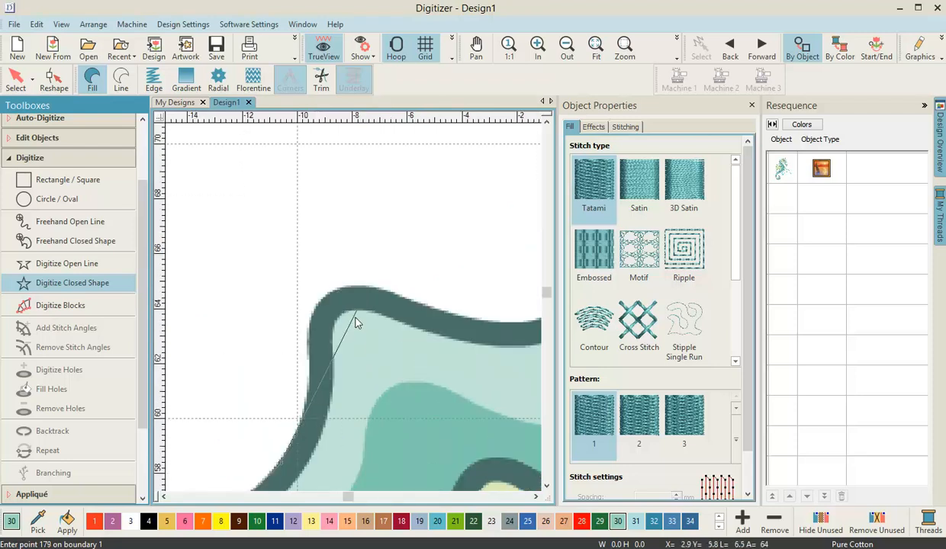
# - Trace the boundary up and over the fourth scallop, at the back of the head crest
pyautogui.click(311, 389)
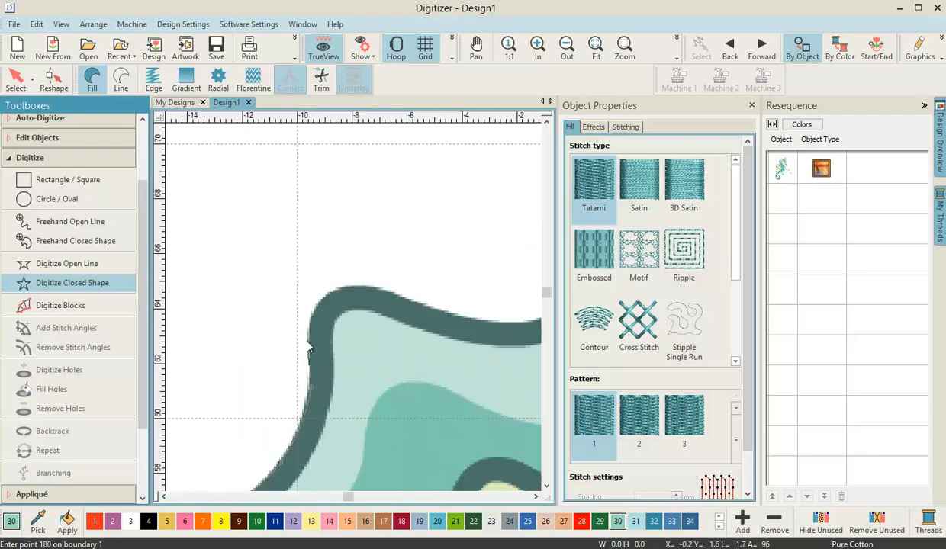
pyautogui.click(321, 299)
pyautogui.click(348, 284)
pyautogui.click(432, 311)
# - Trace the boundary through the next crest valley and over the fifth scallop onto its far slope
pyautogui.scroll(-4, 353, 313)
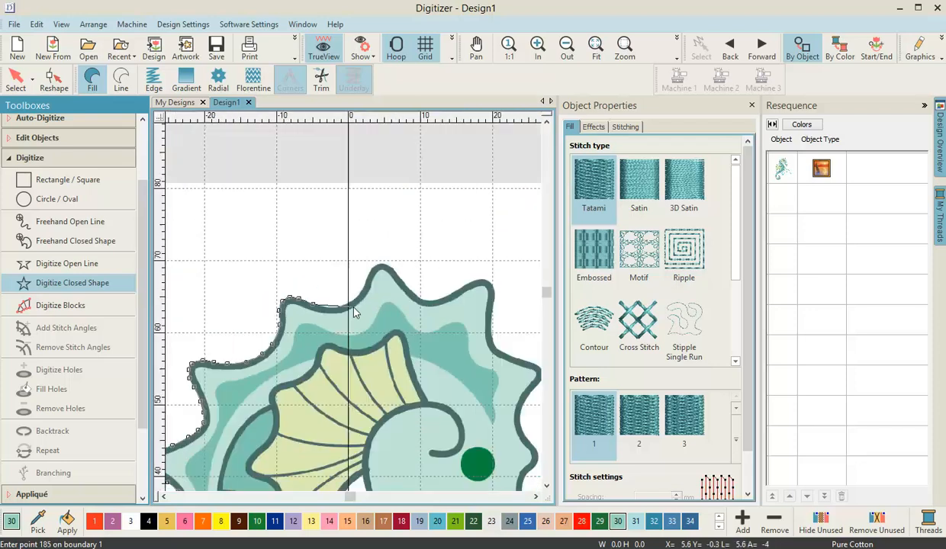
pyautogui.scroll(3, 353, 313)
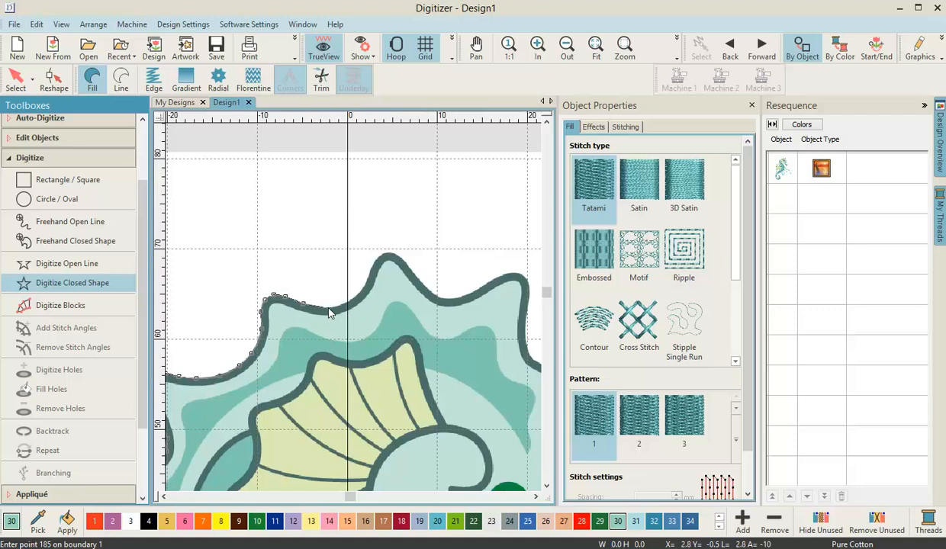
pyautogui.scroll(1, 353, 313)
pyautogui.click(354, 309)
pyautogui.click(390, 300)
pyautogui.click(410, 275)
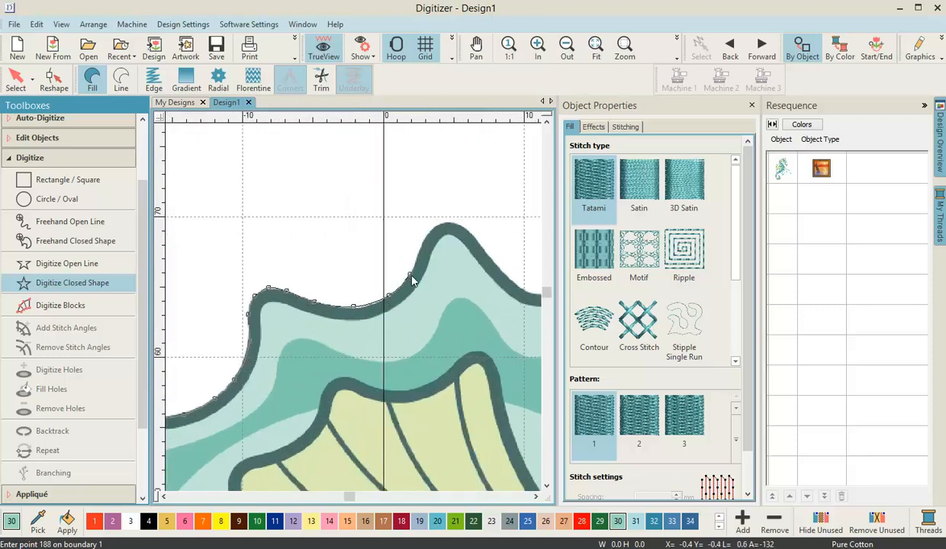
pyautogui.click(428, 235)
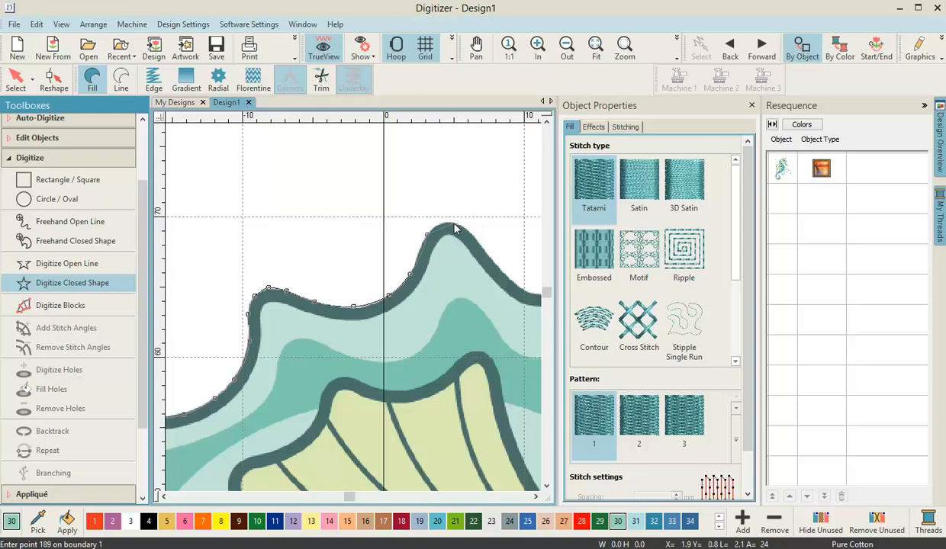
pyautogui.click(454, 225)
pyautogui.click(399, 289)
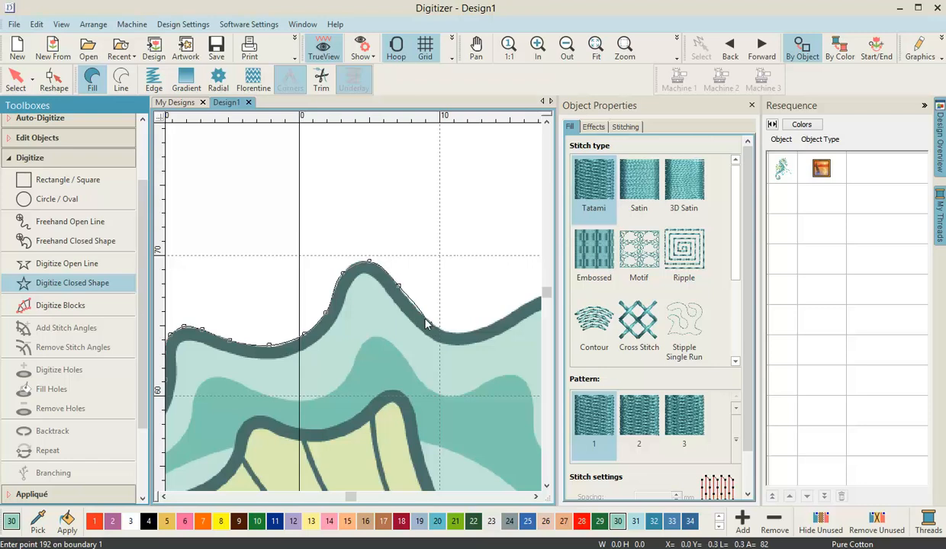
# - Trace the boundary through the next crest valley and over the top of the sixth scallop
pyautogui.click(281, 329)
pyautogui.click(333, 309)
pyautogui.click(373, 290)
pyautogui.click(398, 292)
# - Trace the boundary down the steep far side of the sixth scallop and out toward the front crest point
pyautogui.click(403, 334)
pyautogui.click(407, 421)
pyautogui.click(442, 441)
pyautogui.click(485, 459)
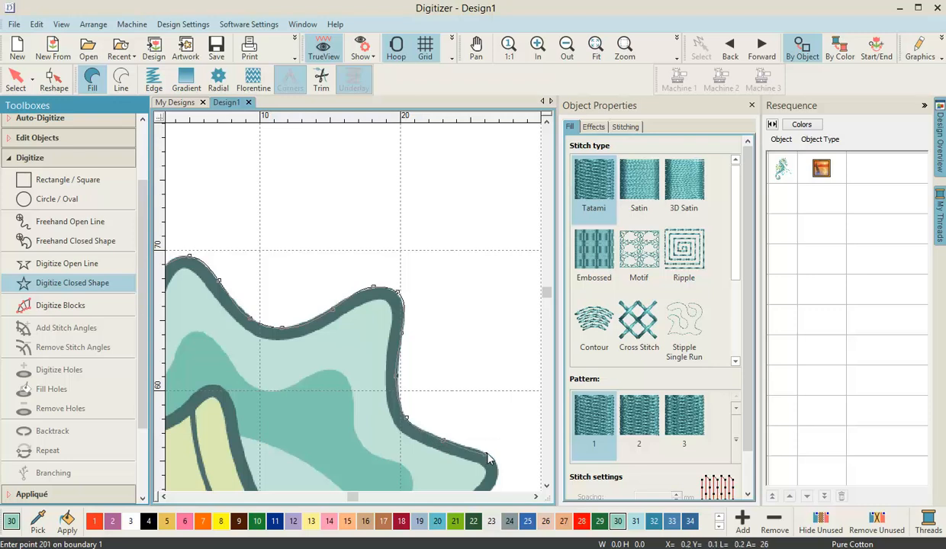
# - Trace the boundary around the rounded front crest point and down its underside toward the forehead
pyautogui.scroll(-1, 485, 459)
pyautogui.scroll(3, 354, 321)
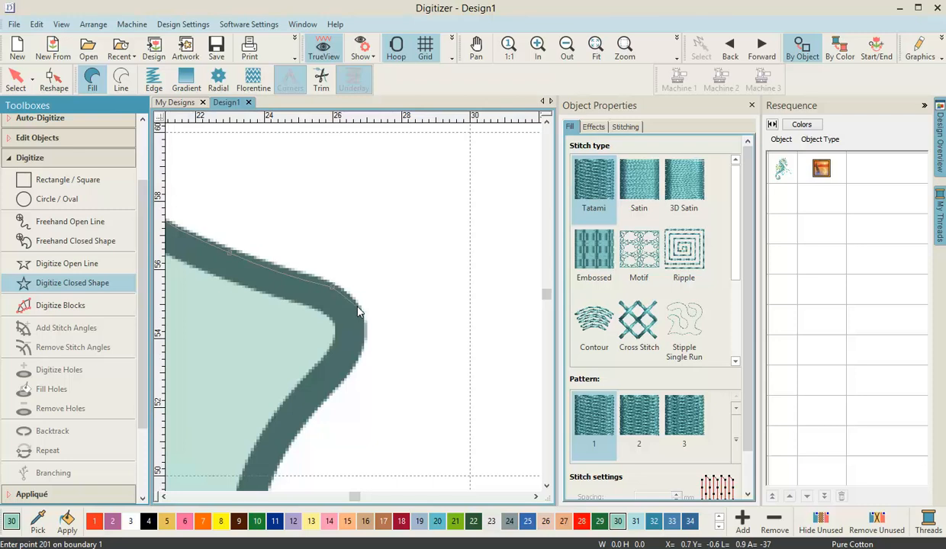
pyautogui.click(361, 313)
pyautogui.click(363, 348)
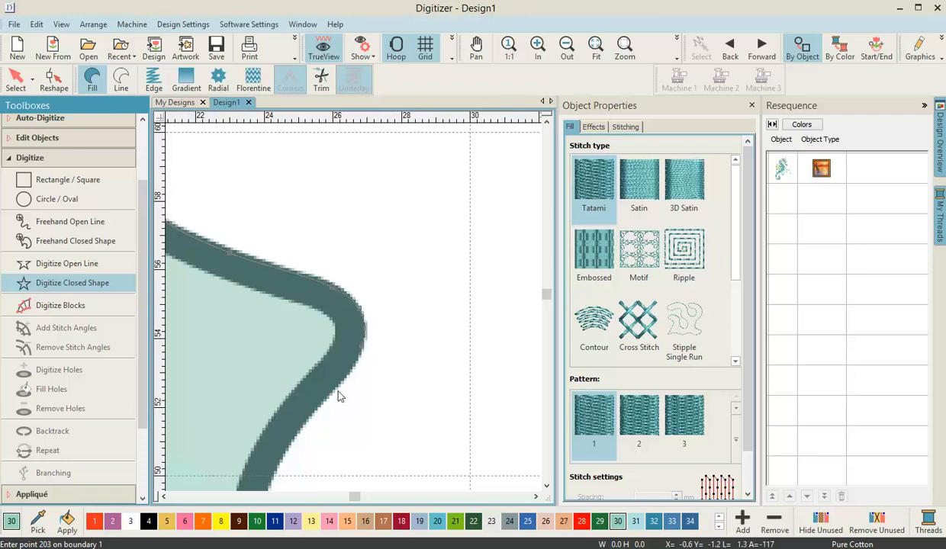
pyautogui.click(335, 392)
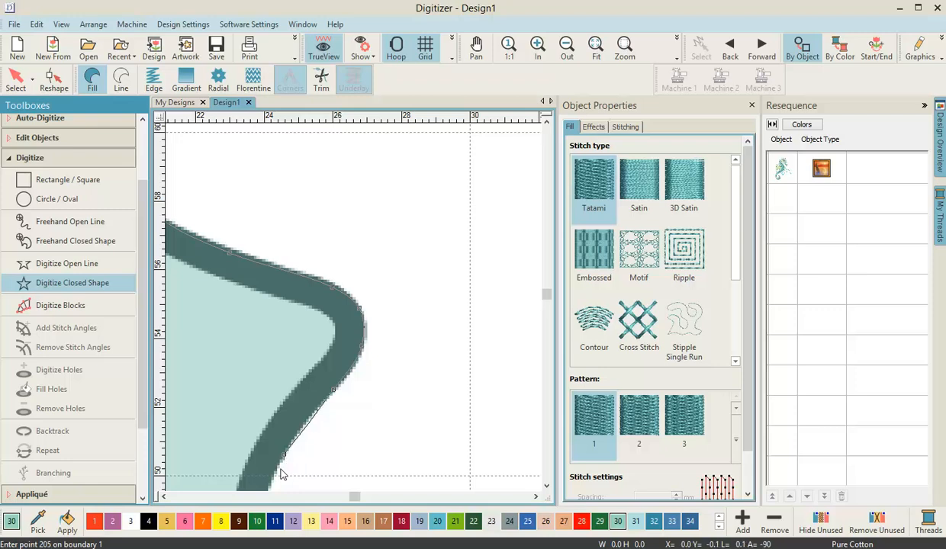
pyautogui.click(283, 456)
# - Trace the boundary through the forehead hollow and around the brow bump beside the green eye
pyautogui.click(329, 355)
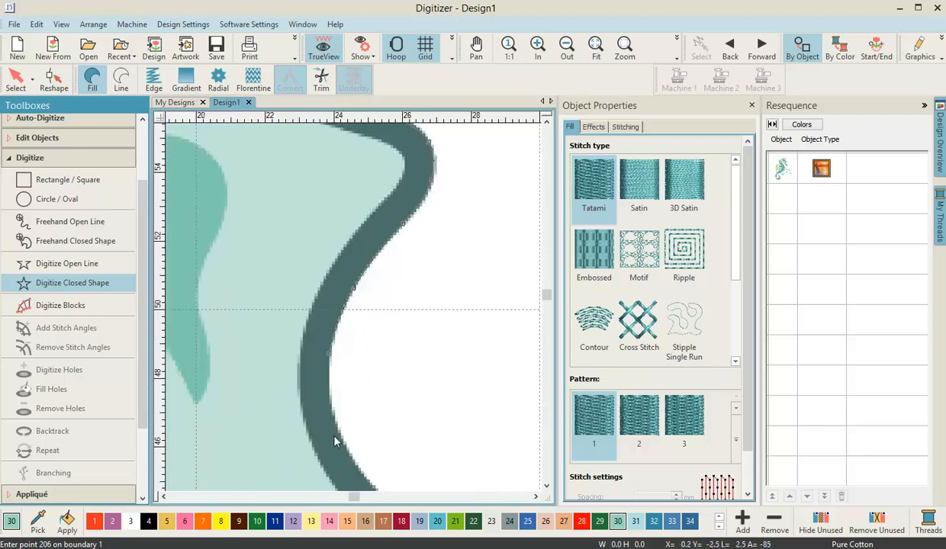
pyautogui.click(332, 418)
pyautogui.click(354, 383)
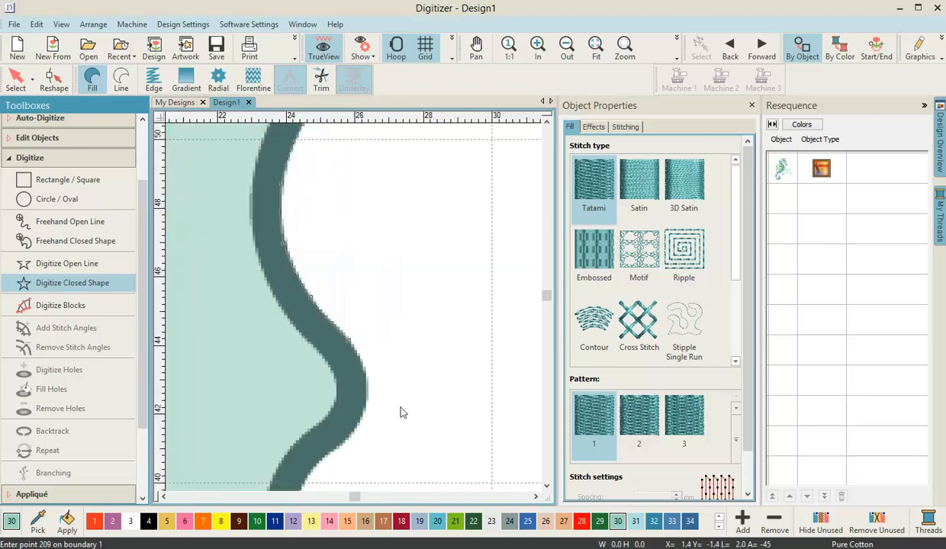
pyautogui.click(365, 375)
pyautogui.click(364, 409)
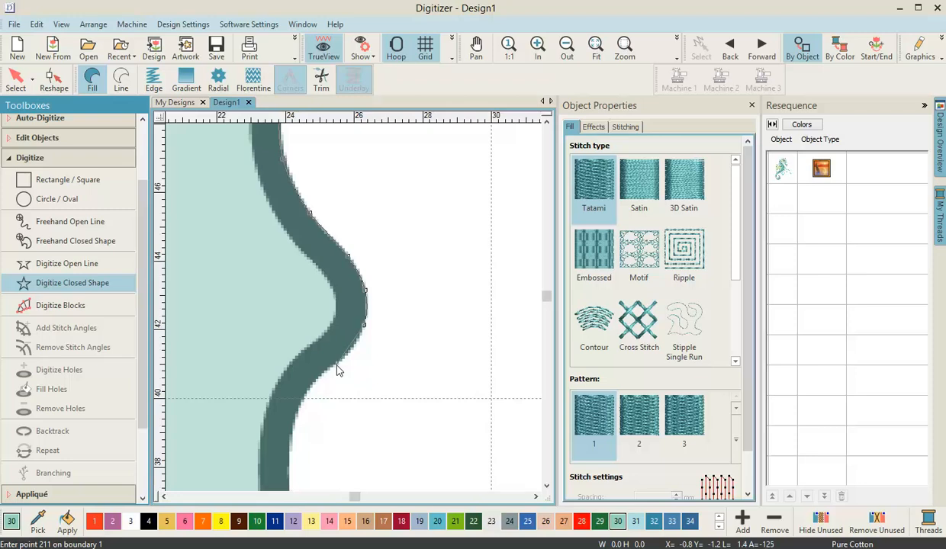
# - Trace the boundary from beneath the brow bump down the long upper edge of the snout
pyautogui.scroll(-3, 338, 367)
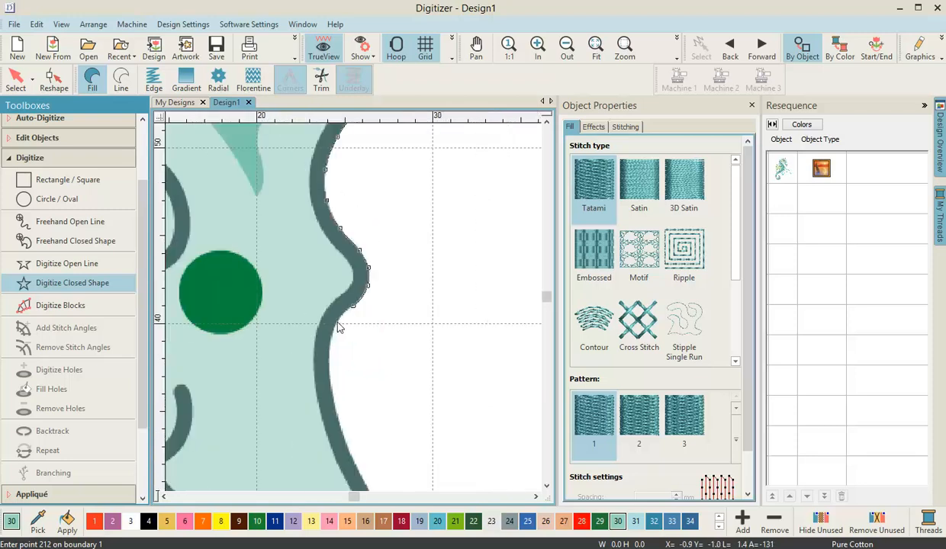
pyautogui.click(336, 324)
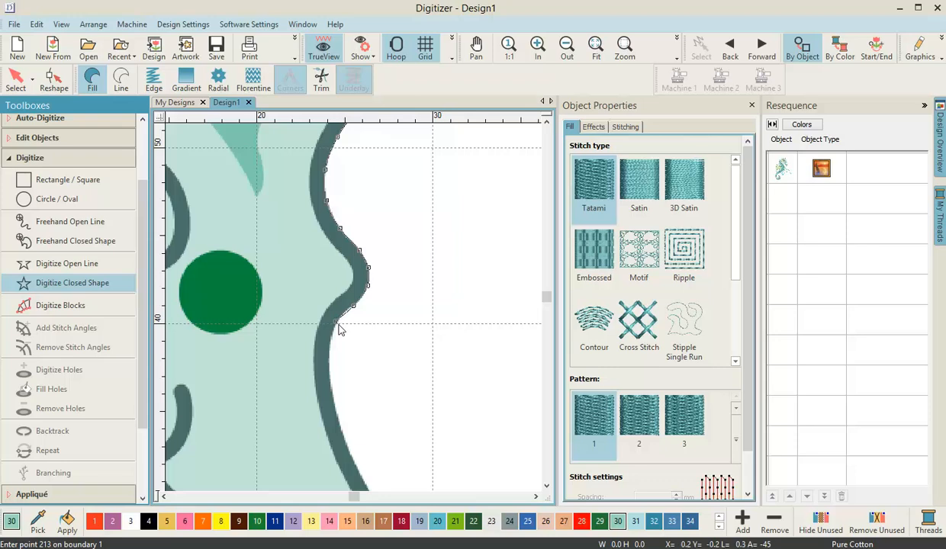
pyautogui.click(331, 346)
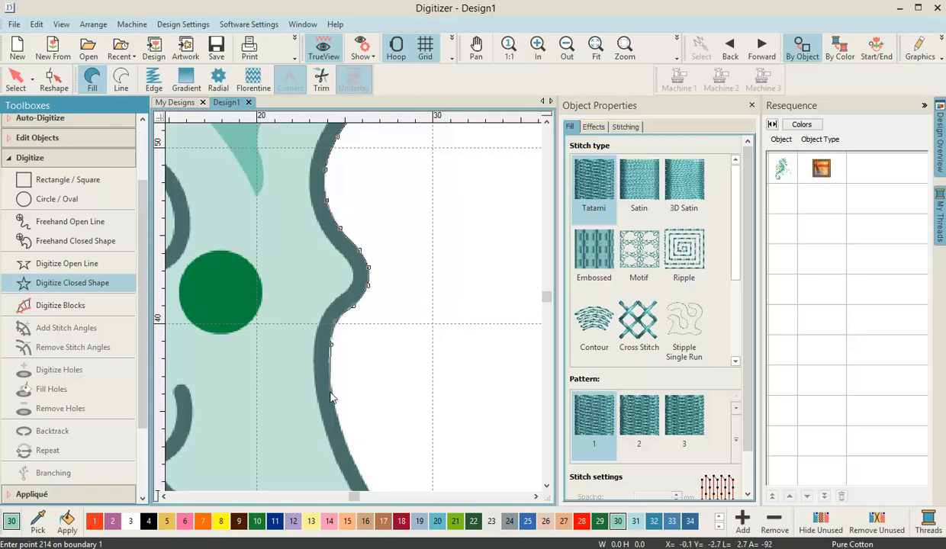
pyautogui.click(332, 396)
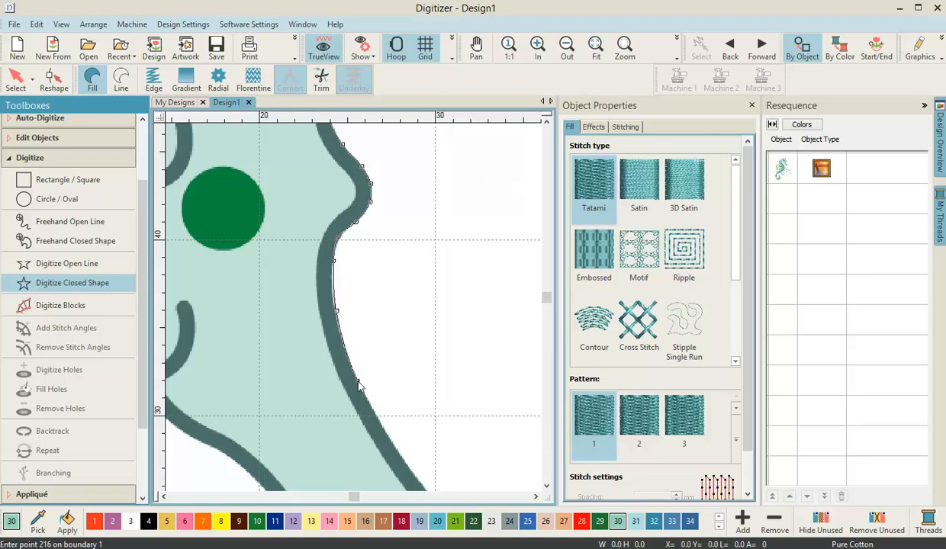
pyautogui.click(352, 380)
pyautogui.click(371, 370)
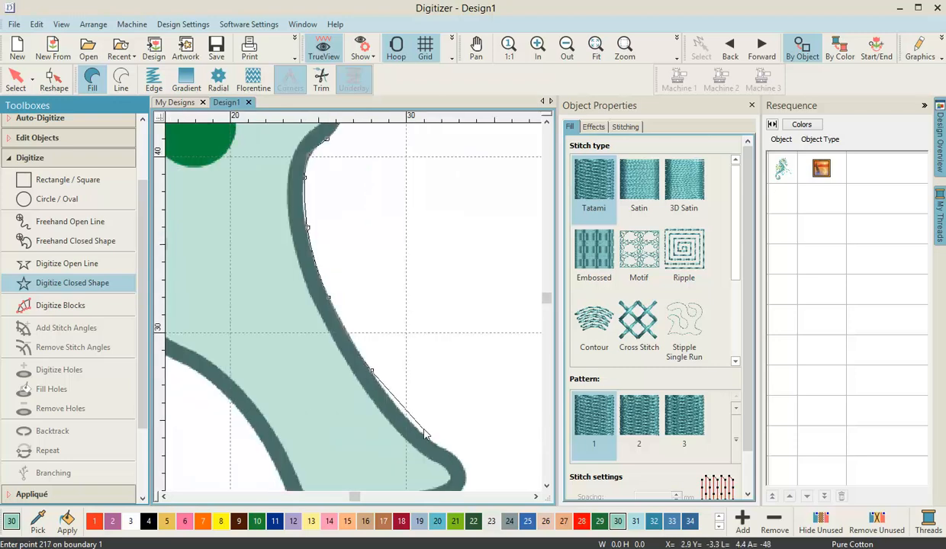
pyautogui.click(418, 437)
# - Trace the boundary around the upper corner of the flared snout tip
pyautogui.scroll(-2, 348, 324)
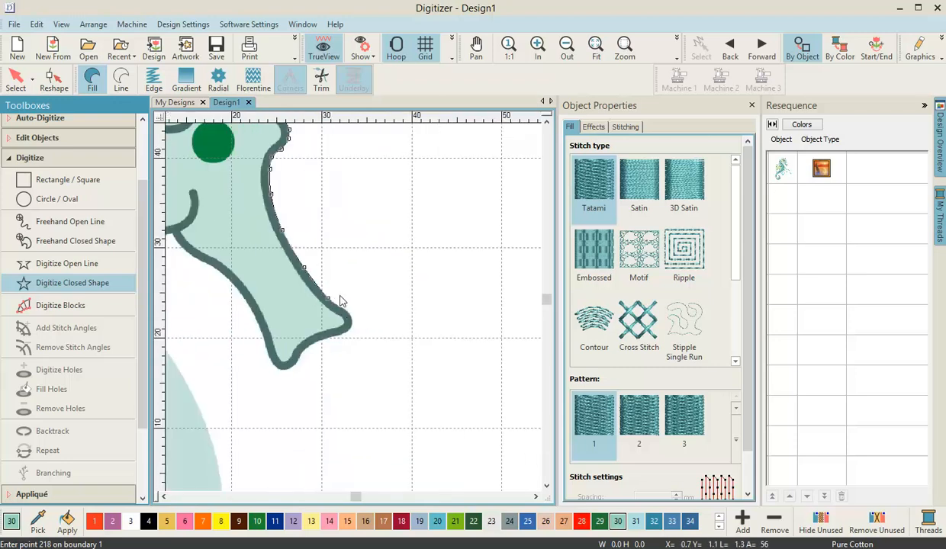
pyautogui.scroll(2, 347, 325)
pyautogui.click(349, 287)
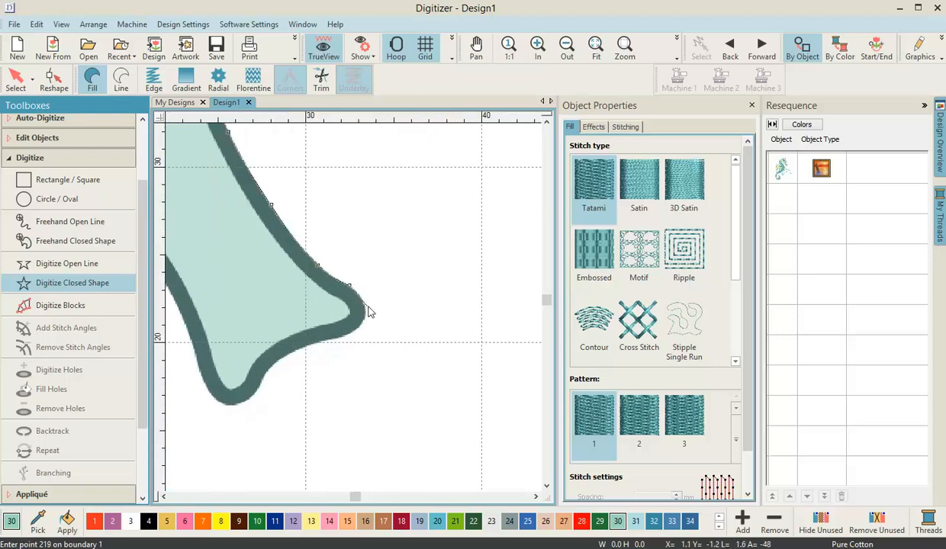
pyautogui.click(364, 306)
pyautogui.click(357, 329)
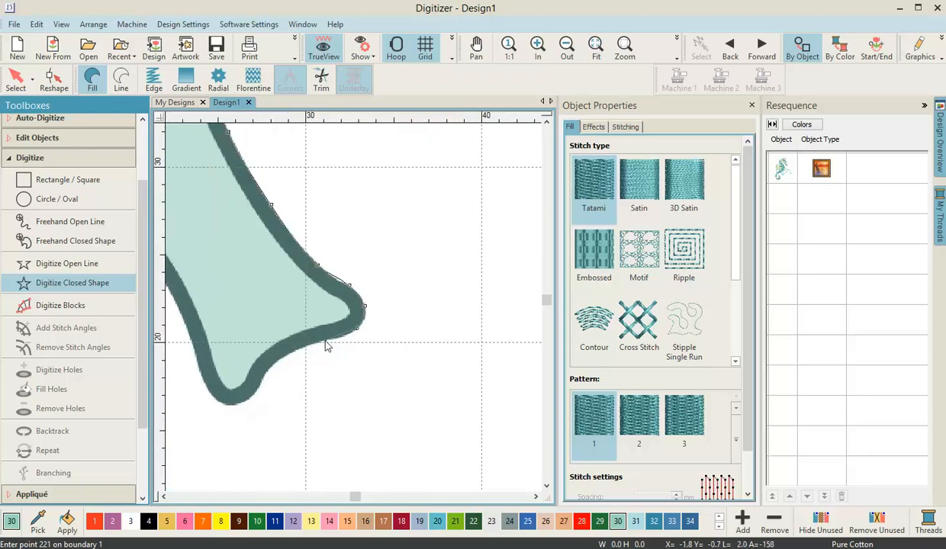
# - Trace the boundary across the end of the snout and around its lower corner
pyautogui.click(323, 344)
pyautogui.click(282, 357)
pyautogui.click(266, 381)
pyautogui.click(243, 401)
pyautogui.click(221, 404)
pyautogui.click(198, 379)
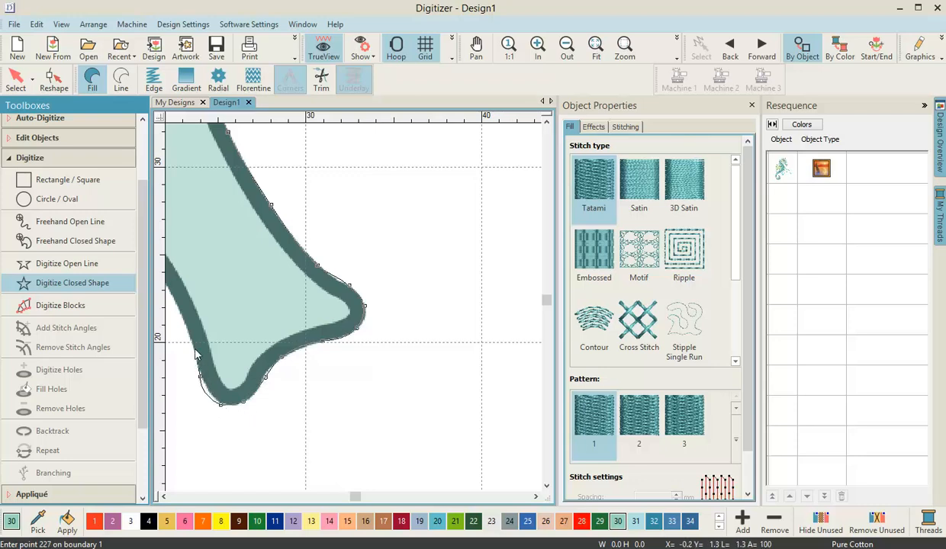
# - Trace the boundary back along the underside of the snout toward the junction with the cheek line
pyautogui.click(187, 337)
pyautogui.hotkey('shift', 'z')
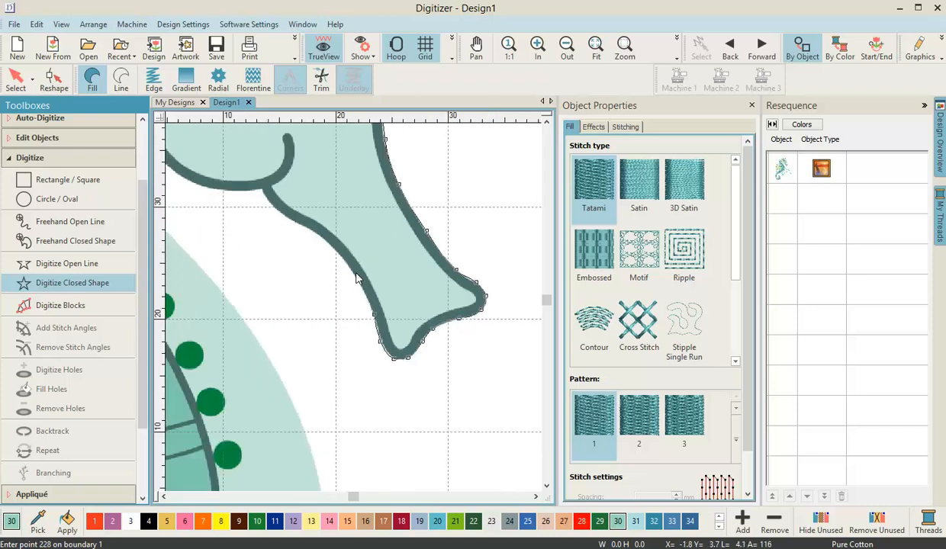
pyautogui.click(352, 273)
pyautogui.click(326, 242)
pyautogui.click(289, 219)
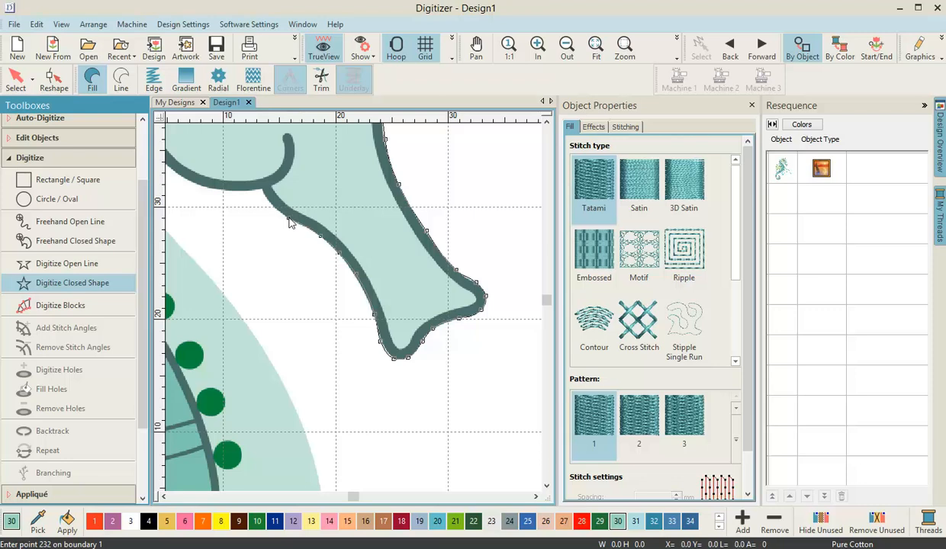
pyautogui.click(268, 204)
# - Trace the boundary from the snout junction around the outside of the cheek curve up to the fin corner
pyautogui.scroll(2, 261, 205)
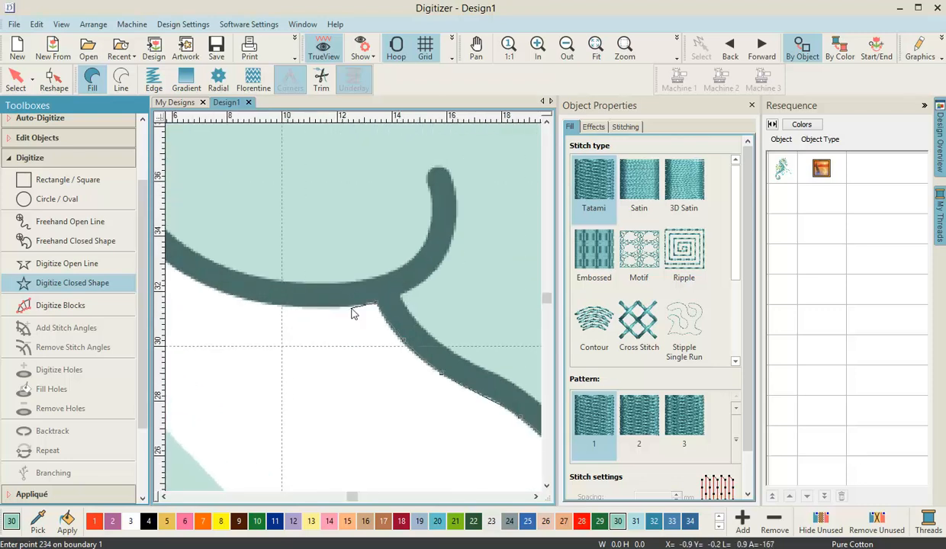
pyautogui.click(268, 306)
pyautogui.click(304, 291)
pyautogui.click(257, 261)
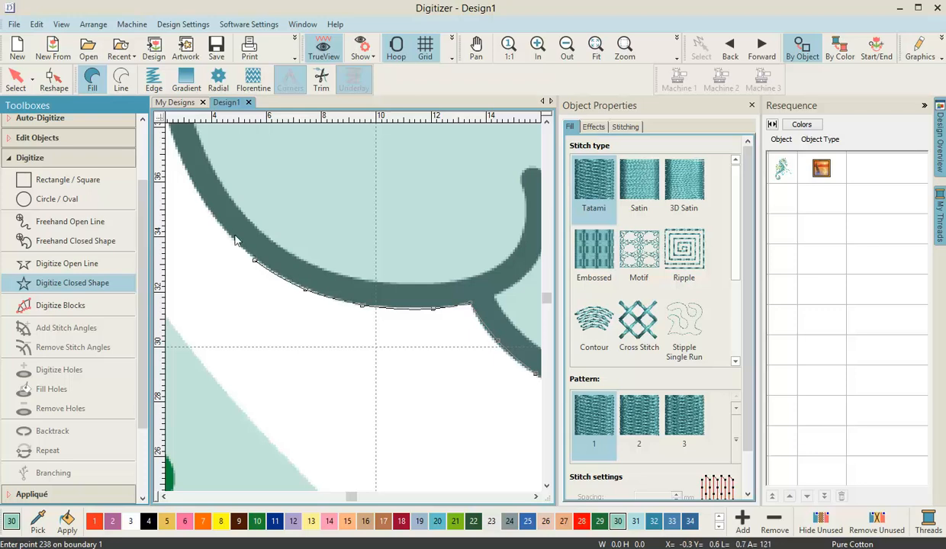
pyautogui.click(204, 202)
pyautogui.click(259, 222)
pyautogui.click(293, 233)
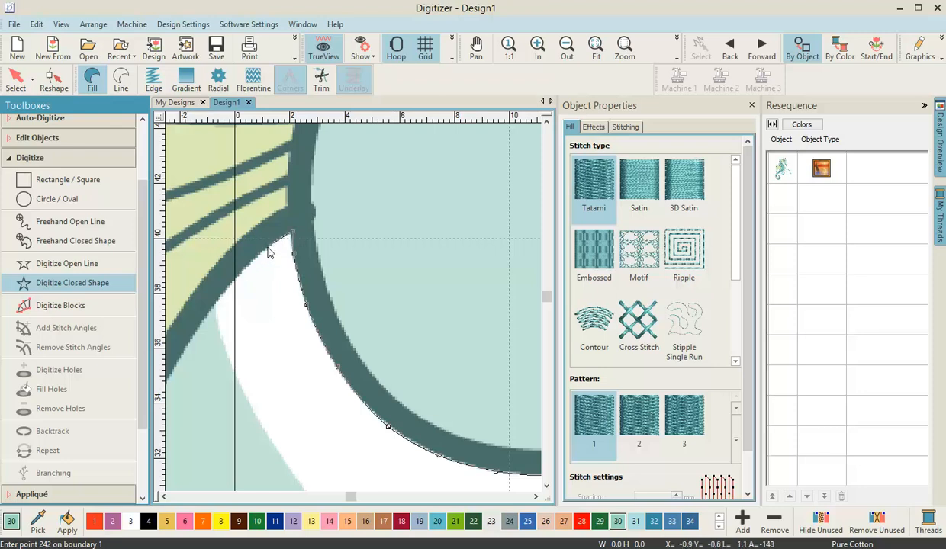
# - Trace the boundary from the fin corner down the fin's lower edge and onto the start of the light belly edge
pyautogui.click(231, 284)
pyautogui.click(216, 307)
pyautogui.click(264, 432)
pyautogui.scroll(-3, 320, 427)
pyautogui.scroll(-1, 359, 320)
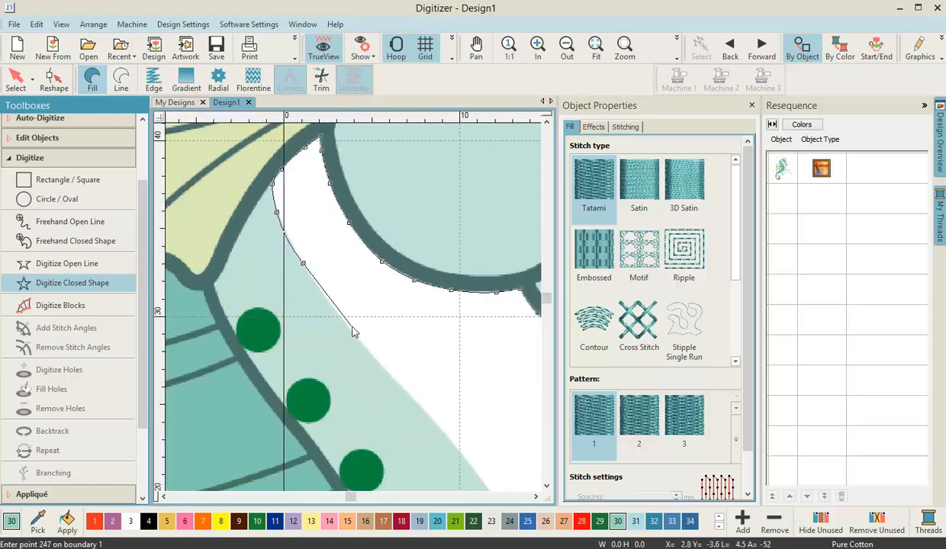
# - Trace the boundary down the upper belly along the outer edge of the light band with green dots
pyautogui.click(351, 330)
pyautogui.click(409, 394)
pyautogui.click(380, 375)
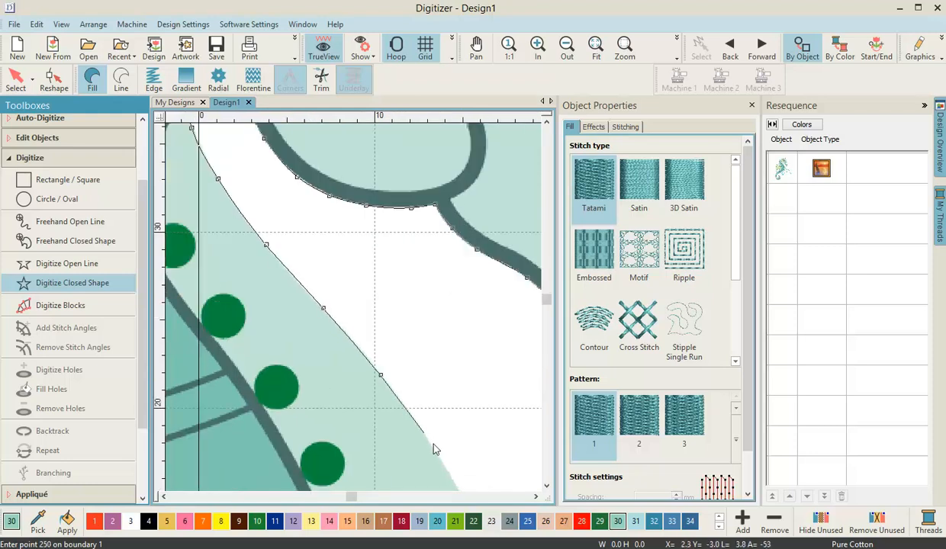
pyautogui.click(432, 446)
pyautogui.scroll(-2, 432, 446)
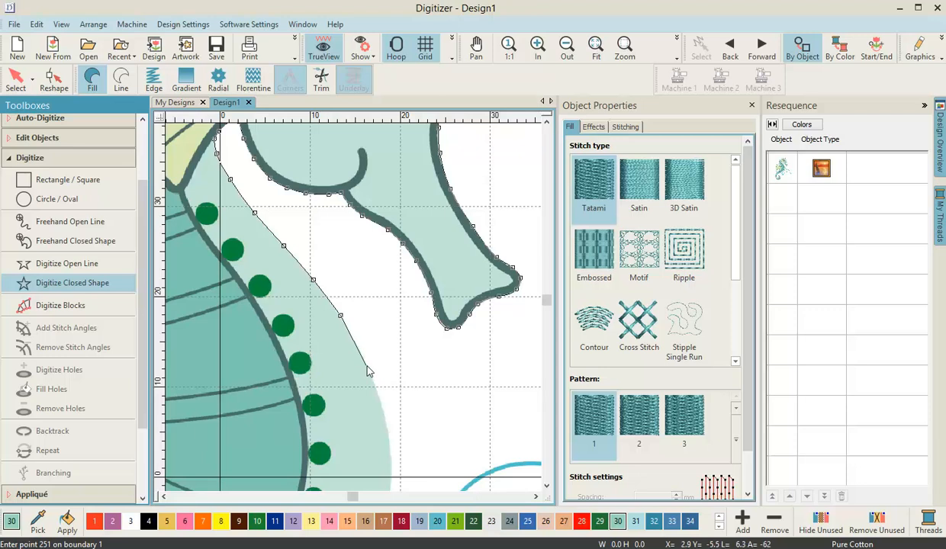
pyautogui.click(369, 363)
# - Trace the boundary around the widest bulge of the belly and back inward below it
pyautogui.scroll(2, 382, 381)
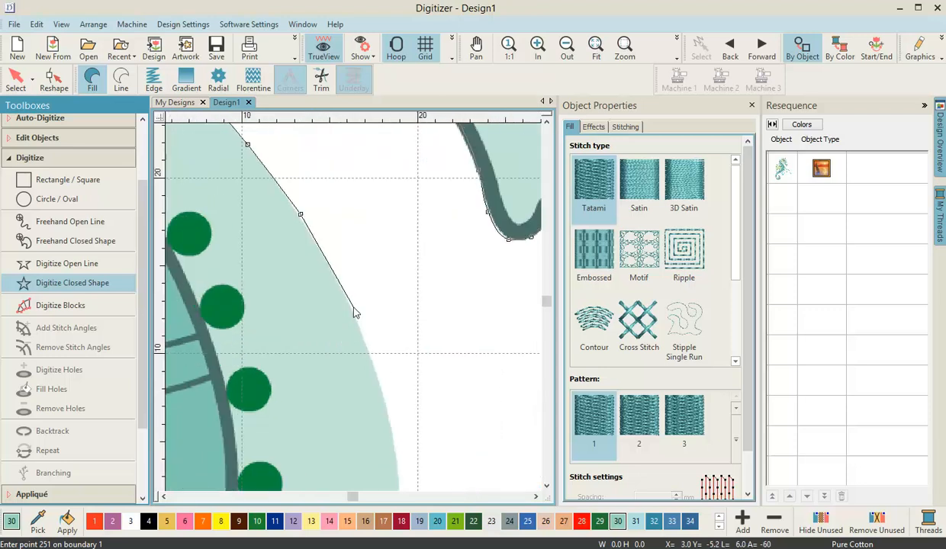
pyautogui.click(384, 405)
pyautogui.click(376, 410)
pyautogui.click(365, 418)
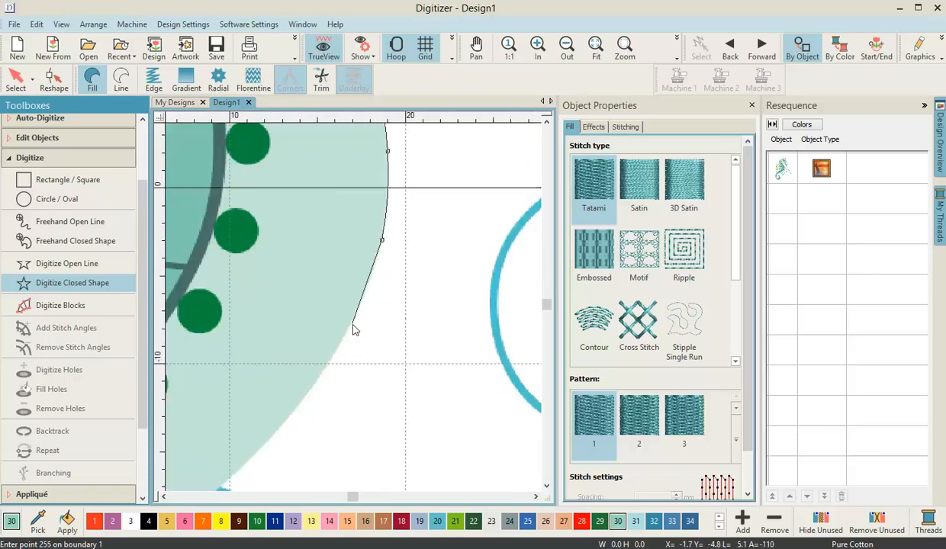
pyautogui.click(353, 325)
pyautogui.click(300, 405)
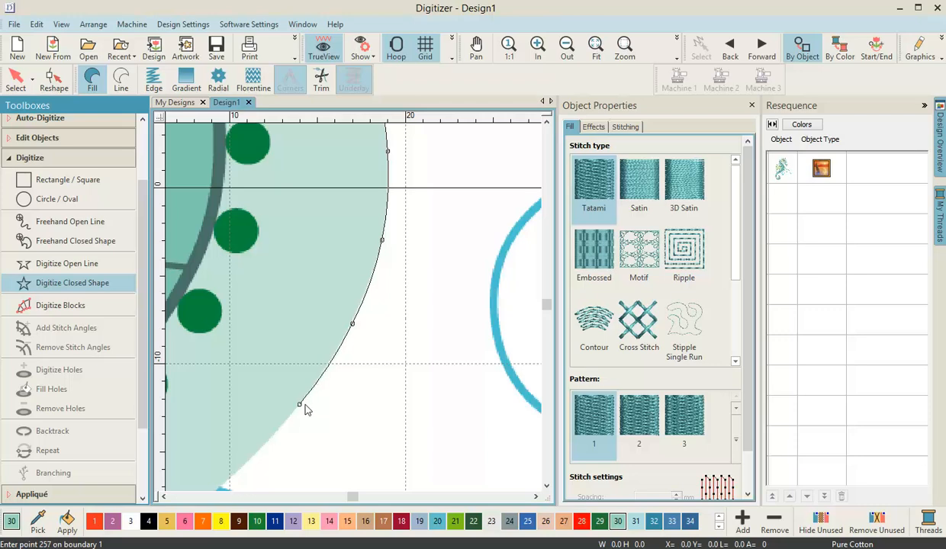
# - Trace the boundary along the lower belly past the blue swirls to the start of the tail
pyautogui.click(285, 359)
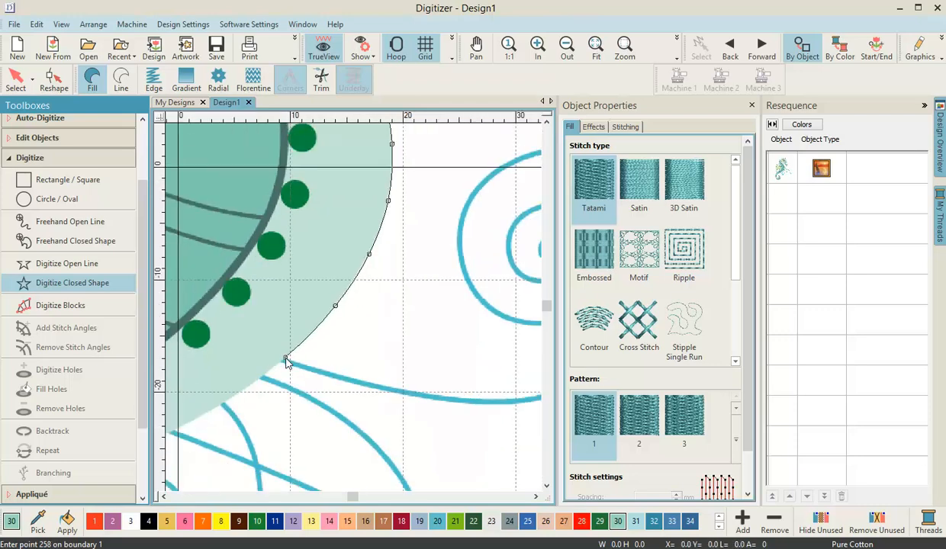
pyautogui.click(191, 421)
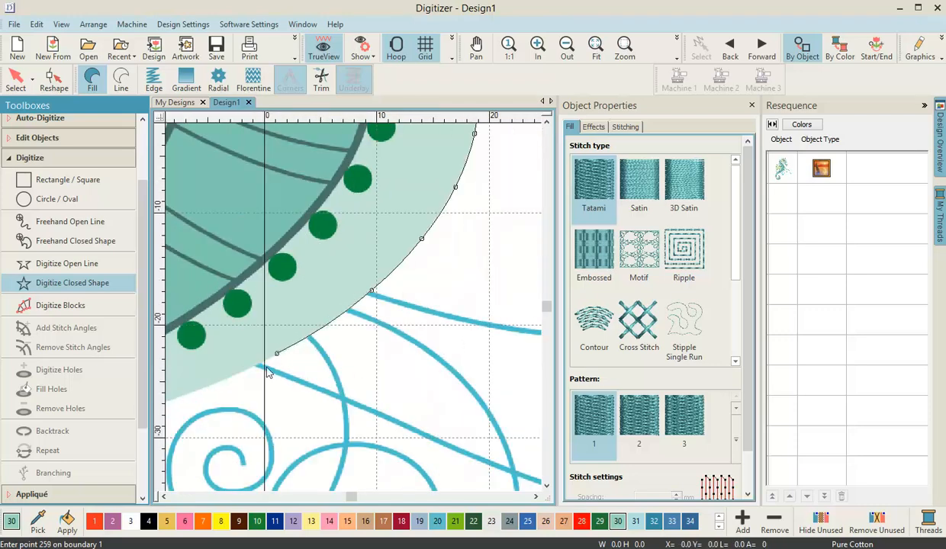
pyautogui.click(182, 397)
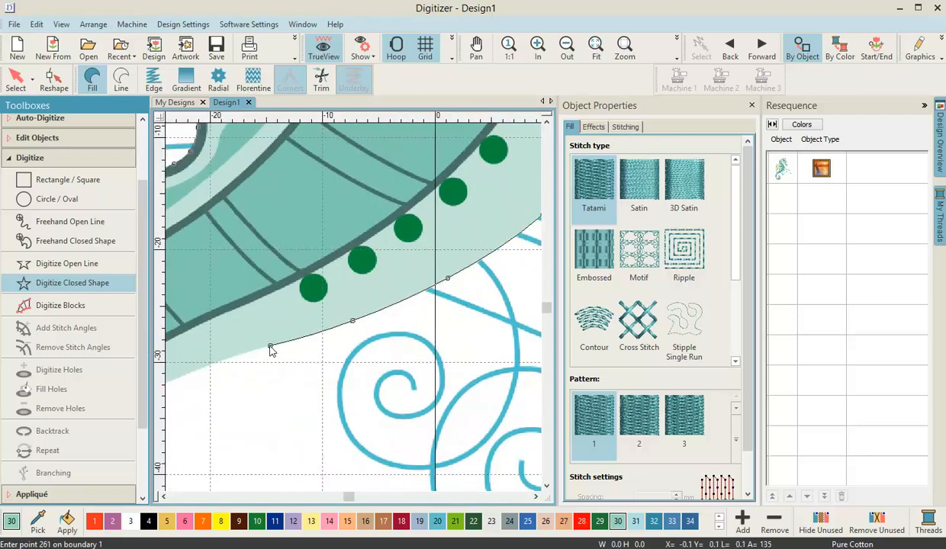
pyautogui.click(263, 345)
pyautogui.click(367, 312)
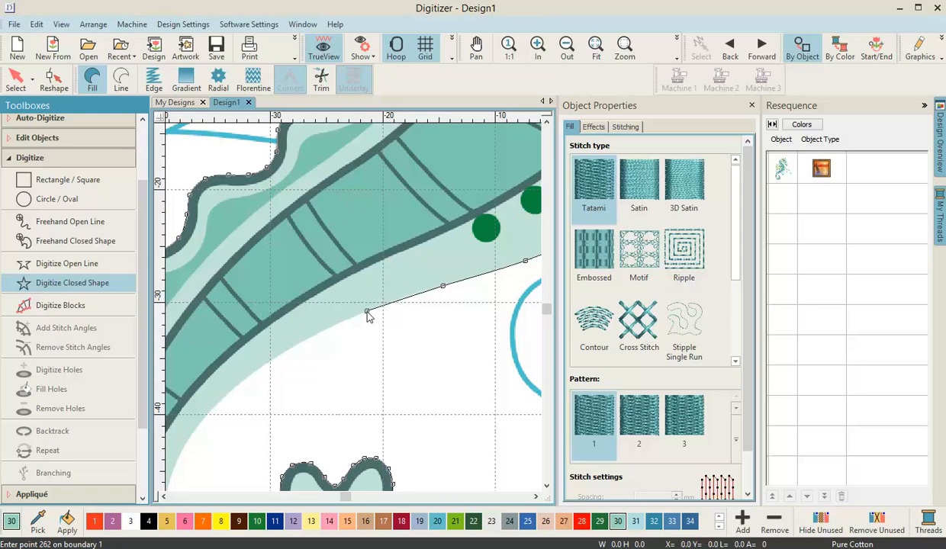
# - Trace the boundary down the inner edge of the curving tail to just past the tapered end of the striped band
pyautogui.click(291, 348)
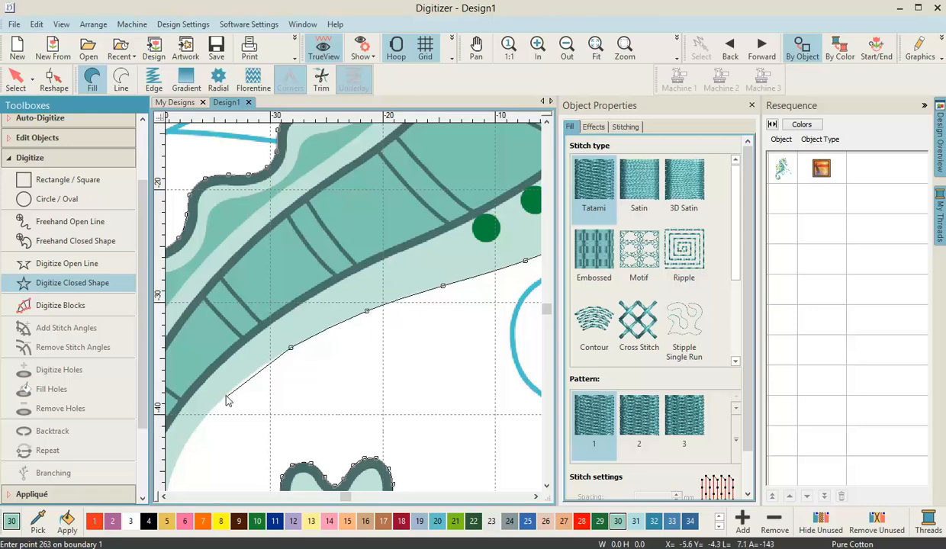
pyautogui.click(225, 398)
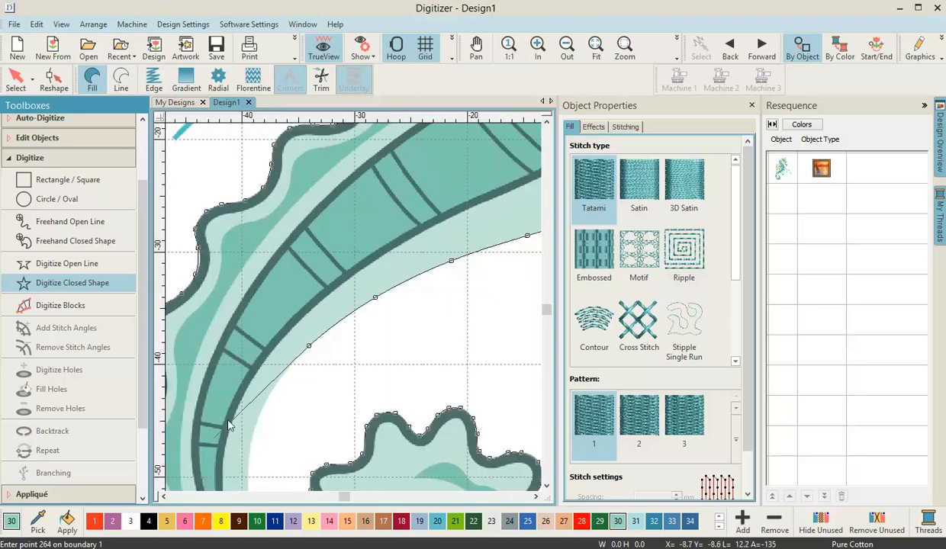
pyautogui.click(274, 387)
pyautogui.click(303, 362)
pyautogui.click(326, 338)
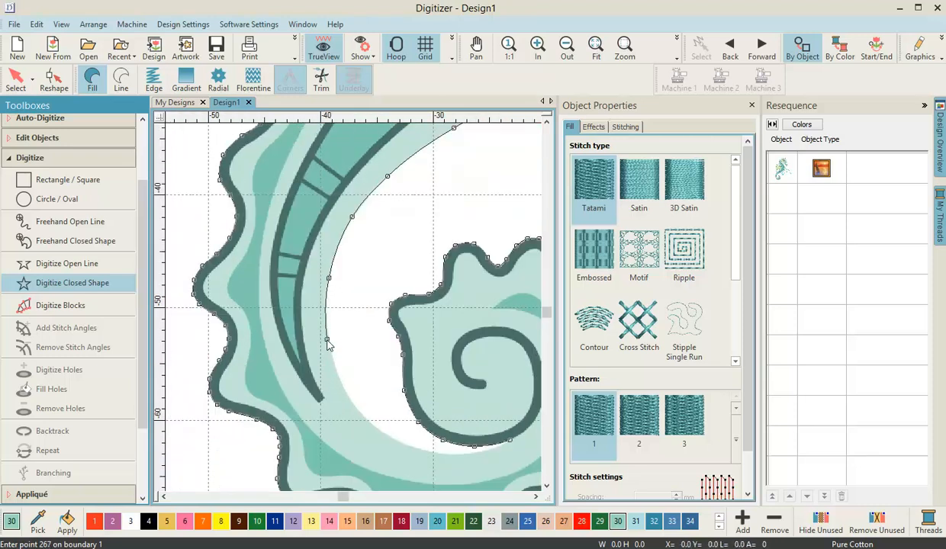
pyautogui.click(356, 411)
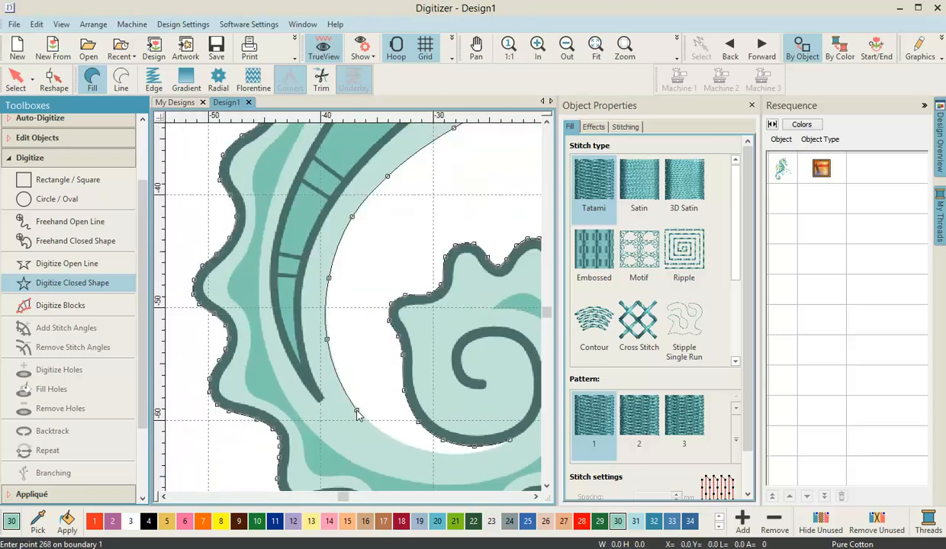
# - Trace the remaining inner tail edge to where it meets the coil and finish the closed body shape as a Tatami fill
pyautogui.click(412, 448)
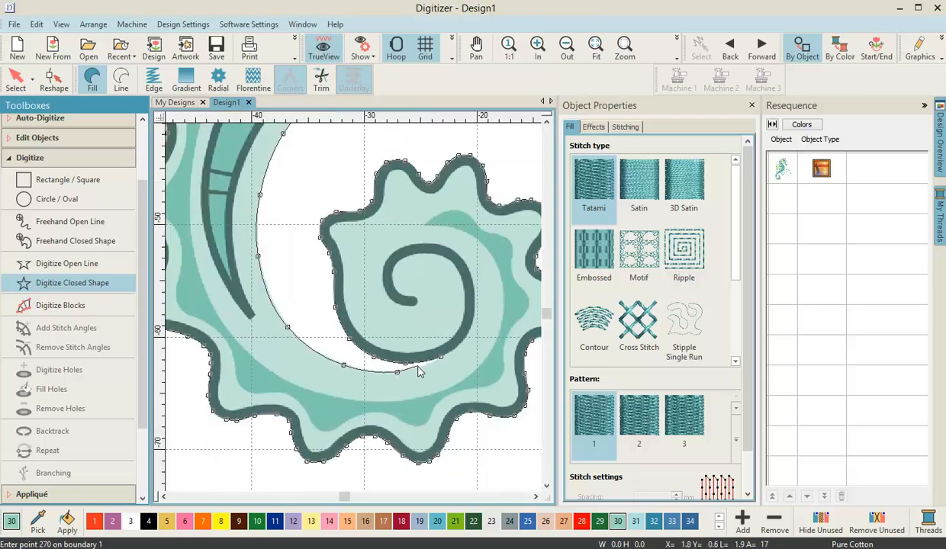
pyautogui.click(424, 365)
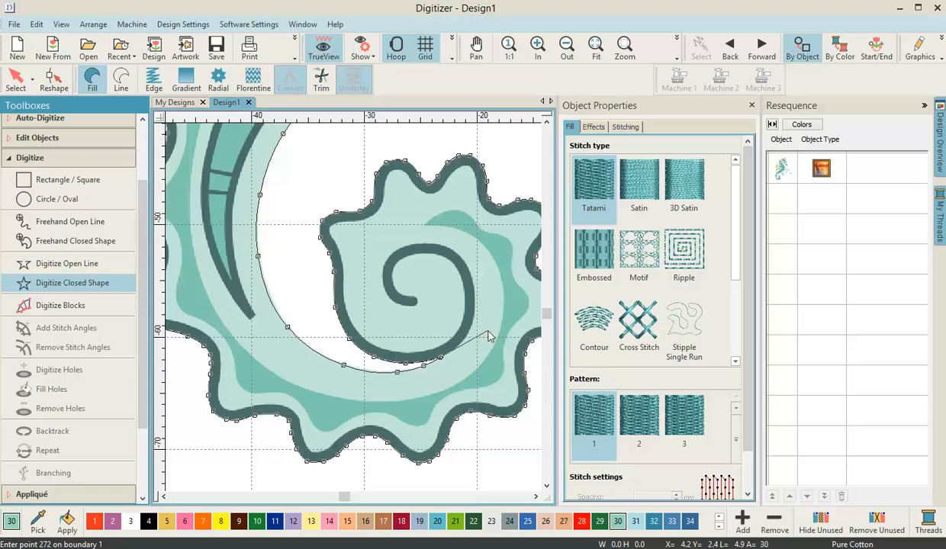
pyautogui.press('Return')
# - Examine the stitched body fill from the coiled tail up to the head and compare it with the uncovered artwork
pyautogui.scroll(-3, 353, 313)
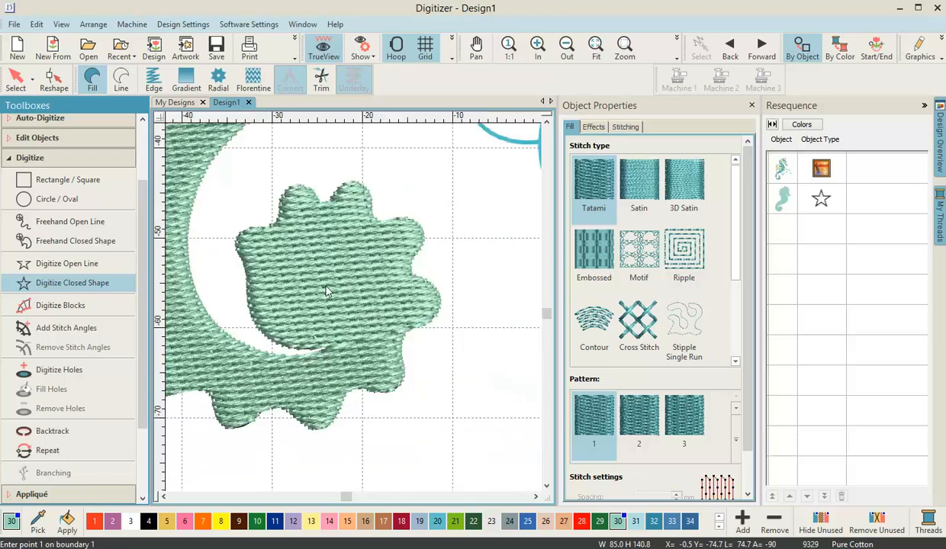
pyautogui.scroll(-2, 353, 313)
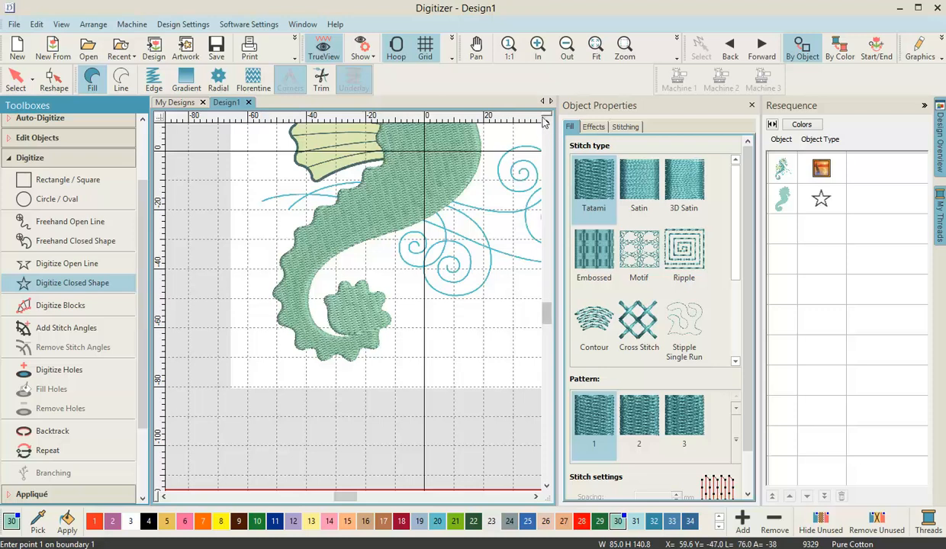
pyautogui.click(547, 124)
pyautogui.click(547, 124)
pyautogui.click(547, 125)
pyautogui.click(548, 124)
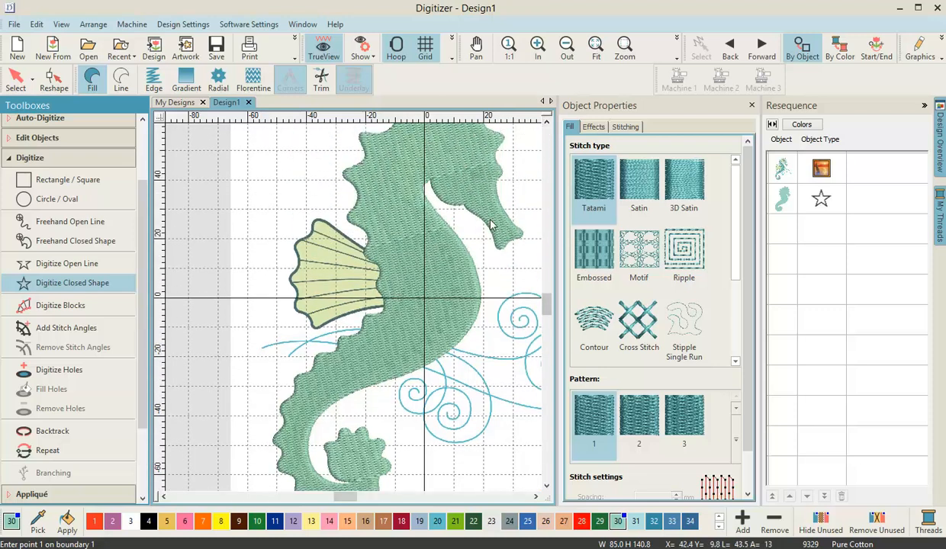
pyautogui.scroll(-1, 490, 219)
pyautogui.click(162, 496)
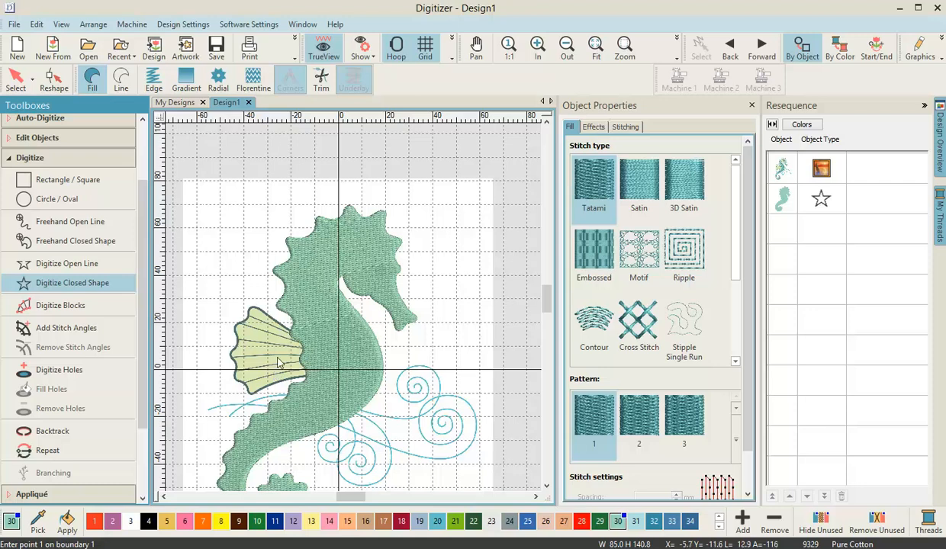
pyautogui.scroll(-1, 275, 374)
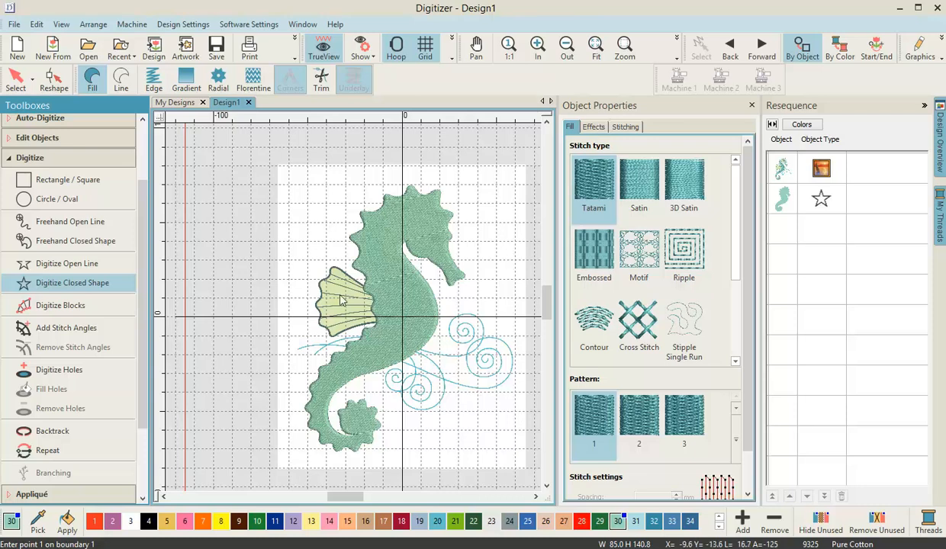
# - Set the current thread colour to 13 for the fin and hide the stitches covering the artwork
pyautogui.click(311, 522)
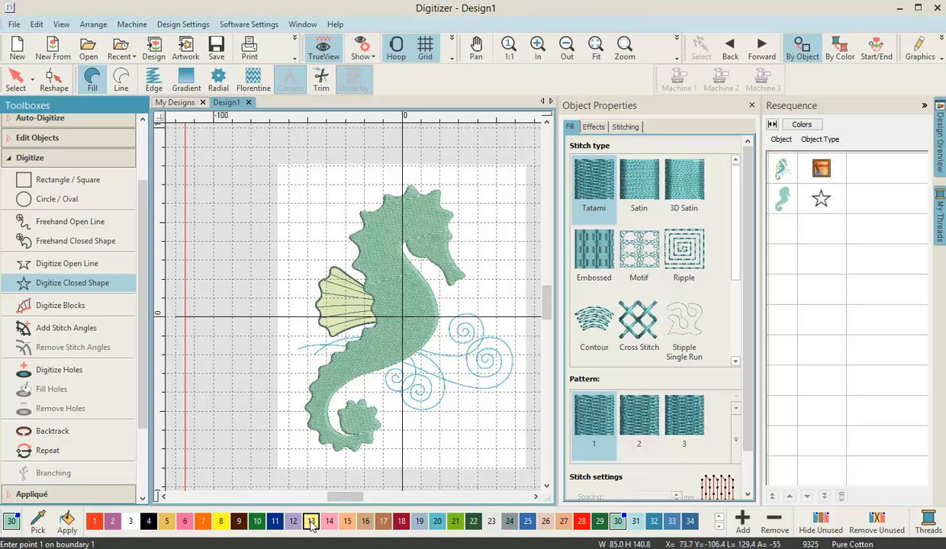
pyautogui.scroll(5, 353, 340)
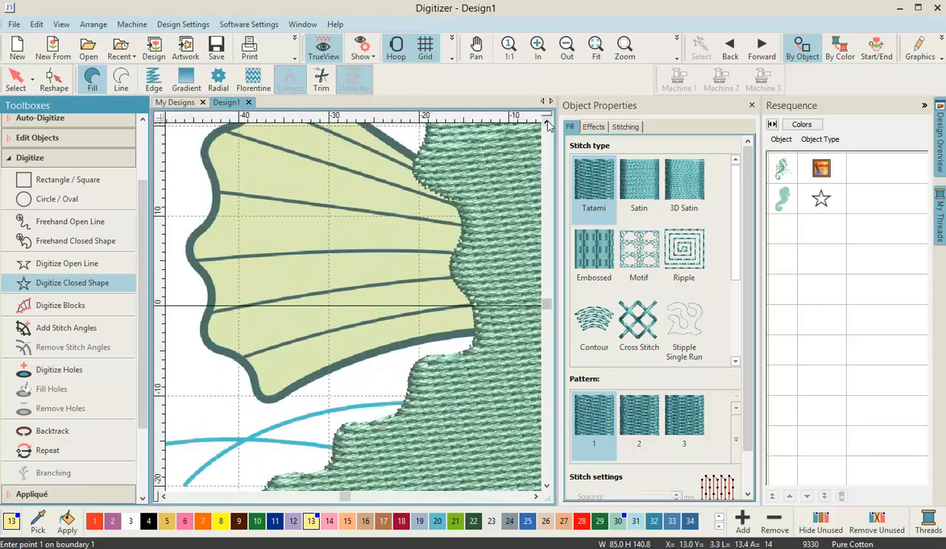
pyautogui.scroll(1, 532, 126)
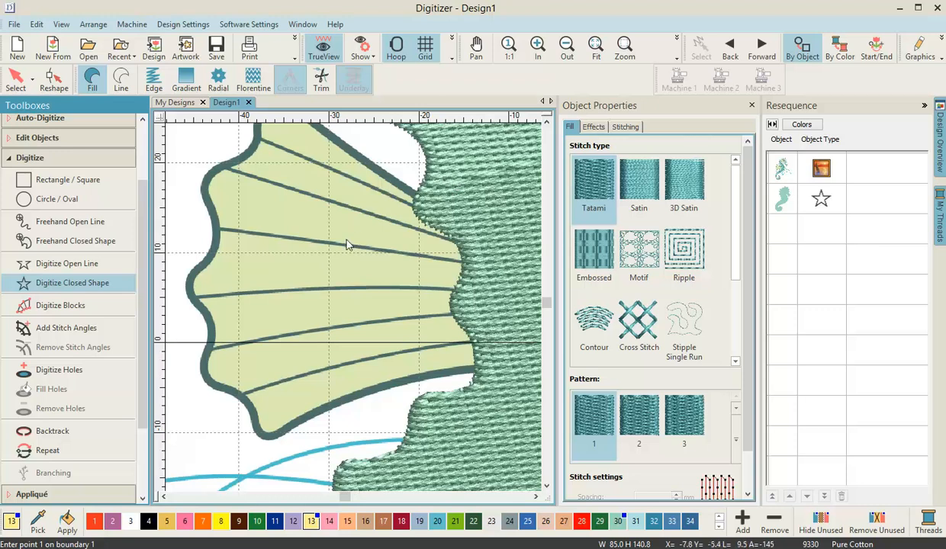
pyautogui.click(362, 49)
pyautogui.click(382, 70)
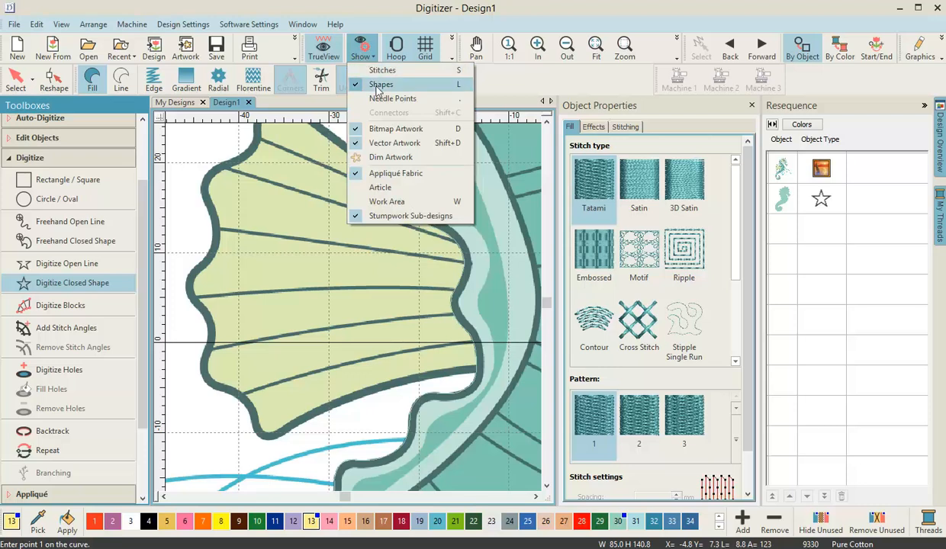
pyautogui.click(176, 343)
pyautogui.click(176, 343)
pyautogui.press('Escape')
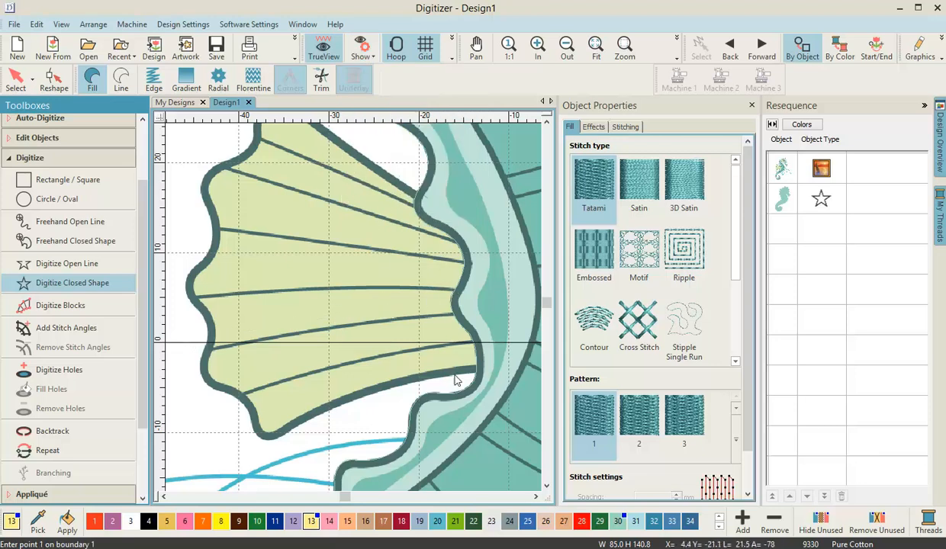
# - Start a closed shape where the fin's lower edge meets the body and trace along that edge toward the lower tip
pyautogui.scroll(3, 355, 313)
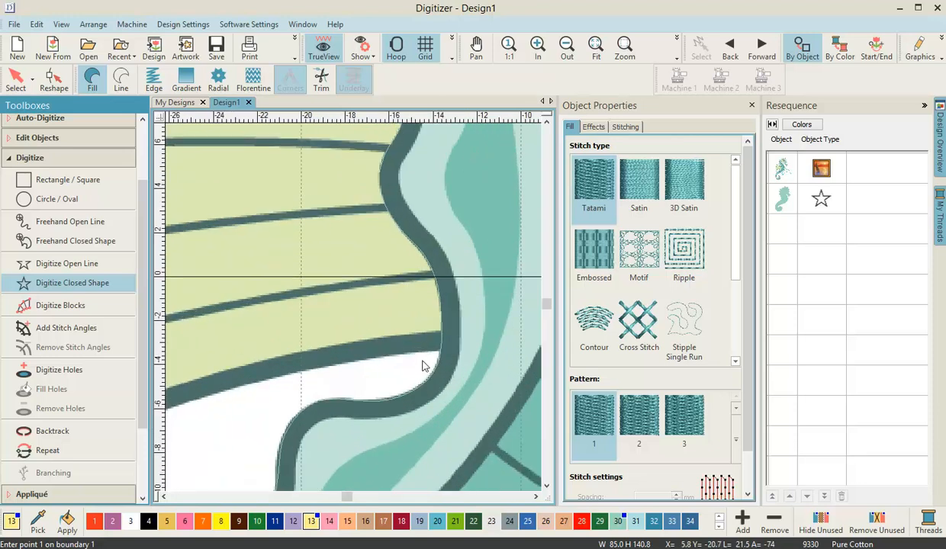
pyautogui.click(440, 353)
pyautogui.click(380, 357)
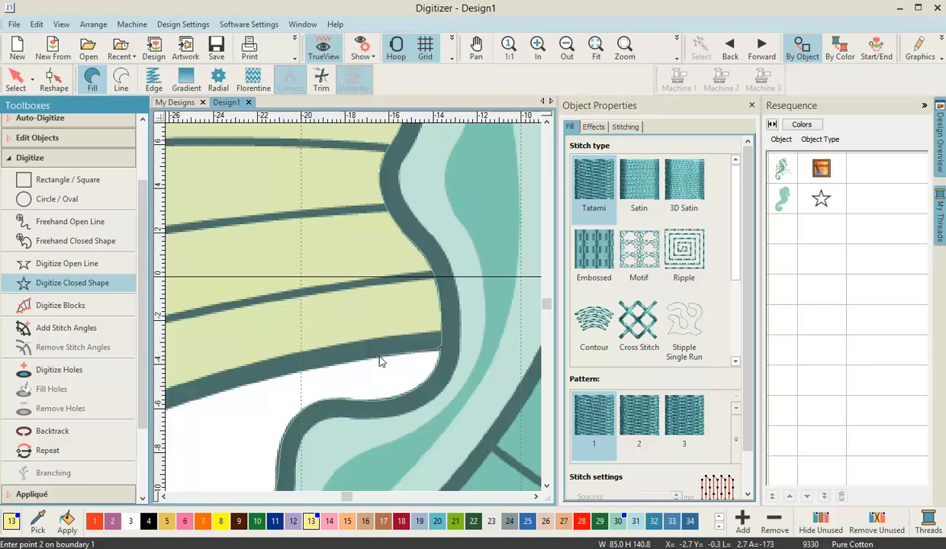
pyautogui.click(296, 371)
pyautogui.click(277, 349)
pyautogui.click(277, 347)
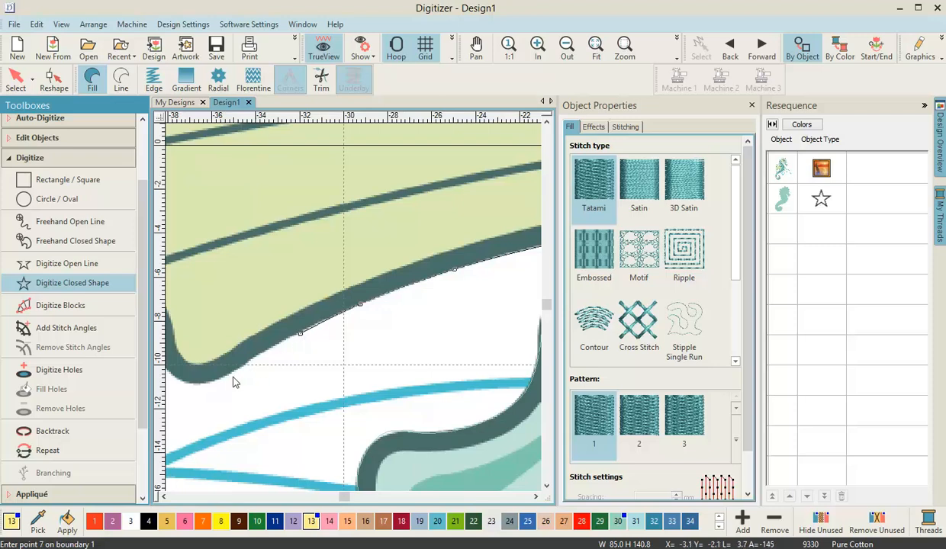
pyautogui.click(234, 377)
# - Trace the fin boundary around its lower tip and up around the lowest scallop of the outer edge
pyautogui.click(286, 336)
pyautogui.click(261, 329)
pyautogui.click(241, 309)
pyautogui.click(236, 275)
pyautogui.click(307, 290)
pyautogui.click(275, 263)
pyautogui.click(231, 249)
pyautogui.click(290, 263)
pyautogui.click(288, 221)
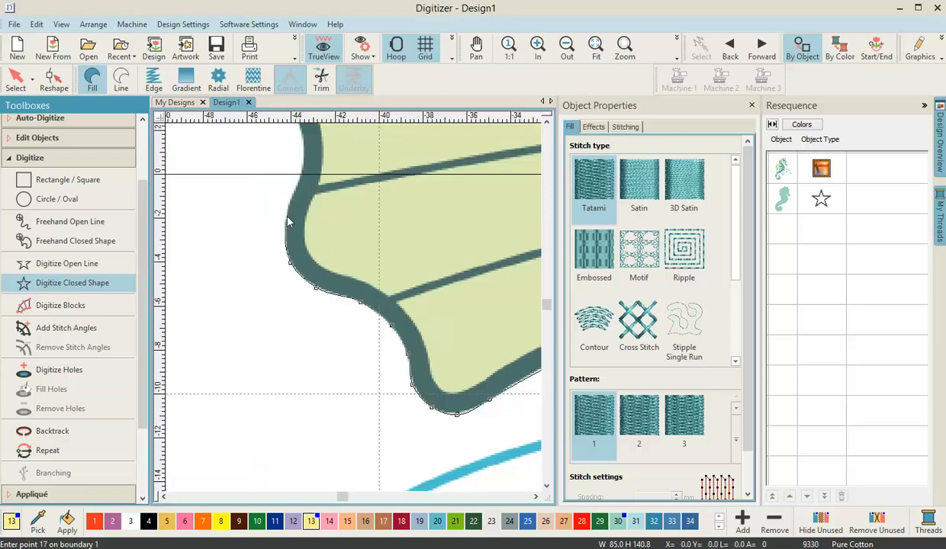
# - Trace the fin boundary up the outer edge around the middle scallop and into the dip above it
pyautogui.click(296, 187)
pyautogui.click(321, 246)
pyautogui.click(318, 204)
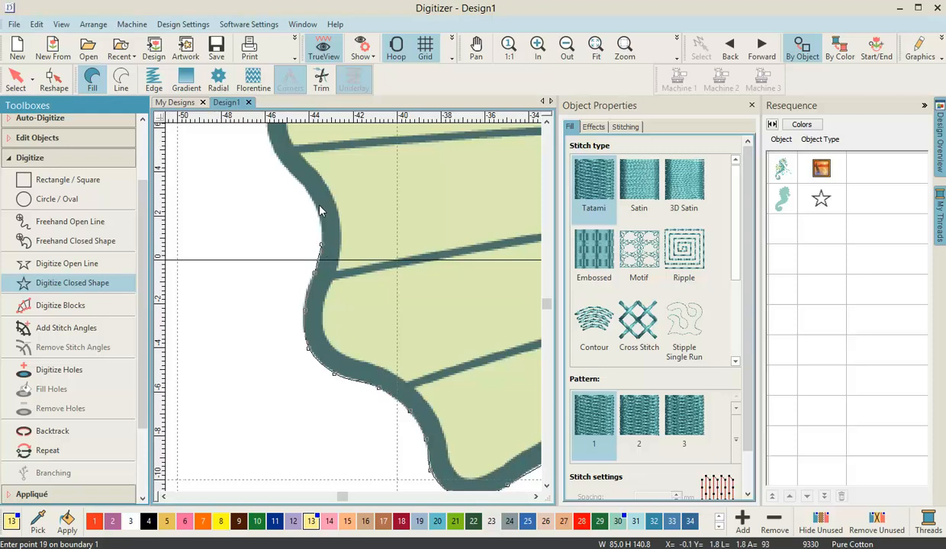
pyautogui.click(288, 175)
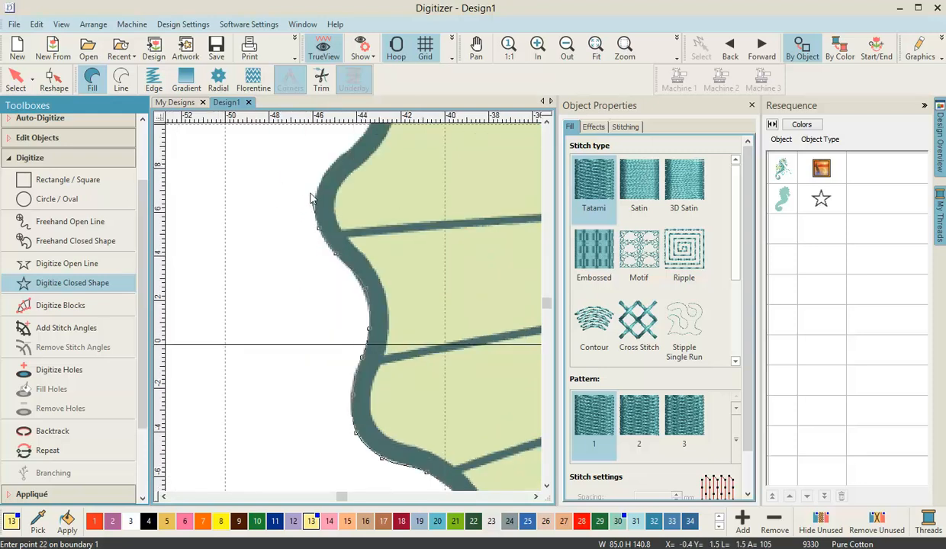
pyautogui.click(318, 186)
pyautogui.click(346, 237)
pyautogui.click(376, 203)
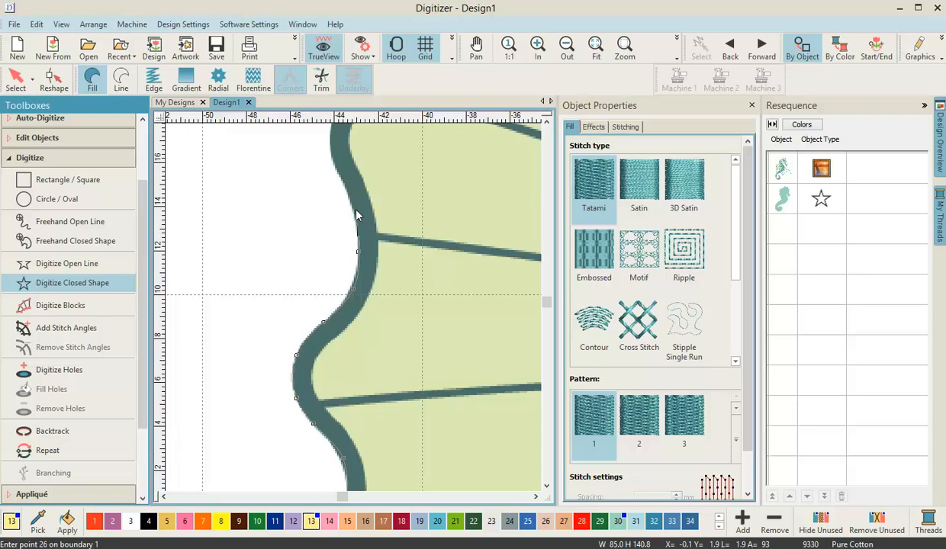
# - Trace the fin boundary around the upper scallop and up the outer side of the fin's top tip
pyautogui.click(357, 208)
pyautogui.click(359, 258)
pyautogui.click(348, 222)
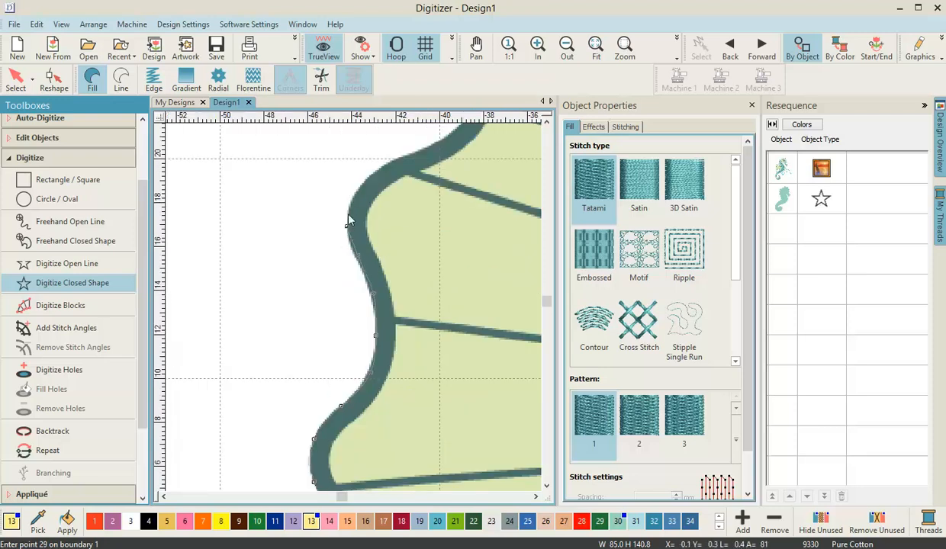
pyautogui.click(393, 162)
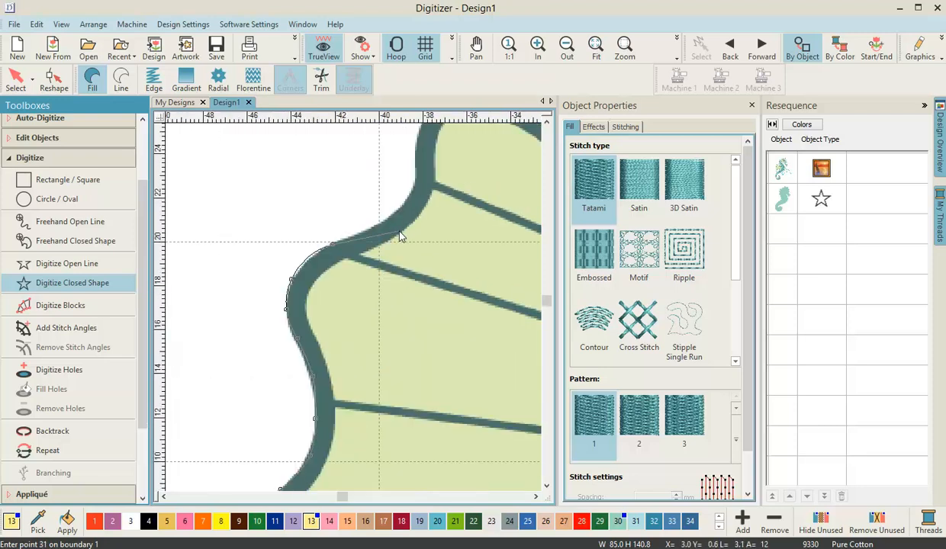
pyautogui.click(376, 235)
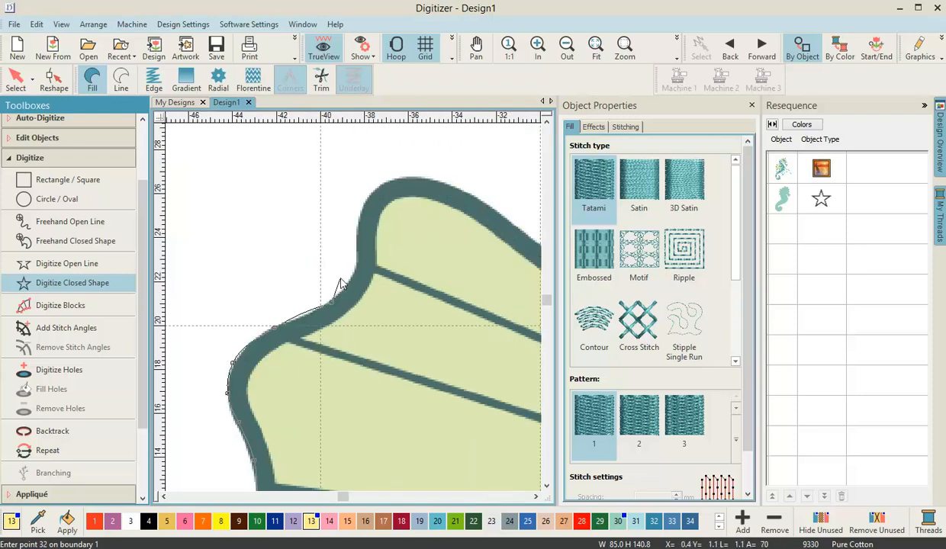
pyautogui.click(350, 283)
pyautogui.click(360, 220)
pyautogui.click(380, 186)
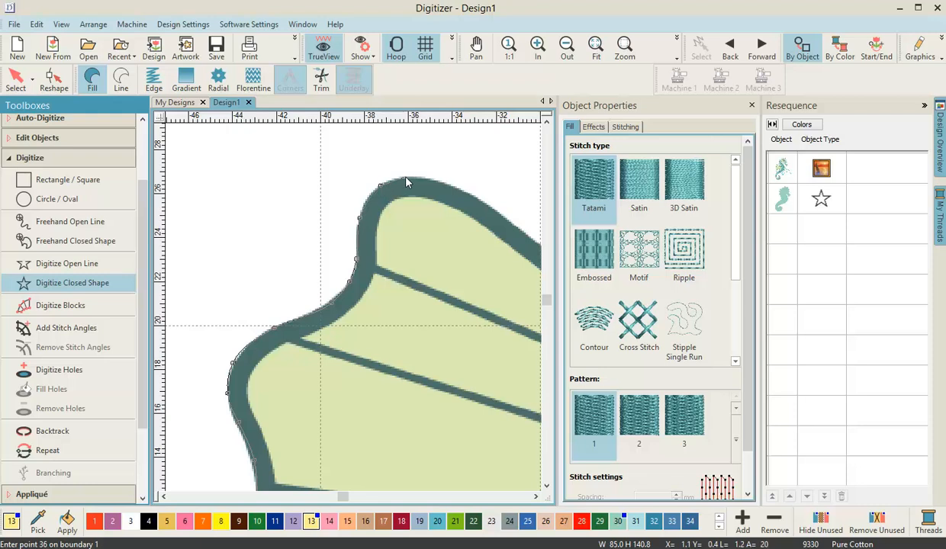
# - Trace the fin boundary over the top tip and down the upper edge to its junction with the body outline
pyautogui.click(459, 192)
pyautogui.click(379, 300)
pyautogui.click(457, 354)
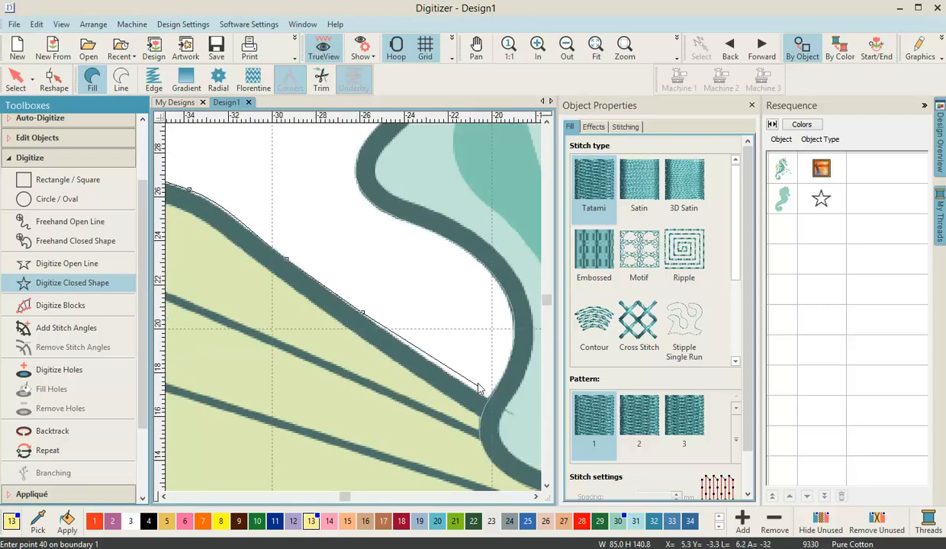
pyautogui.click(440, 371)
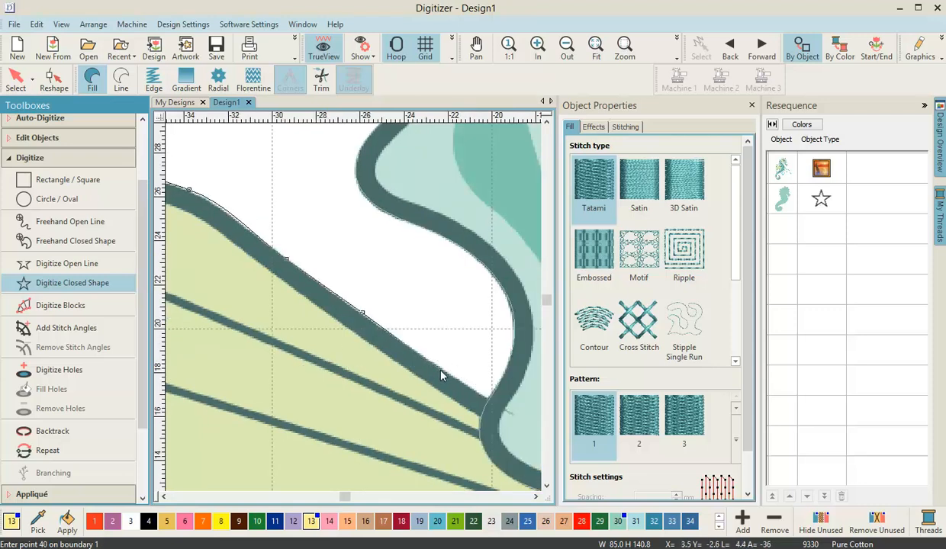
pyautogui.click(490, 403)
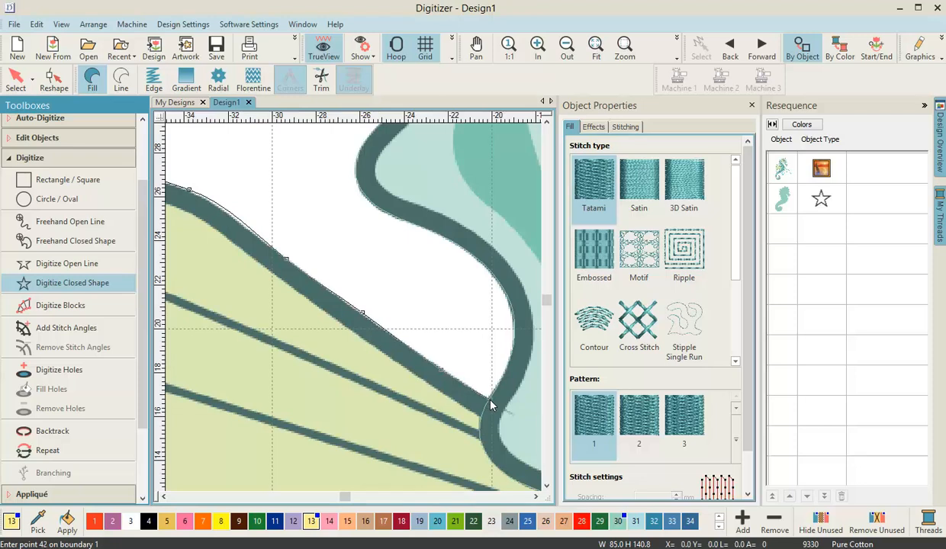
# - Turn the fin boundary down along the body outline and trace the curve past the end of the first rib
pyautogui.scroll(3, 363, 313)
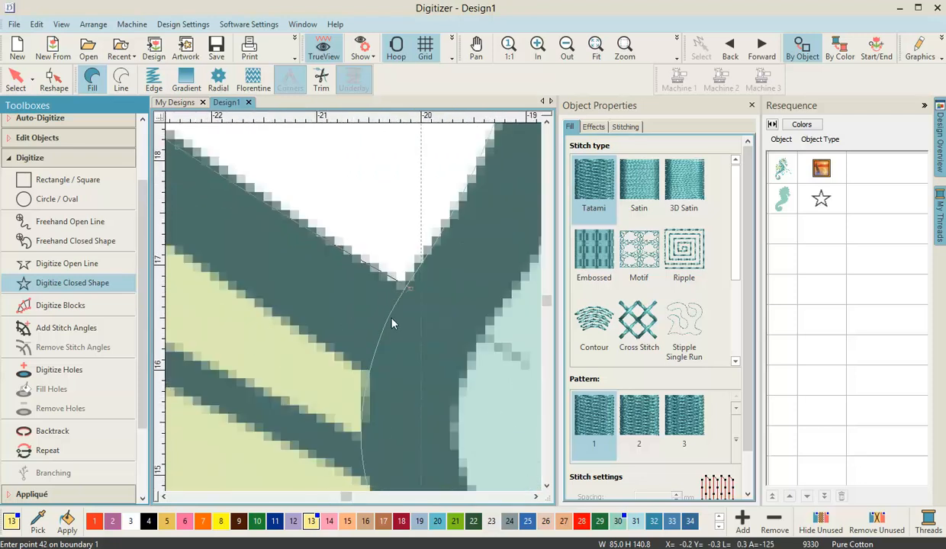
pyautogui.click(399, 304)
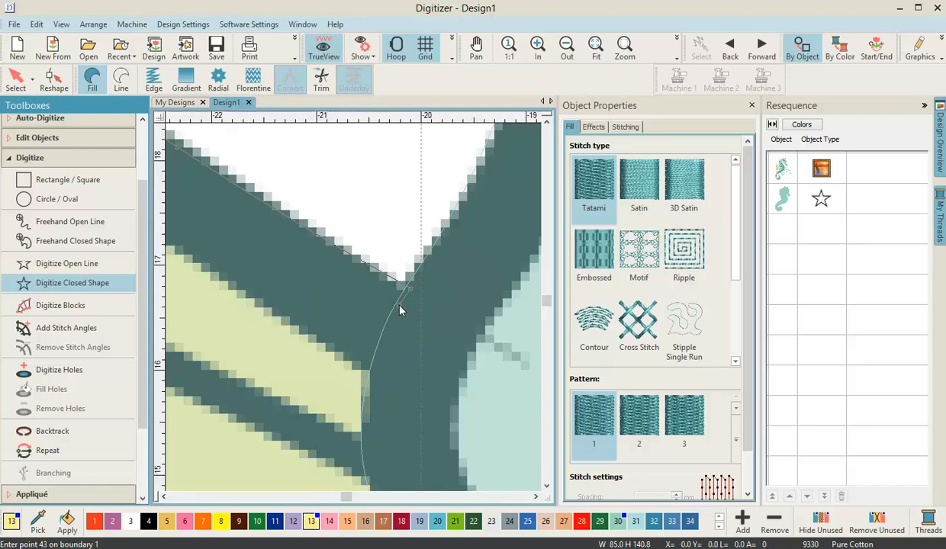
pyautogui.click(382, 348)
pyautogui.click(370, 395)
pyautogui.click(366, 439)
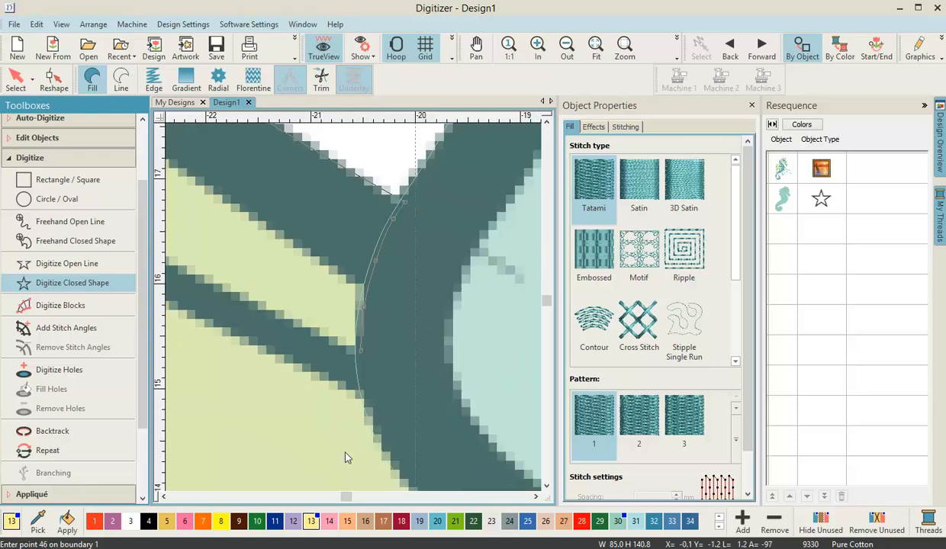
pyautogui.click(367, 398)
pyautogui.click(386, 452)
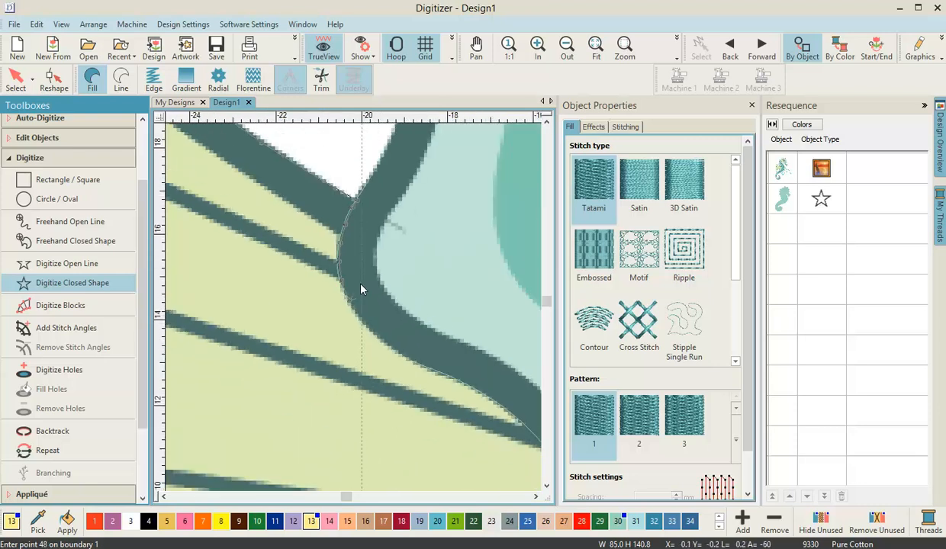
pyautogui.click(340, 367)
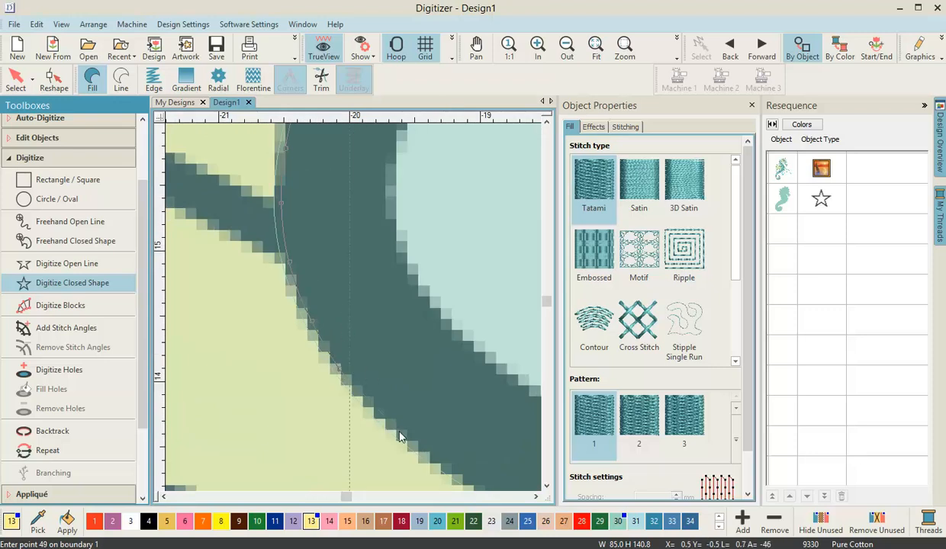
# - Trace the fin boundary along the body outline from below the first rib to the end of the second rib
pyautogui.click(399, 438)
pyautogui.click(373, 381)
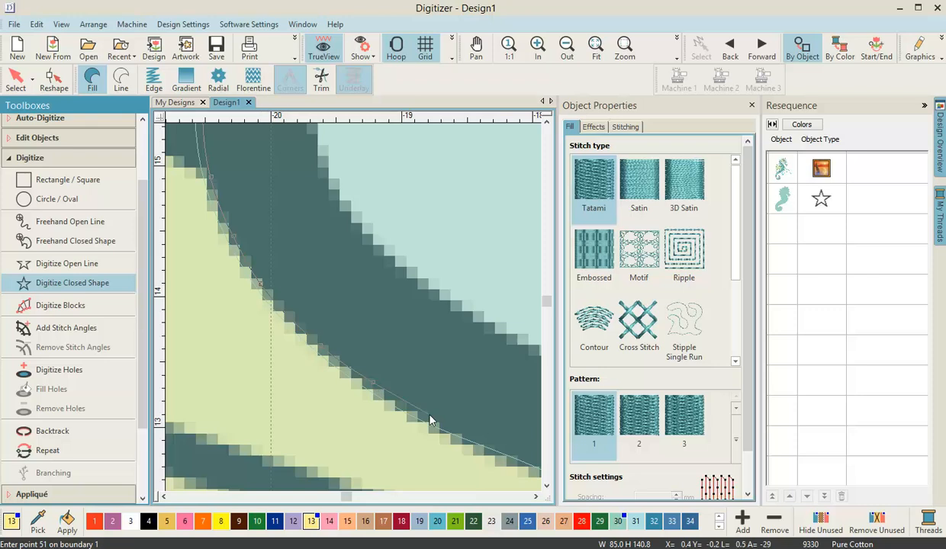
pyautogui.click(428, 417)
pyautogui.click(391, 366)
pyautogui.click(439, 386)
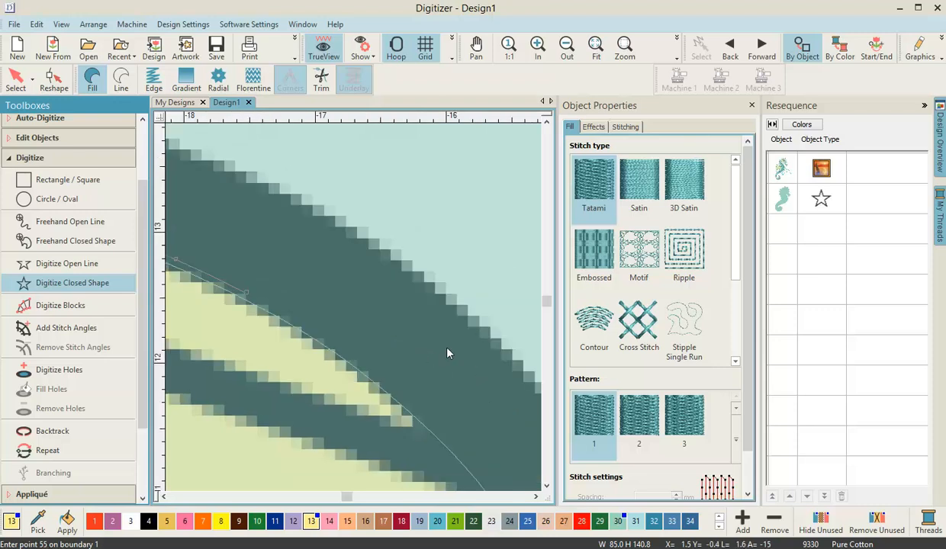
pyautogui.click(337, 346)
pyautogui.click(392, 390)
pyautogui.click(438, 430)
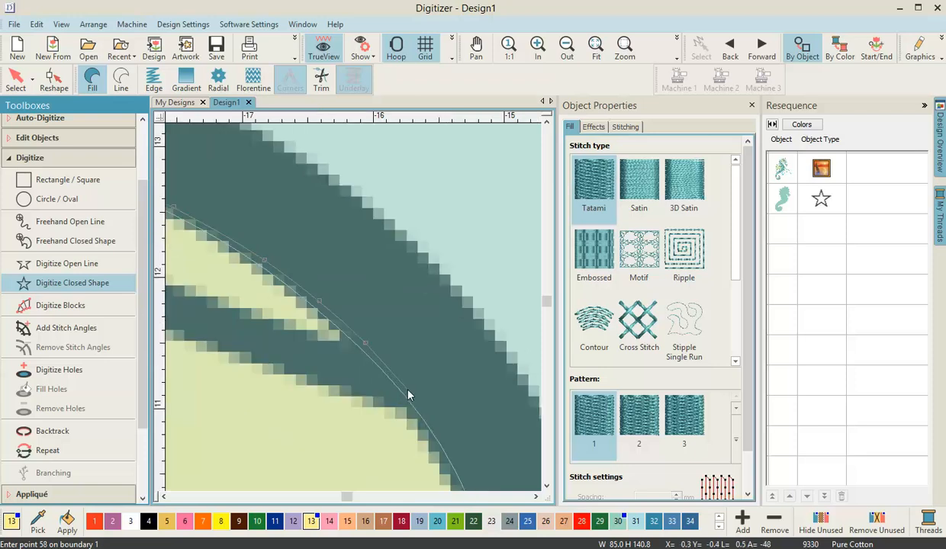
# - Trace the fin boundary around the upper bulge of the body outline and past the end of the third rib
pyautogui.click(453, 453)
pyautogui.click(422, 417)
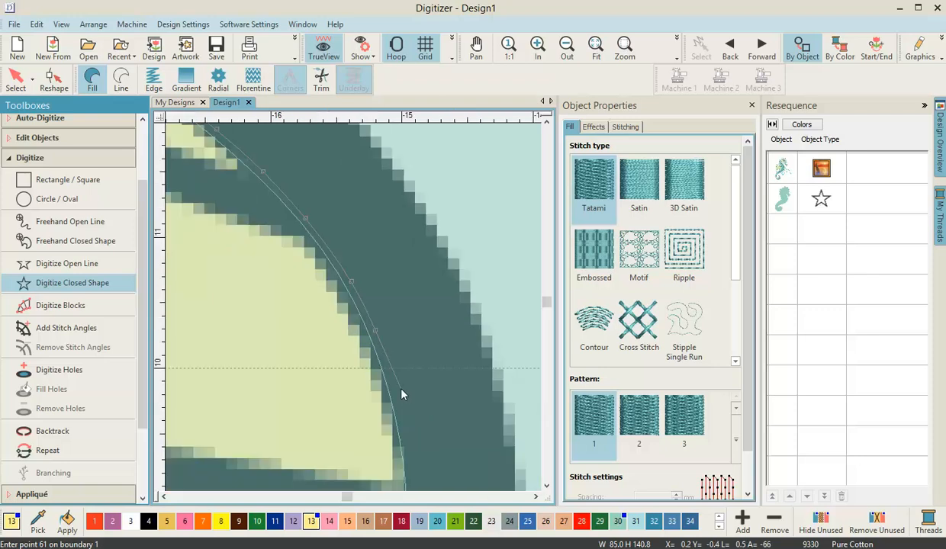
pyautogui.click(409, 437)
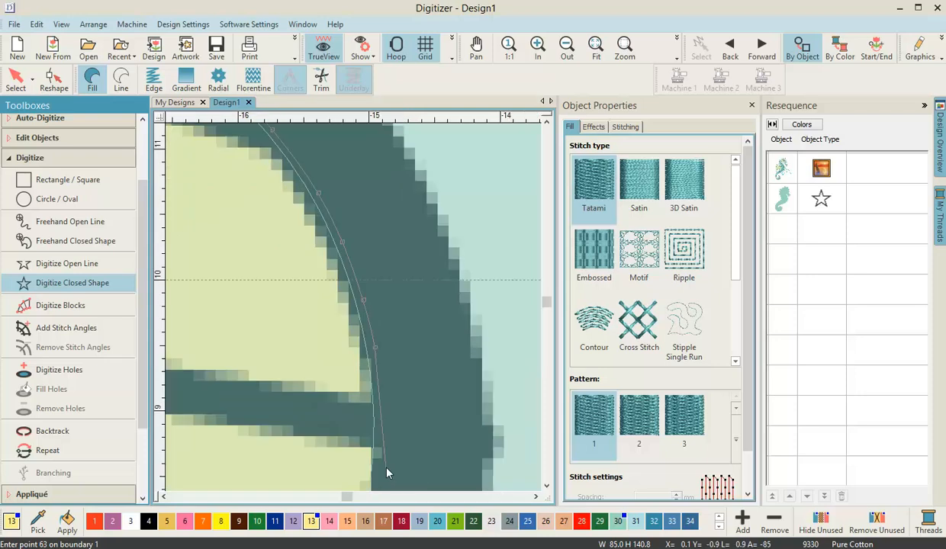
pyautogui.click(377, 417)
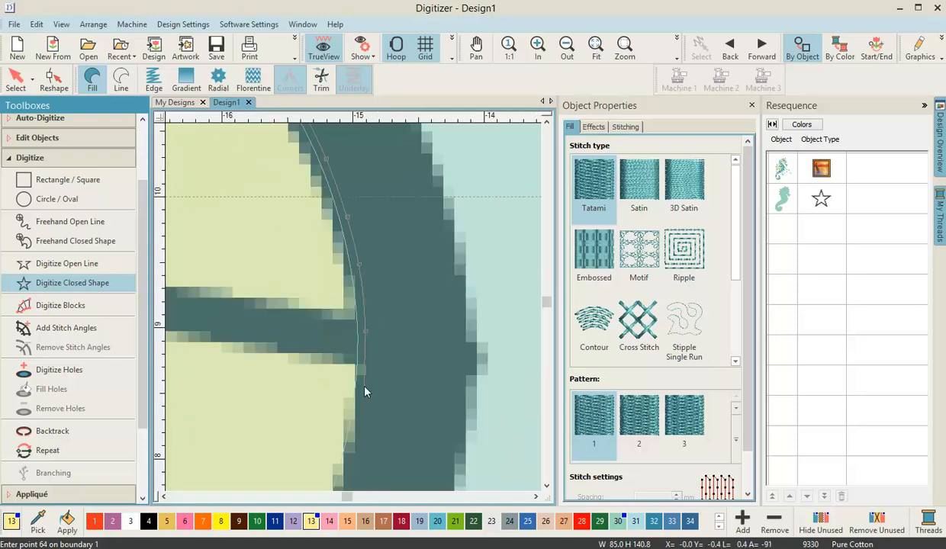
pyautogui.click(362, 388)
pyautogui.click(354, 447)
# - Trace the fin boundary along the inward curve of the body outline to just past the end of the fourth rib
pyautogui.click(342, 416)
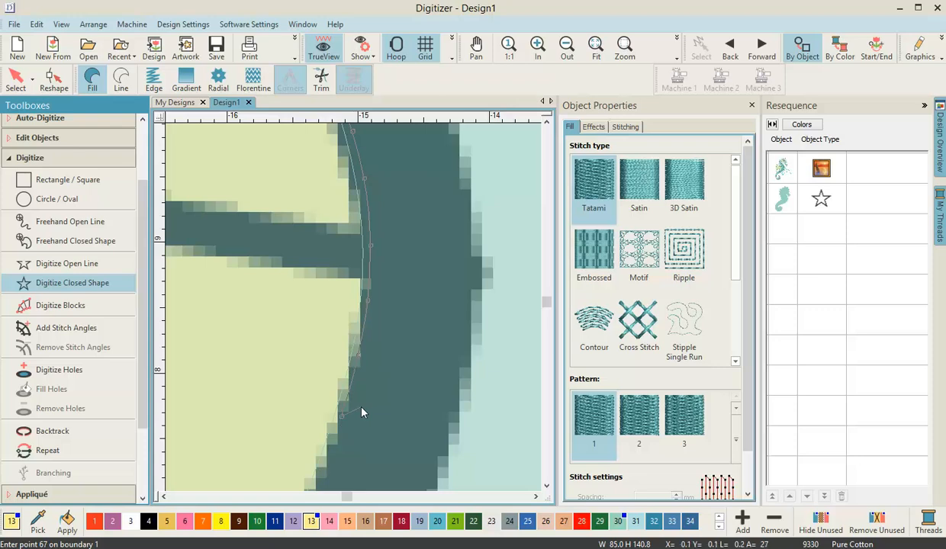
pyautogui.click(325, 393)
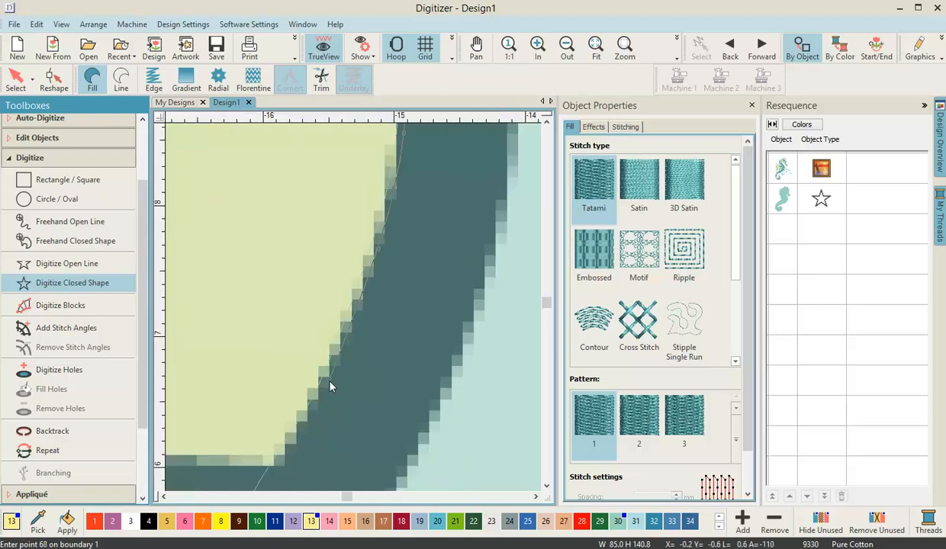
pyautogui.click(326, 384)
pyautogui.click(320, 347)
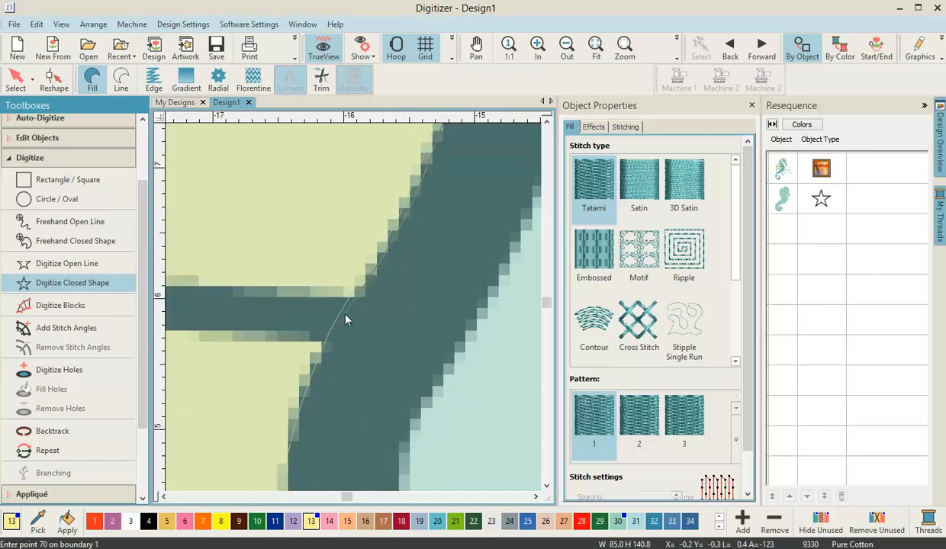
pyautogui.click(337, 340)
pyautogui.click(308, 395)
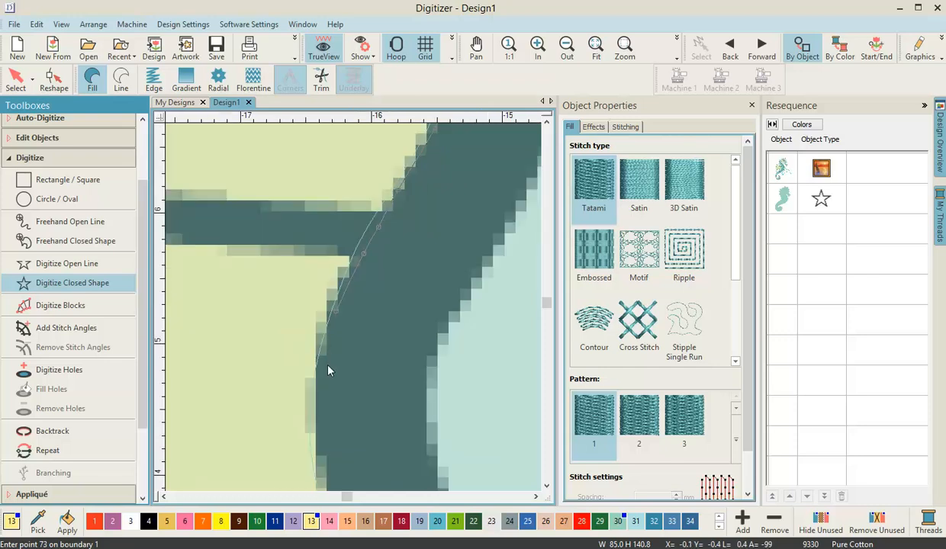
# - Trace the fin boundary around the dip in the body outline and down past the end of the fifth rib
pyautogui.click(326, 364)
pyautogui.click(319, 414)
pyautogui.click(338, 387)
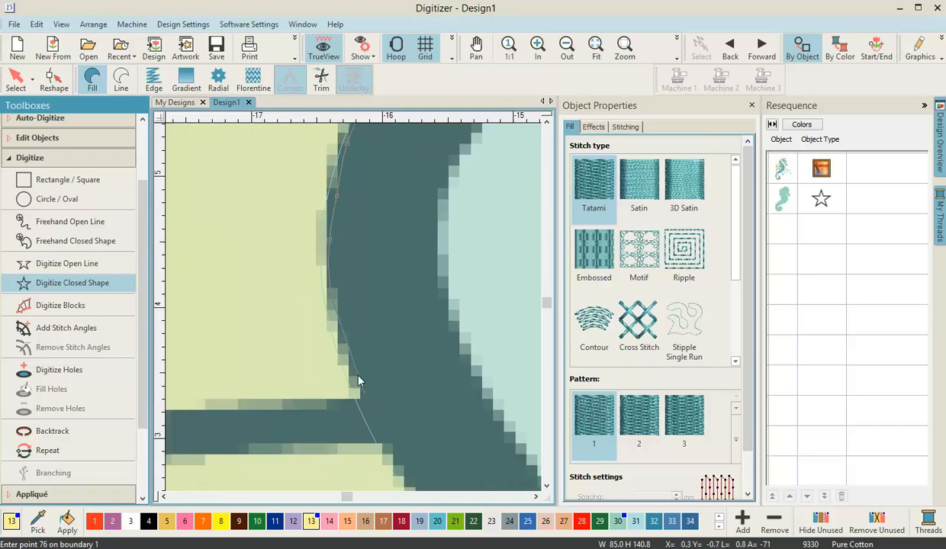
pyautogui.click(352, 369)
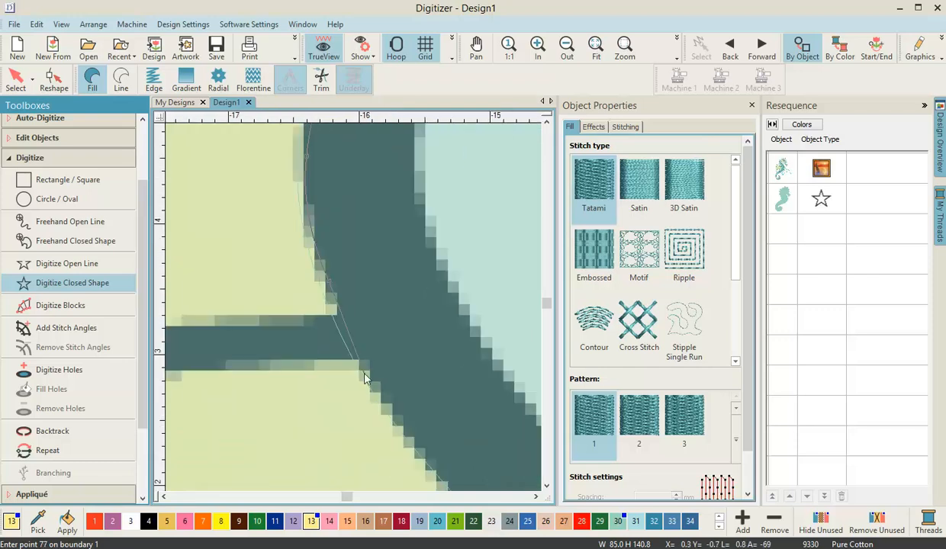
pyautogui.click(397, 414)
pyautogui.click(418, 418)
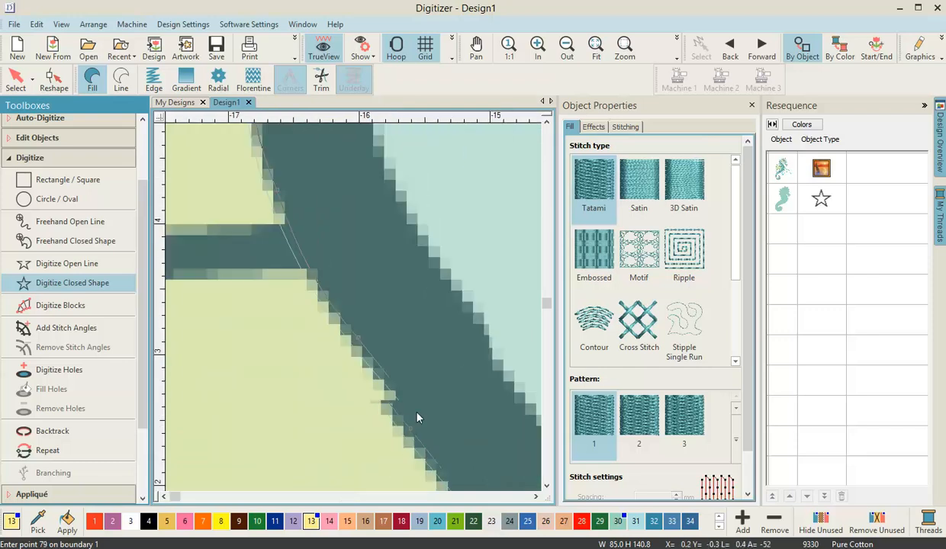
pyautogui.click(439, 436)
# - Trace the fin boundary around the lower bulge of the body outline and past the end of the sixth rib
pyautogui.click(358, 356)
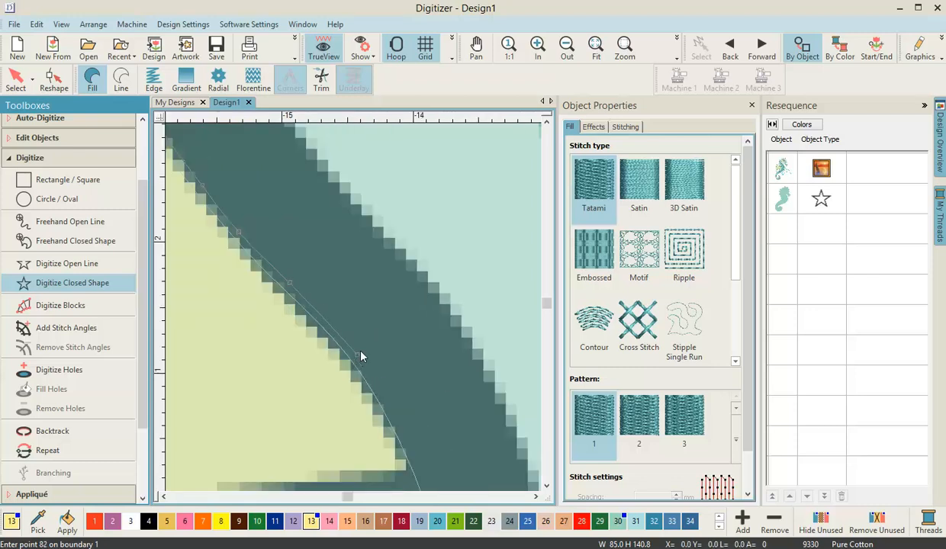
pyautogui.click(399, 422)
pyautogui.click(391, 385)
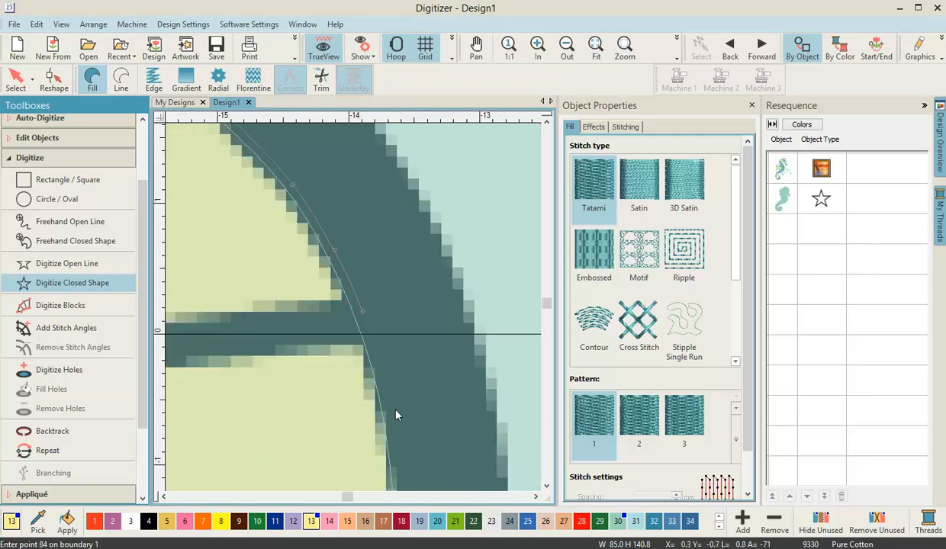
pyautogui.click(391, 409)
pyautogui.click(376, 406)
# - Trace the fin boundary down to its lower corner, close it at the starting point and generate the fill
pyautogui.click(359, 352)
pyautogui.click(362, 445)
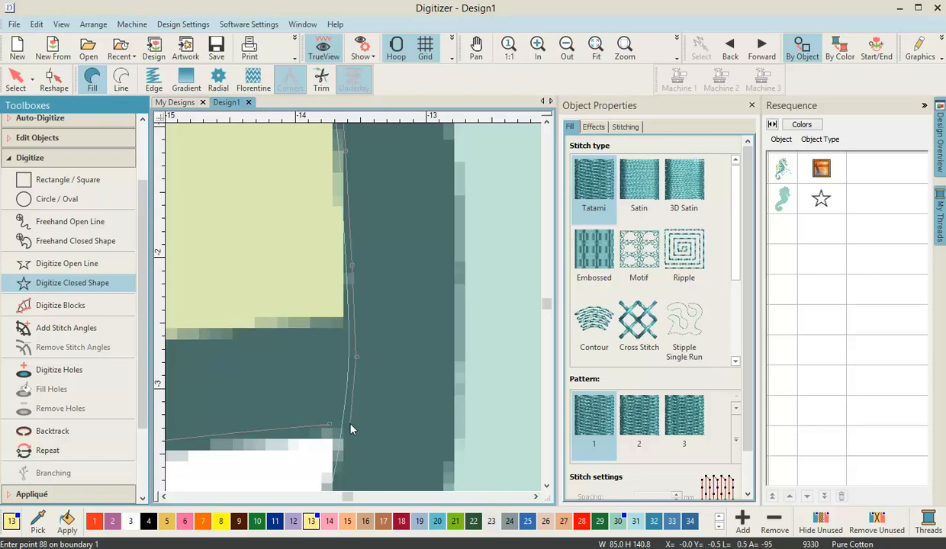
pyautogui.click(350, 424)
pyautogui.click(331, 426)
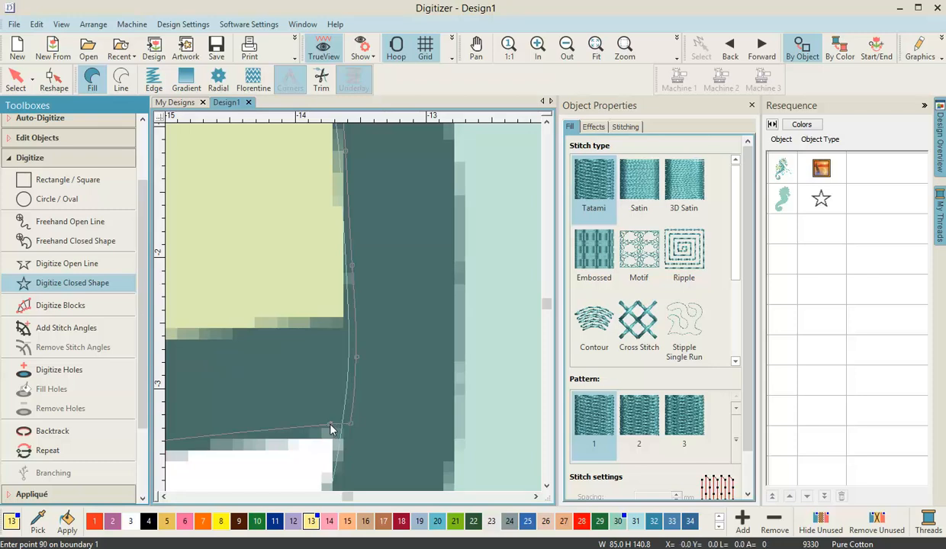
pyautogui.press('Return')
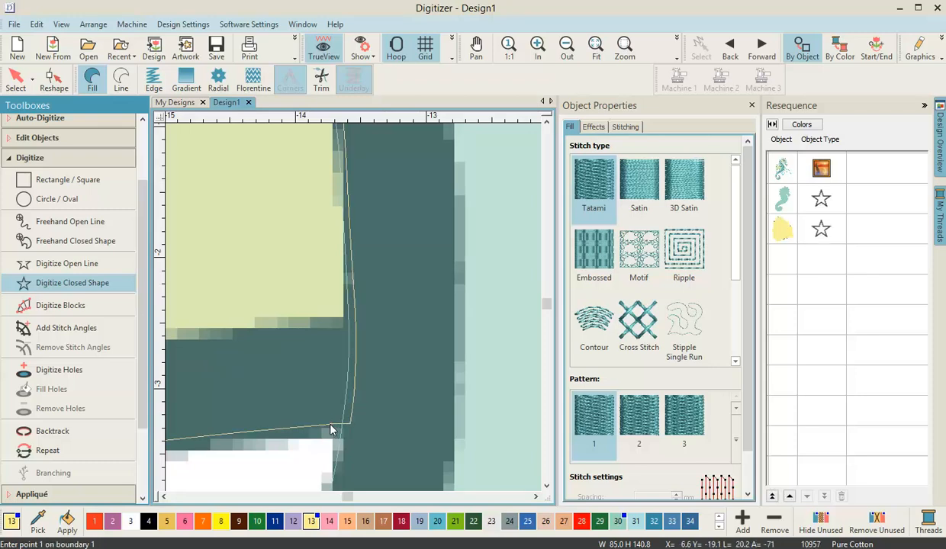
# - Turn on the stitch display and inspect the fin fill, especially where it overlaps the body fill
pyautogui.click(373, 50)
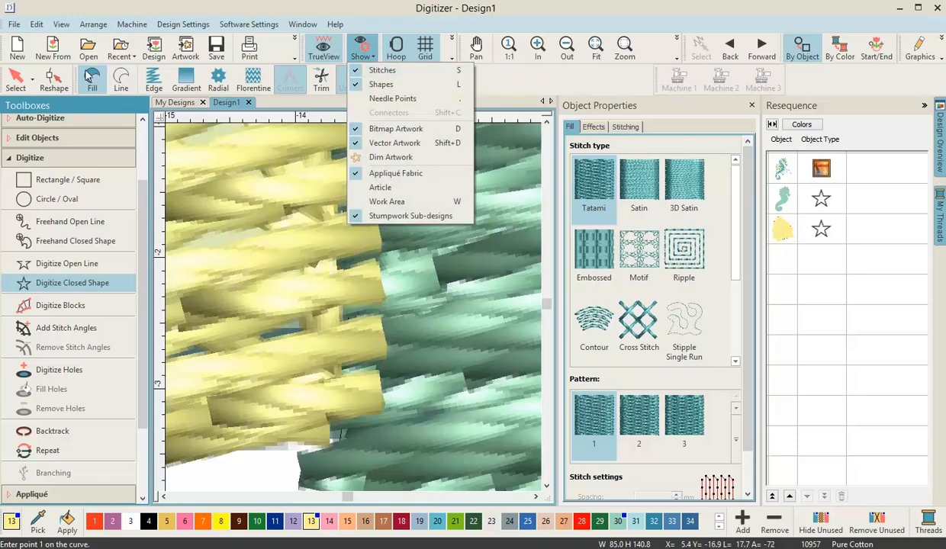
pyautogui.press('Return')
pyautogui.scroll(-6, 342, 297)
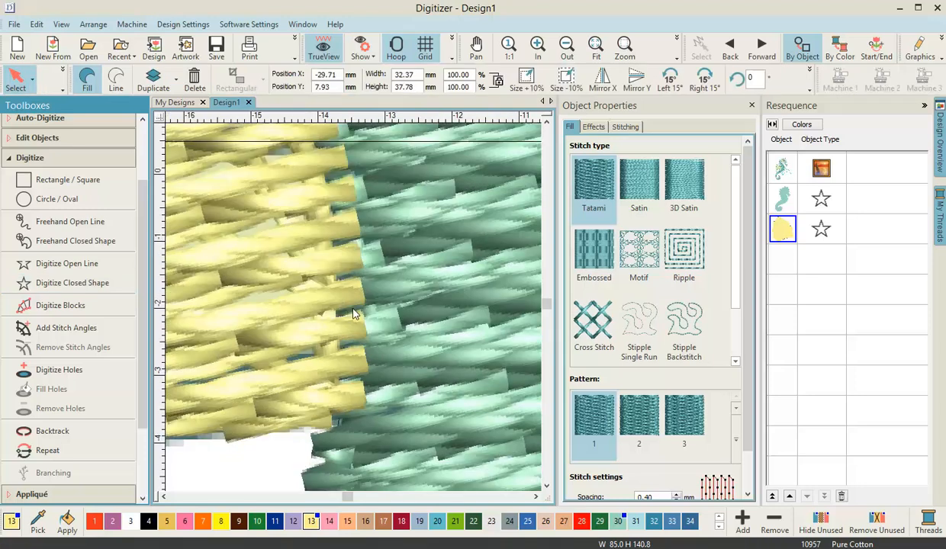
pyautogui.scroll(-3, 354, 312)
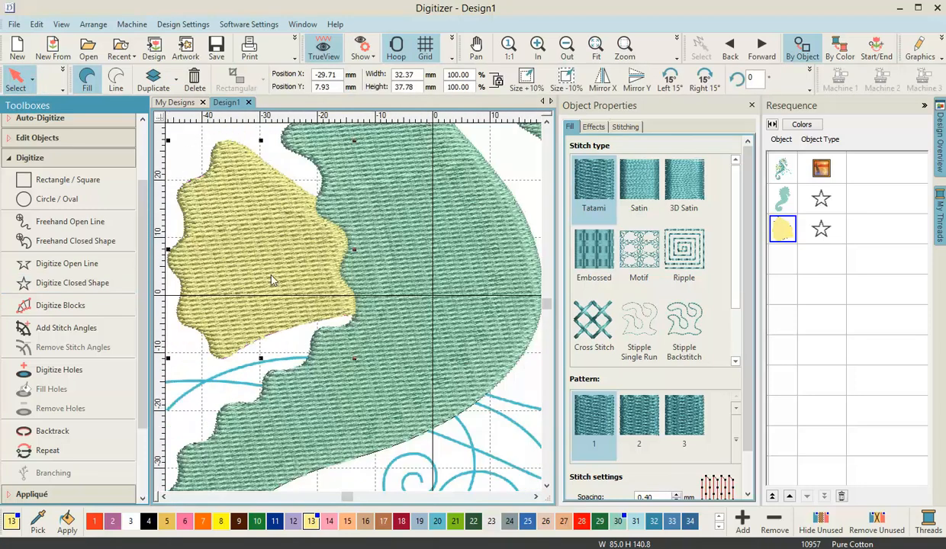
pyautogui.scroll(-1, 321, 278)
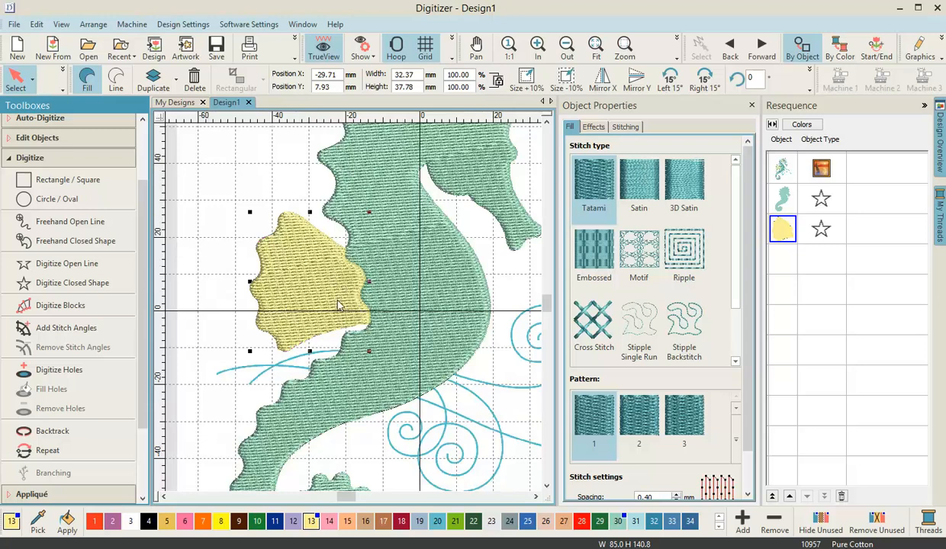
pyautogui.scroll(3, 358, 293)
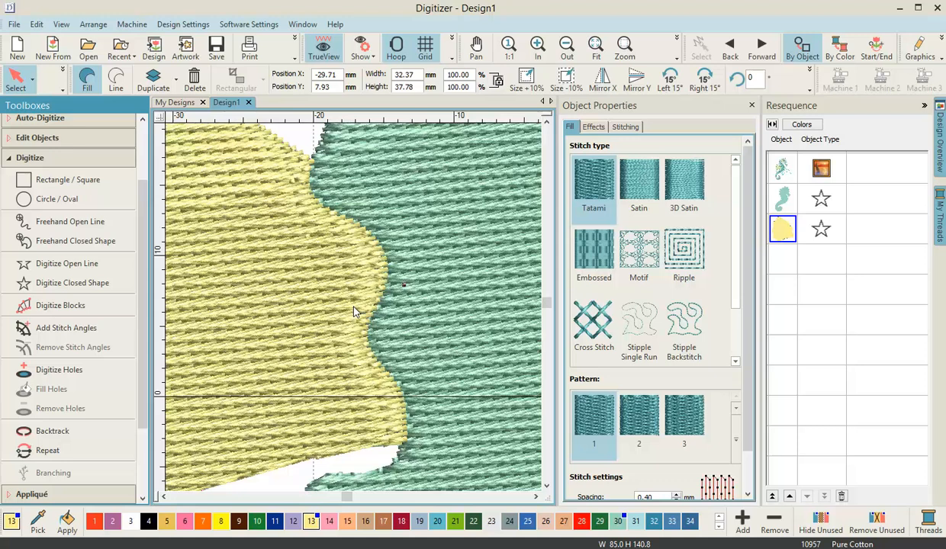
pyautogui.scroll(-4, 353, 311)
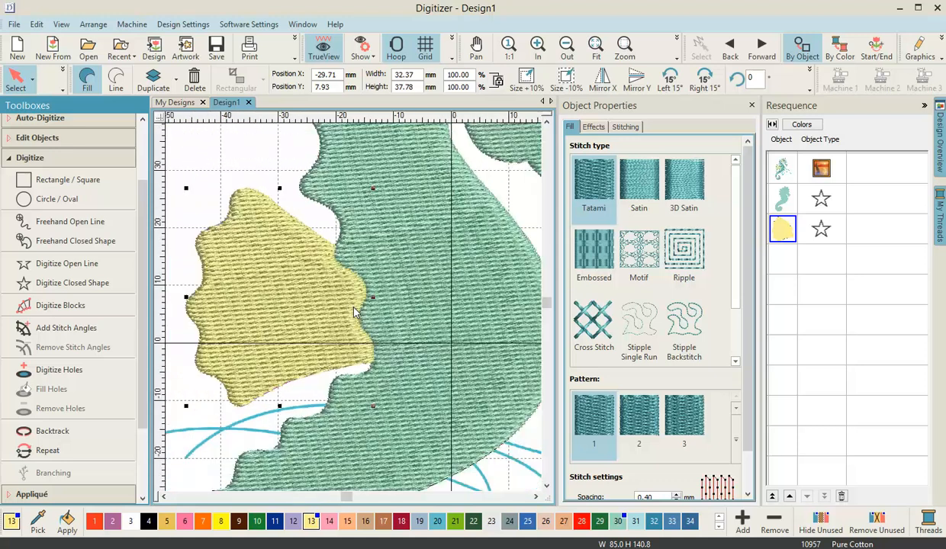
# - Hide the stitches to expose the artwork and clear the selection of the fin fill
pyautogui.click(396, 52)
pyautogui.click(395, 50)
pyautogui.click(362, 50)
pyautogui.click(375, 84)
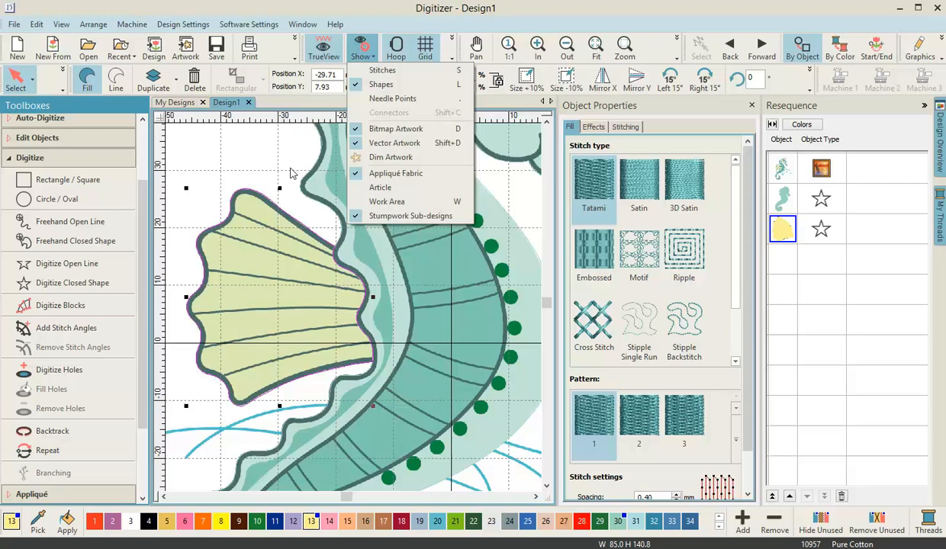
pyautogui.click(510, 449)
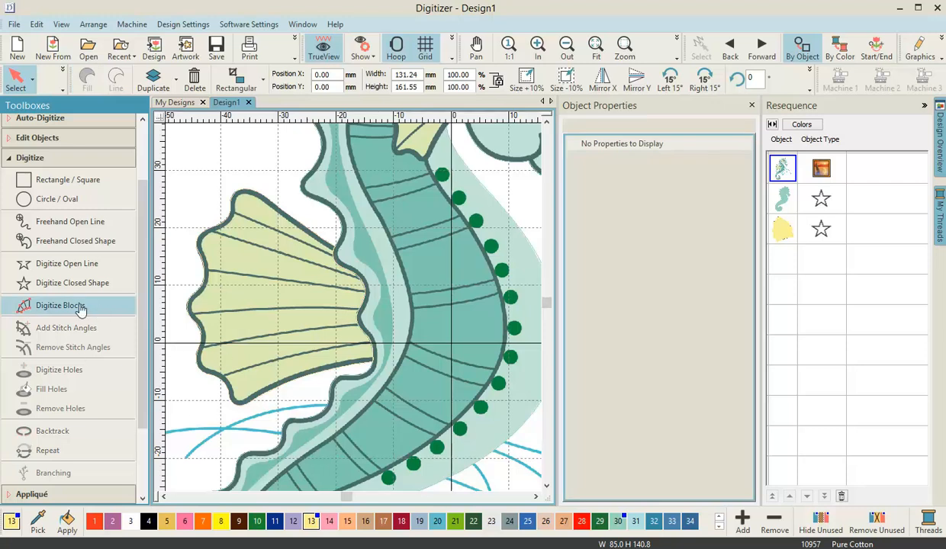
# - Start an open line with the Single Run stitch type and set its thread to dark green colour 51
pyautogui.click(55, 269)
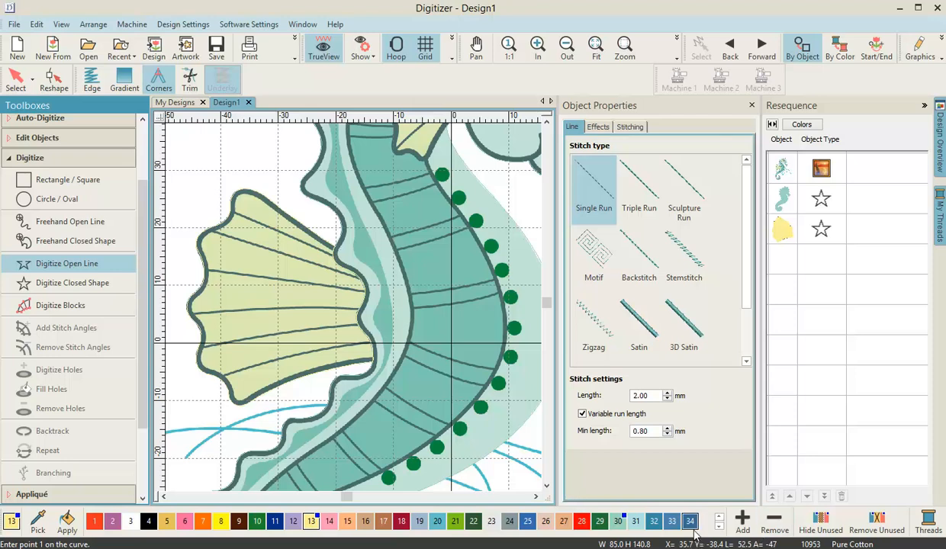
pyautogui.click(719, 525)
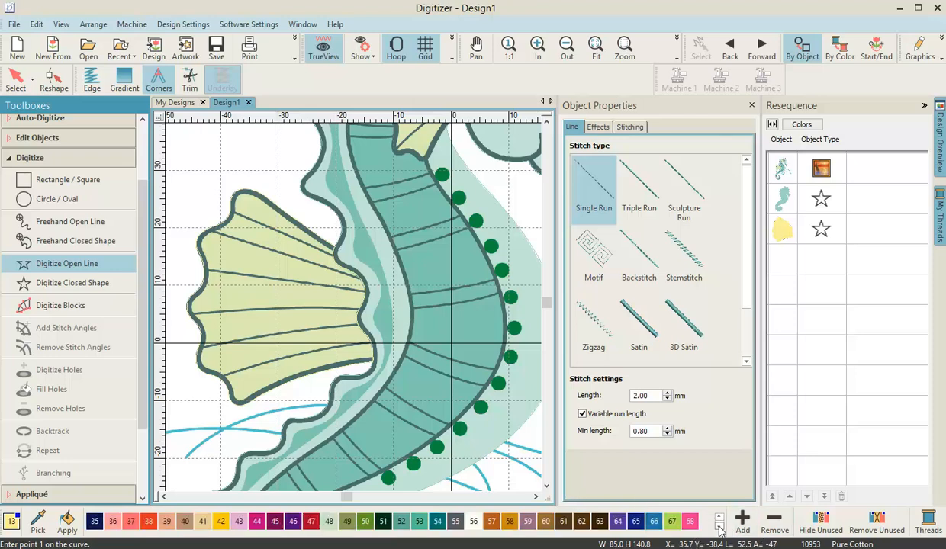
pyautogui.click(719, 527)
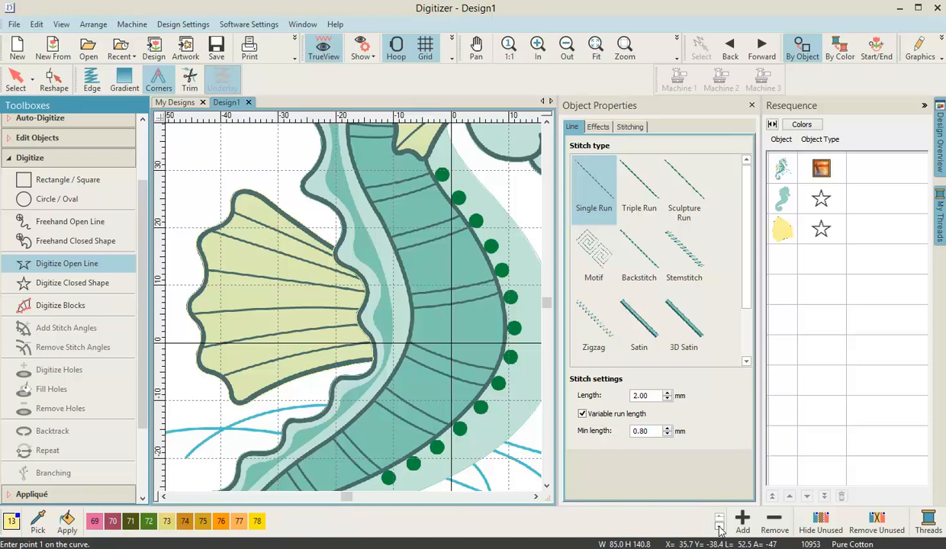
pyautogui.click(719, 519)
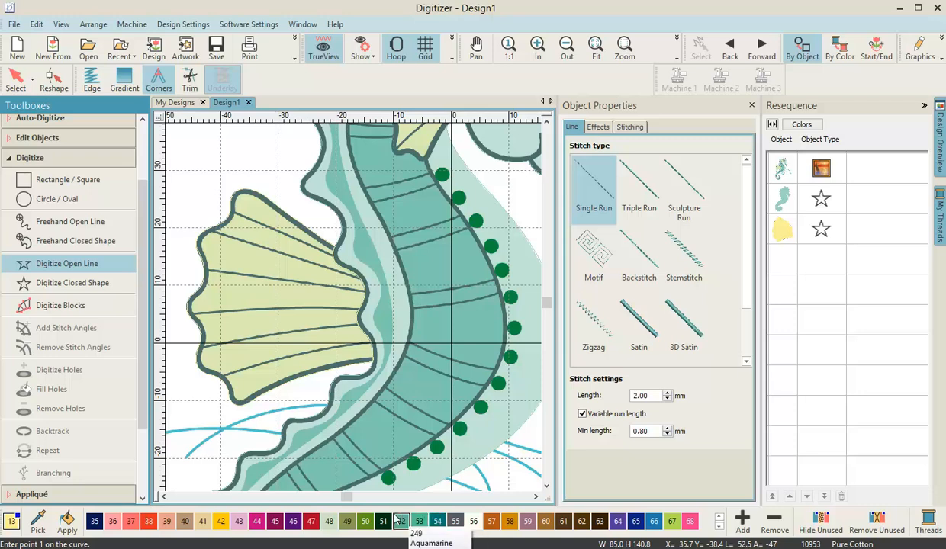
pyautogui.click(387, 525)
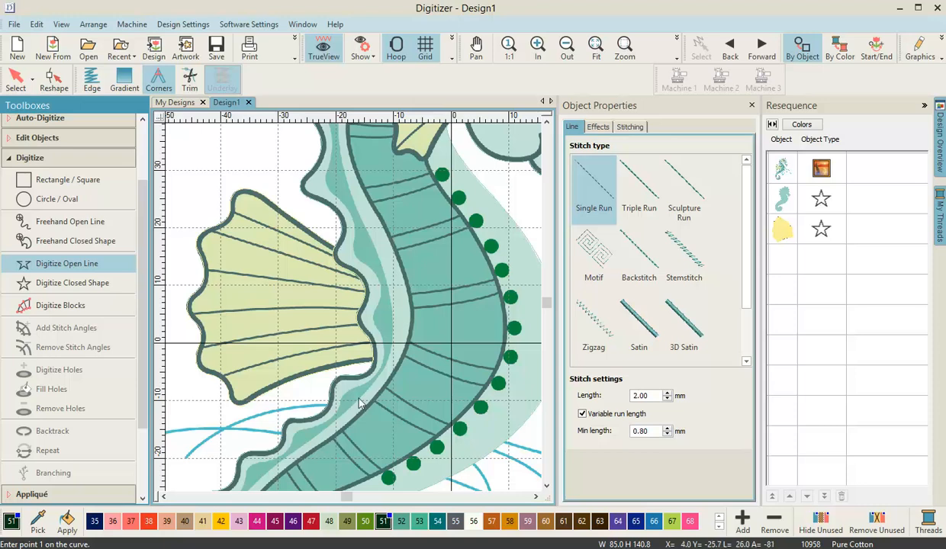
# - Trace the fin's uppermost rib with the open line, from its inner end at the body outline to the fin's outer edge
pyautogui.scroll(2, 353, 312)
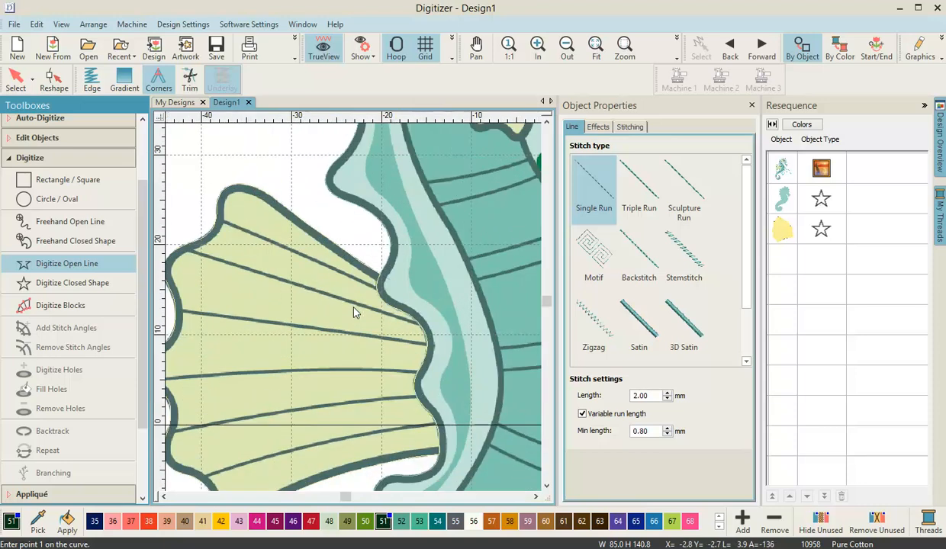
pyautogui.scroll(1, 353, 312)
pyautogui.scroll(1, 384, 338)
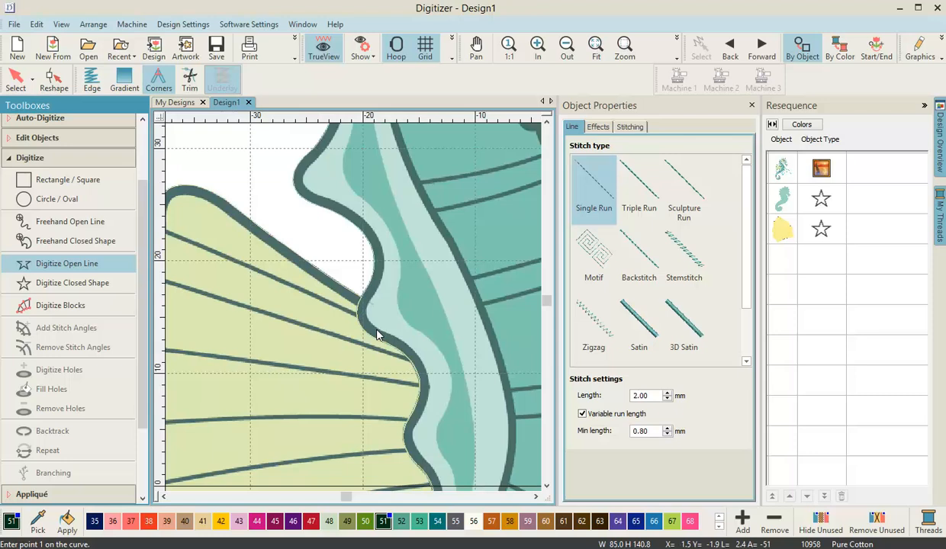
pyautogui.click(163, 496)
pyautogui.scroll(1, 310, 280)
pyautogui.scroll(2, 358, 315)
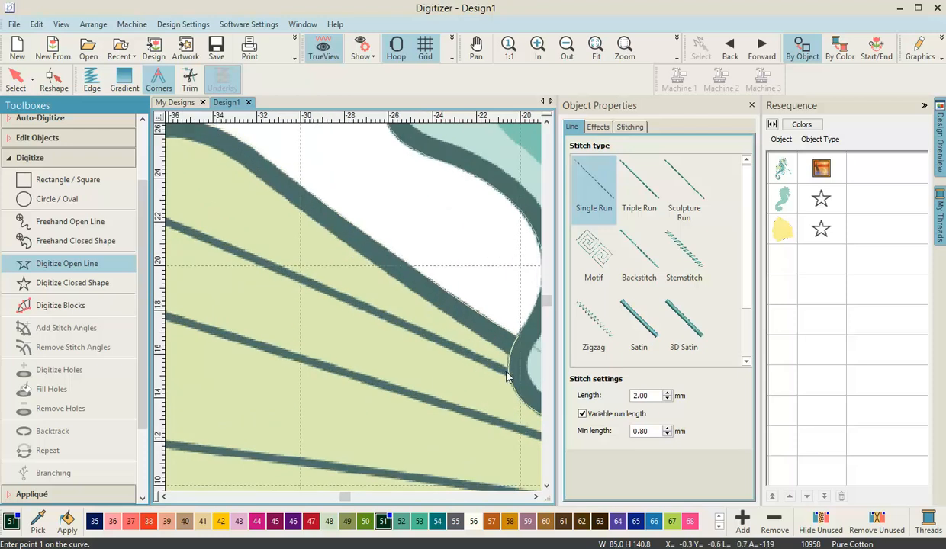
pyautogui.scroll(-1, 508, 376)
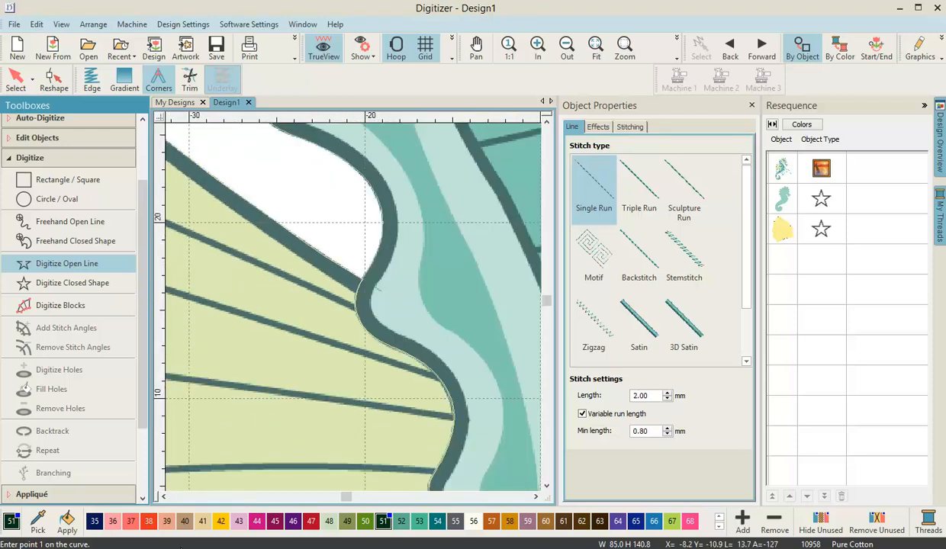
pyautogui.scroll(-1, 283, 294)
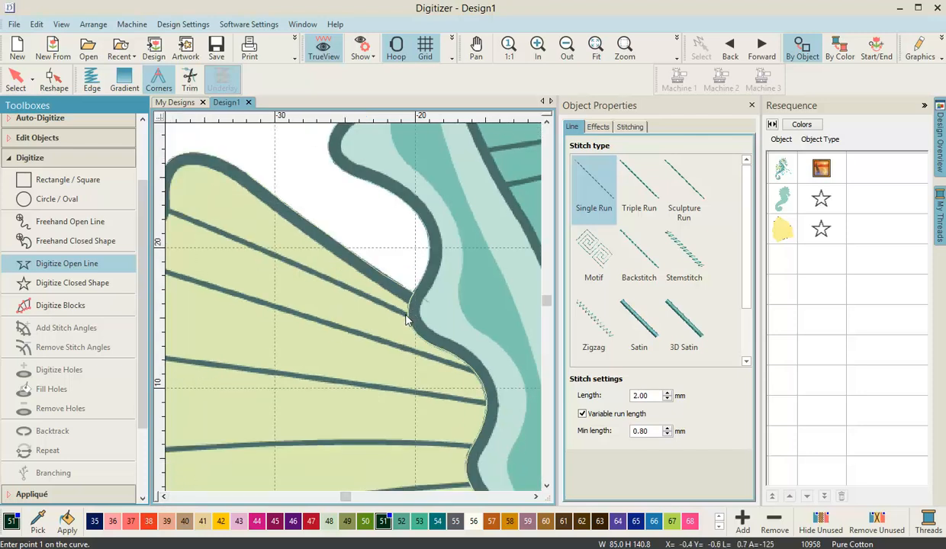
pyautogui.scroll(1, 396, 313)
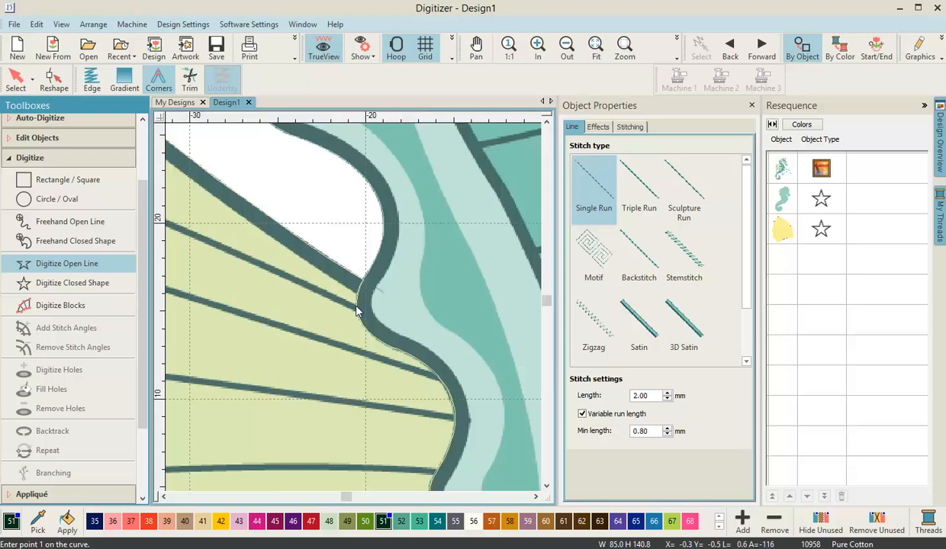
pyautogui.scroll(5, 353, 311)
pyautogui.scroll(2, 353, 311)
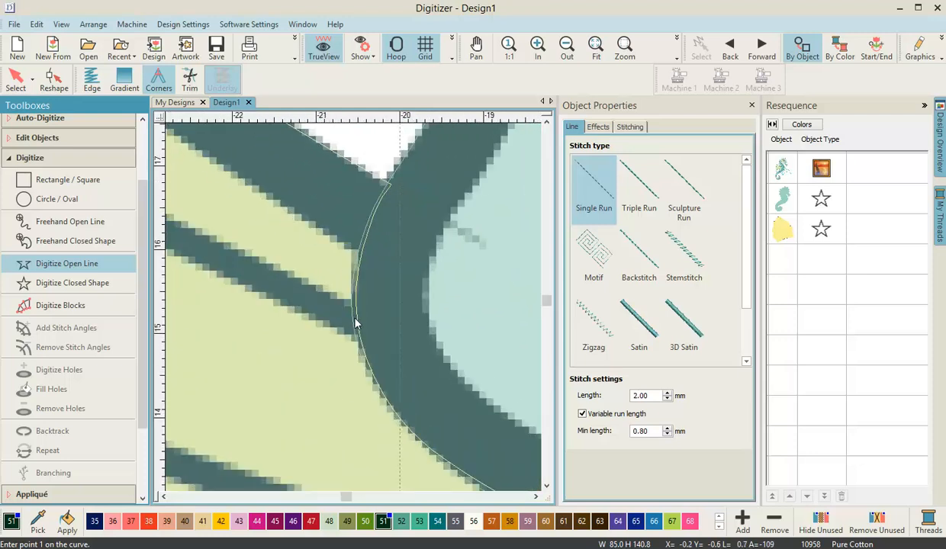
pyautogui.click(356, 325)
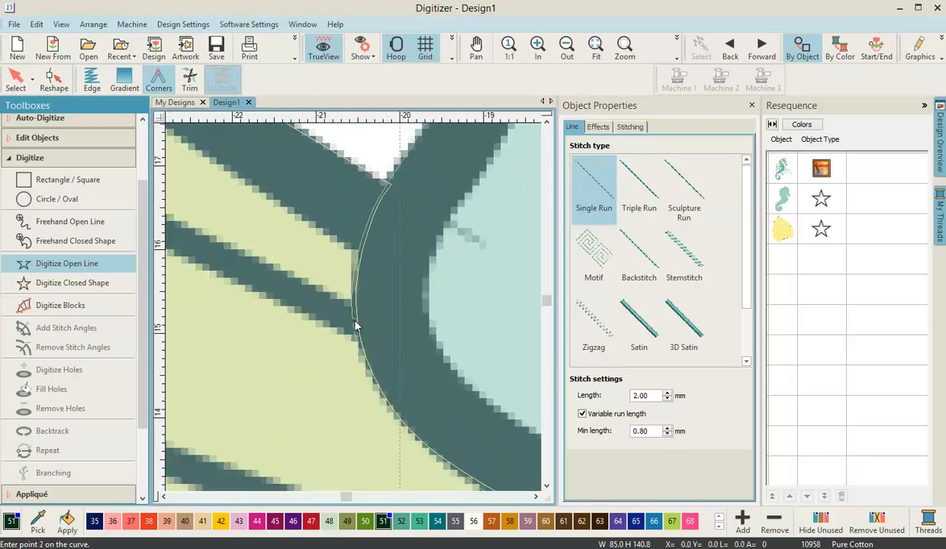
pyautogui.scroll(-8, 356, 326)
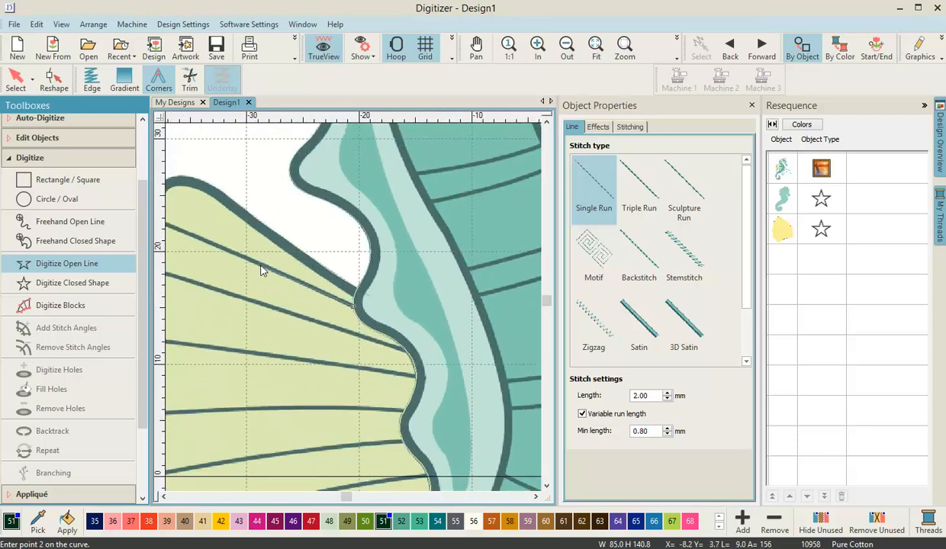
pyautogui.press('c')
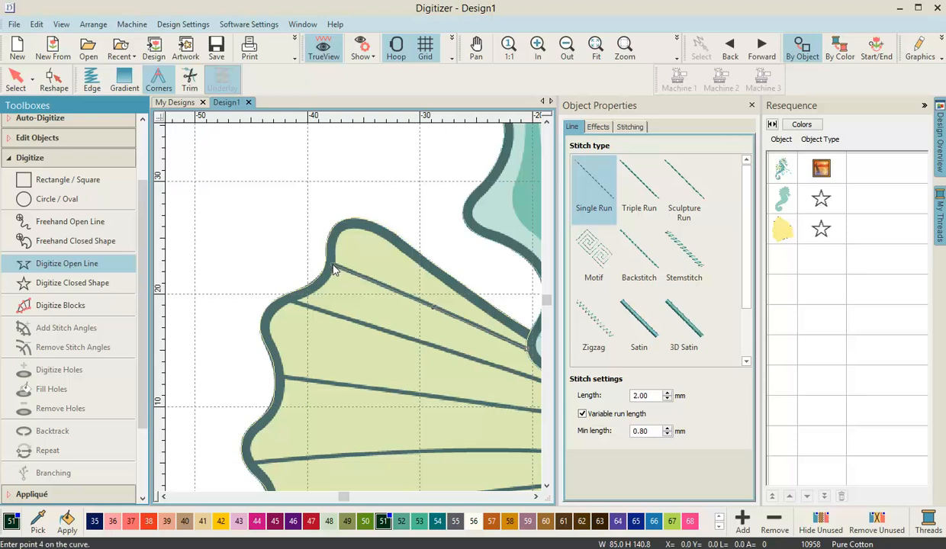
# - Double the line back over the uppermost rib to its inner end and carry it into the body outline
pyautogui.scroll(3, 334, 268)
pyautogui.press('c')
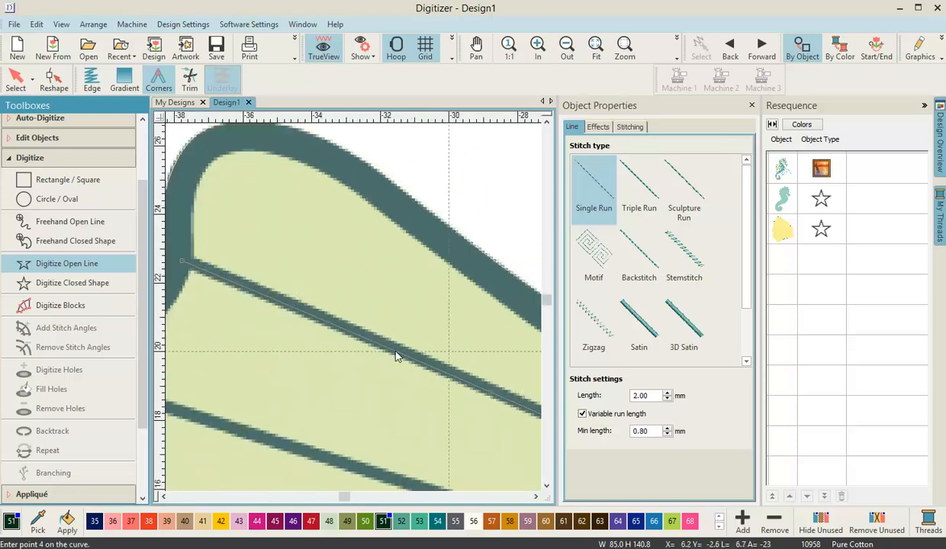
pyautogui.click(493, 396)
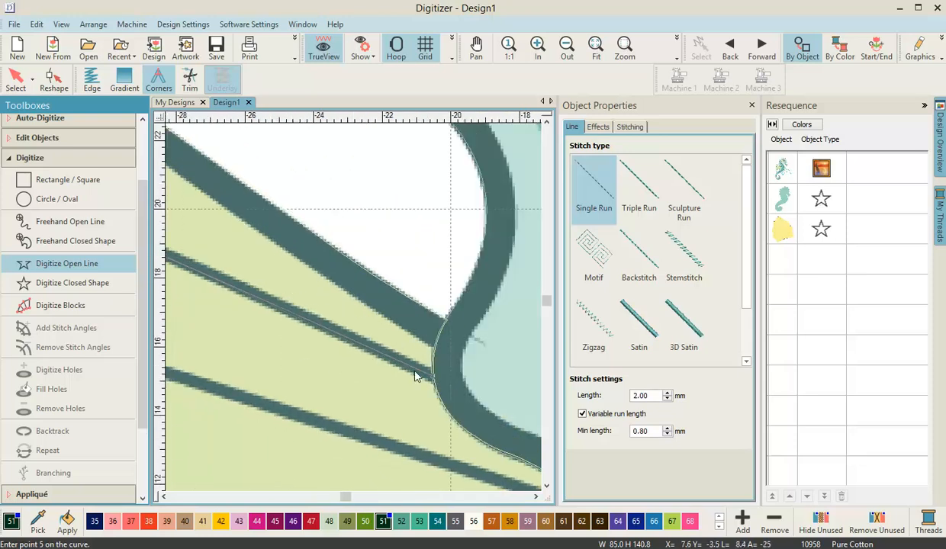
pyautogui.click(432, 379)
pyautogui.click(447, 378)
# - Continue the line inside the dark body outline down to the inner end of the second rib
pyautogui.click(361, 328)
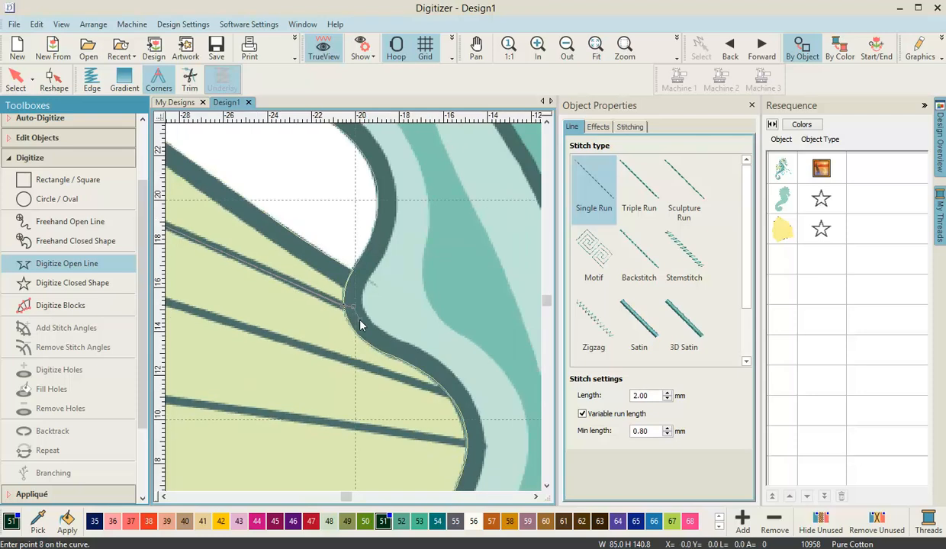
pyautogui.click(374, 339)
pyautogui.click(400, 351)
pyautogui.click(428, 363)
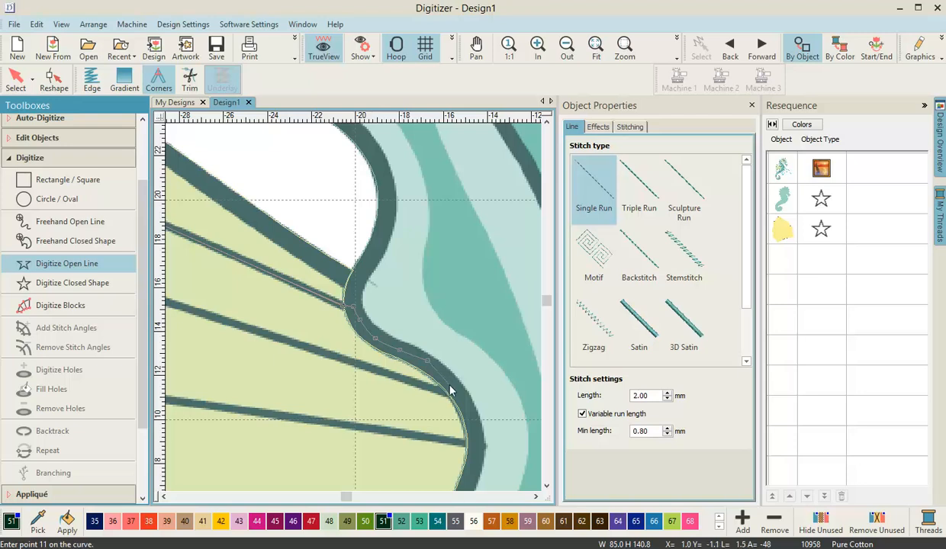
pyautogui.click(449, 379)
pyautogui.click(458, 395)
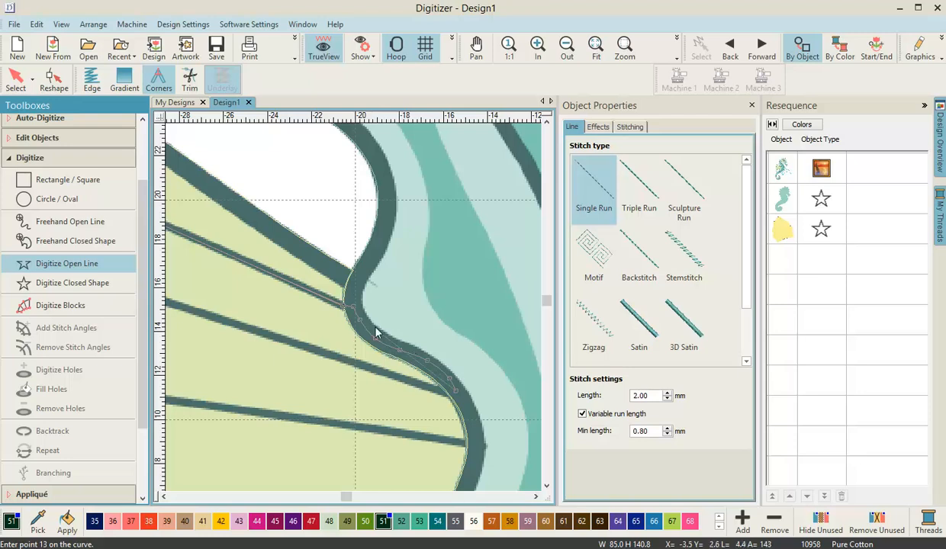
pyautogui.scroll(3, 343, 297)
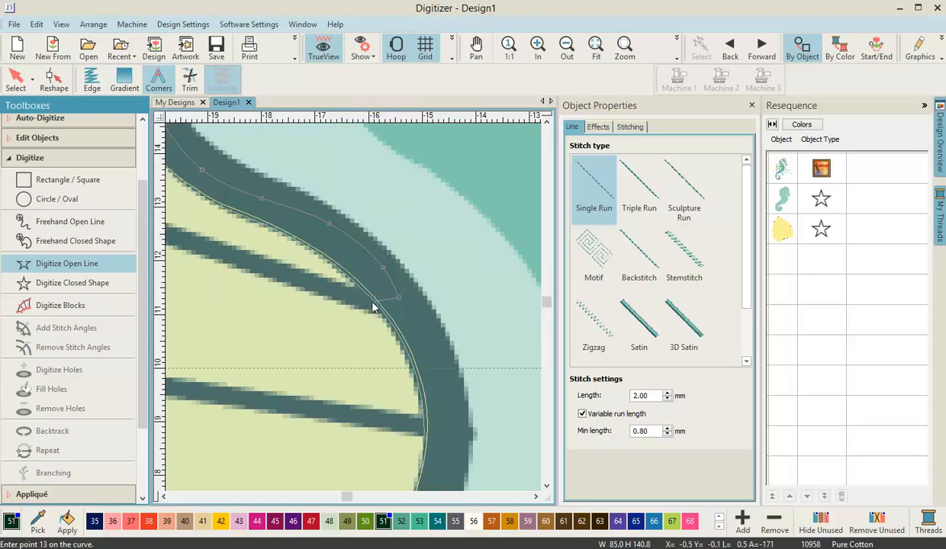
pyautogui.click(375, 300)
# - Trace the second rib from its inner end out to the fin's outer edge
pyautogui.scroll(-2, 343, 302)
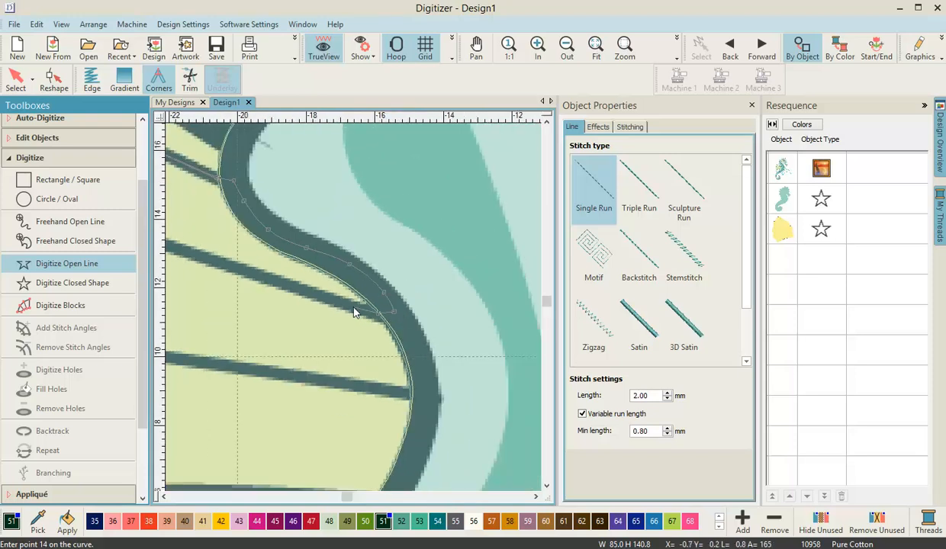
pyautogui.click(298, 274)
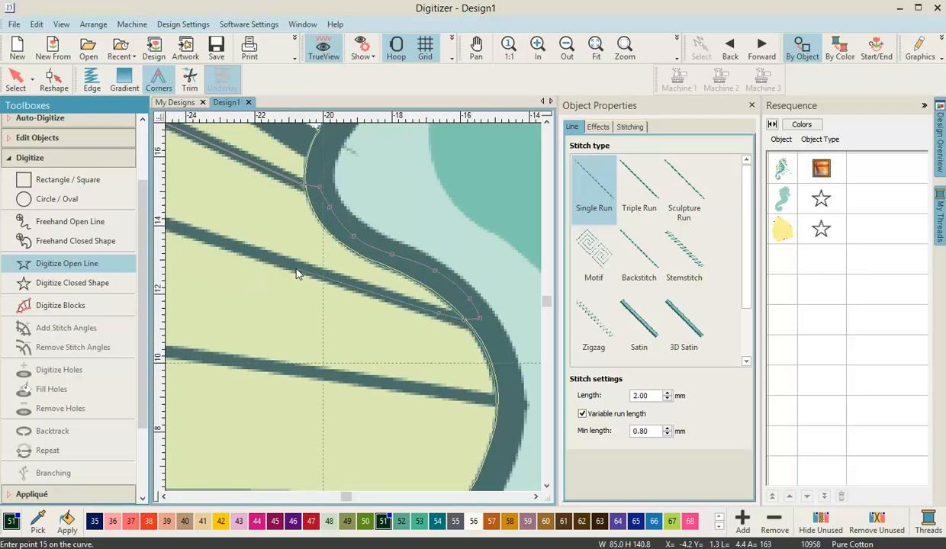
pyautogui.click(297, 270)
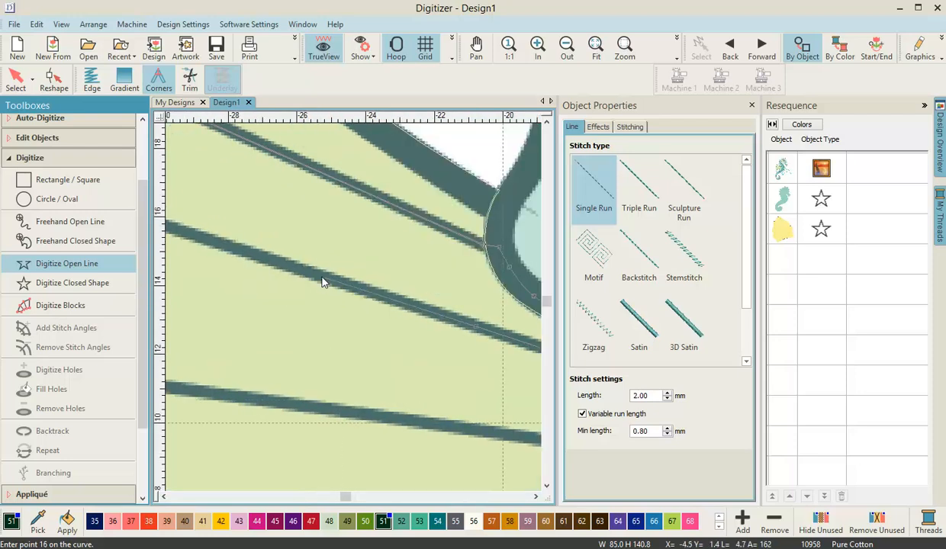
pyautogui.click(322, 282)
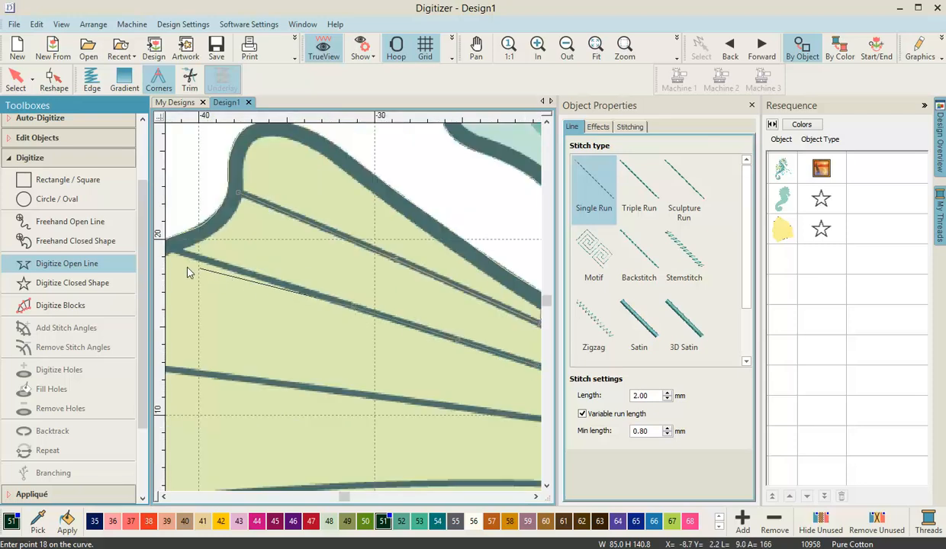
pyautogui.click(183, 262)
pyautogui.click(262, 275)
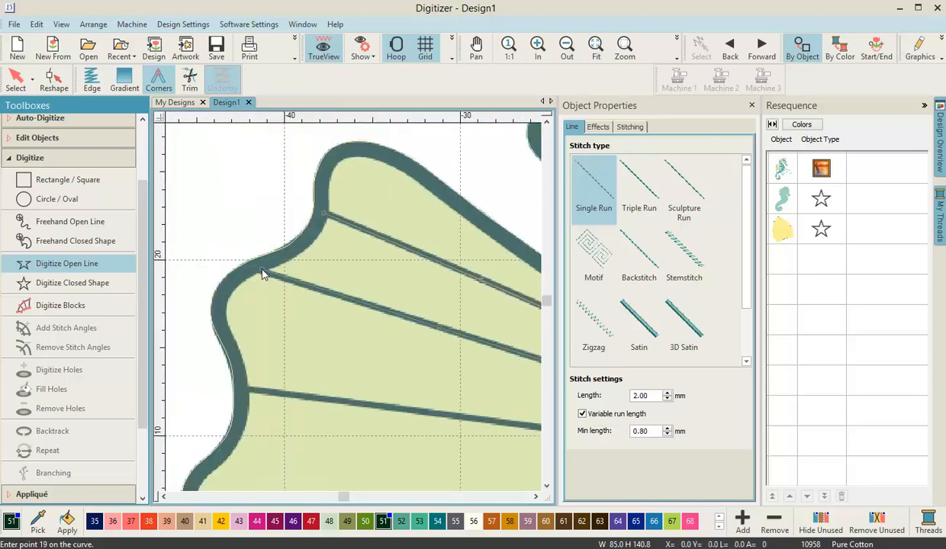
# - Run the line back over the second rib towards the body outline
pyautogui.scroll(3, 343, 297)
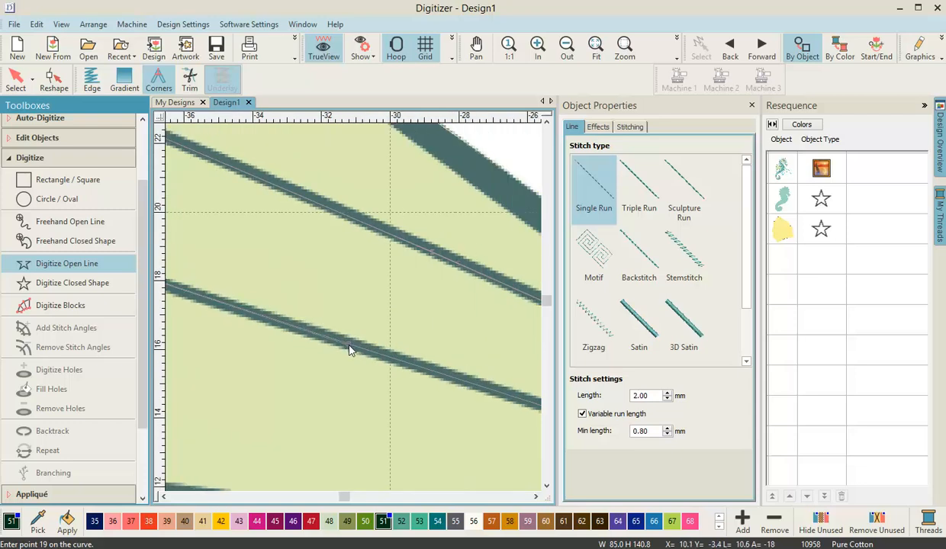
pyautogui.click(408, 353)
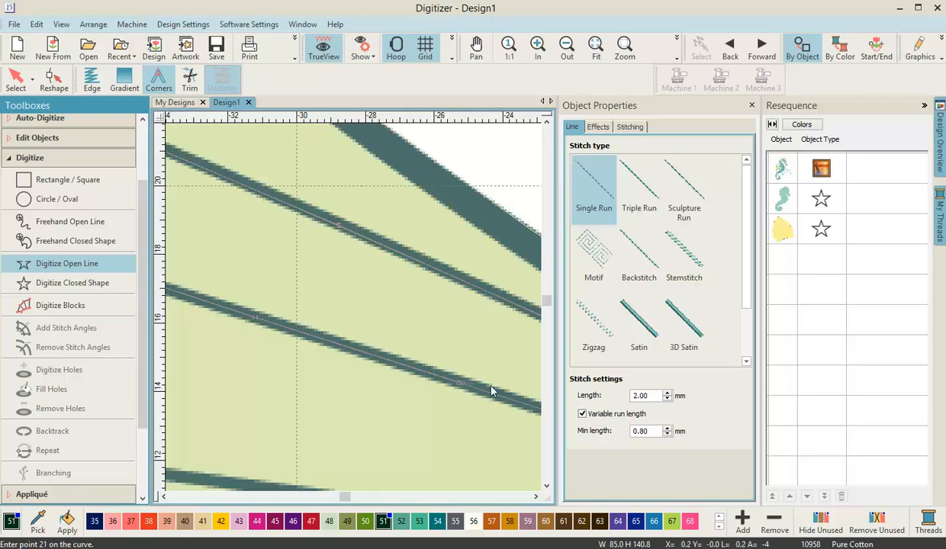
pyautogui.click(460, 386)
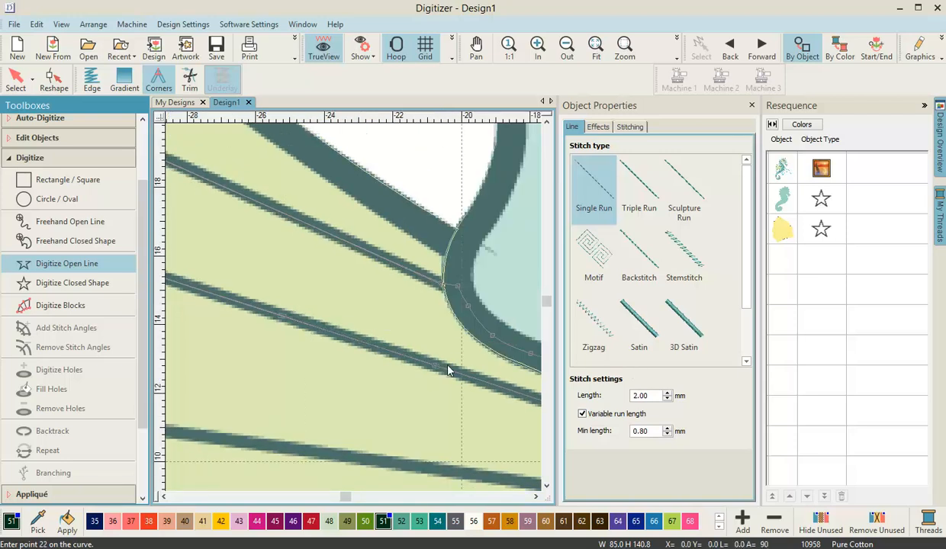
pyautogui.click(449, 372)
pyautogui.click(405, 347)
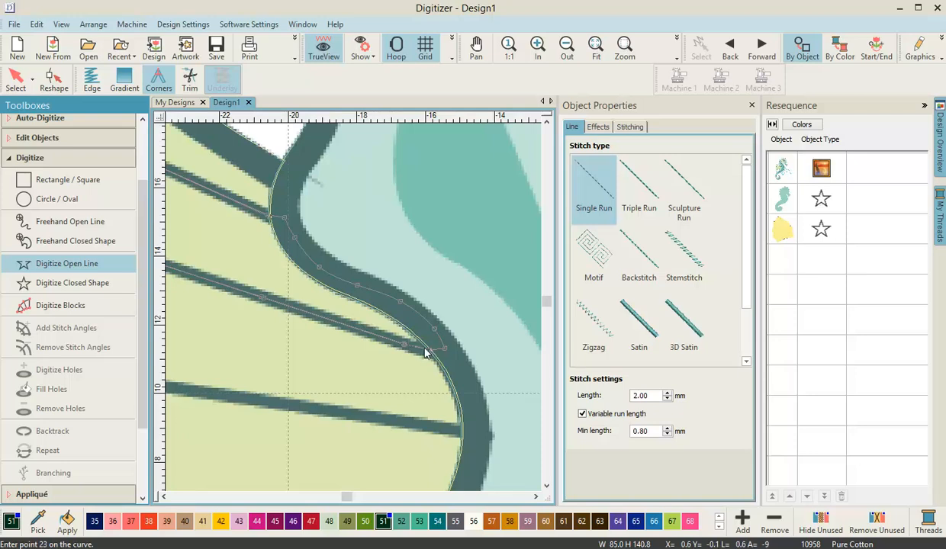
# - Follow the body outline from the second rib down to the inner end of the third rib
pyautogui.click(464, 373)
pyautogui.click(470, 406)
pyautogui.click(475, 433)
# - Trace the third rib out to the fin's outer edge and back over itself into the body outline
pyautogui.click(395, 422)
pyautogui.click(298, 355)
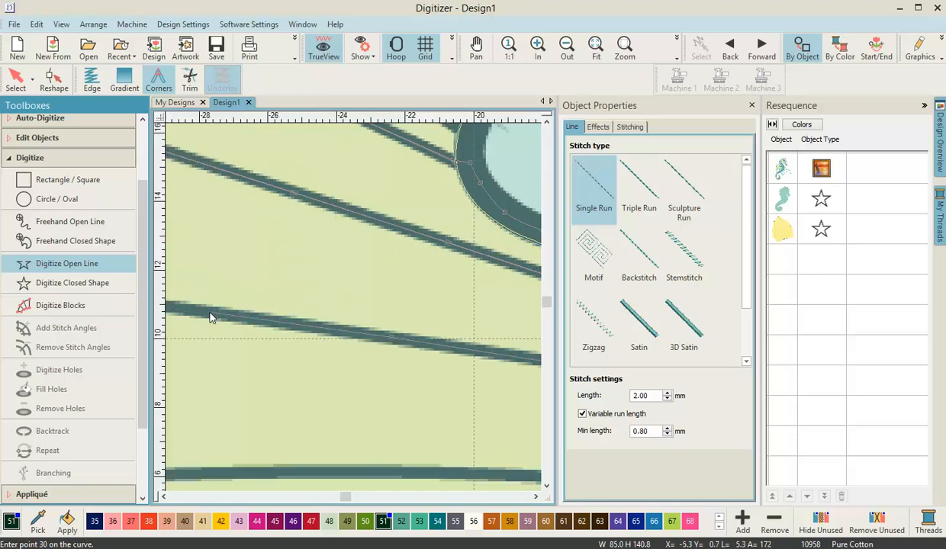
pyautogui.click(326, 300)
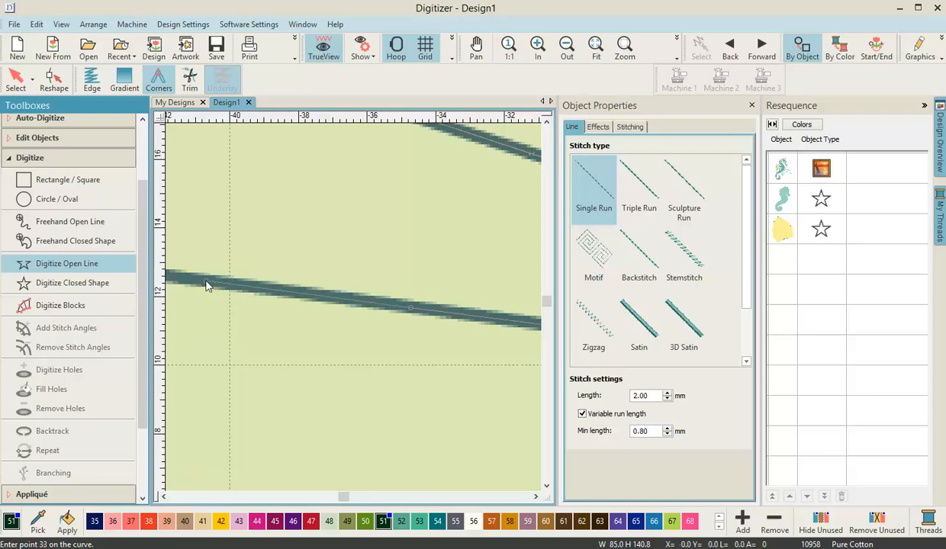
pyautogui.click(332, 301)
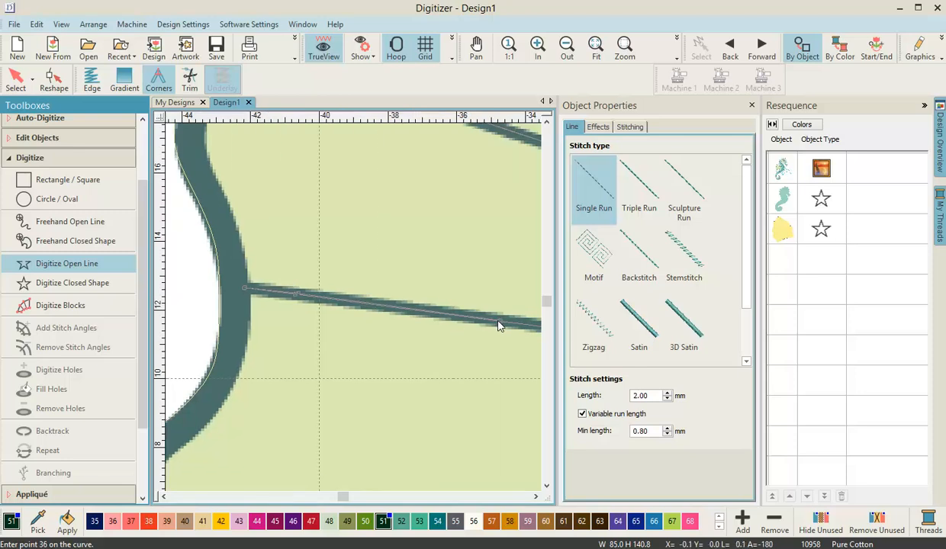
pyautogui.click(500, 325)
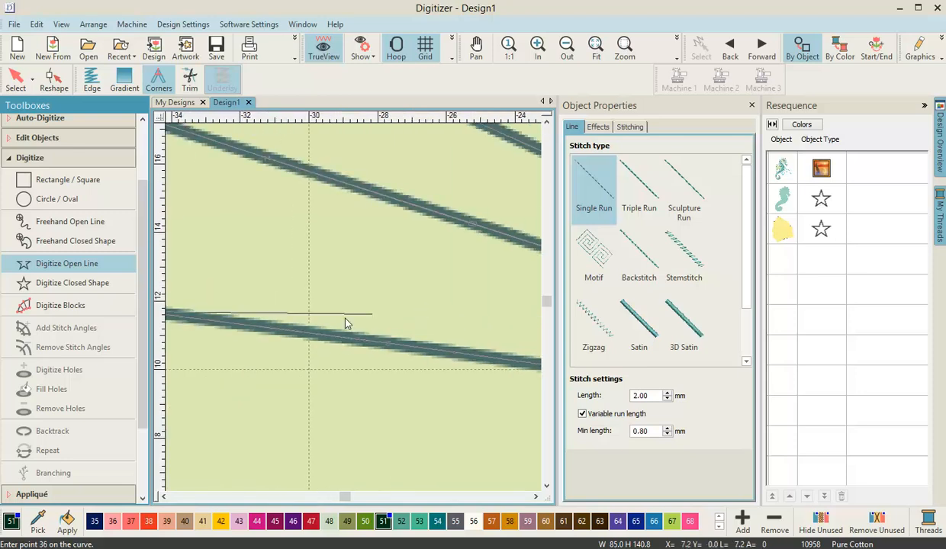
pyautogui.click(394, 330)
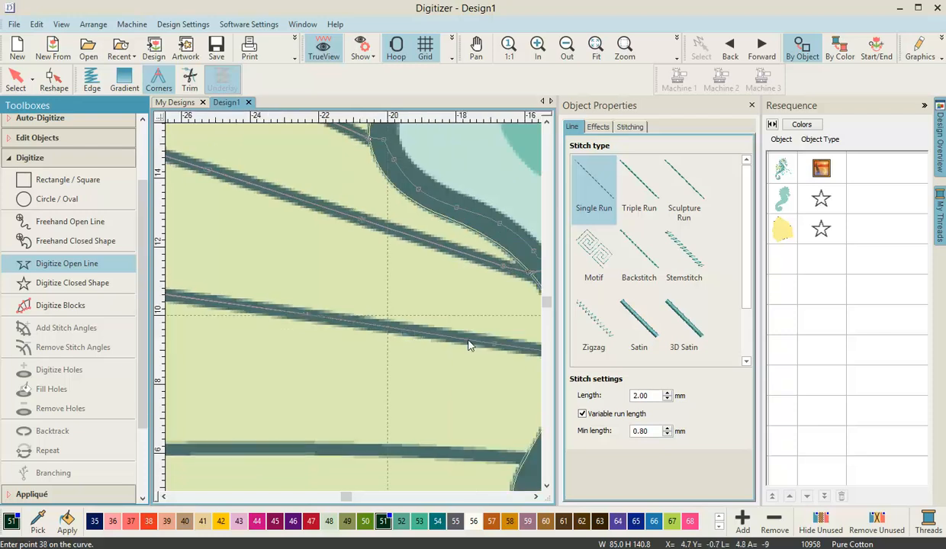
pyautogui.click(400, 326)
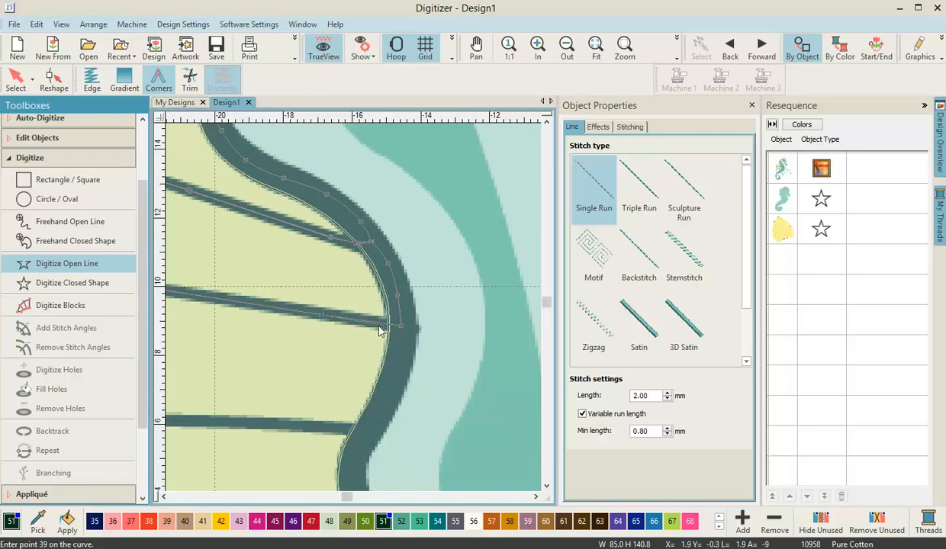
pyautogui.click(402, 329)
# - Follow the body outline from the third rib down to the inner end of the fourth rib
pyautogui.click(400, 340)
pyautogui.click(390, 375)
pyautogui.click(382, 406)
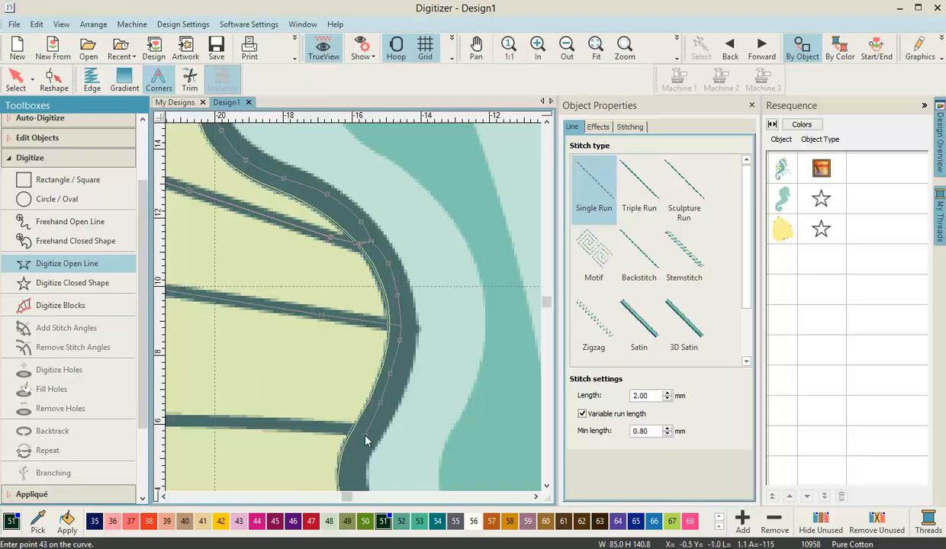
pyautogui.click(366, 437)
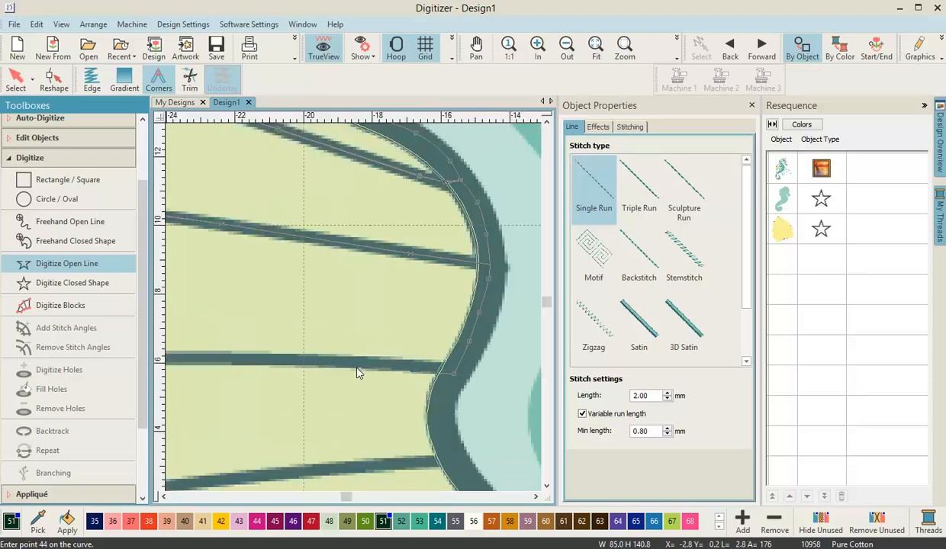
pyautogui.press('BackSpace')
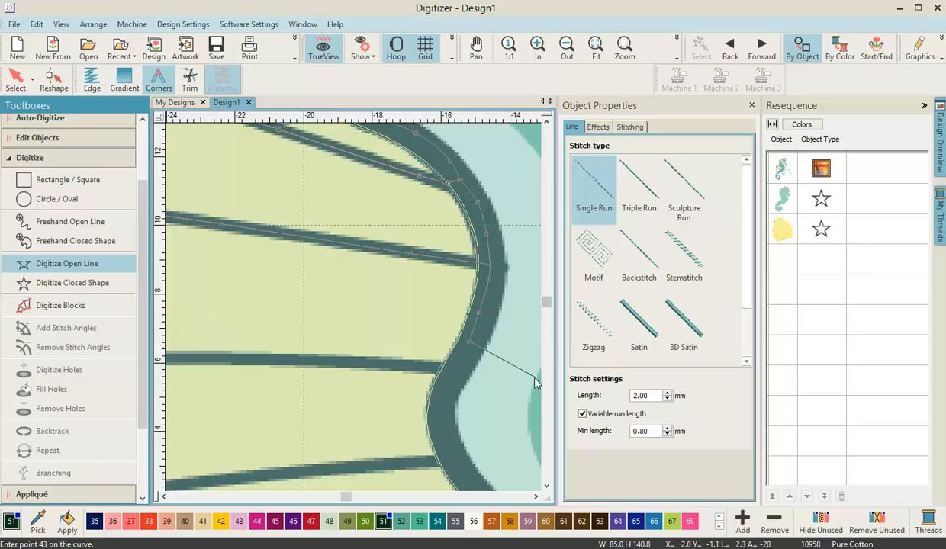
pyautogui.scroll(1, 469, 374)
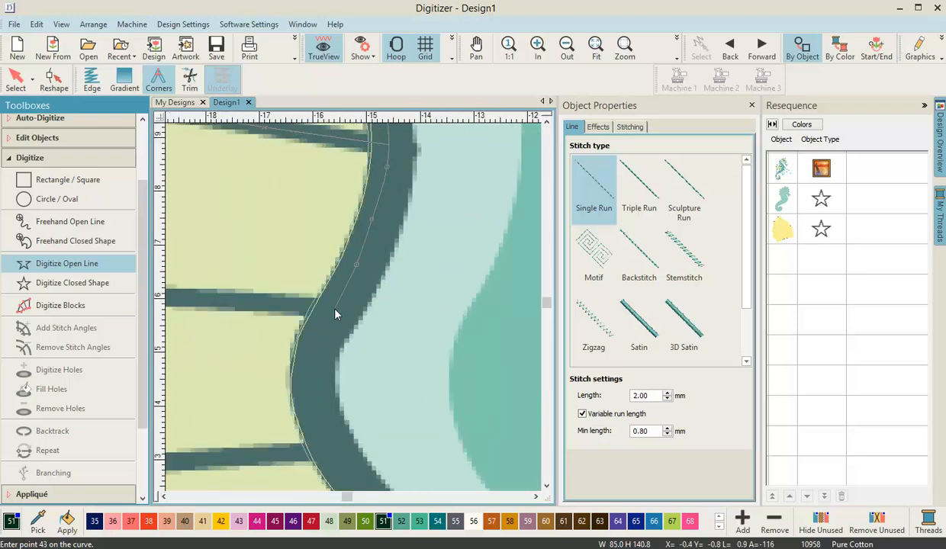
pyautogui.scroll(1, 335, 313)
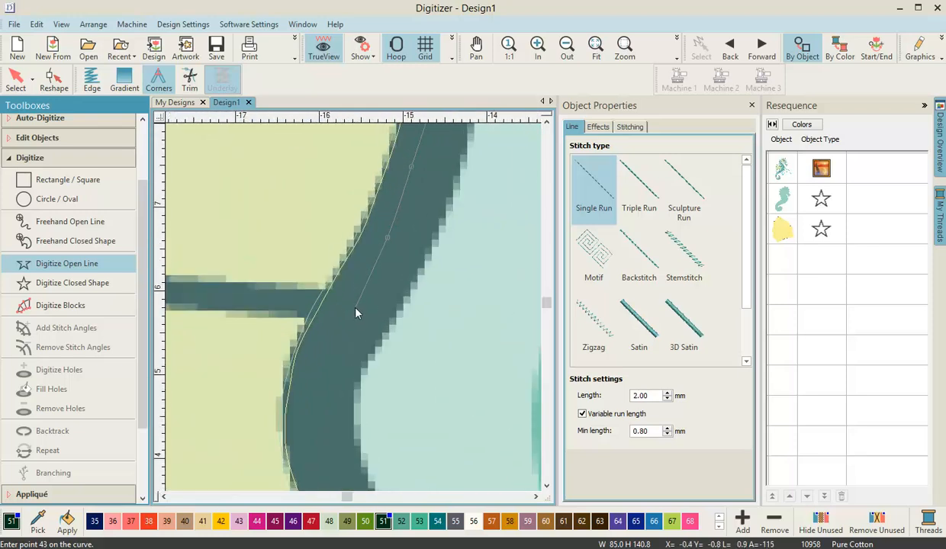
pyautogui.click(355, 310)
# - Trace the fourth rib from its inner end out to the fin's outer edge
pyautogui.click(237, 277)
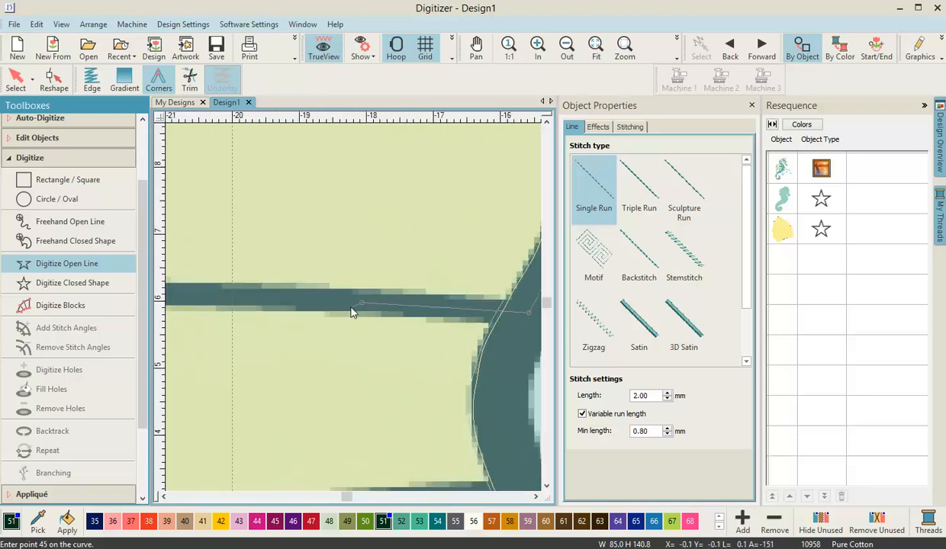
pyautogui.hscroll(-3, 302, 300)
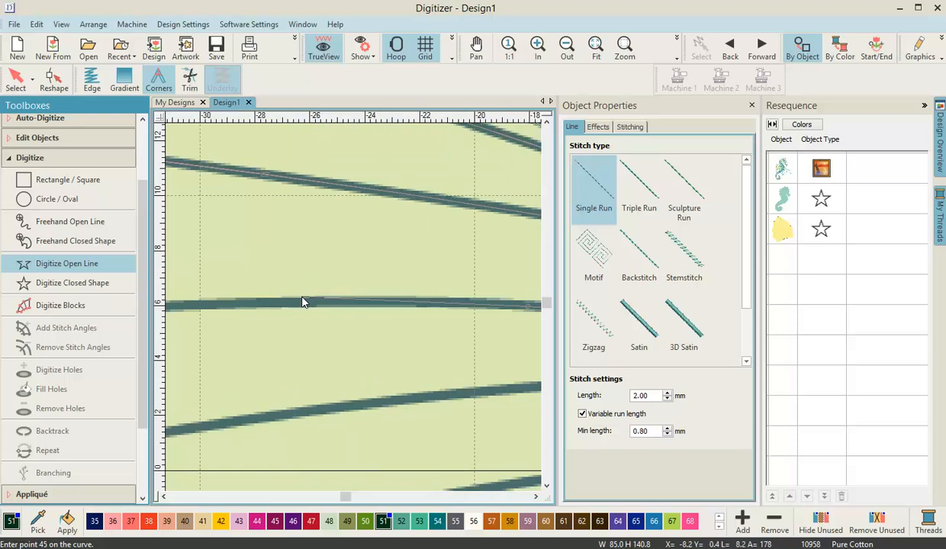
pyautogui.click(324, 303)
pyautogui.click(221, 306)
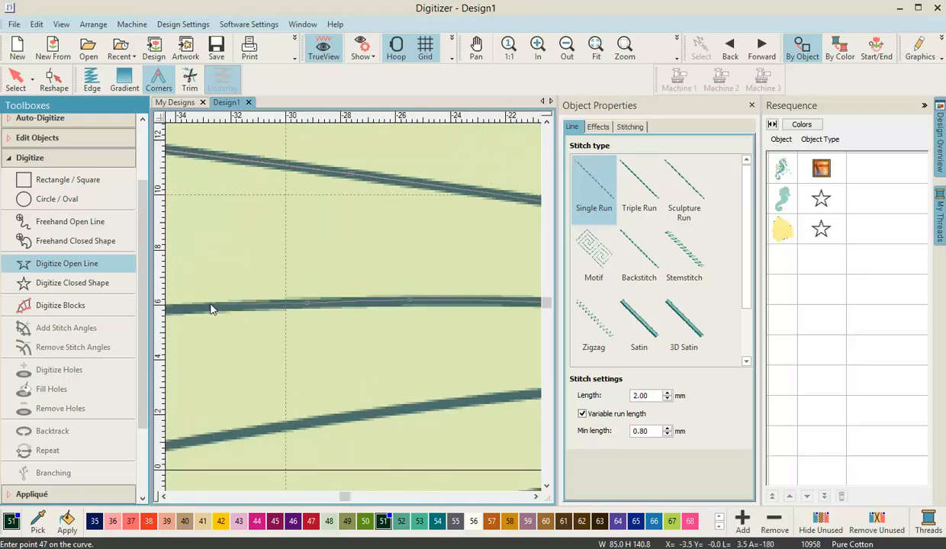
pyautogui.click(212, 311)
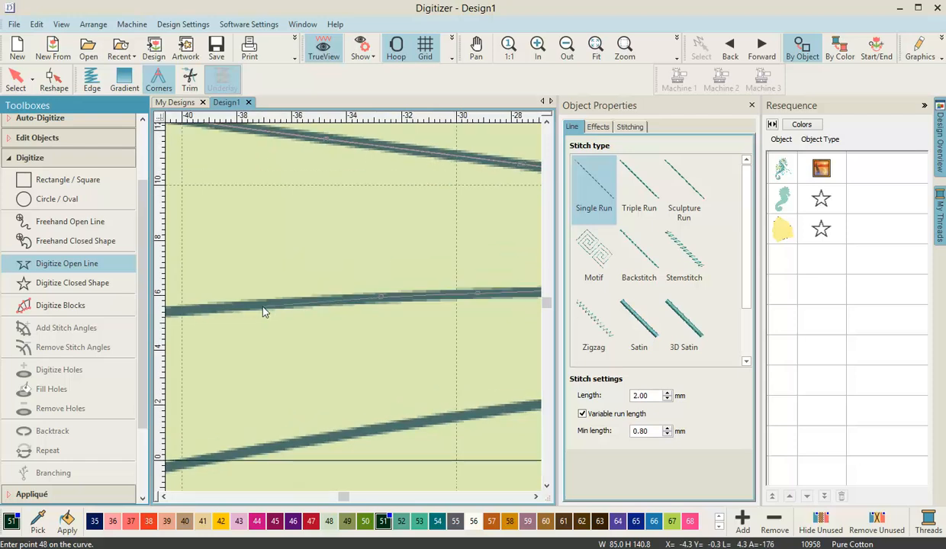
pyautogui.click(189, 311)
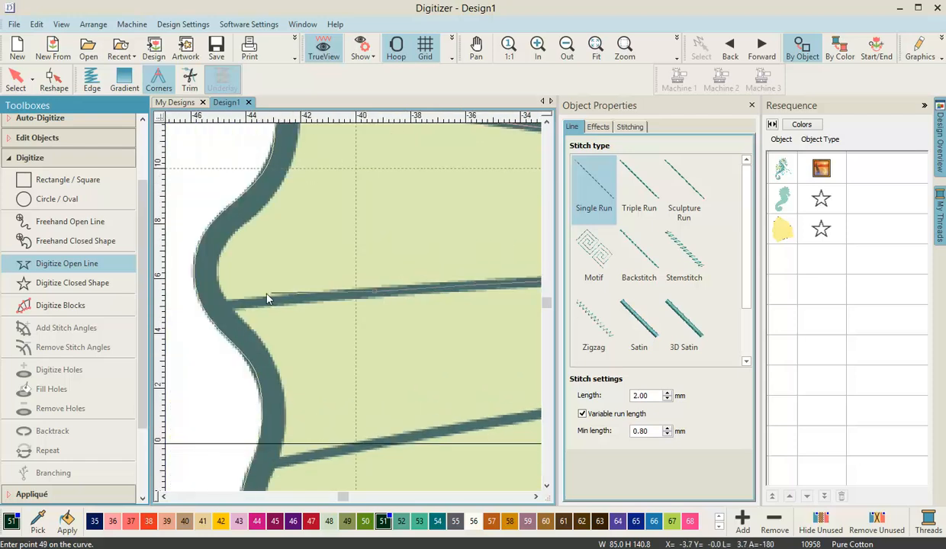
pyautogui.click(226, 306)
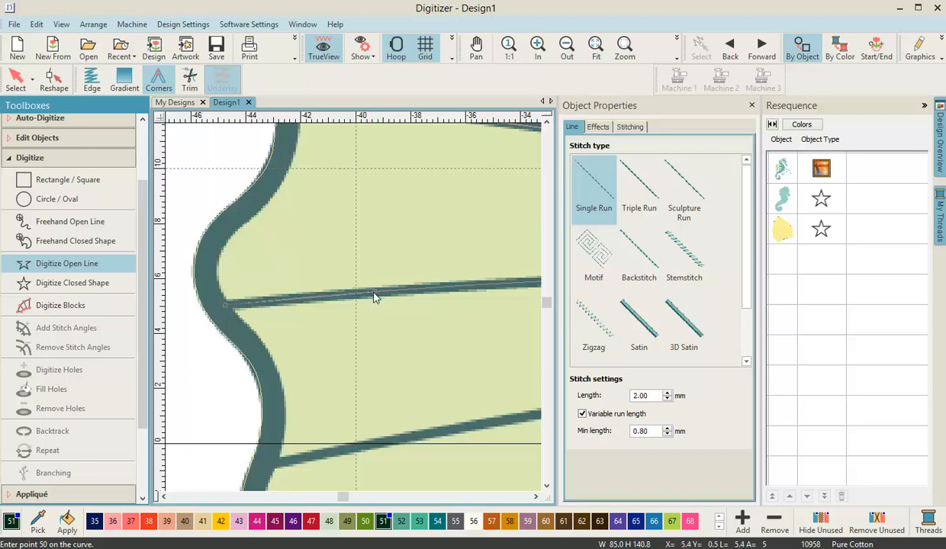
# - Run the line back over the fourth rib into the body outline
pyautogui.click(374, 297)
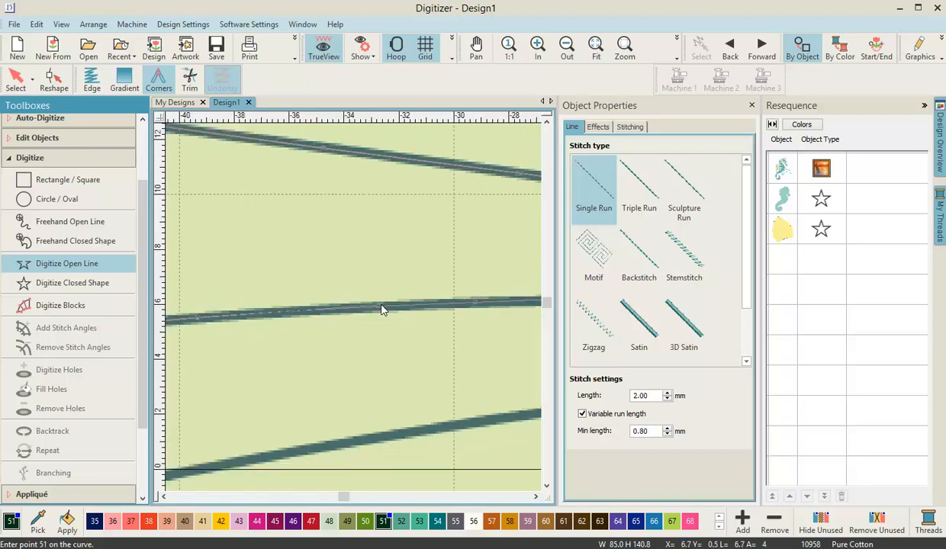
pyautogui.click(380, 307)
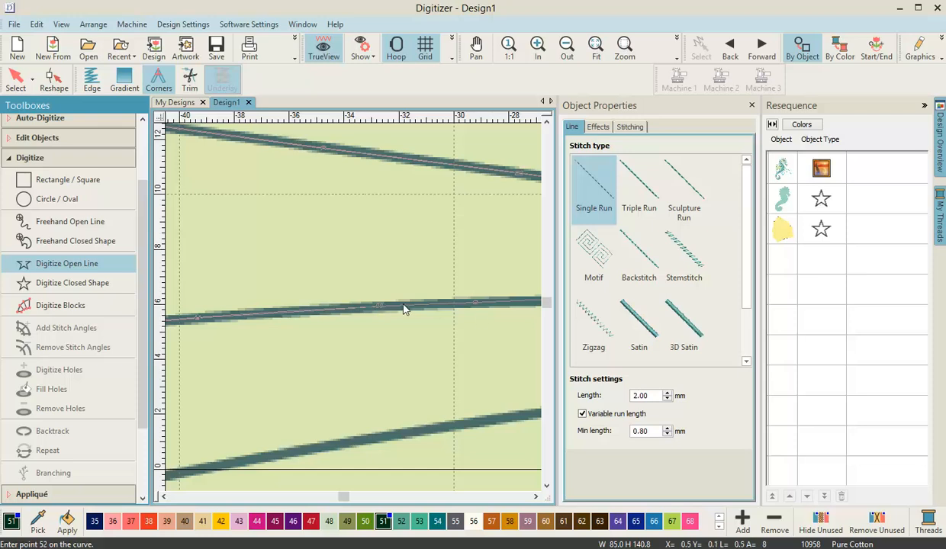
pyautogui.click(473, 306)
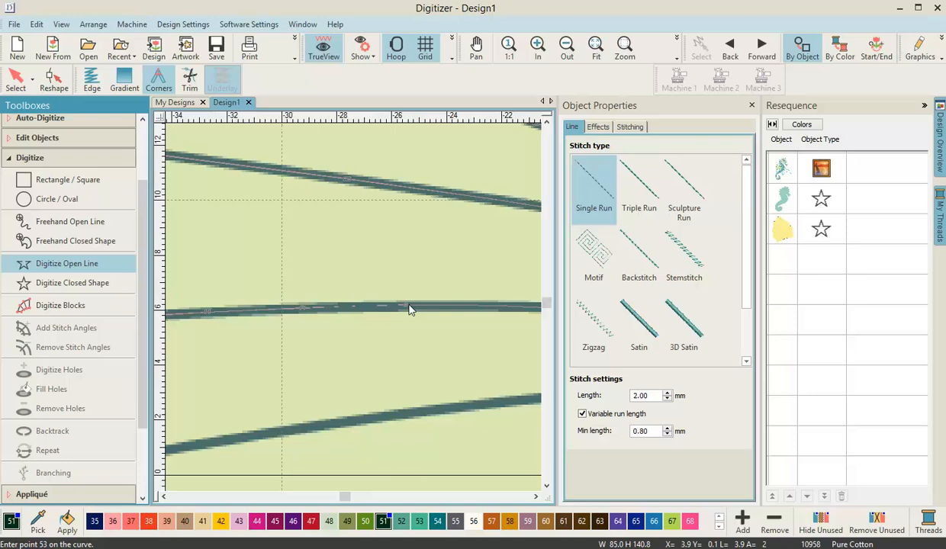
pyautogui.click(525, 308)
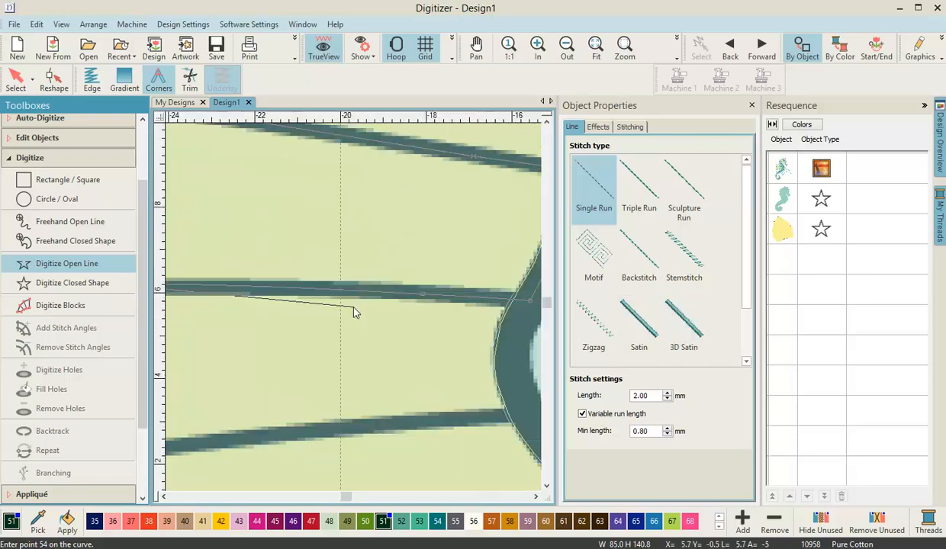
pyautogui.click(442, 293)
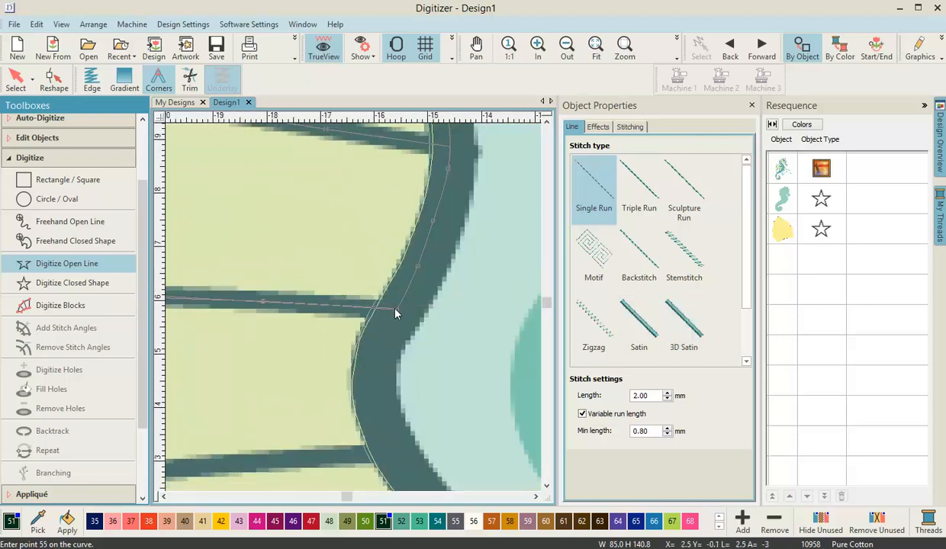
pyautogui.click(396, 310)
# - Follow the body outline from the fourth rib down to the inner end of the fifth rib
pyautogui.click(383, 332)
pyautogui.click(374, 365)
pyautogui.click(393, 454)
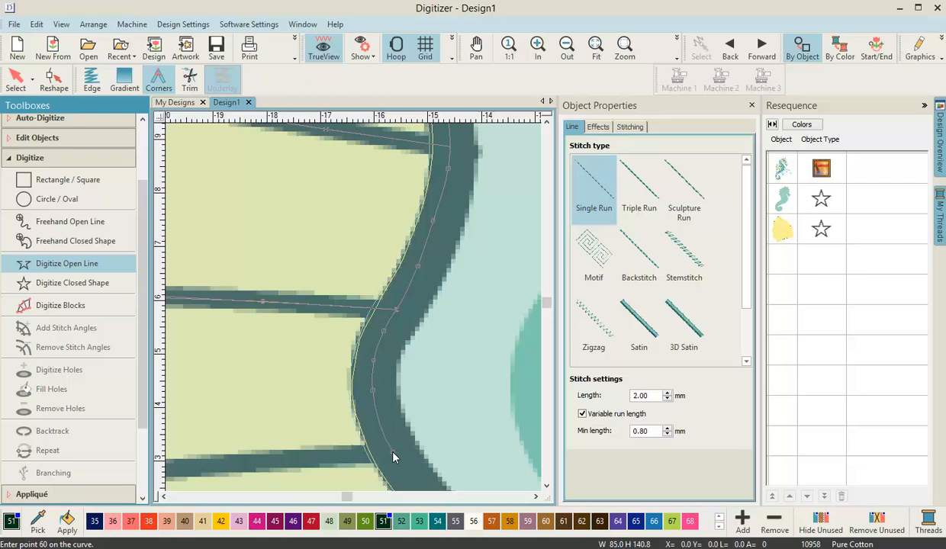
# - Trace the fifth rib from its inner end out to the fin's outer edge
pyautogui.click(310, 462)
pyautogui.scroll(-4, 229, 419)
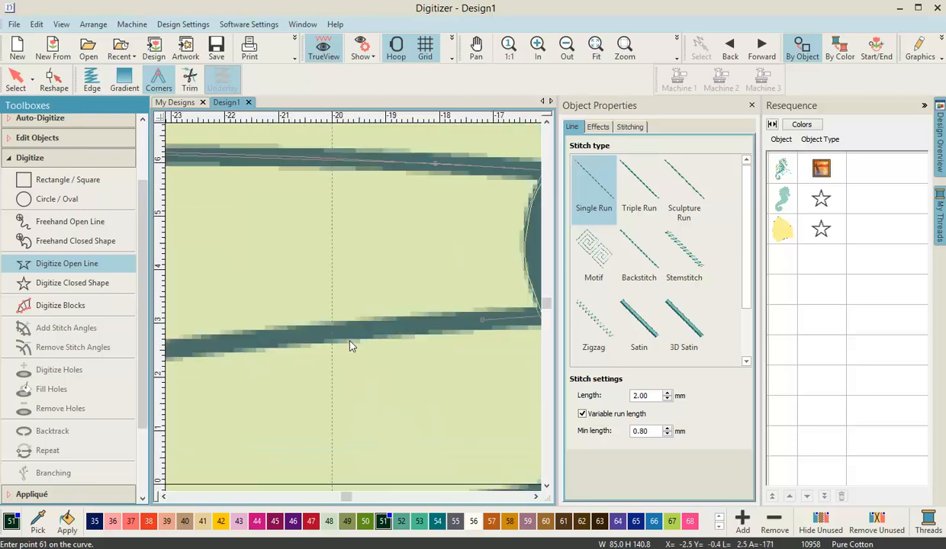
pyautogui.click(272, 309)
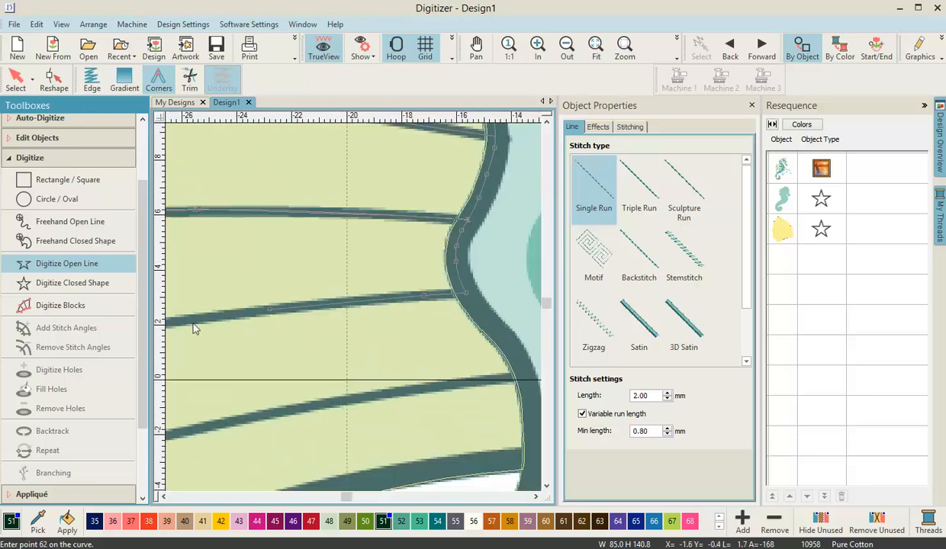
pyautogui.press('c')
pyautogui.click(228, 324)
pyautogui.click(247, 326)
pyautogui.click(325, 310)
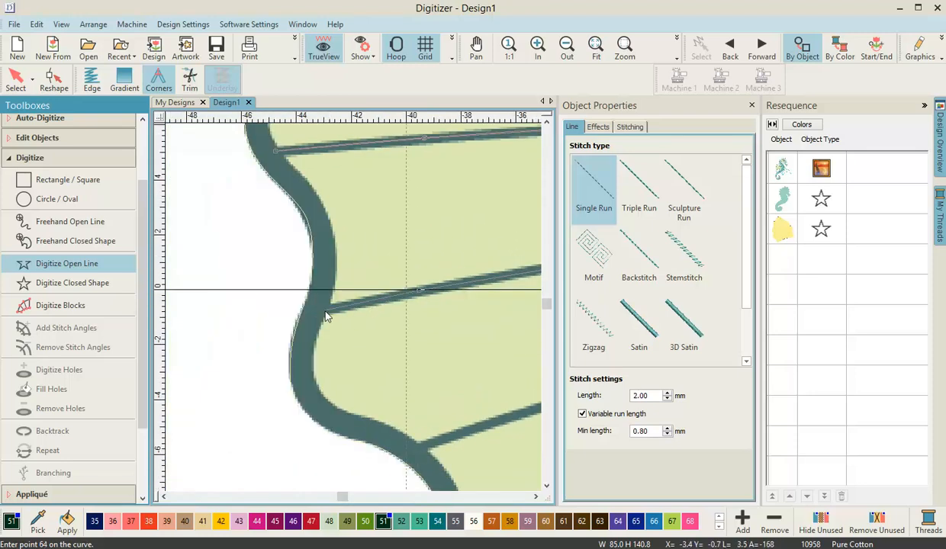
# - Run the line back over the fifth rib and follow the body outline down to the sixth rib
pyautogui.click(469, 283)
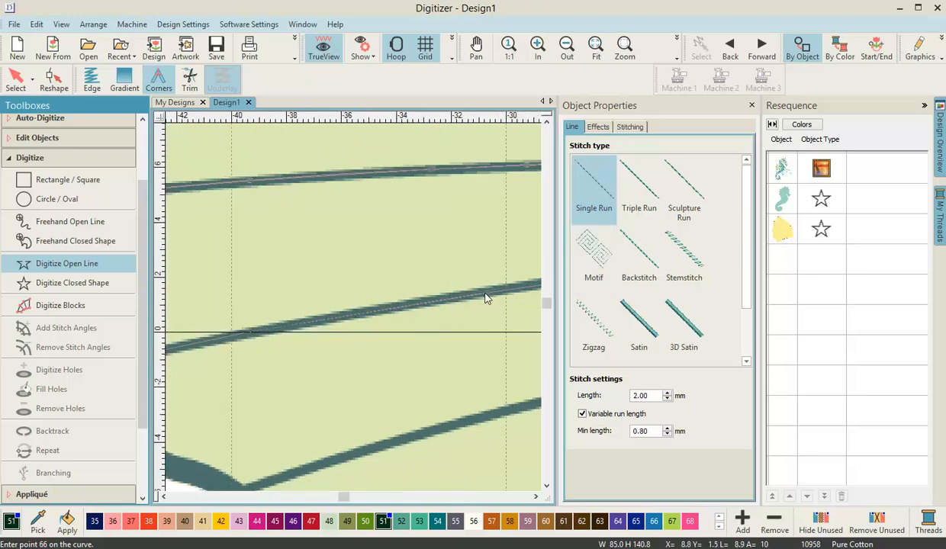
pyautogui.click(488, 298)
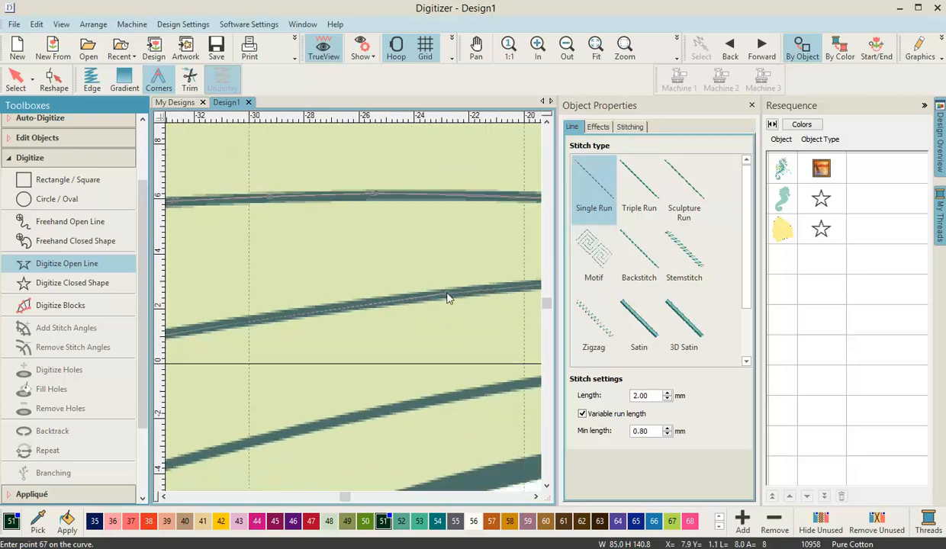
pyautogui.click(446, 297)
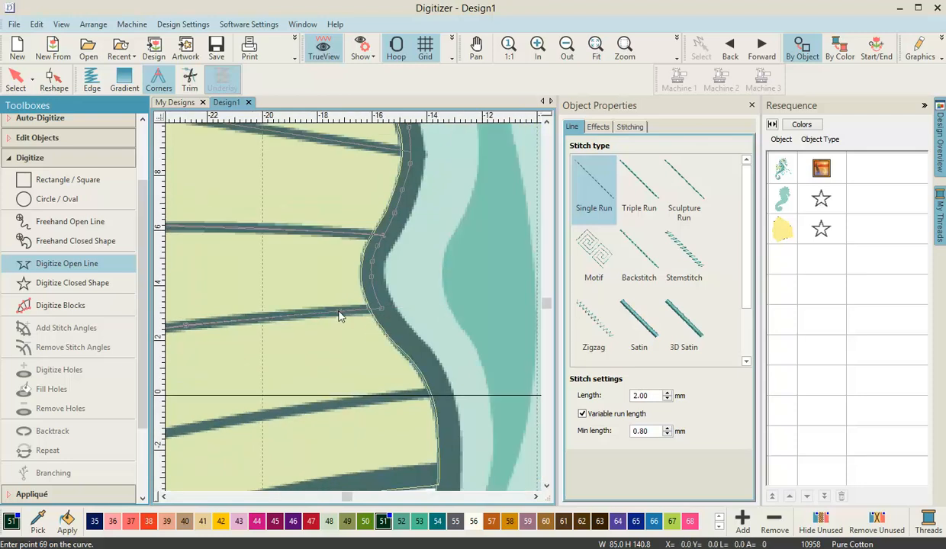
pyautogui.click(383, 309)
pyautogui.click(411, 342)
pyautogui.click(439, 385)
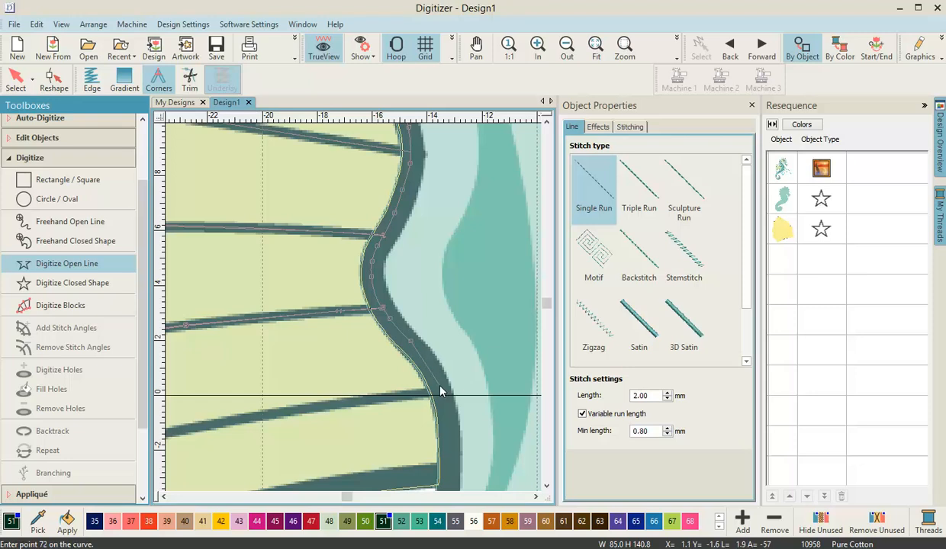
# - Trace the sixth rib from its inner end out to the fin's outer edge
pyautogui.click(399, 396)
pyautogui.click(369, 400)
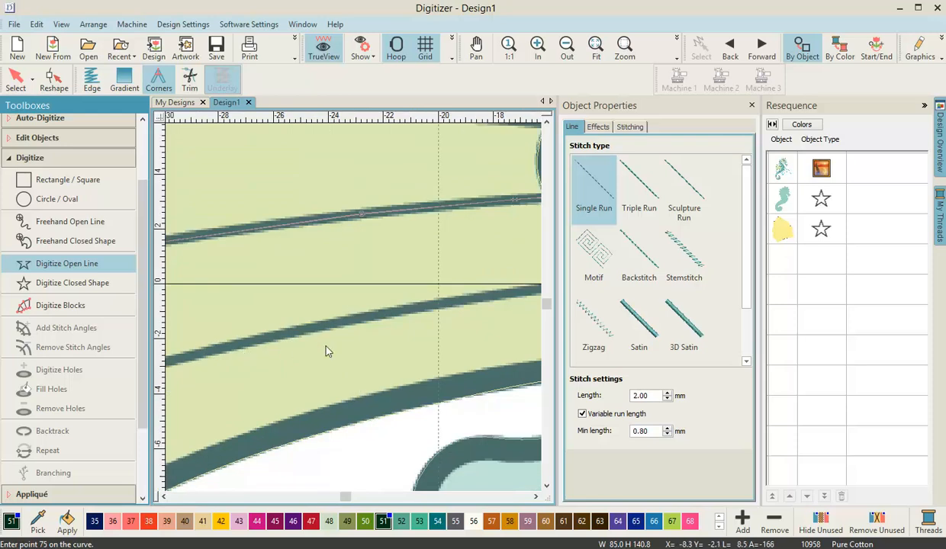
pyautogui.click(309, 317)
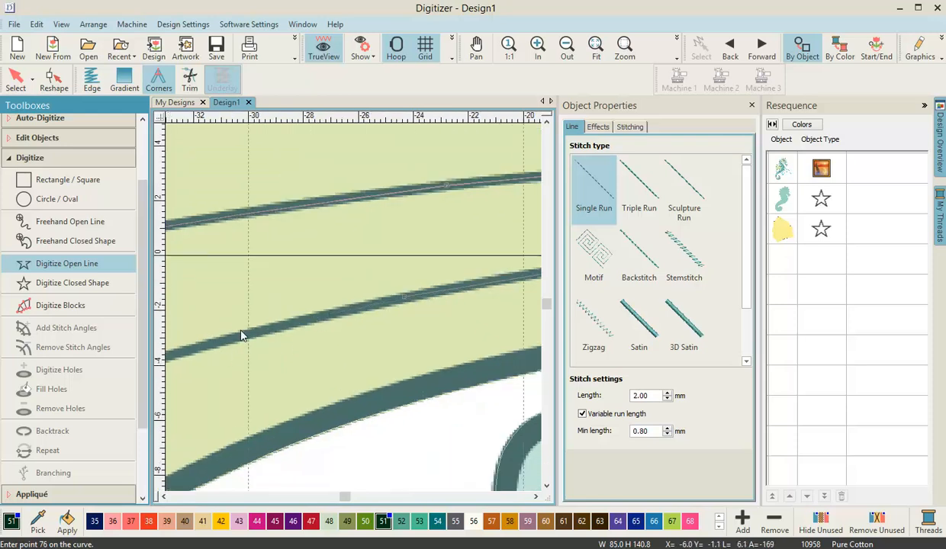
pyautogui.click(233, 327)
pyautogui.click(252, 339)
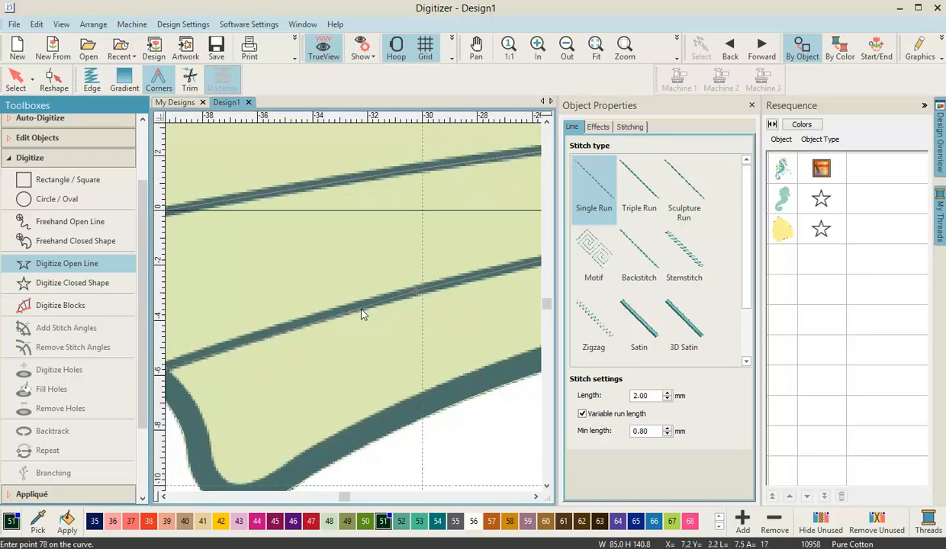
# - Run the line back over the sixth rib into the body outline
pyautogui.scroll(2, 363, 313)
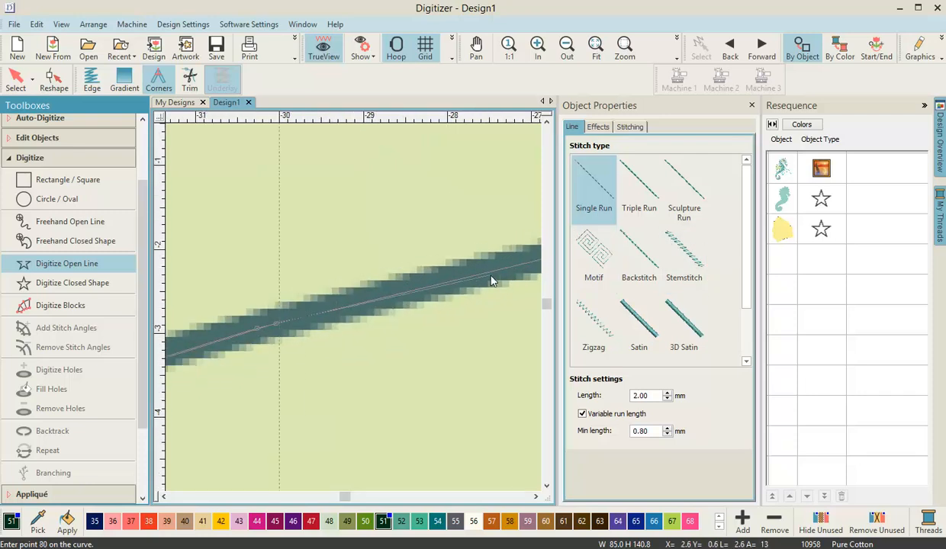
pyautogui.click(498, 257)
pyautogui.scroll(-2, 498, 257)
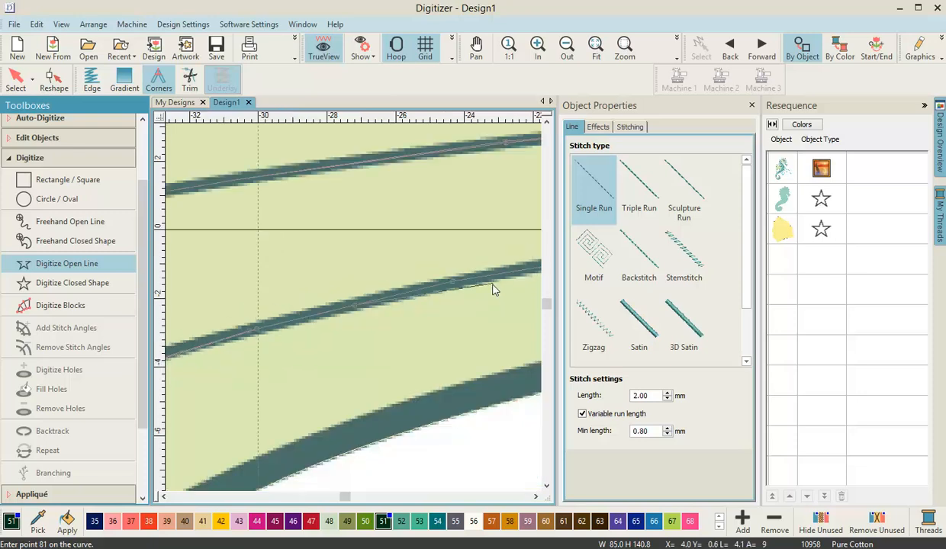
pyautogui.click(453, 287)
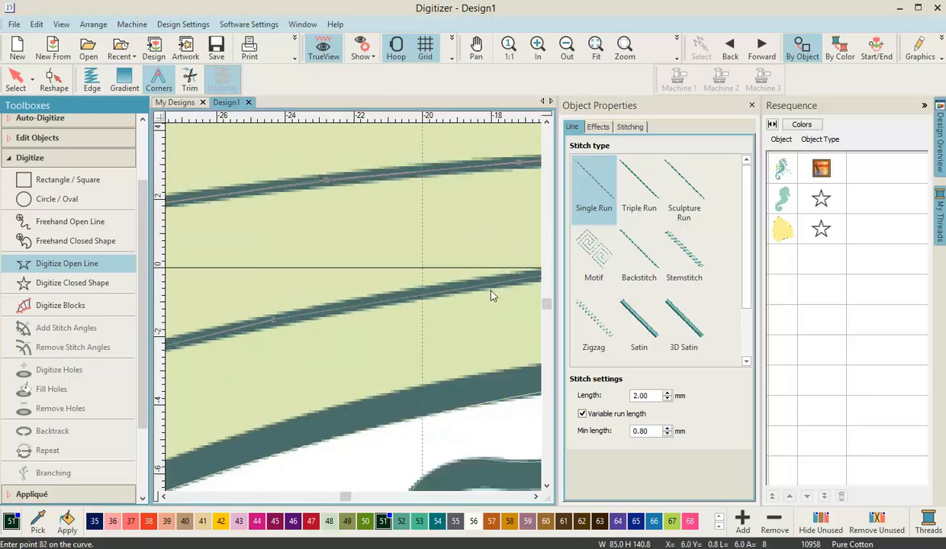
pyautogui.click(435, 294)
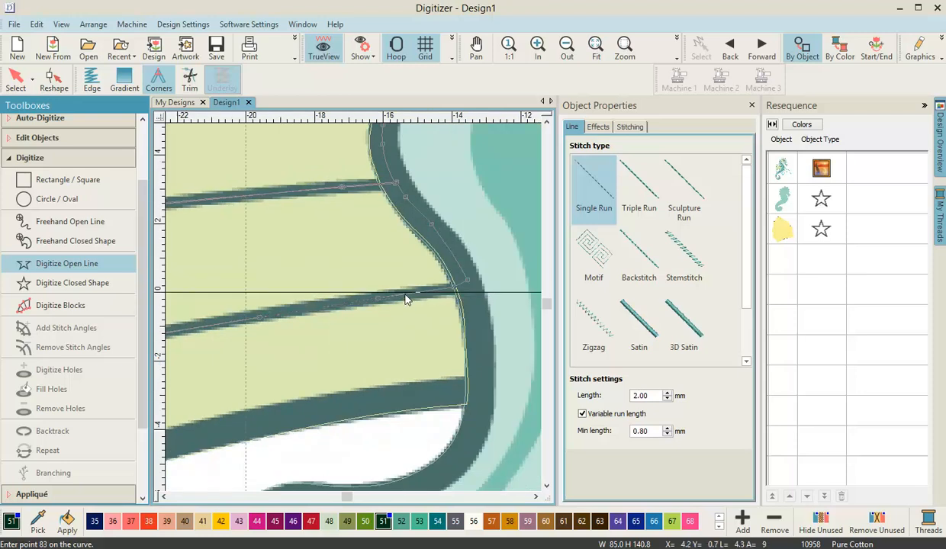
pyautogui.click(457, 291)
pyautogui.click(464, 287)
# - Continue the line down the body outline to the inner end of the fin's lower border and finish the object
pyautogui.click(476, 299)
pyautogui.click(479, 334)
pyautogui.click(479, 364)
pyautogui.click(479, 393)
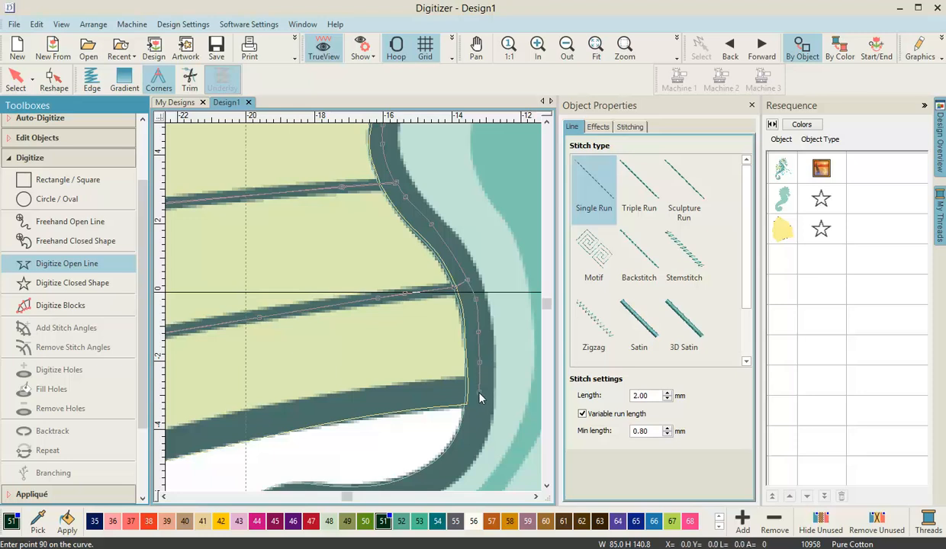
pyautogui.click(468, 397)
pyautogui.press('Return')
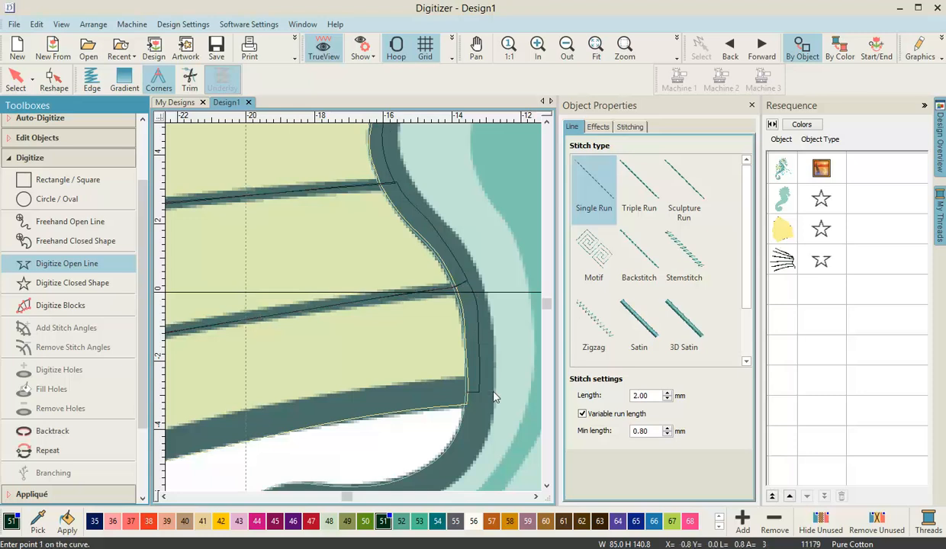
# - Turn the stitch display back on and leave digitizing with the new rib line selected
pyautogui.click(367, 49)
pyautogui.click(381, 70)
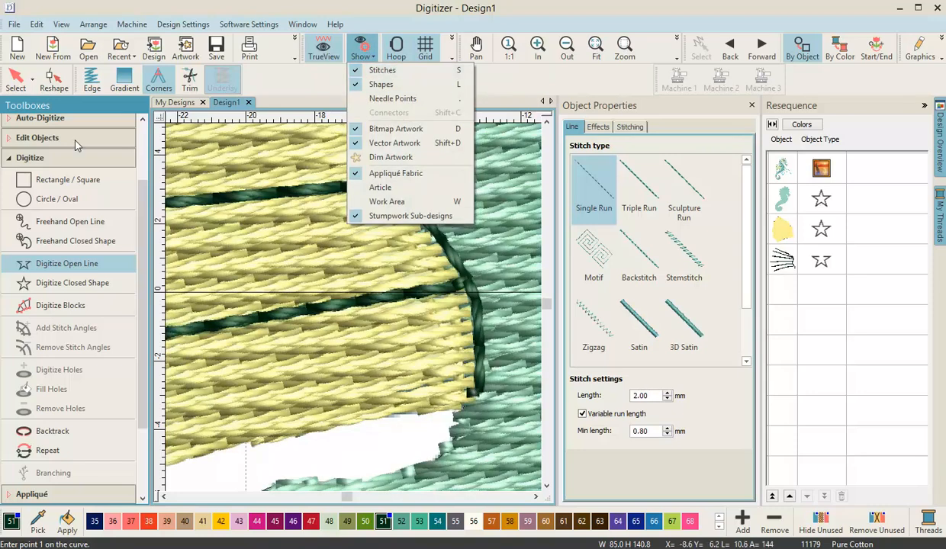
pyautogui.click(8, 77)
pyautogui.scroll(-3, 343, 298)
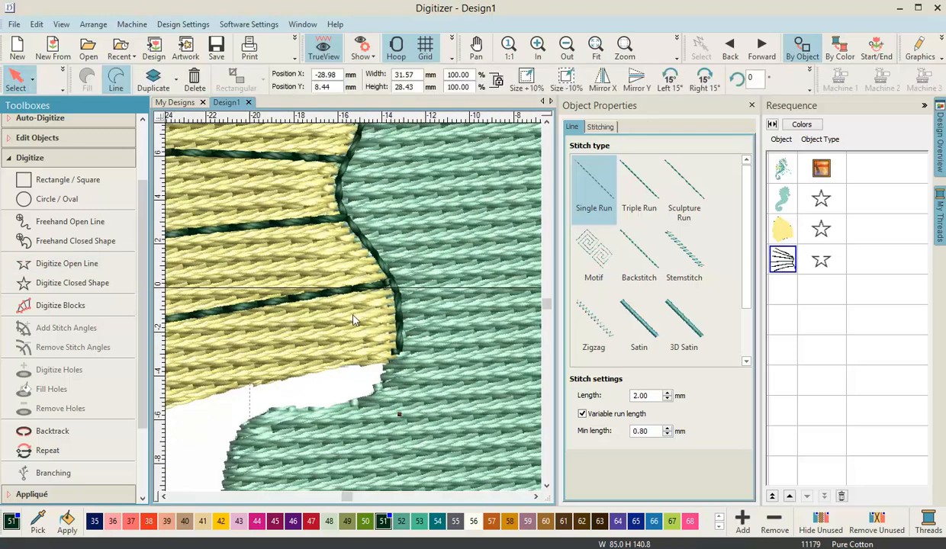
# - Review the rib stitches, then hide the stitch display so the fin artwork and object outlines can be traced
pyautogui.scroll(-1, 356, 315)
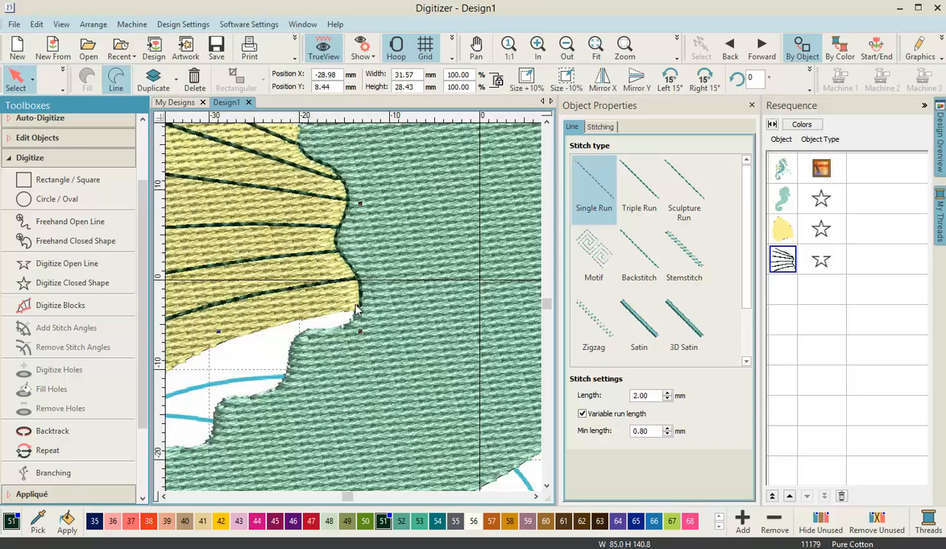
pyautogui.scroll(-2, 355, 309)
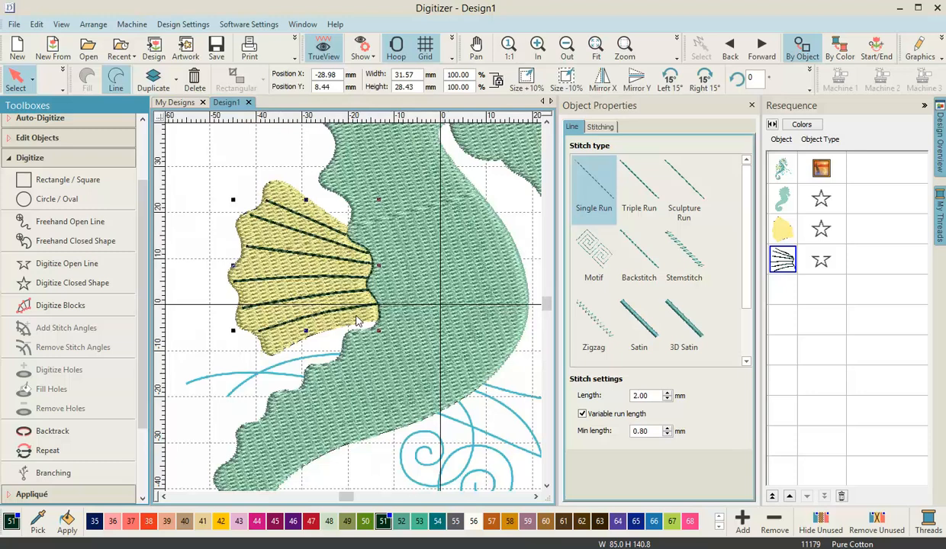
pyautogui.scroll(3, 343, 303)
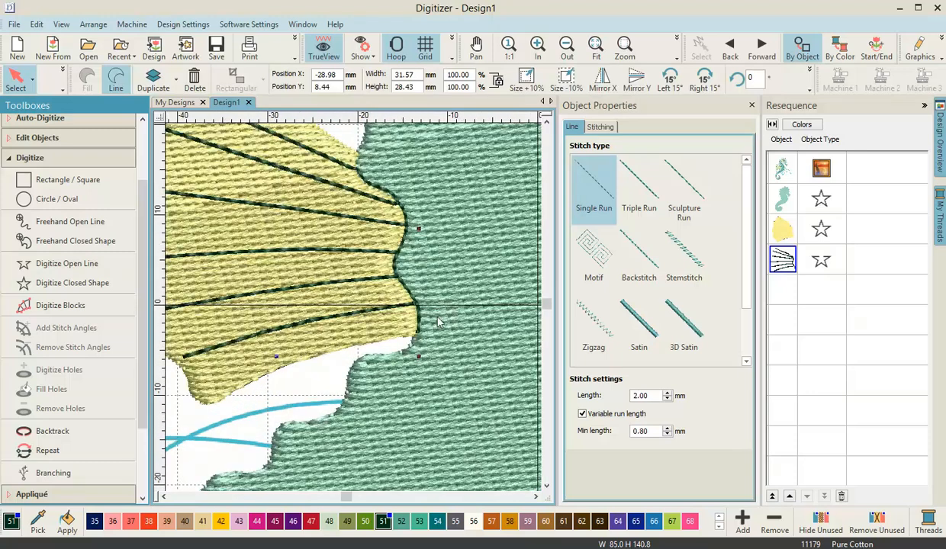
pyautogui.scroll(-1, 381, 229)
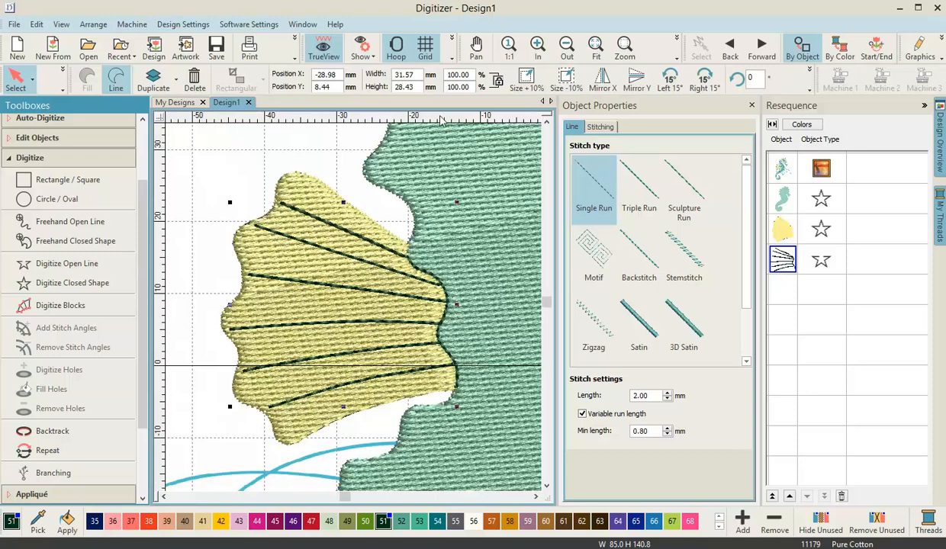
pyautogui.click(344, 156)
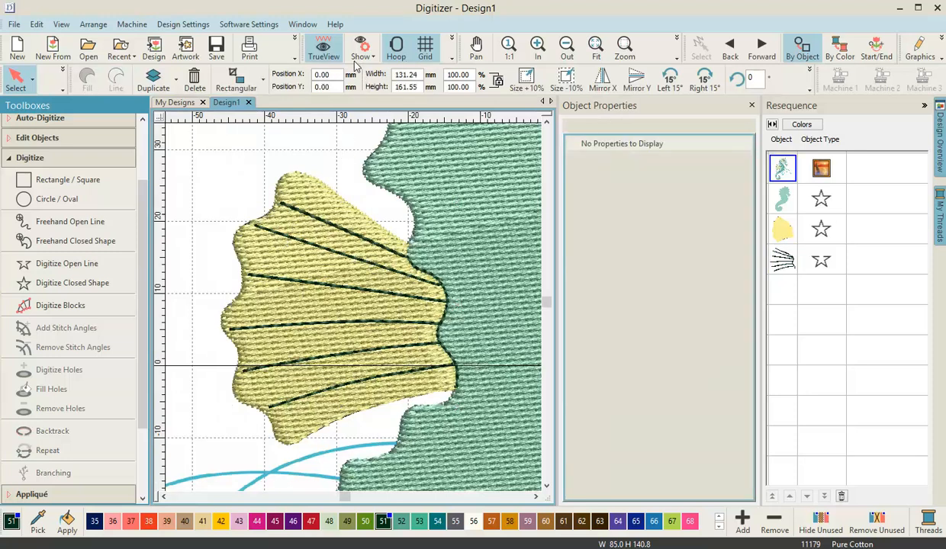
pyautogui.click(360, 57)
pyautogui.click(382, 70)
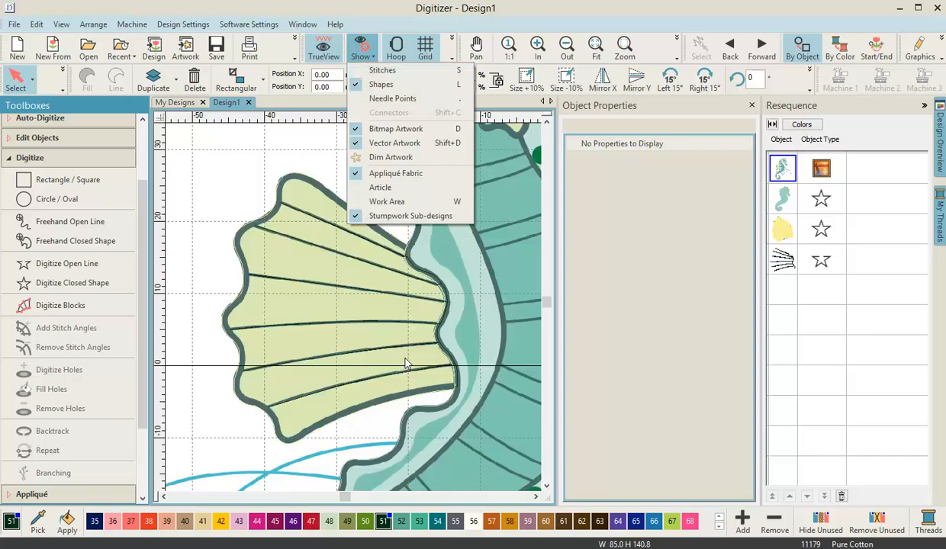
pyautogui.click(185, 162)
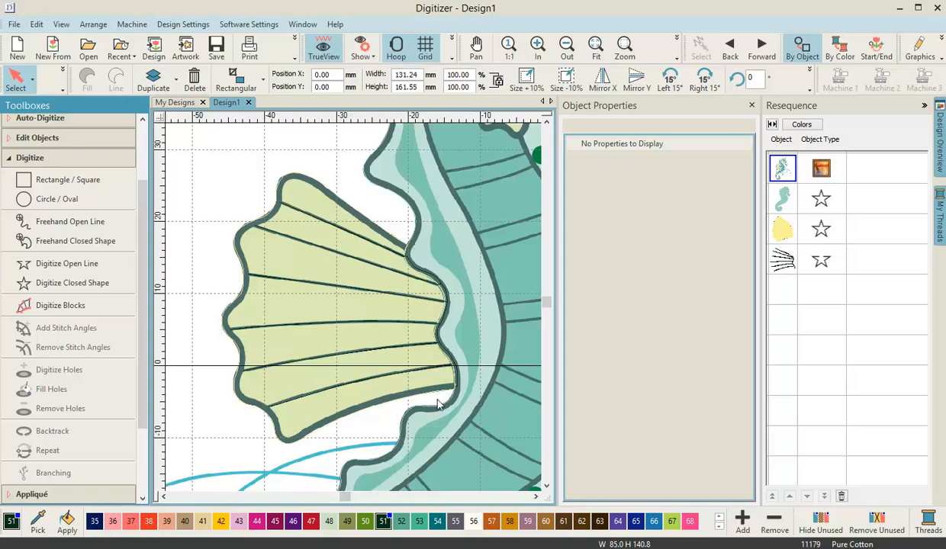
# - Start Digitize Blocks with a Satin fill in colour 51 at the inner end of the fin's lower border
pyautogui.scroll(5, 353, 309)
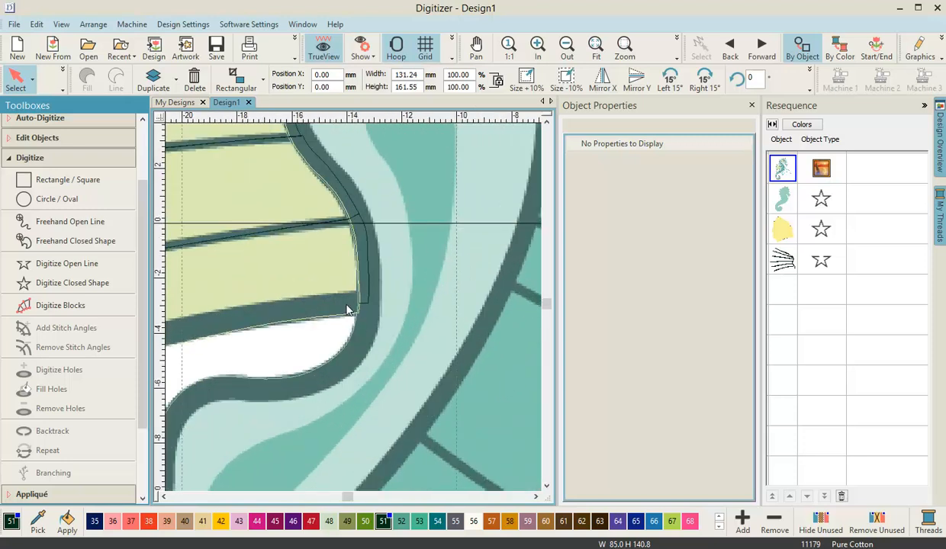
pyautogui.click(91, 306)
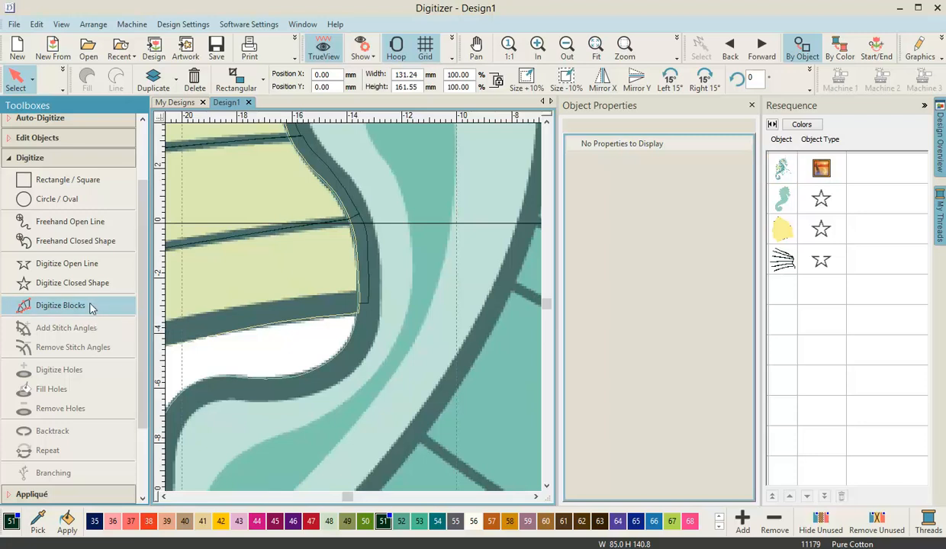
pyautogui.click(653, 327)
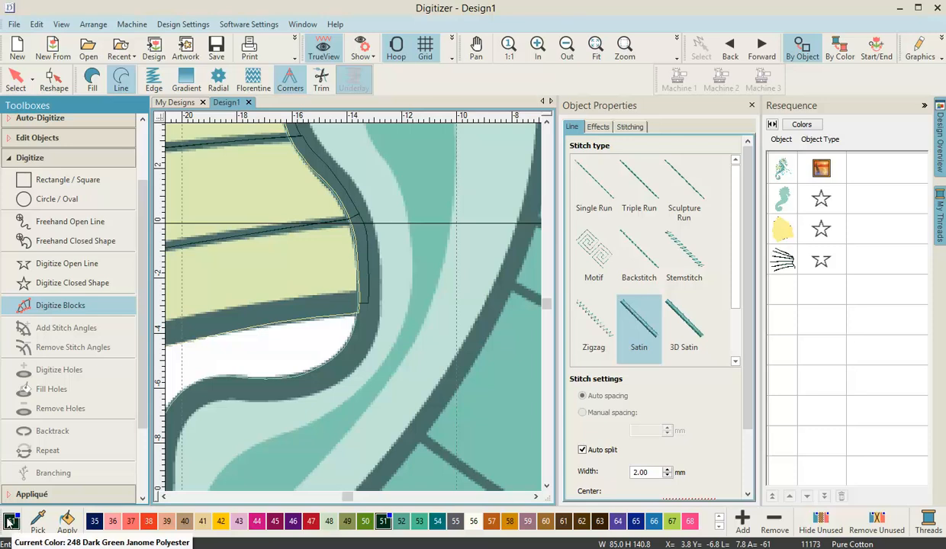
pyautogui.scroll(-1, 353, 313)
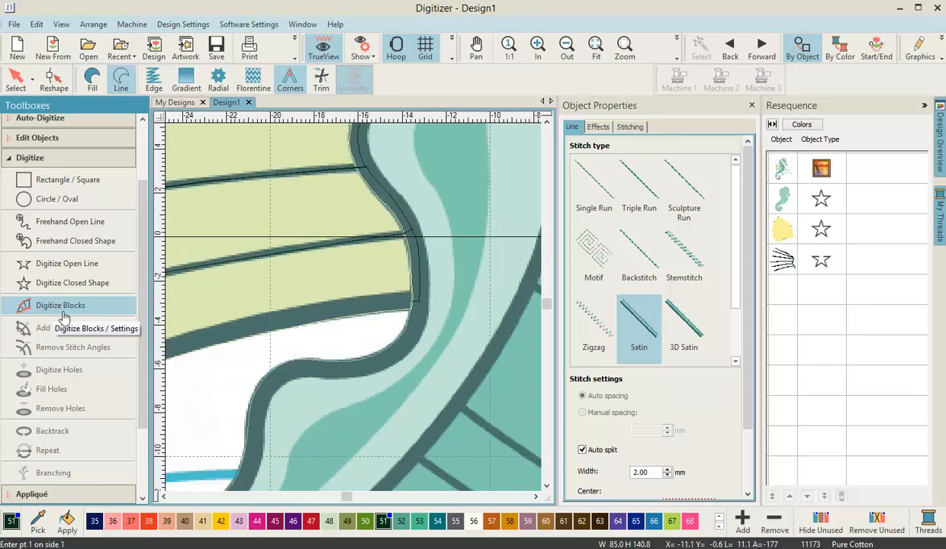
pyautogui.scroll(-5, 305, 341)
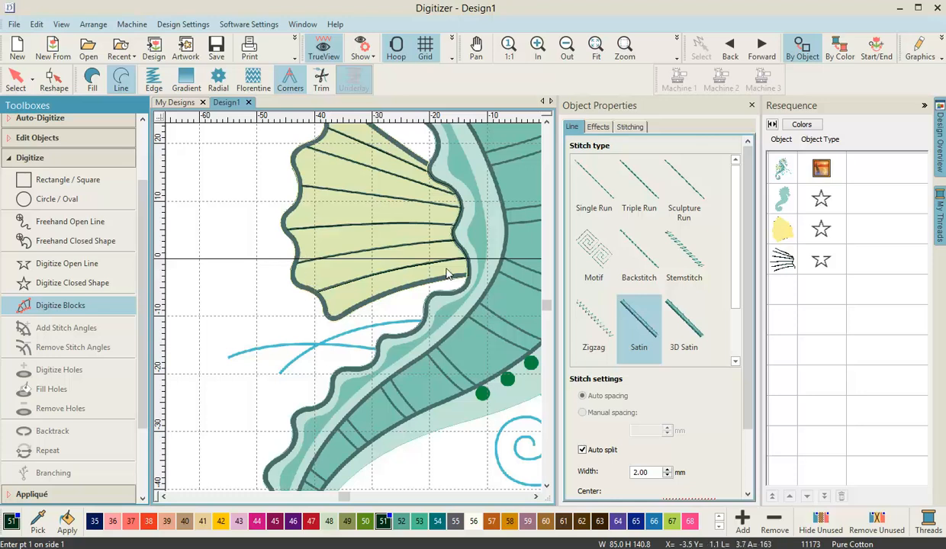
pyautogui.press('z')
pyautogui.scroll(6, 353, 312)
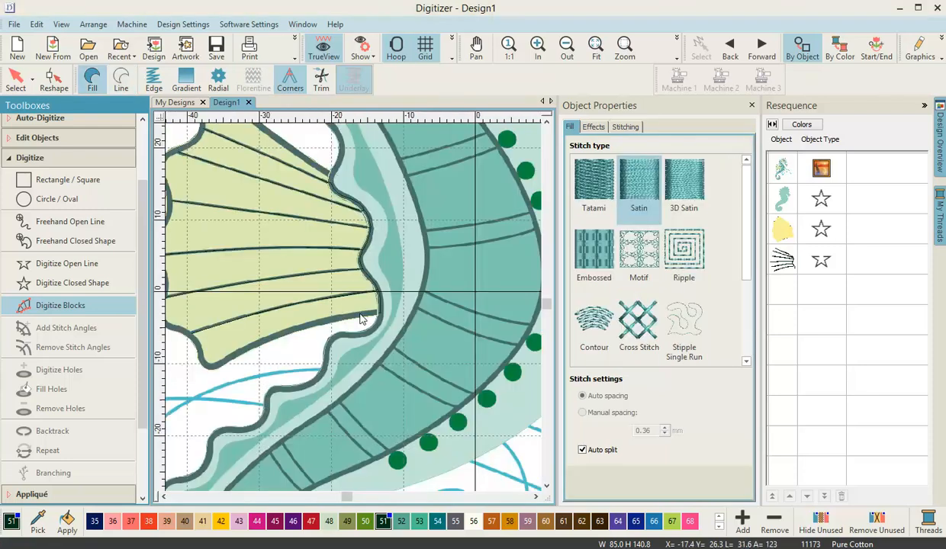
pyautogui.click(358, 326)
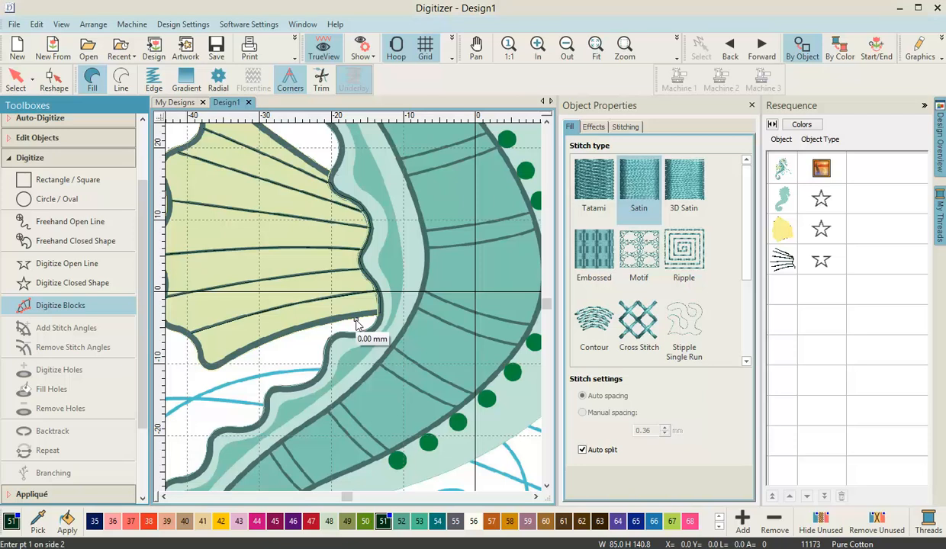
pyautogui.scroll(1, 355, 316)
pyautogui.click(374, 254)
# - Place the block's first five point pairs across the fin's lower border, from its inner end outward to about -17.5 mm on the horizontal ruler
pyautogui.scroll(3, 353, 312)
pyautogui.scroll(5, 353, 312)
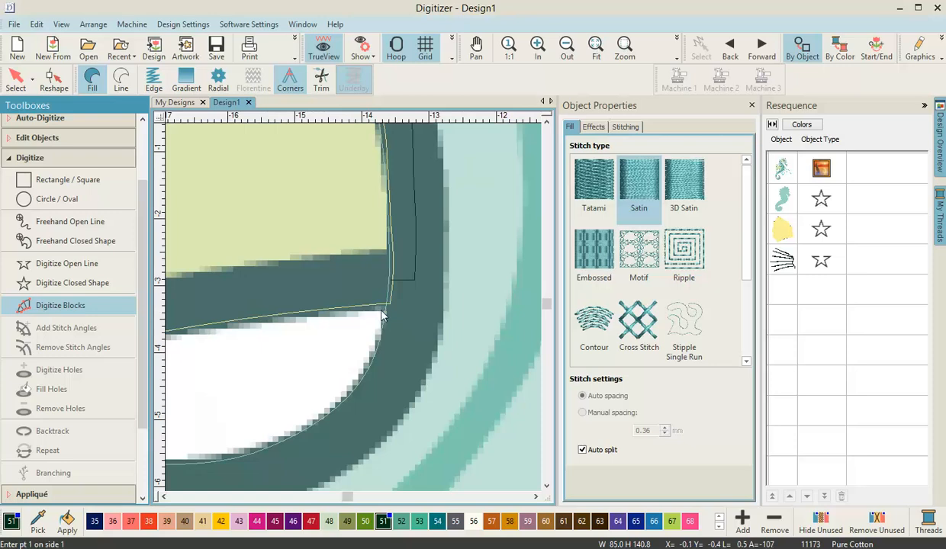
pyautogui.click(381, 314)
pyautogui.click(385, 253)
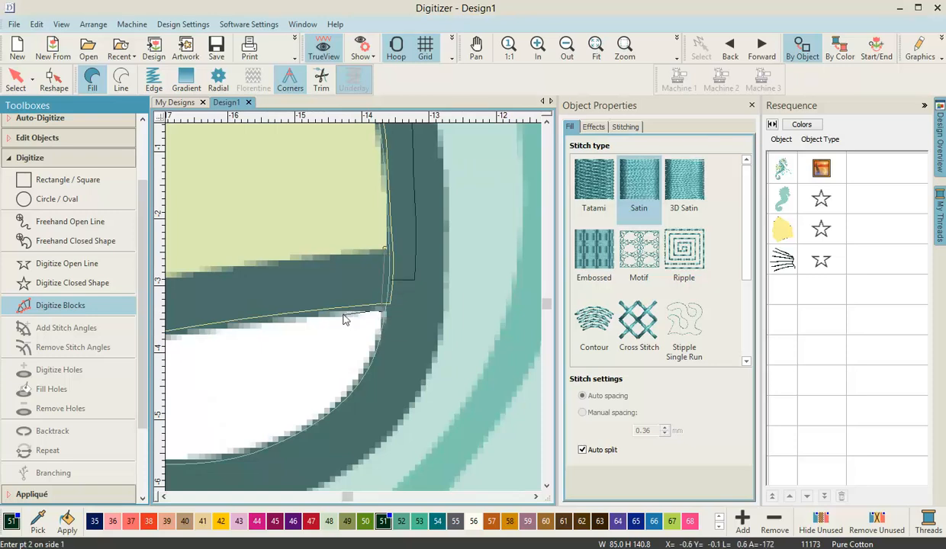
pyautogui.click(336, 251)
pyautogui.click(283, 317)
pyautogui.click(264, 261)
pyautogui.click(211, 331)
pyautogui.click(278, 281)
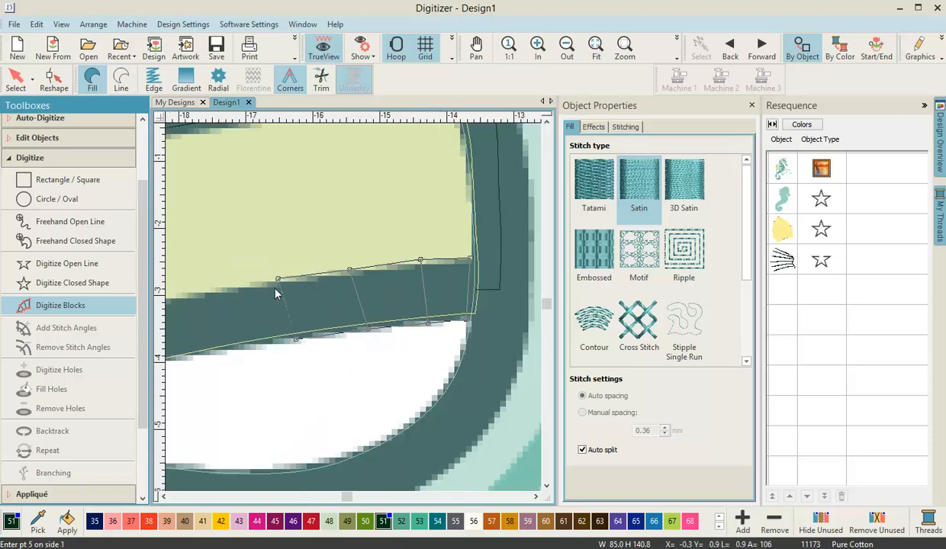
pyautogui.click(212, 292)
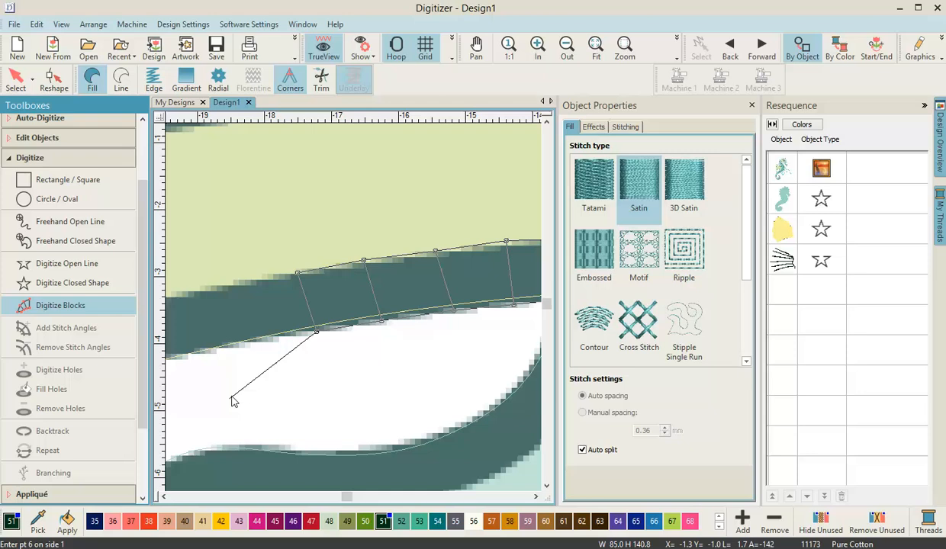
# - Continue the satin block along the lower border with point pairs six to nine, reaching about -22 mm on the horizontal ruler
pyautogui.click(259, 343)
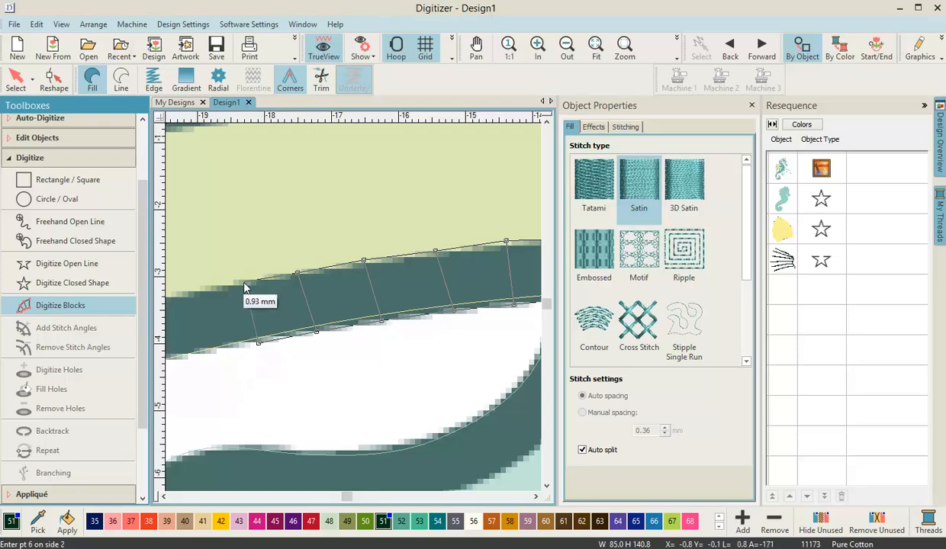
pyautogui.click(244, 288)
pyautogui.click(242, 271)
pyautogui.click(248, 336)
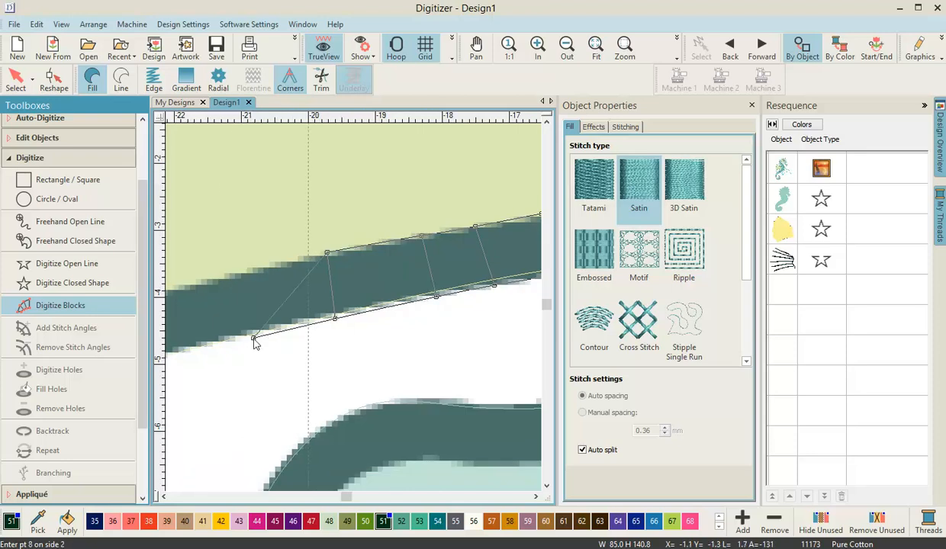
pyautogui.click(244, 295)
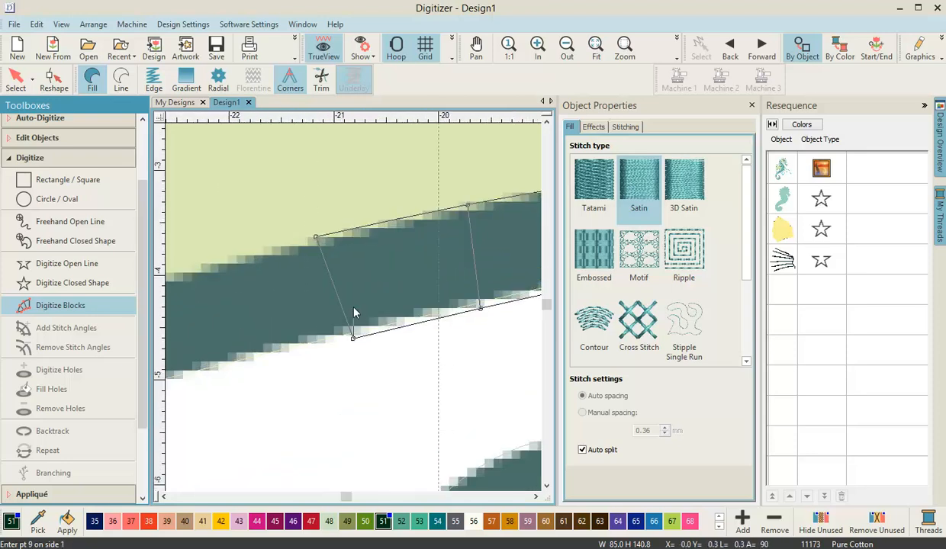
pyautogui.scroll(1, 353, 312)
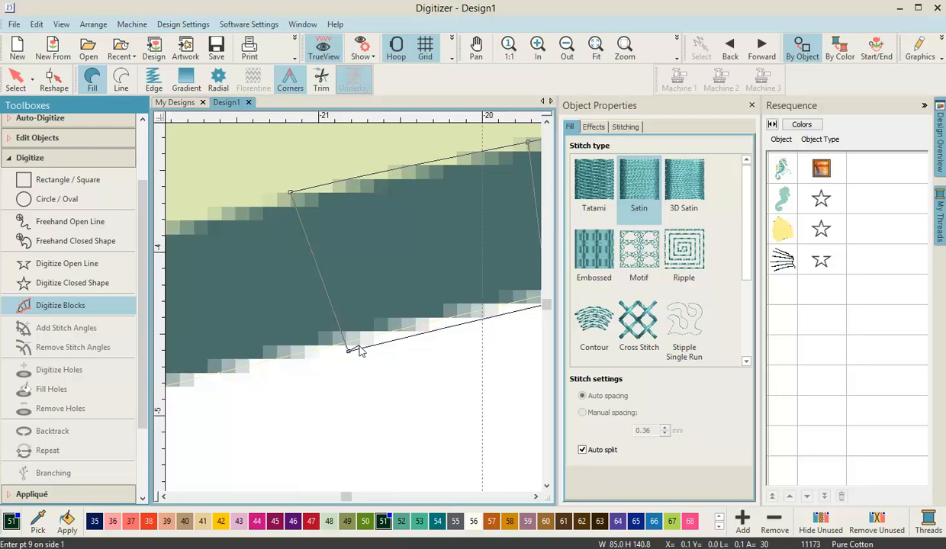
pyautogui.click(208, 385)
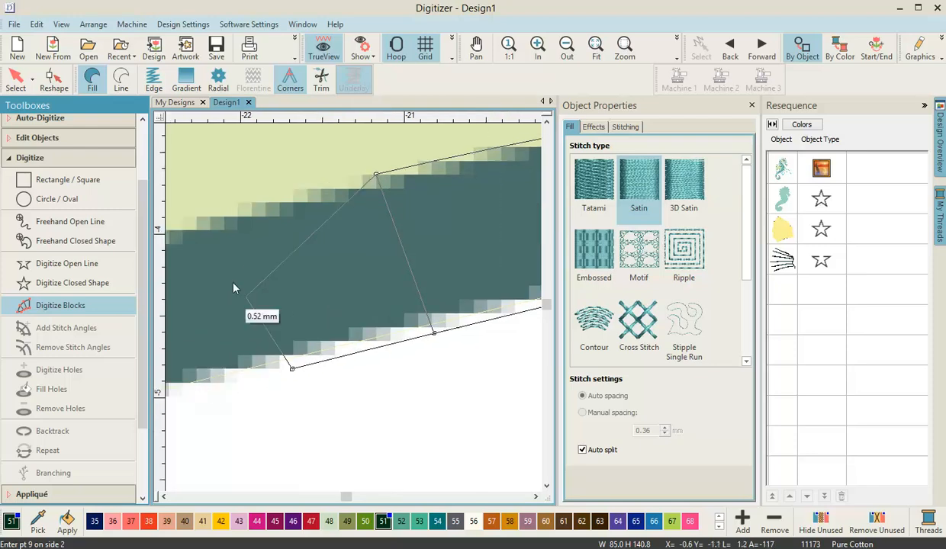
pyautogui.click(259, 200)
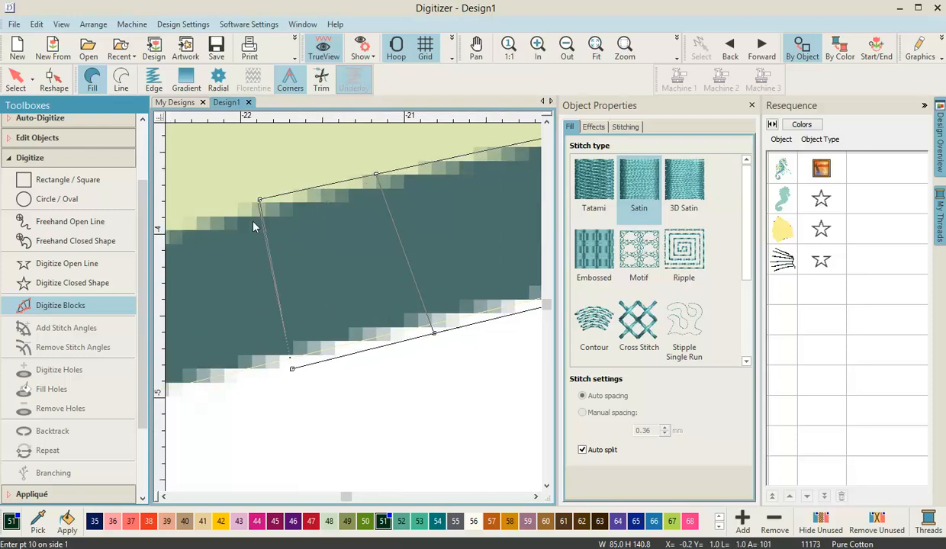
# - Extend the satin block along the lower border with point pairs ten to thirteen, reaching about -25 mm on the horizontal ruler
pyautogui.click(230, 376)
pyautogui.click(218, 213)
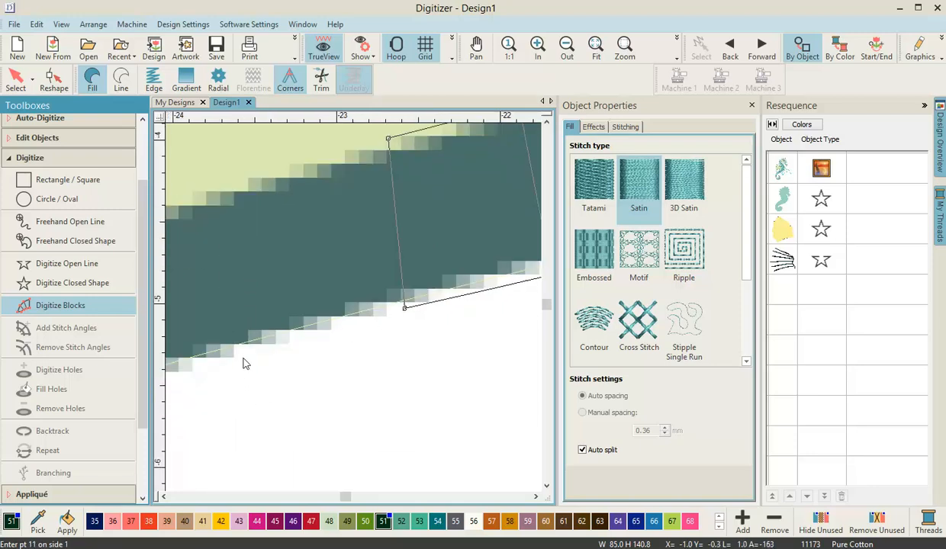
pyautogui.click(242, 348)
pyautogui.click(226, 187)
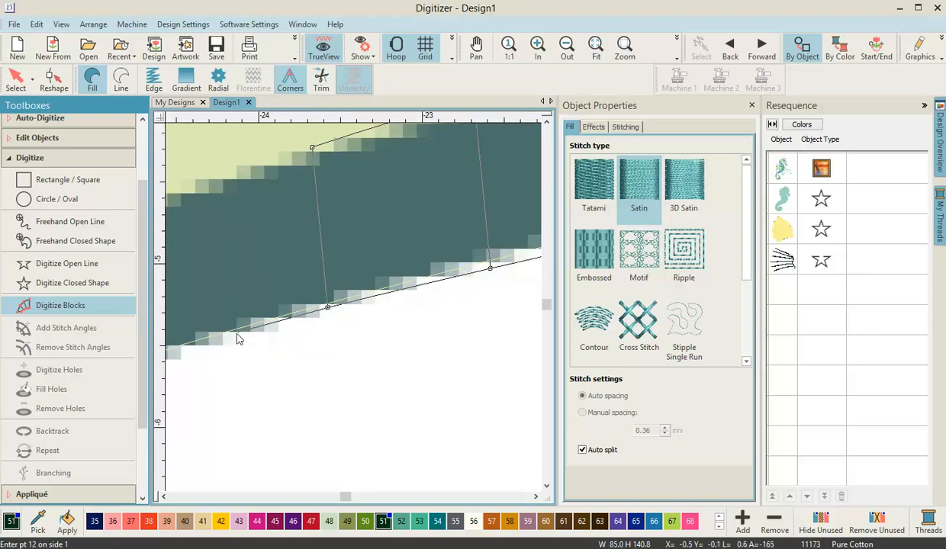
pyautogui.click(236, 336)
pyautogui.click(207, 173)
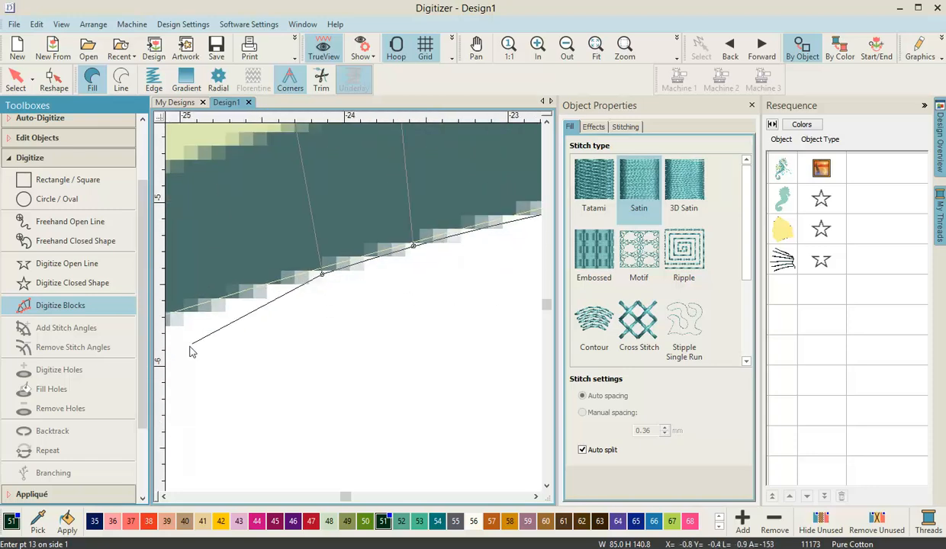
pyautogui.click(296, 347)
pyautogui.click(256, 196)
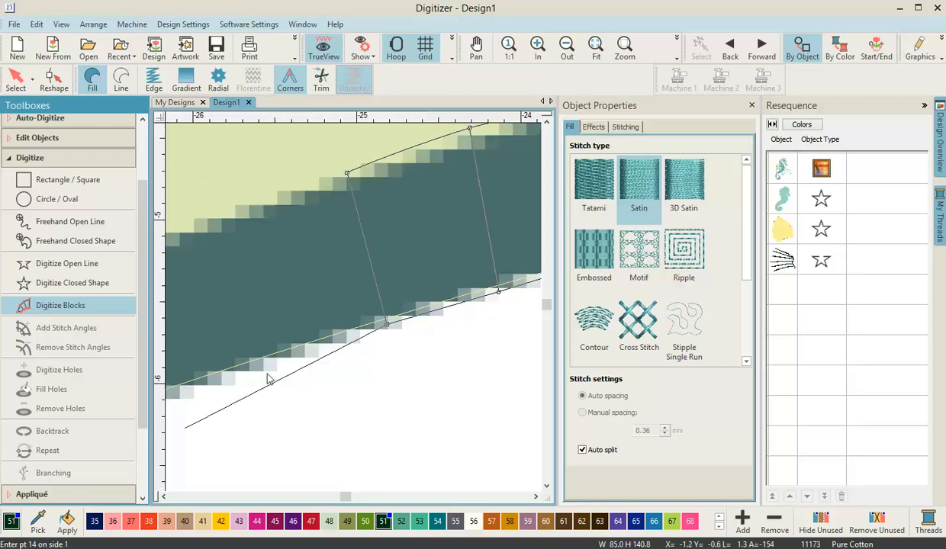
# - Continue the satin block along the fin's lower border with point pairs 14 to 18, reaching about -29 mm on the horizontal ruler
pyautogui.click(303, 315)
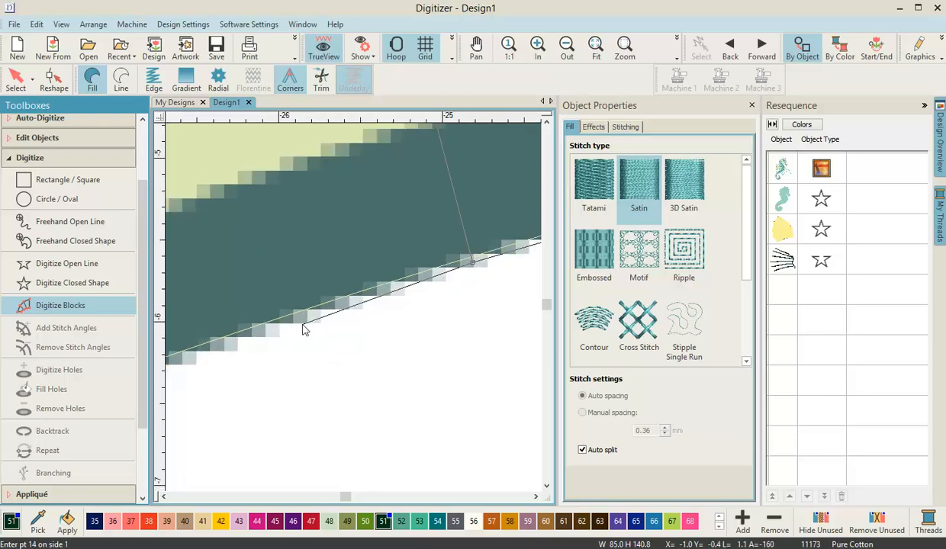
pyautogui.click(255, 166)
pyautogui.click(268, 384)
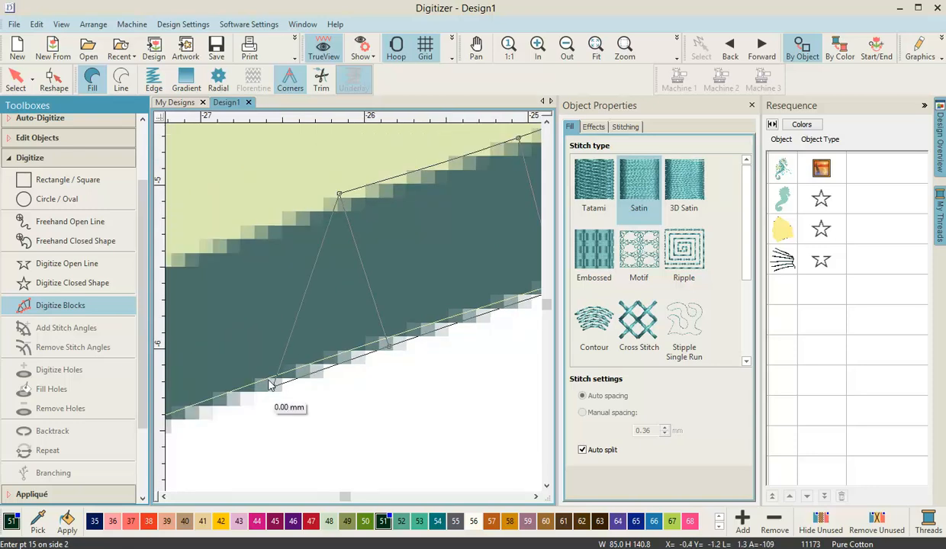
pyautogui.click(224, 236)
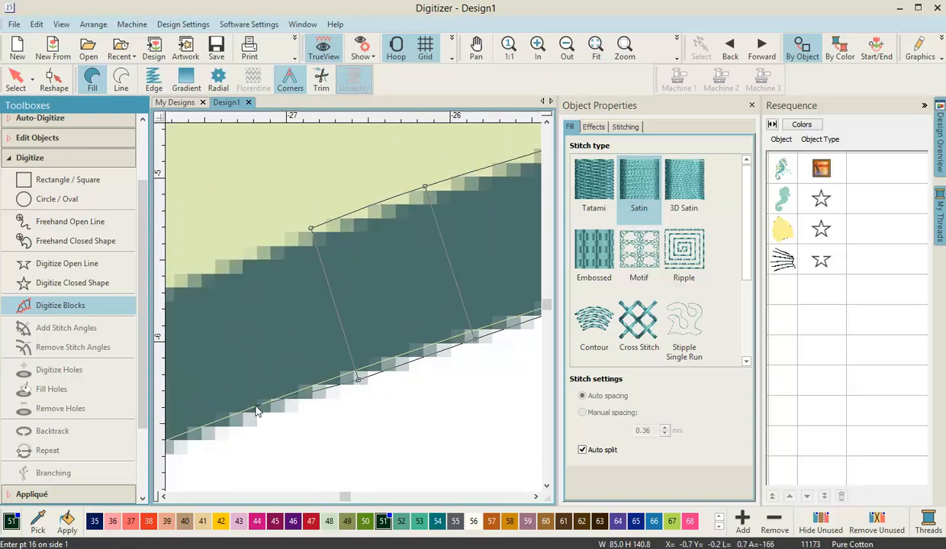
pyautogui.click(246, 419)
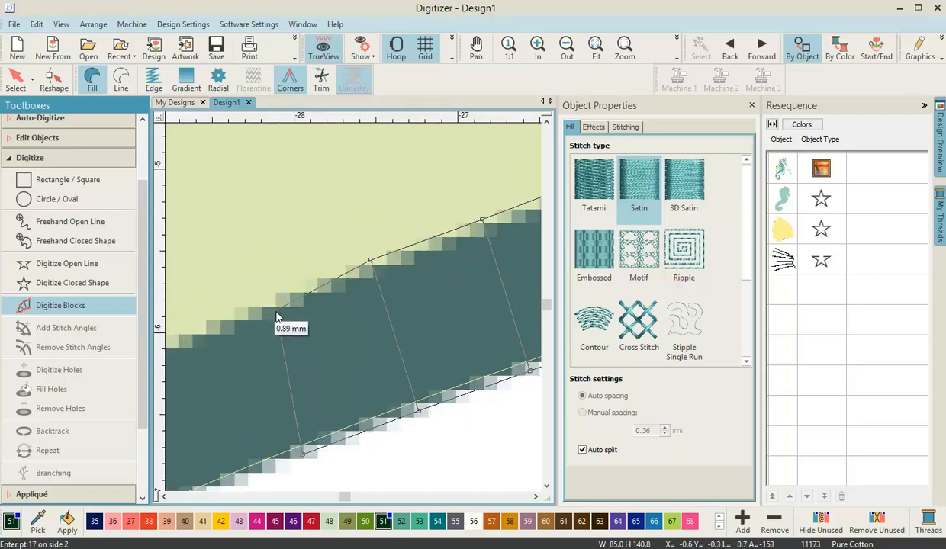
pyautogui.click(252, 307)
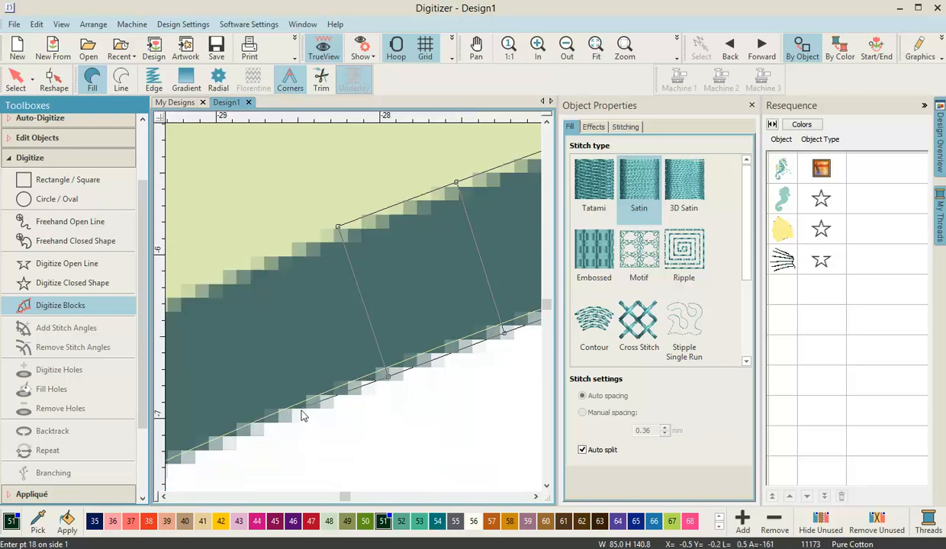
pyautogui.click(294, 416)
pyautogui.click(235, 273)
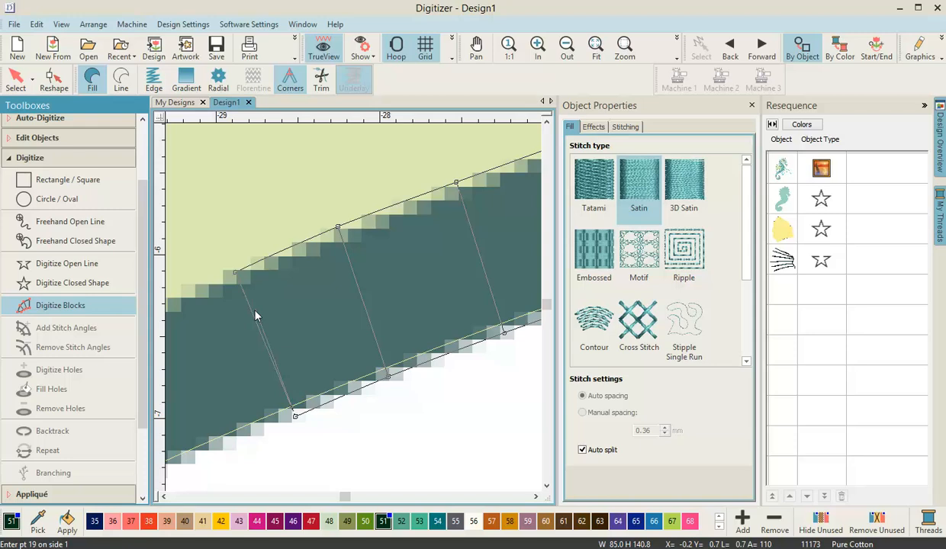
# - Extend the satin block along the lower border with point pairs 19 to 22, reaching about -33 mm on the horizontal ruler
pyautogui.click(269, 373)
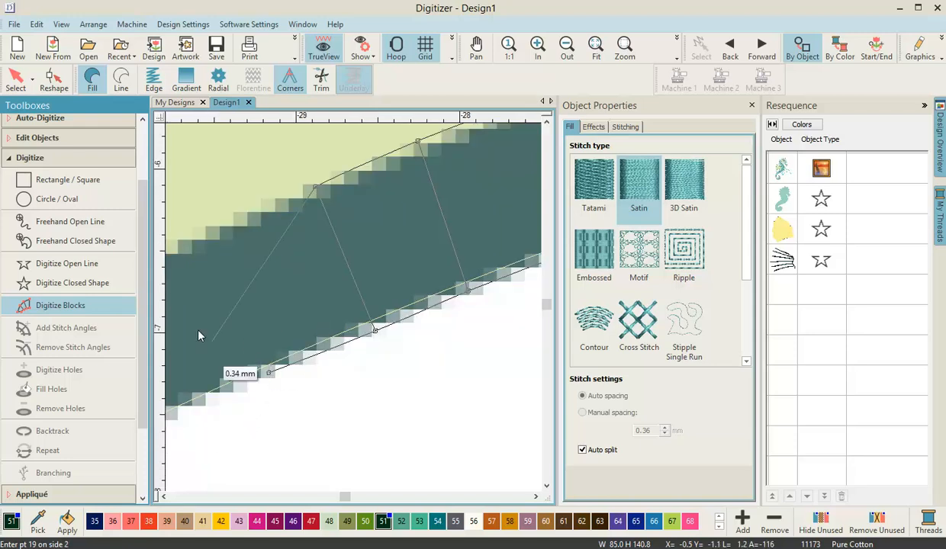
pyautogui.click(206, 229)
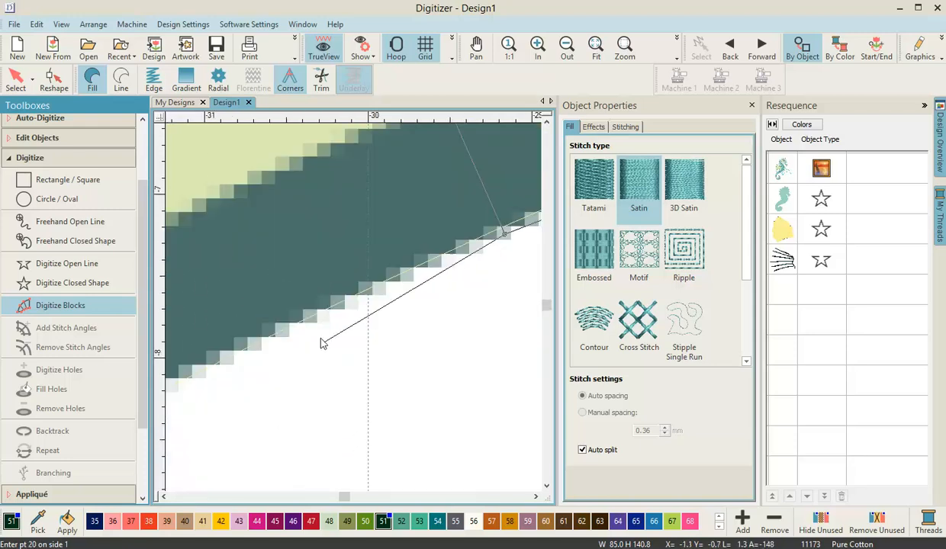
pyautogui.click(297, 328)
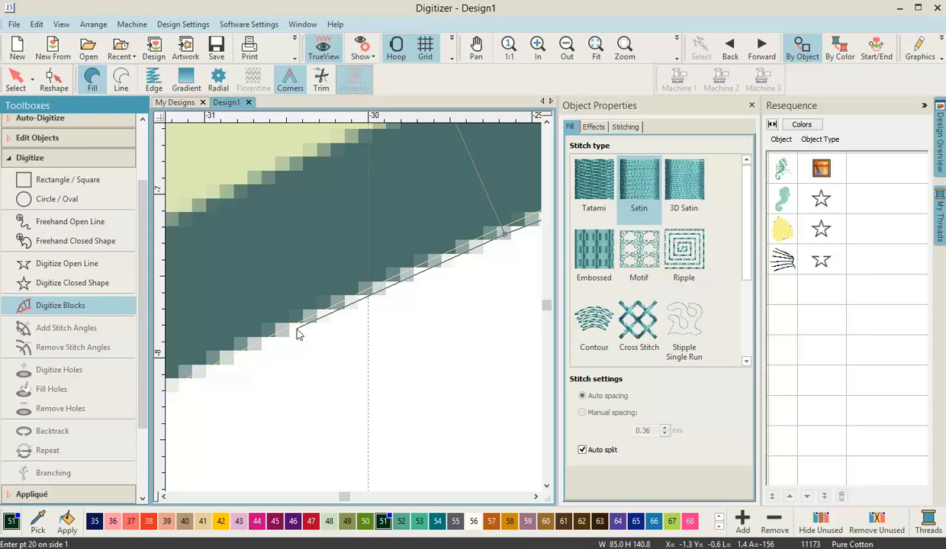
pyautogui.click(232, 179)
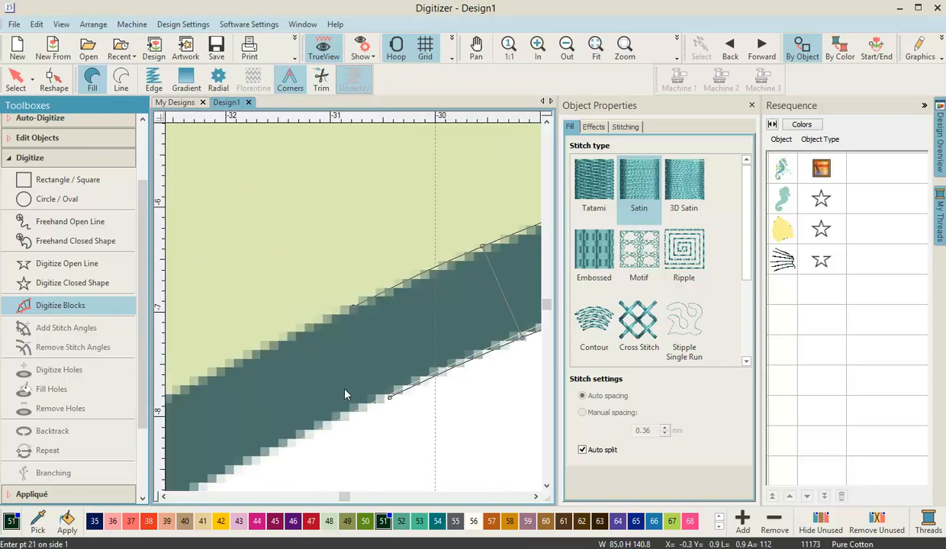
pyautogui.click(282, 455)
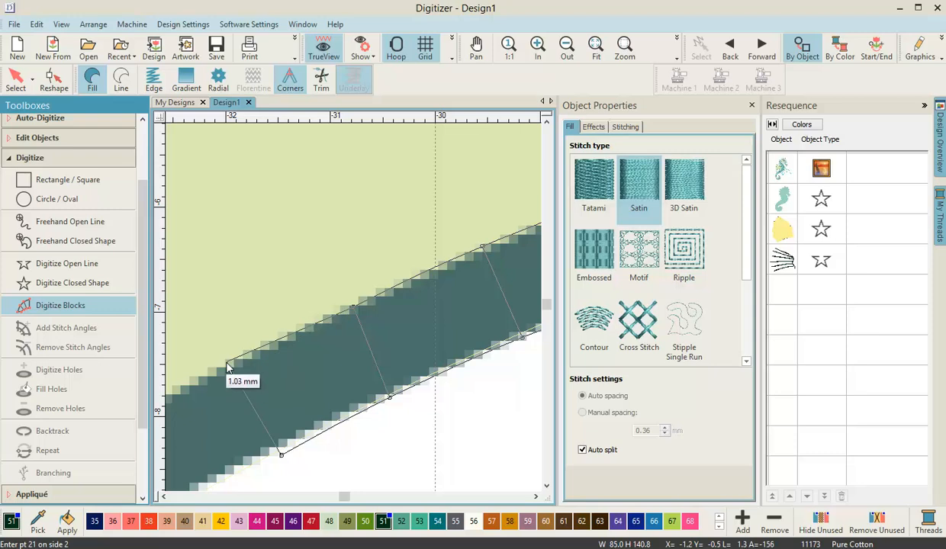
pyautogui.click(226, 362)
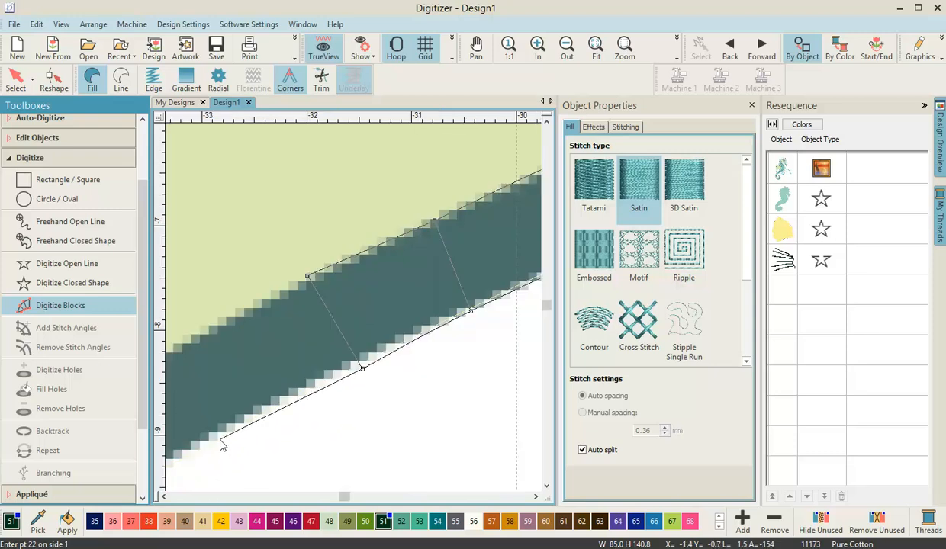
pyautogui.click(220, 445)
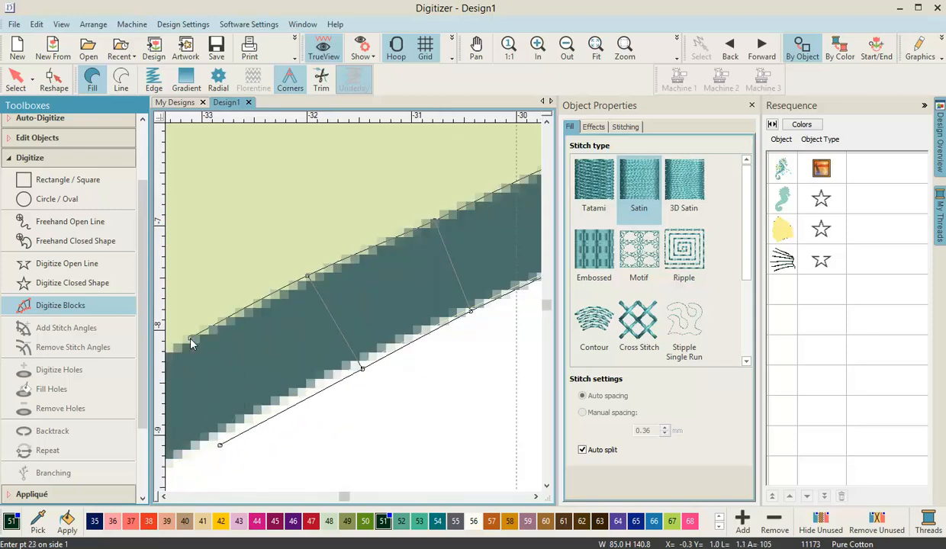
pyautogui.click(191, 339)
# - Place point pairs 23 to 25 up to the start of the fin's rounded outer corner, at about -36 mm on the horizontal ruler
pyautogui.click(315, 344)
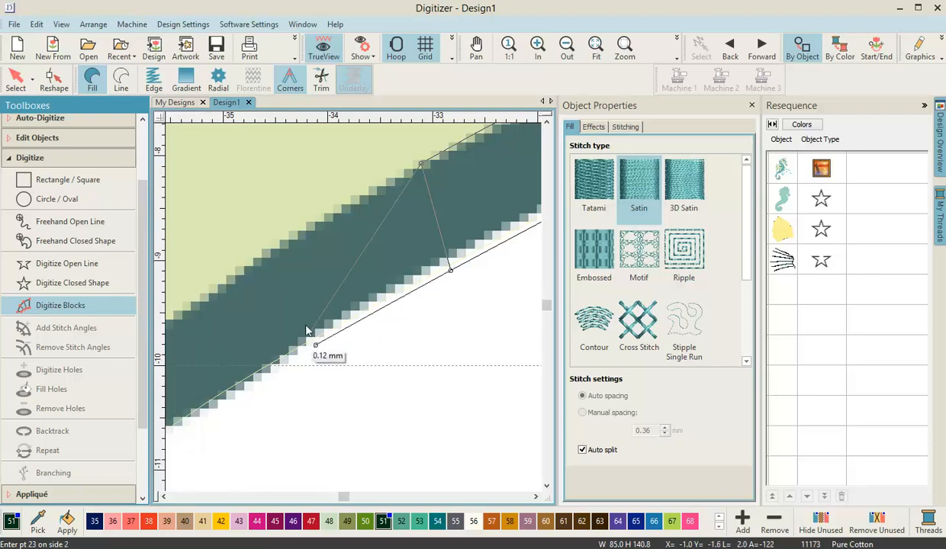
pyautogui.click(253, 264)
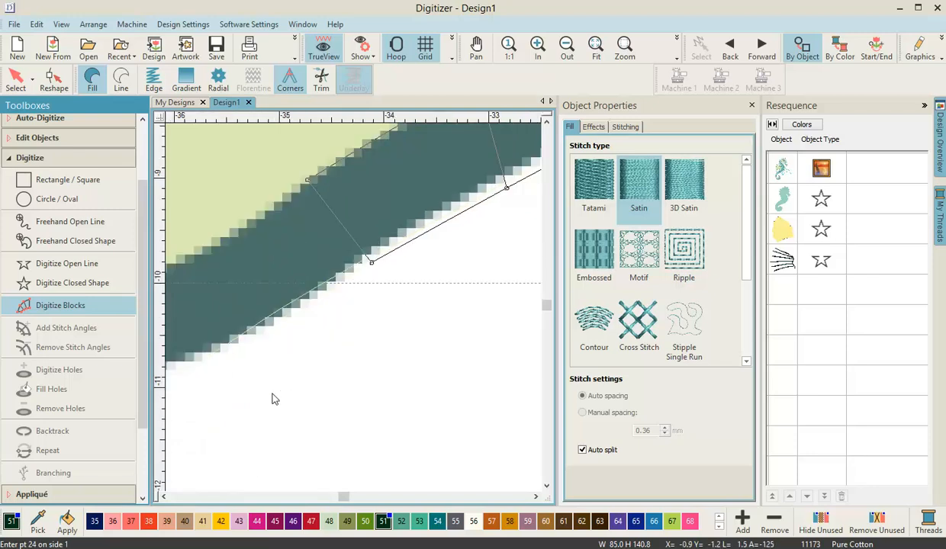
pyautogui.click(263, 331)
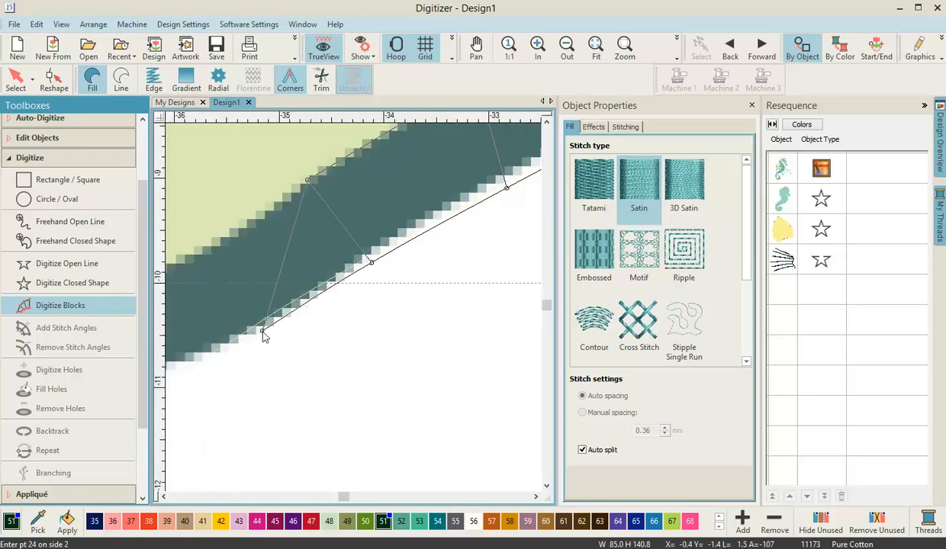
pyautogui.click(209, 242)
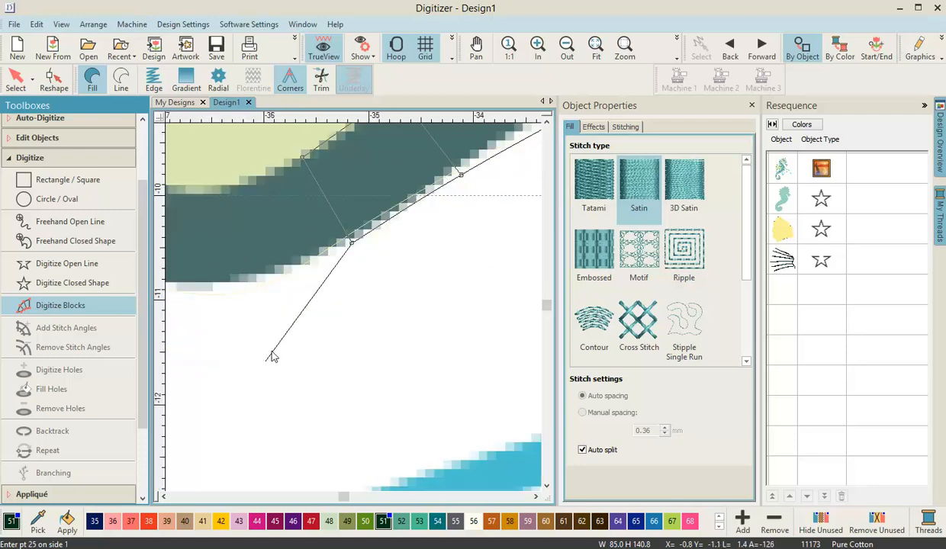
pyautogui.click(282, 281)
pyautogui.click(312, 260)
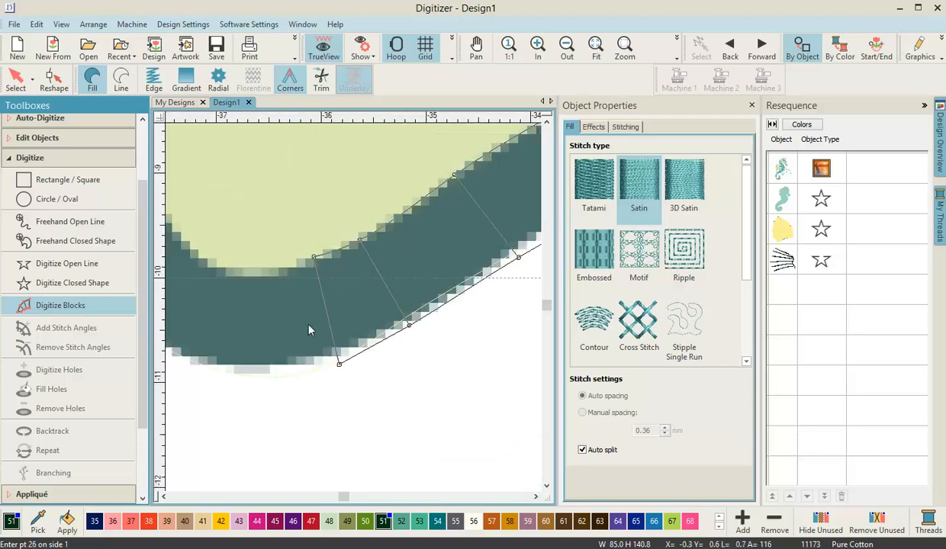
# - Carry the satin block around the bottom of the rounded corner with closely spaced point pairs 26 to 30, fanning the stitch angles
pyautogui.click(284, 385)
pyautogui.click(276, 268)
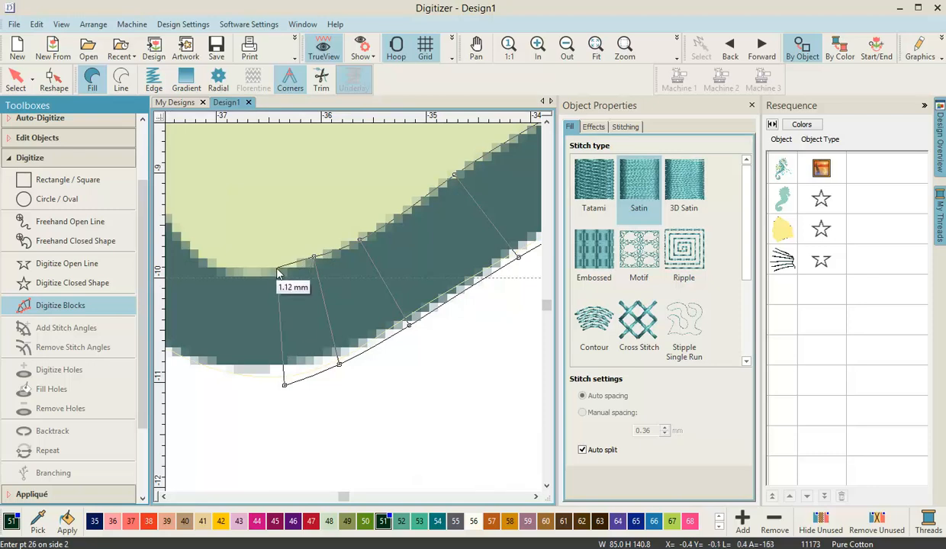
pyautogui.click(246, 386)
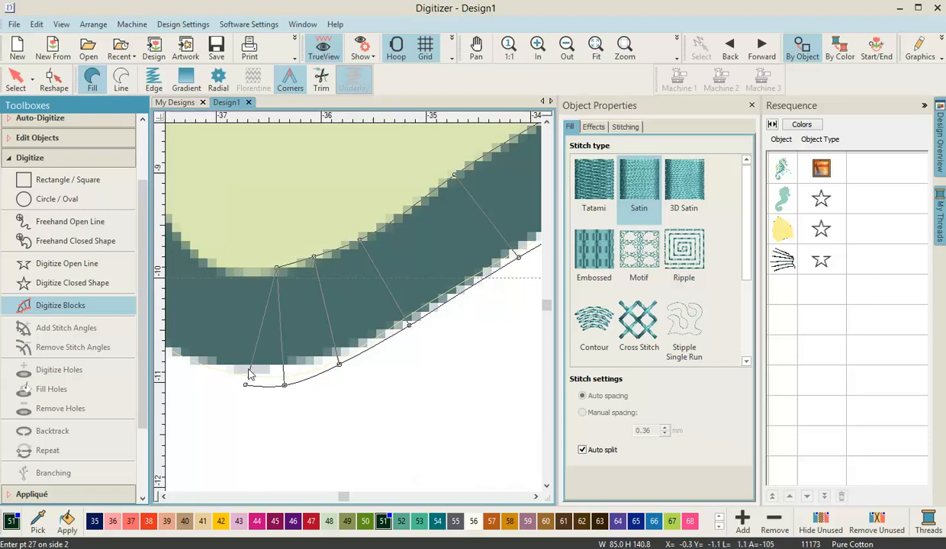
pyautogui.click(248, 270)
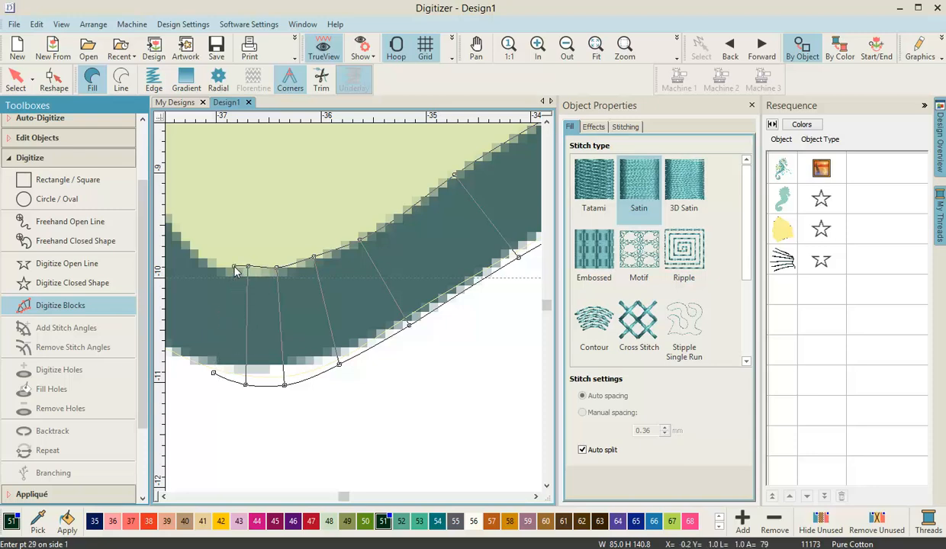
pyautogui.press('c')
pyautogui.click(257, 350)
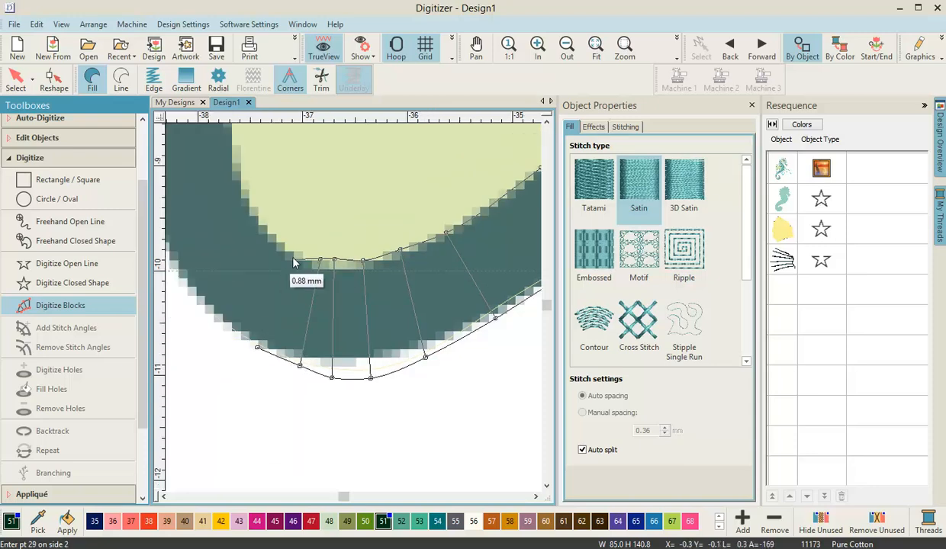
pyautogui.click(300, 250)
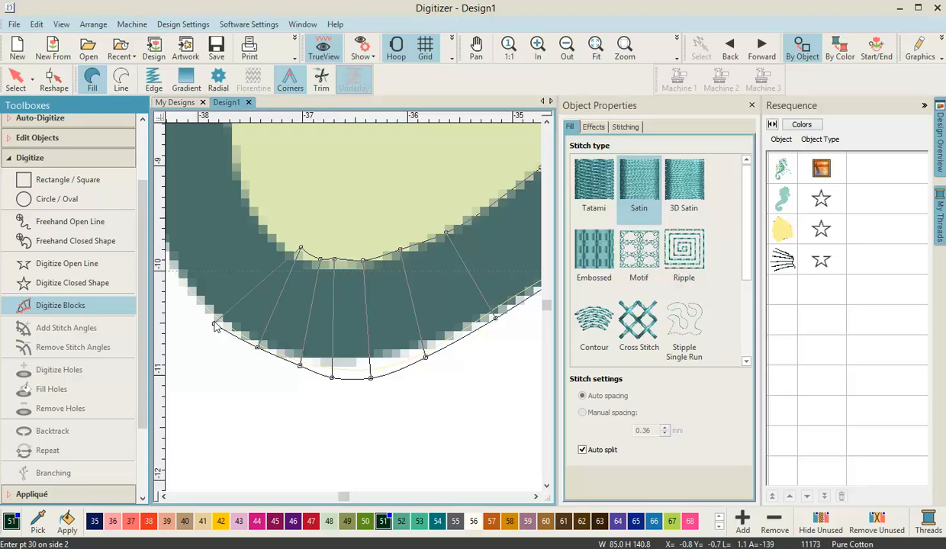
pyautogui.click(272, 235)
pyautogui.press('c')
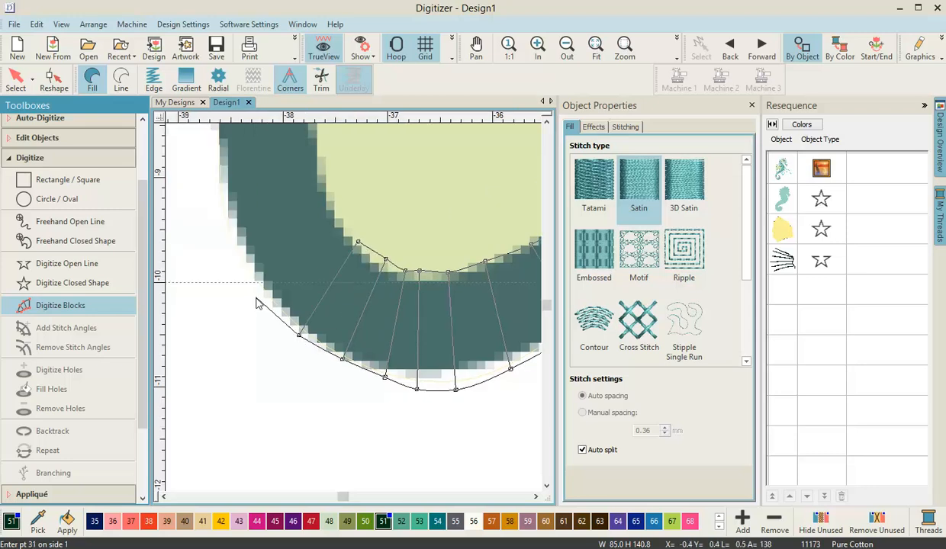
# - Turn the satin block up into the fin's outer border with point pairs 31 to 34, reaching about -9 mm on the vertical ruler
pyautogui.click(259, 292)
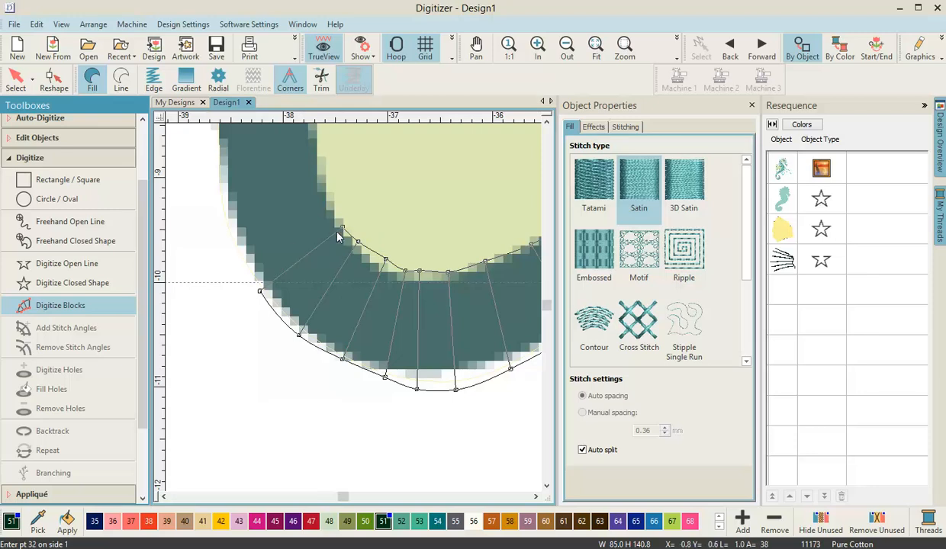
pyautogui.click(229, 245)
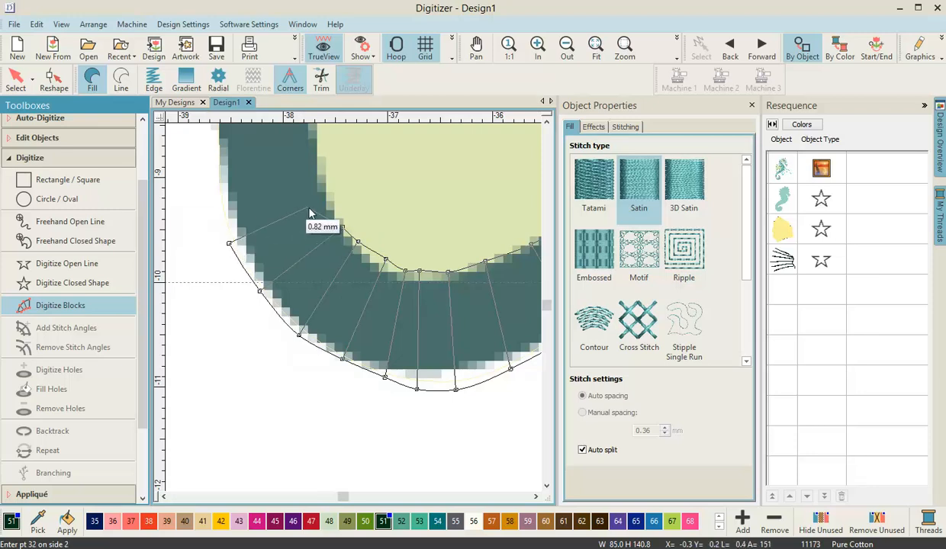
pyautogui.click(332, 208)
pyautogui.click(217, 195)
pyautogui.click(330, 195)
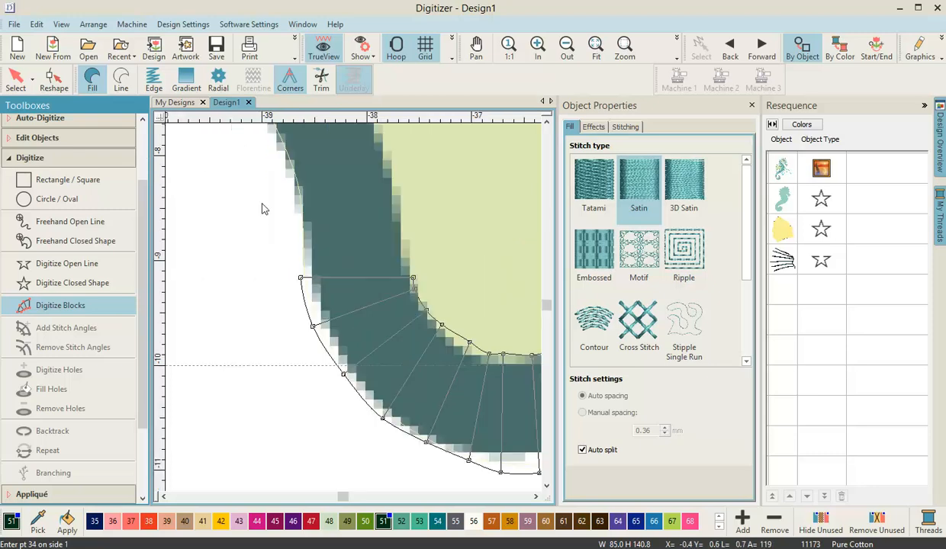
pyautogui.click(299, 241)
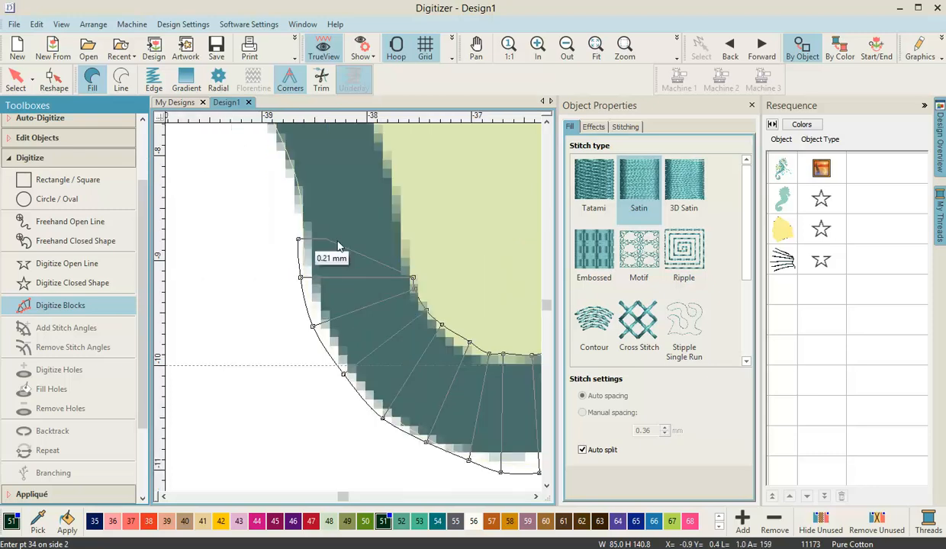
pyautogui.click(409, 241)
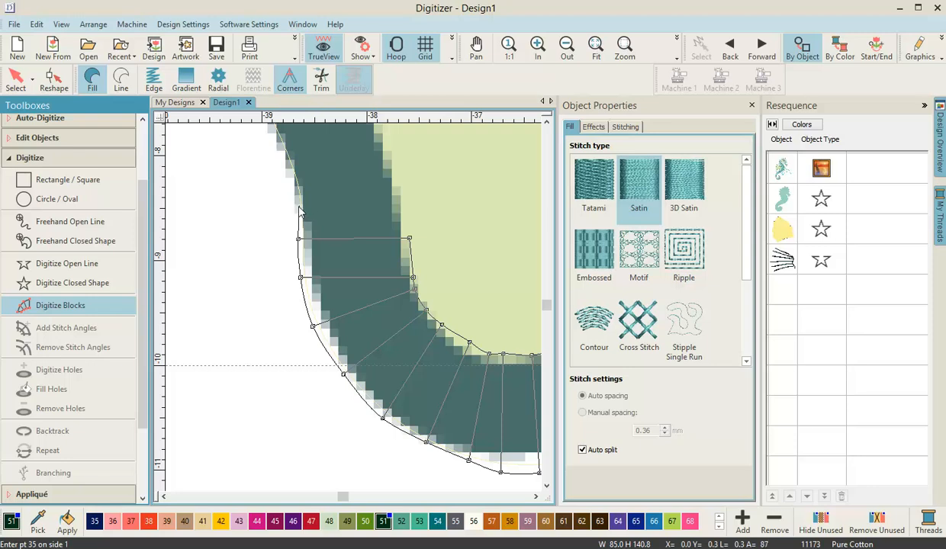
# - Continue the satin block up the fin's outer border with point pairs 35 to 40, reaching about -6.5 mm on the vertical ruler
pyautogui.click(400, 201)
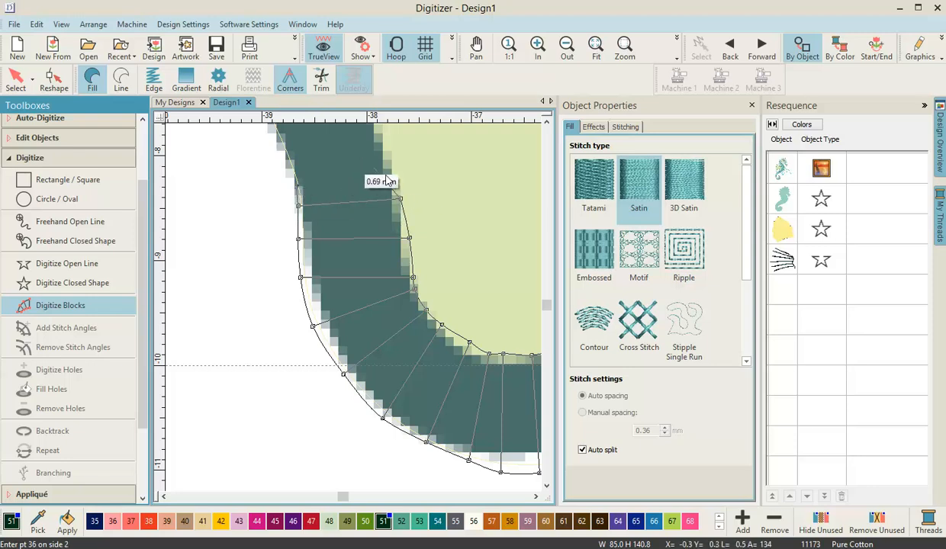
pyautogui.click(396, 155)
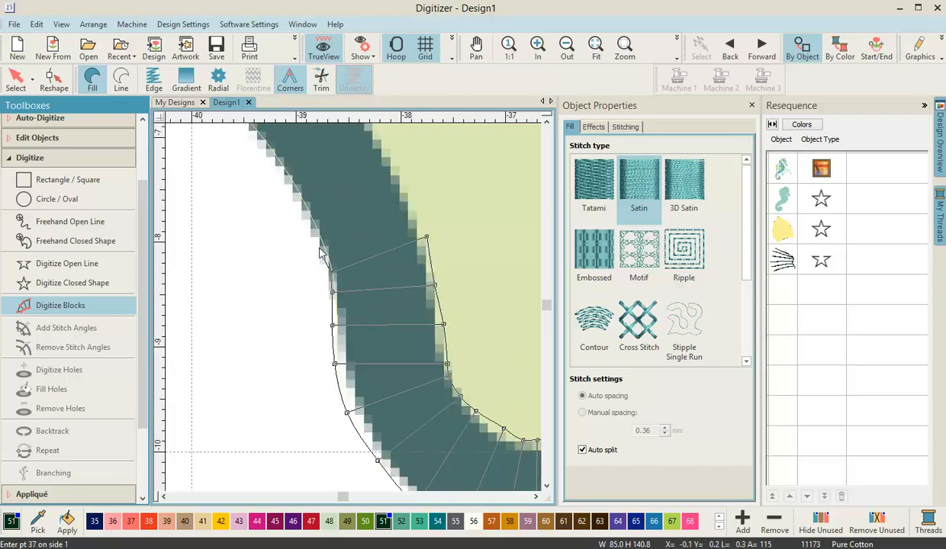
pyautogui.click(411, 202)
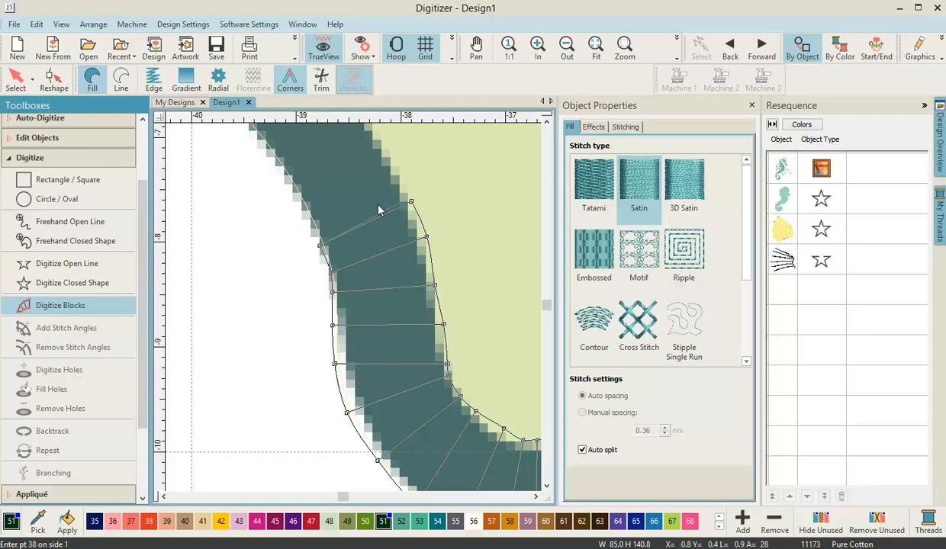
pyautogui.click(303, 211)
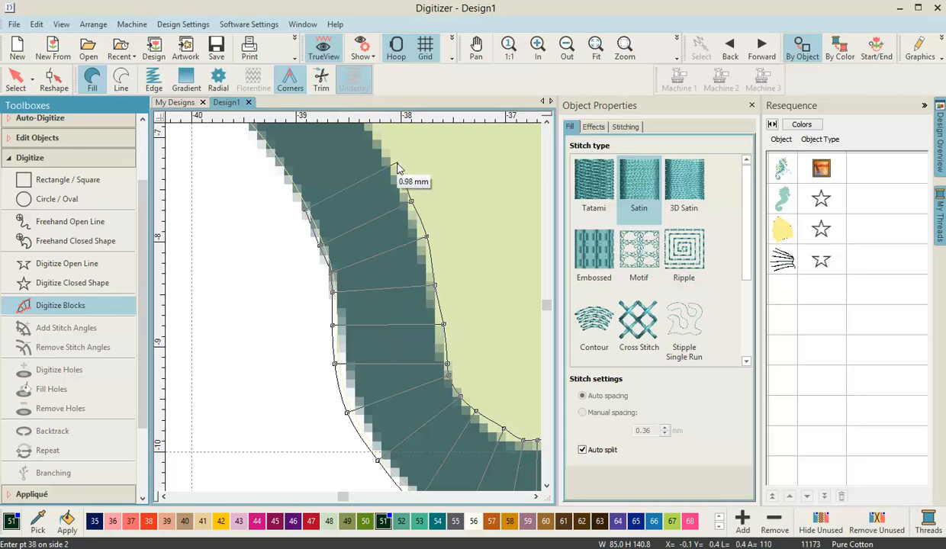
pyautogui.click(276, 334)
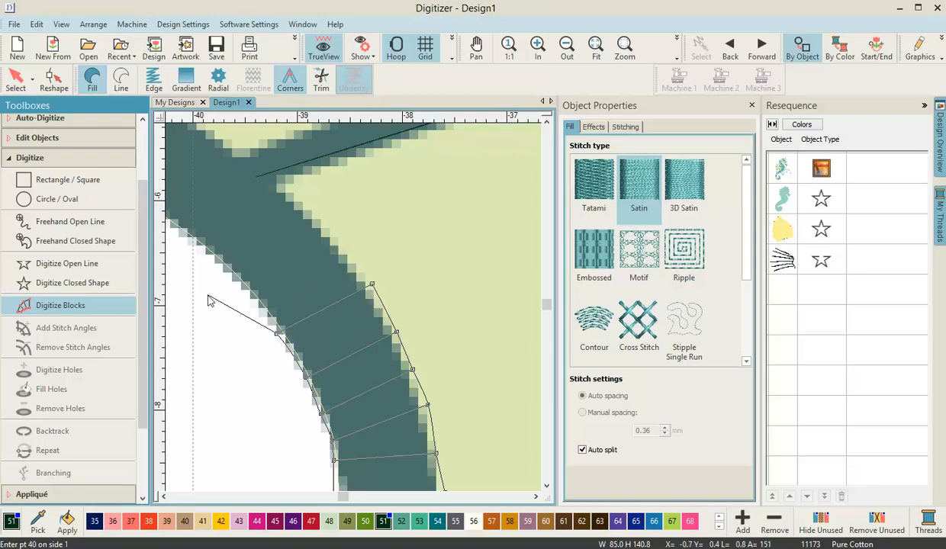
pyautogui.click(241, 285)
pyautogui.click(324, 230)
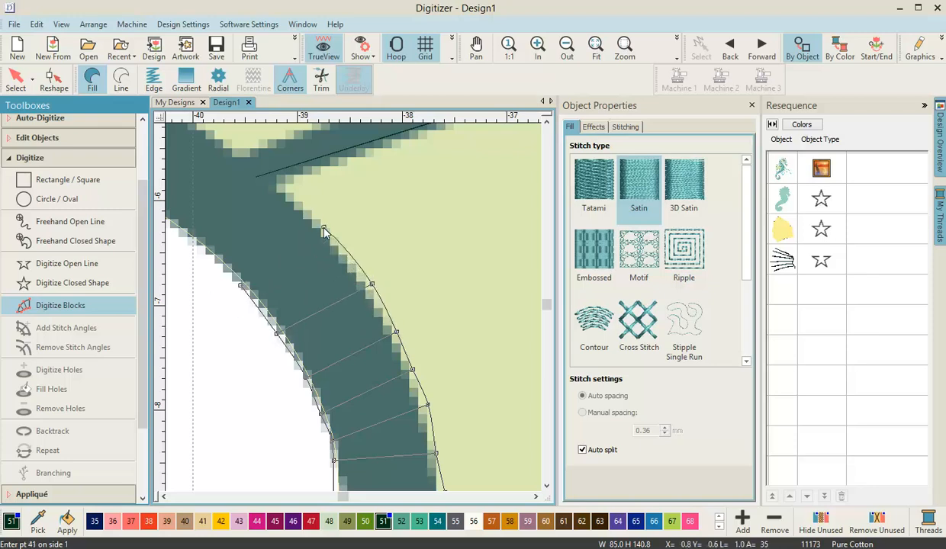
# - Extend the satin block along the fin's outer border past the ray junction with point pairs 41 to 45, reaching about -42 mm on the horizontal ruler
pyautogui.click(206, 254)
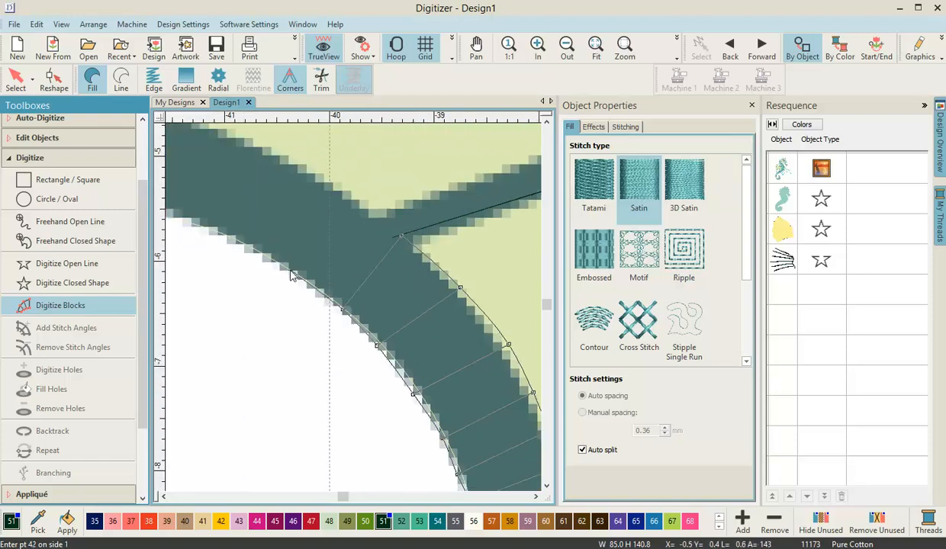
pyautogui.click(285, 271)
pyautogui.click(346, 192)
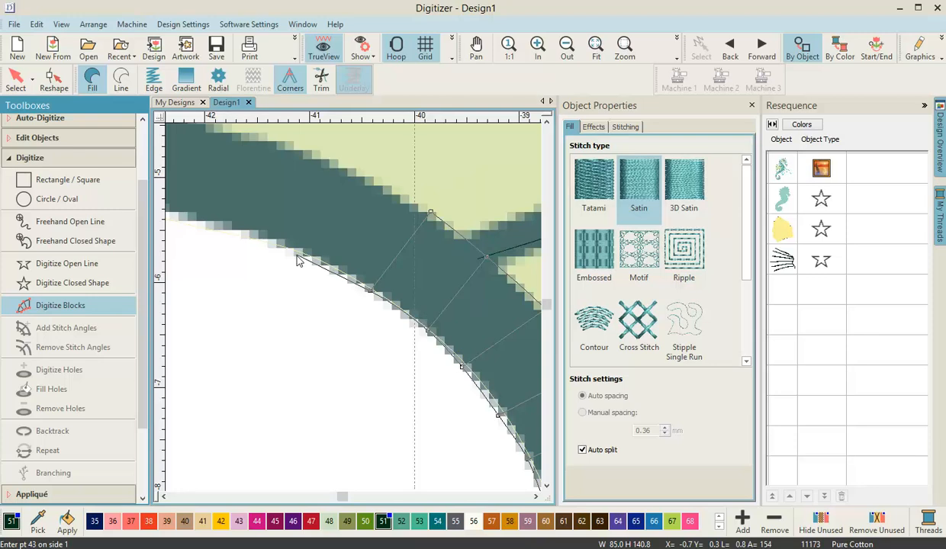
pyautogui.click(296, 255)
pyautogui.click(350, 170)
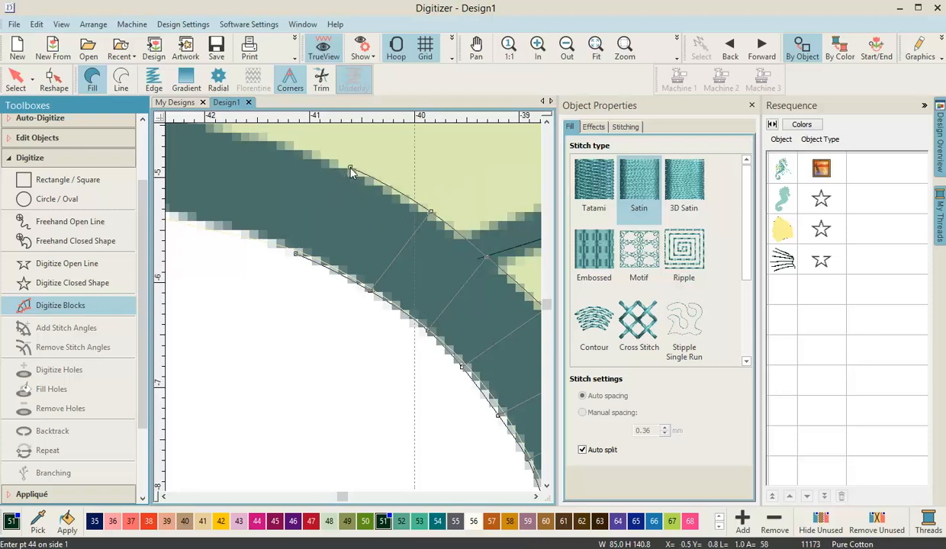
pyautogui.click(284, 266)
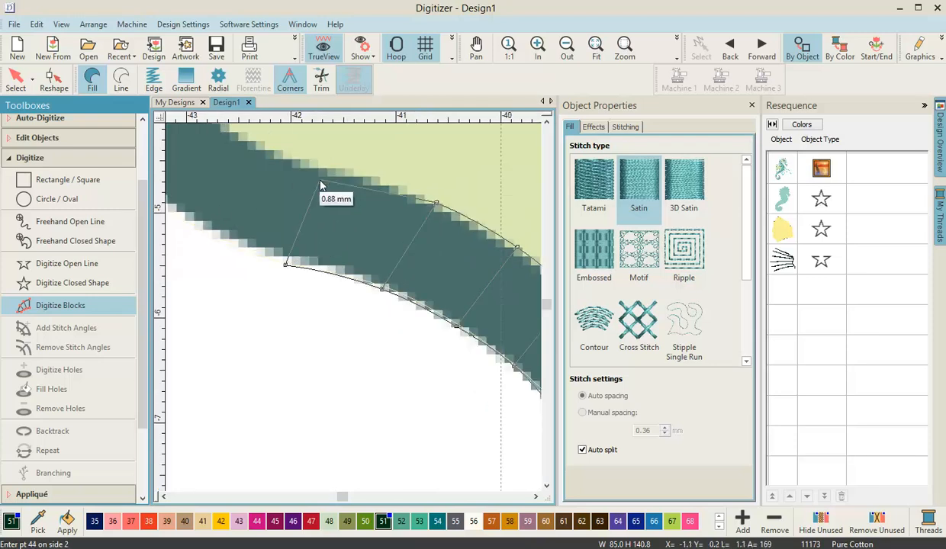
pyautogui.click(337, 168)
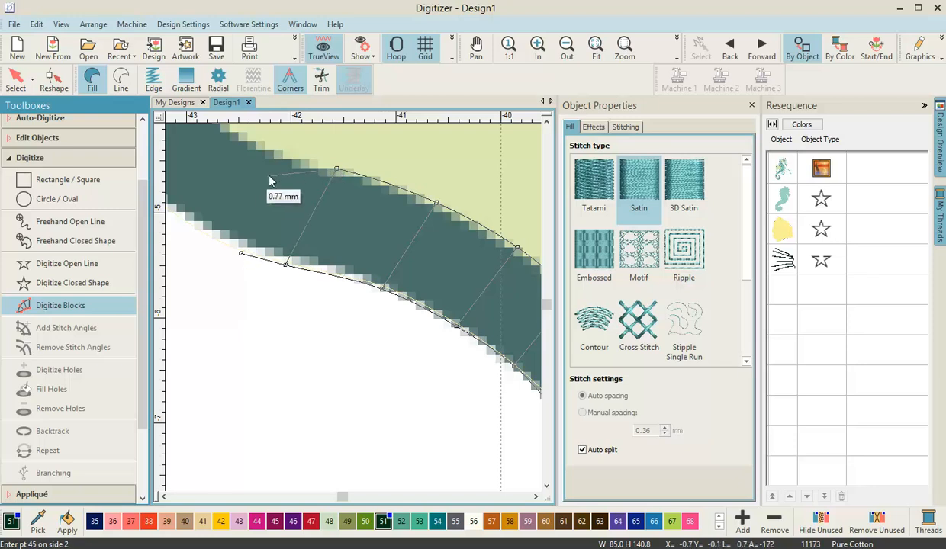
pyautogui.click(292, 158)
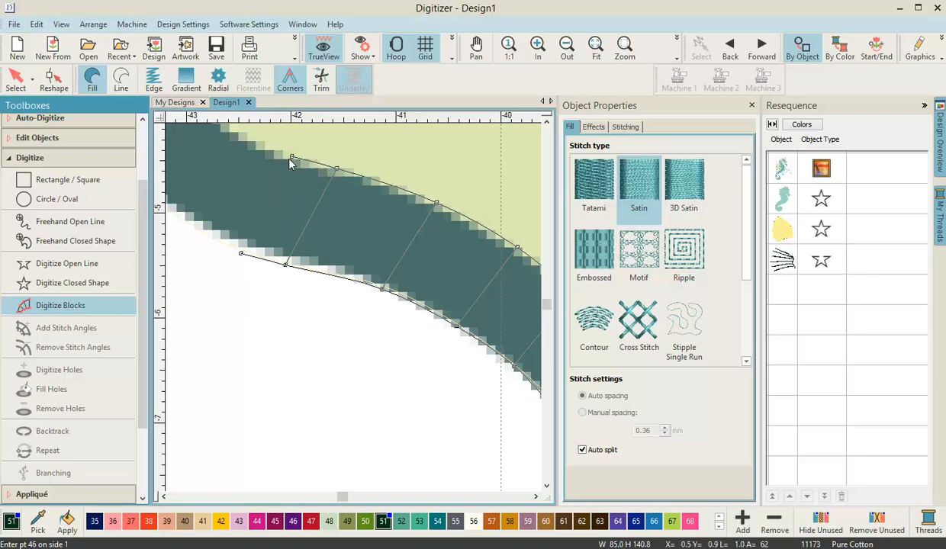
# - Start the satin block around the next rounded bend of the border with point pairs 46 to 48, gradually turning the stitch angles
pyautogui.click(281, 251)
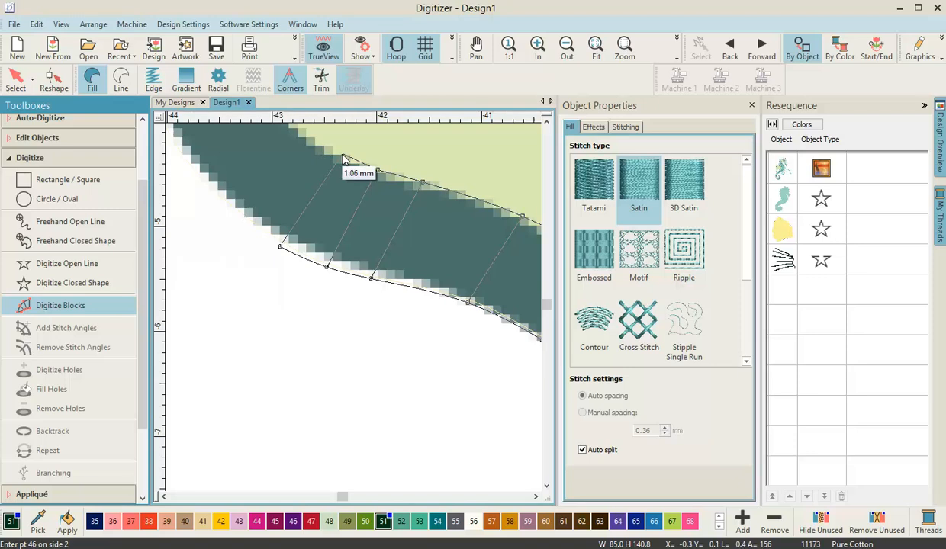
pyautogui.click(342, 155)
pyautogui.click(320, 252)
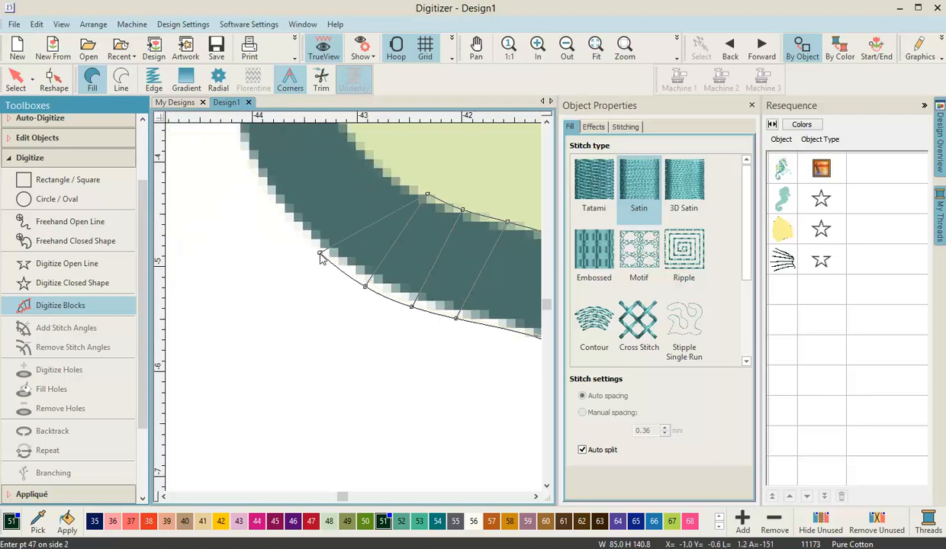
pyautogui.click(397, 185)
pyautogui.click(275, 211)
pyautogui.click(376, 164)
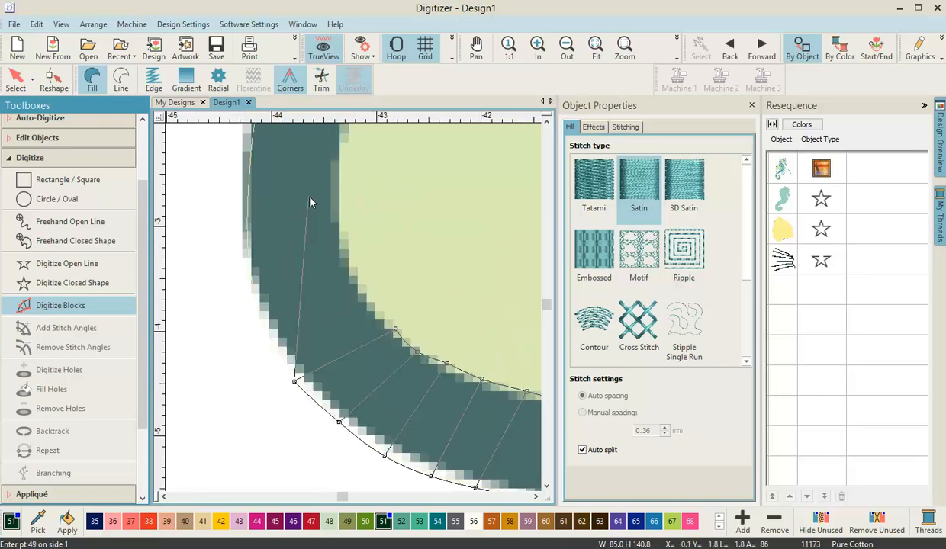
# - Finish the rounded bend with closely spaced point pairs 49 to 52, reaching about -3 mm on the vertical ruler
pyautogui.click(267, 351)
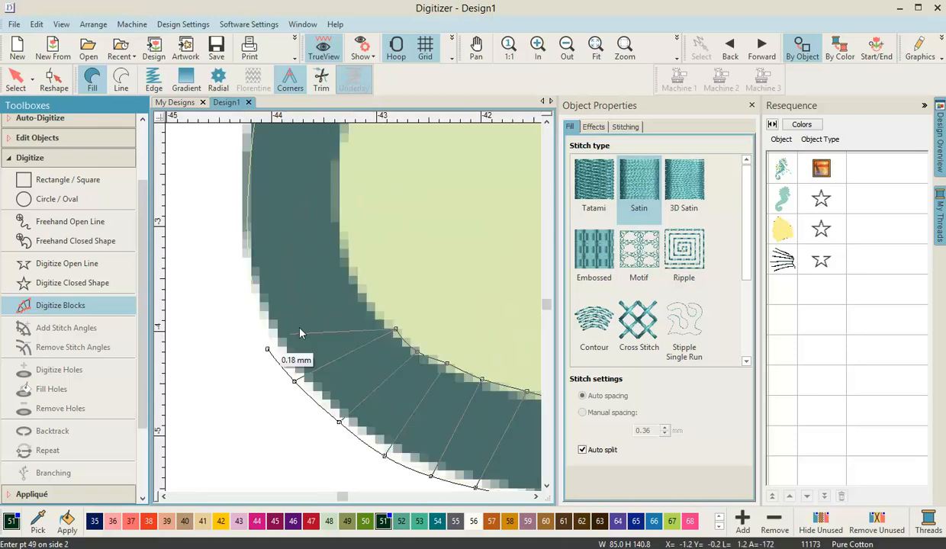
pyautogui.click(375, 302)
pyautogui.click(254, 305)
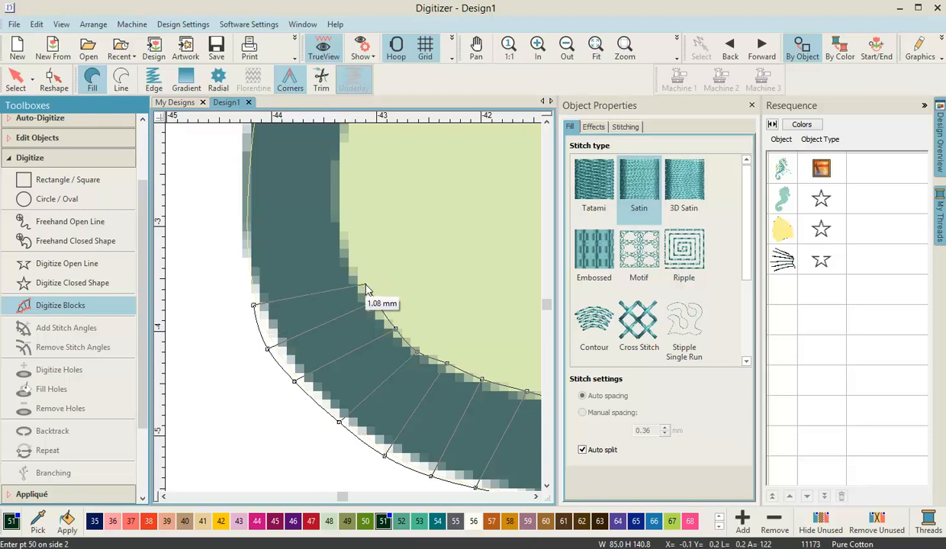
pyautogui.click(358, 284)
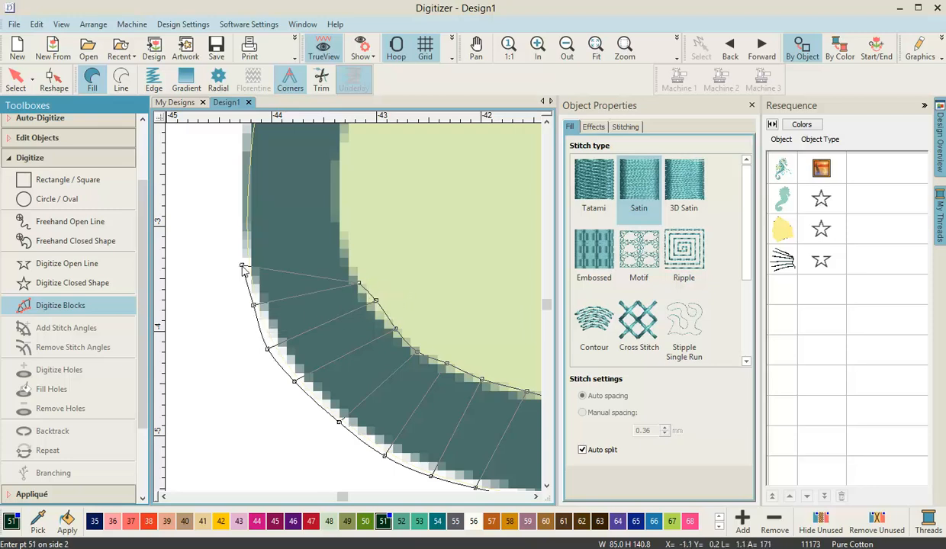
pyautogui.click(350, 260)
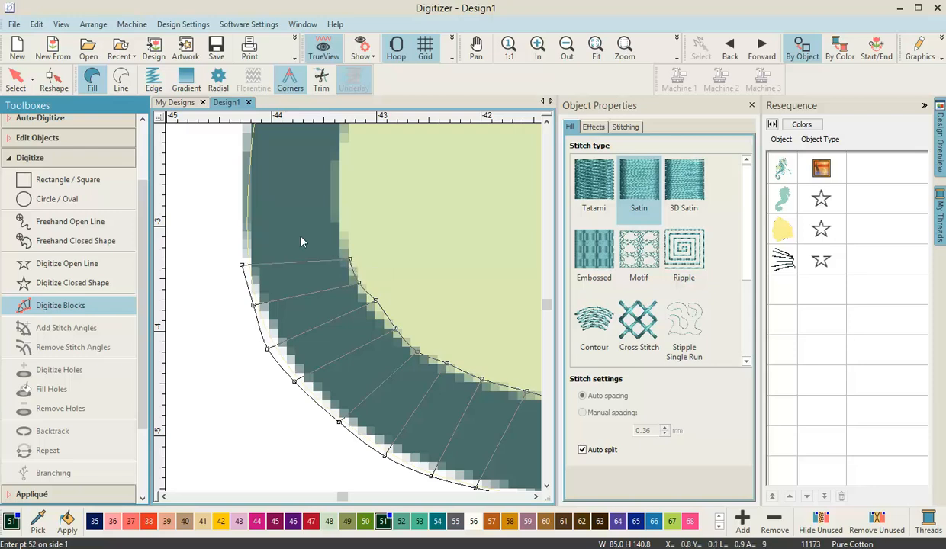
pyautogui.click(246, 211)
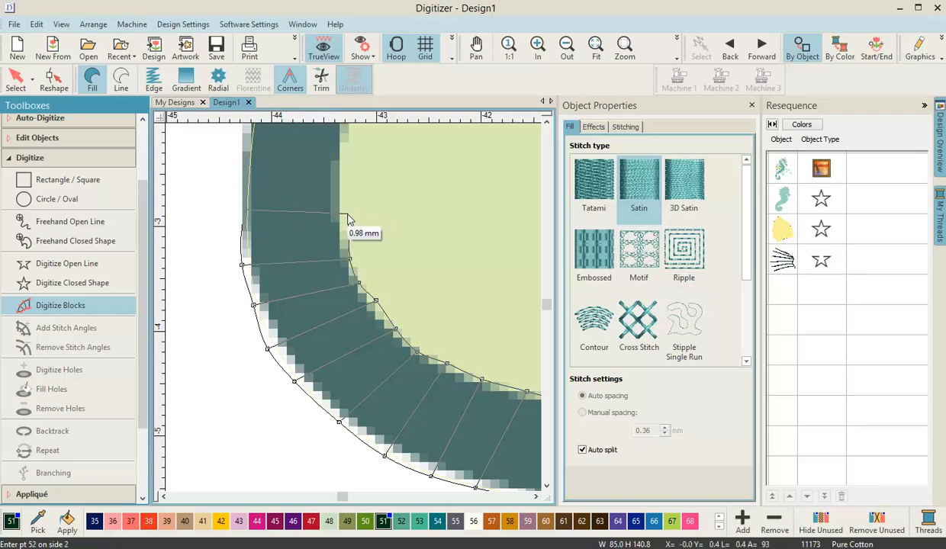
pyautogui.click(345, 216)
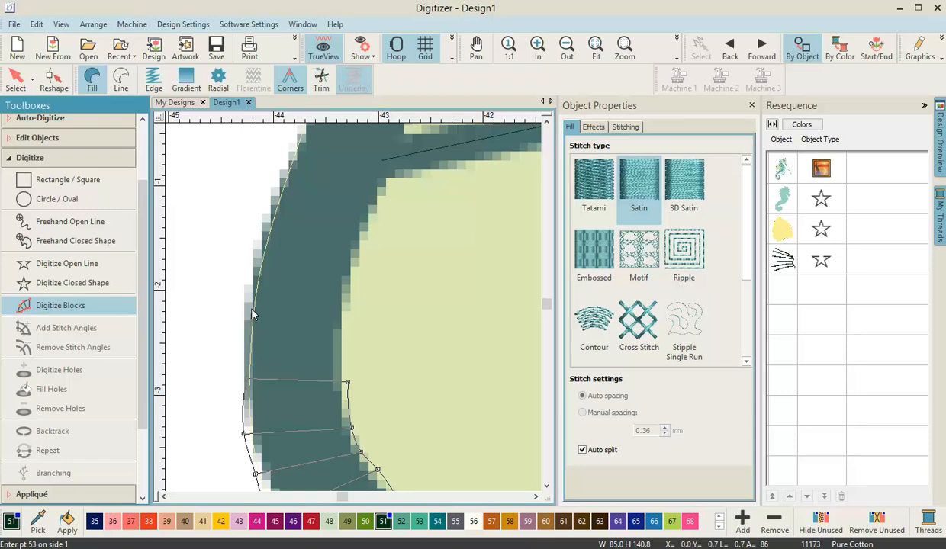
# - Carry the satin block up past the next fin ray with point pairs 53 to 57, ending just above 0 mm on the vertical ruler
pyautogui.click(246, 308)
pyautogui.click(347, 315)
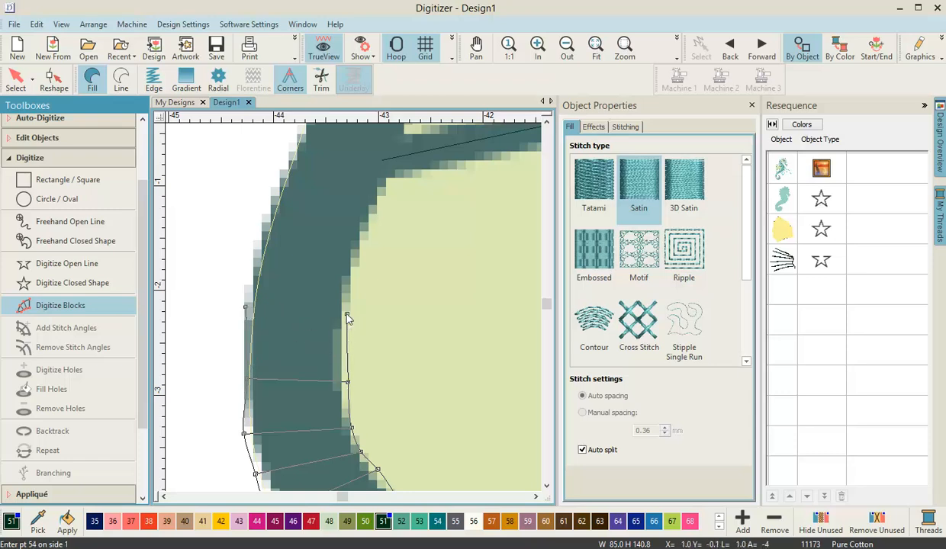
pyautogui.click(358, 252)
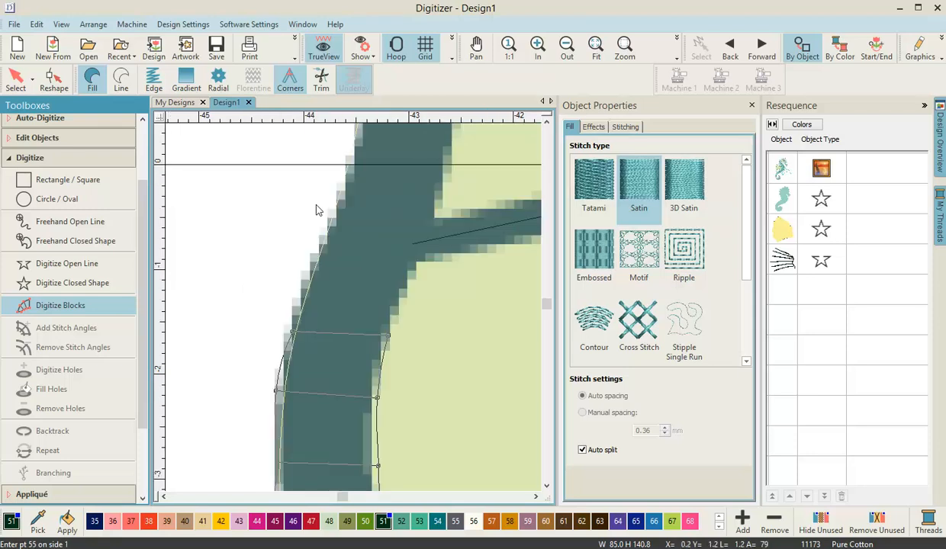
pyautogui.click(317, 254)
pyautogui.click(416, 269)
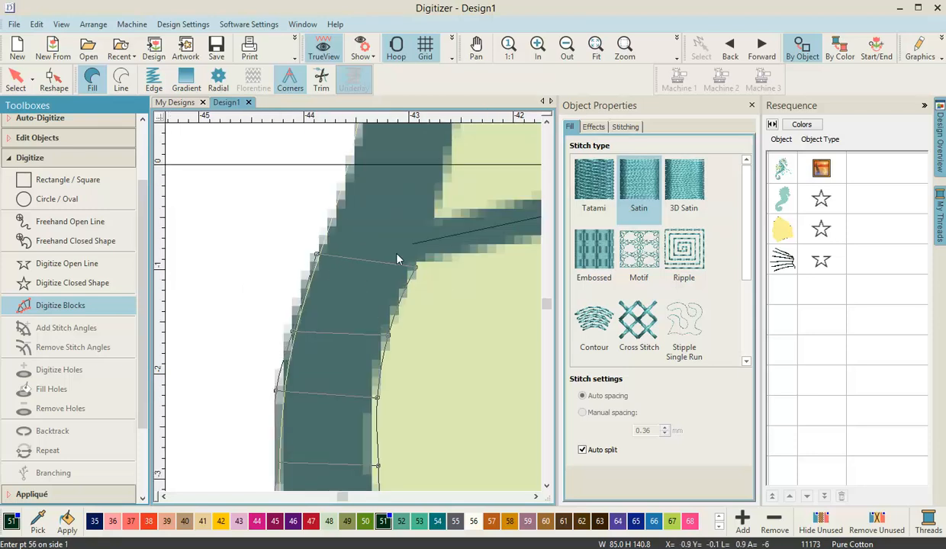
pyautogui.click(440, 201)
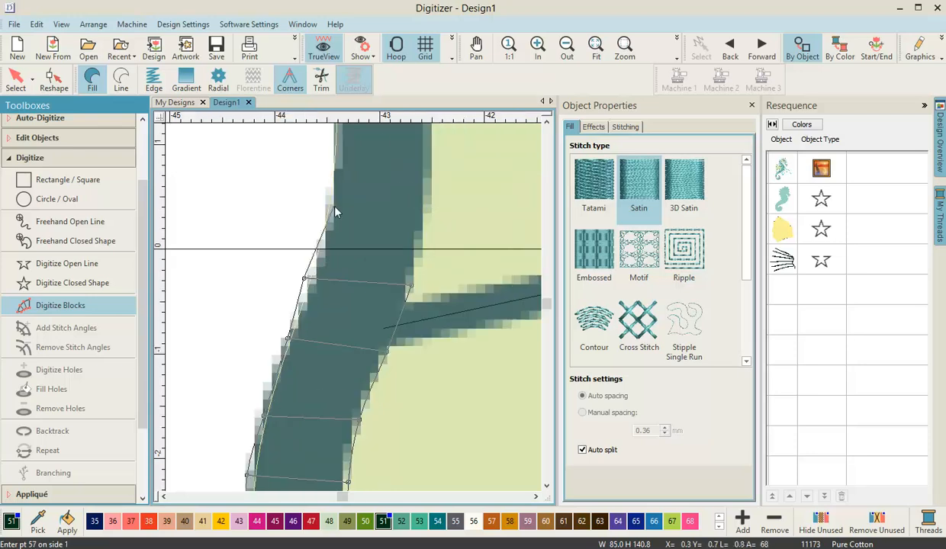
pyautogui.click(426, 225)
# - Continue the satin block up the outer border with point pairs 58 to 61, reaching about 2.3 mm on the vertical ruler
pyautogui.click(304, 248)
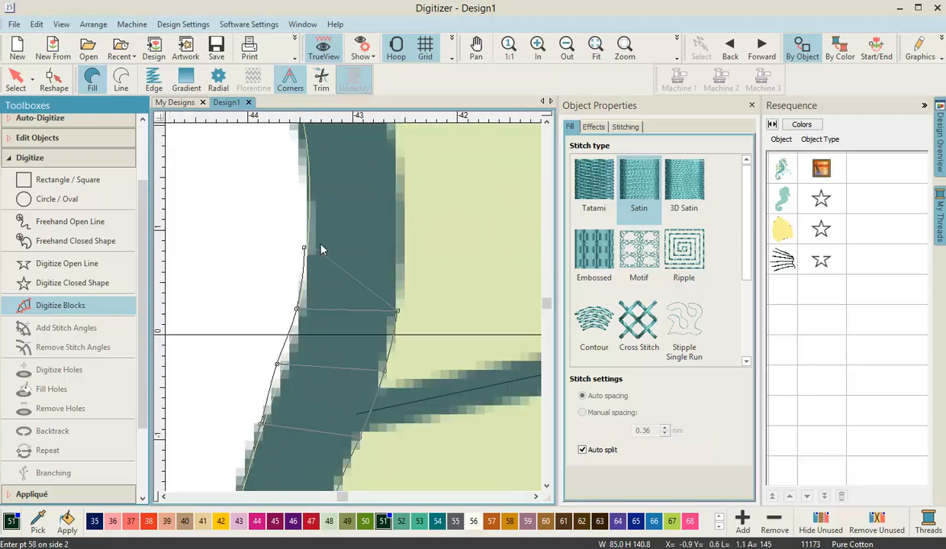
pyautogui.click(405, 250)
pyautogui.click(305, 200)
pyautogui.click(403, 198)
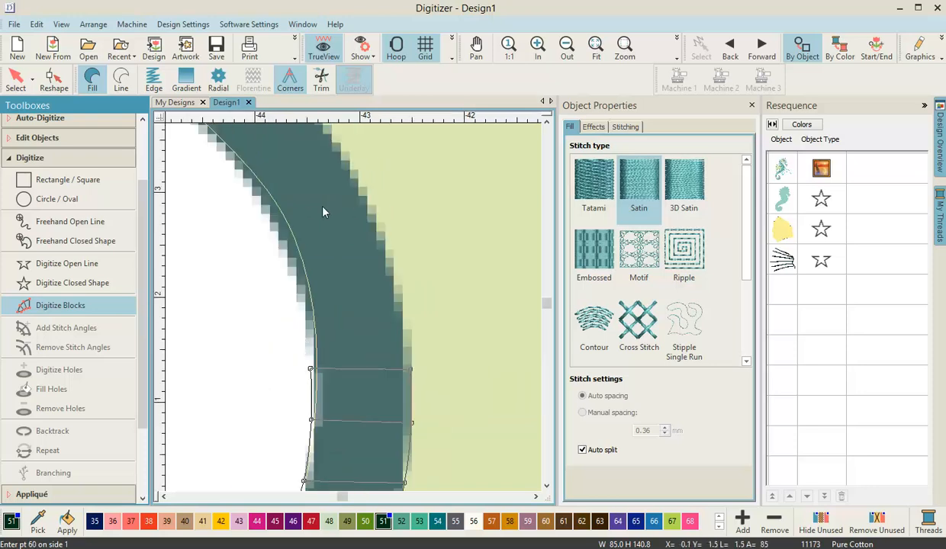
pyautogui.click(310, 312)
pyautogui.click(405, 309)
pyautogui.click(304, 277)
pyautogui.click(390, 247)
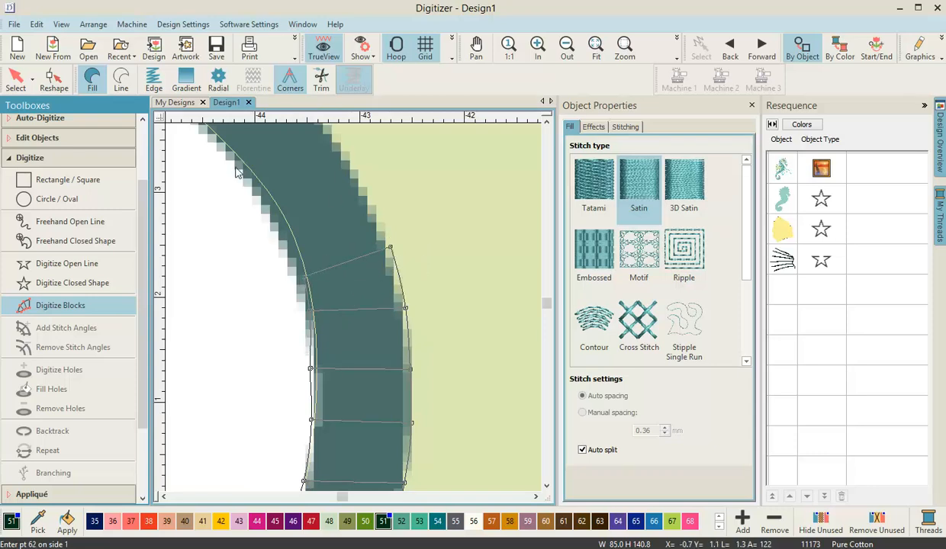
# - Follow the border's slanted stretch across the next ray junction with point pairs 62 to 65, reaching about 5 mm on the vertical ruler
pyautogui.click(355, 166)
pyautogui.click(300, 326)
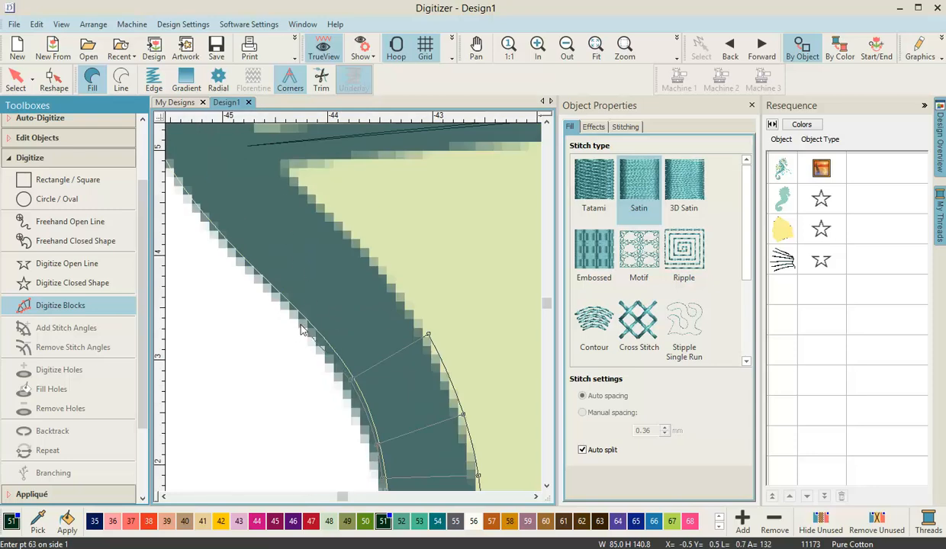
pyautogui.click(376, 266)
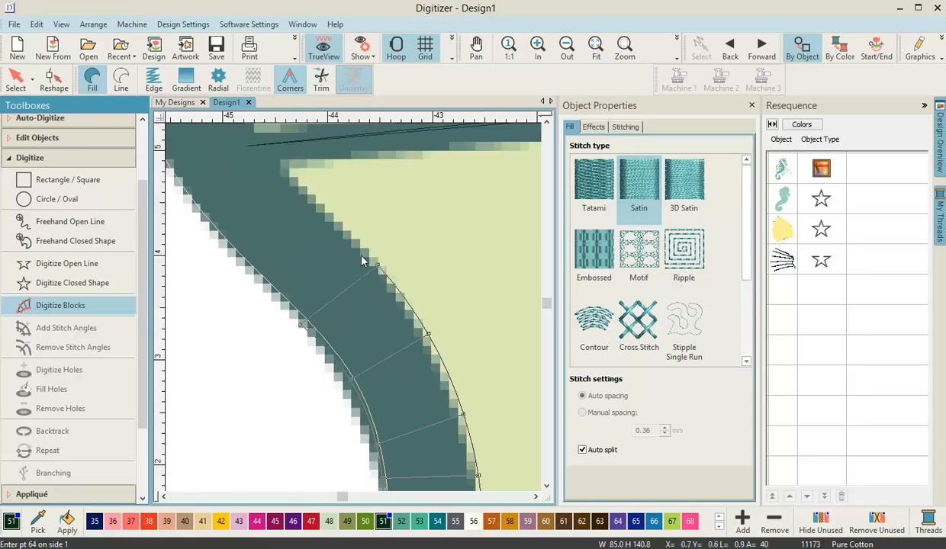
pyautogui.click(221, 249)
pyautogui.click(300, 195)
pyautogui.click(243, 259)
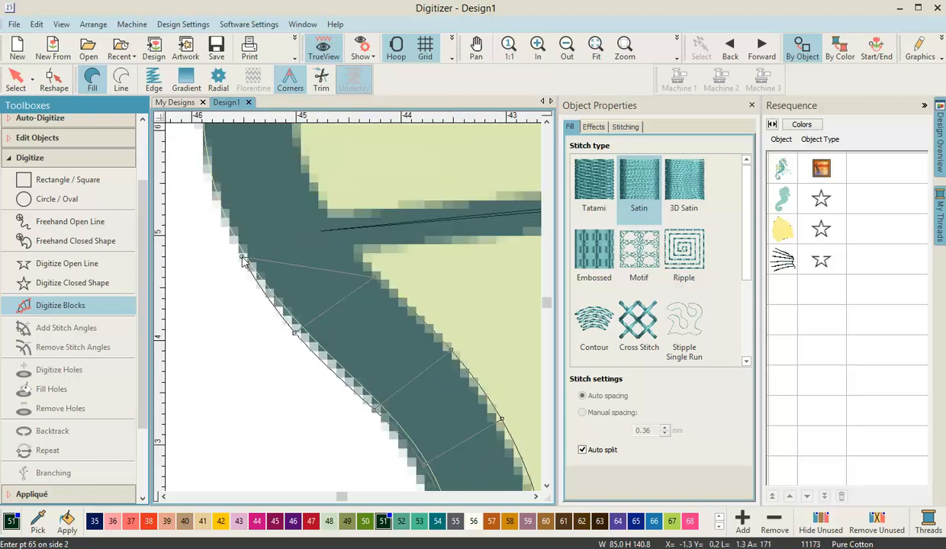
pyautogui.click(326, 201)
# - Guide the satin block around the outward bulge with point pairs 66 to 68, reaching about 7 mm on the vertical ruler
pyautogui.click(244, 241)
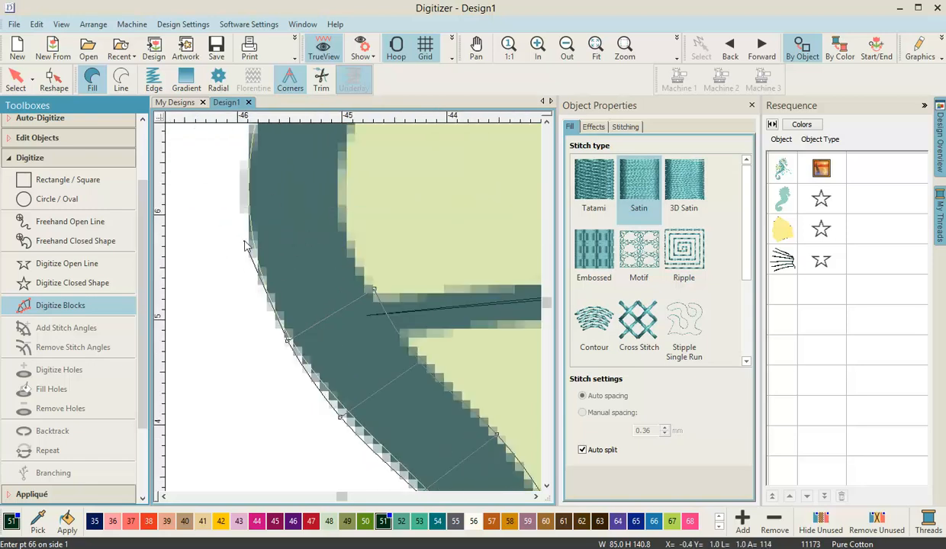
pyautogui.click(343, 237)
pyautogui.hotkey('shift', 'z')
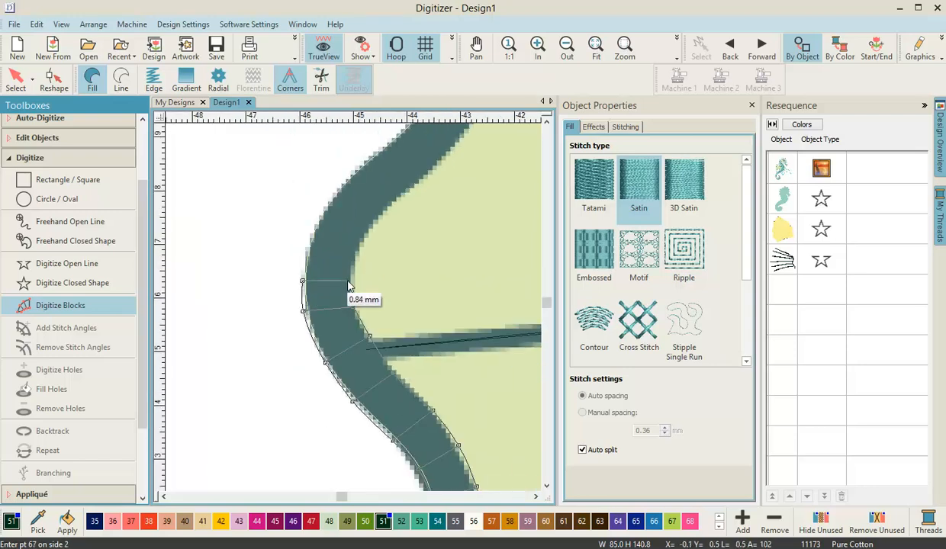
pyautogui.click(353, 285)
pyautogui.click(307, 245)
pyautogui.click(358, 262)
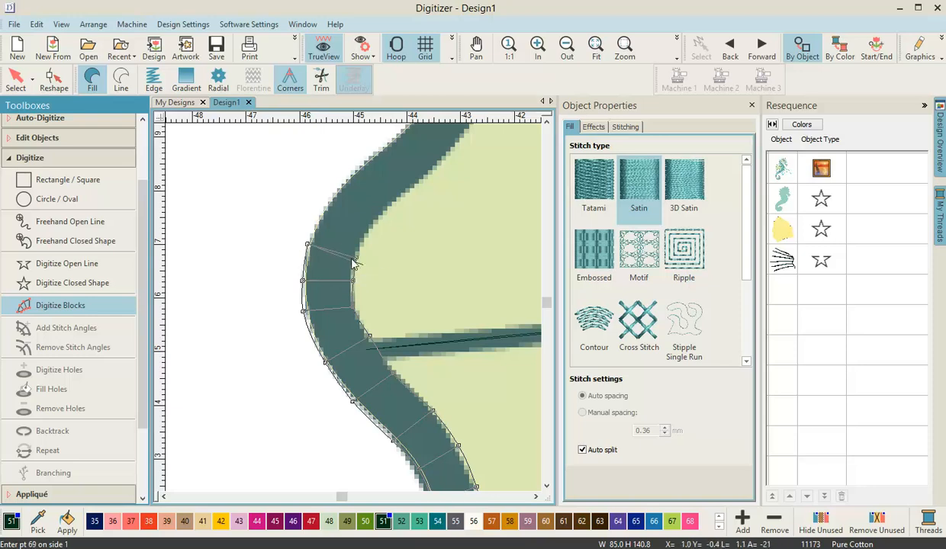
# - Bring the satin block back inward along the border with point pairs 69 to 72, reaching about 9 mm on the vertical ruler
pyautogui.click(323, 206)
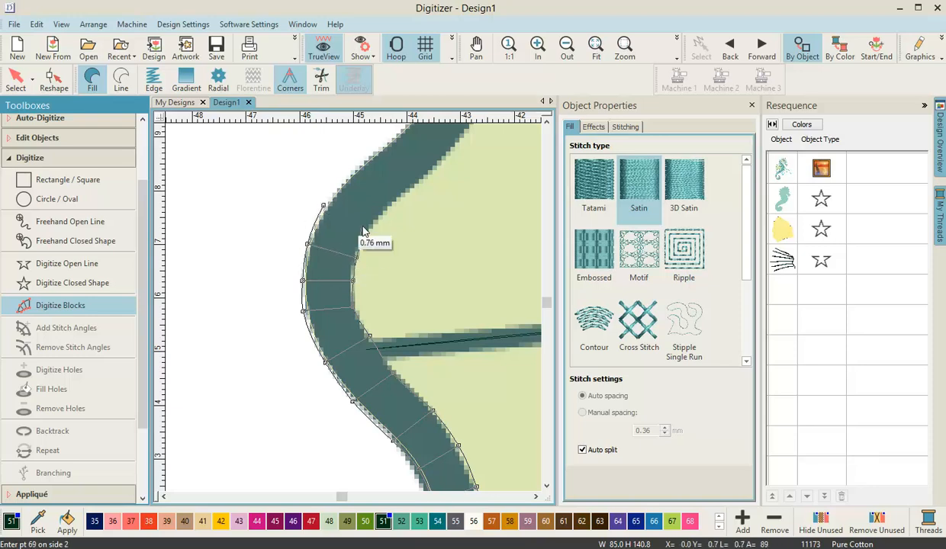
pyautogui.click(354, 176)
pyautogui.click(392, 203)
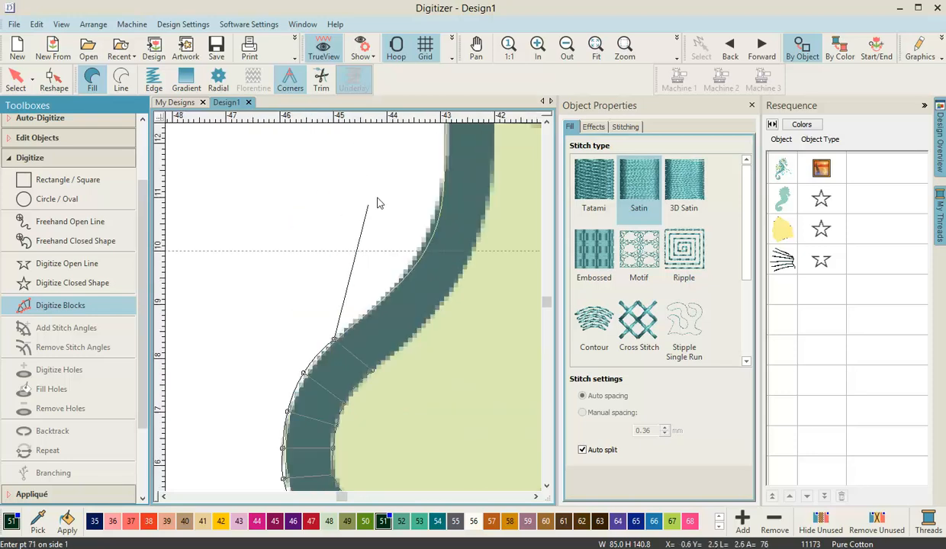
pyautogui.click(402, 347)
pyautogui.click(392, 284)
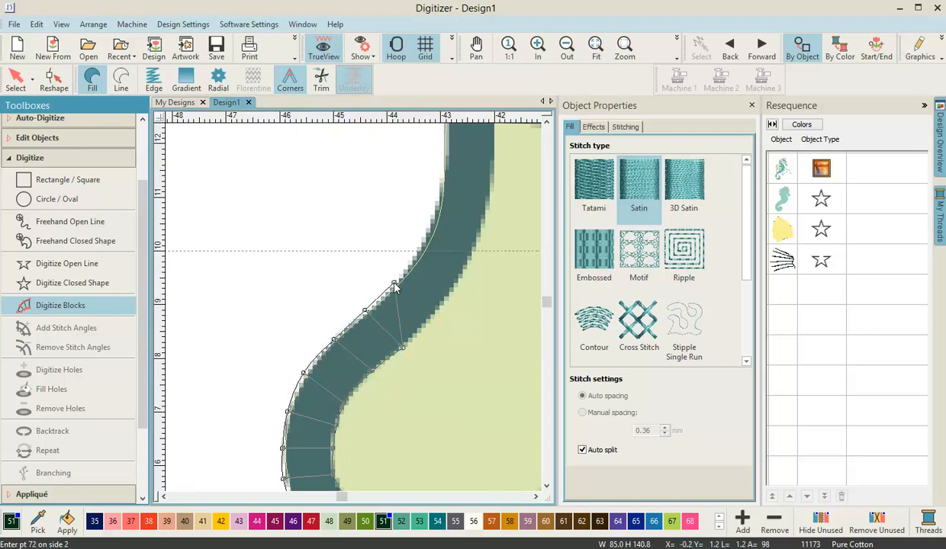
pyautogui.click(440, 309)
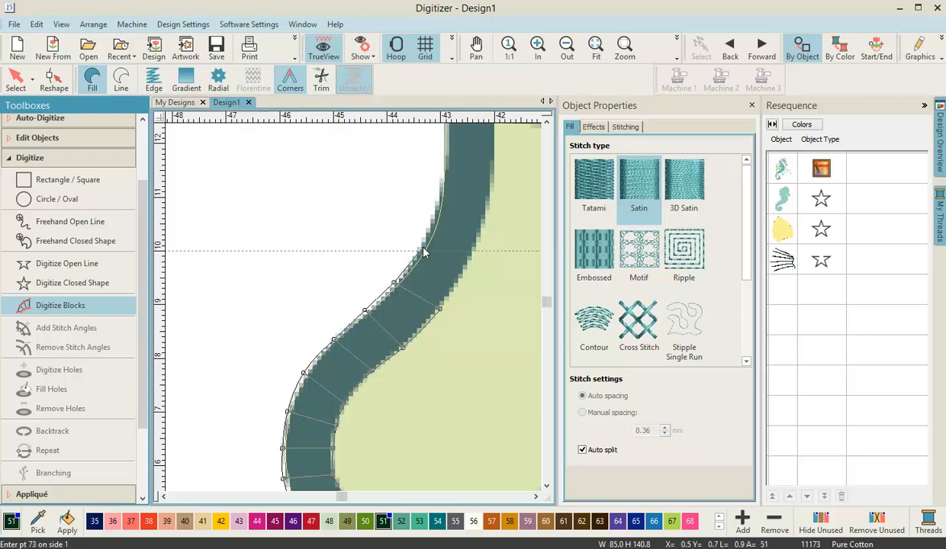
# - Add point pairs 73 and 74 and the outer point of pair 75, reaching about 11.3 mm on the vertical ruler
pyautogui.click(423, 254)
pyautogui.click(466, 269)
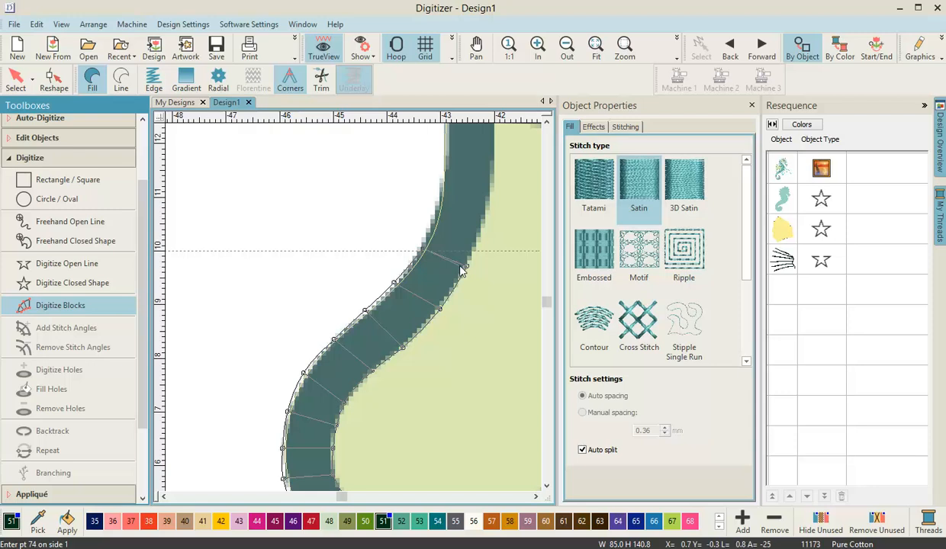
pyautogui.click(435, 214)
pyautogui.click(486, 223)
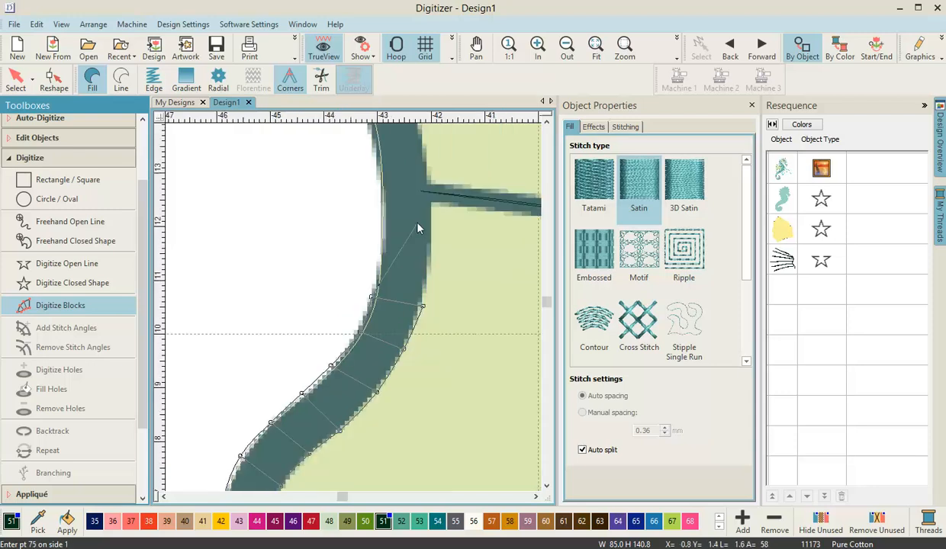
pyautogui.click(378, 261)
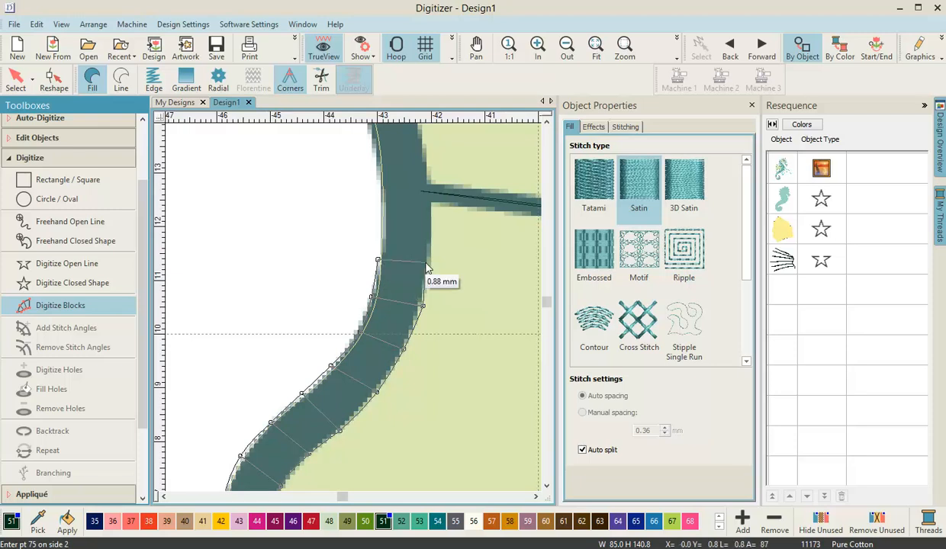
# - Continue the satin Digitize Blocks column with paired edge points up the fin's dark outline, past the rib joining near the 12.5 ruler mark
pyautogui.click(428, 262)
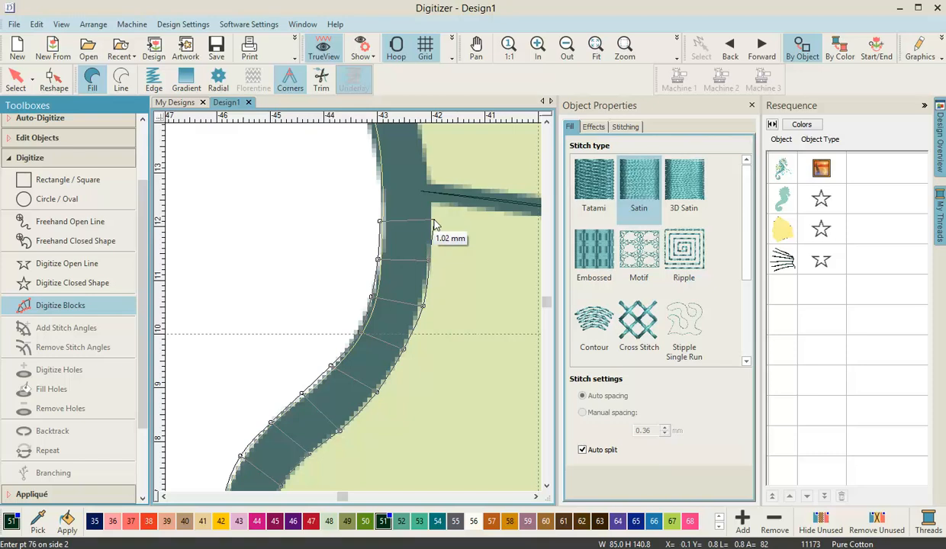
pyautogui.click(432, 222)
pyautogui.click(361, 259)
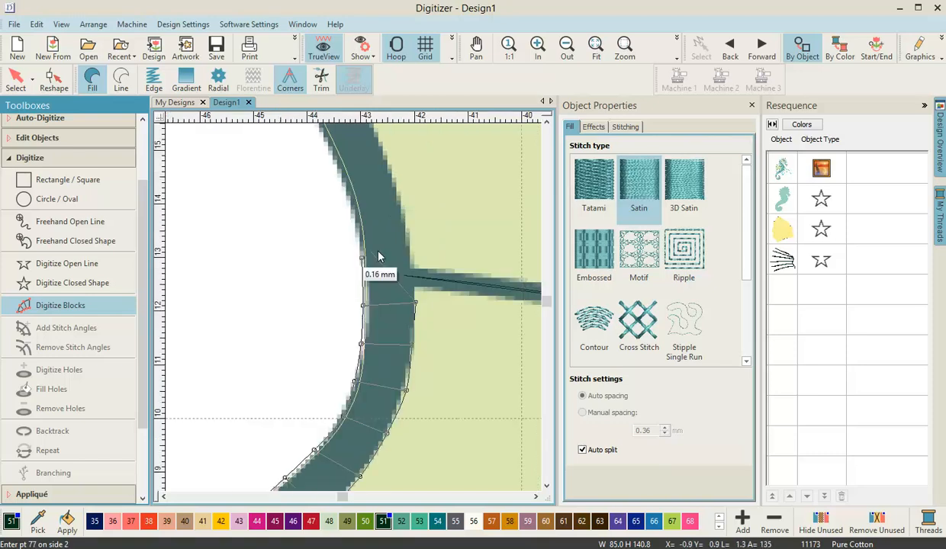
pyautogui.click(412, 257)
pyautogui.click(354, 221)
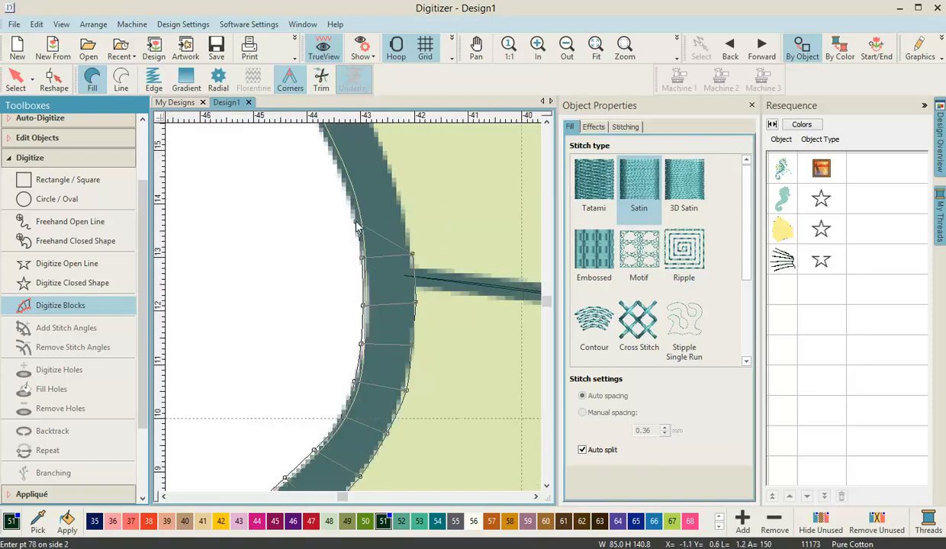
pyautogui.click(407, 217)
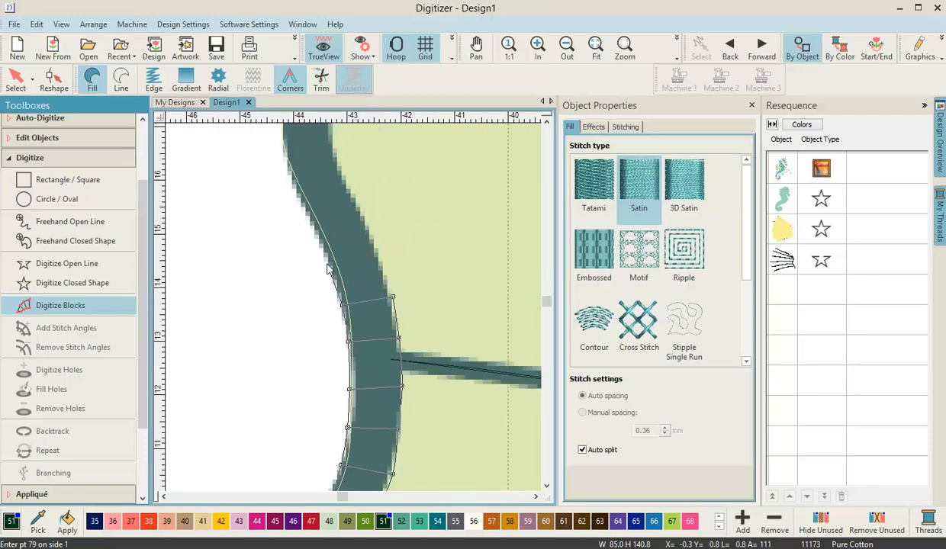
# - Extend the satin block column with paired points along the leftward-slanting outline above that rib junction
pyautogui.click(334, 261)
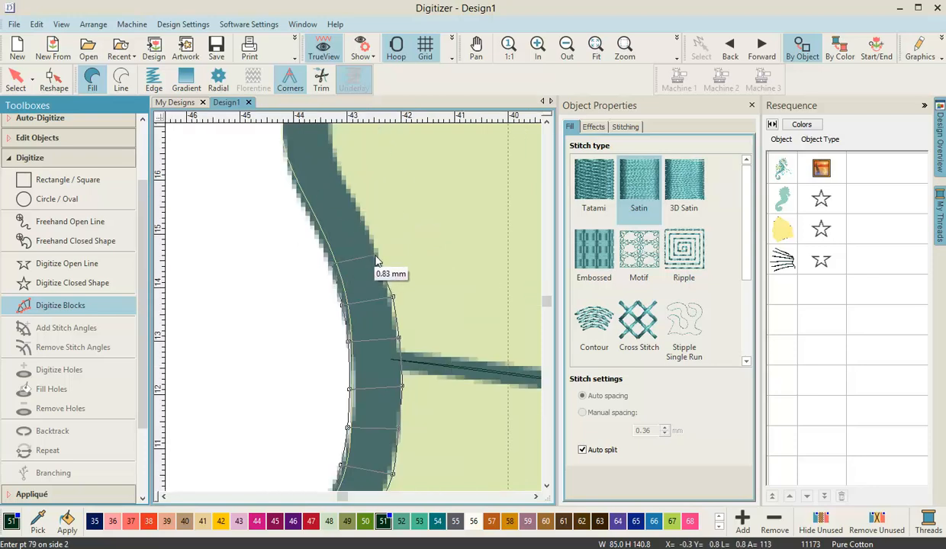
pyautogui.click(380, 254)
pyautogui.click(321, 227)
pyautogui.click(364, 218)
pyautogui.click(302, 197)
pyautogui.click(345, 181)
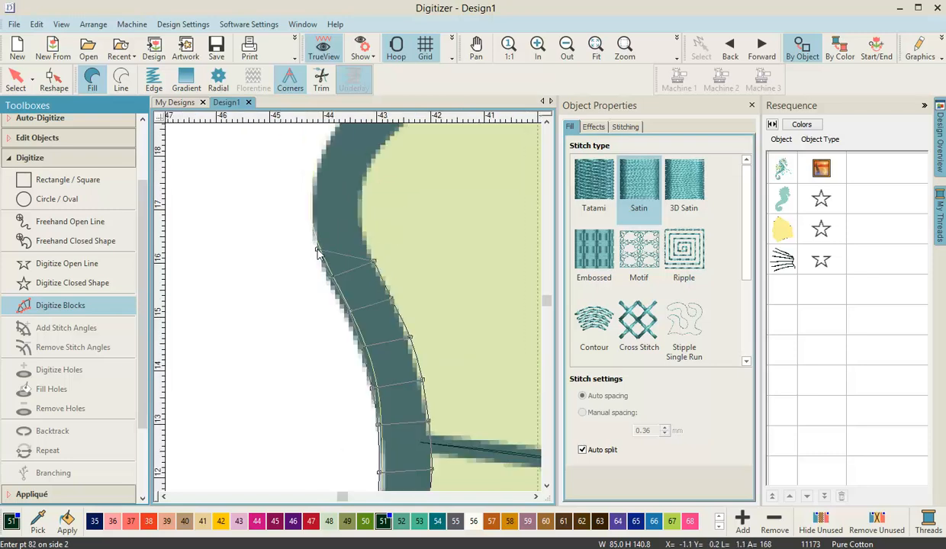
# - Digitize the satin column around the outline's outward bulge, turning the stitch angles with closely spaced point pairs on both edges
pyautogui.click(366, 244)
pyautogui.click(306, 213)
pyautogui.click(362, 215)
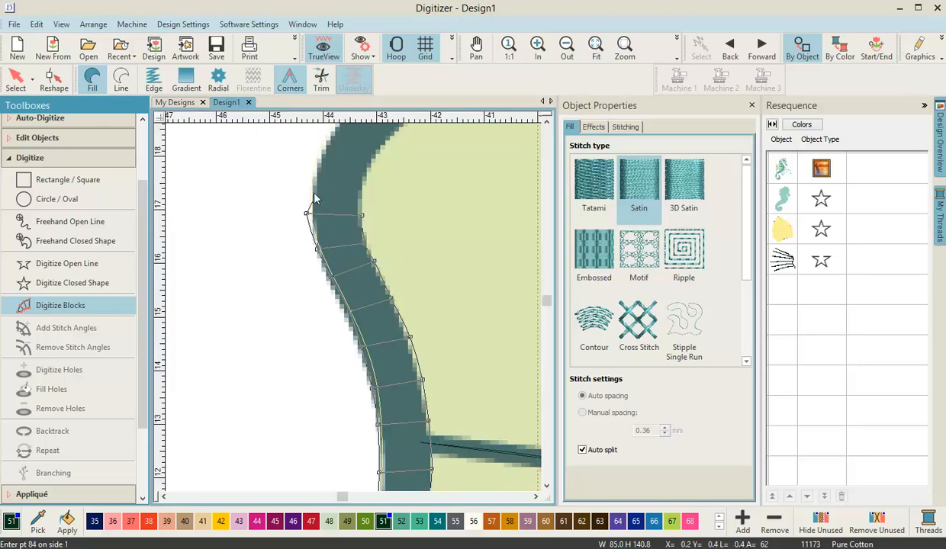
pyautogui.click(306, 187)
pyautogui.click(361, 191)
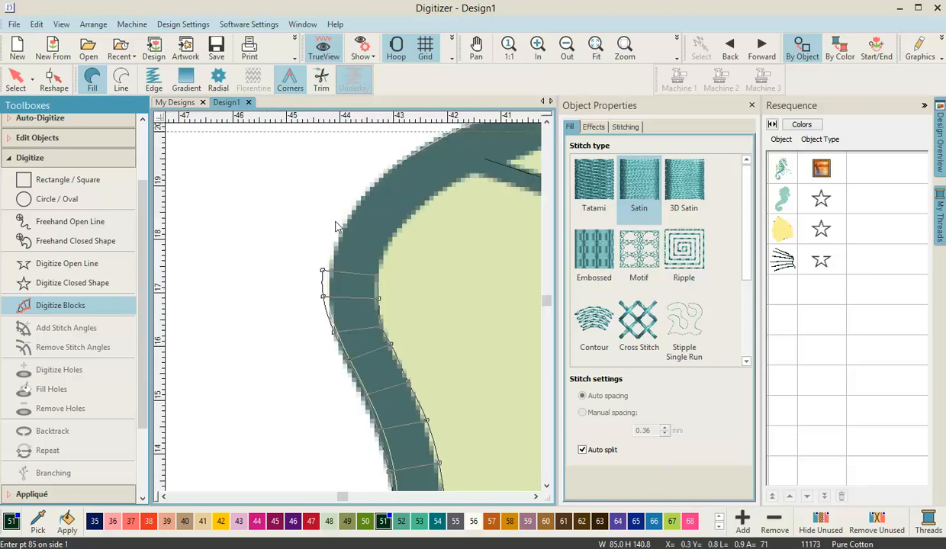
pyautogui.click(333, 236)
pyautogui.click(384, 258)
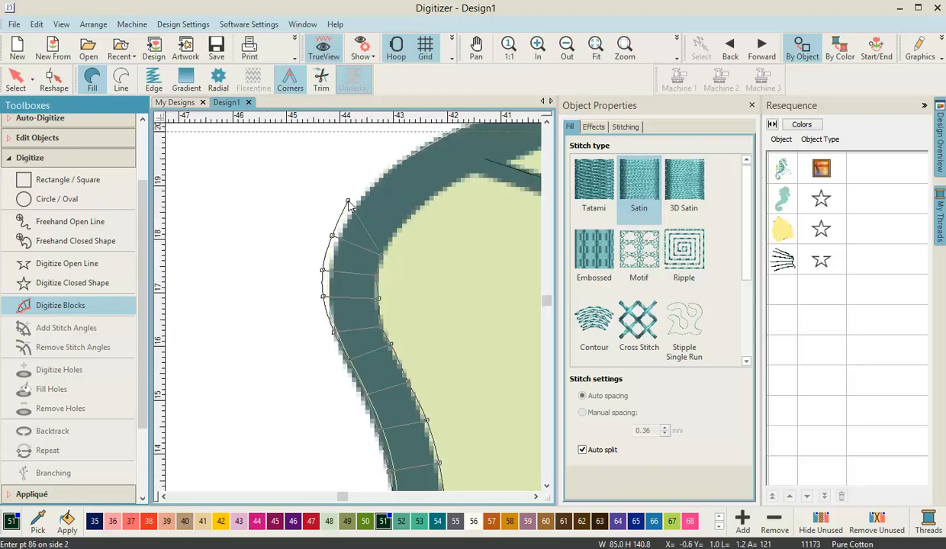
pyautogui.click(395, 235)
pyautogui.click(385, 167)
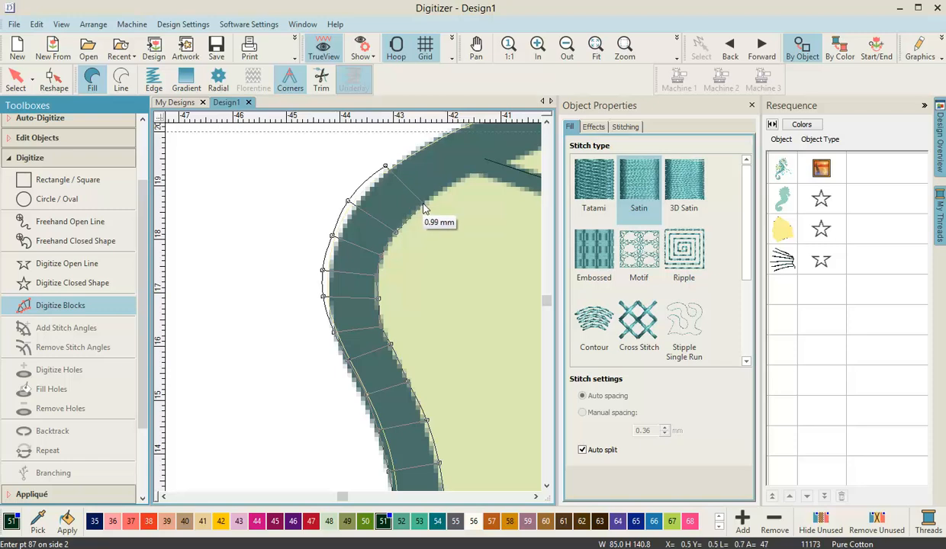
pyautogui.click(423, 207)
# - Carry the satin column past the next rib junction and into the upward S-curve of the fin outline
pyautogui.click(306, 295)
pyautogui.click(336, 338)
pyautogui.click(363, 274)
pyautogui.click(399, 313)
pyautogui.click(419, 246)
pyautogui.click(447, 290)
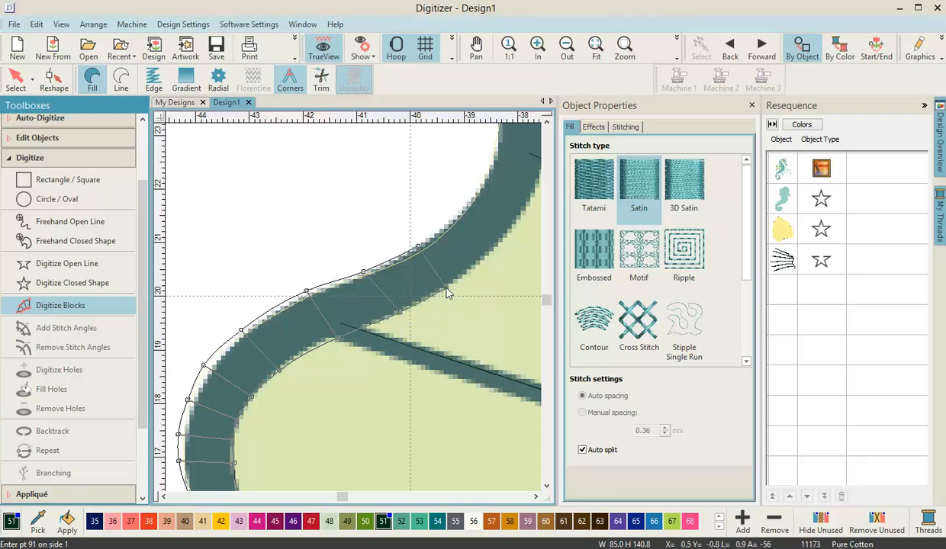
pyautogui.click(455, 220)
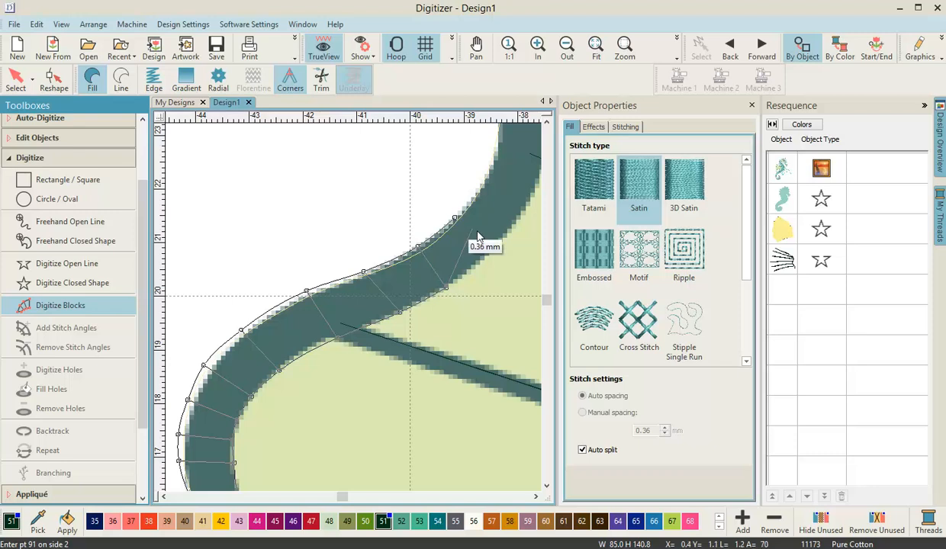
pyautogui.click(502, 244)
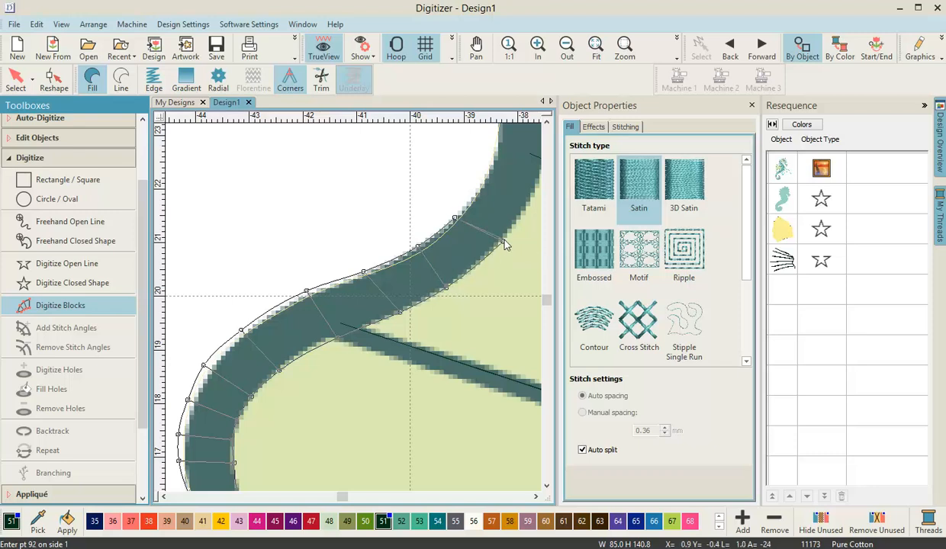
# - Place point pairs up the near-vertical stretch of the fin outline, past the uppermost rib junction, to where the top corner begins
pyautogui.click(422, 264)
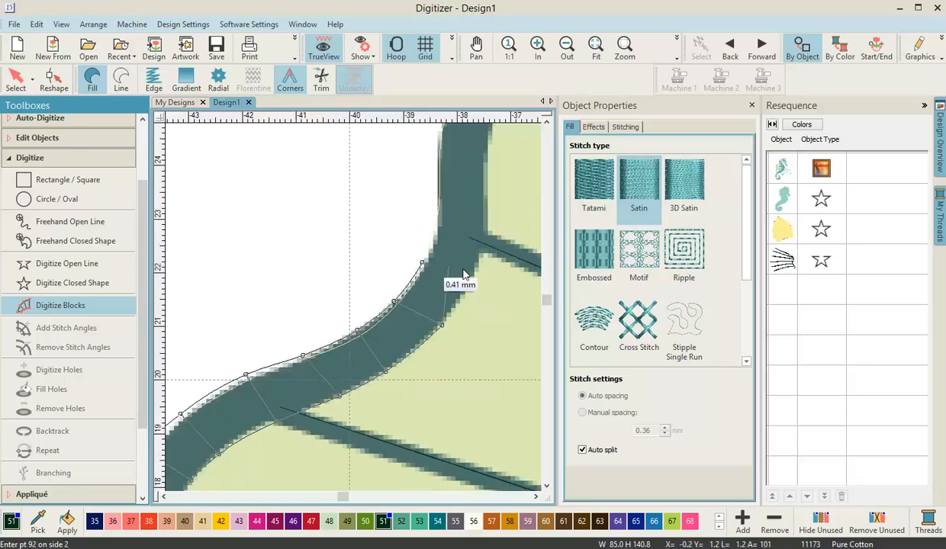
pyautogui.click(476, 271)
pyautogui.click(437, 211)
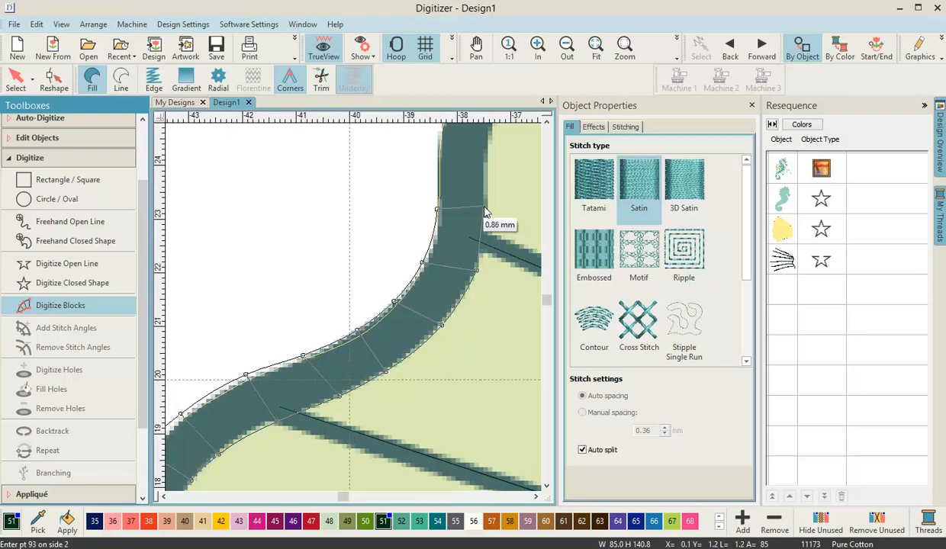
pyautogui.click(490, 211)
pyautogui.click(380, 241)
pyautogui.click(433, 240)
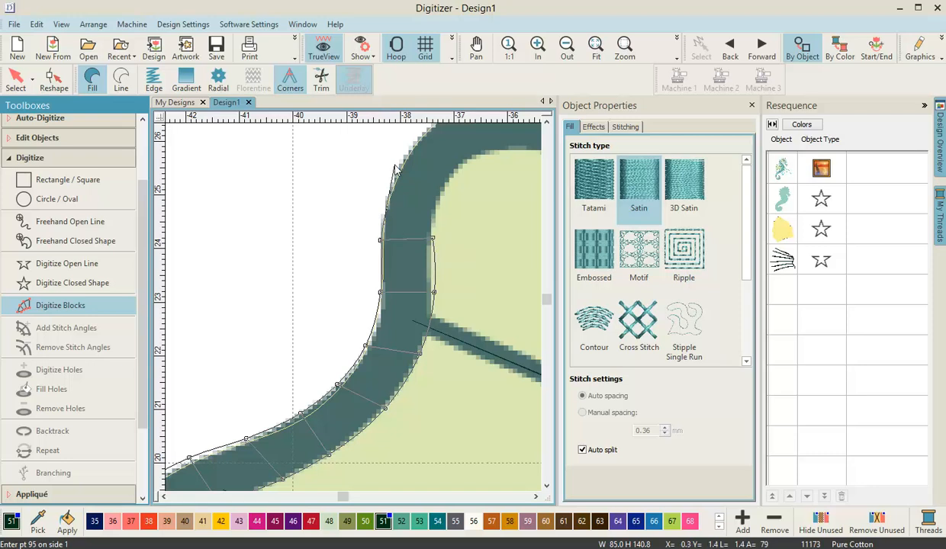
pyautogui.click(390, 185)
pyautogui.click(441, 203)
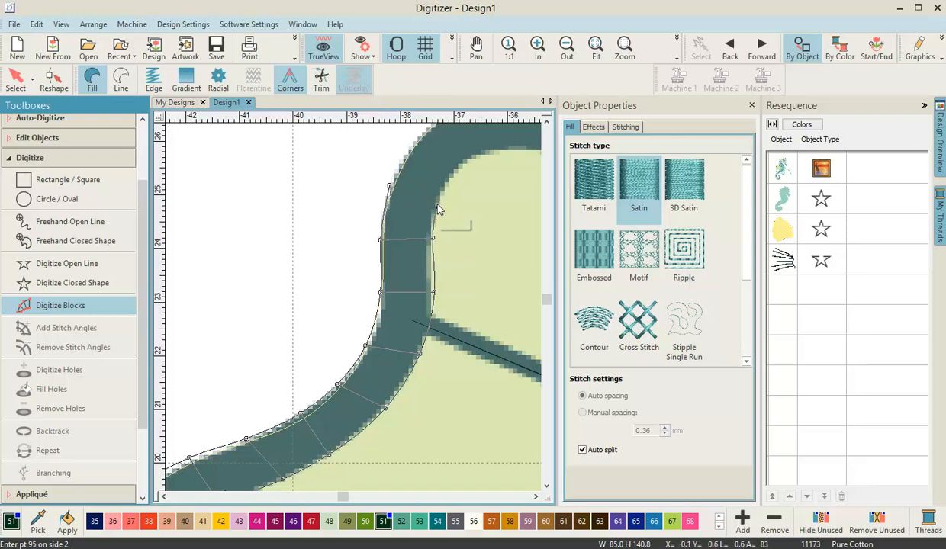
# - Digitize the satin column around the fin's upper-left corner, fanning the point pairs to the peak of the outline
pyautogui.click(376, 230)
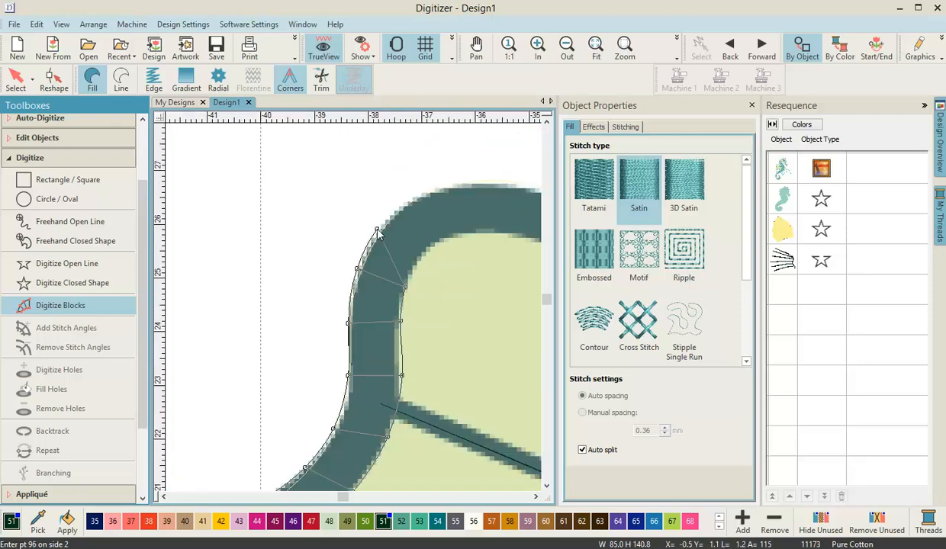
pyautogui.click(419, 261)
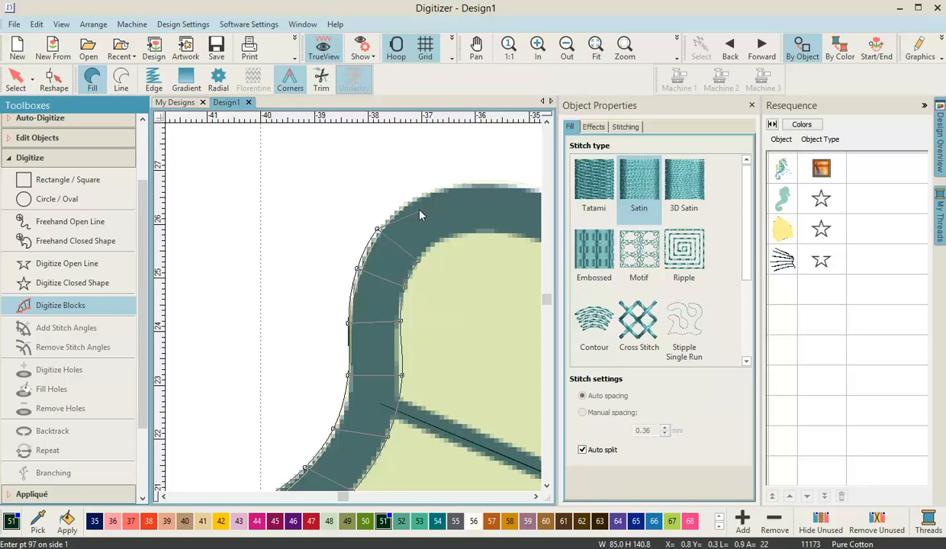
pyautogui.click(412, 198)
pyautogui.click(433, 245)
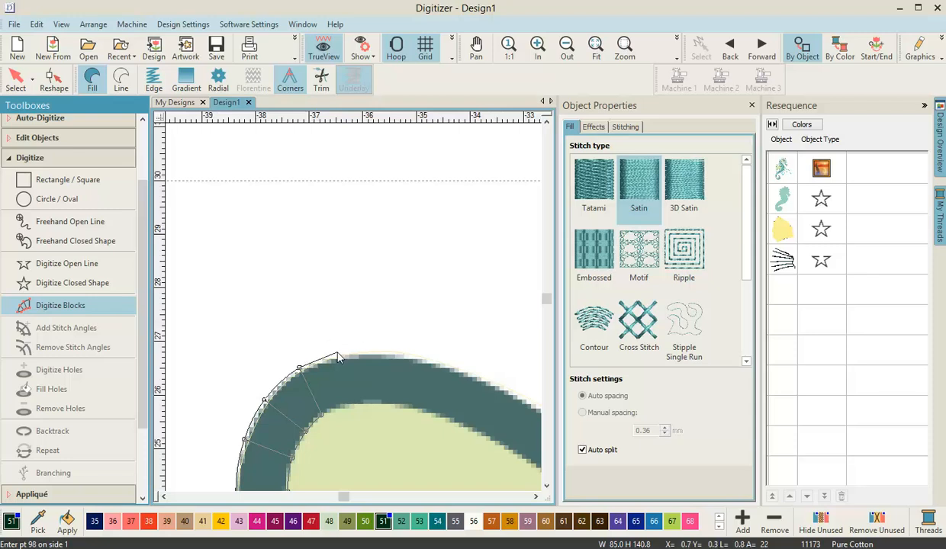
pyautogui.click(337, 356)
pyautogui.click(345, 409)
pyautogui.click(377, 353)
pyautogui.click(378, 404)
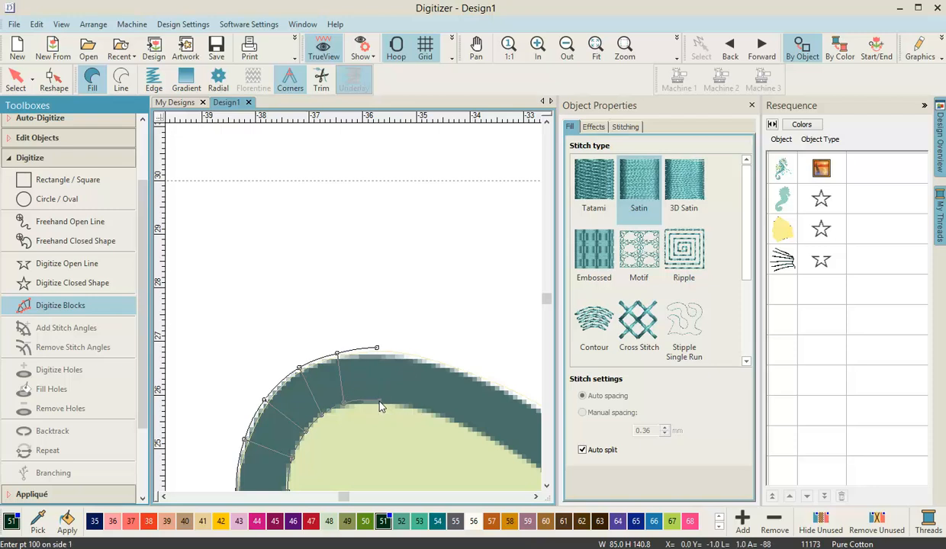
# - Add three point pairs over the fin's rounded crest so the satin column starts down its upper edge
pyautogui.scroll(-1, 380, 402)
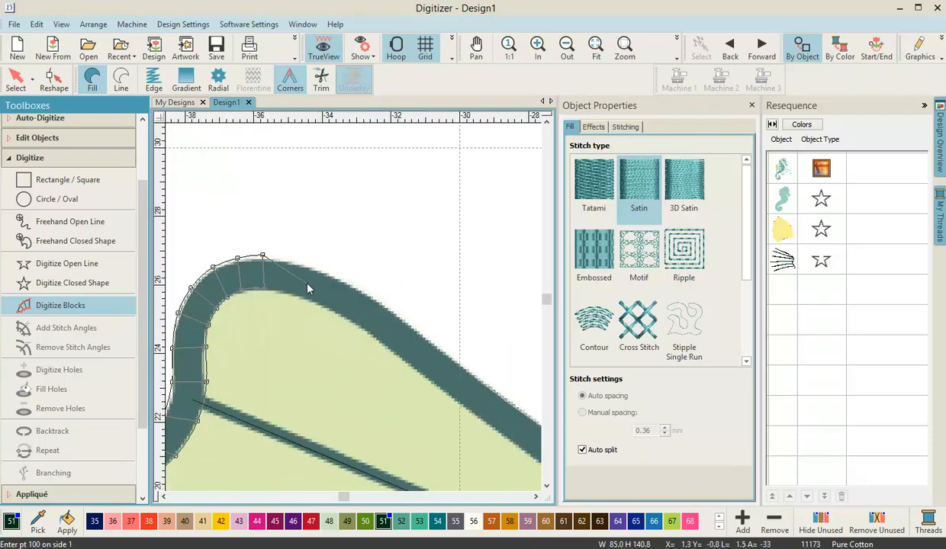
pyautogui.scroll(3, 307, 289)
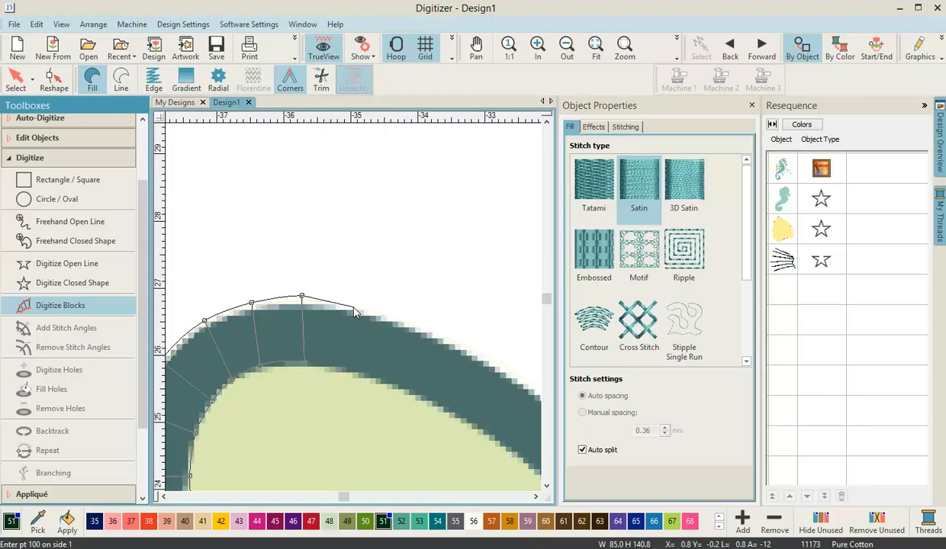
pyautogui.click(352, 305)
pyautogui.click(334, 370)
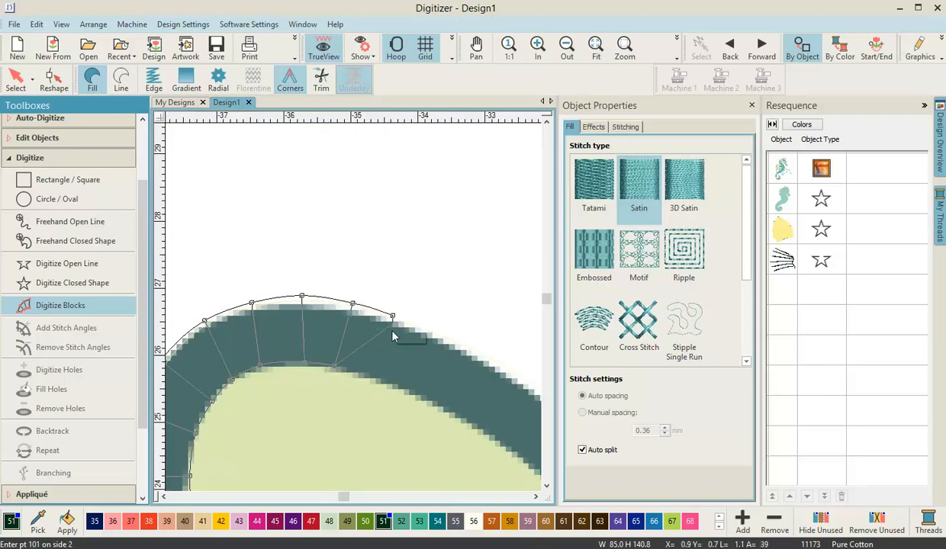
pyautogui.click(370, 378)
pyautogui.click(451, 340)
pyautogui.click(419, 399)
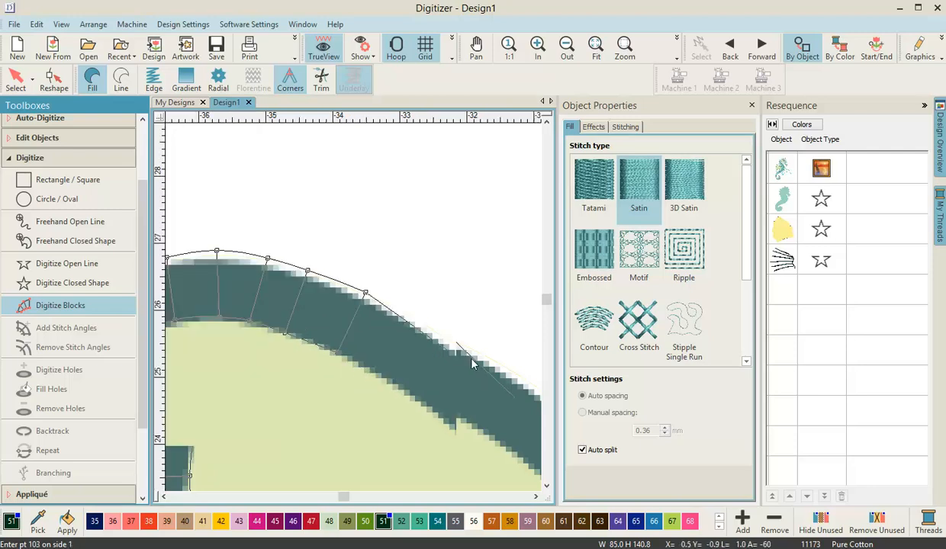
# - Follow the descending curve of the fin's upper edge with five point pairs spanning both sides of the dark outline
pyautogui.click(346, 295)
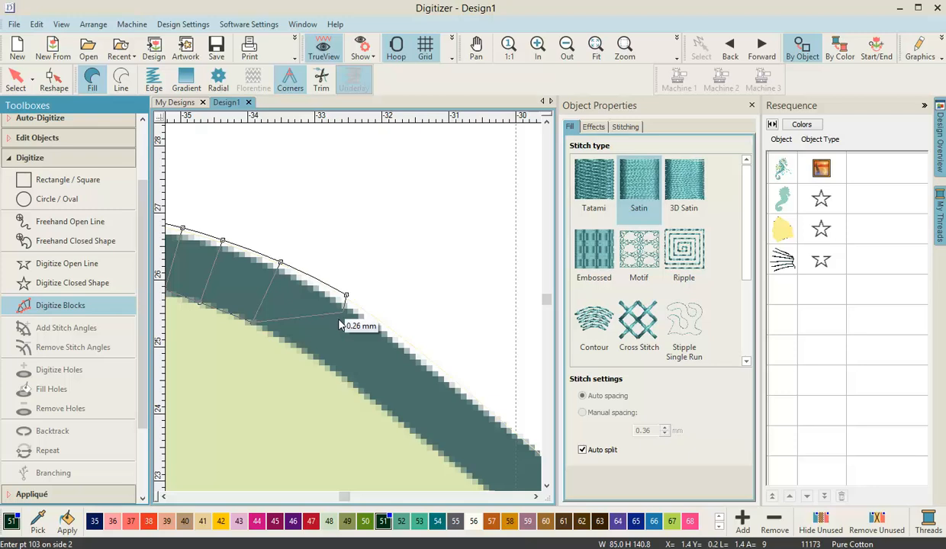
pyautogui.click(312, 356)
pyautogui.click(407, 338)
pyautogui.click(363, 391)
pyautogui.click(455, 377)
pyautogui.click(402, 427)
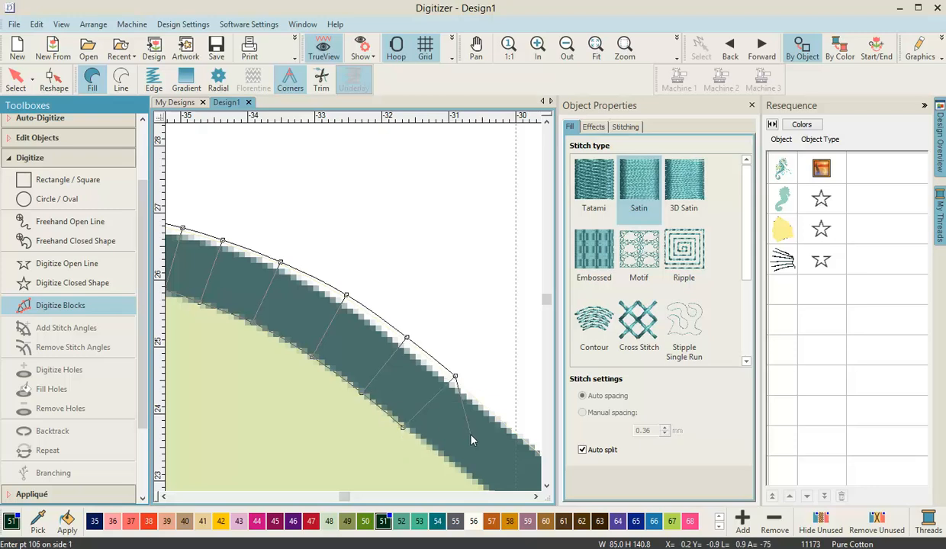
pyautogui.click(497, 415)
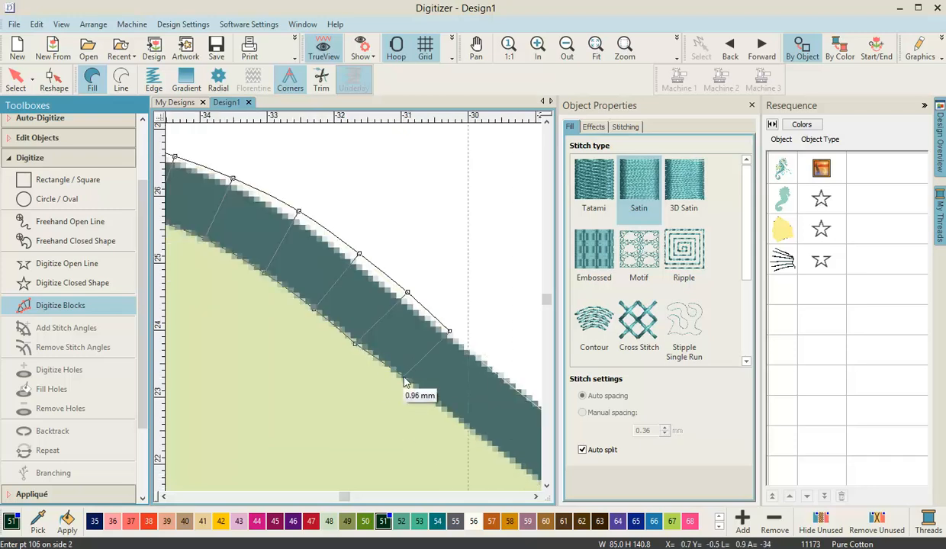
pyautogui.click(406, 381)
pyautogui.click(487, 364)
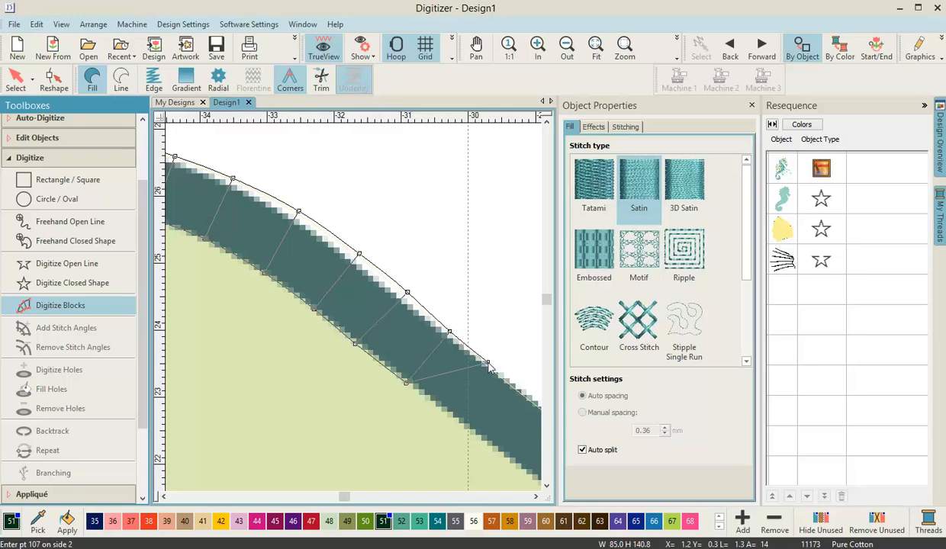
pyautogui.click(448, 415)
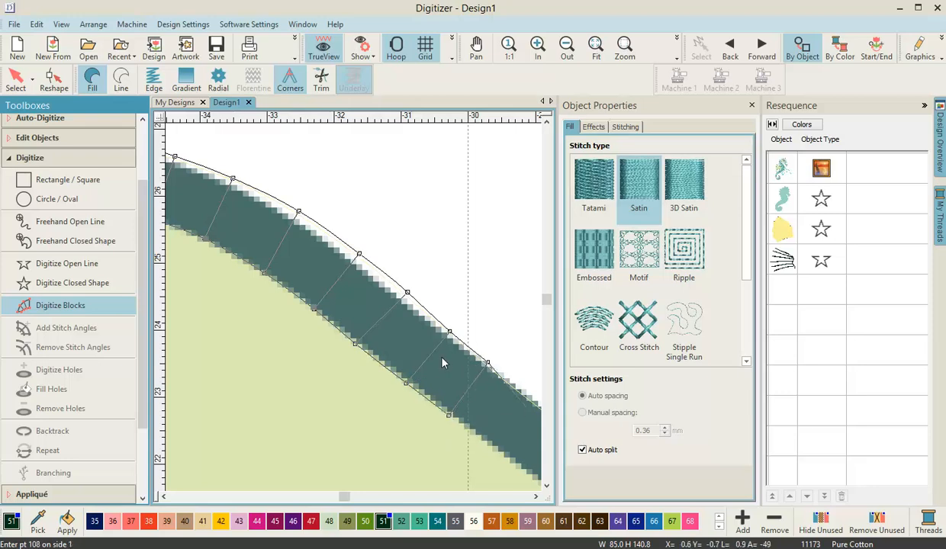
# - Place three more widely spaced point pairs down the straight slope of the fin's upper edge
pyautogui.click(376, 340)
pyautogui.click(336, 390)
pyautogui.click(435, 383)
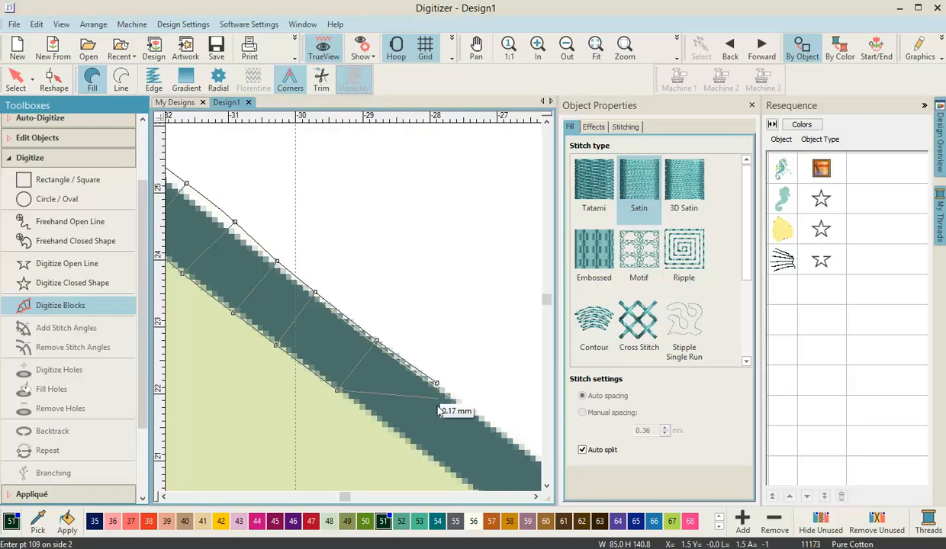
pyautogui.click(396, 432)
pyautogui.click(451, 363)
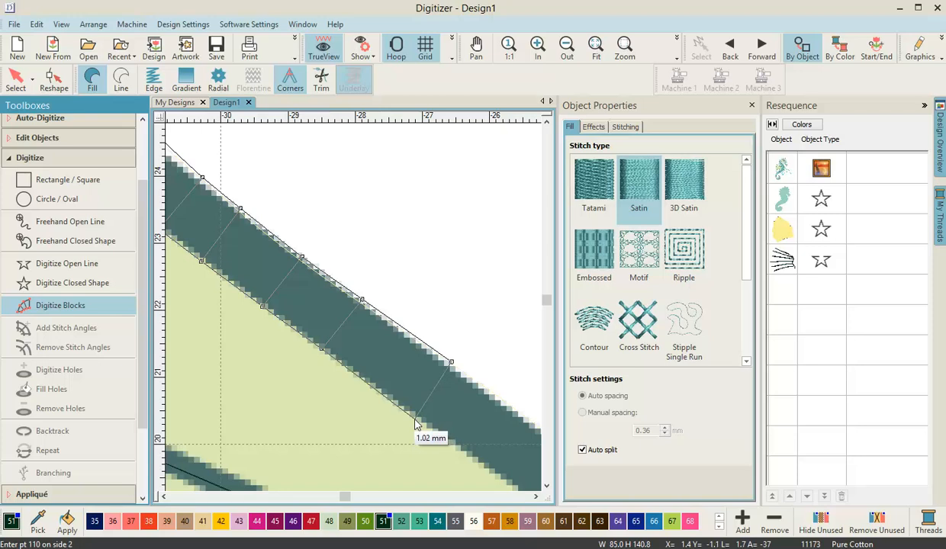
pyautogui.click(415, 424)
# - Digitize the last three point pairs down the fin's upper edge to the body and complete the satin column
pyautogui.scroll(-3, 367, 313)
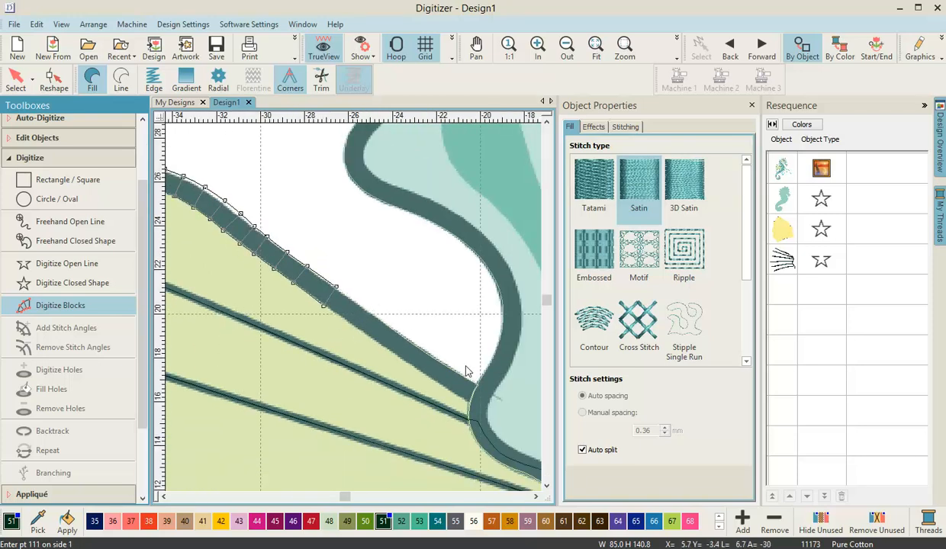
pyautogui.click(386, 323)
pyautogui.click(372, 341)
pyautogui.click(428, 352)
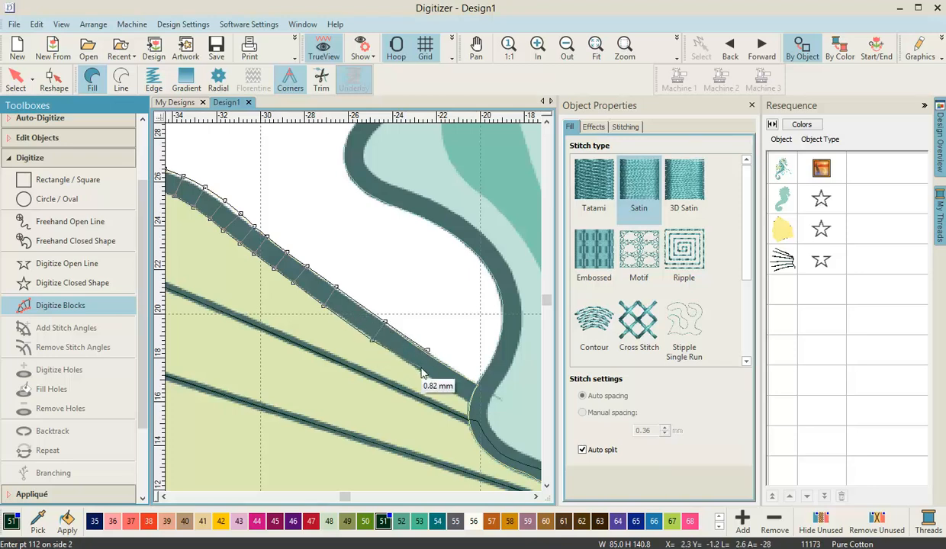
pyautogui.click(415, 368)
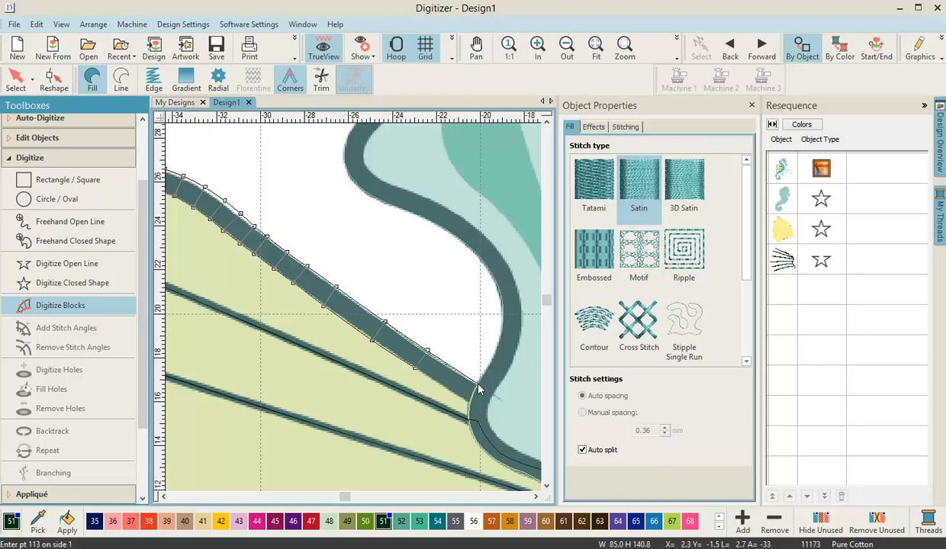
pyautogui.scroll(5, 471, 388)
pyautogui.click(355, 318)
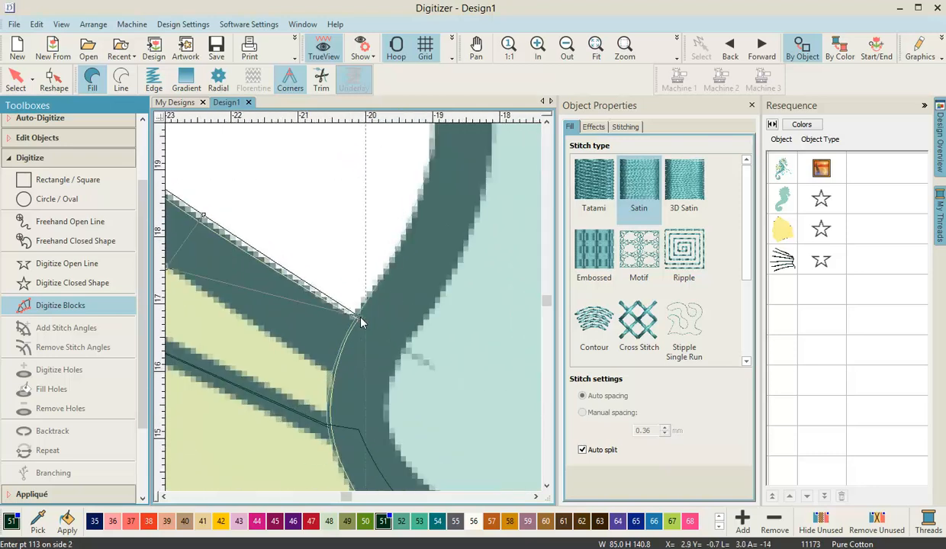
pyautogui.click(336, 381)
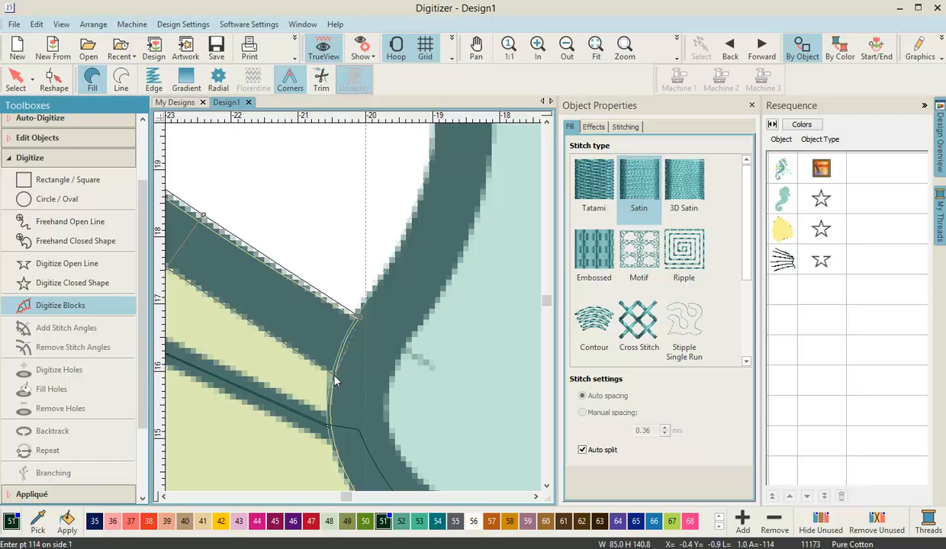
pyautogui.press('Return')
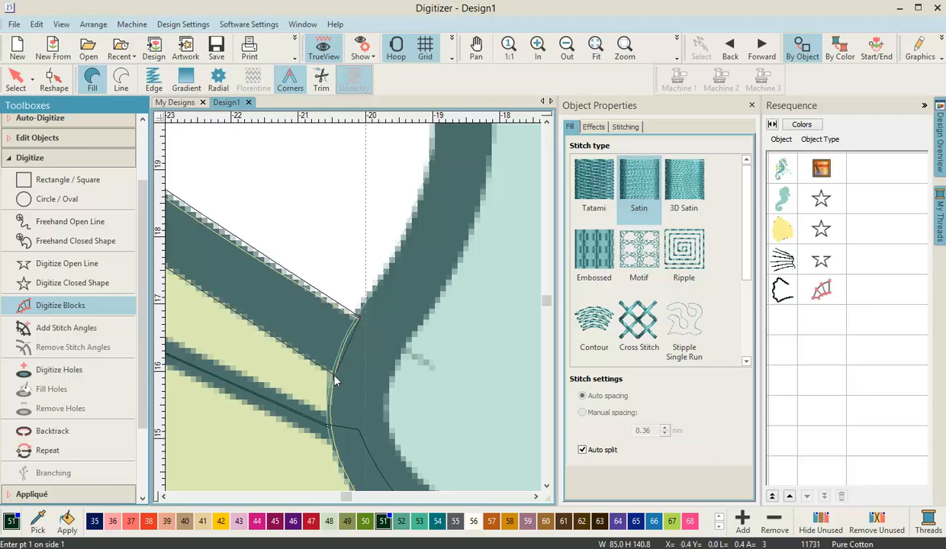
# - Show the design's stitches and inspect the stitched fin outline against the yellow fill and the body
pyautogui.click(16, 77)
pyautogui.click(361, 49)
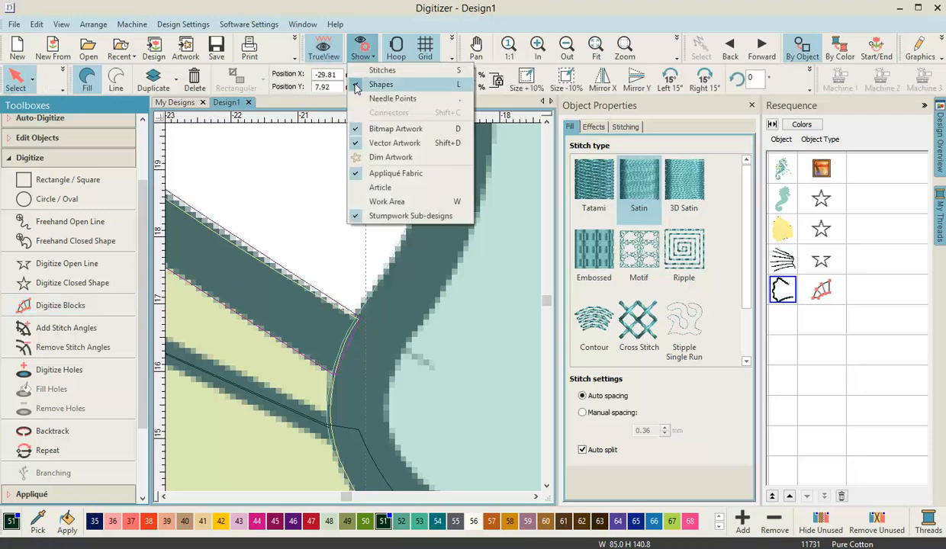
pyautogui.click(356, 71)
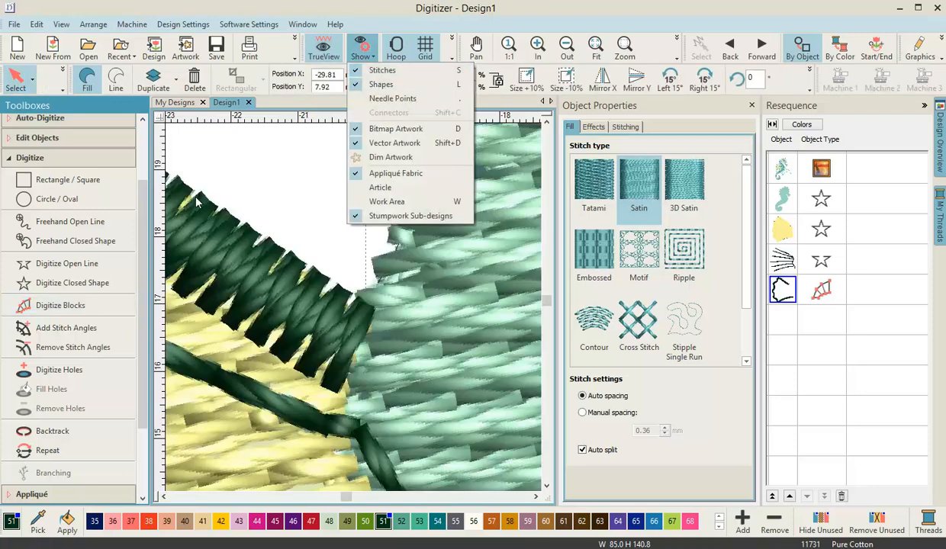
pyautogui.click(29, 80)
pyautogui.scroll(-1, 367, 319)
pyautogui.scroll(-6, 366, 319)
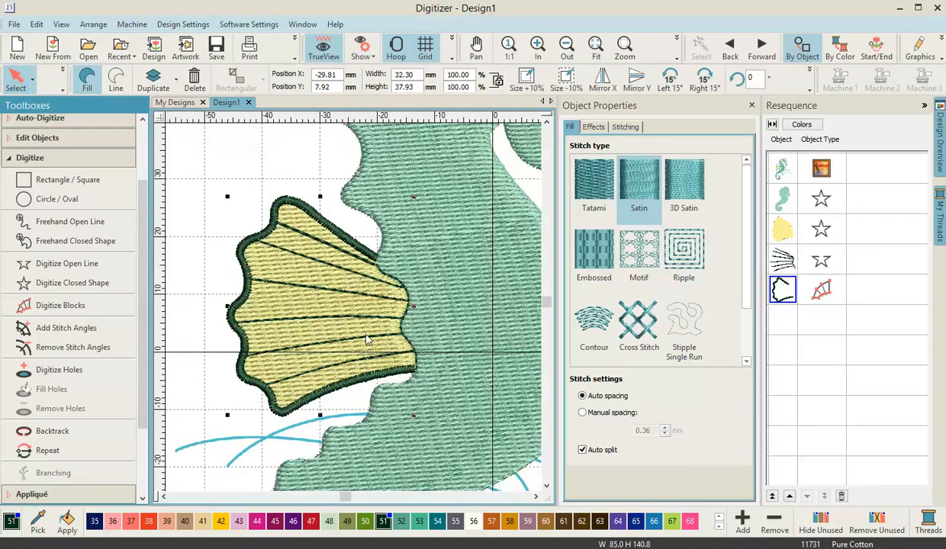
pyautogui.scroll(3, 353, 314)
pyautogui.scroll(-2, 355, 313)
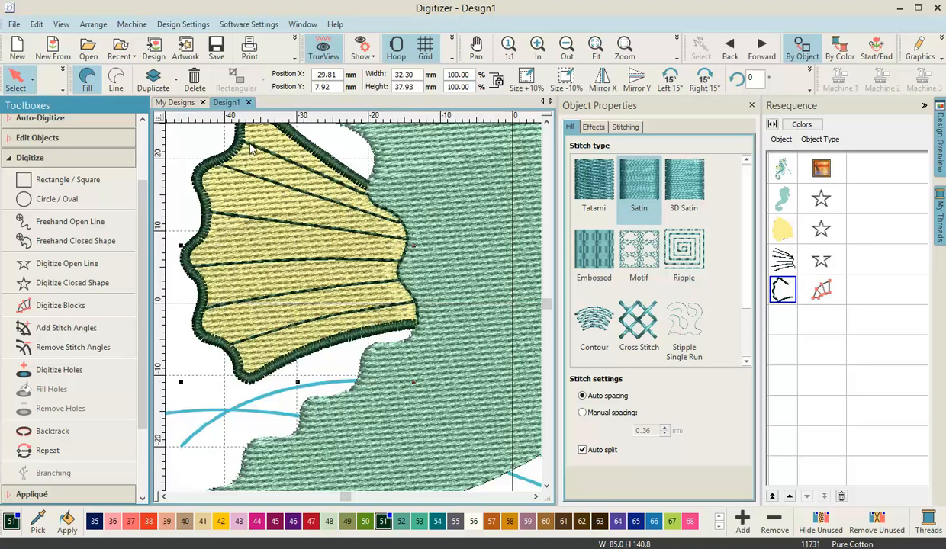
pyautogui.click(546, 123)
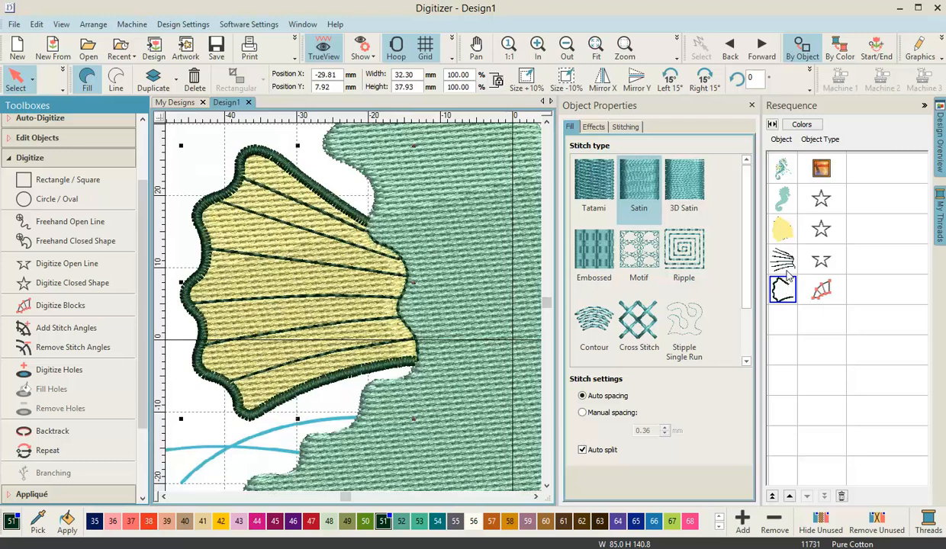
# - Select the fin's outline, ribs and yellow fill together and move them ahead of the body in the stitching sequence
pyautogui.keyDown('ctrl'); pyautogui.click(784, 261); pyautogui.keyUp('ctrl')
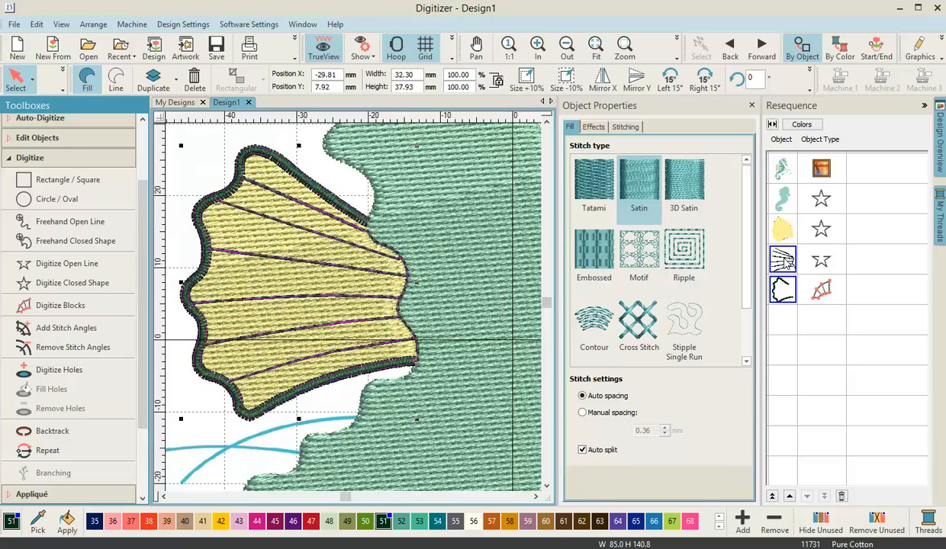
pyautogui.keyDown('ctrl'); pyautogui.click(786, 234); pyautogui.keyUp('ctrl')
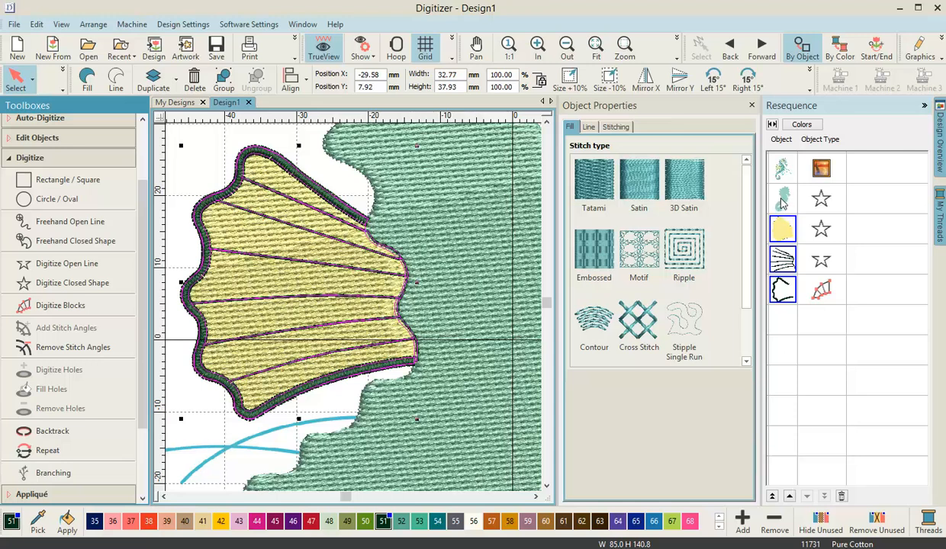
pyautogui.click(790, 496)
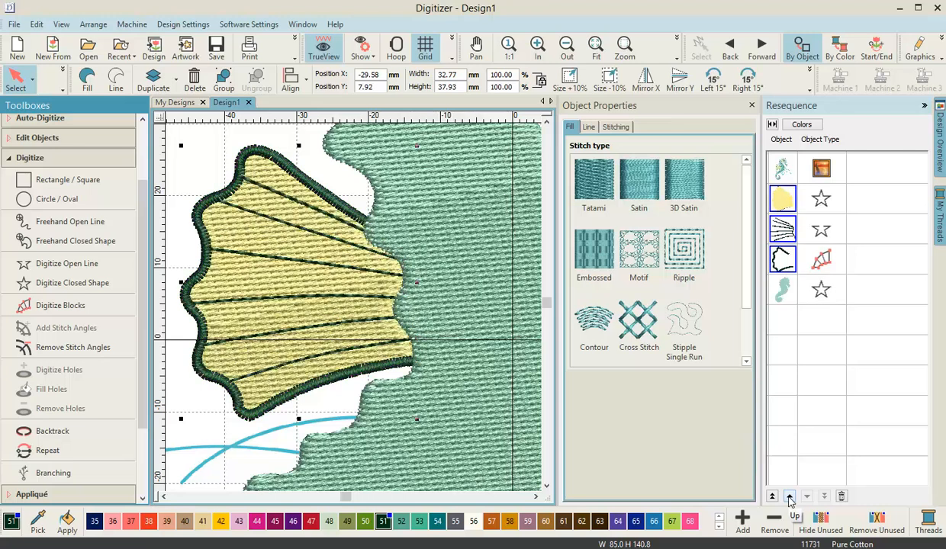
pyautogui.click(786, 324)
pyautogui.scroll(-3, 352, 312)
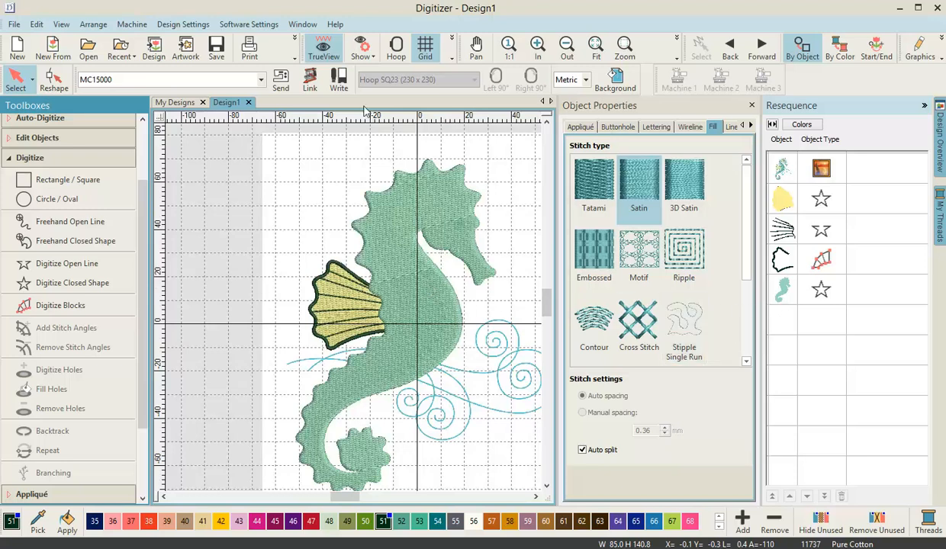
# - Hide the stitches to reveal the seahorse artwork for tracing
pyautogui.click(369, 61)
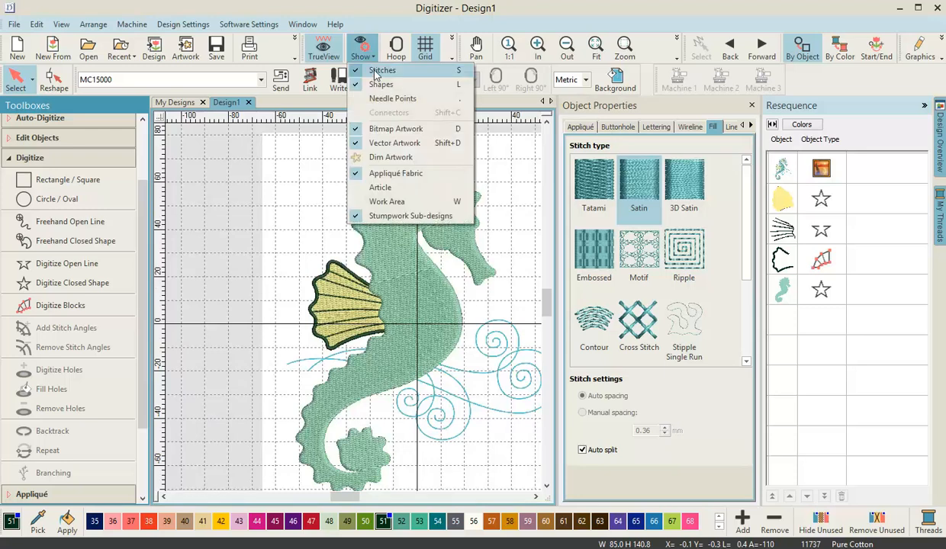
pyautogui.click(381, 71)
pyautogui.click(503, 219)
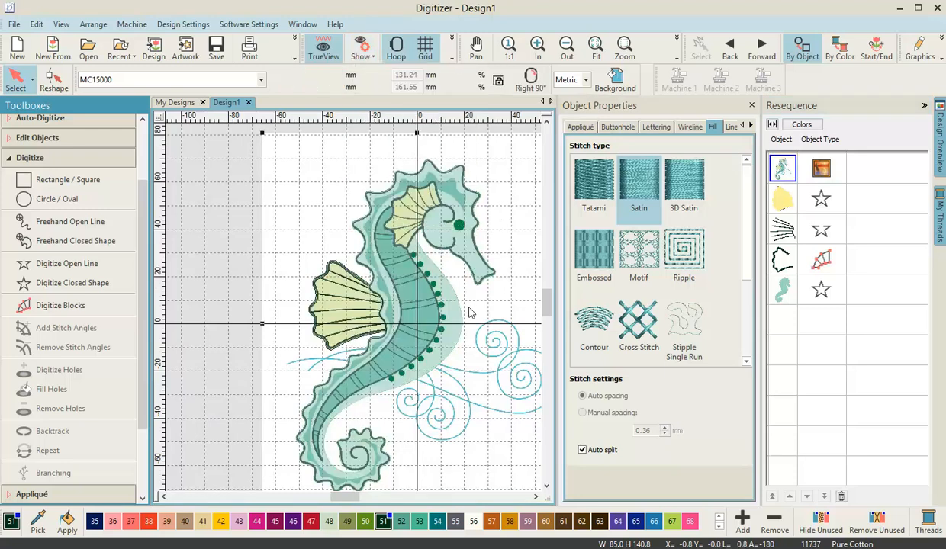
# - Examine the dark outline of the seahorse's curled tail, following it along the body and into the centre of the spiral
pyautogui.scroll(-5, 370, 464)
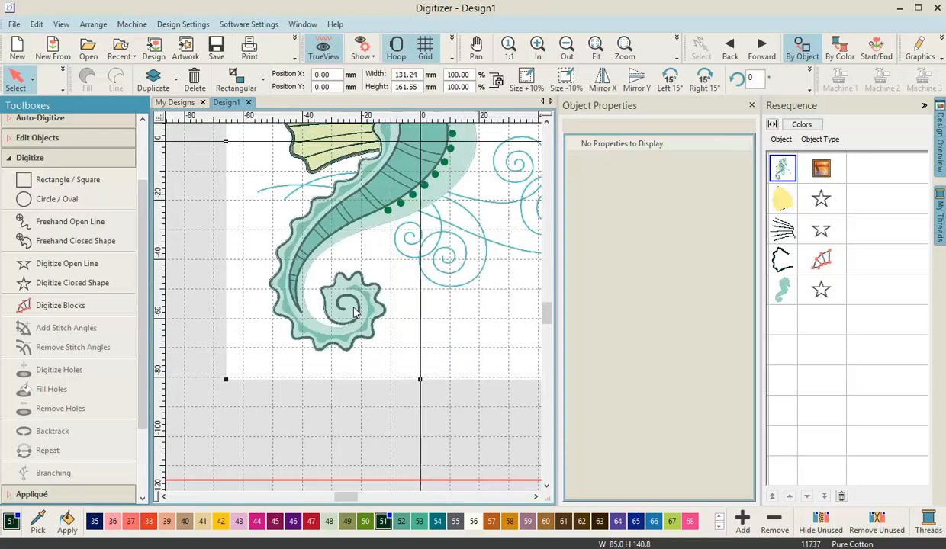
pyautogui.scroll(2, 347, 314)
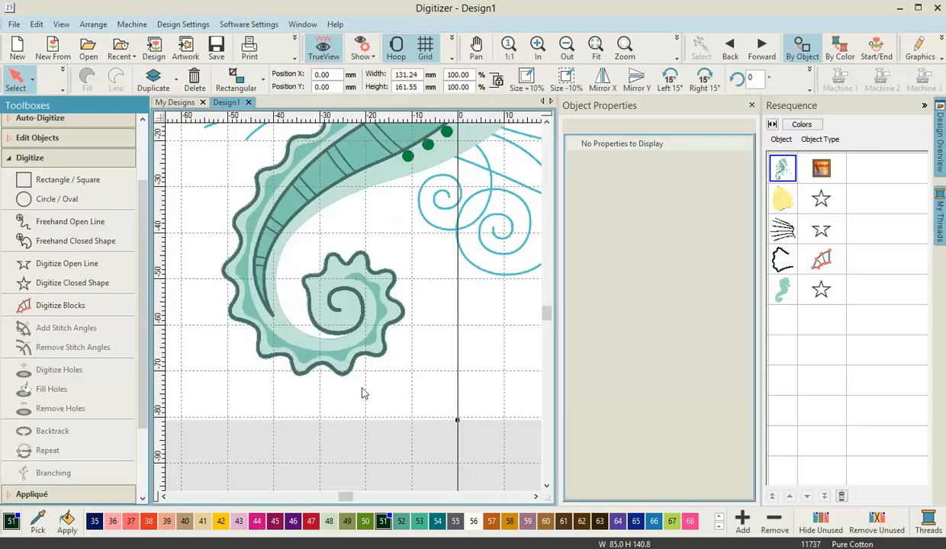
pyautogui.scroll(-3, 342, 297)
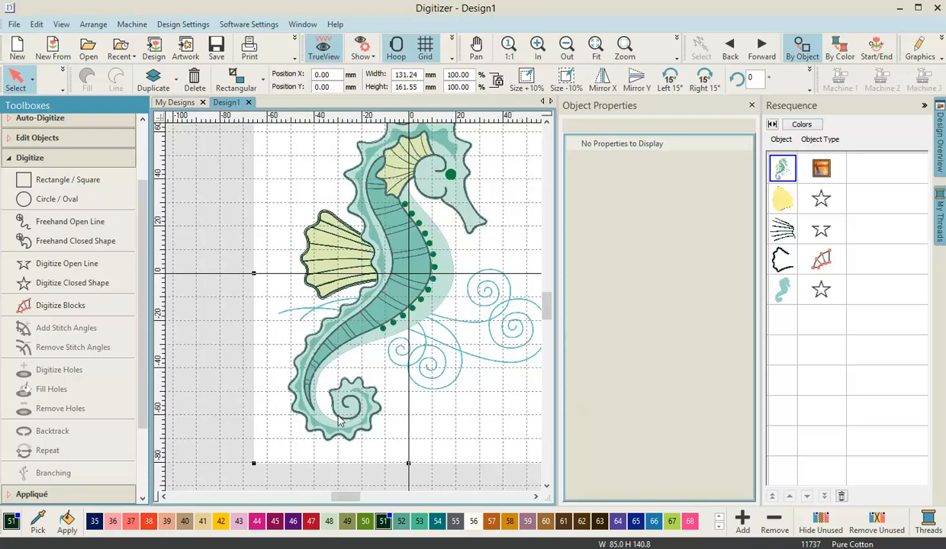
pyautogui.scroll(5, 343, 418)
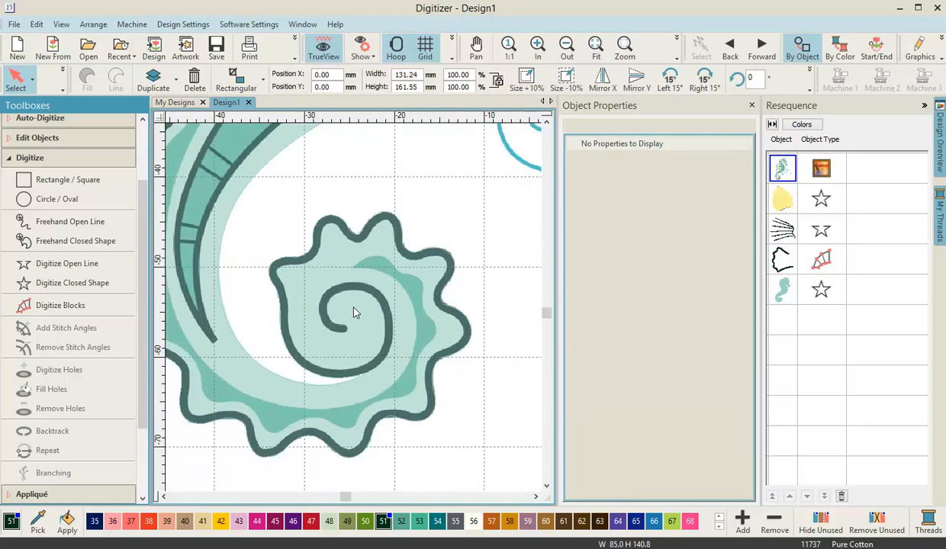
pyautogui.scroll(-1, 338, 315)
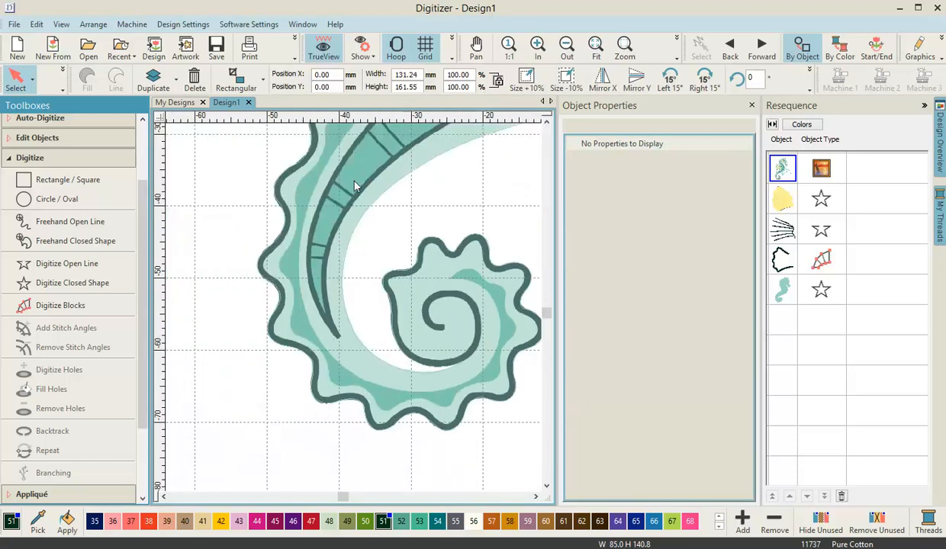
pyautogui.scroll(-3, 353, 309)
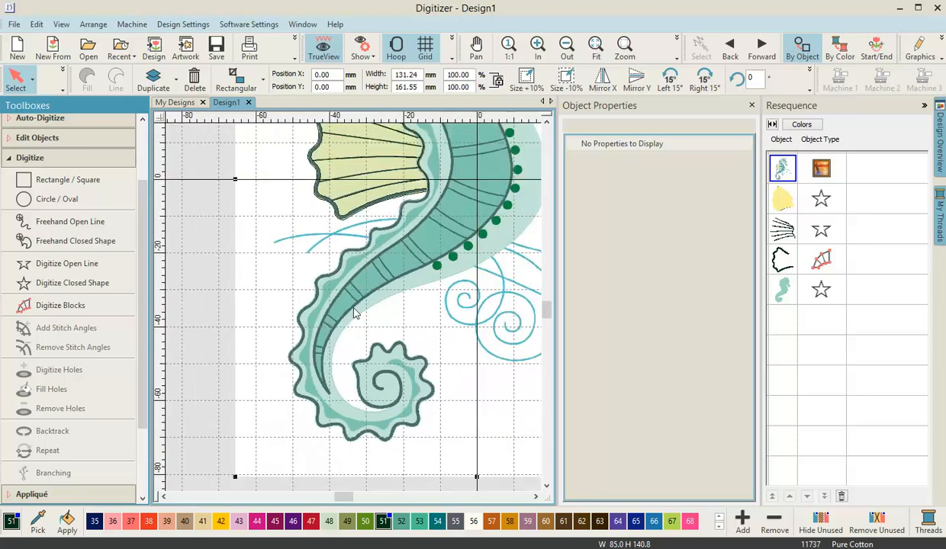
pyautogui.scroll(-2, 353, 312)
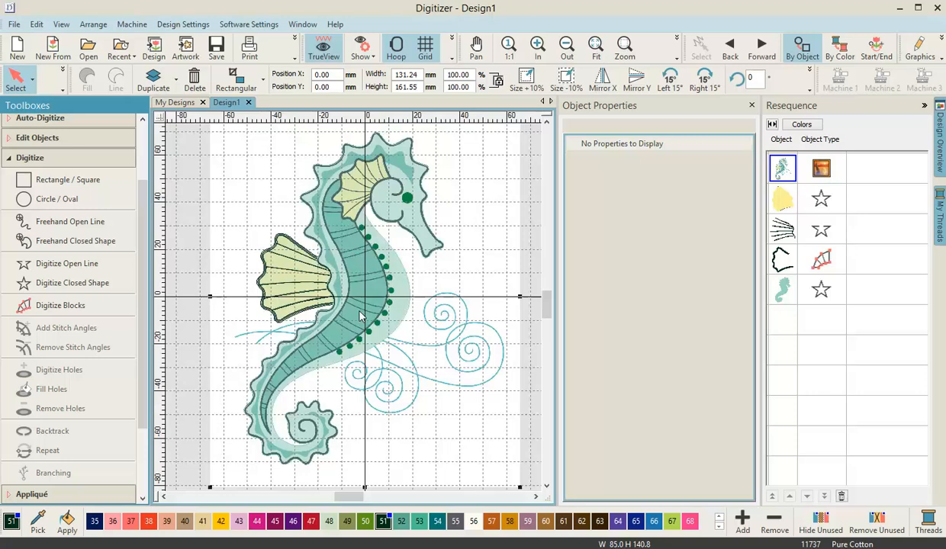
pyautogui.scroll(5, 355, 313)
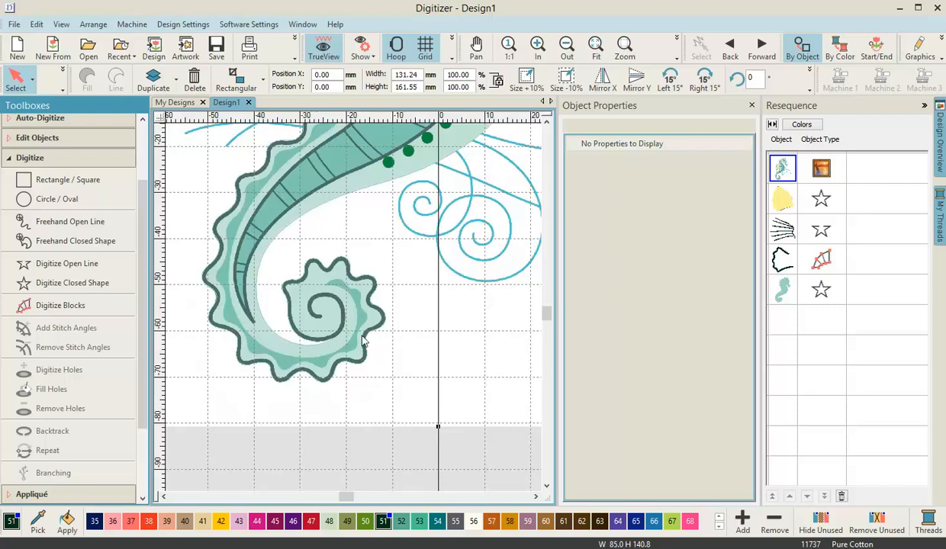
pyautogui.scroll(3, 343, 320)
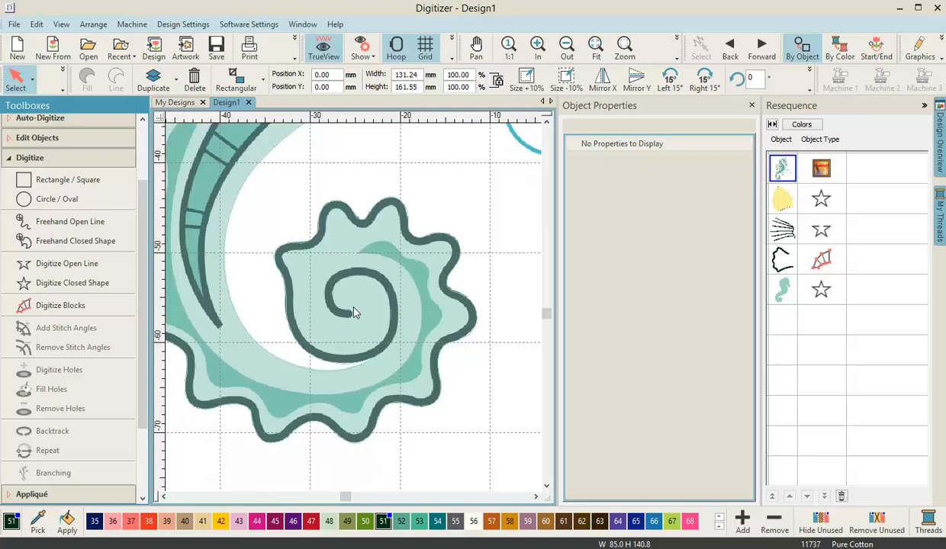
pyautogui.scroll(3, 353, 313)
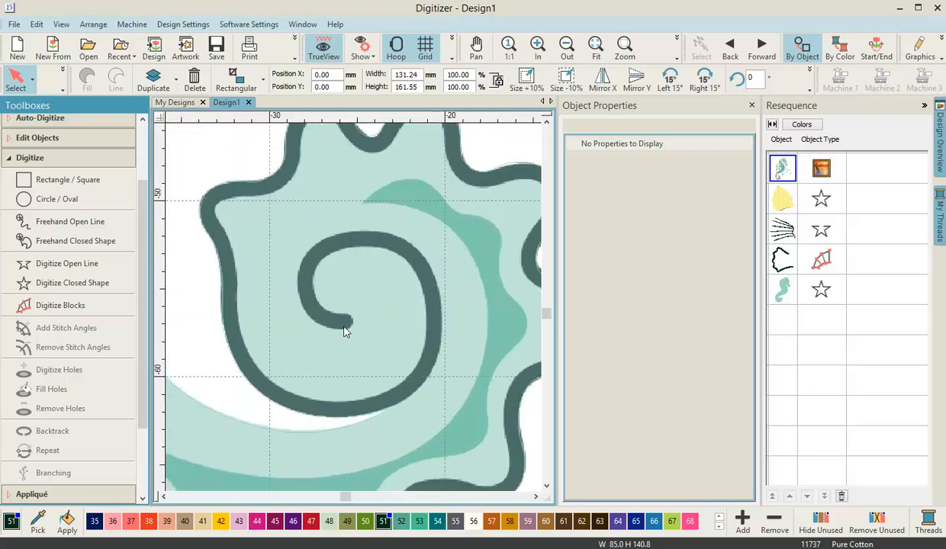
# - Start a satin column with Digitize Blocks at the inner end of the tail spiral, placing four point pairs across its outline
pyautogui.click(71, 309)
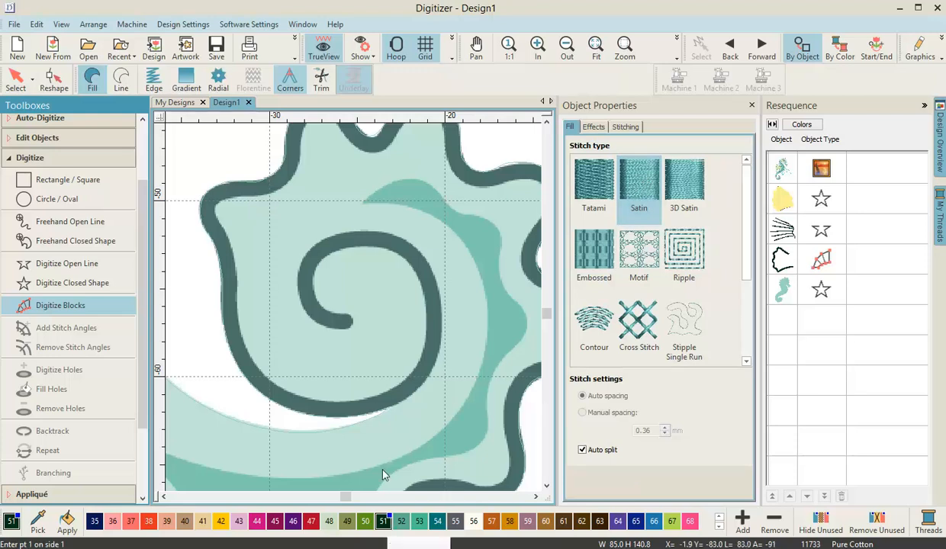
pyautogui.scroll(3, 348, 309)
pyautogui.scroll(1, 354, 307)
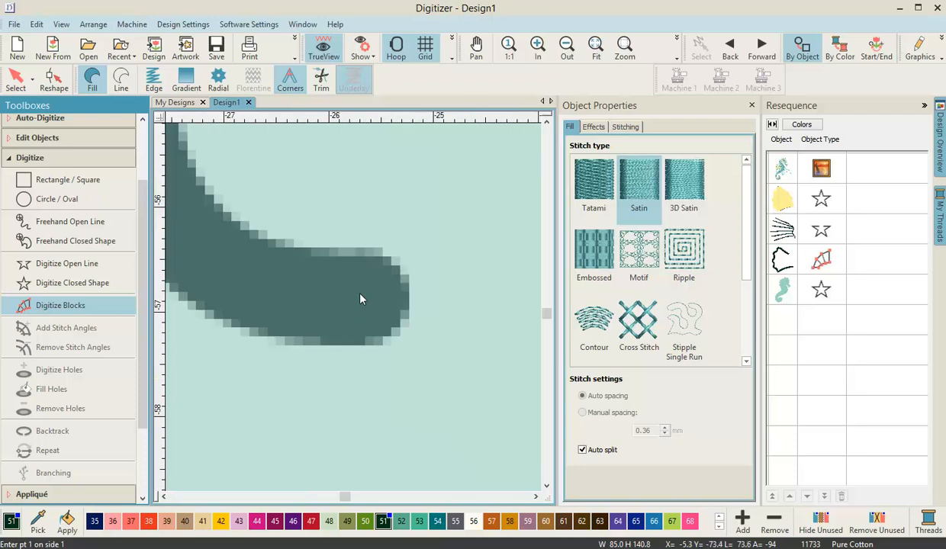
pyautogui.scroll(-1, 359, 294)
pyautogui.moveTo(362, 282); pyautogui.dragTo(361, 343)
pyautogui.moveTo(321, 281); pyautogui.dragTo(307, 342)
pyautogui.moveTo(280, 268); pyautogui.dragTo(247, 324)
pyautogui.click(248, 324)
pyautogui.click(248, 229)
pyautogui.click(211, 286)
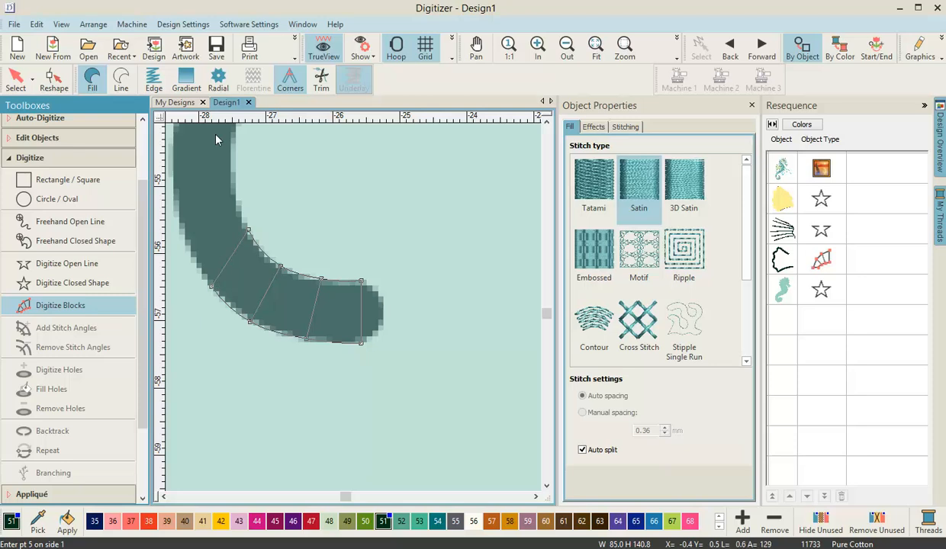
# - Continue the satin column up the left bend of the inner tail spiral with three point pairs
pyautogui.press('c')
pyautogui.click(341, 367)
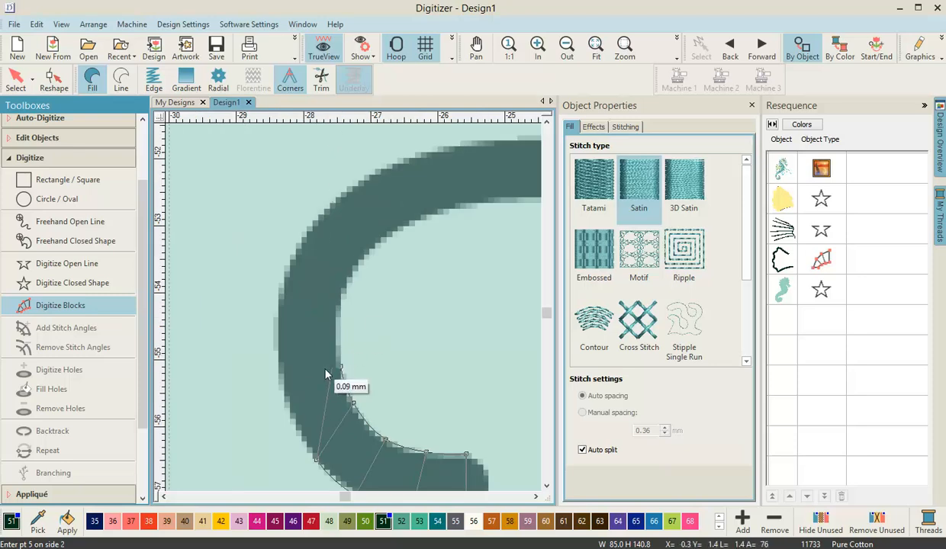
pyautogui.click(276, 375)
pyautogui.click(335, 321)
pyautogui.click(277, 308)
pyautogui.click(352, 273)
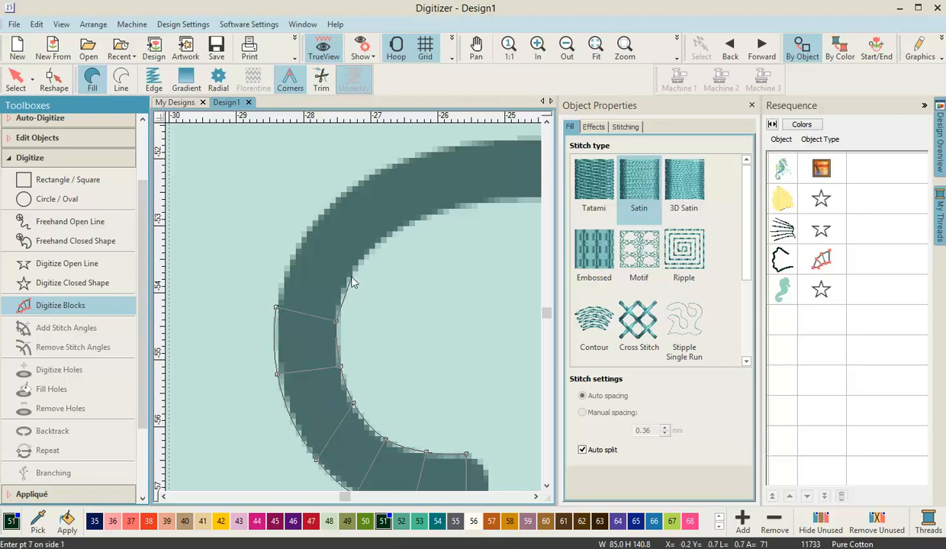
pyautogui.click(305, 230)
# - Add three point pairs along the spiral's upper-left curve up to the crest of the dark outline
pyautogui.click(399, 226)
pyautogui.click(367, 173)
pyautogui.click(459, 204)
pyautogui.click(446, 146)
pyautogui.click(346, 287)
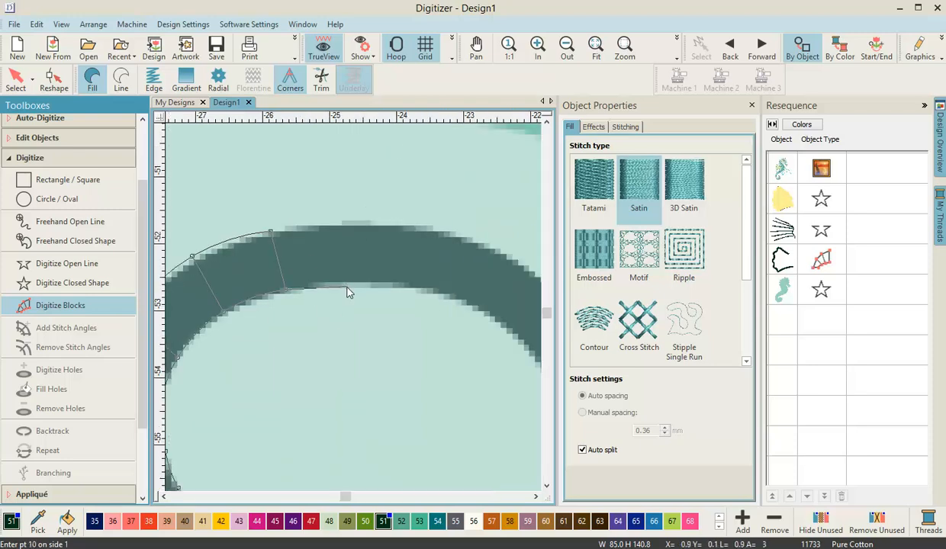
pyautogui.click(346, 225)
# - Carry the satin column past the spiral's crest and down its right-hand curve with four point pairs
pyautogui.click(402, 286)
pyautogui.click(414, 225)
pyautogui.click(473, 303)
pyautogui.click(500, 251)
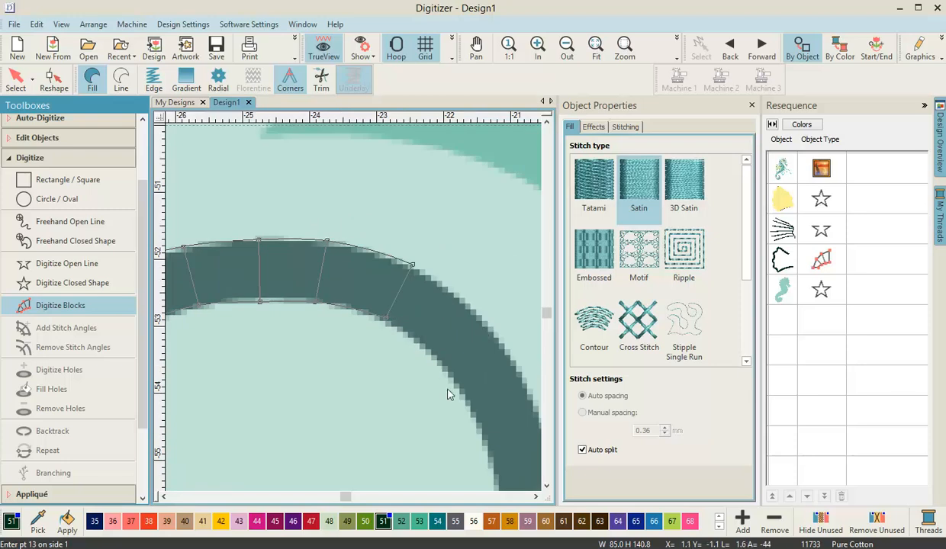
pyautogui.click(433, 357)
pyautogui.click(481, 316)
pyautogui.click(473, 421)
pyautogui.click(528, 393)
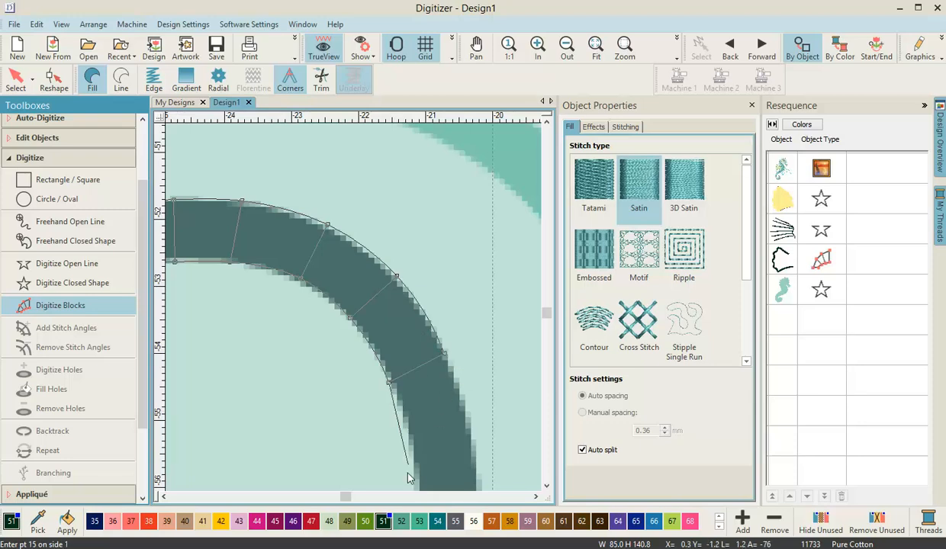
# - Continue the satin column down the right-hand side of the tail spiral with three more point pairs across the dark outline
pyautogui.click(446, 371)
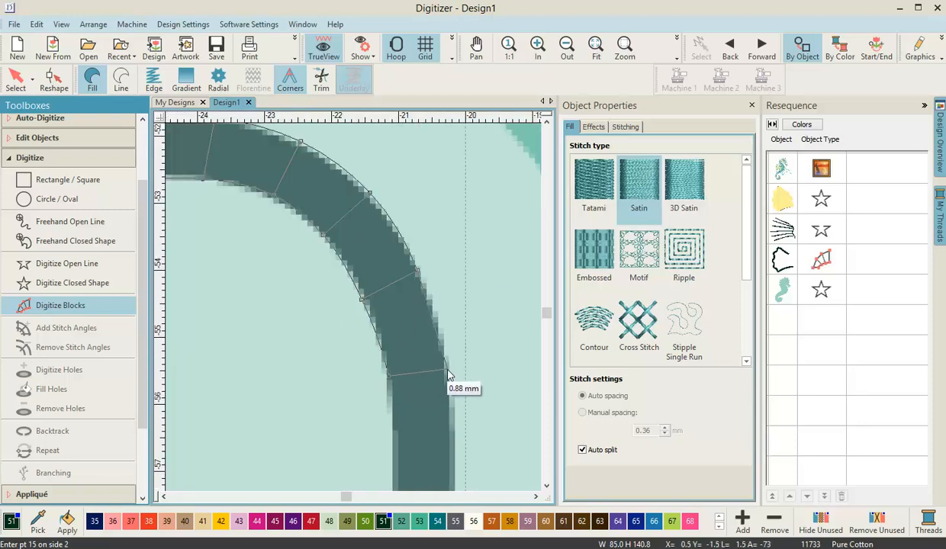
pyautogui.click(379, 389)
pyautogui.click(435, 397)
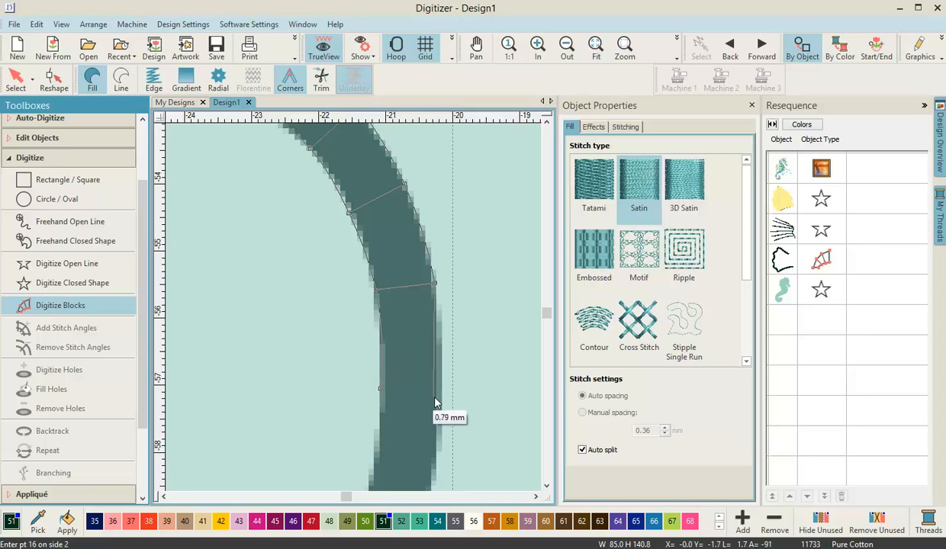
pyautogui.click(435, 398)
pyautogui.click(344, 398)
pyautogui.click(404, 400)
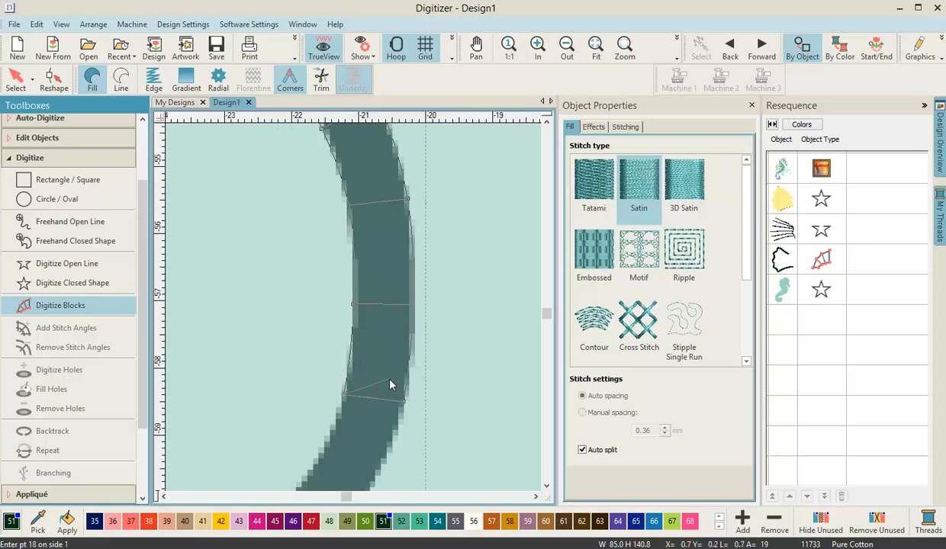
# - Carry the satin column around the spiral's lower-right bend with three point pairs, reaching the tip of the white gap
pyautogui.click(316, 396)
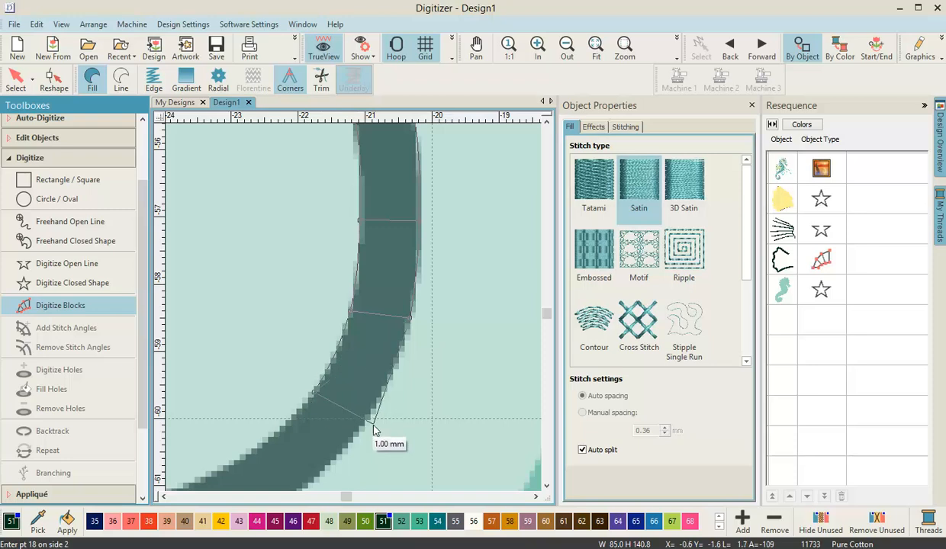
pyautogui.click(366, 422)
pyautogui.click(281, 363)
pyautogui.click(313, 424)
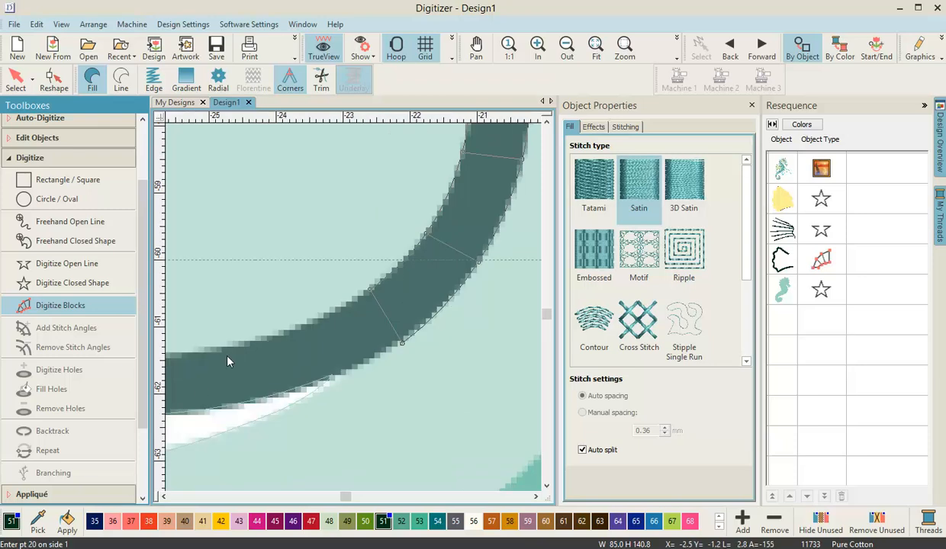
pyautogui.click(301, 330)
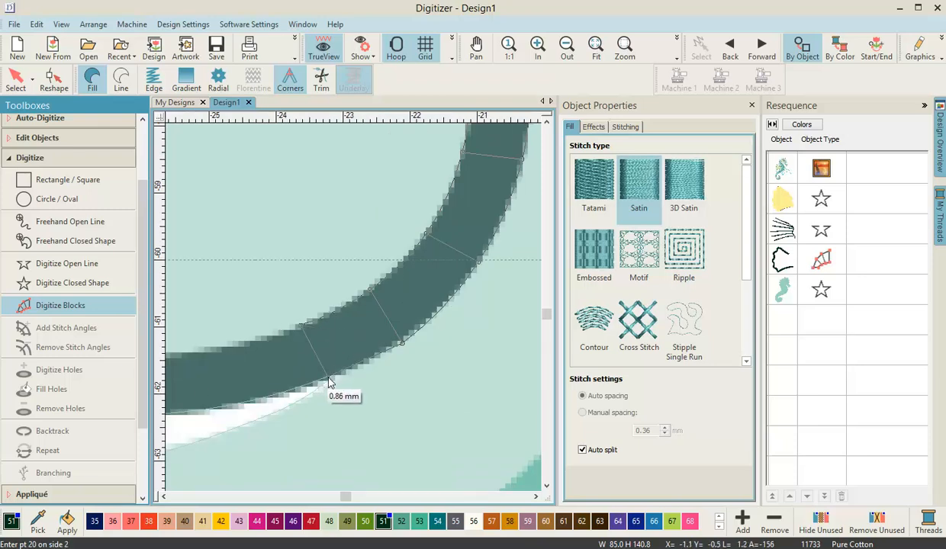
pyautogui.click(330, 383)
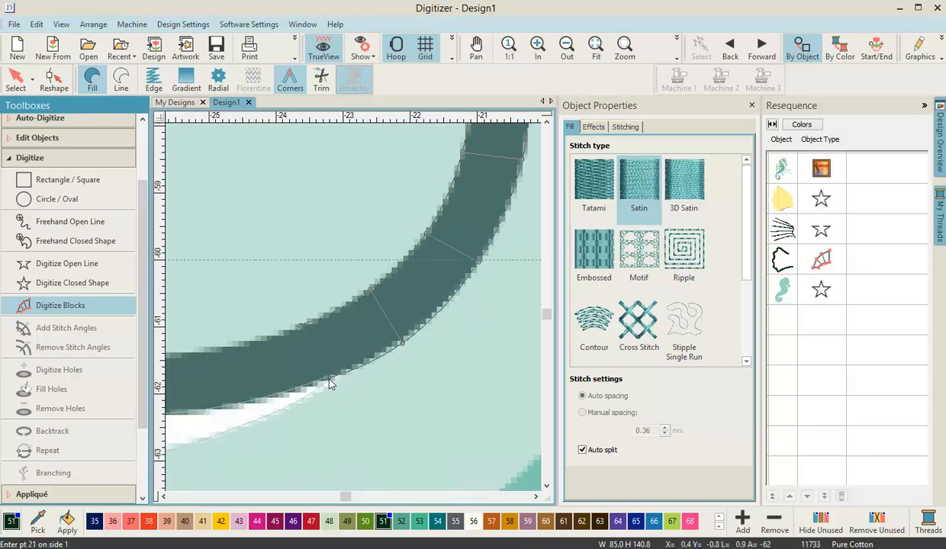
# - Add three point pairs along the underside of the spiral, following the dark outline above the white gap to its lowest stretch
pyautogui.scroll(-2, 354, 313)
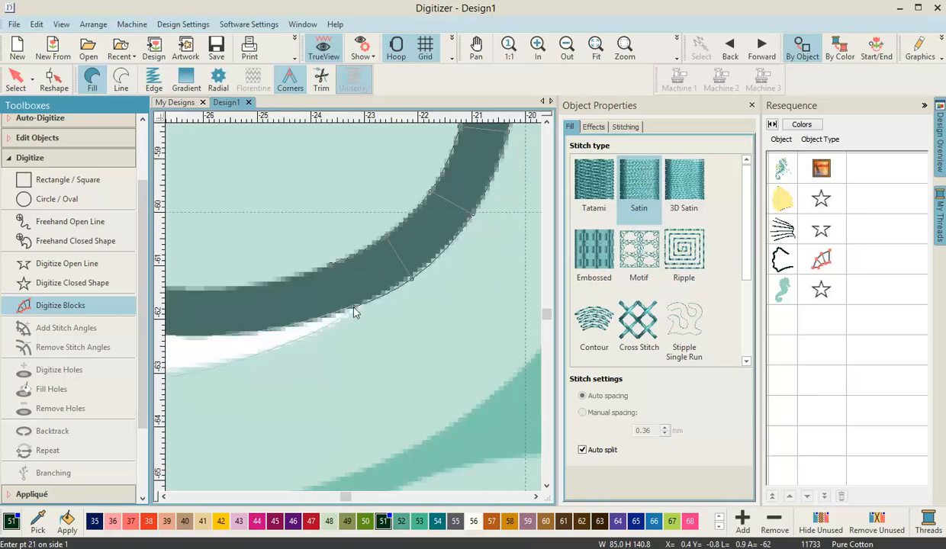
pyautogui.scroll(4, 371, 309)
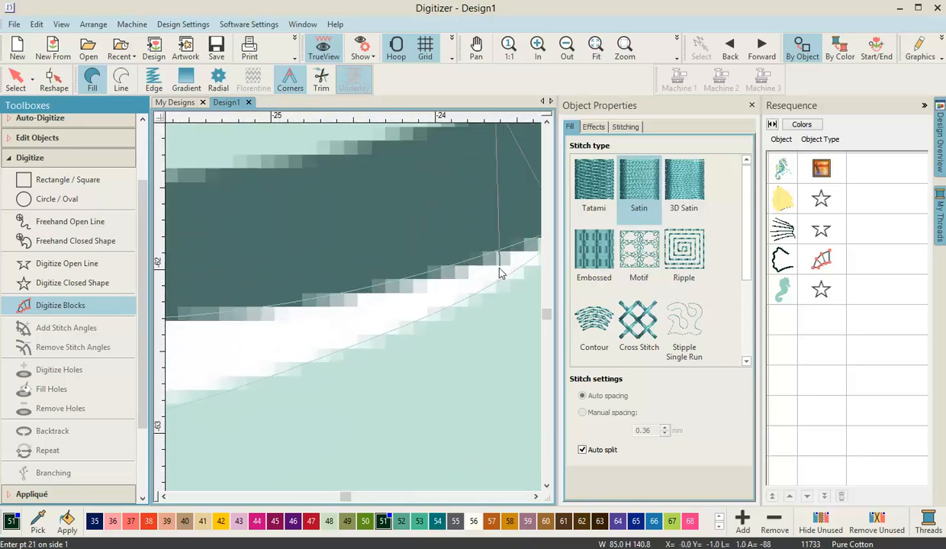
pyautogui.scroll(-1, 427, 282)
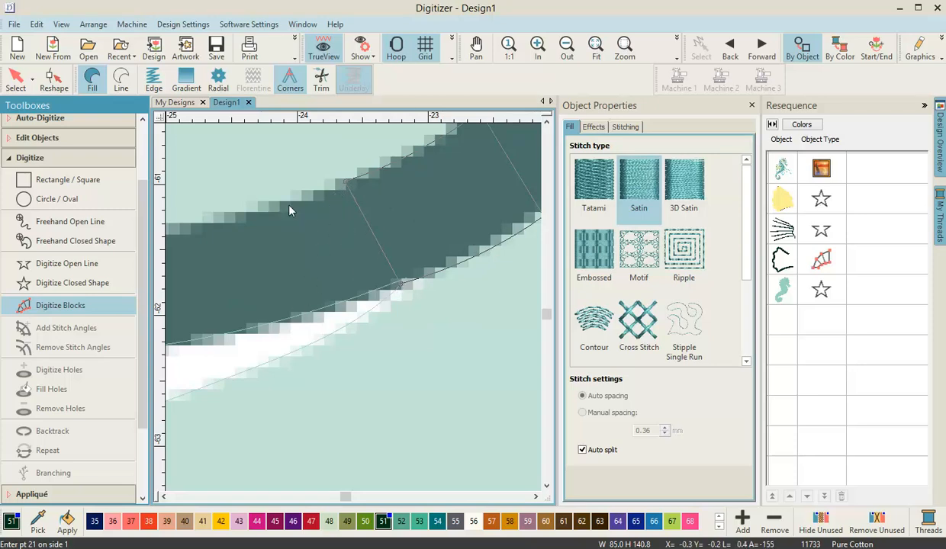
pyautogui.click(222, 217)
pyautogui.click(260, 334)
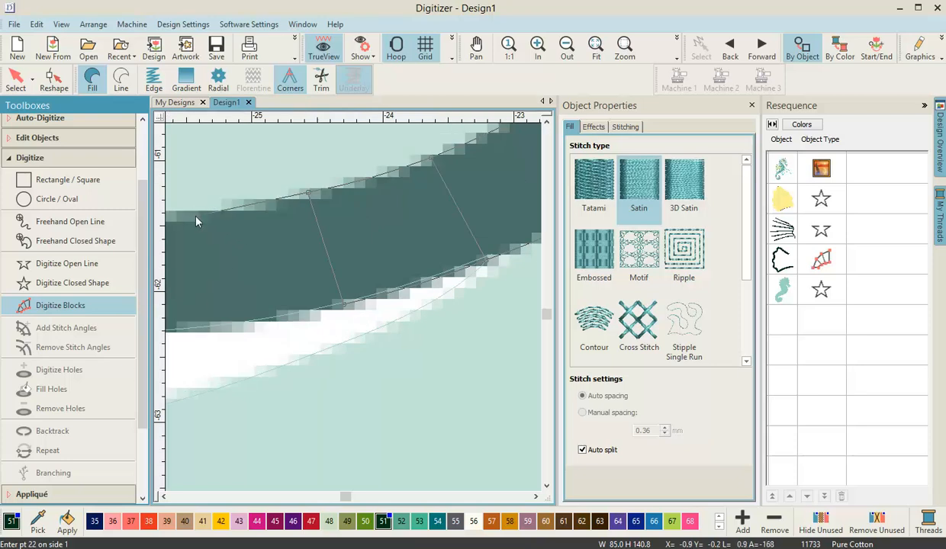
pyautogui.click(196, 216)
pyautogui.click(210, 334)
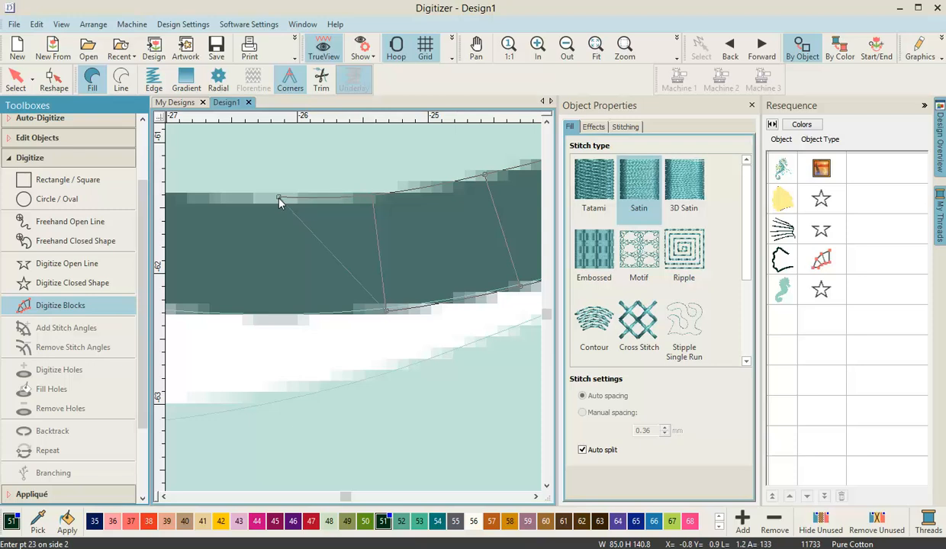
pyautogui.click(279, 317)
# - Extend the satin column past the spiral's lowest point with three point pairs where the outline starts rising to the left
pyautogui.click(309, 236)
pyautogui.click(295, 357)
pyautogui.click(220, 216)
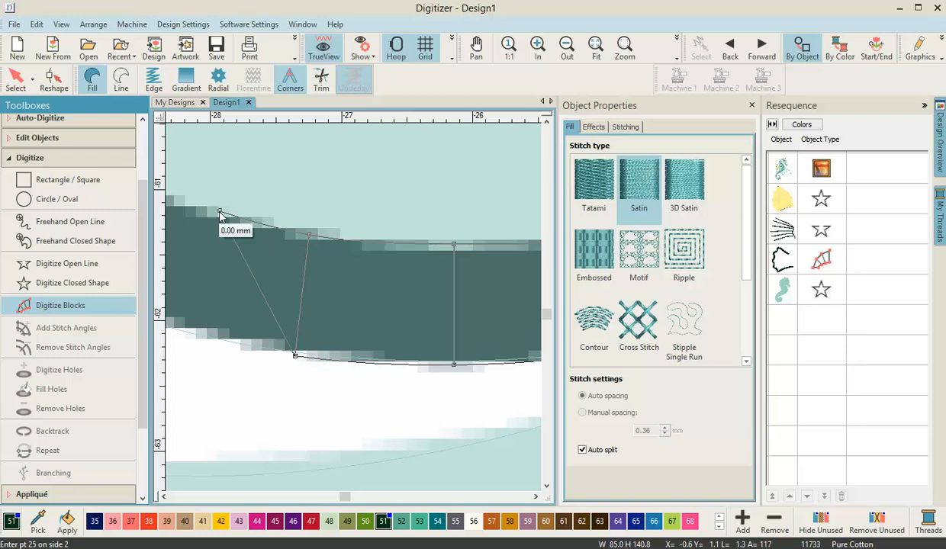
pyautogui.click(260, 350)
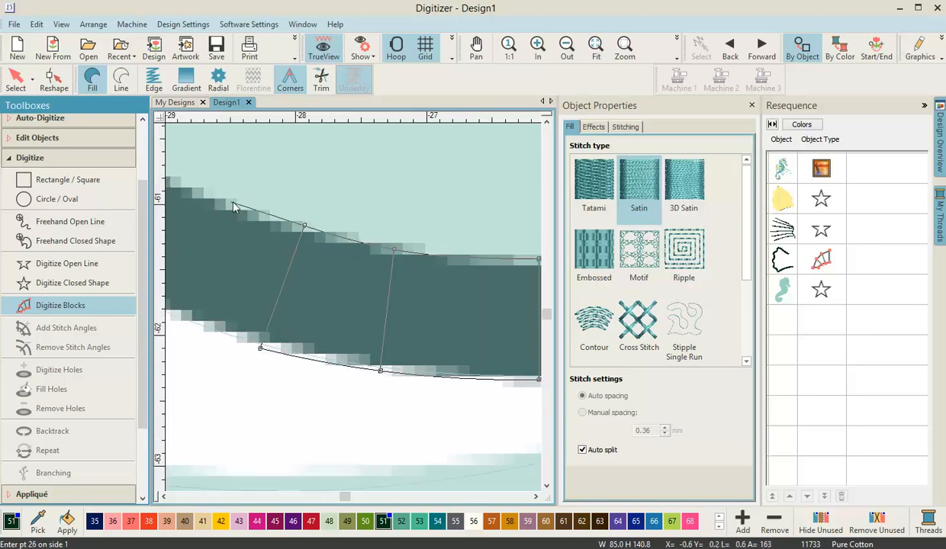
pyautogui.click(208, 197)
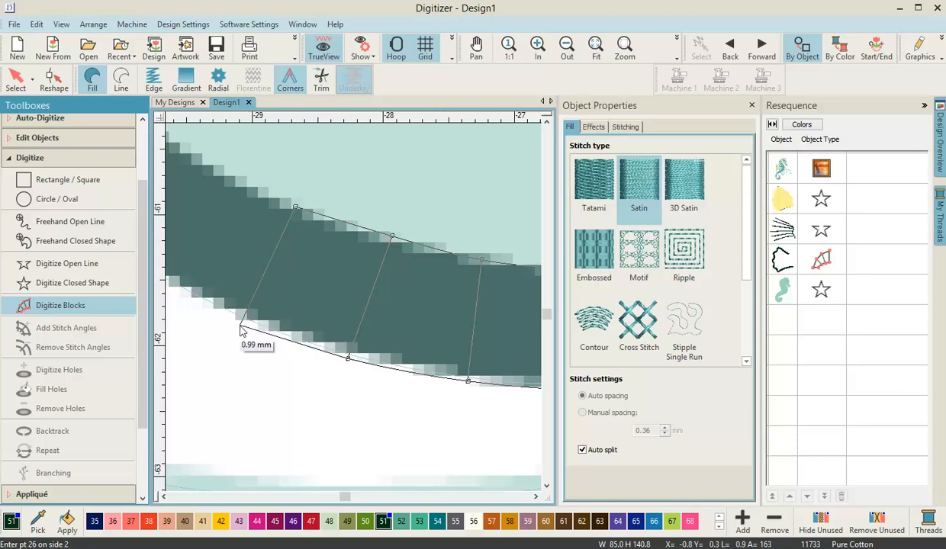
pyautogui.click(247, 329)
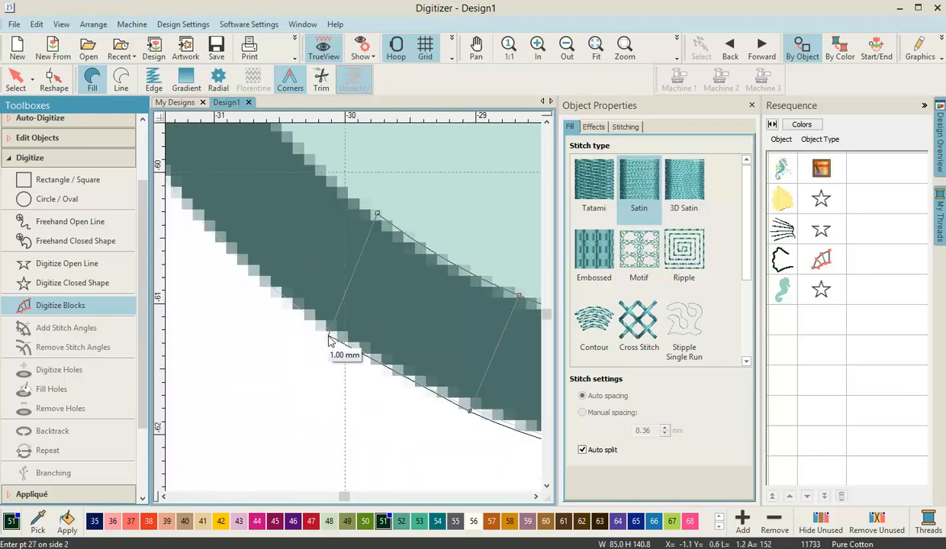
# - Trace the tail's lower-left curve upward with point pairs 27 to 31 across the dark outline
pyautogui.click(330, 335)
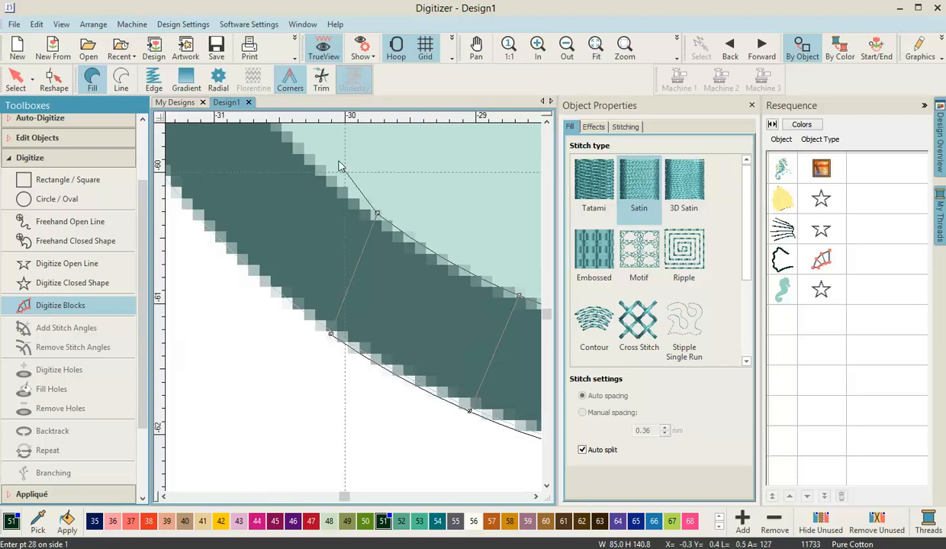
pyautogui.click(215, 242)
pyautogui.click(403, 245)
pyautogui.click(288, 297)
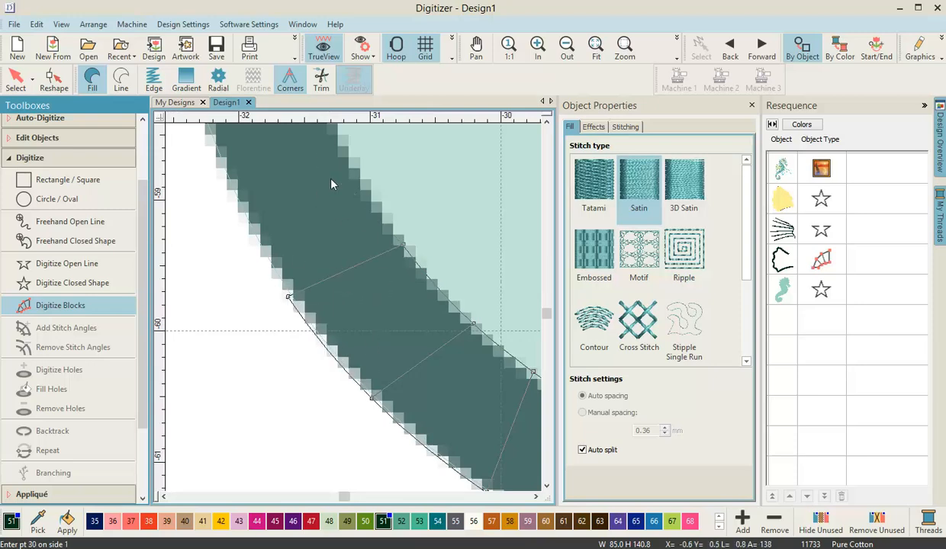
pyautogui.click(347, 147)
pyautogui.click(233, 197)
pyautogui.click(391, 217)
pyautogui.click(278, 259)
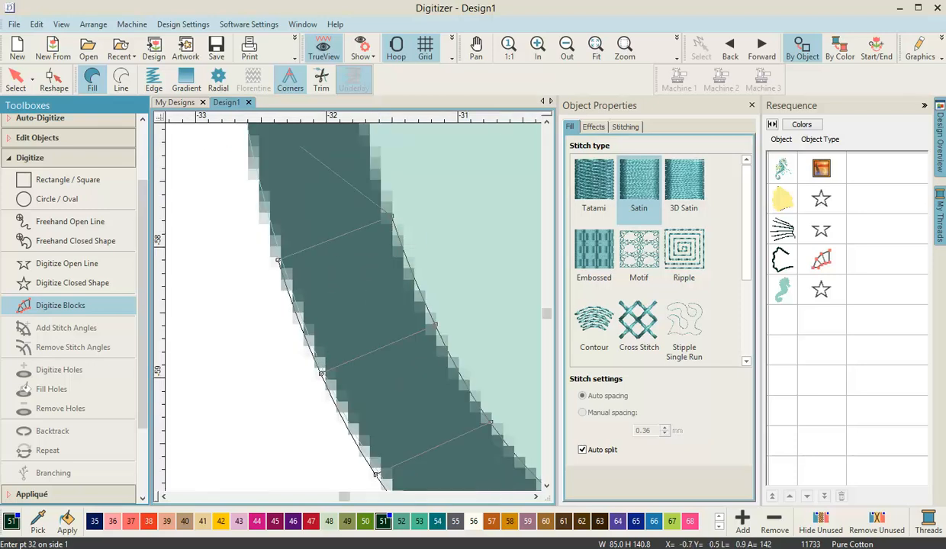
# - Place three point pairs up the nearly vertical stretch on the tail's left side
pyautogui.scroll(2, 363, 177)
pyautogui.click(370, 196)
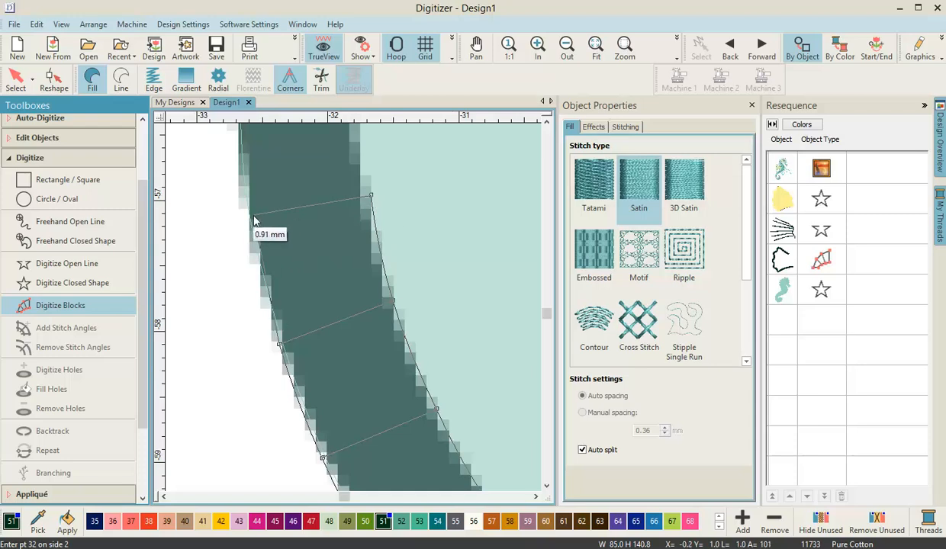
pyautogui.click(245, 214)
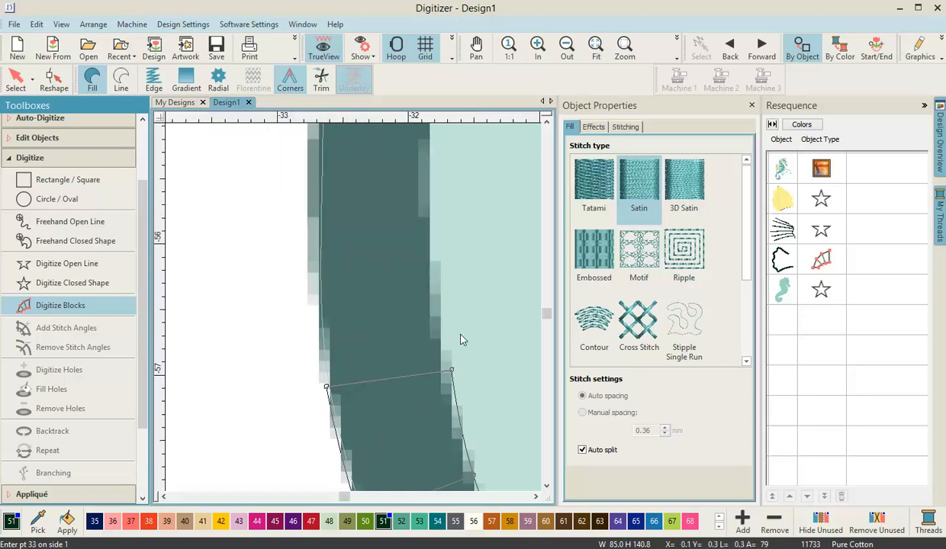
pyautogui.click(439, 291)
pyautogui.click(319, 292)
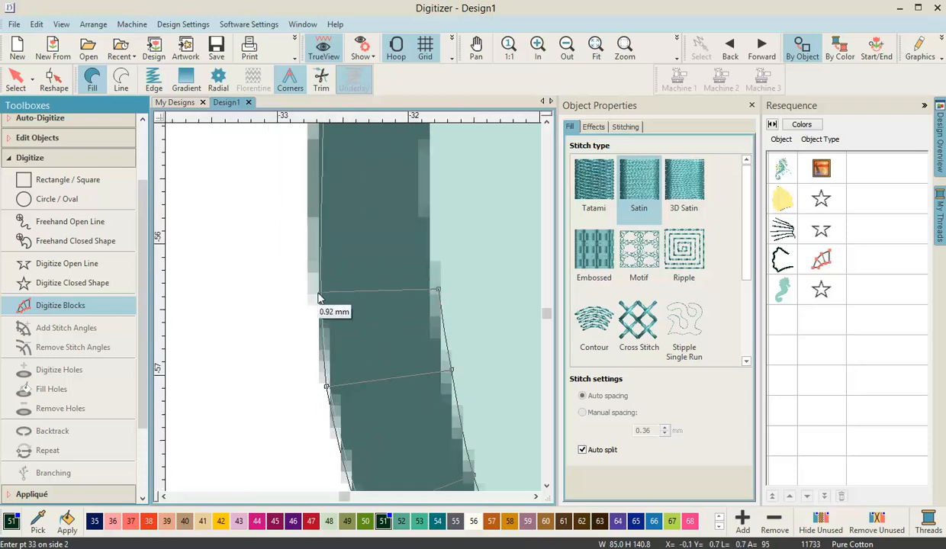
pyautogui.scroll(2, 373, 174)
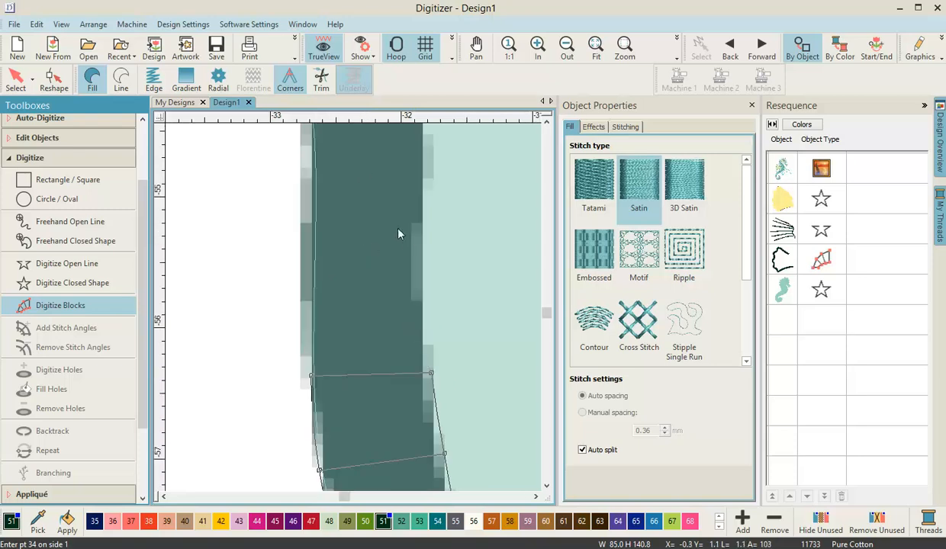
pyautogui.click(428, 255)
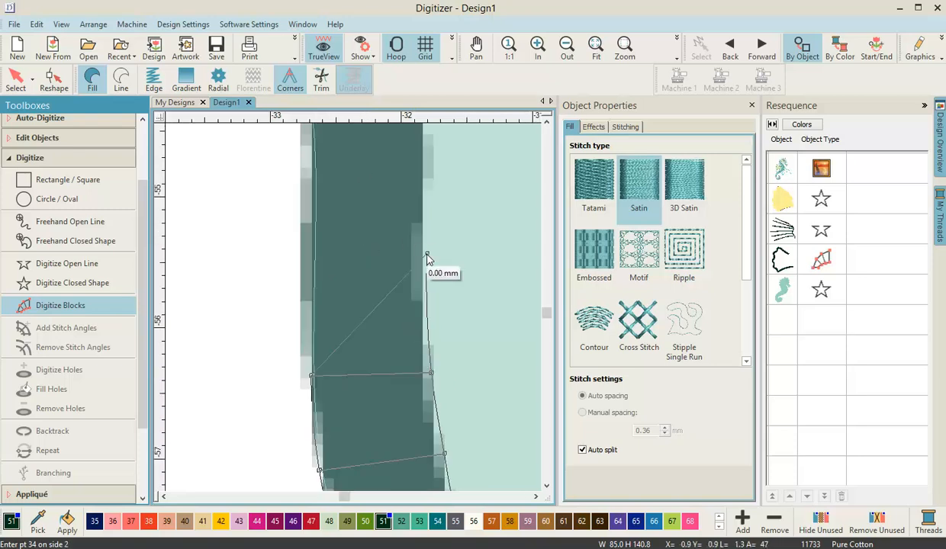
pyautogui.click(309, 260)
# - Follow the tail outline as it leans up and to the left with point pairs 35 to 37
pyautogui.scroll(4, 362, 217)
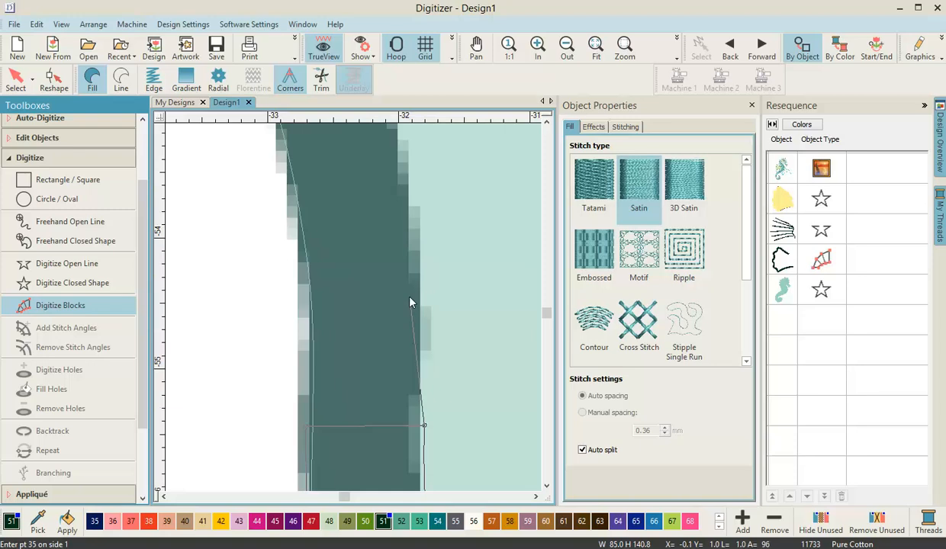
pyautogui.click(427, 304)
pyautogui.click(309, 315)
pyautogui.click(405, 163)
pyautogui.click(296, 189)
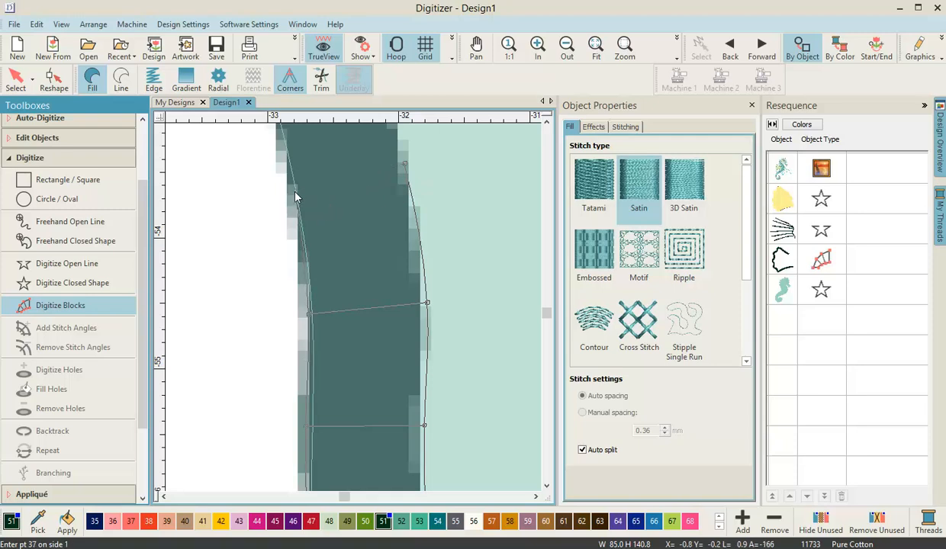
pyautogui.click(446, 220)
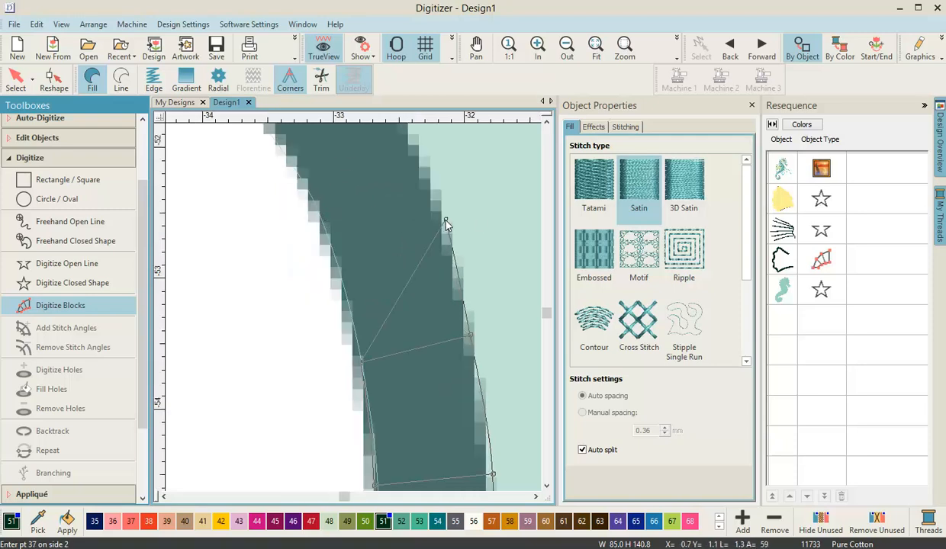
pyautogui.click(338, 264)
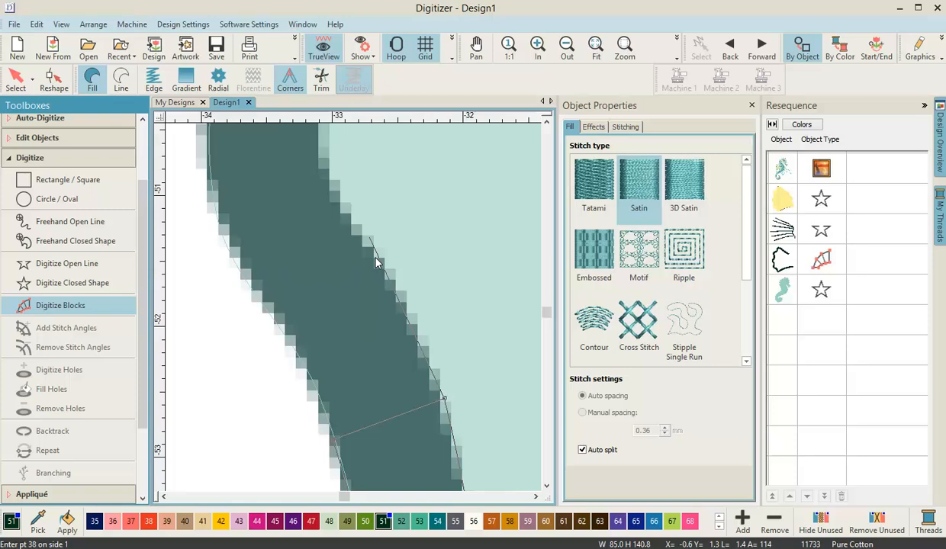
# - Bring the satin column up the slanted tail section into the tight left-hand bend with three point pairs
pyautogui.click(400, 294)
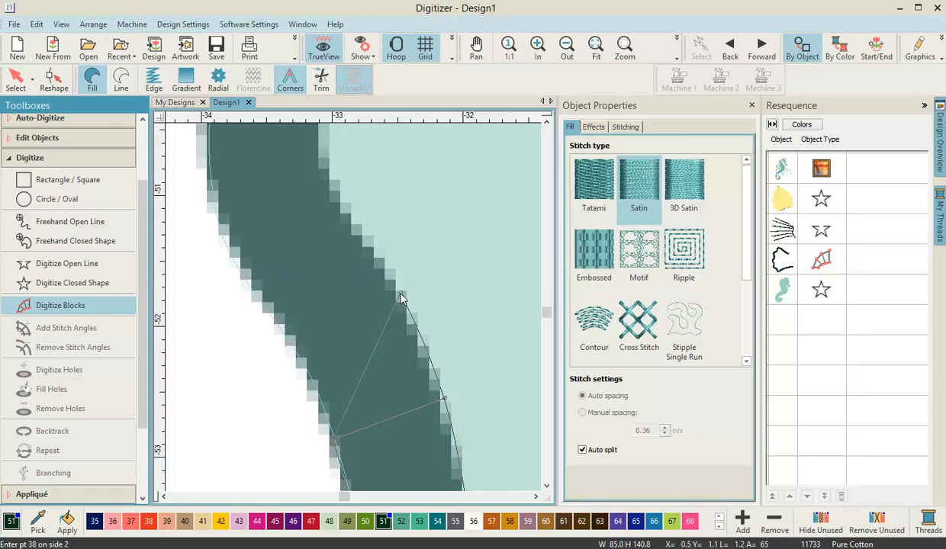
pyautogui.click(297, 357)
pyautogui.click(337, 207)
pyautogui.click(229, 260)
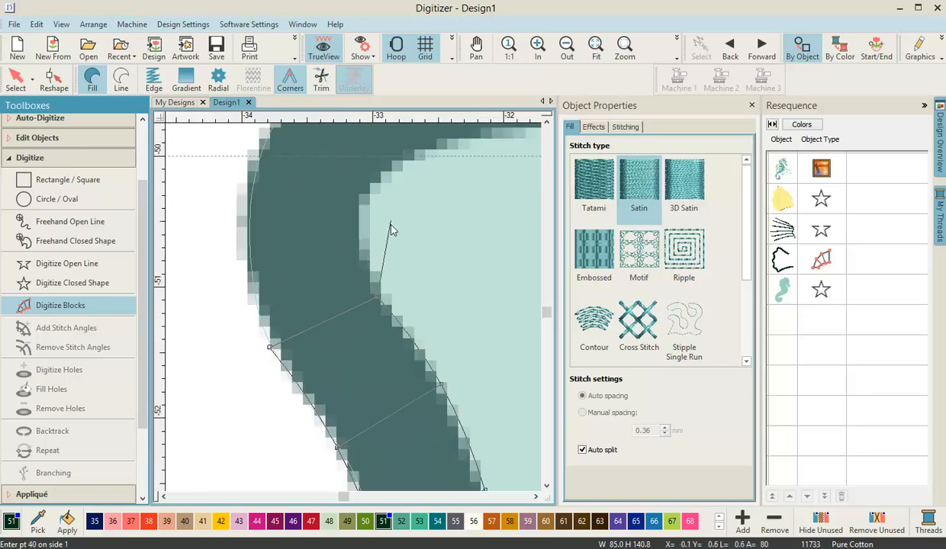
pyautogui.click(359, 243)
pyautogui.click(245, 242)
# - Trace the satin column around the tail coil's tight left-hand bend with point pairs 41 to 43
pyautogui.click(359, 199)
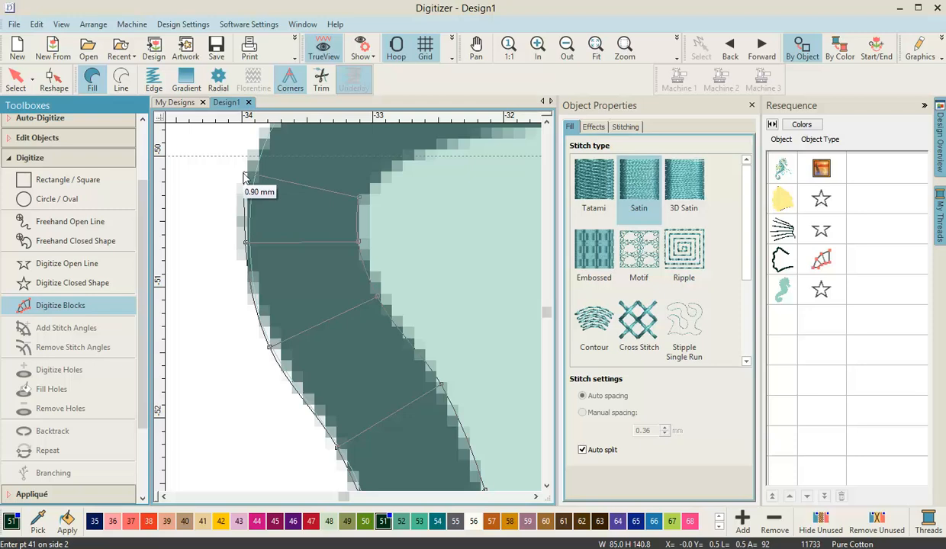
pyautogui.click(252, 180)
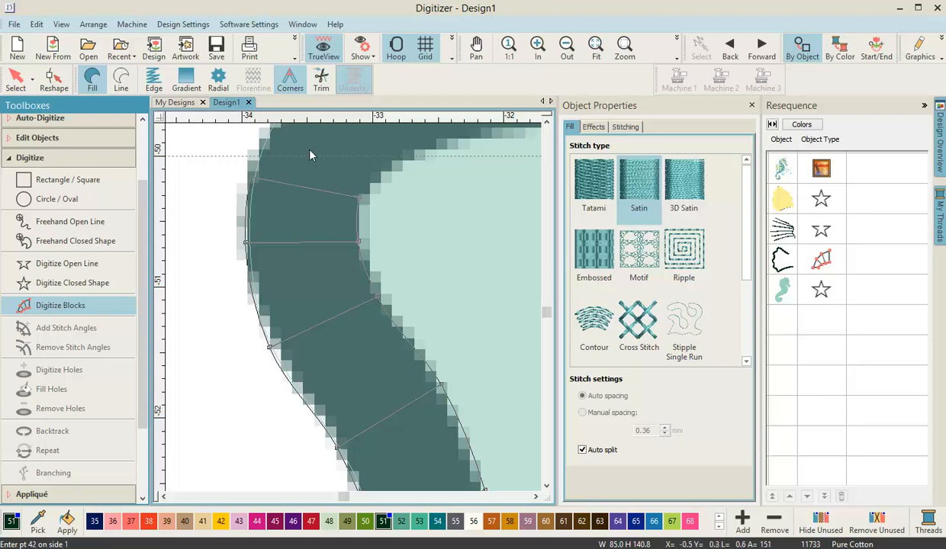
pyautogui.click(390, 354)
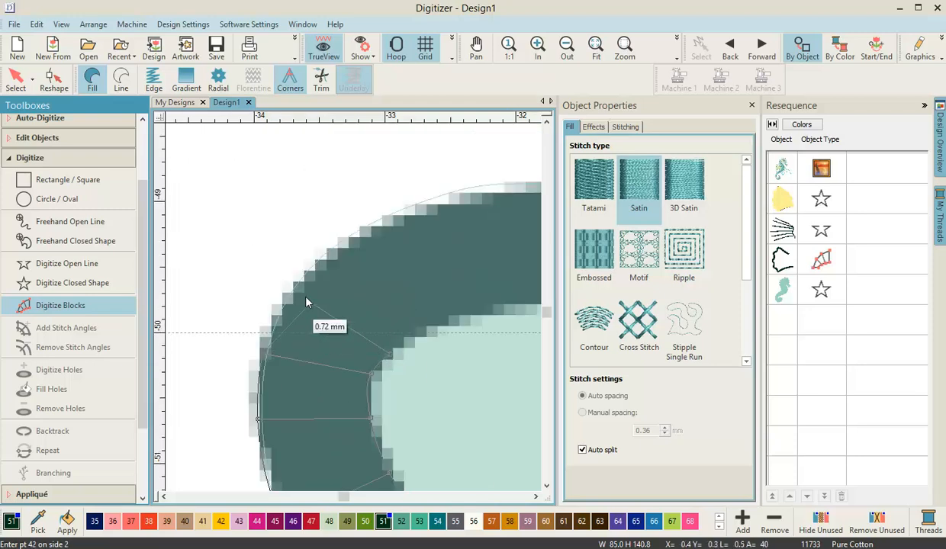
pyautogui.click(297, 282)
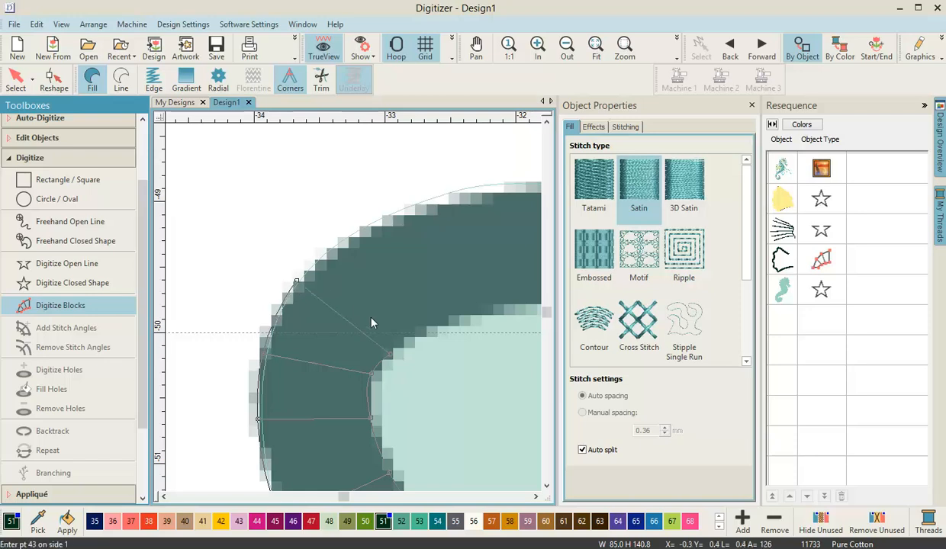
pyautogui.click(361, 226)
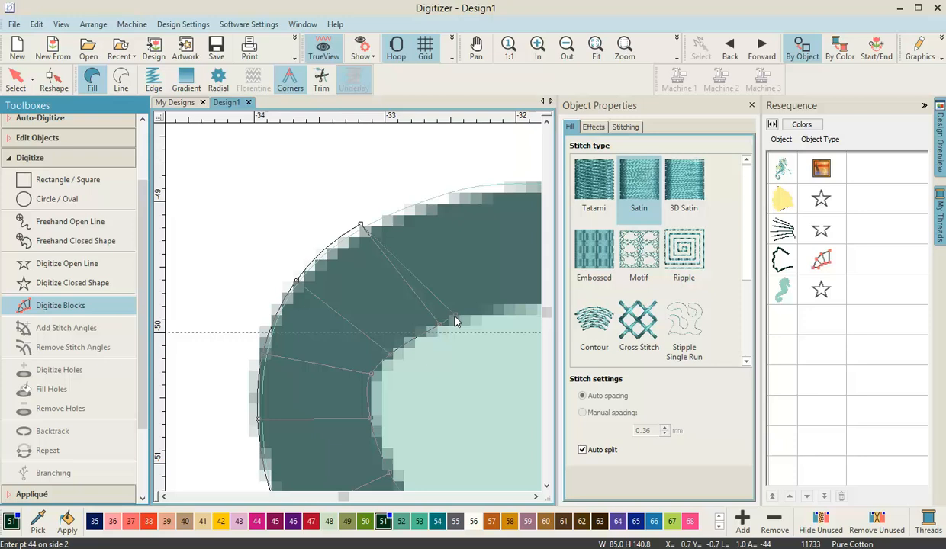
# - Continue the column from the bend onto the nearly horizontal stretch of outline with point pairs 44 to 46
pyautogui.click(438, 194)
pyautogui.click(374, 333)
pyautogui.click(368, 210)
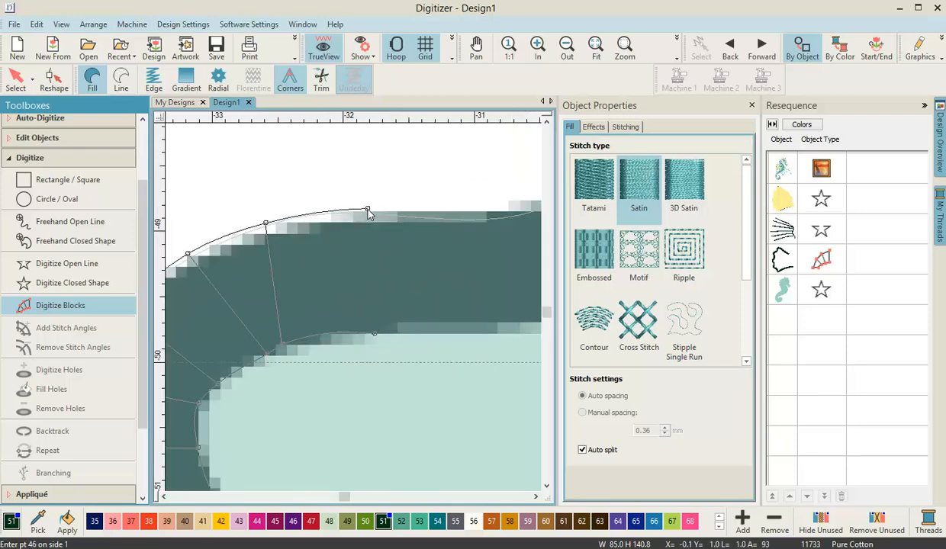
pyautogui.click(424, 334)
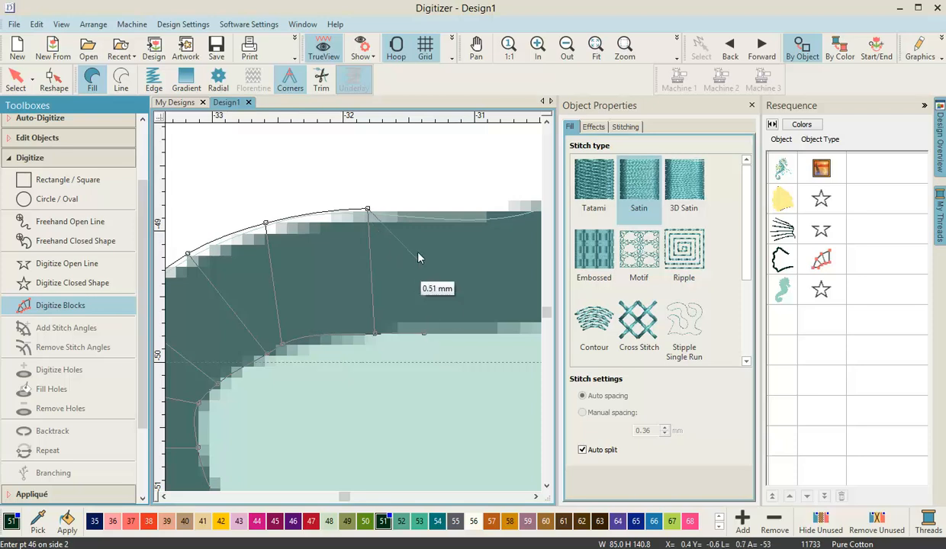
pyautogui.click(413, 211)
# - Carry the column along the shallow dip to where the outline starts rising, with point pairs 47 to 49
pyautogui.click(488, 330)
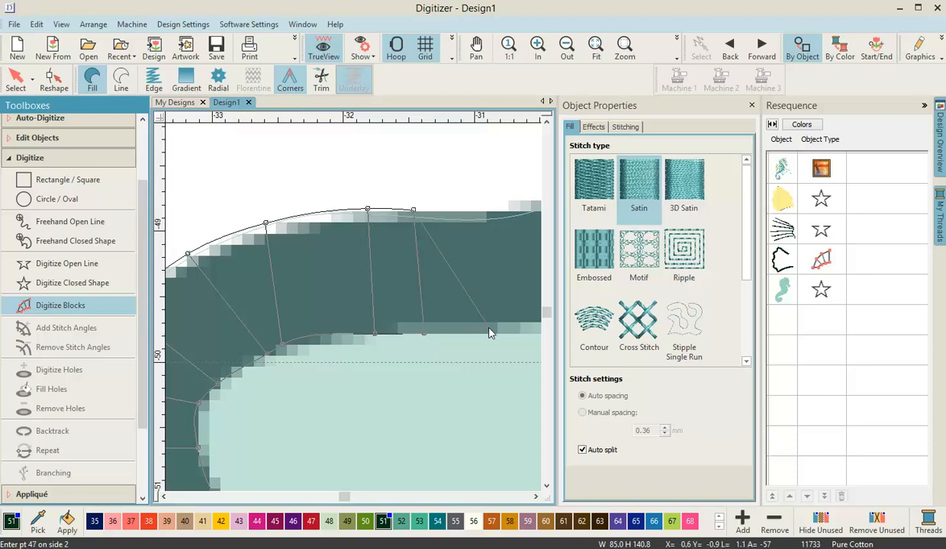
pyautogui.click(476, 221)
pyautogui.click(410, 324)
pyautogui.click(370, 211)
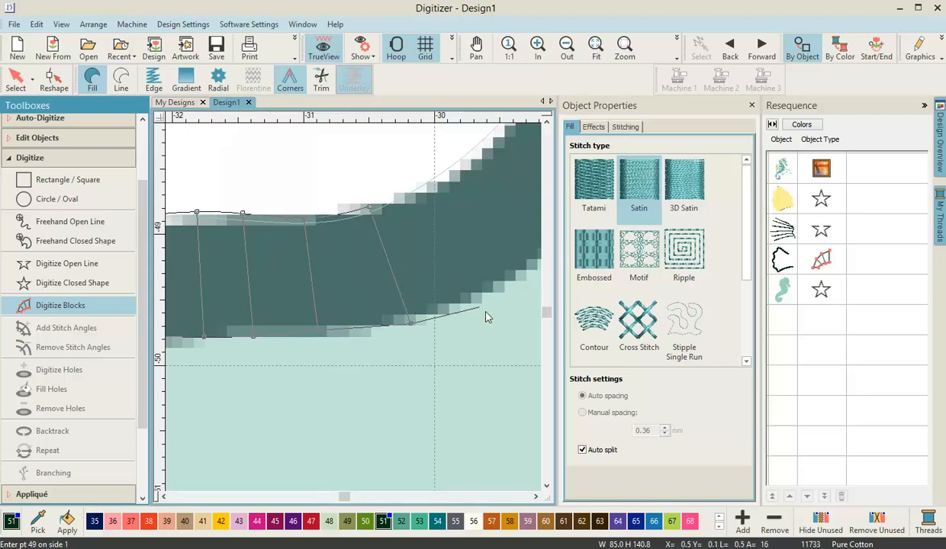
pyautogui.click(461, 306)
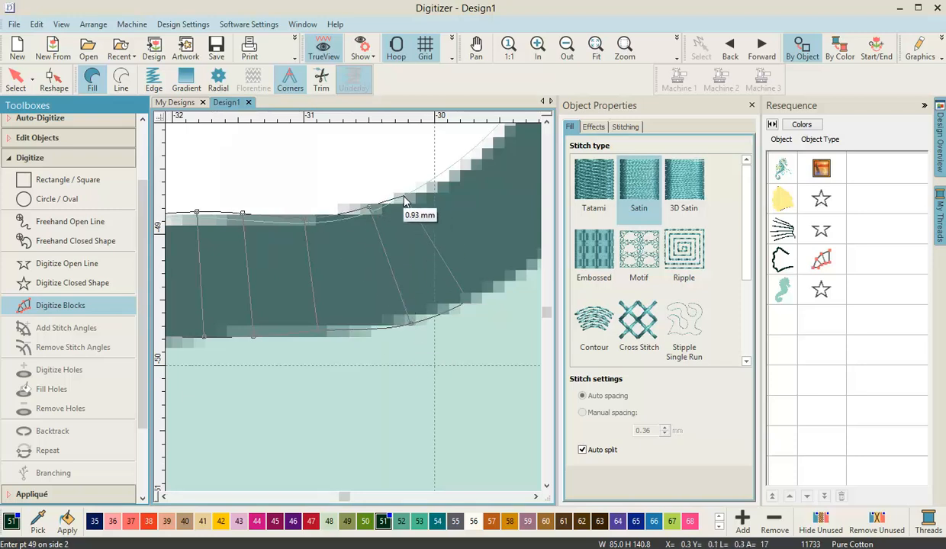
pyautogui.click(427, 181)
# - Follow the outline's inward curve up toward vertical with point pairs 50 to 53 across the dark band
pyautogui.click(516, 273)
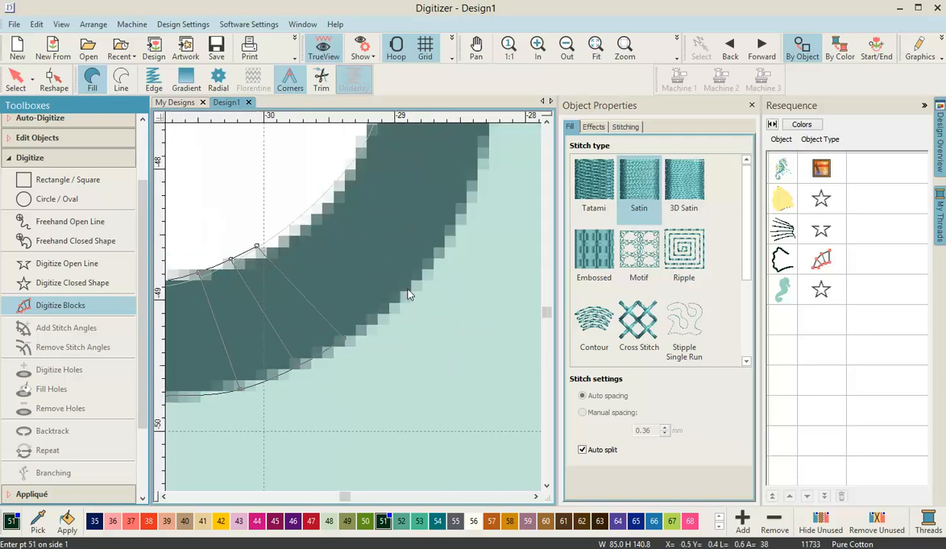
pyautogui.click(415, 278)
pyautogui.click(296, 220)
pyautogui.click(462, 204)
pyautogui.click(350, 161)
pyautogui.click(442, 239)
pyautogui.click(328, 233)
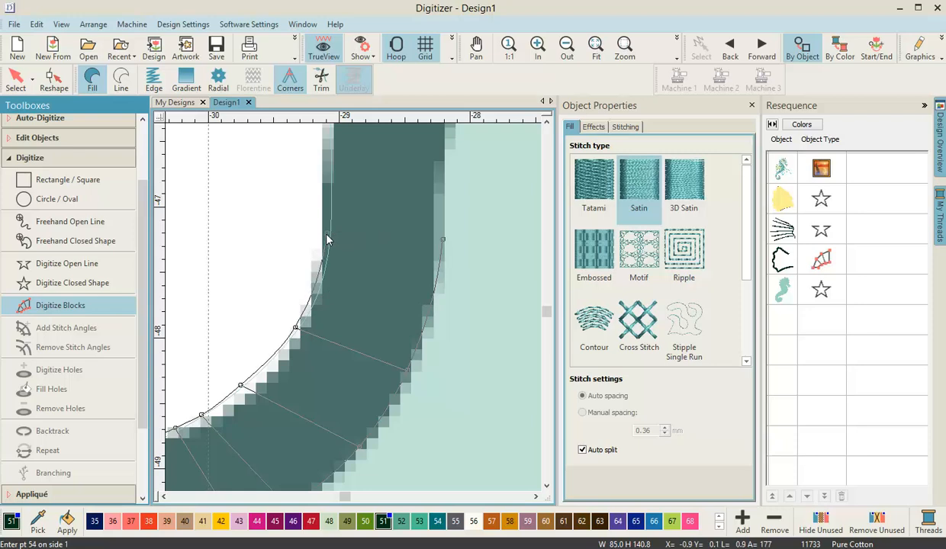
# - Trace the left side of the tail coil's first rounded scallop with point pairs 54 to 56
pyautogui.click(422, 251)
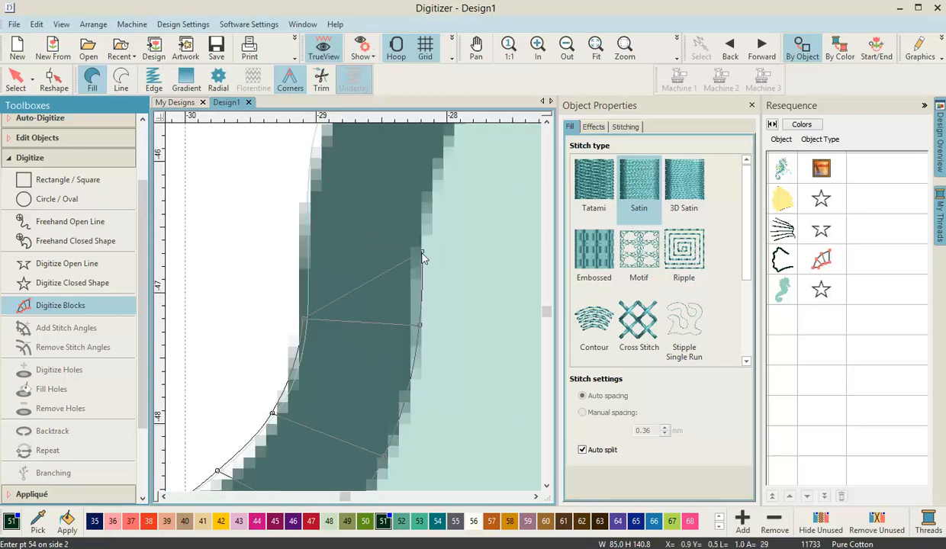
pyautogui.click(306, 248)
pyautogui.click(429, 265)
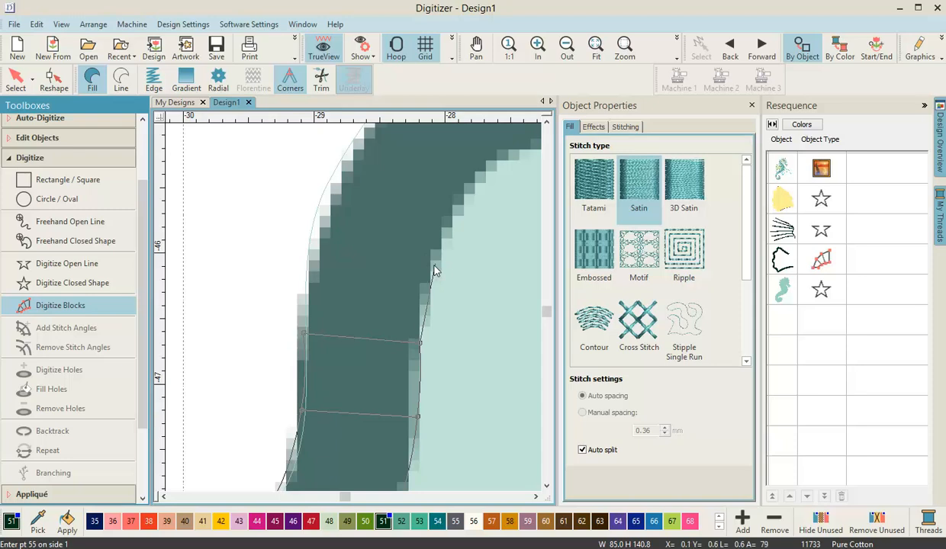
pyautogui.click(305, 233)
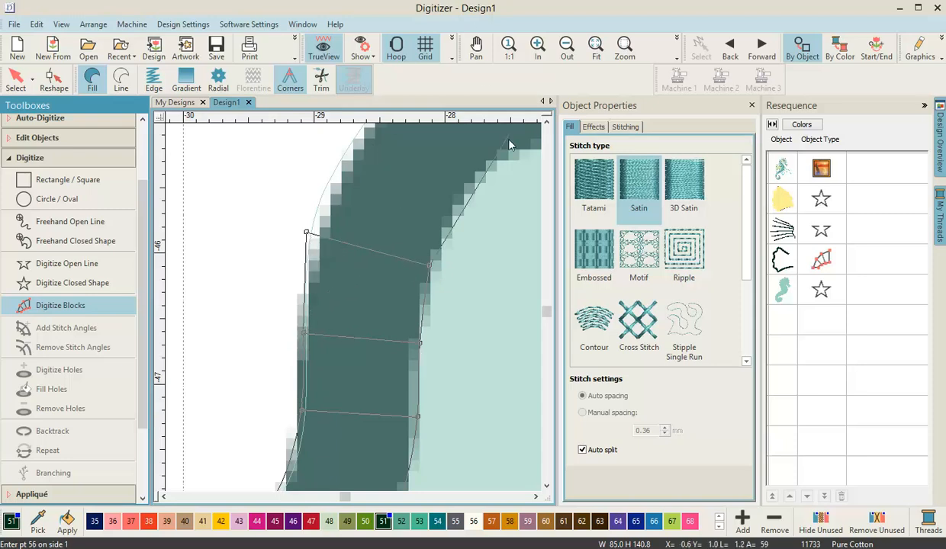
pyautogui.click(462, 206)
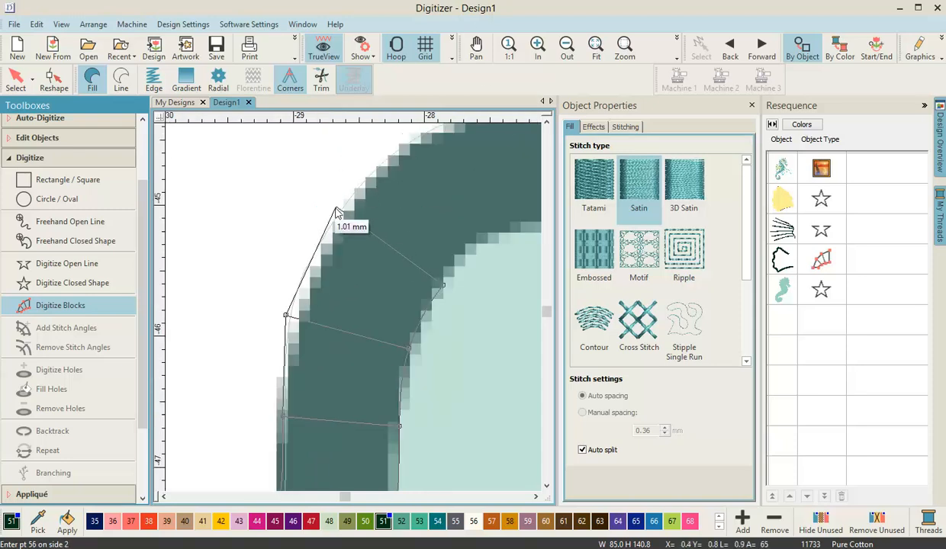
pyautogui.click(343, 202)
# - Bring the satin column over the crest of the first rounded scallop with point pairs 57 to 59
pyautogui.scroll(-1, 350, 305)
pyautogui.scroll(-2, 347, 290)
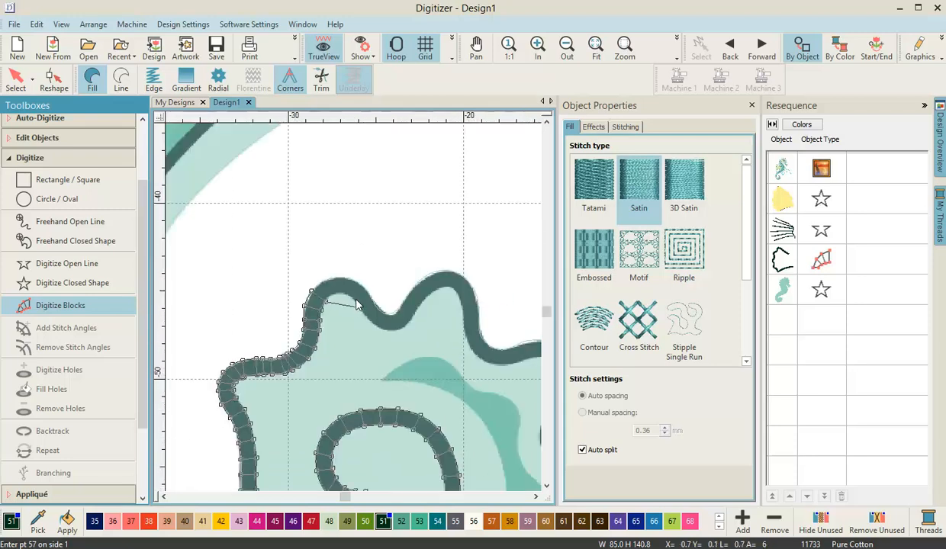
pyautogui.scroll(-2, 347, 309)
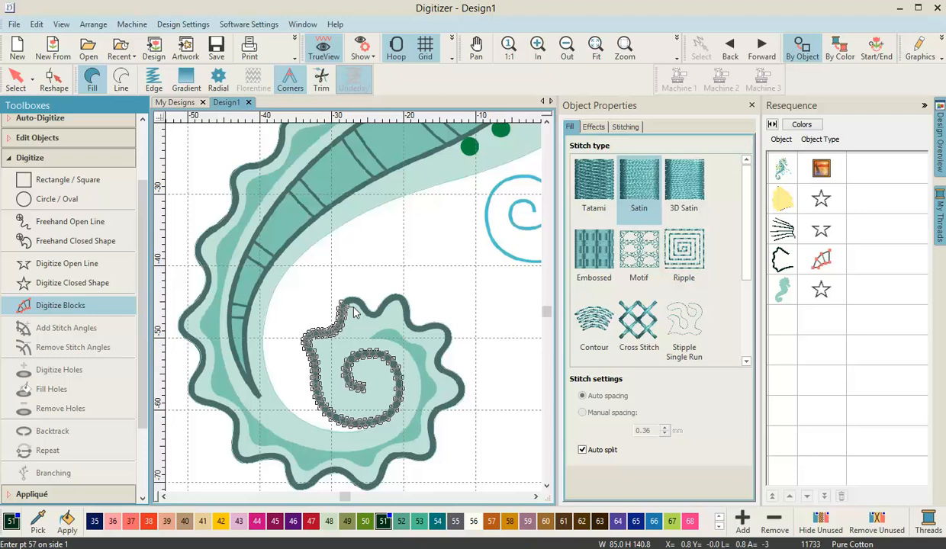
pyautogui.scroll(5, 353, 312)
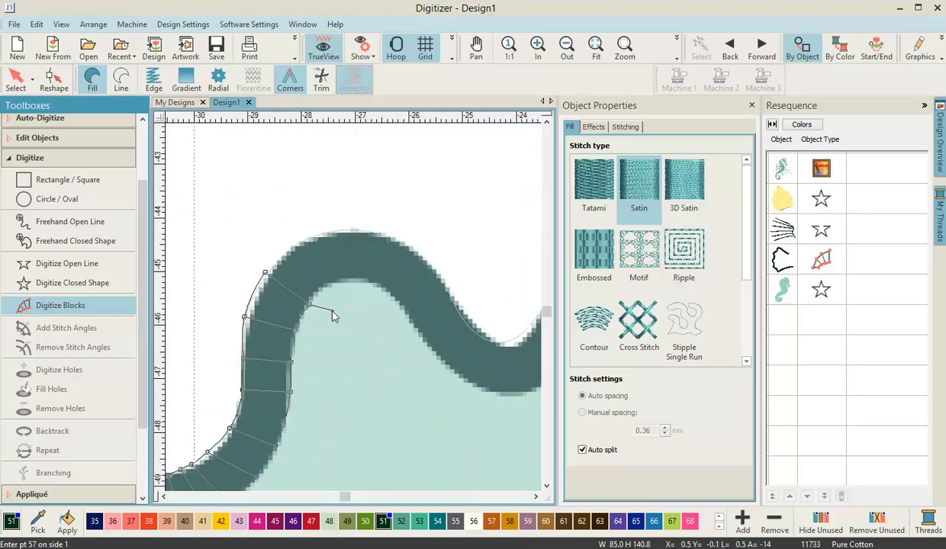
pyautogui.scroll(2, 333, 313)
pyautogui.click(348, 275)
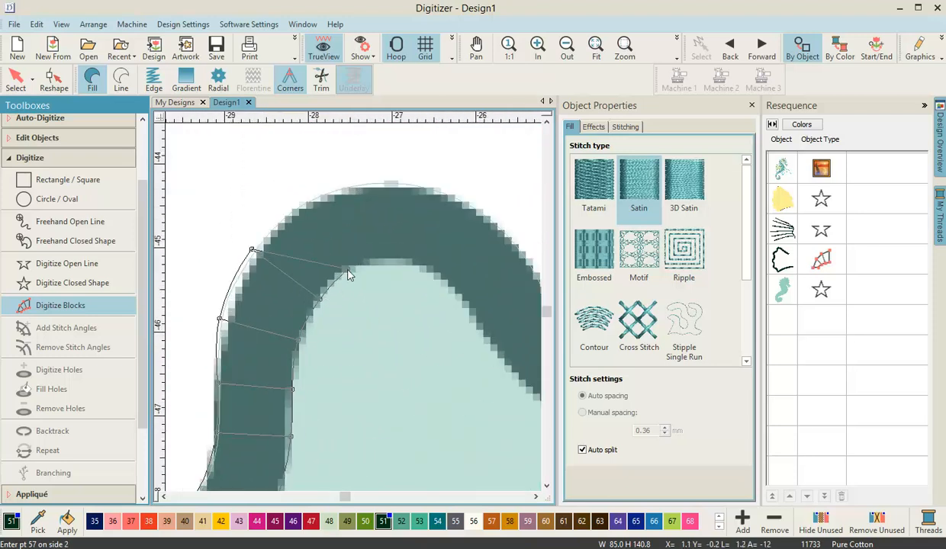
pyautogui.click(303, 200)
pyautogui.click(388, 262)
pyautogui.click(395, 180)
pyautogui.click(424, 267)
pyautogui.click(446, 191)
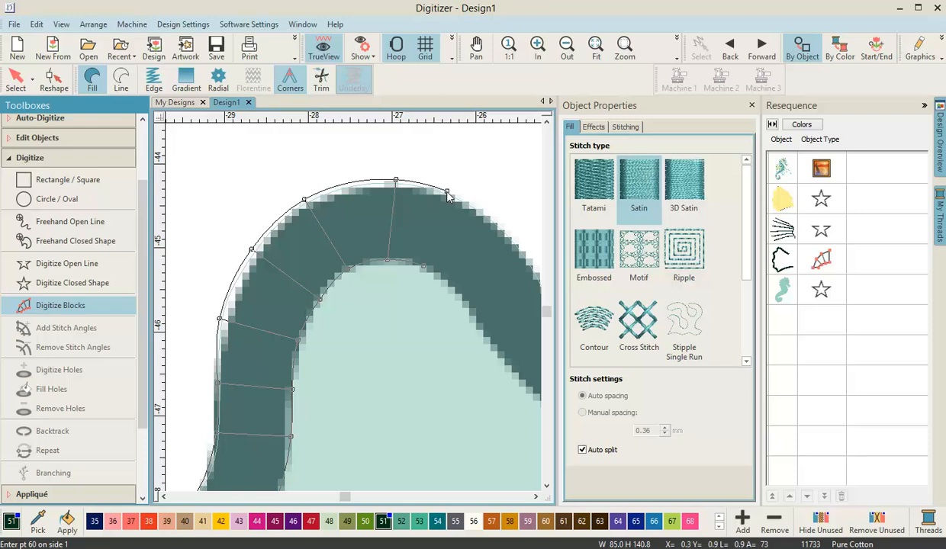
# - Continue down the far side of the scallop with point pairs 60 and 61
pyautogui.click(454, 291)
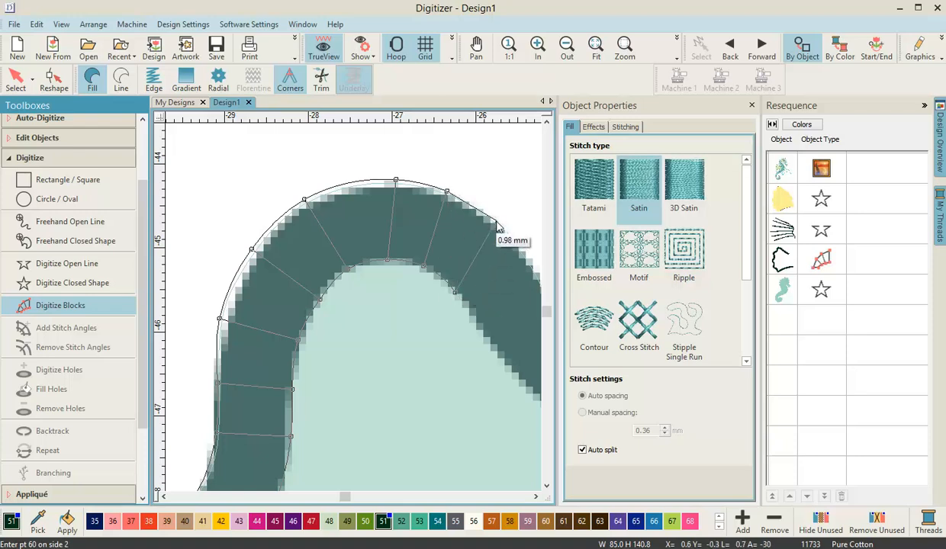
pyautogui.click(497, 225)
pyautogui.click(477, 326)
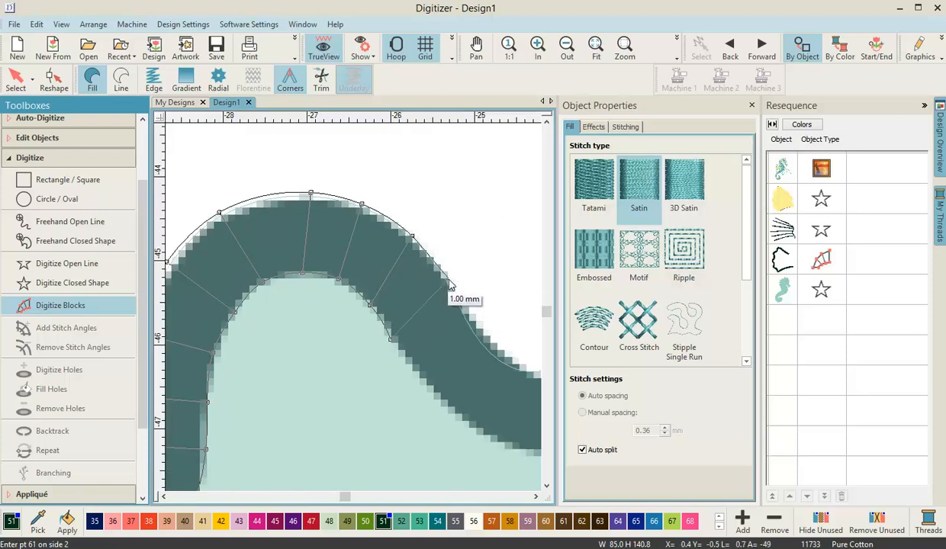
pyautogui.click(449, 281)
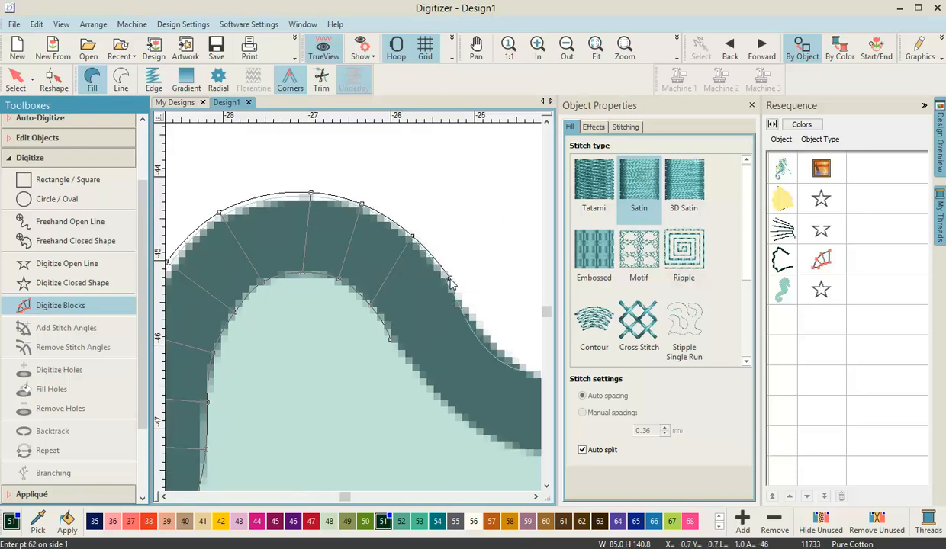
# - Place the closing points where the snout's lower outline meets the head curl, and finish the satin outline object
pyautogui.press('Return')
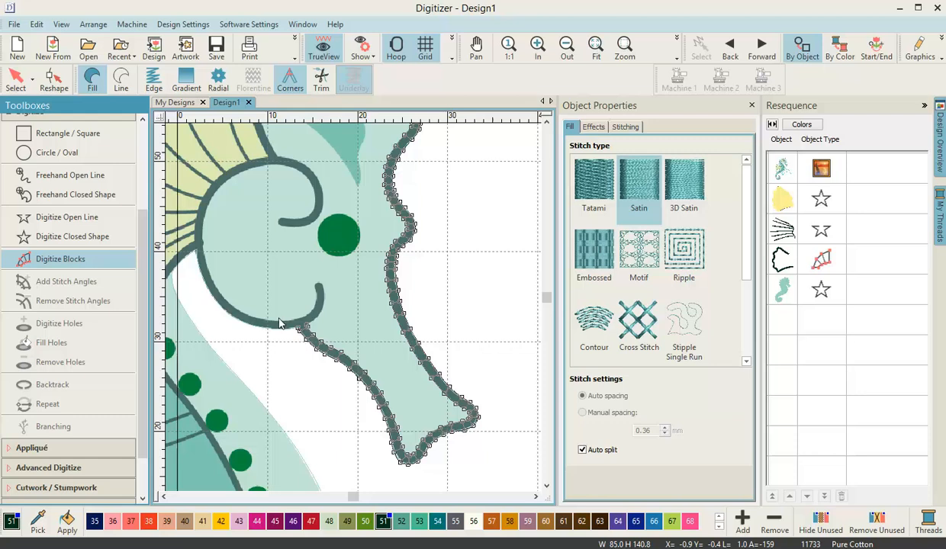
pyautogui.click(296, 328)
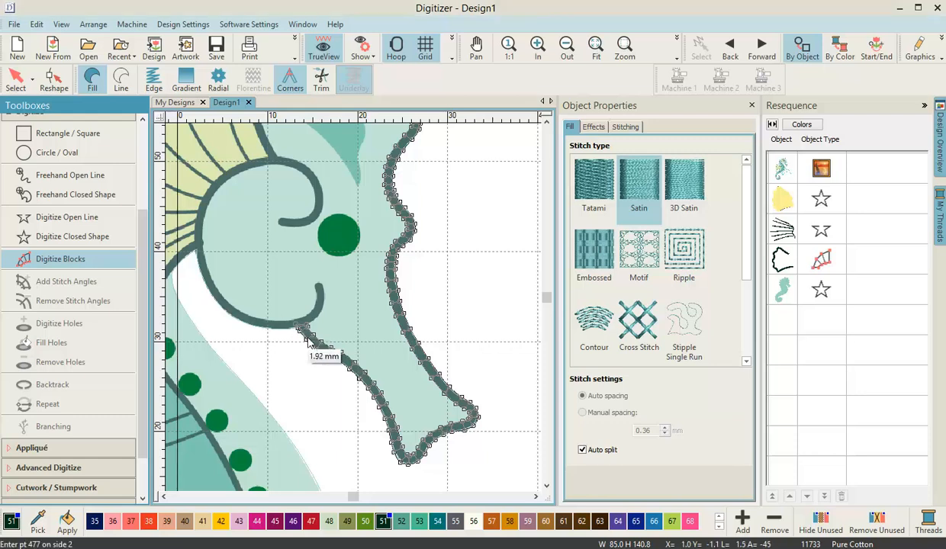
pyautogui.click(308, 340)
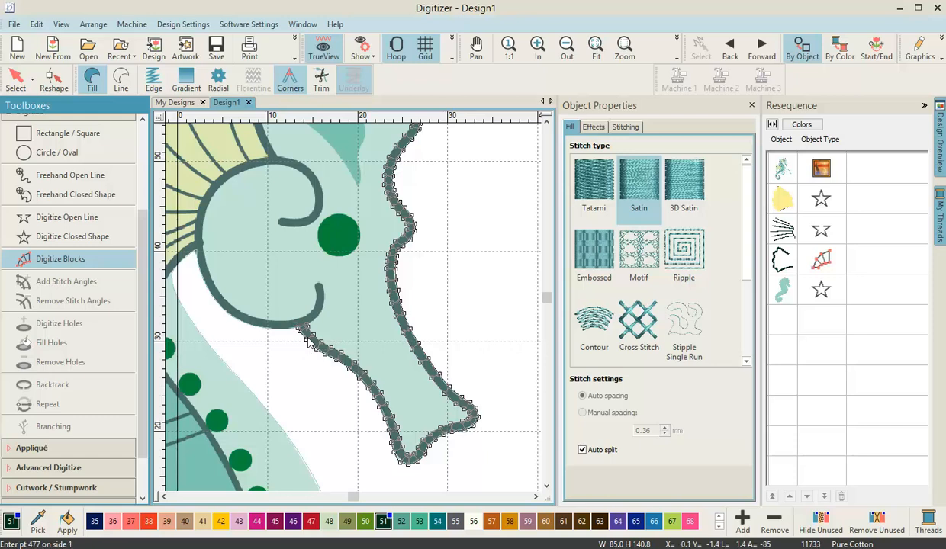
pyautogui.press('Return')
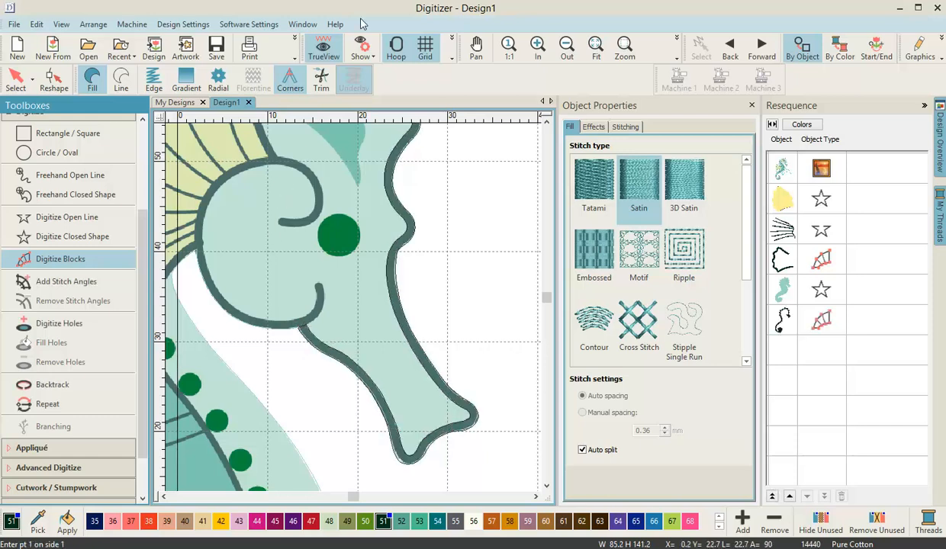
# - Turn the stitch display back on and switch from digitizing to object selection
pyautogui.click(362, 48)
pyautogui.click(372, 70)
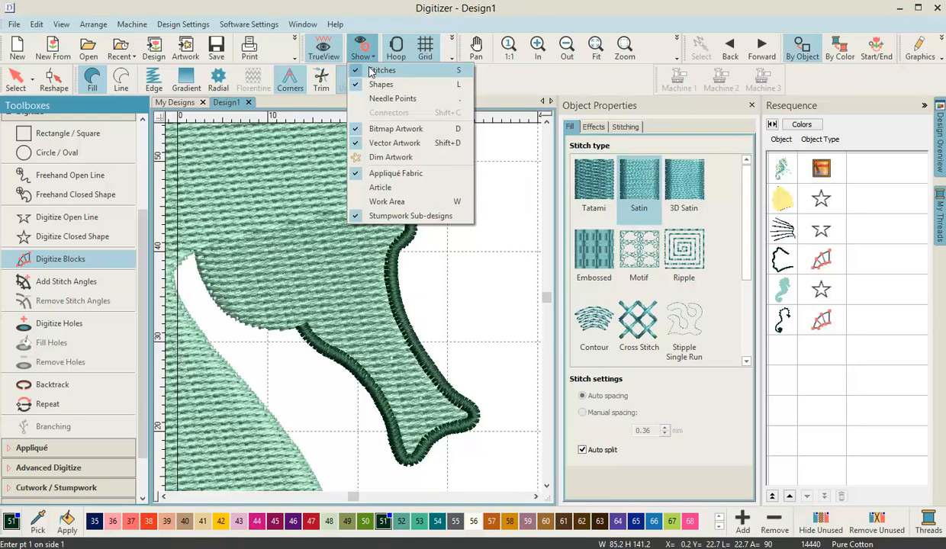
pyautogui.click(15, 81)
# - Examine the stitched satin outline around the head, the tail spiral and the whole seahorse
pyautogui.scroll(-2, 355, 312)
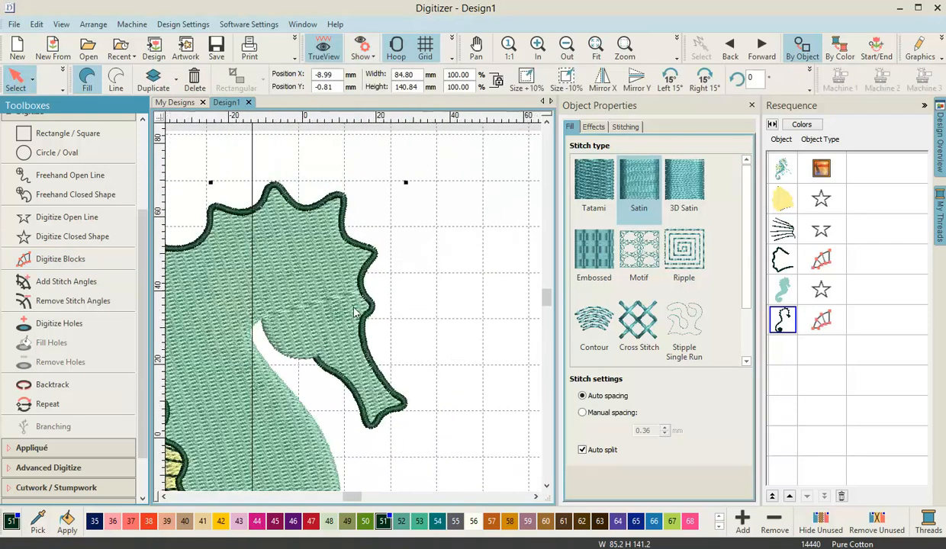
pyautogui.scroll(-3, 354, 311)
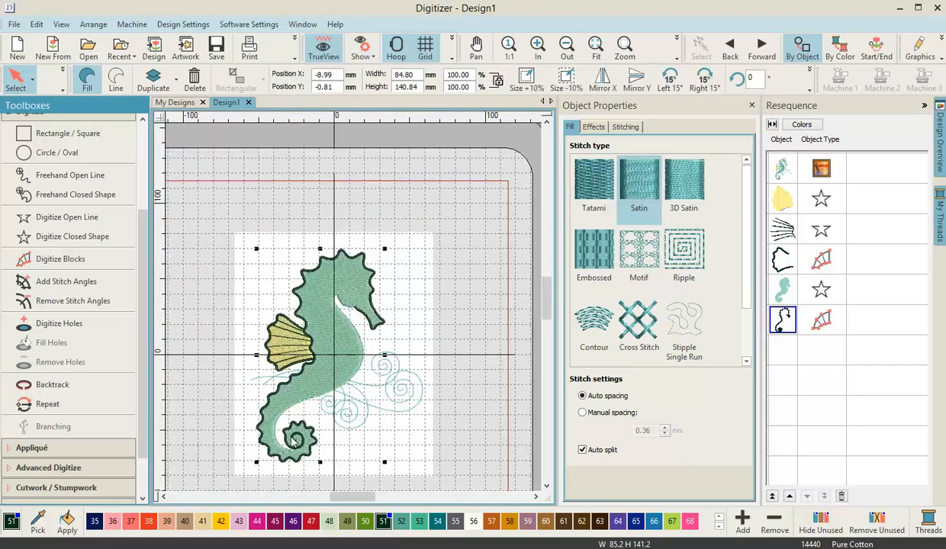
pyautogui.scroll(4, 354, 311)
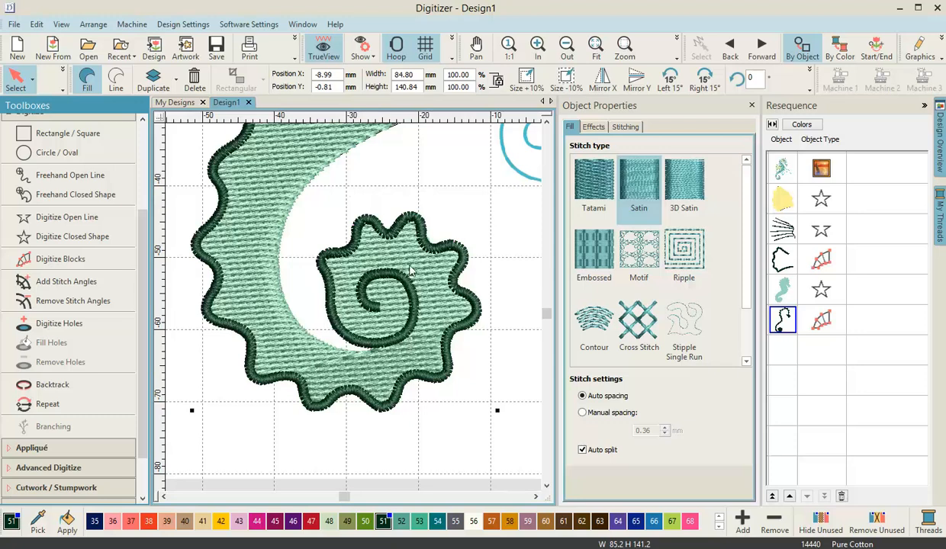
pyautogui.scroll(-4, 413, 281)
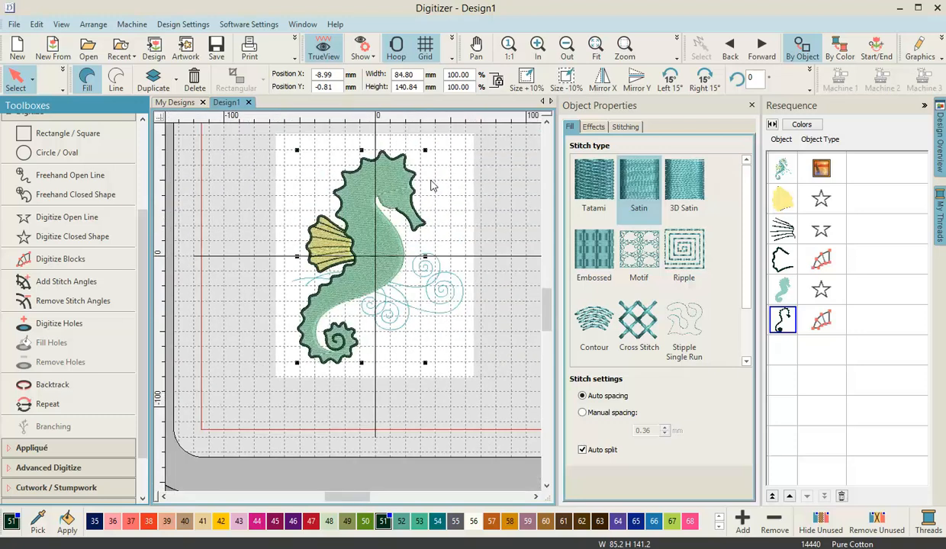
pyautogui.scroll(3, 385, 286)
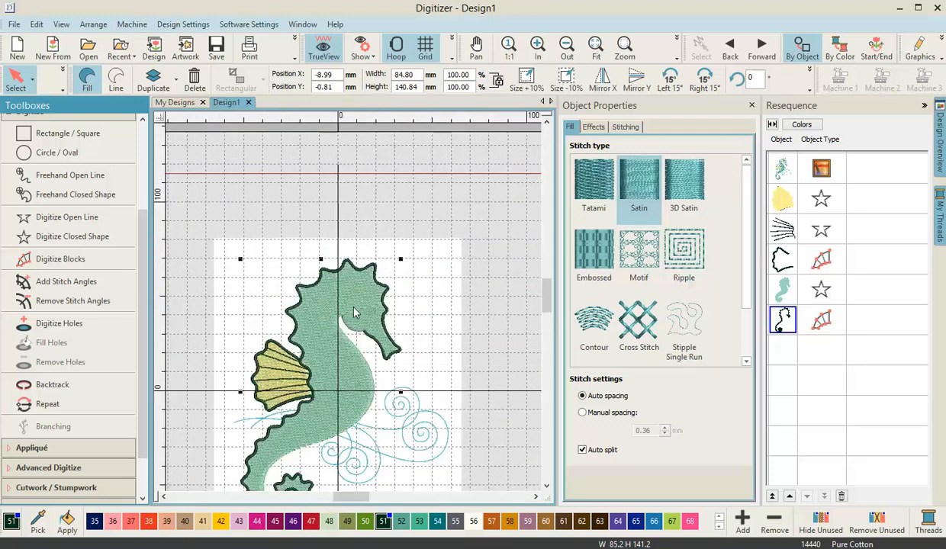
pyautogui.scroll(-2, 352, 319)
pyautogui.scroll(2, 287, 372)
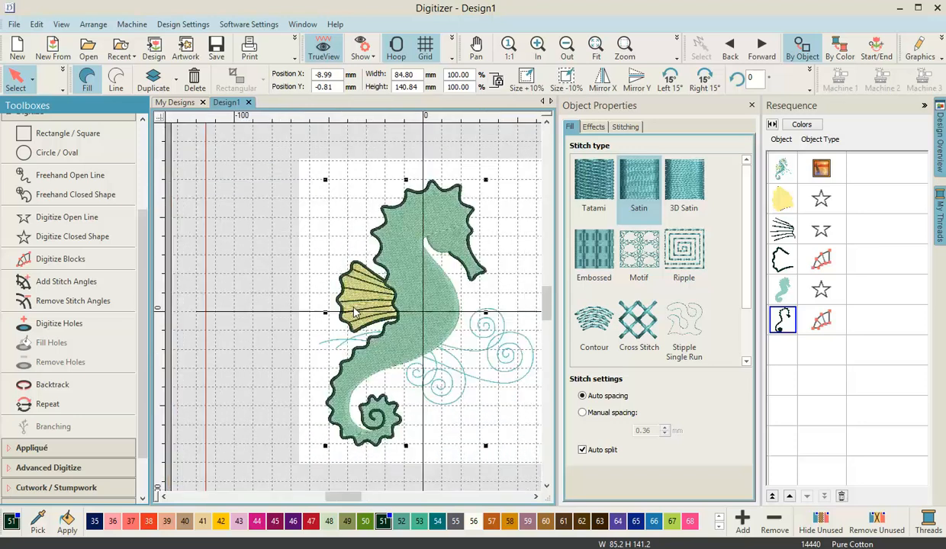
# - Hide the stitches to reveal the seahorse artwork and move the selection off the finished outline
pyautogui.hscroll(3, 522, 477)
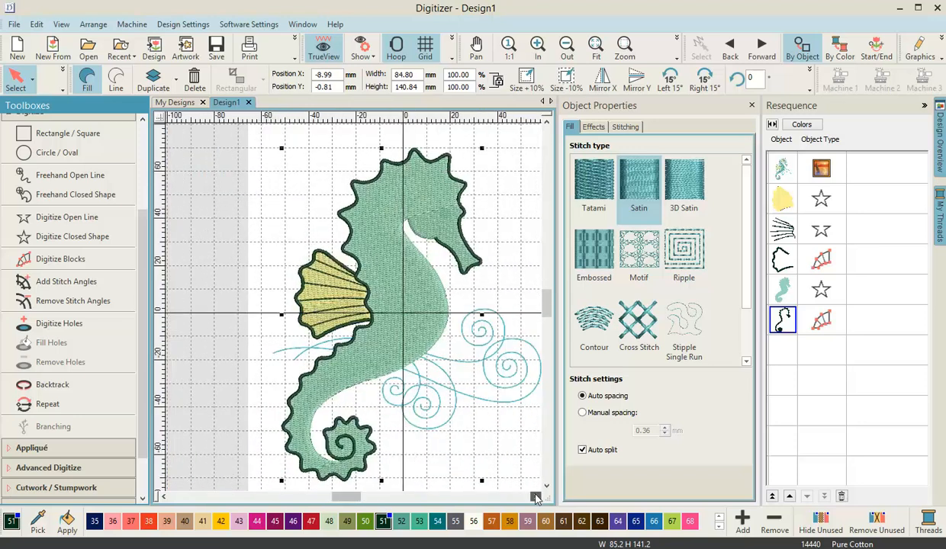
pyautogui.click(374, 50)
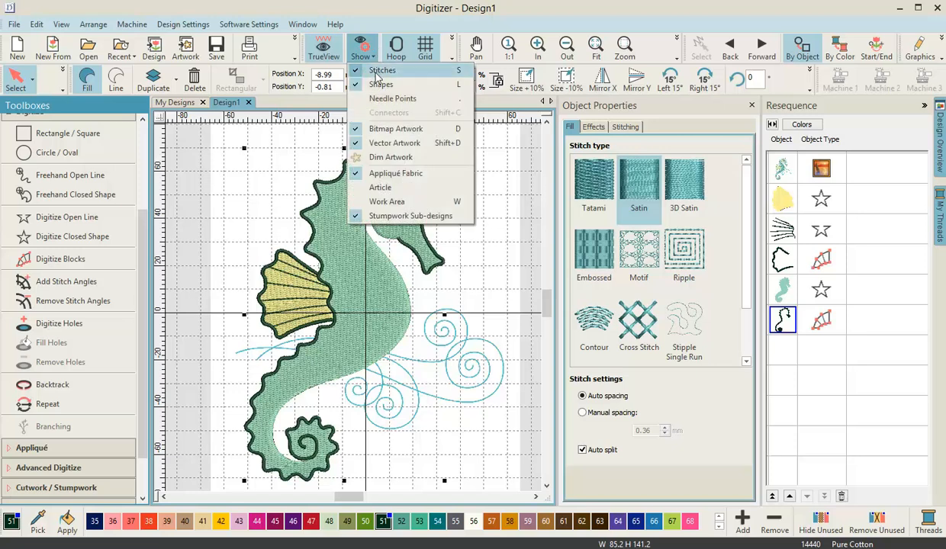
pyautogui.click(379, 70)
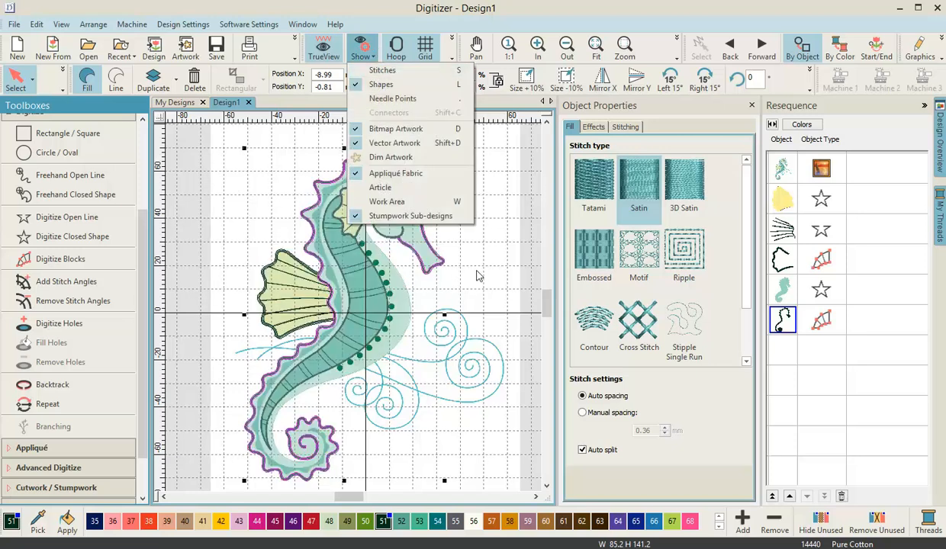
pyautogui.click(412, 248)
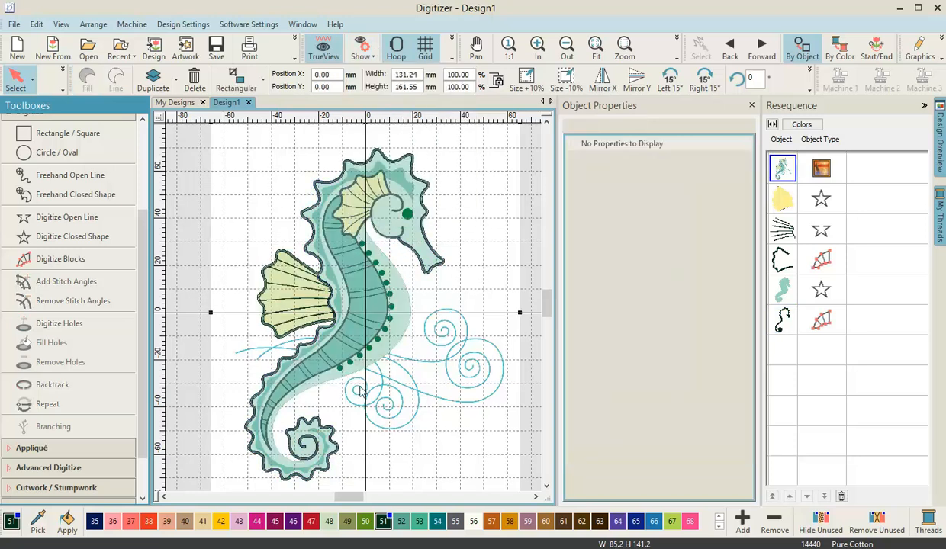
# - Examine the darker scalloped shading band inside the body outline, from the tail spiral up to the head
pyautogui.scroll(1, 295, 463)
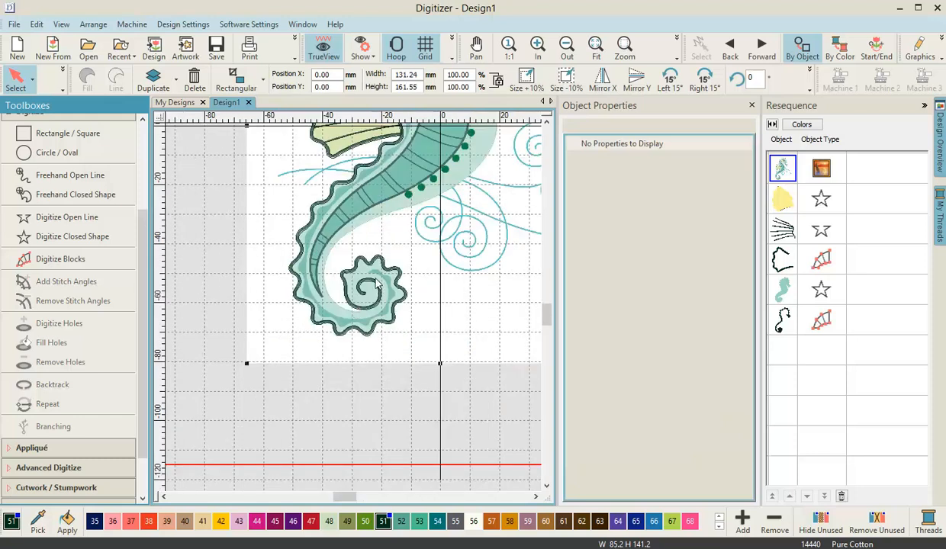
pyautogui.scroll(1, 376, 283)
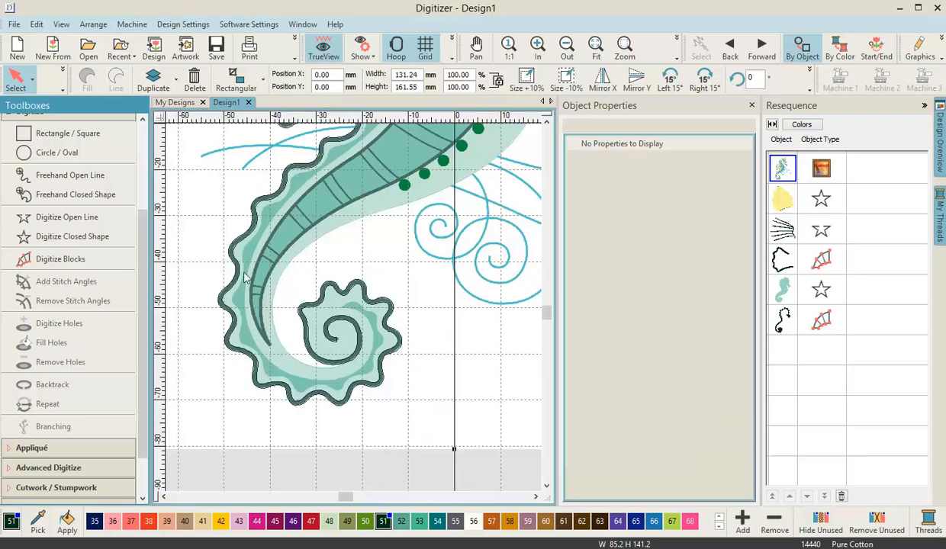
pyautogui.click(547, 122)
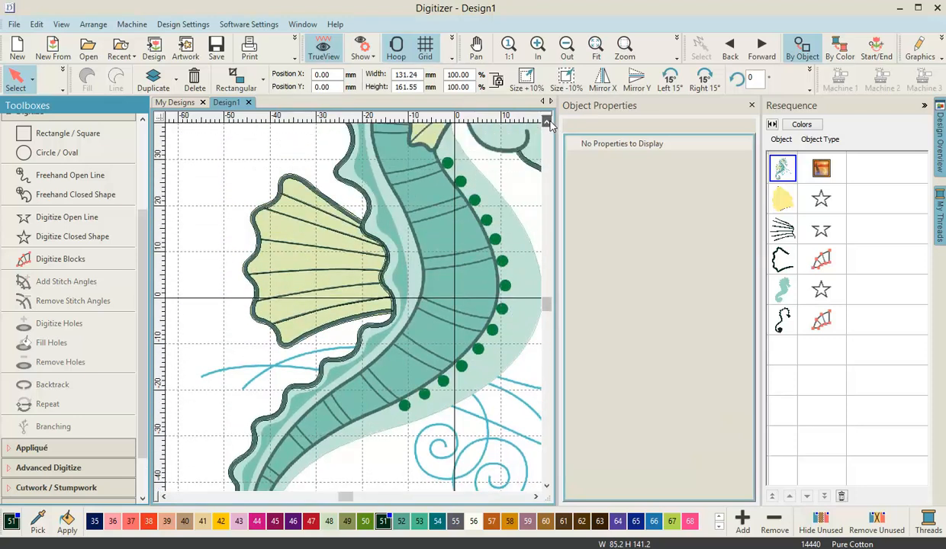
pyautogui.click(547, 121)
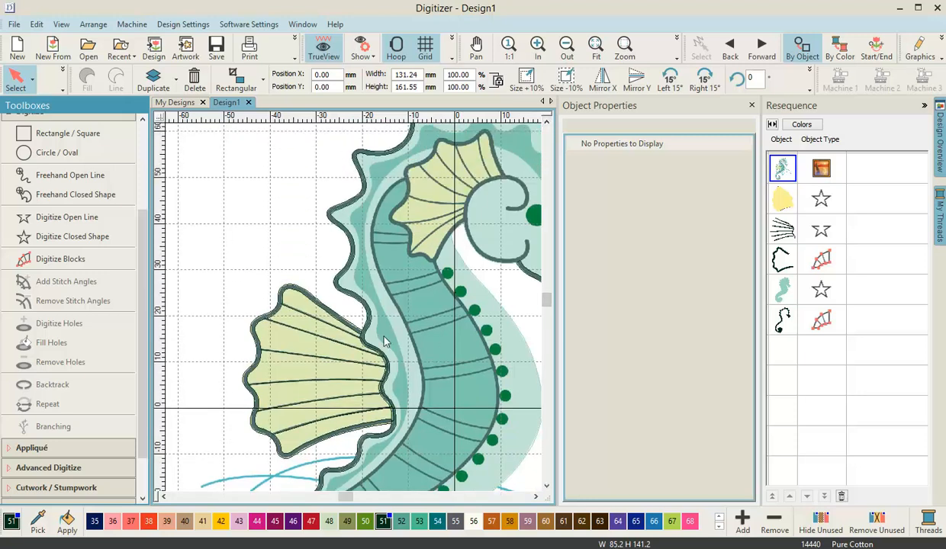
pyautogui.scroll(-2, 386, 341)
pyautogui.scroll(-1, 354, 312)
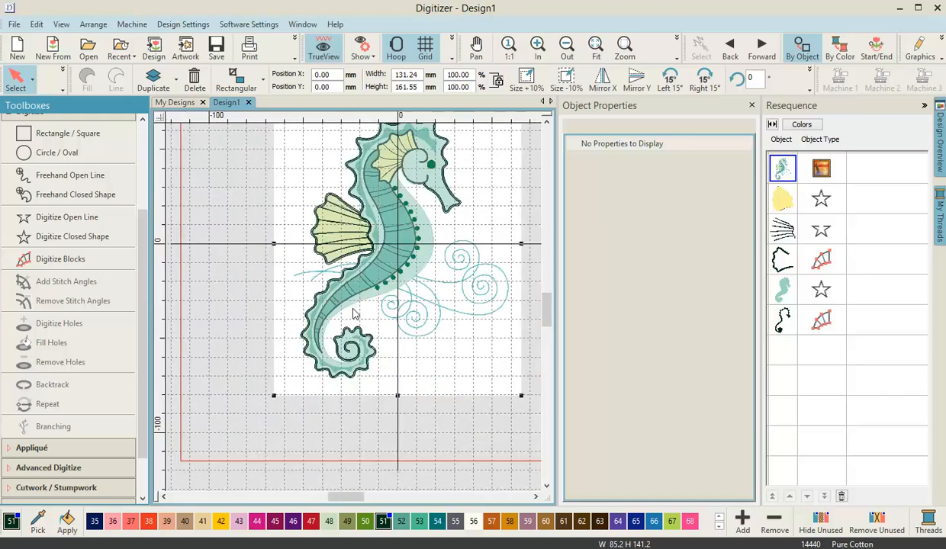
pyautogui.scroll(2, 355, 313)
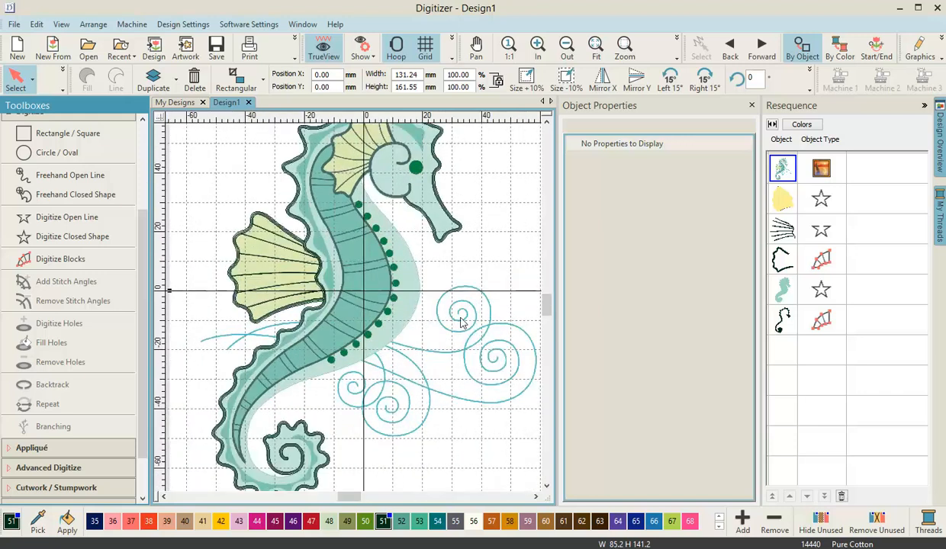
# - Start a satin Digitize Blocks object in thread colour 54, placing the first point pair at the shading band's tip inside the tail spiral
pyautogui.click(60, 261)
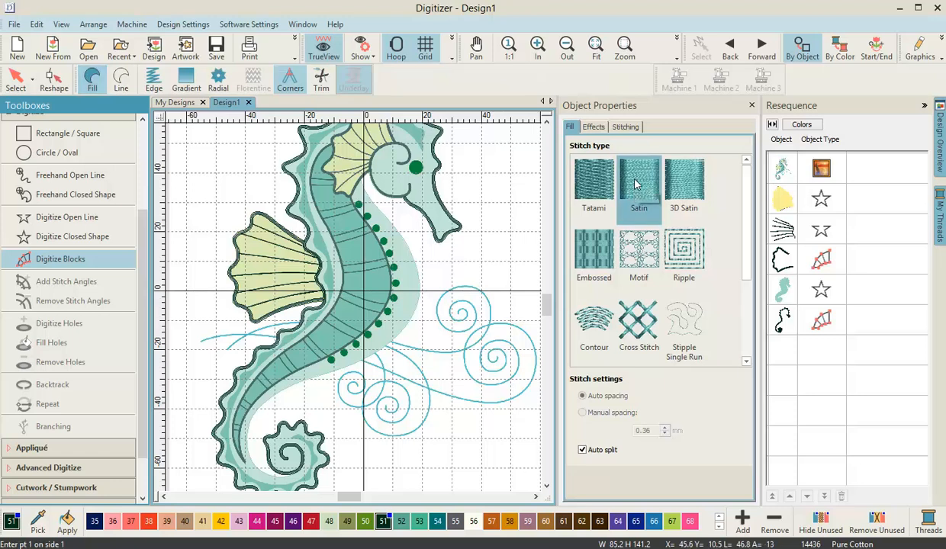
pyautogui.click(438, 523)
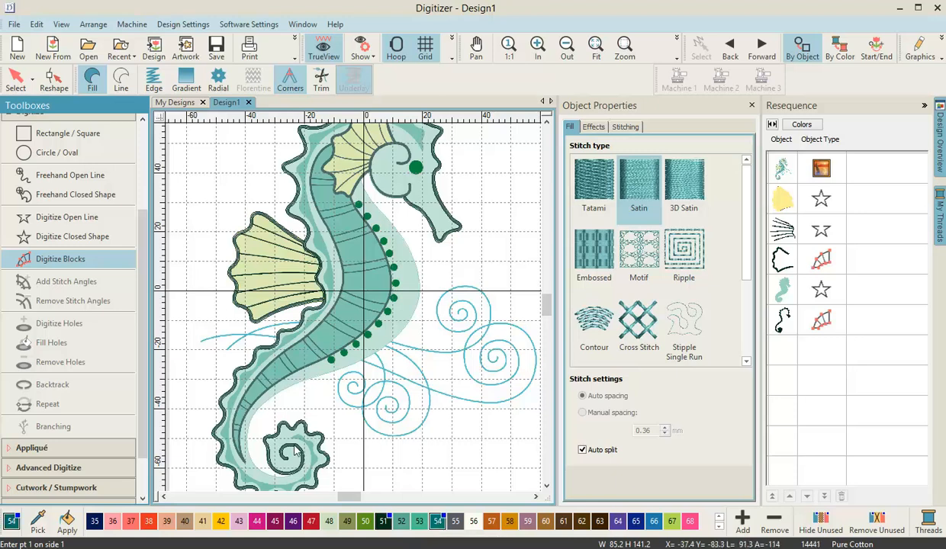
pyautogui.scroll(10, 296, 451)
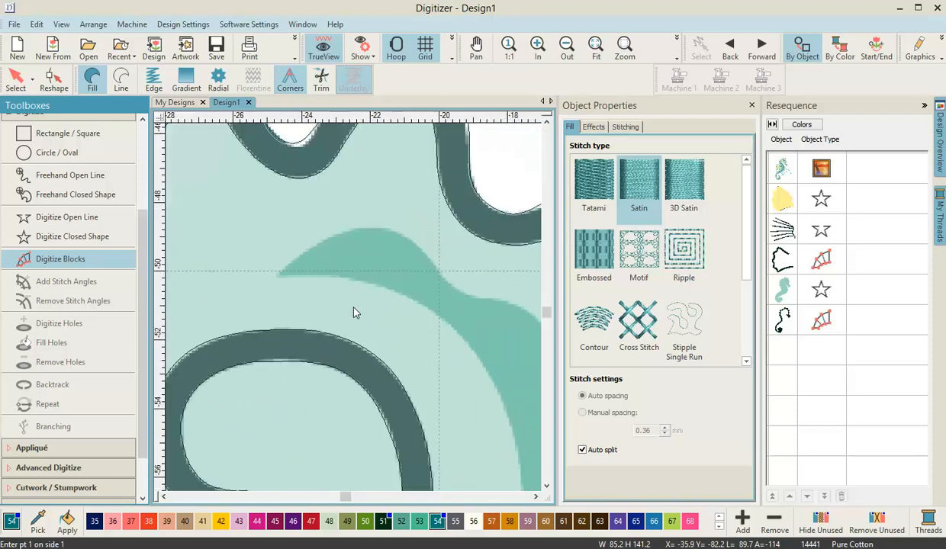
pyautogui.scroll(1, 303, 276)
pyautogui.click(343, 311)
pyautogui.click(338, 294)
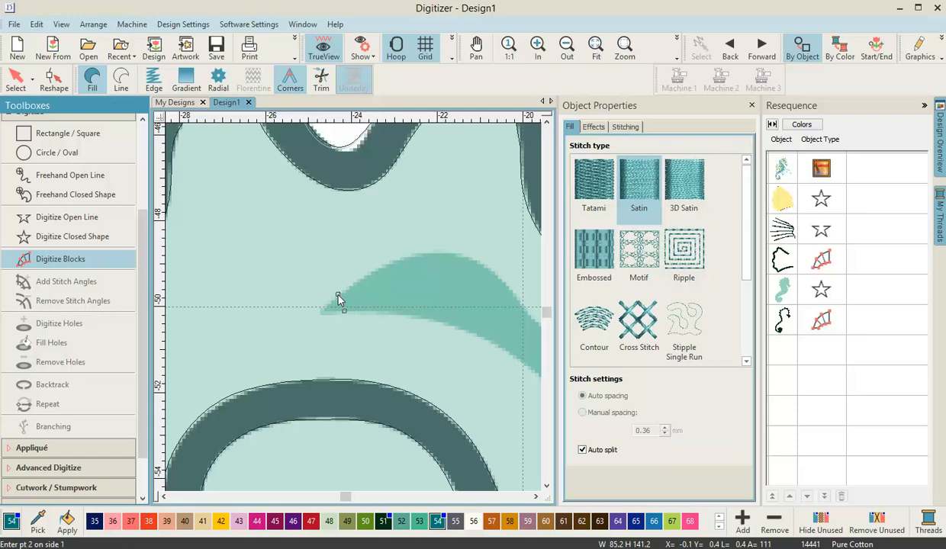
# - Digitize the band's first scallop with point pairs 2 to 5, ending in the dip beyond it
pyautogui.click(377, 312)
pyautogui.click(430, 254)
pyautogui.click(457, 323)
pyautogui.click(484, 265)
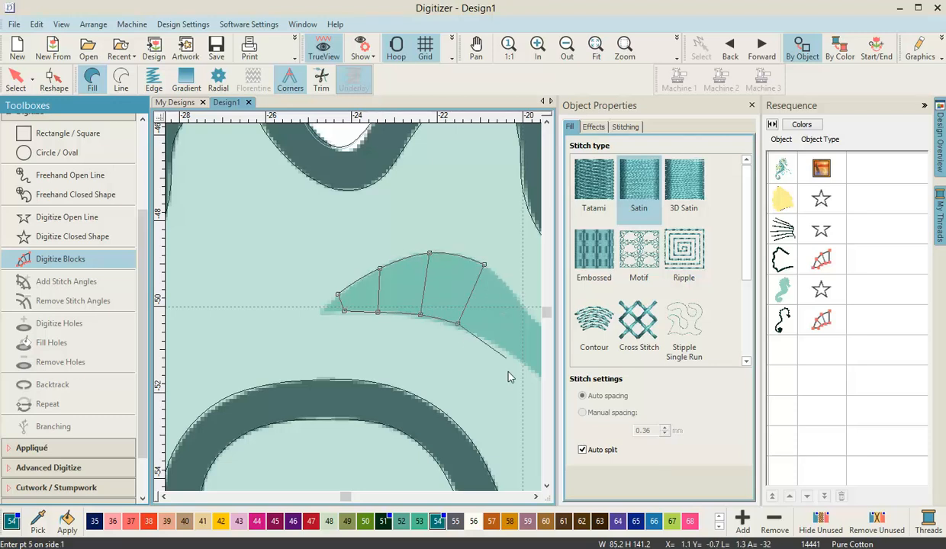
pyautogui.click(511, 354)
pyautogui.click(534, 322)
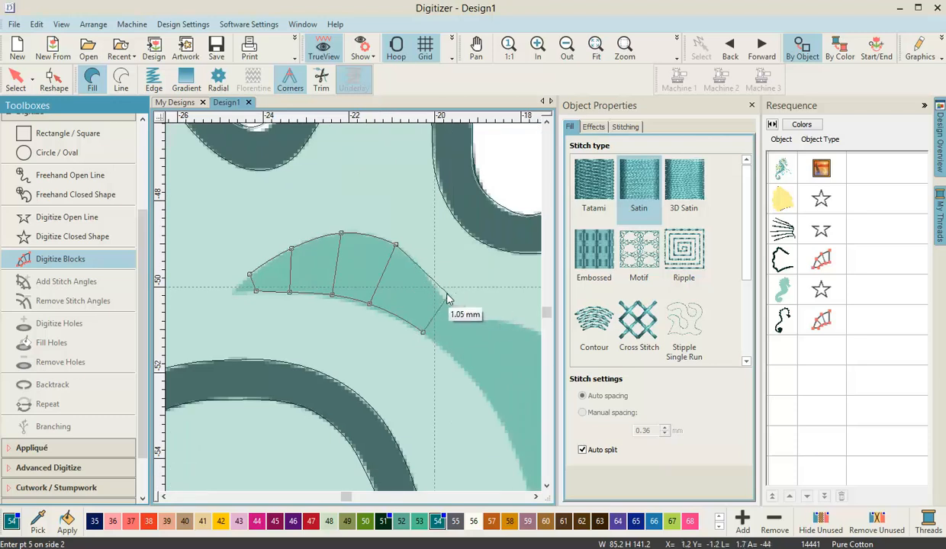
# - Carry the column around the second scallop of the tail's shading band with point pairs 6 to 9
pyautogui.click(453, 355)
pyautogui.click(477, 321)
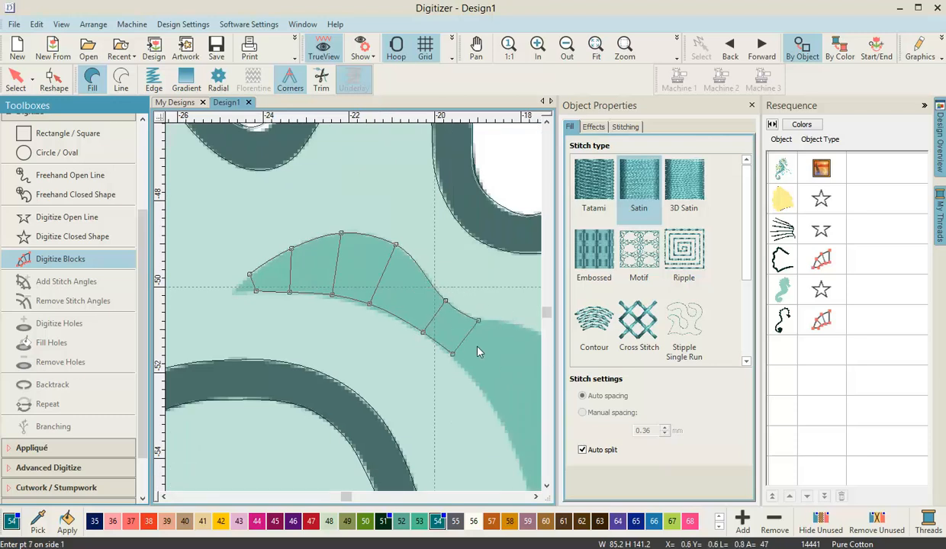
pyautogui.click(485, 394)
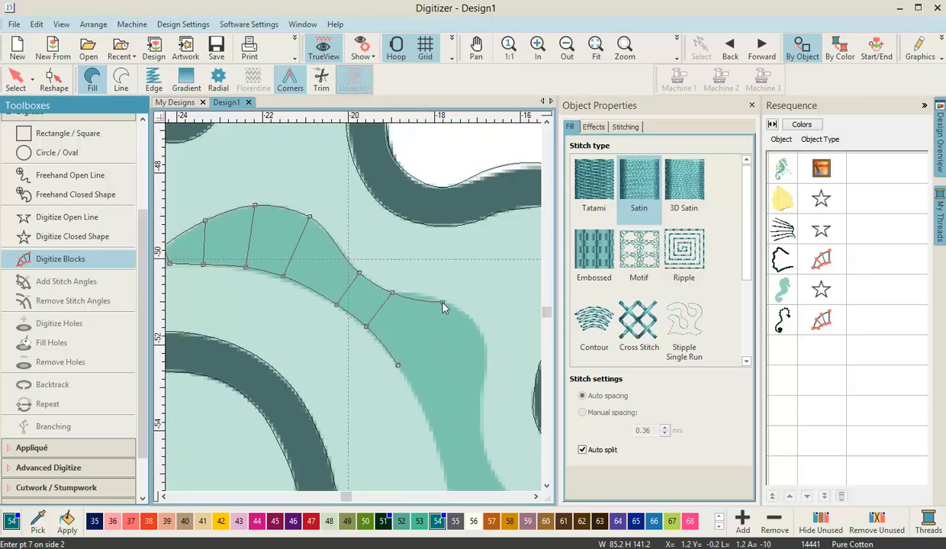
pyautogui.click(485, 348)
pyautogui.click(415, 395)
pyautogui.click(432, 436)
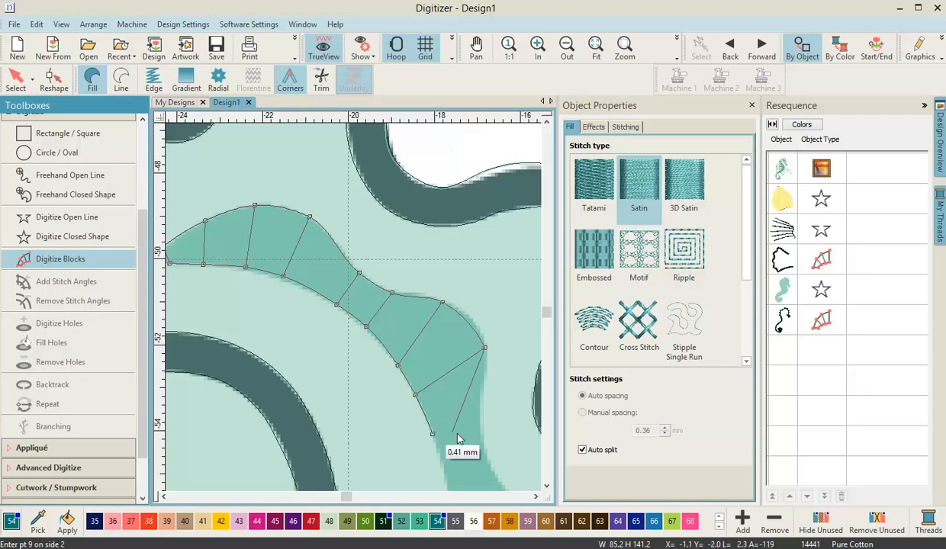
pyautogui.click(478, 434)
# - Continue through the narrow dip and onto the third scallop with point pairs 10 to 12
pyautogui.click(388, 396)
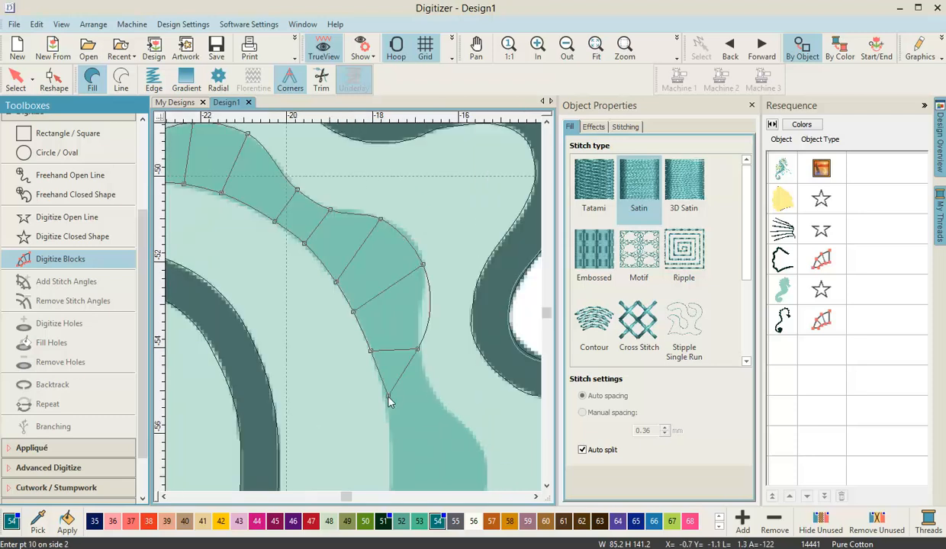
pyautogui.click(394, 436)
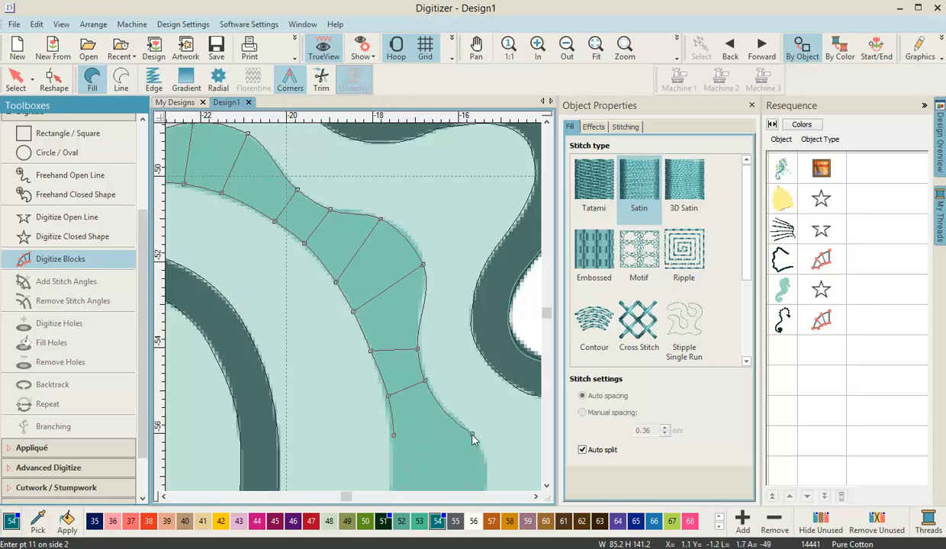
pyautogui.click(471, 435)
pyautogui.click(347, 398)
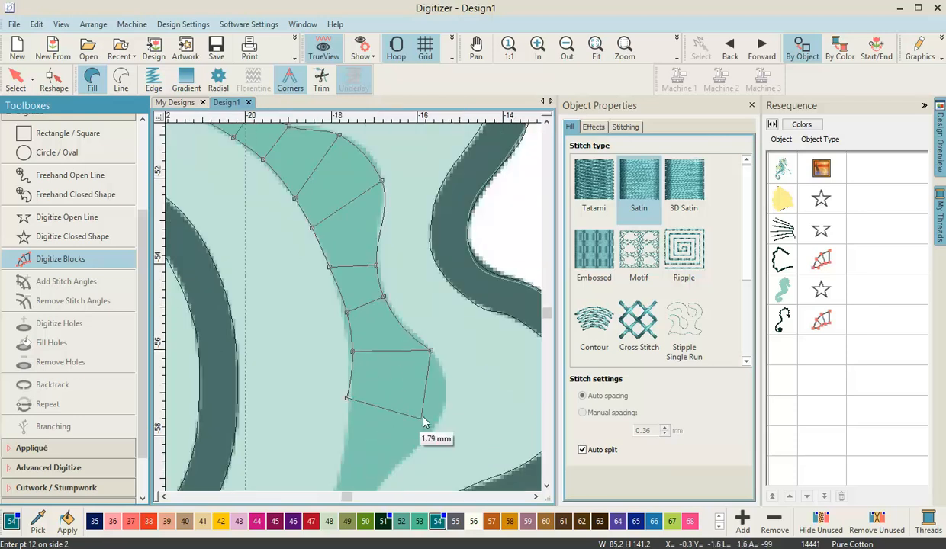
pyautogui.click(446, 406)
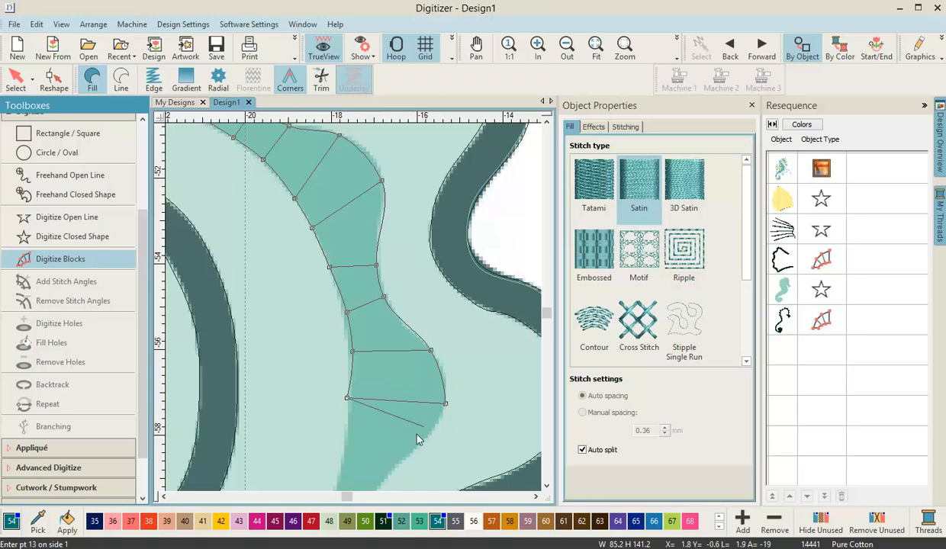
# - Close off the third scallop with point pairs 13 and 14 and place the first point of pair 15 in the narrow section
pyautogui.click(346, 447)
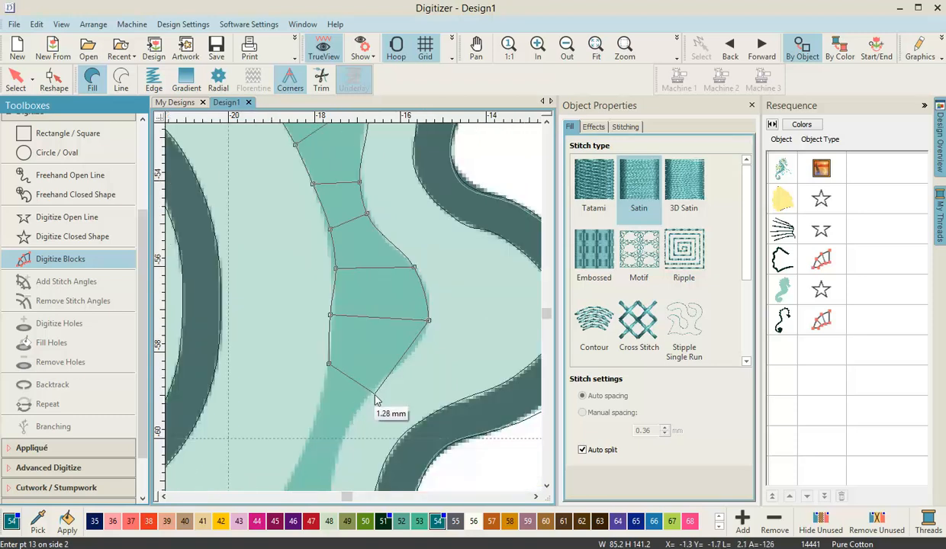
pyautogui.click(373, 391)
pyautogui.click(318, 416)
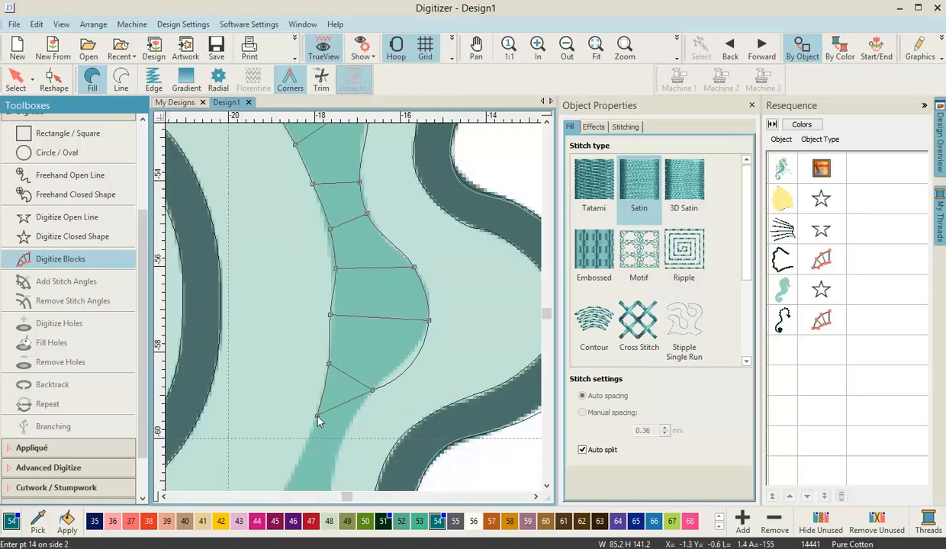
pyautogui.click(345, 431)
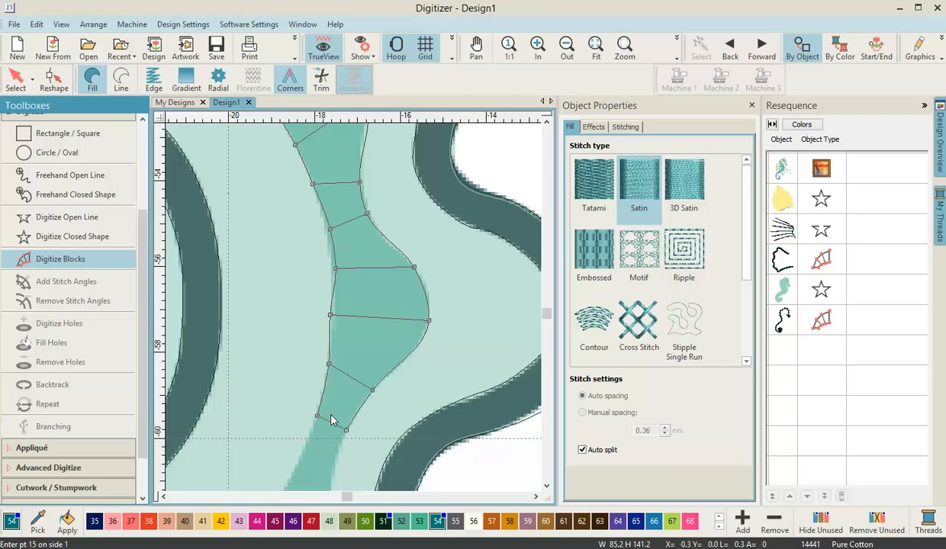
pyautogui.click(300, 458)
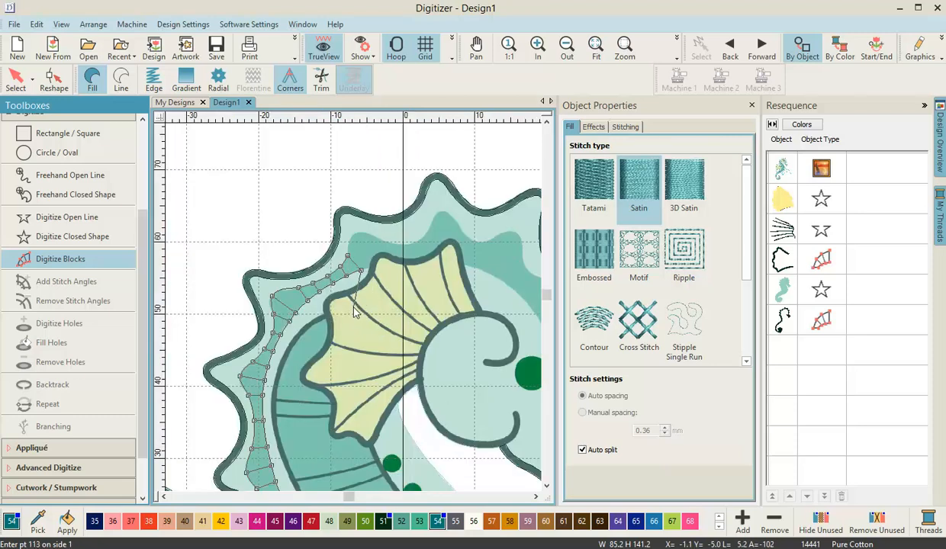
# - Place point pairs 113 and 114 across the scallop behind the head fin, letting the inner edge run under the fin
pyautogui.scroll(-2, 354, 312)
pyautogui.scroll(3, 356, 313)
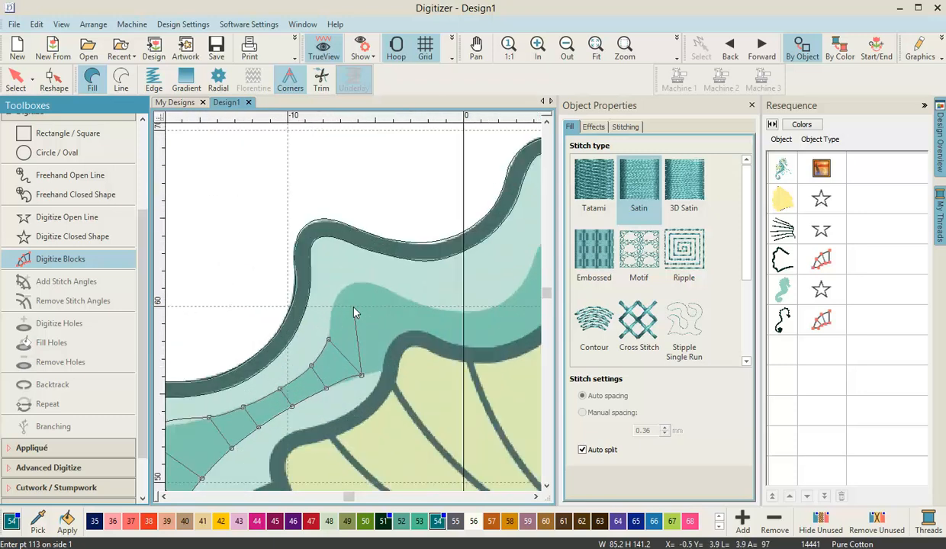
pyautogui.scroll(2, 354, 311)
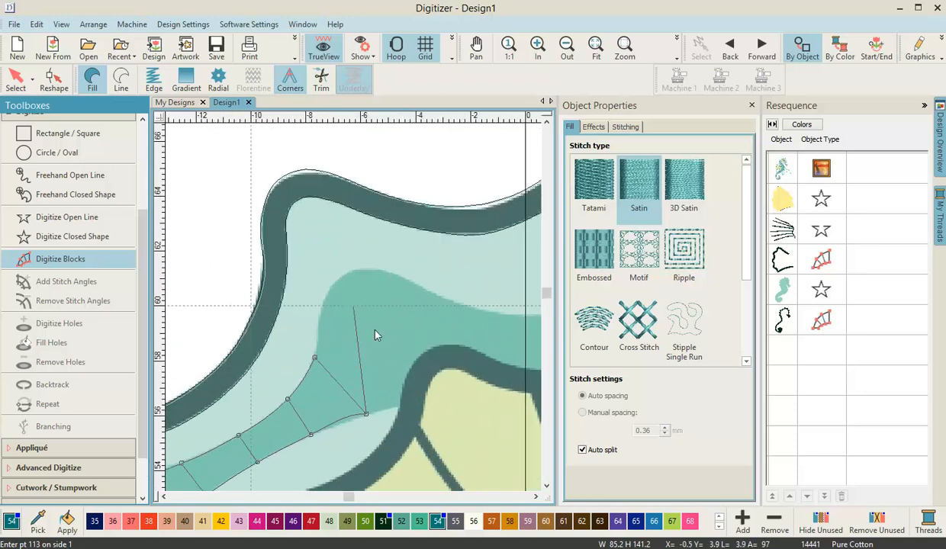
pyautogui.click(399, 407)
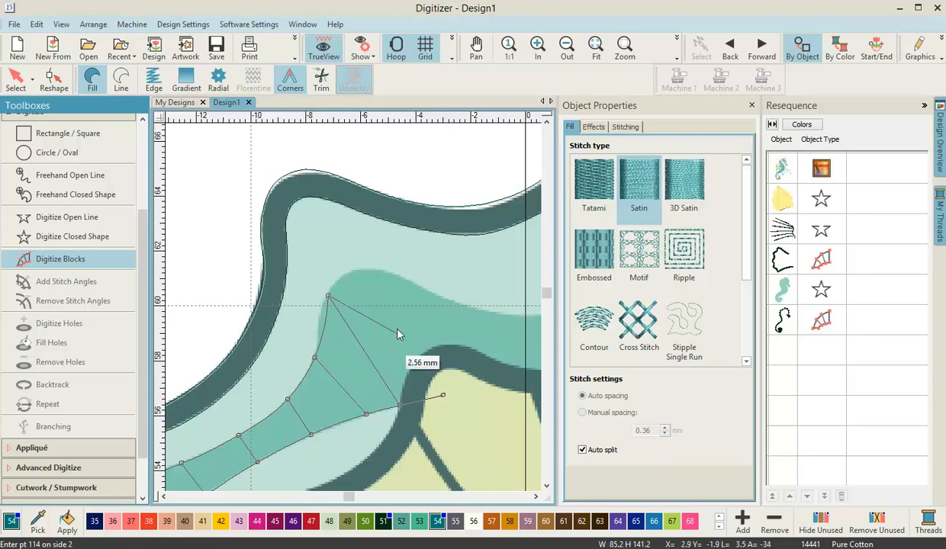
pyautogui.click(378, 267)
pyautogui.click(441, 394)
# - Extend the shading column along the dip above the head fin with point pairs 115 and 116
pyautogui.click(411, 346)
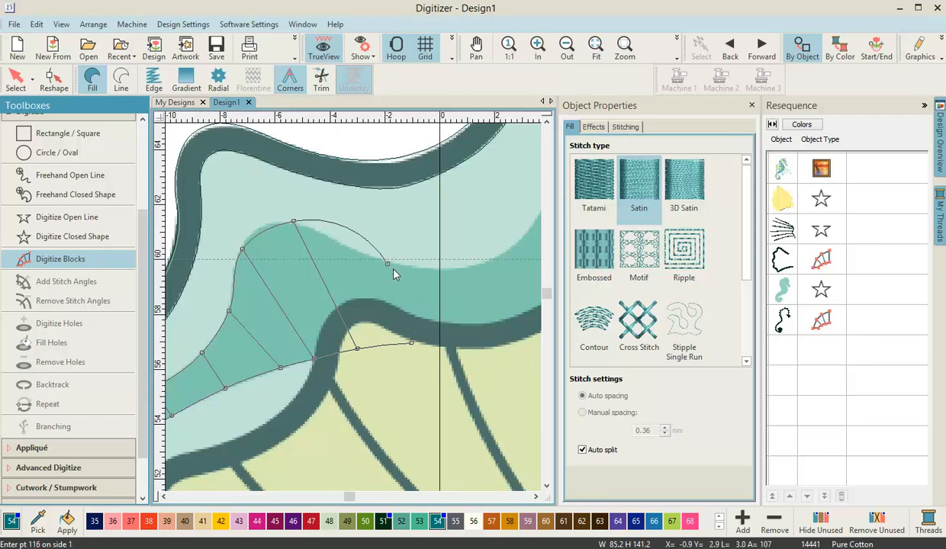
pyautogui.click(393, 272)
pyautogui.click(468, 275)
pyautogui.click(457, 333)
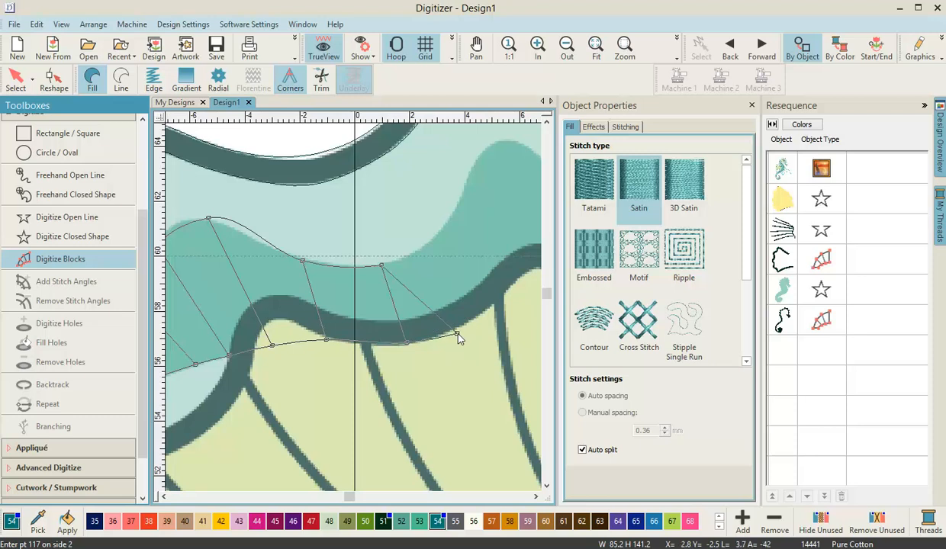
pyautogui.click(425, 249)
pyautogui.click(416, 308)
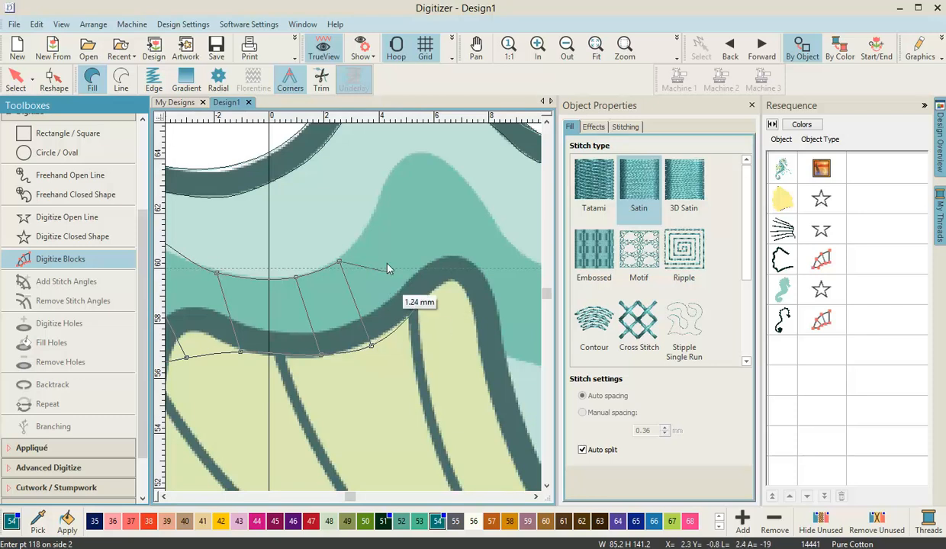
pyautogui.click(358, 236)
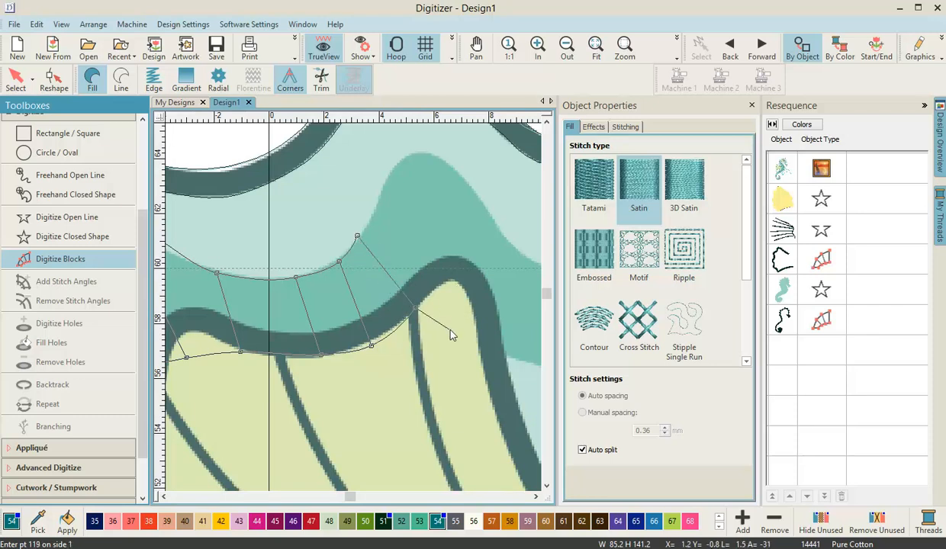
pyautogui.press('BackSpace')
pyautogui.press('BackSpace')
pyautogui.press('BackSpace')
pyautogui.press('BackSpace')
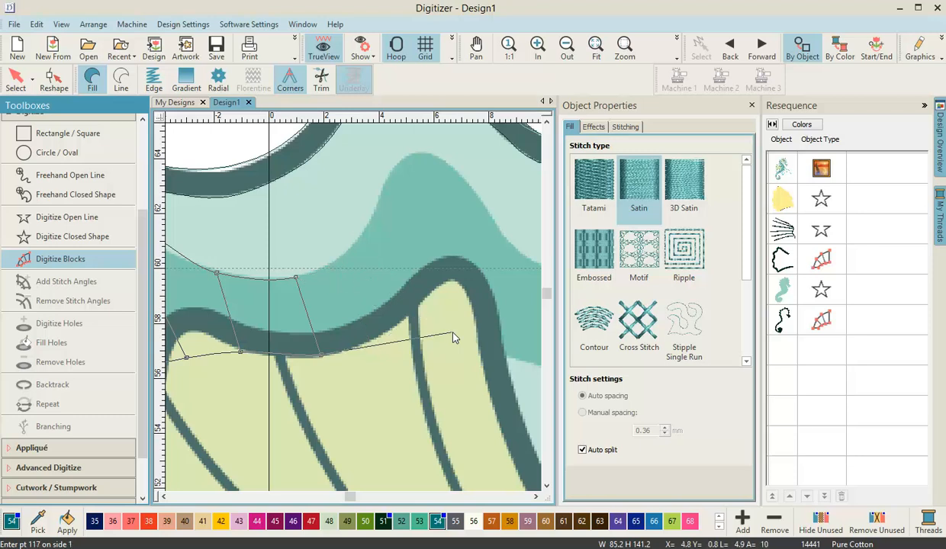
# - Remove point pair 116 and place it again slightly further back in the dip above the head fin
pyautogui.press('BackSpace')
pyautogui.press('BackSpace')
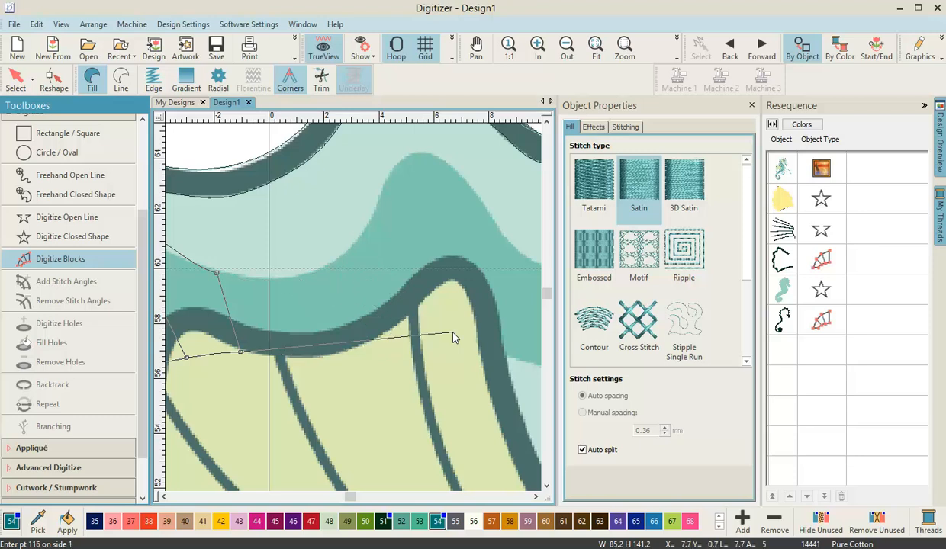
pyautogui.click(289, 356)
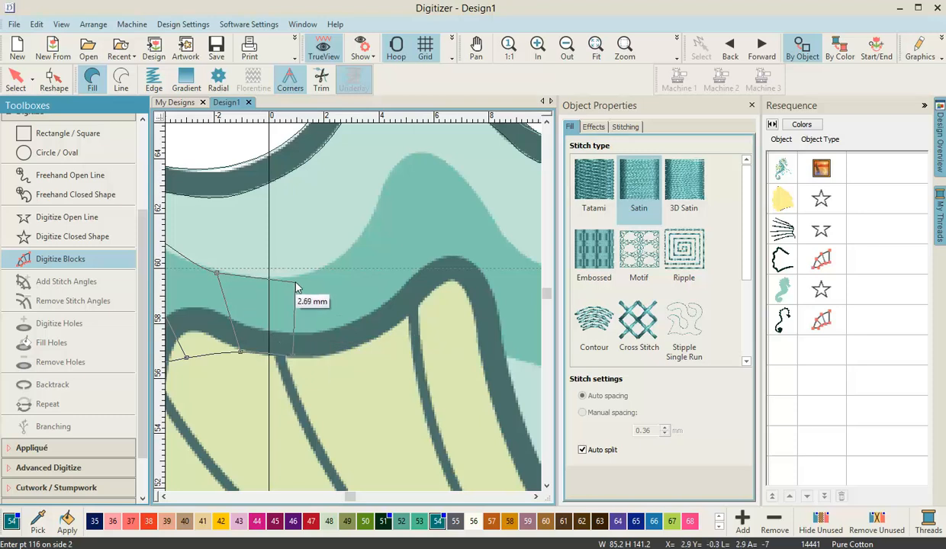
pyautogui.click(289, 280)
# - Place point pairs 117 to 119 up to the peak of the next scallop, running the inner edge under the fin
pyautogui.click(348, 353)
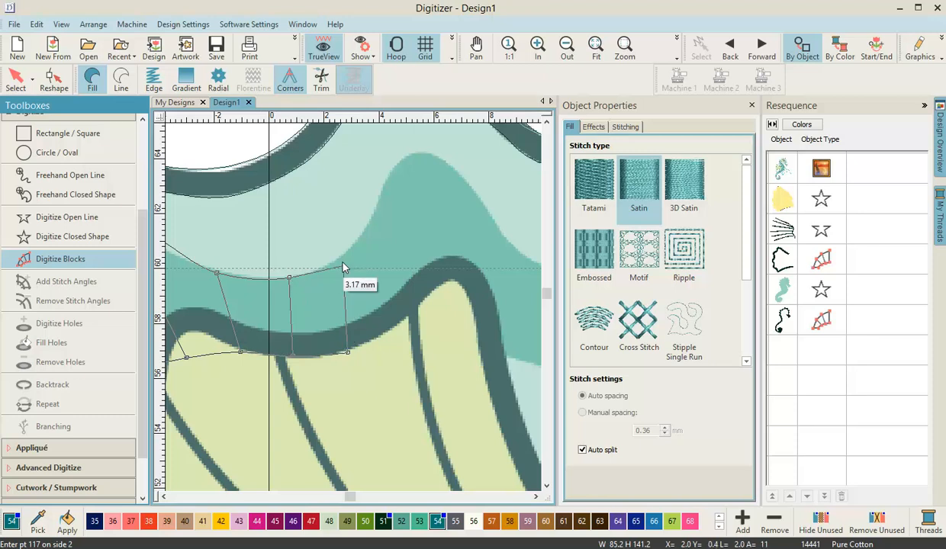
pyautogui.click(342, 260)
pyautogui.click(414, 338)
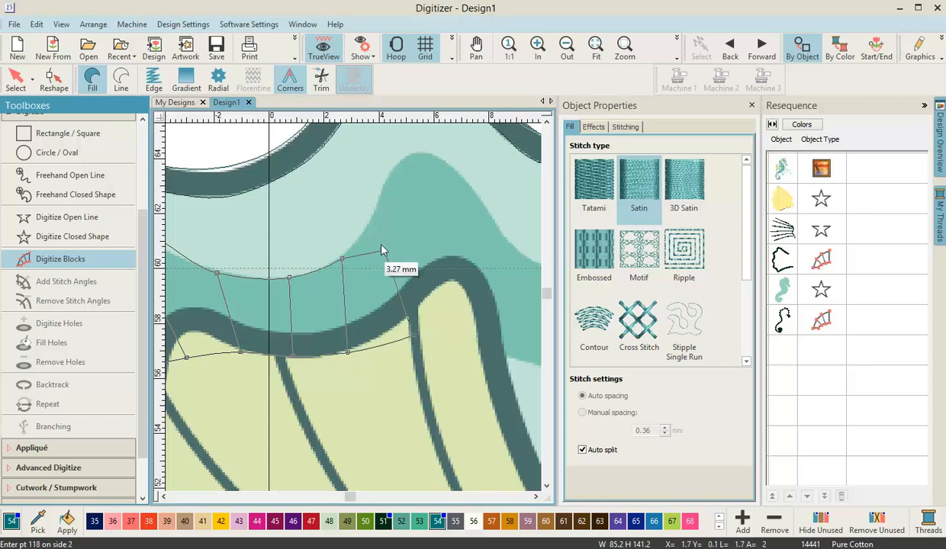
pyautogui.click(440, 333)
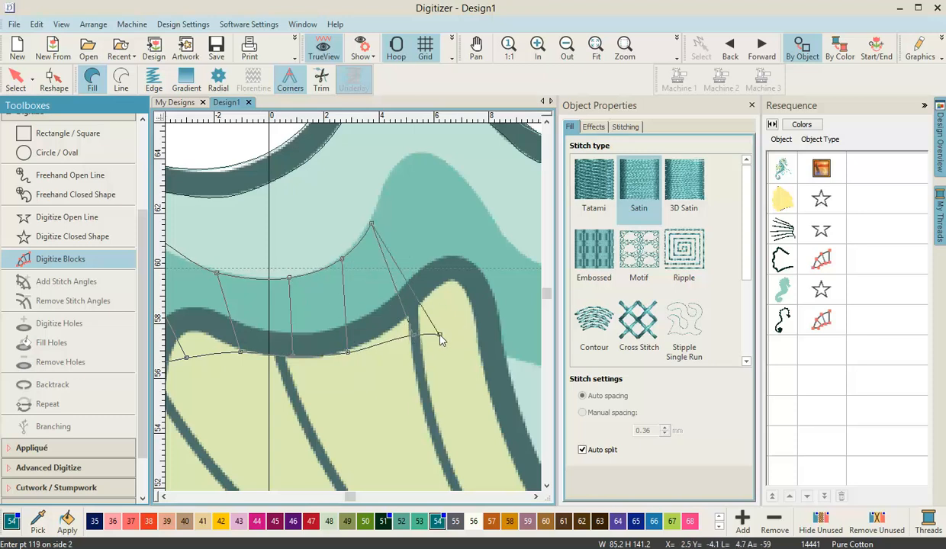
pyautogui.click(426, 155)
# - Continue the shading column down the far side of the peak and past the fin edge with point pairs 120 and 121
pyautogui.click(471, 347)
pyautogui.click(509, 244)
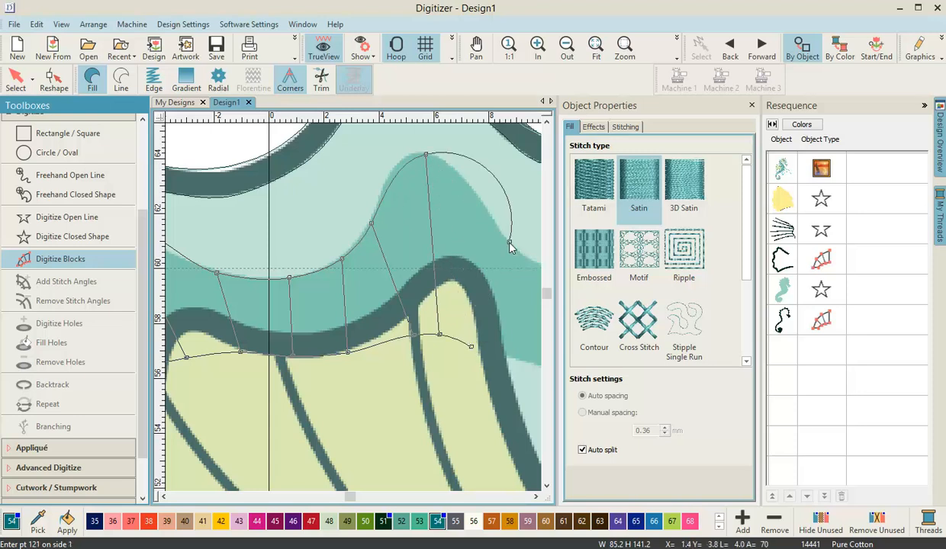
pyautogui.click(441, 387)
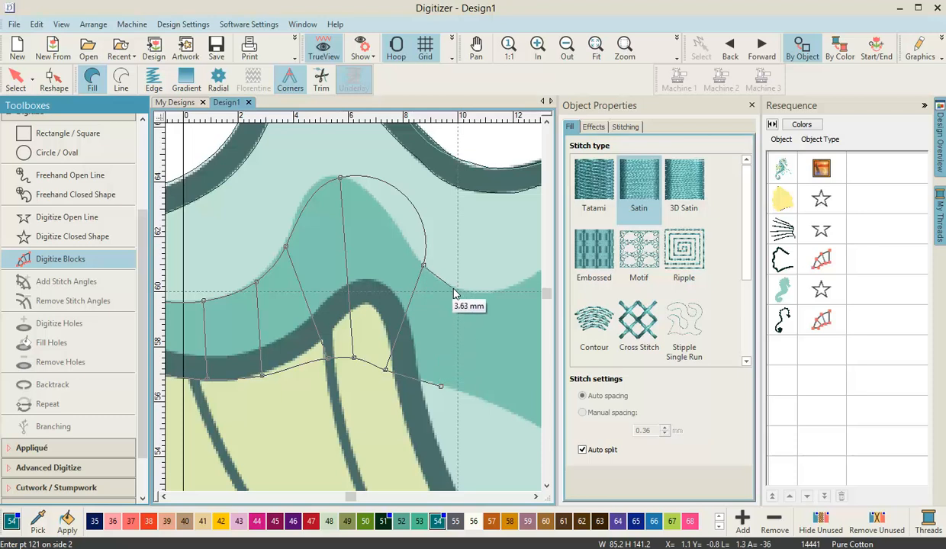
pyautogui.click(453, 291)
# - Carry the column across the dip and over the rounded scallop on the head with point pairs 122 to 124
pyautogui.click(322, 394)
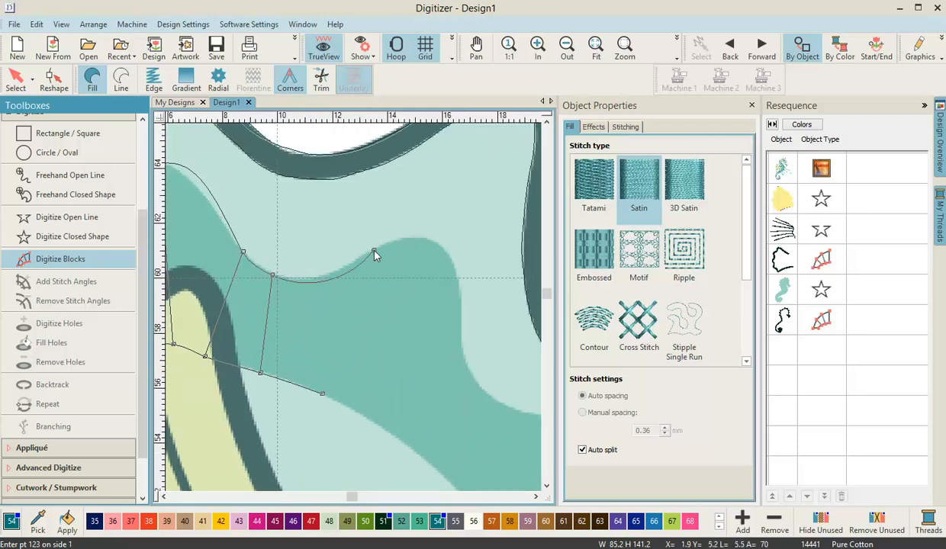
pyautogui.click(363, 416)
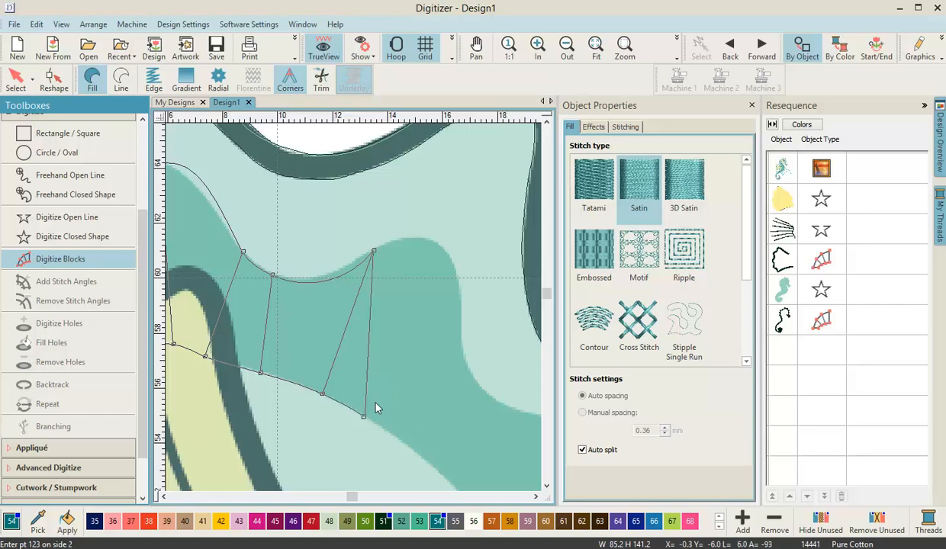
pyautogui.click(438, 246)
pyautogui.click(408, 445)
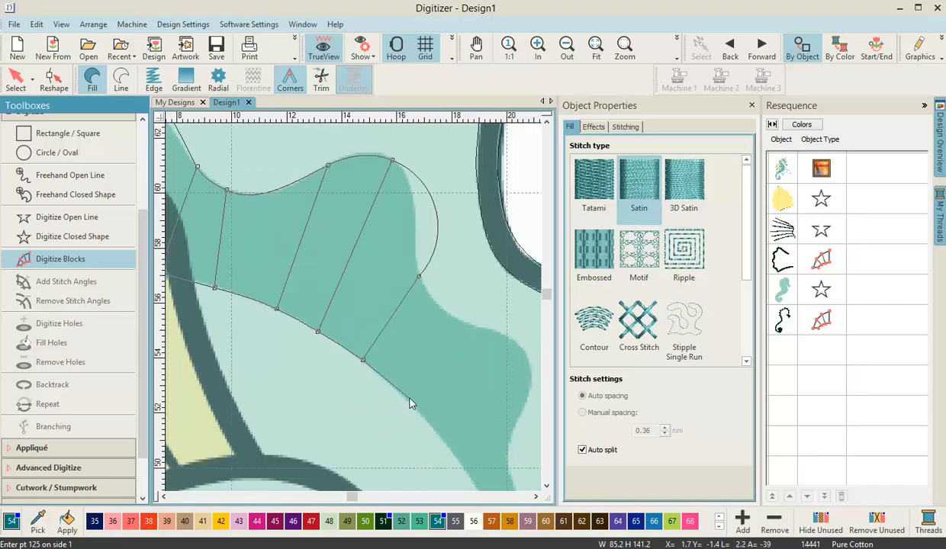
# - Place point pairs 125 and 126 from the dip onto the last scallop, following the smooth inner edge
pyautogui.click(407, 401)
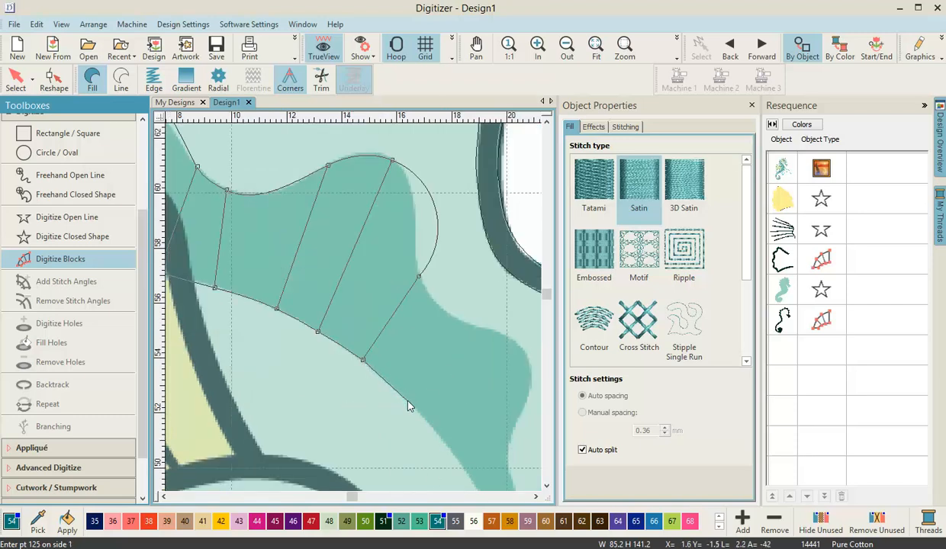
pyautogui.click(455, 321)
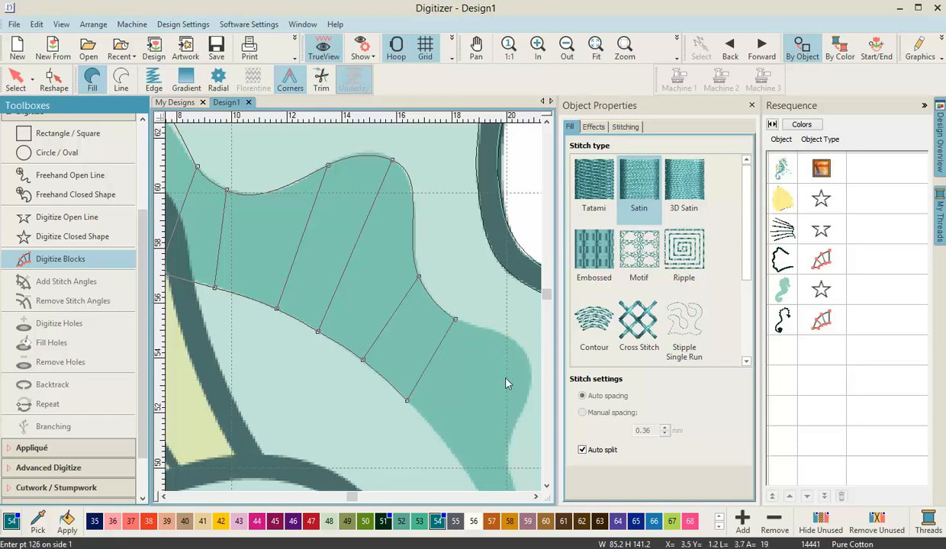
pyautogui.click(445, 442)
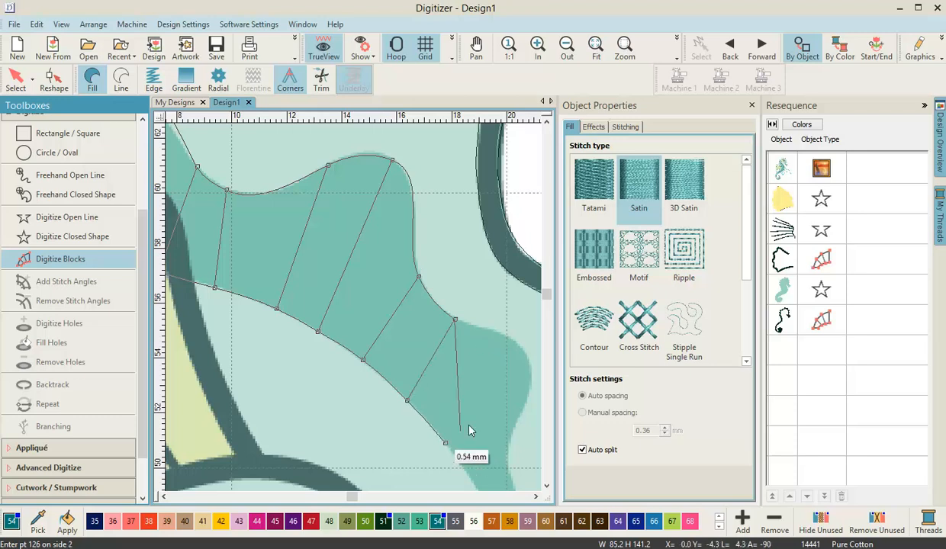
pyautogui.click(511, 341)
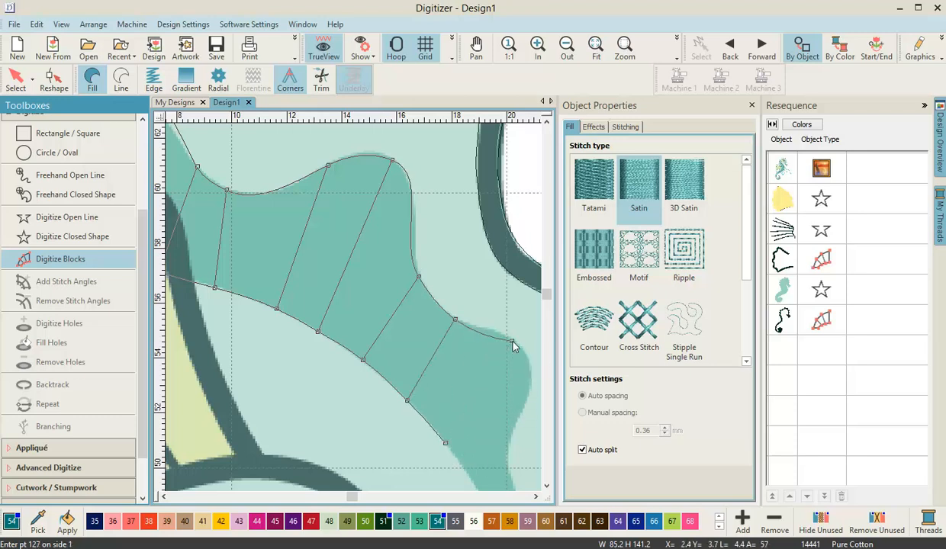
# - Round the last scallop and taper the shading column to its pointed end with point pairs 127 to 129
pyautogui.click(447, 447)
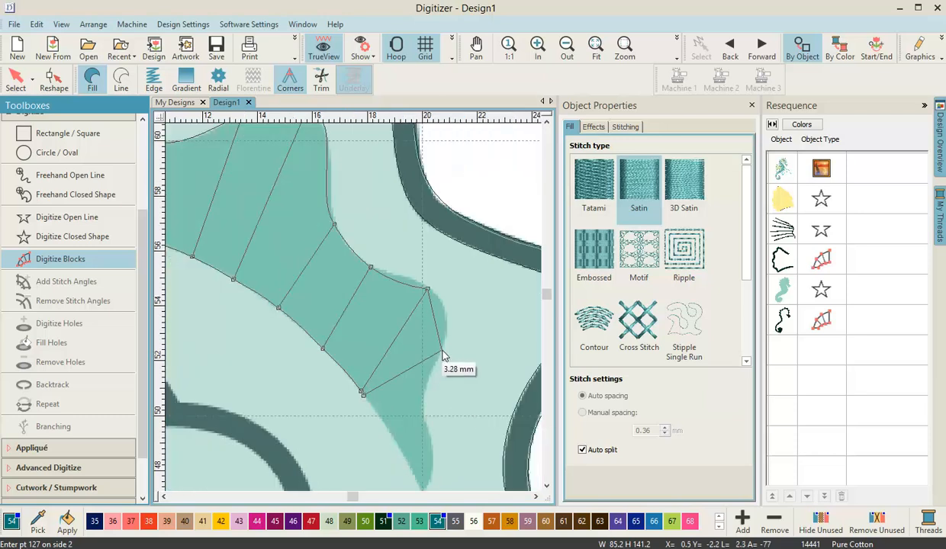
pyautogui.click(450, 333)
pyautogui.click(388, 427)
pyautogui.click(422, 410)
pyautogui.click(380, 404)
pyautogui.click(387, 401)
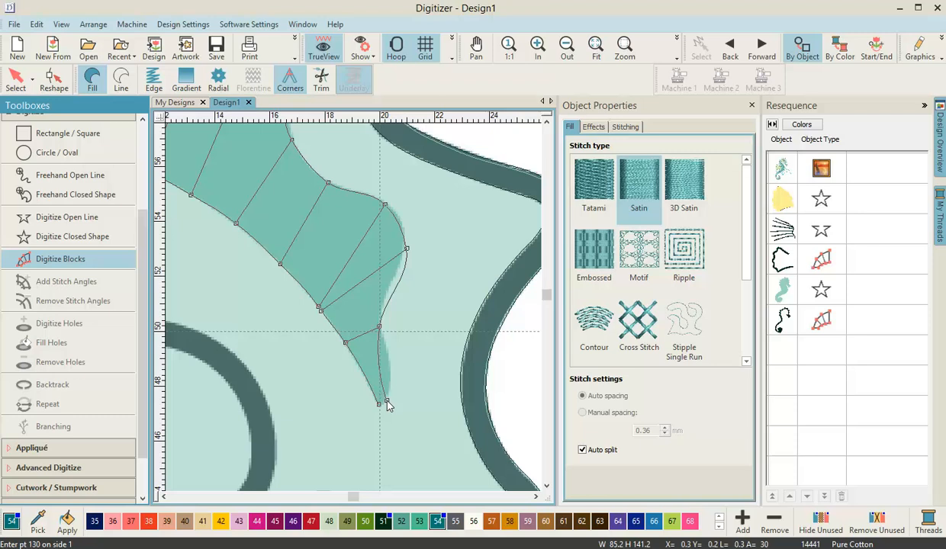
# - Complete the shading column object and turn the stitch display back on
pyautogui.press('Return')
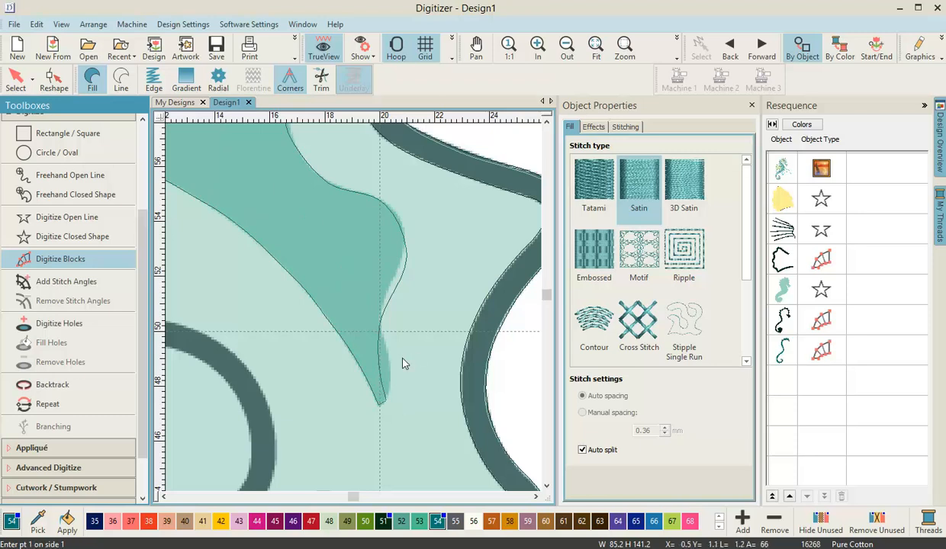
pyautogui.click(360, 49)
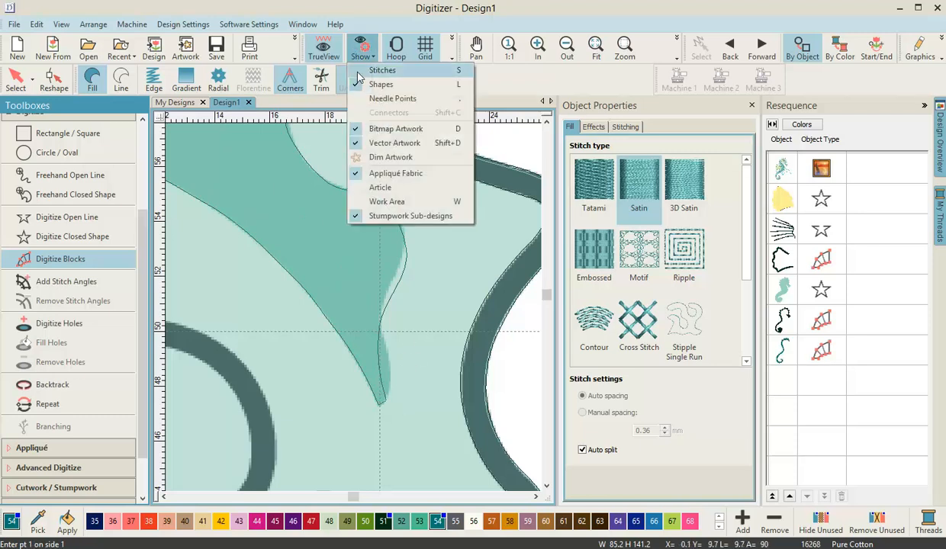
pyautogui.click(29, 84)
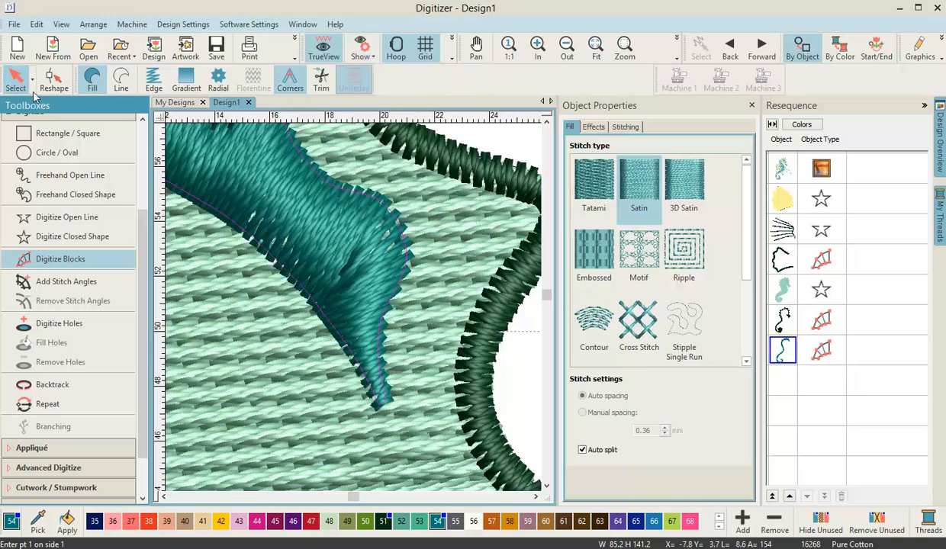
# - Examine the satin stitching of the shading column along the head, back and tail, especially the wide scallops
pyautogui.scroll(-3, 322, 265)
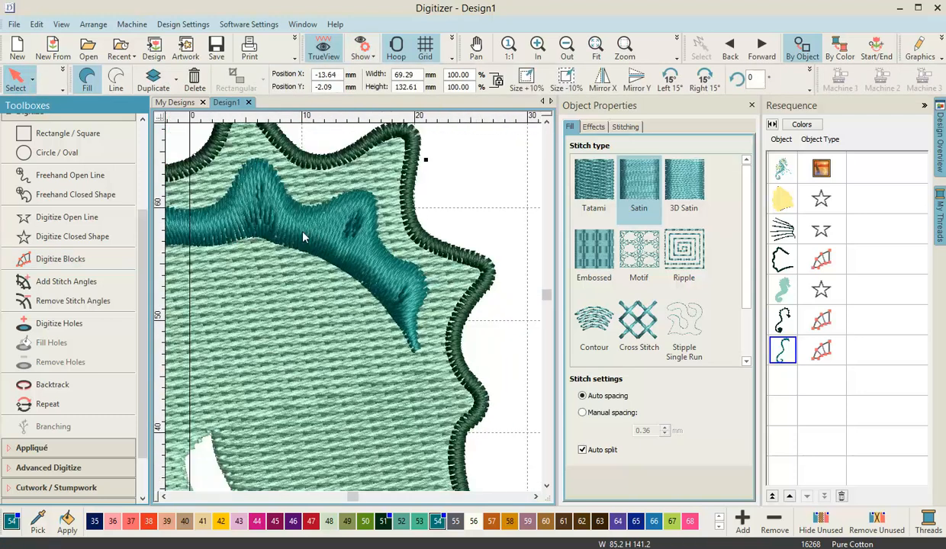
pyautogui.scroll(2, 340, 295)
pyautogui.scroll(1, 340, 296)
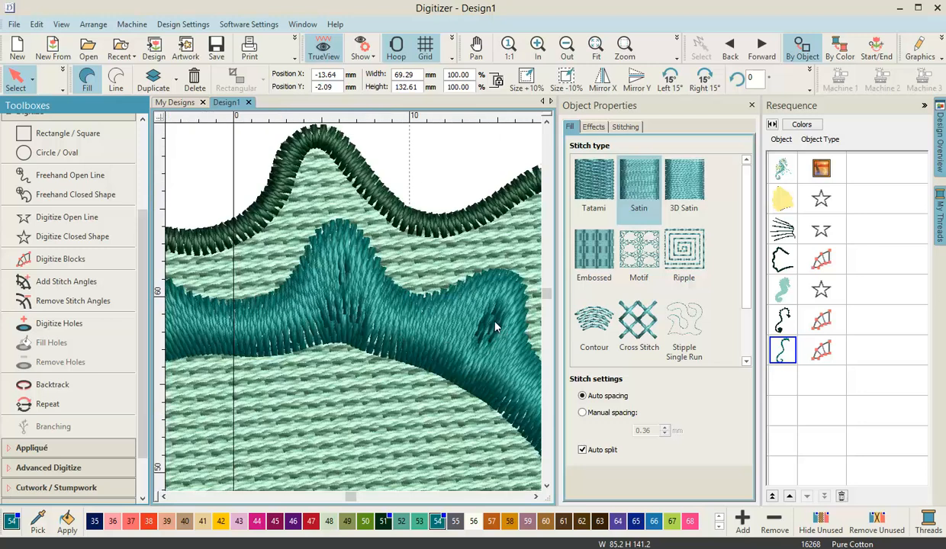
pyautogui.scroll(-4, 343, 297)
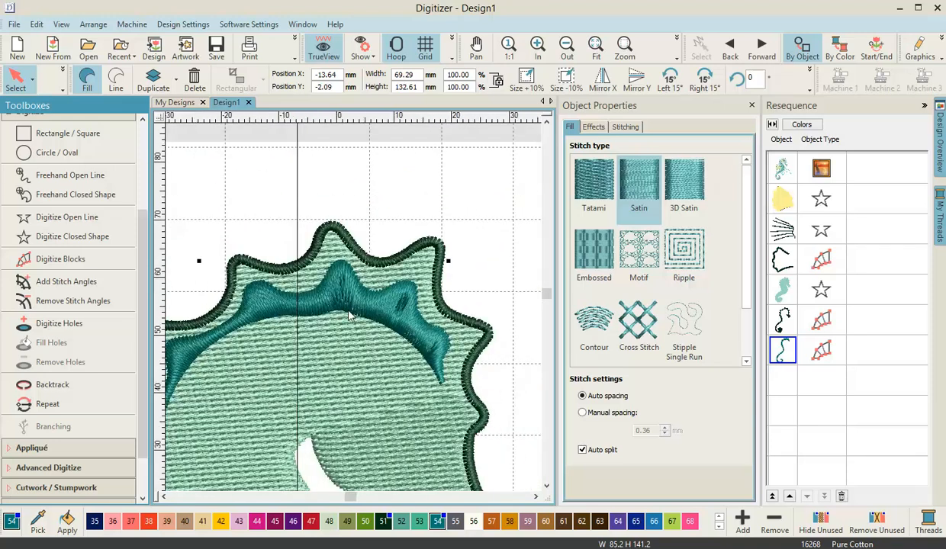
pyautogui.click(547, 486)
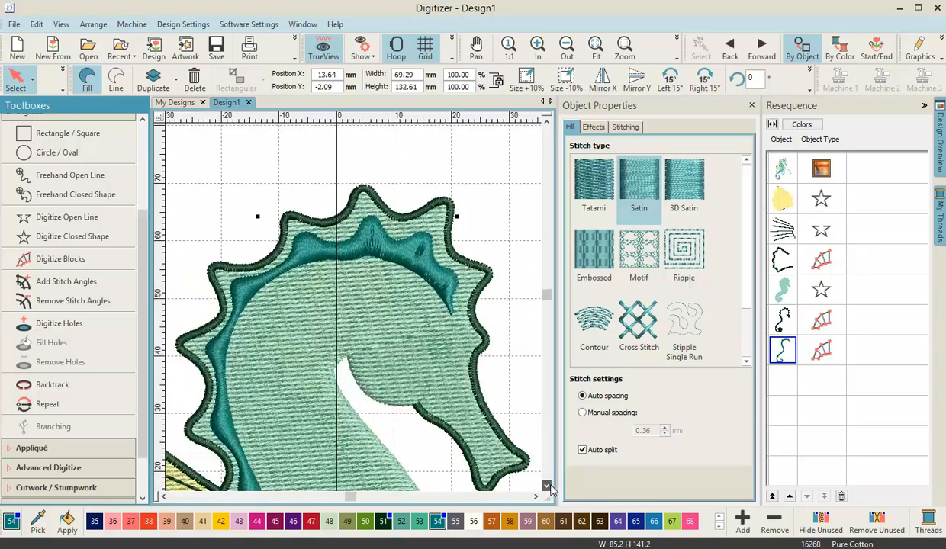
pyautogui.scroll(-5, 454, 376)
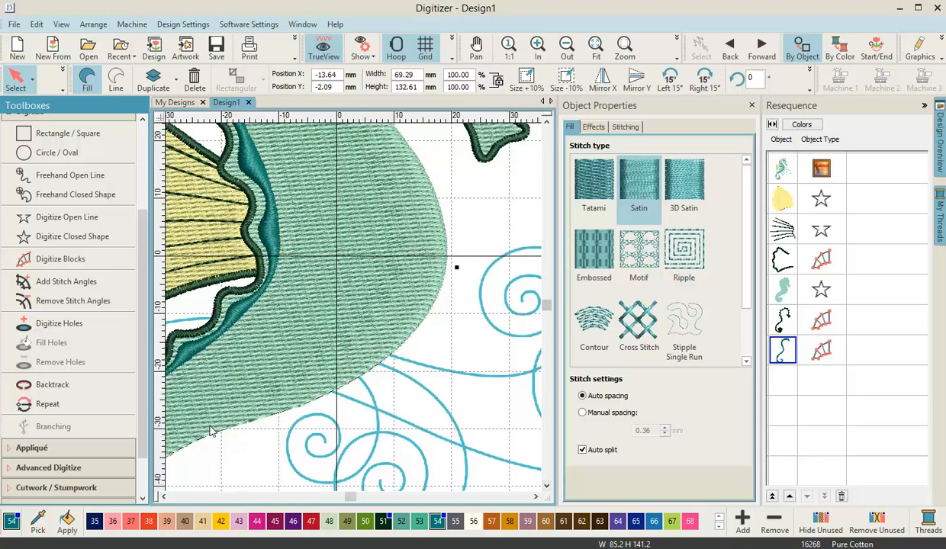
pyautogui.scroll(-1, 392, 348)
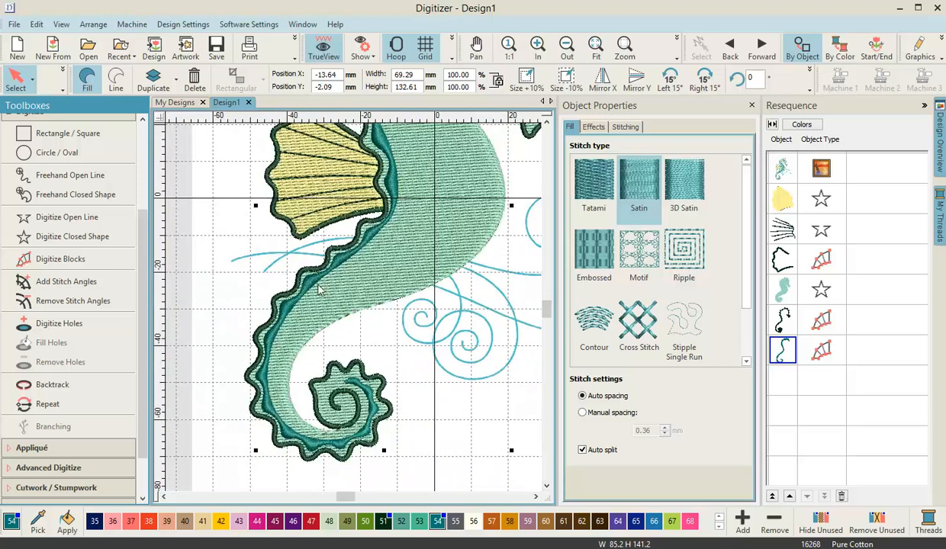
pyautogui.scroll(4, 279, 342)
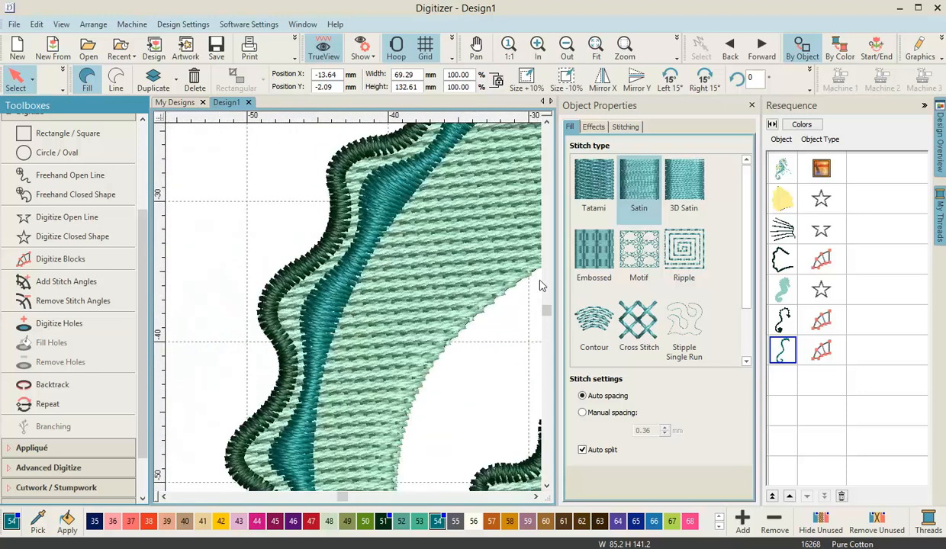
pyautogui.moveTo(546, 311)
pyautogui.mouseDown()
pyautogui.moveTo(545, 217)
pyautogui.moveTo(545, 298)
pyautogui.mouseUp()
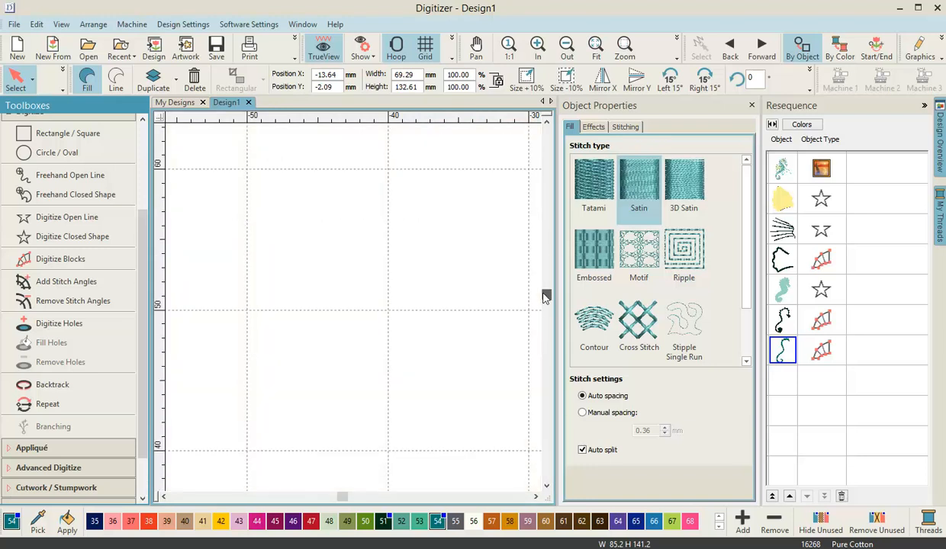
pyautogui.scroll(-3, 353, 355)
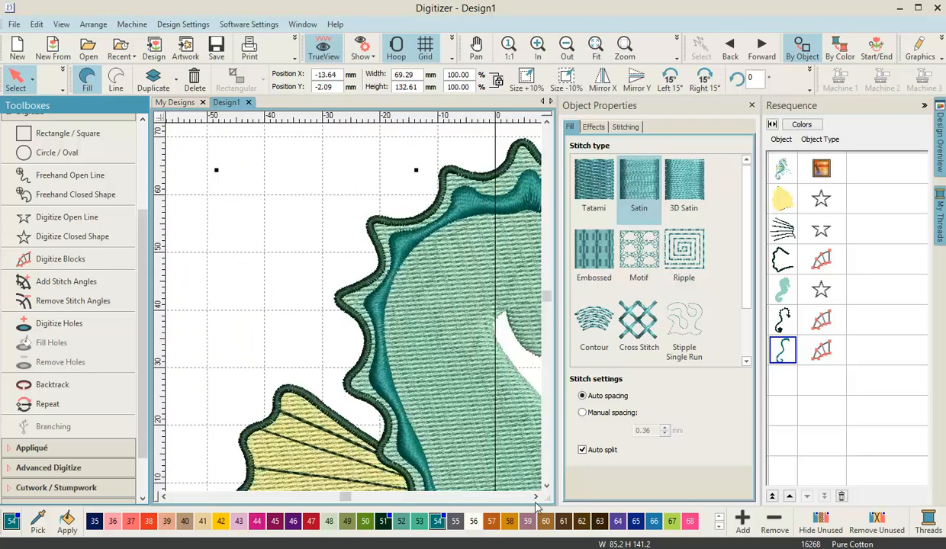
pyautogui.click(535, 496)
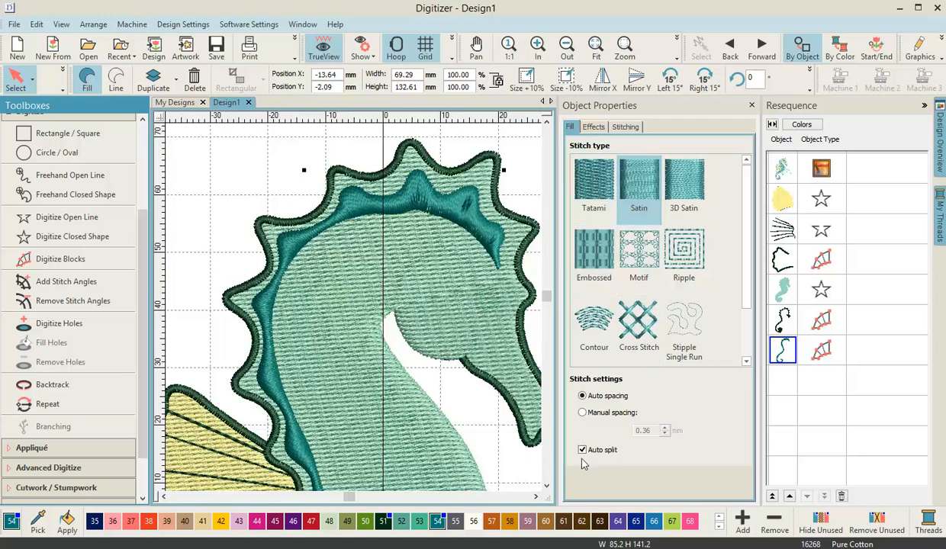
# - Turn off Auto split for the satin shading column
pyautogui.click(463, 219)
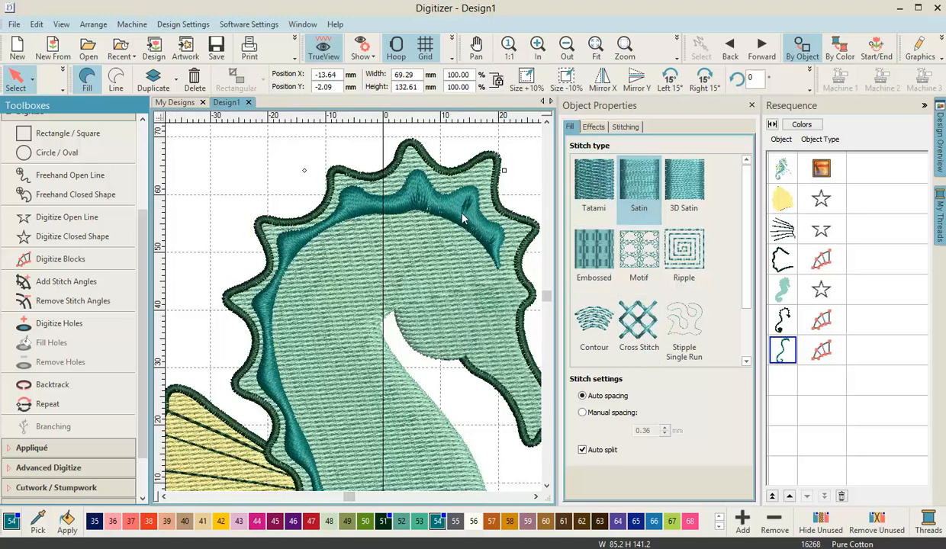
pyautogui.click(582, 451)
pyautogui.scroll(4, 351, 305)
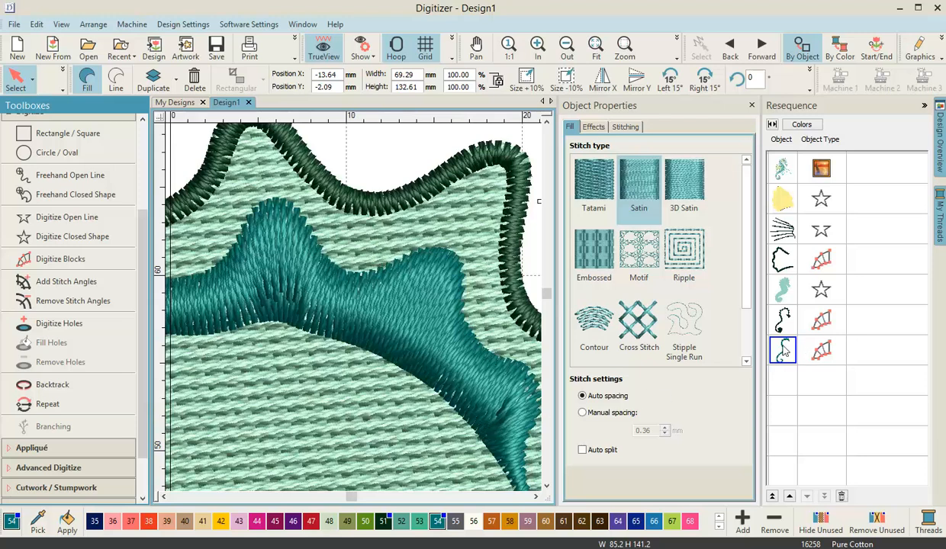
# - Reshape the satin shading column near its pointed end by moving a crowded inner-edge point farther up the curve
pyautogui.click(65, 79)
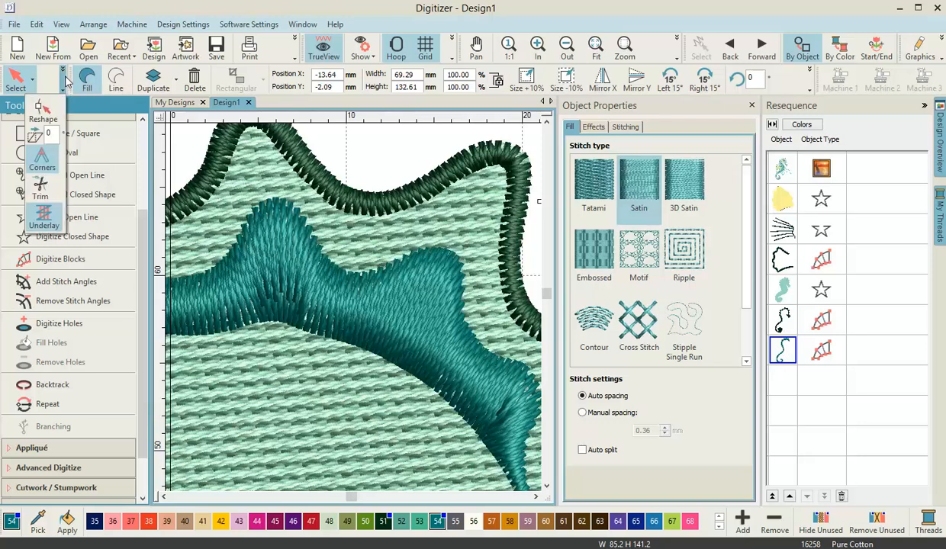
pyautogui.click(40, 110)
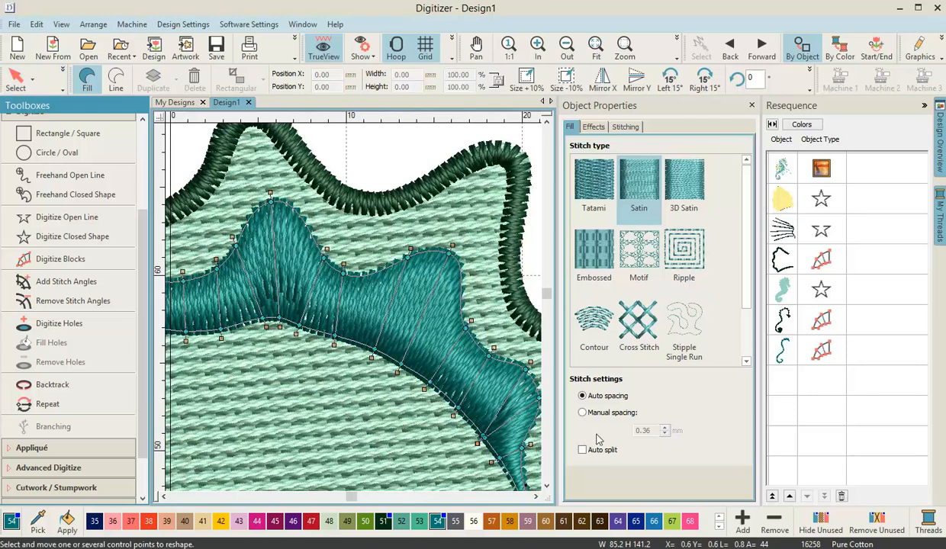
pyautogui.scroll(3, 512, 443)
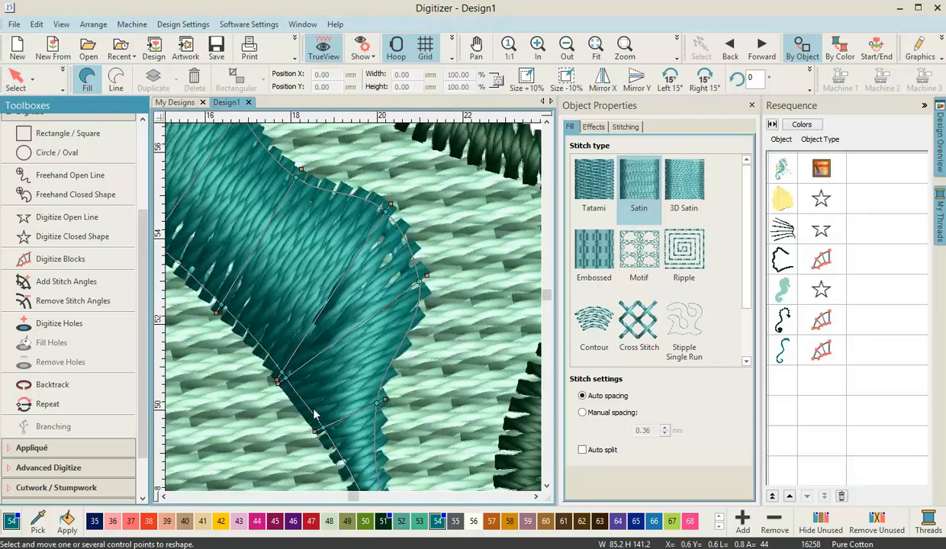
pyautogui.scroll(-1, 354, 307)
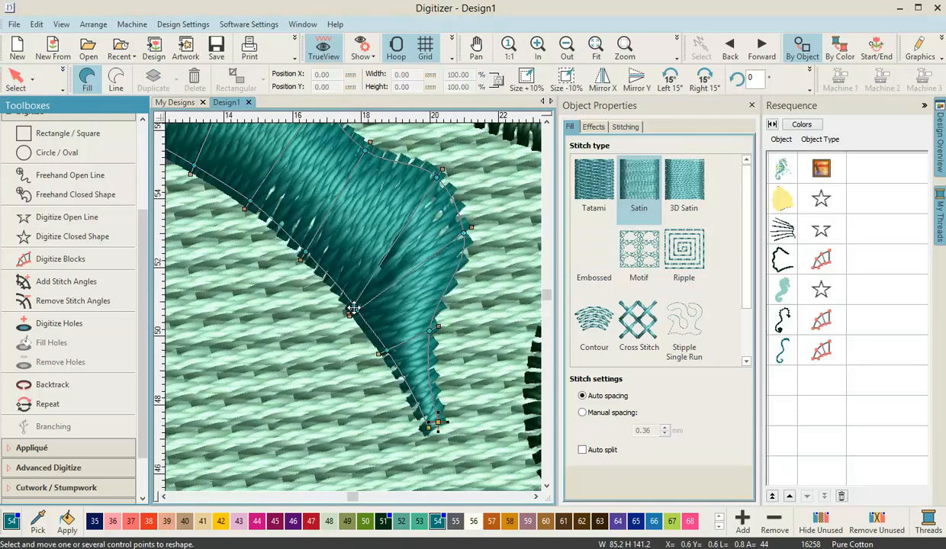
pyautogui.moveTo(353, 305); pyautogui.dragTo(330, 279)
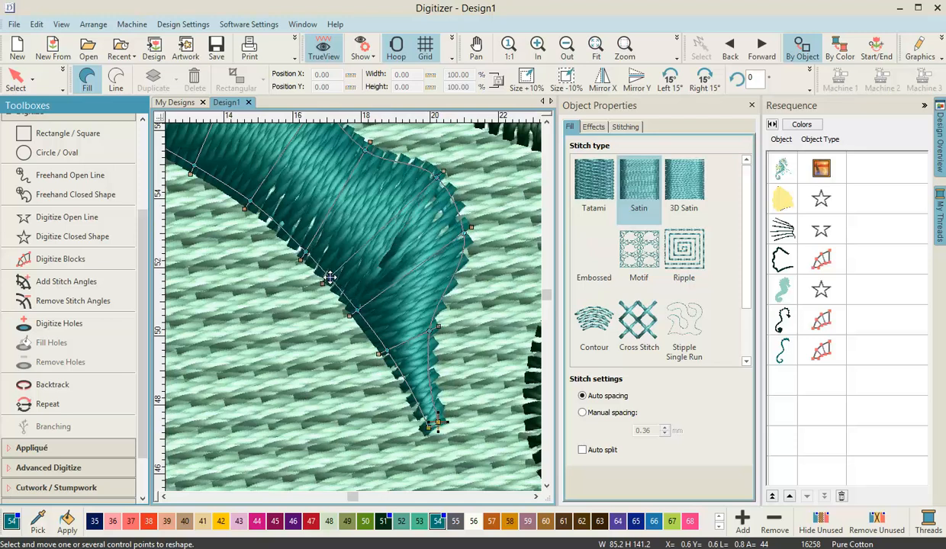
pyautogui.scroll(-2, 341, 282)
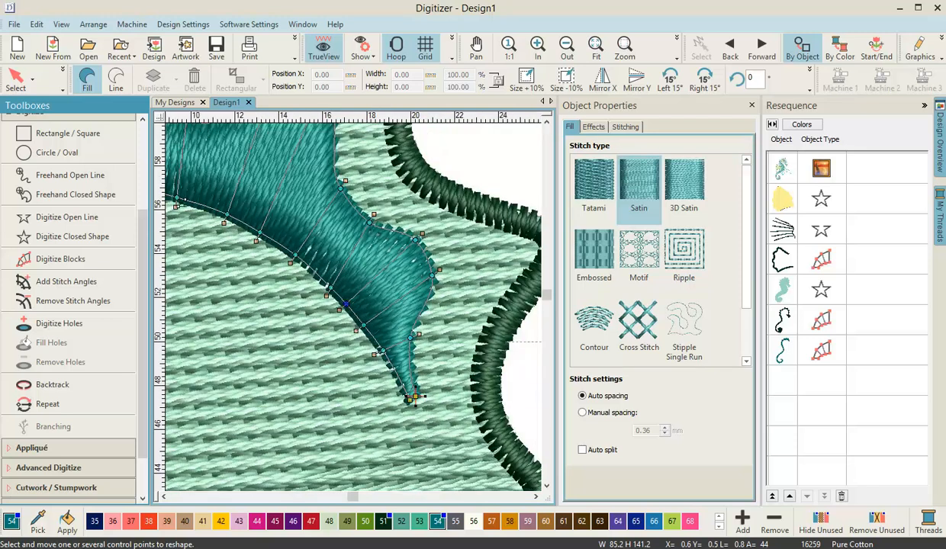
# - Space out the crowded inner-edge points of the shading column beneath the tall scallop on top of the head
pyautogui.scroll(-1, 180, 201)
pyautogui.scroll(2, 298, 287)
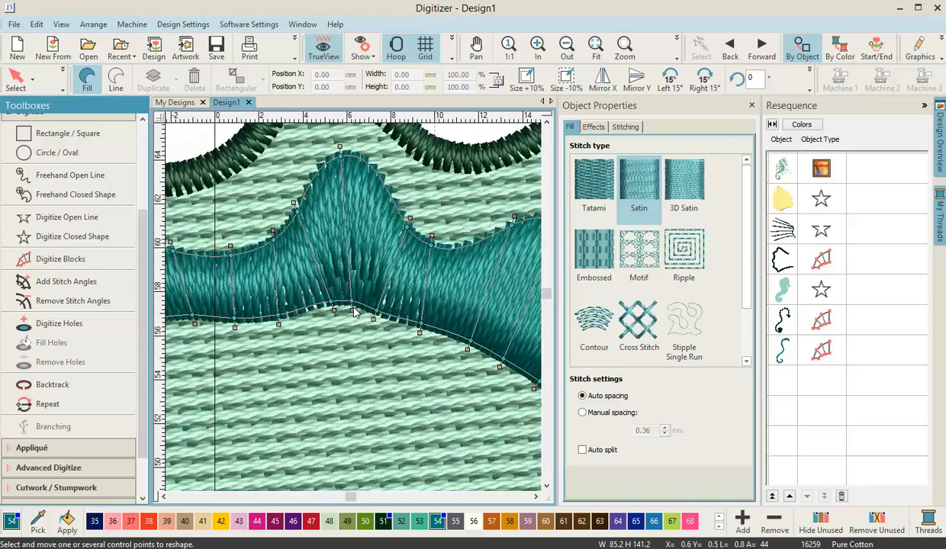
pyautogui.moveTo(317, 298); pyautogui.dragTo(386, 311)
pyautogui.scroll(-2, 297, 322)
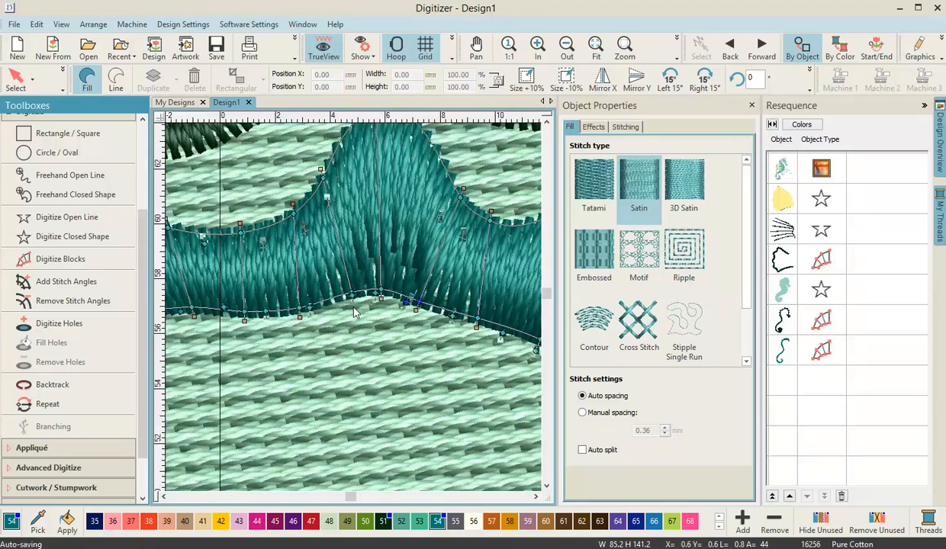
pyautogui.moveTo(311, 306); pyautogui.dragTo(318, 306)
pyautogui.scroll(-3, 292, 321)
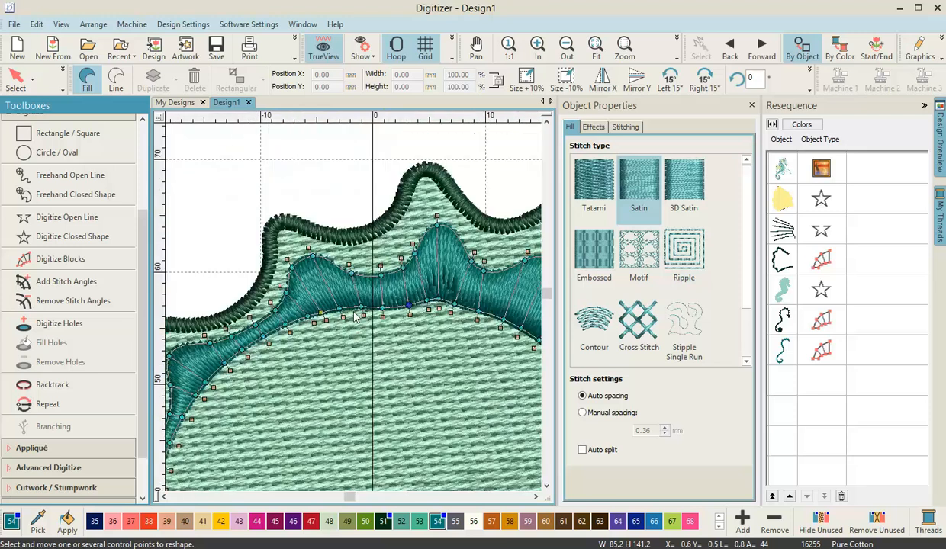
# - Shift the inner-edge point beneath the neighbouring scallop at the back of the head slightly along the curve
pyautogui.scroll(3, 357, 311)
pyautogui.scroll(2, 358, 305)
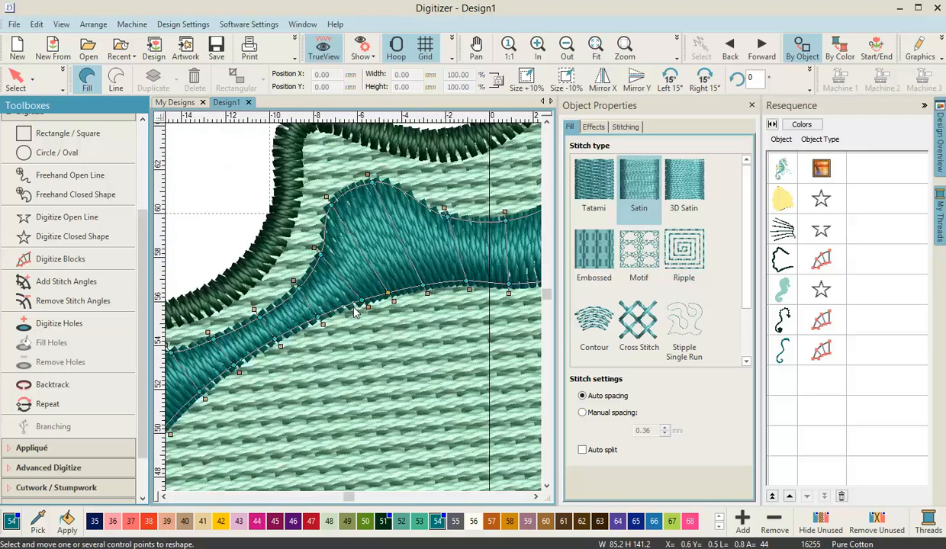
pyautogui.moveTo(366, 298); pyautogui.dragTo(356, 298)
pyautogui.scroll(-7, 319, 363)
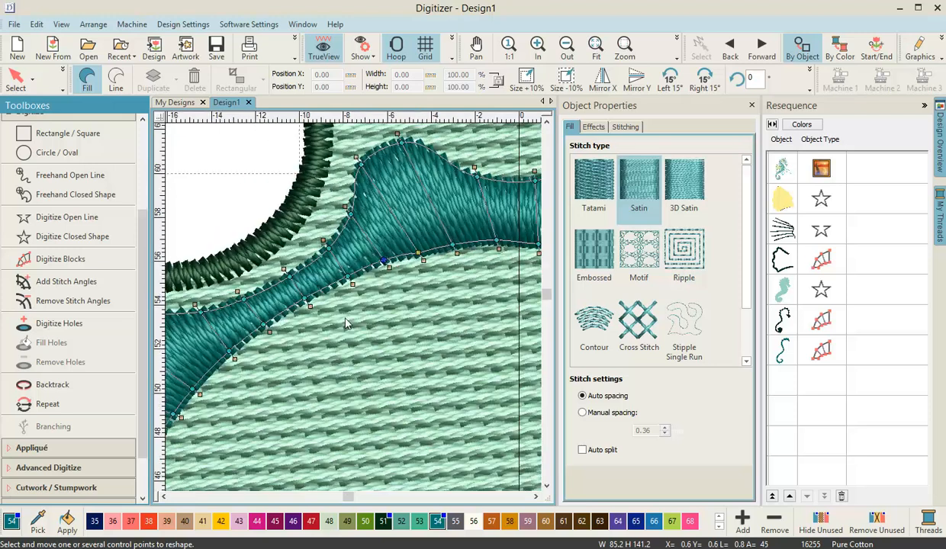
pyautogui.scroll(-2, 360, 311)
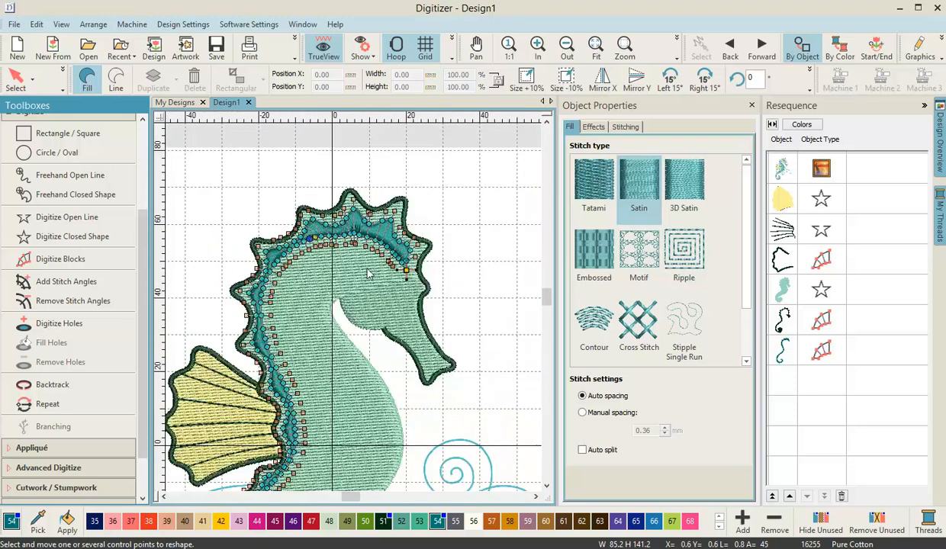
# - Finish reshaping the shading column and hide the stitches to expose the seahorse artwork
pyautogui.click(15, 76)
pyautogui.click(282, 125)
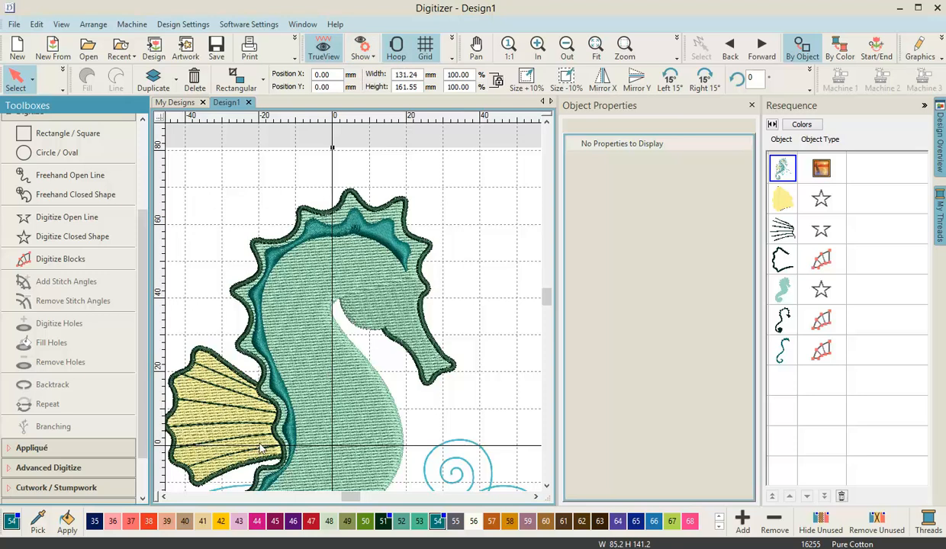
pyautogui.click(358, 58)
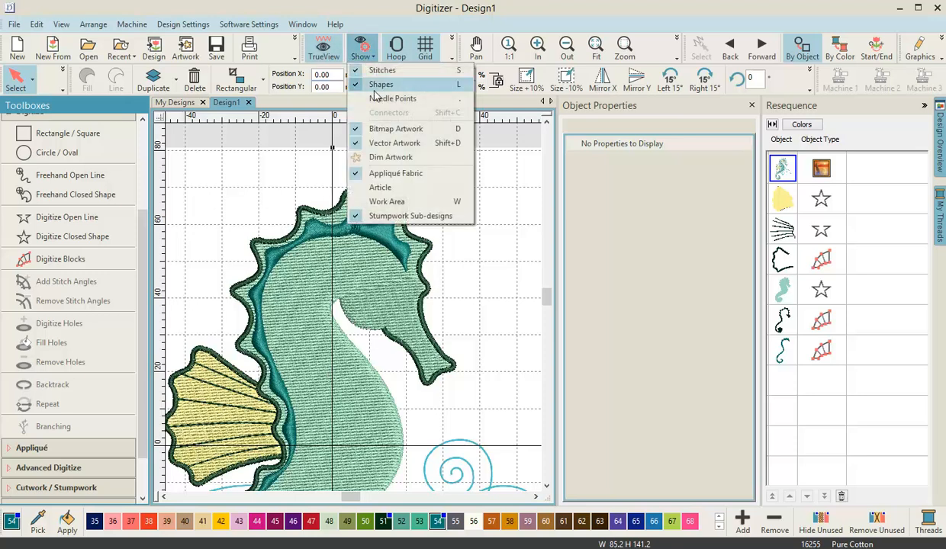
pyautogui.click(371, 71)
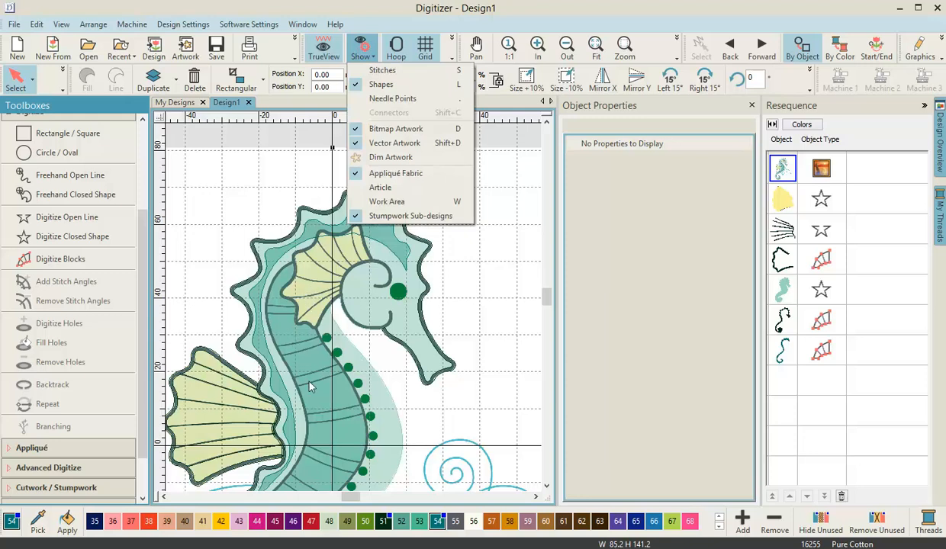
pyautogui.click(479, 416)
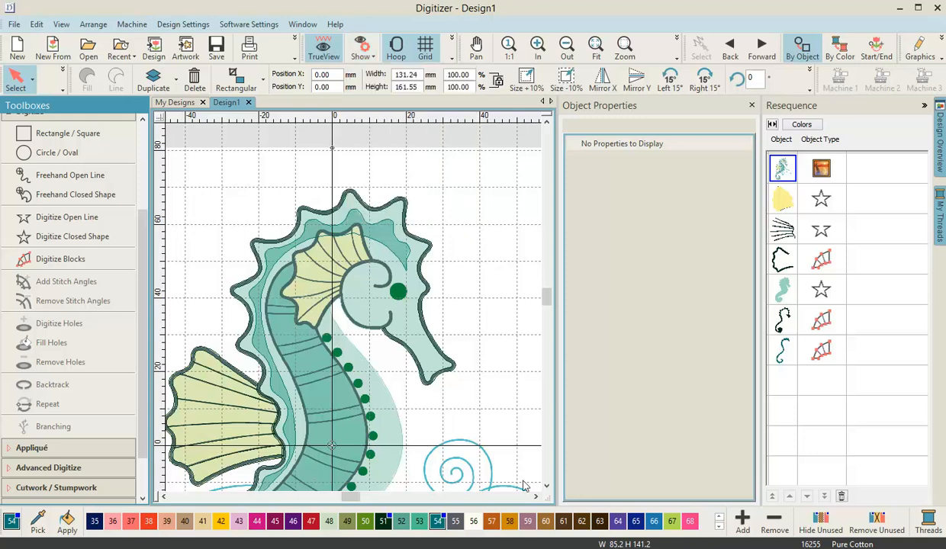
# - Set up Digitize Closed Shape for the inner body with an Embossed fill, the Patch2 pattern and thread colour 52
pyautogui.scroll(-3, 549, 487)
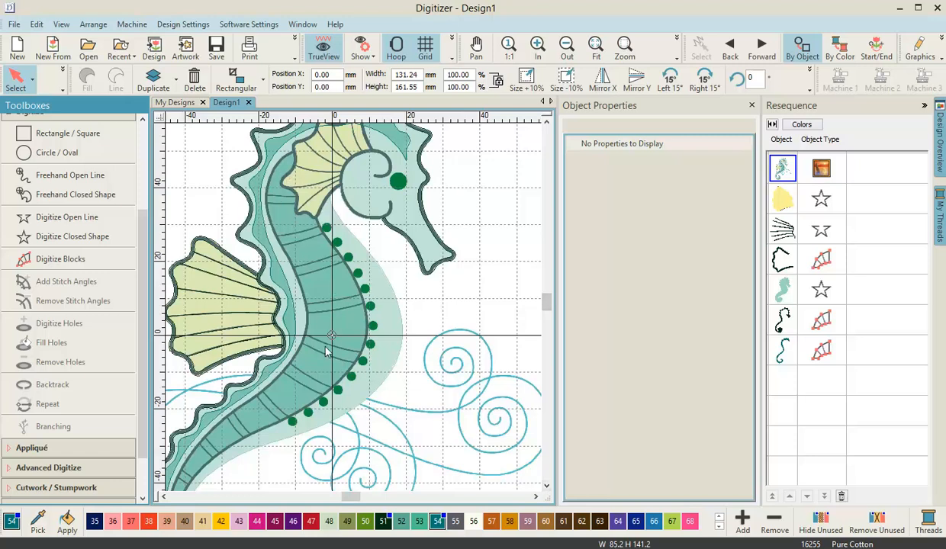
pyautogui.click(166, 497)
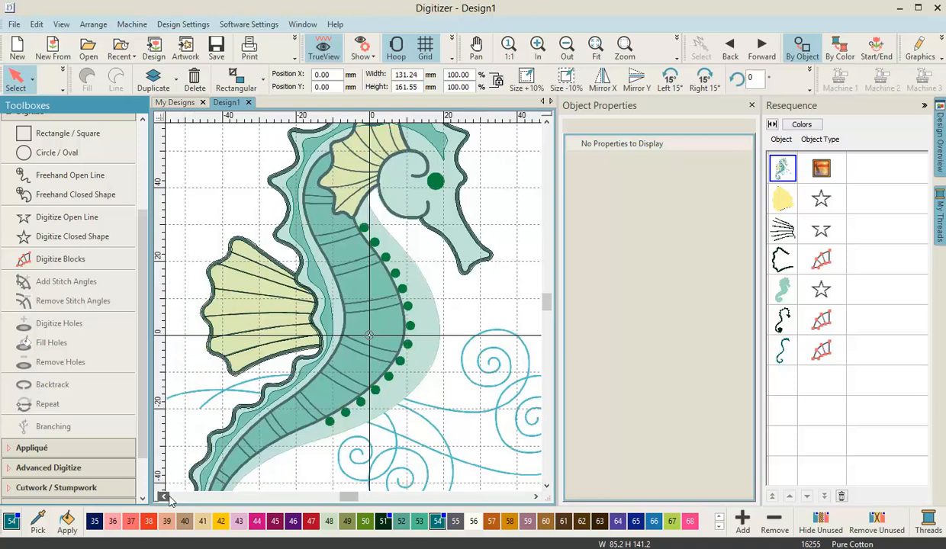
pyautogui.click(777, 387)
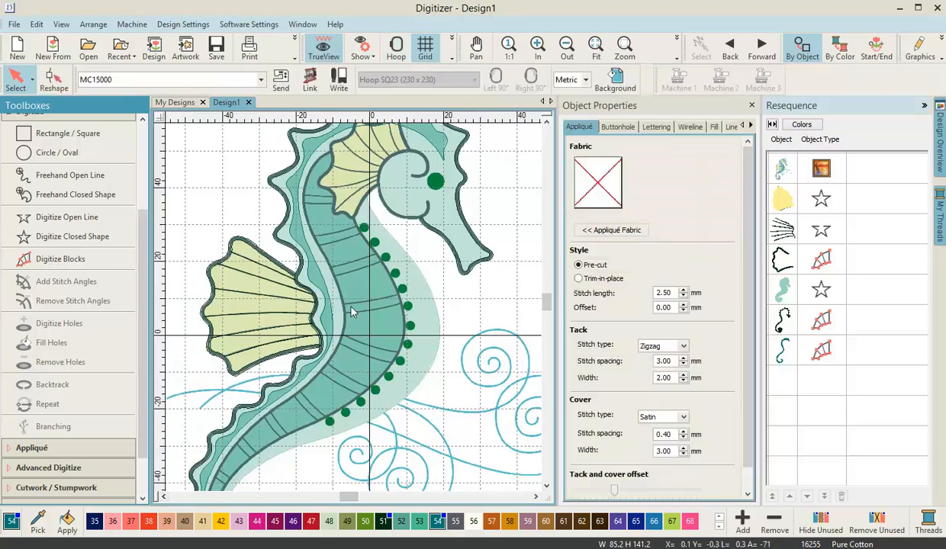
pyautogui.click(89, 242)
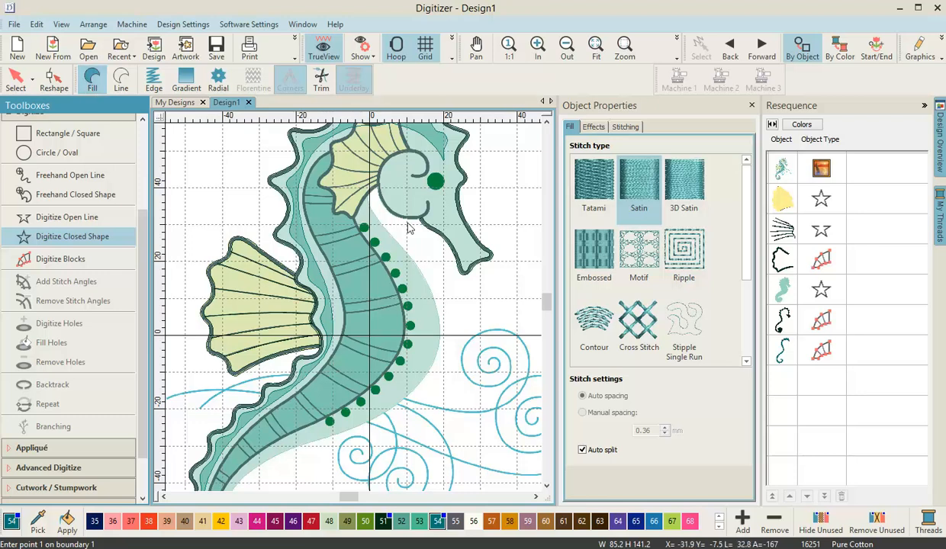
pyautogui.click(602, 258)
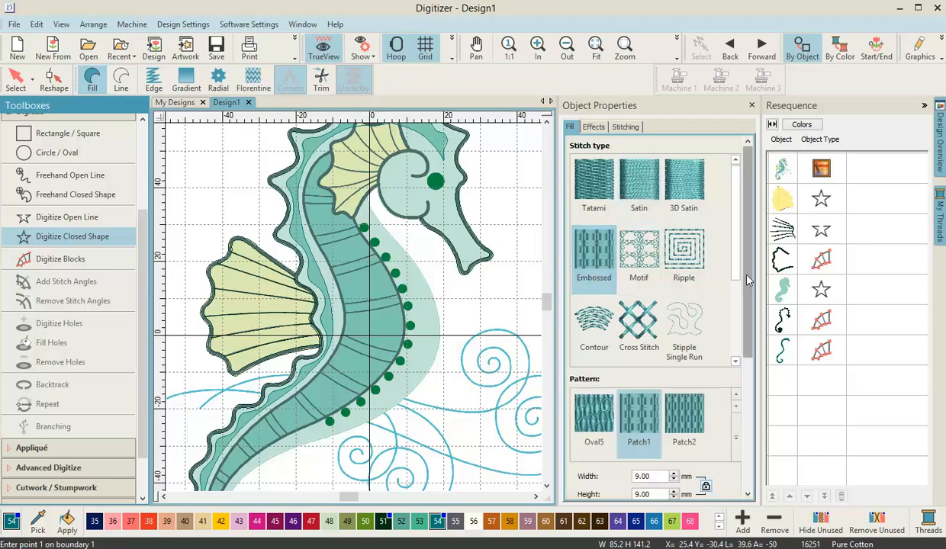
pyautogui.scroll(-3, 748, 281)
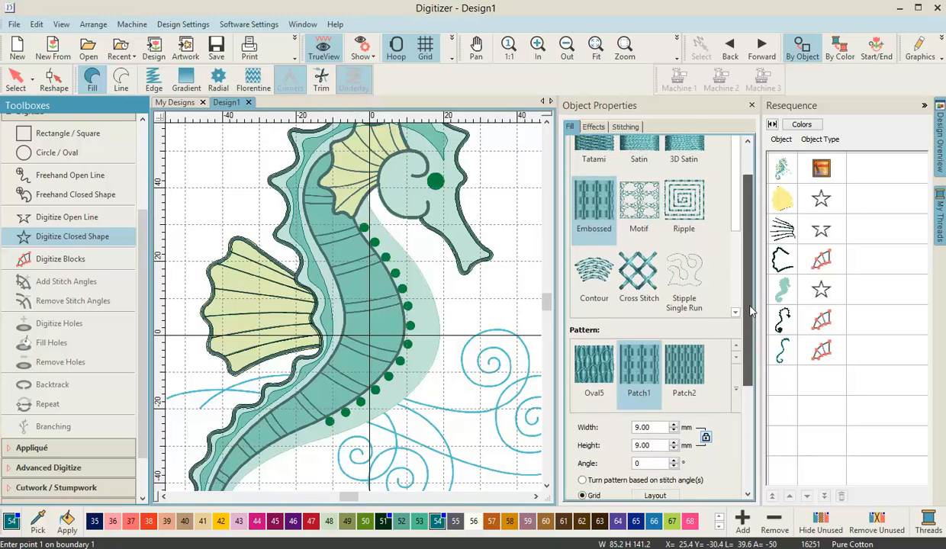
pyautogui.click(690, 364)
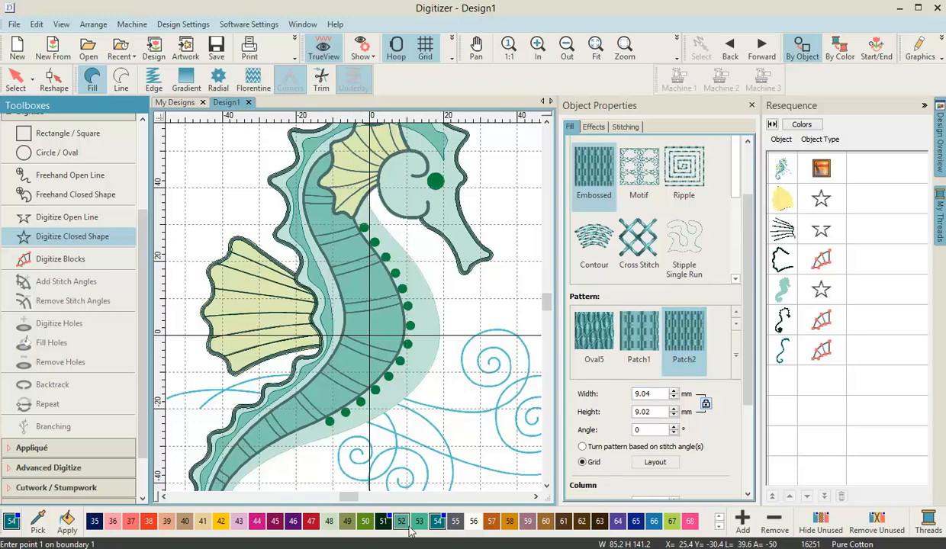
pyautogui.click(402, 525)
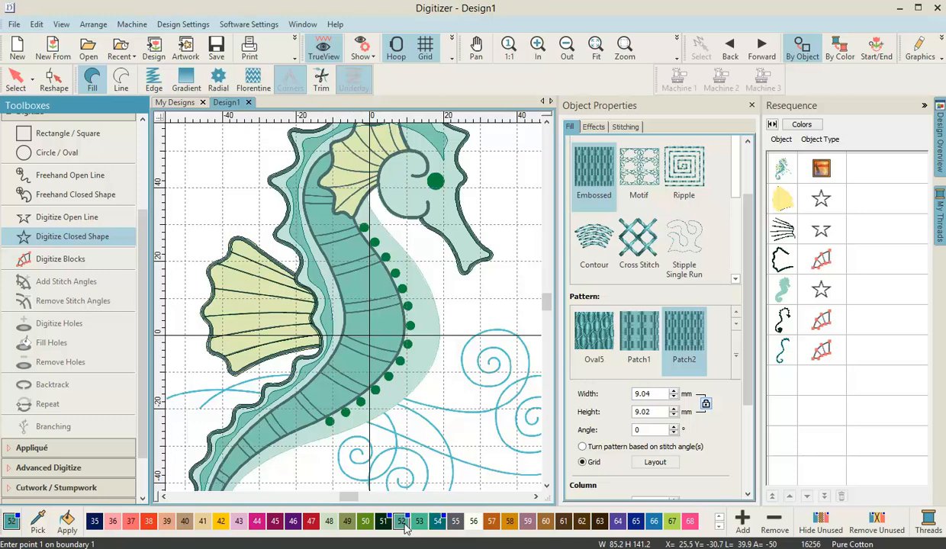
# - Start the inner body outline beneath the small head fin and trace down the upper belly edge with points 1 to 6
pyautogui.scroll(4, 349, 163)
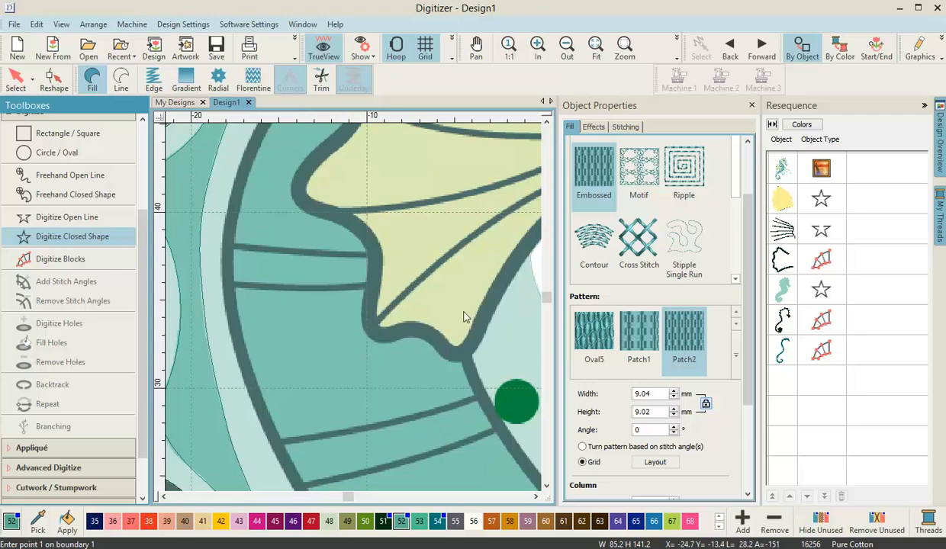
pyautogui.scroll(-2, 286, 286)
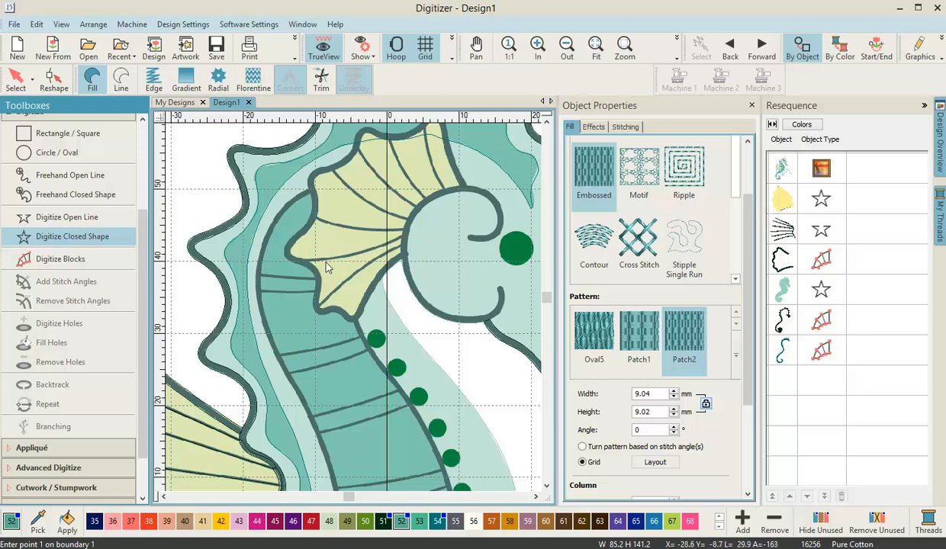
pyautogui.scroll(2, 355, 311)
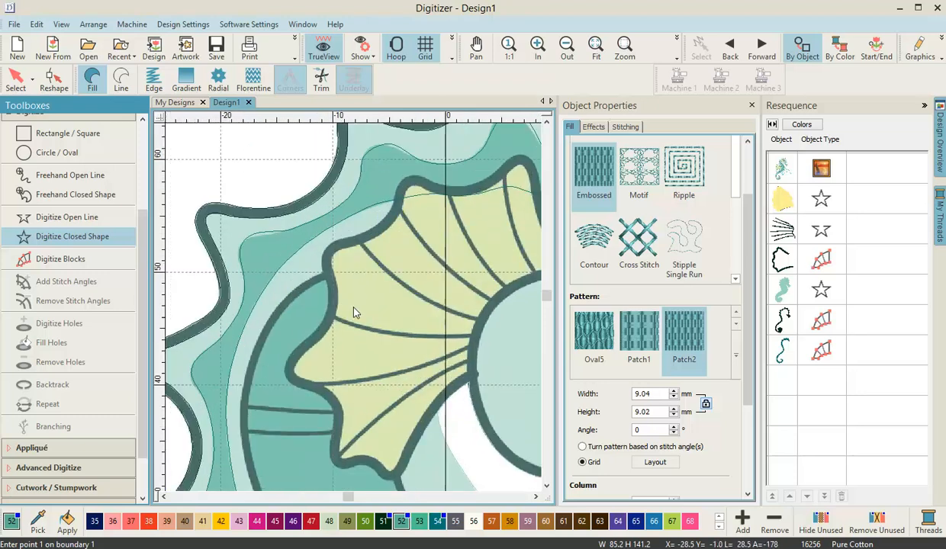
pyautogui.scroll(2, 353, 312)
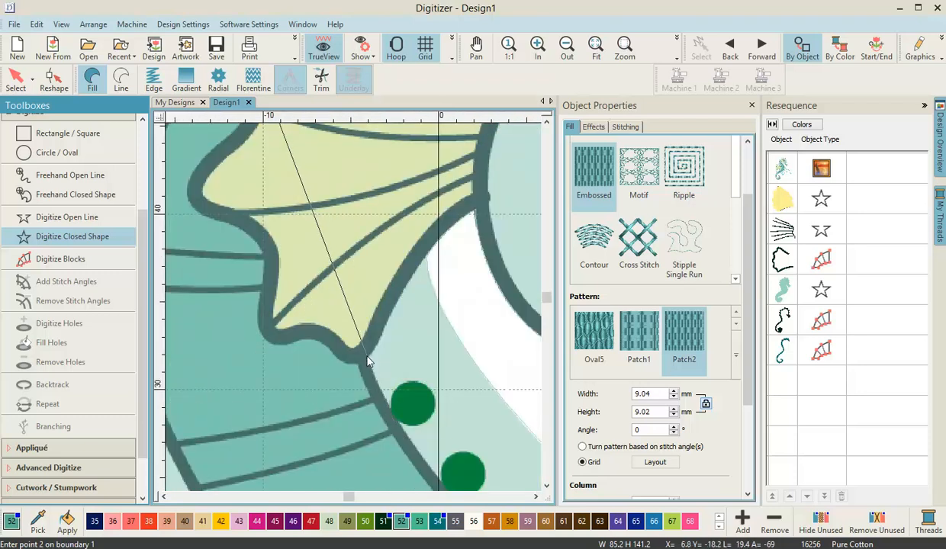
pyautogui.click(369, 361)
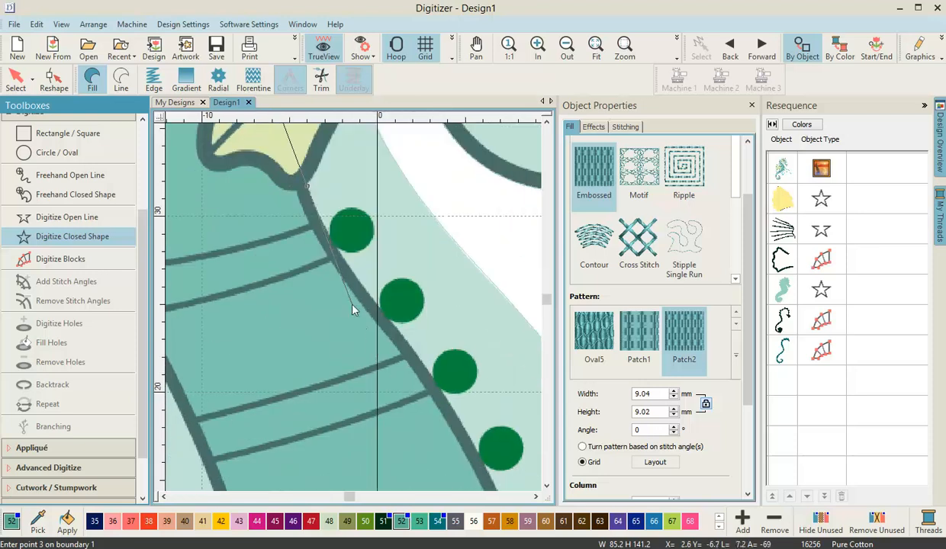
pyautogui.click(334, 244)
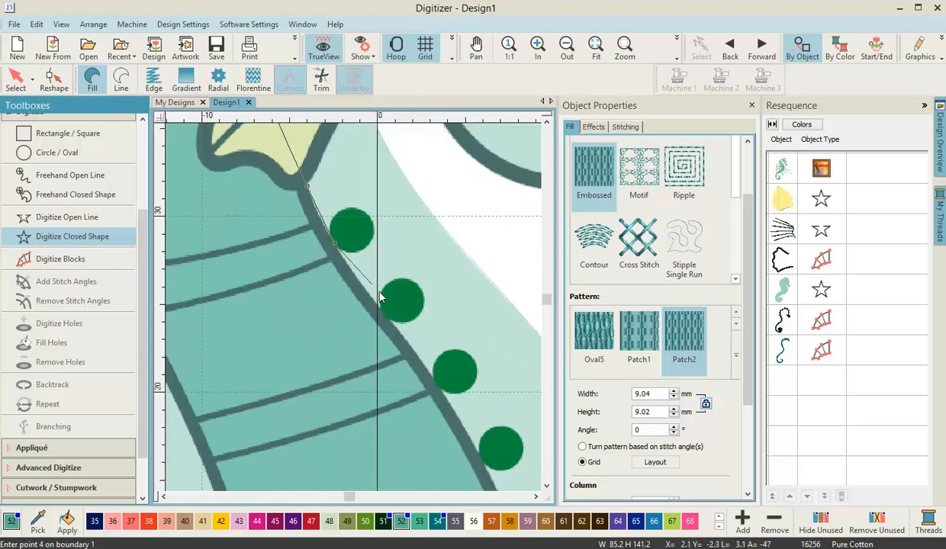
pyautogui.click(377, 306)
pyautogui.click(434, 383)
pyautogui.click(483, 464)
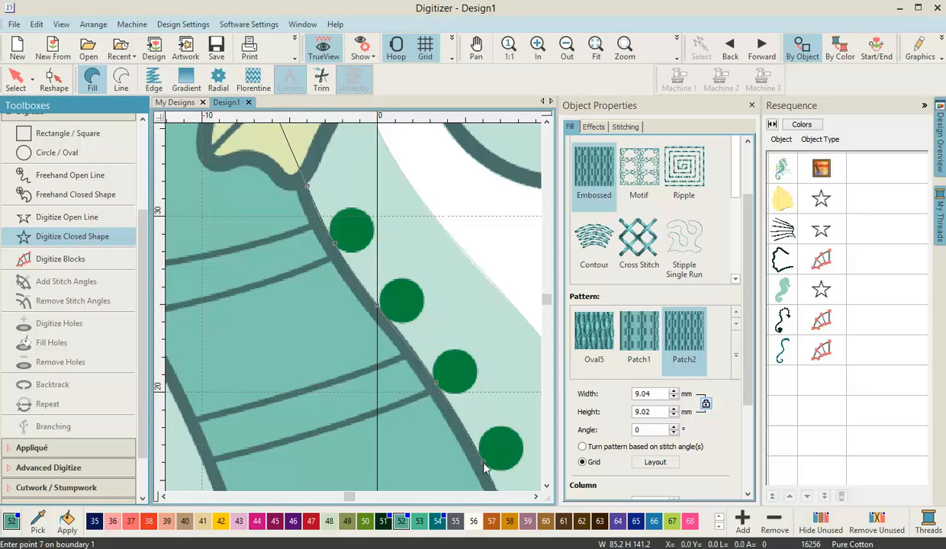
# - Continue the inner body outline down and around the belly edge beside the green dots with points 7 to 13
pyautogui.click(419, 423)
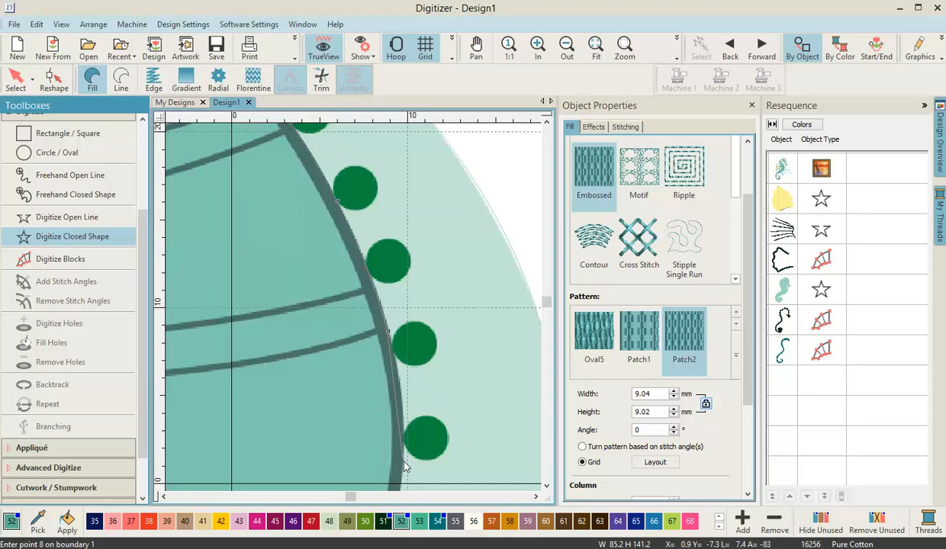
pyautogui.click(391, 446)
pyautogui.click(353, 319)
pyautogui.click(293, 404)
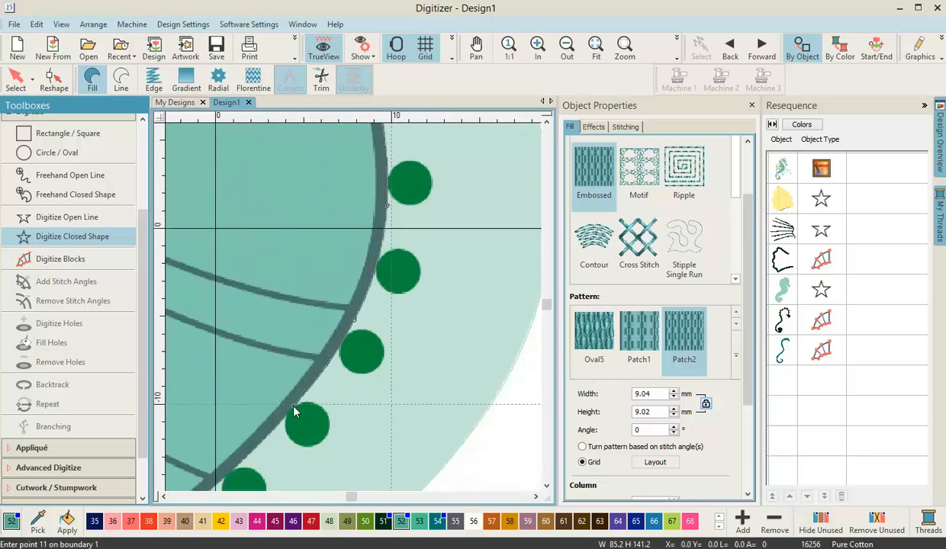
pyautogui.click(278, 401)
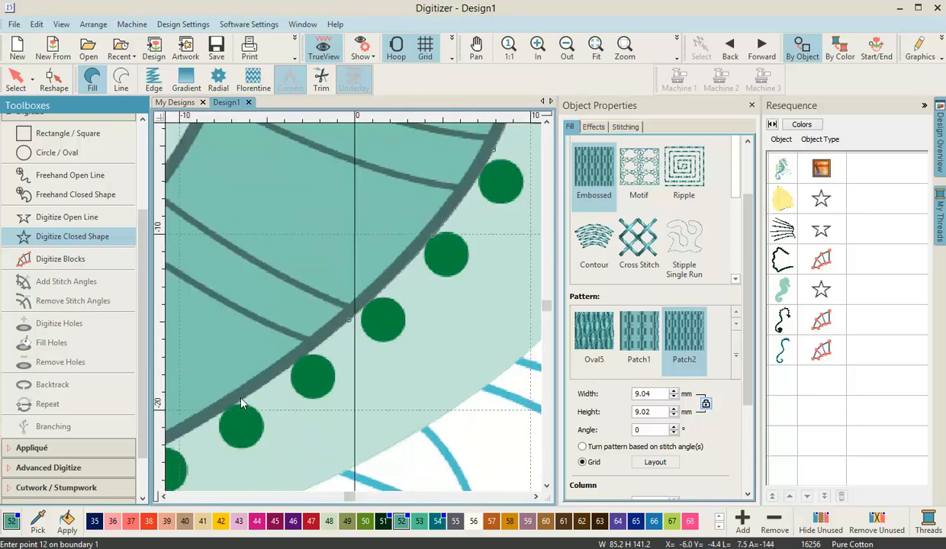
pyautogui.click(238, 405)
pyautogui.click(250, 368)
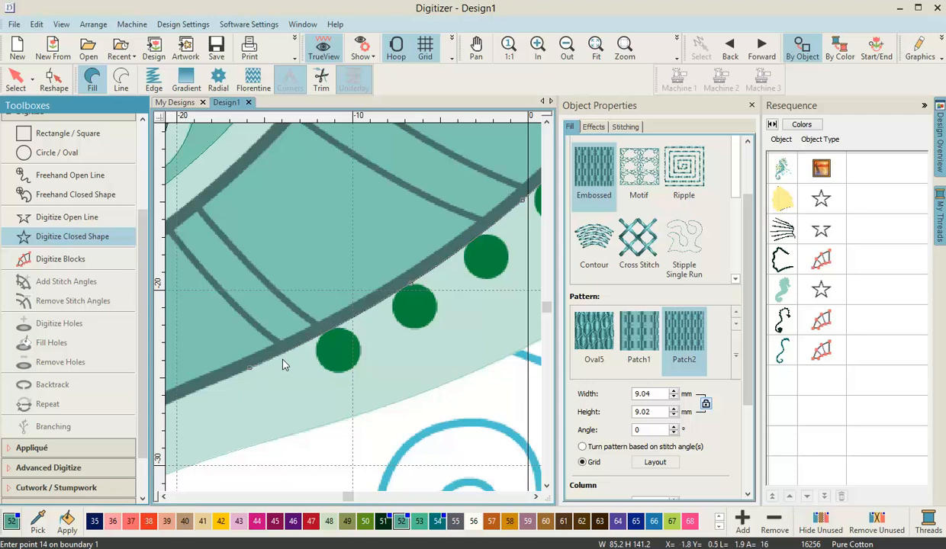
# - Trace the inner body outline along the tail's inner curve with points 14 to 19, ending just above the tip
pyautogui.click(274, 340)
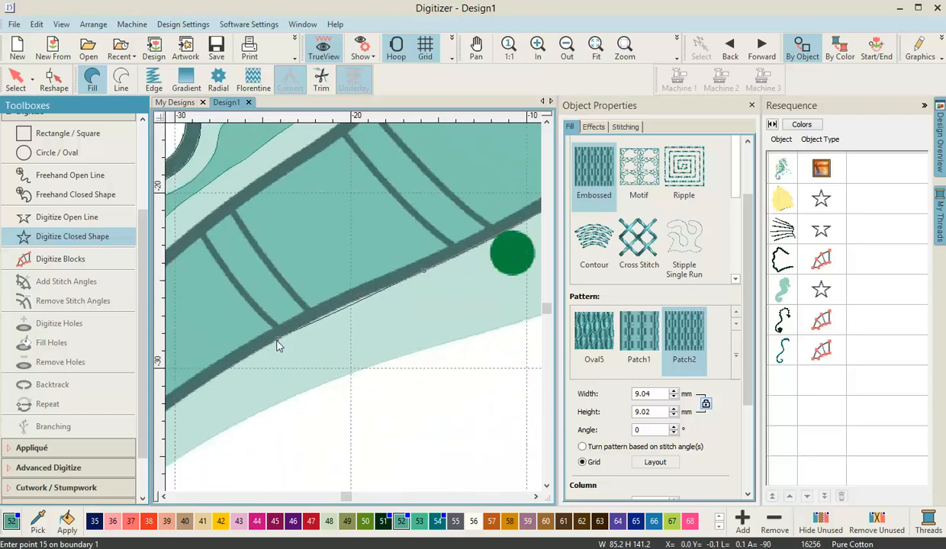
pyautogui.click(372, 313)
pyautogui.click(248, 410)
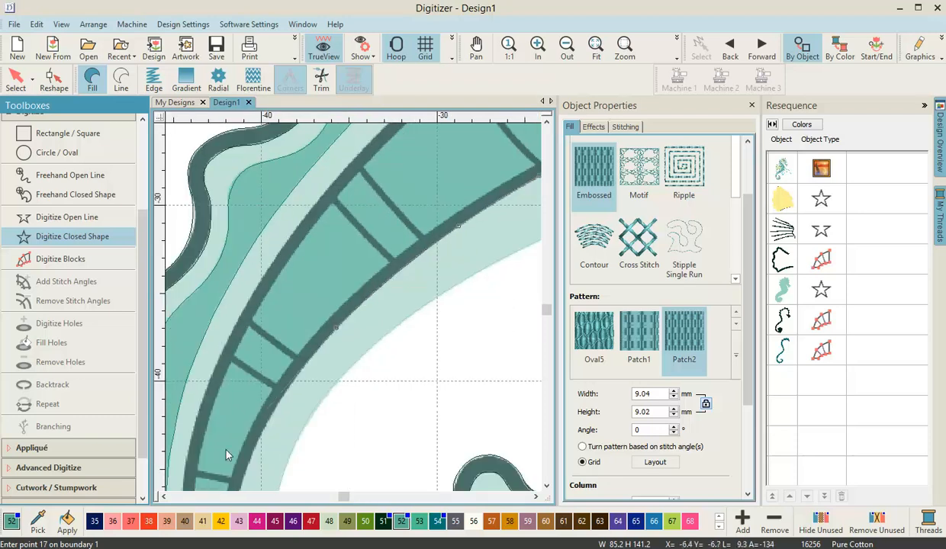
pyautogui.click(262, 428)
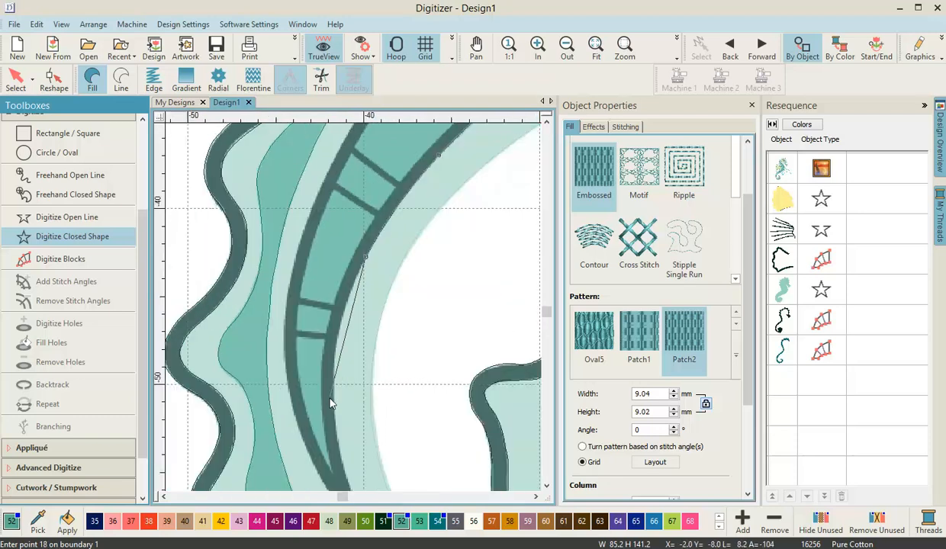
pyautogui.click(335, 341)
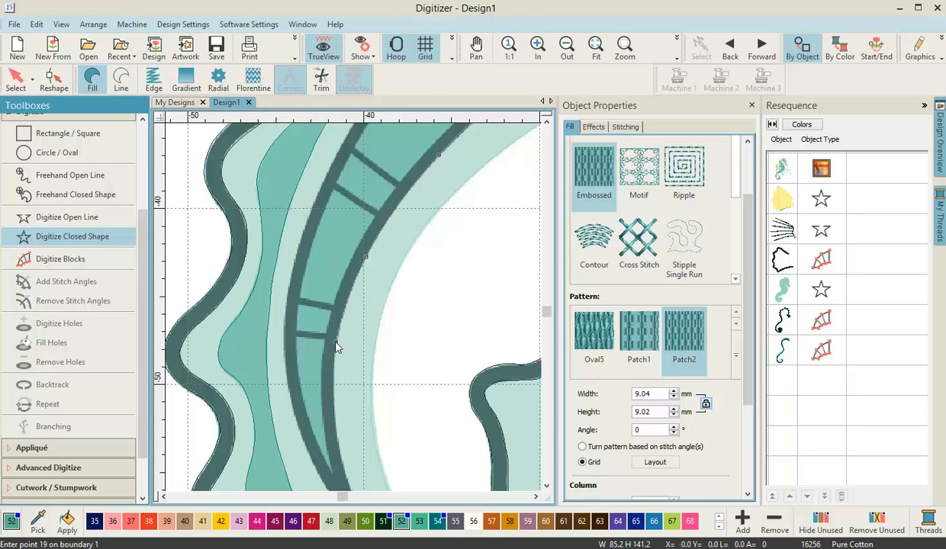
pyautogui.click(337, 450)
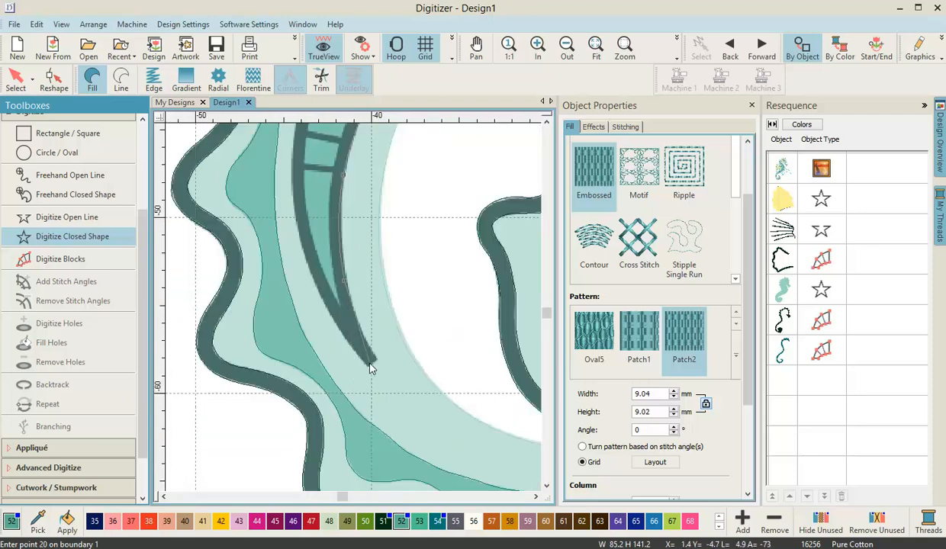
pyautogui.click(371, 366)
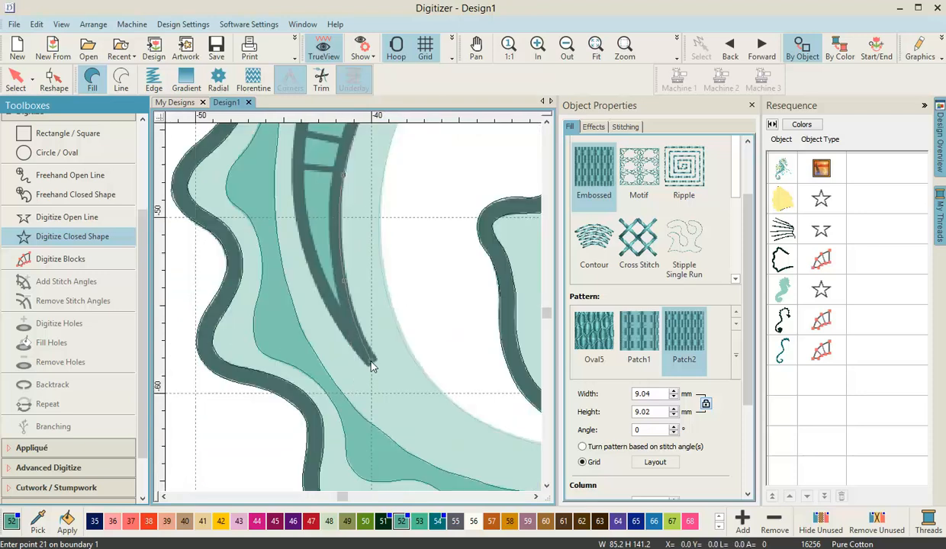
pyautogui.rightClick(324, 304)
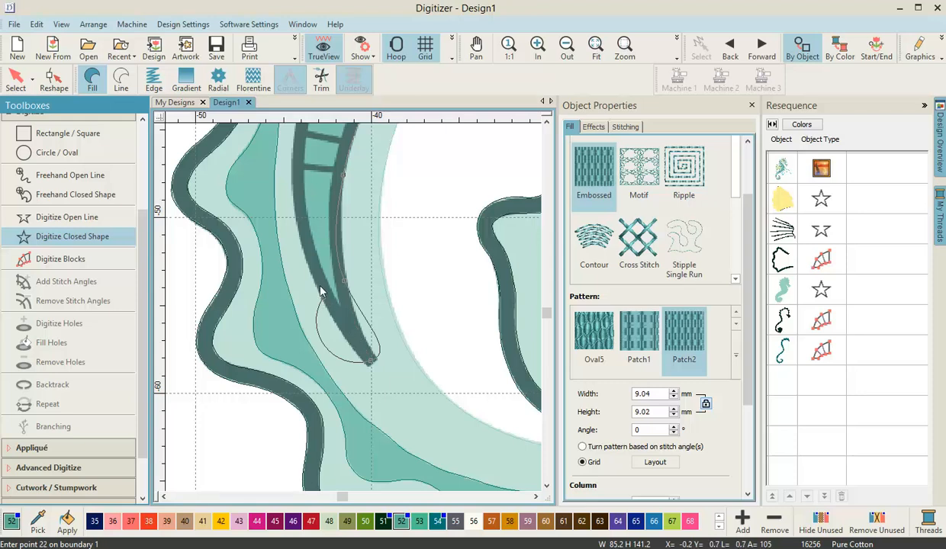
pyautogui.press('BackSpace')
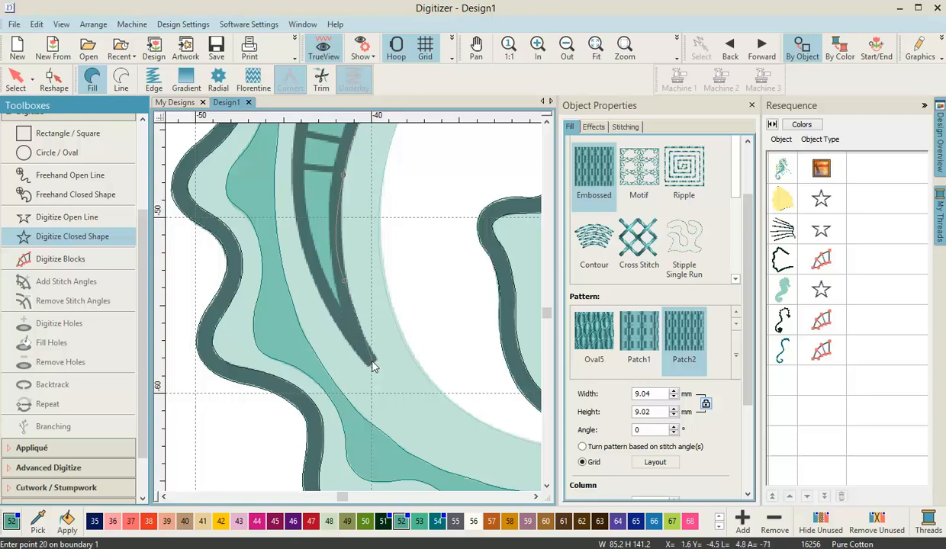
# - Place point 20 at the tail tip and trace back up the tail's outer edge with points 21 to 26
pyautogui.click(373, 366)
pyautogui.click(327, 302)
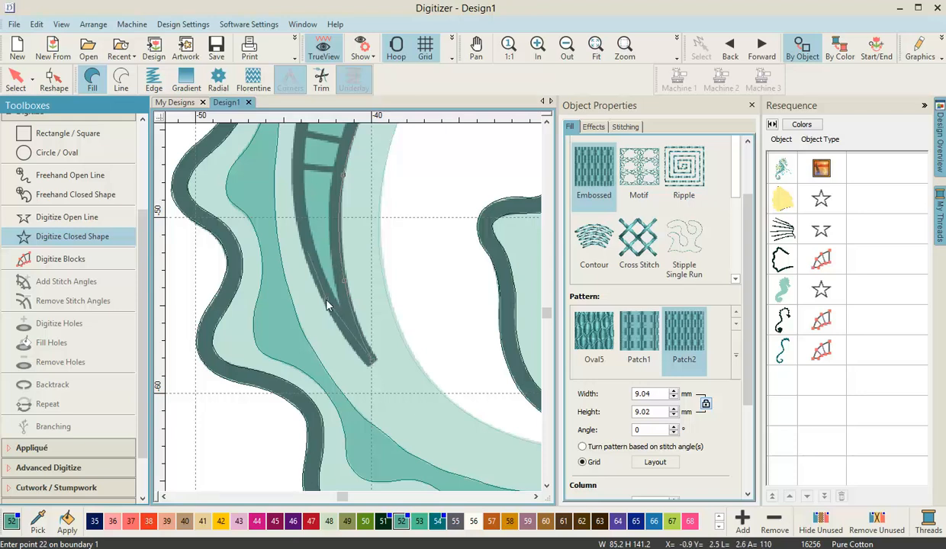
pyautogui.click(300, 238)
pyautogui.click(318, 222)
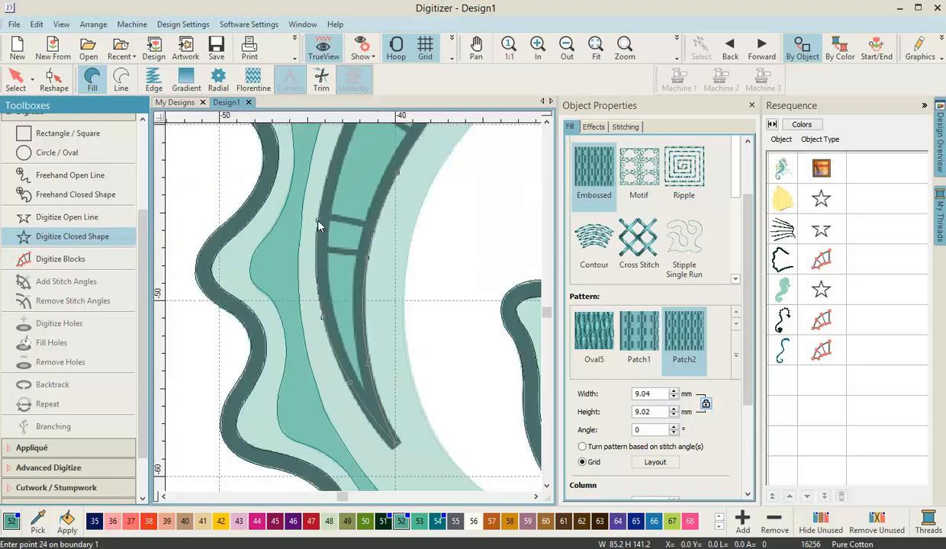
pyautogui.click(362, 189)
pyautogui.click(397, 179)
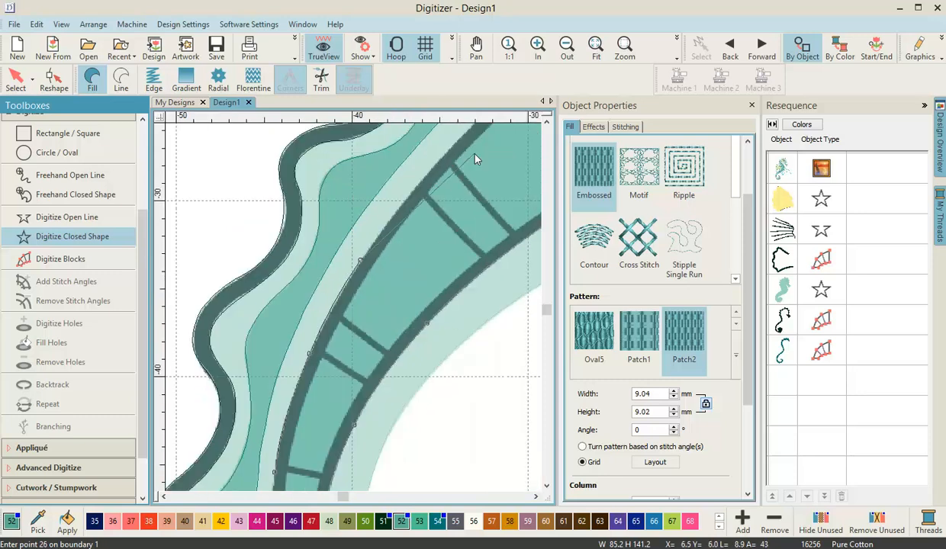
pyautogui.click(435, 170)
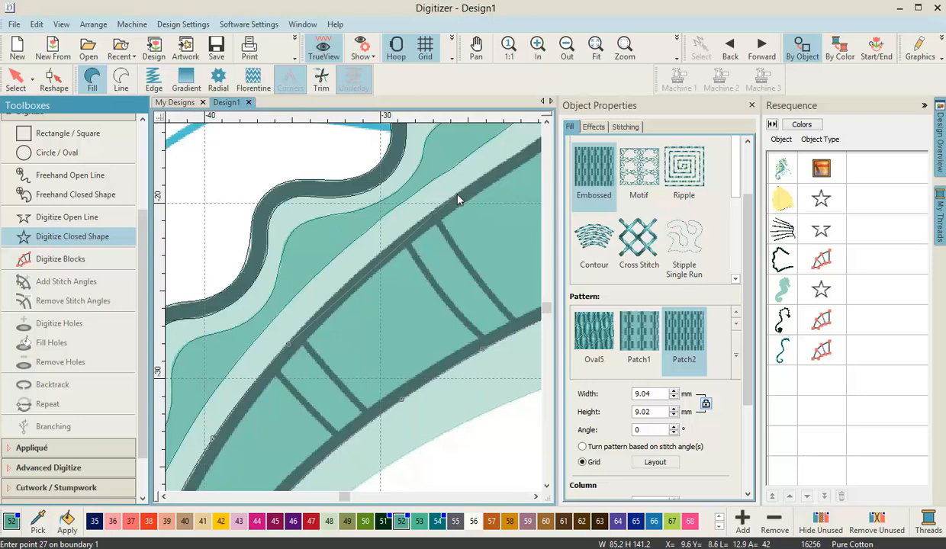
# - Continue the outline up the back edge with points 27 to 32, passing the large yellow back fin
pyautogui.click(458, 197)
pyautogui.click(384, 234)
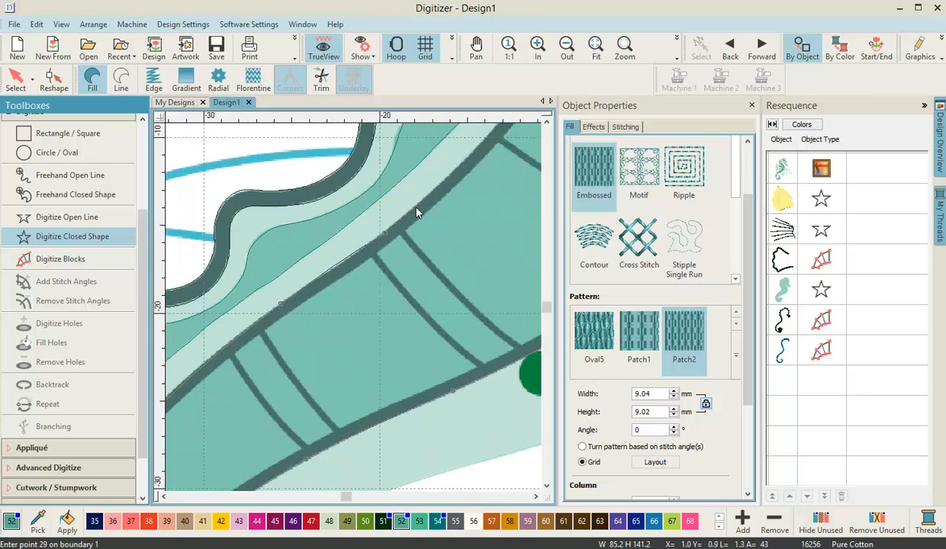
pyautogui.click(460, 171)
pyautogui.click(387, 297)
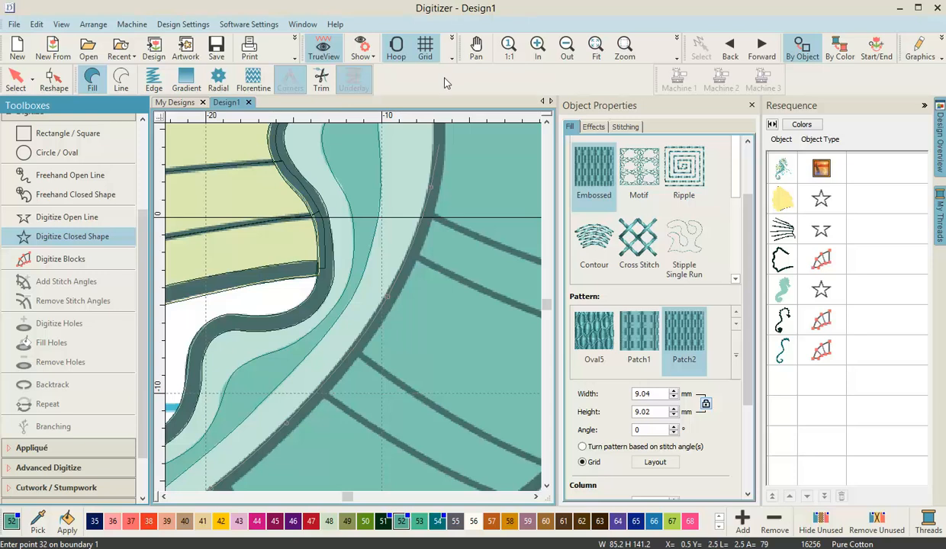
pyautogui.click(432, 192)
pyautogui.click(375, 291)
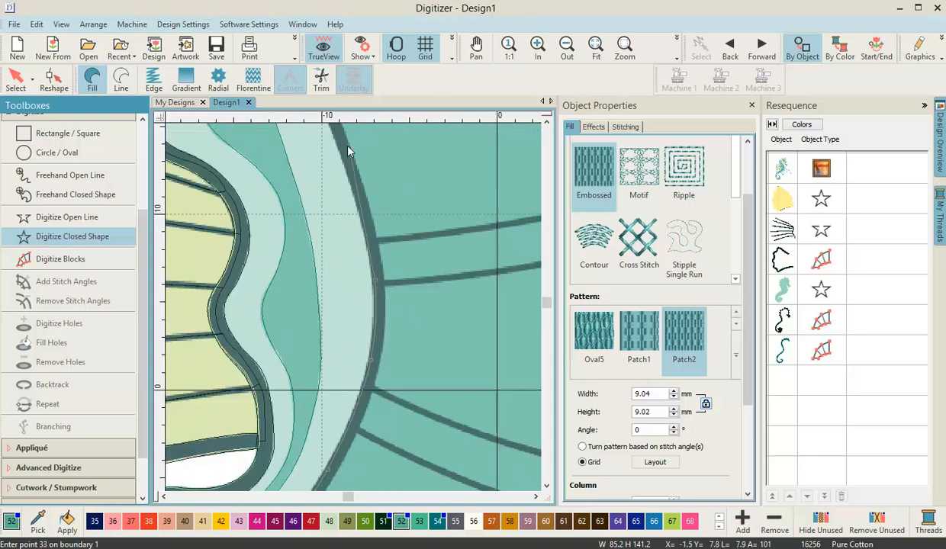
# - Trace the upper back with points 33 to 39, ending where the edge meets the small head fin, and complete the closed shape
pyautogui.click(349, 180)
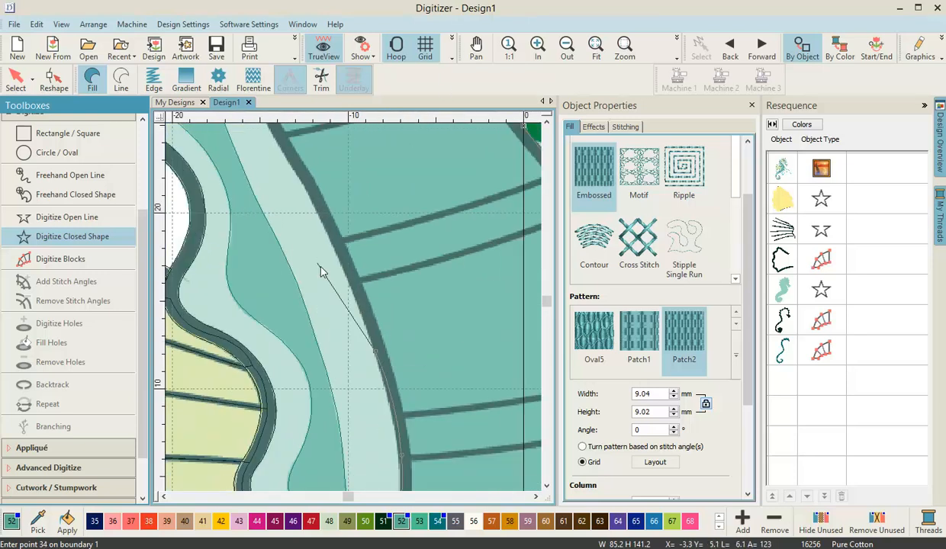
pyautogui.click(305, 190)
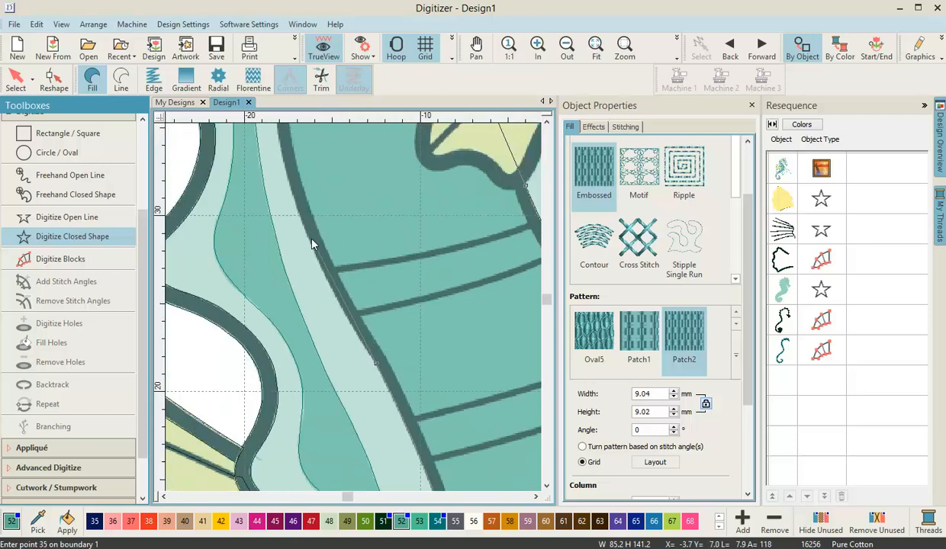
pyautogui.click(299, 228)
pyautogui.click(304, 220)
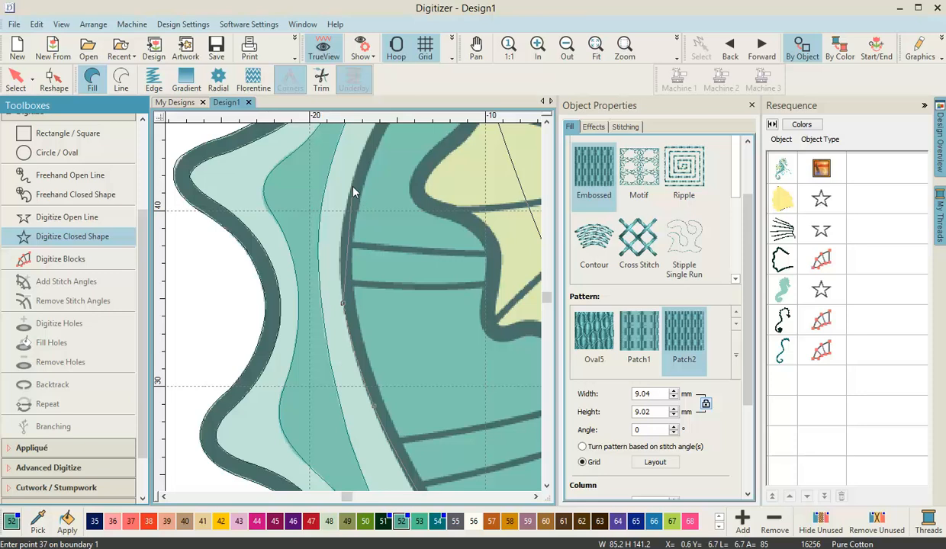
pyautogui.click(353, 191)
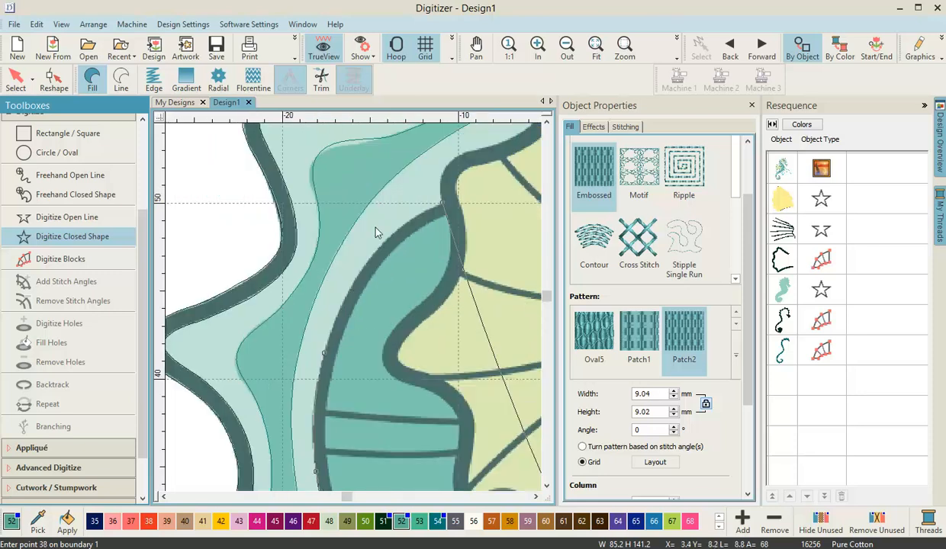
pyautogui.click(354, 283)
pyautogui.click(442, 207)
pyautogui.press('Return')
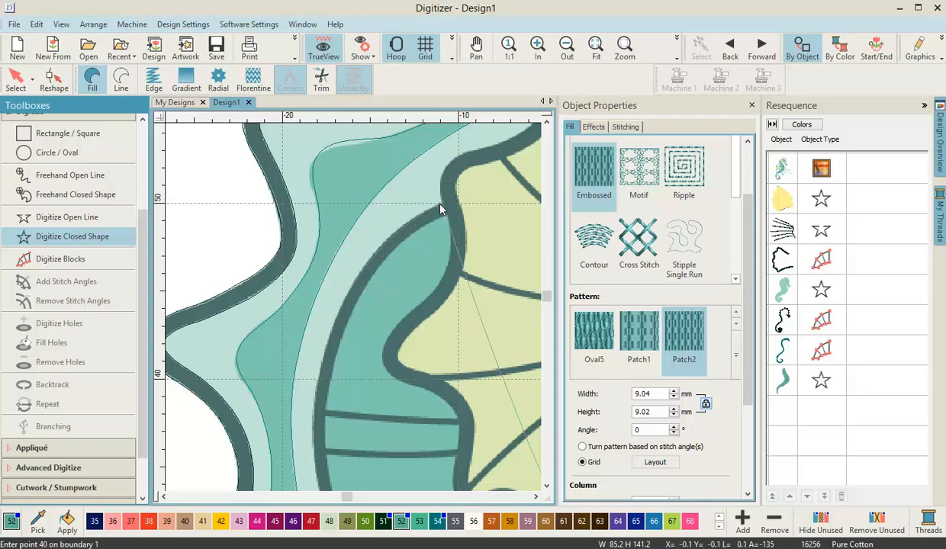
# - Show the stitches again and leave digitizing with the new embossed inner body selected
pyautogui.click(362, 52)
pyautogui.click(383, 80)
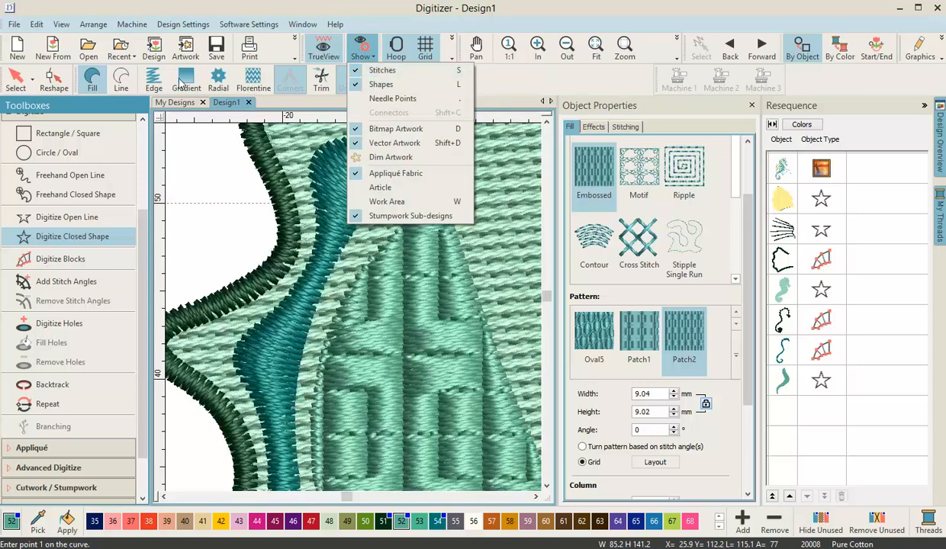
pyautogui.click(20, 84)
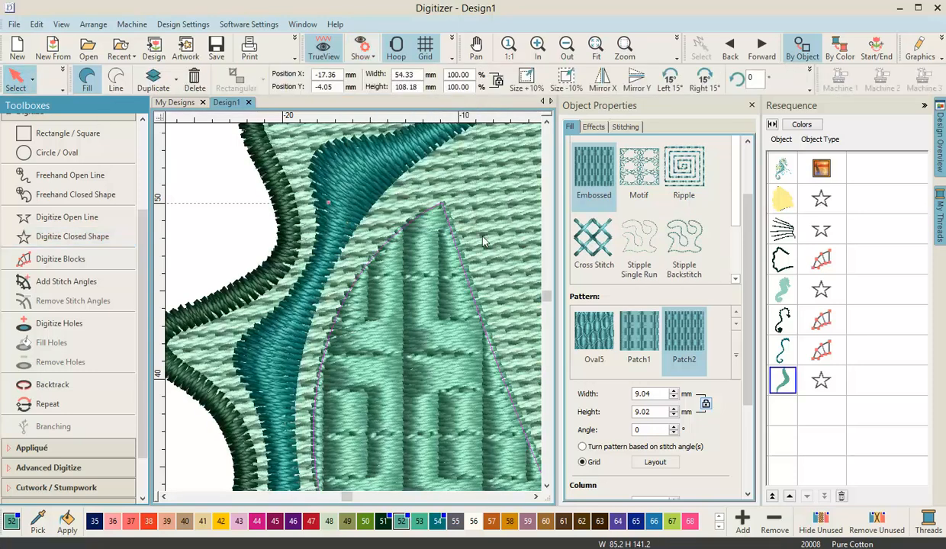
# - Examine the embossed Patch2 fill over the whole seahorse and up close along the shading column and belly
pyautogui.hotkey('ctrl', 'a')
pyautogui.scroll(-4, 353, 347)
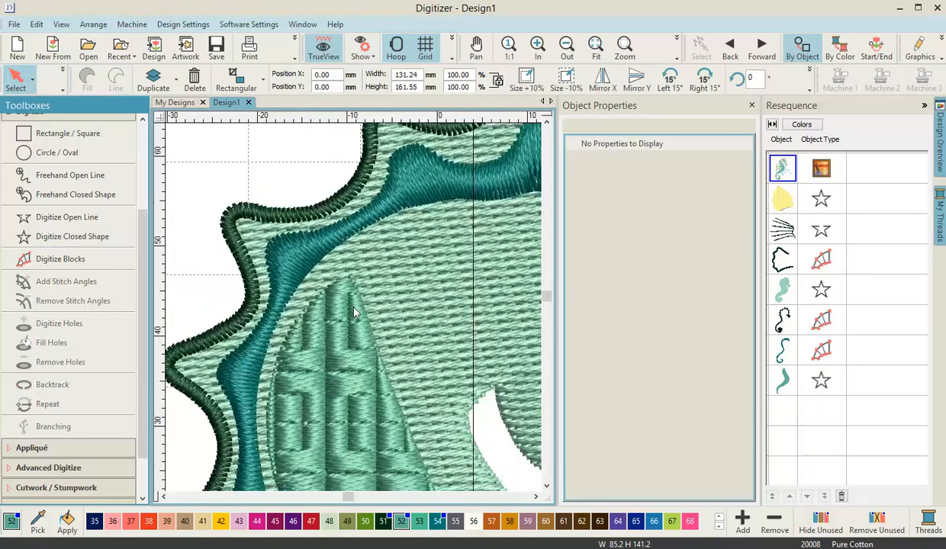
pyautogui.scroll(-2, 353, 347)
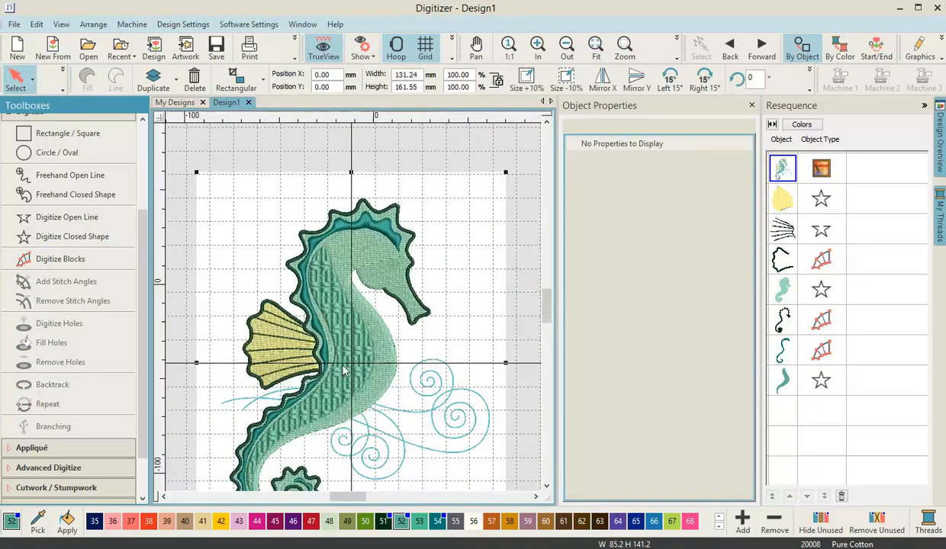
pyautogui.scroll(-2, 349, 290)
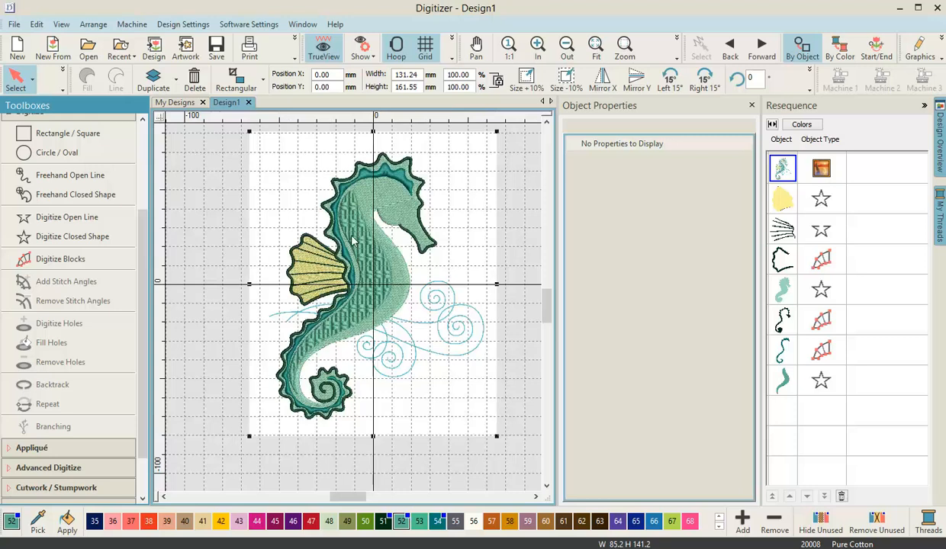
pyautogui.scroll(2, 355, 313)
pyautogui.scroll(1, 355, 313)
pyautogui.scroll(1, 345, 327)
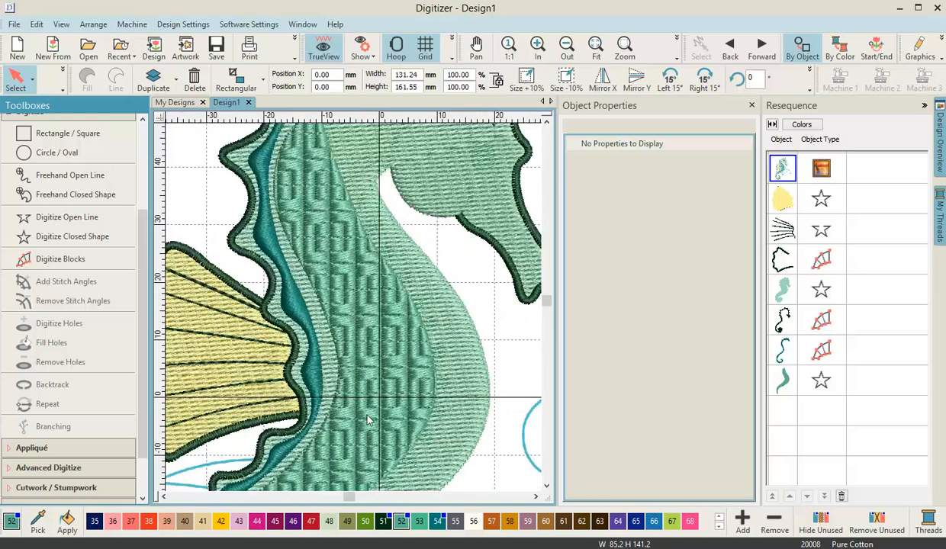
pyautogui.scroll(-1, 354, 313)
pyautogui.scroll(-1, 353, 312)
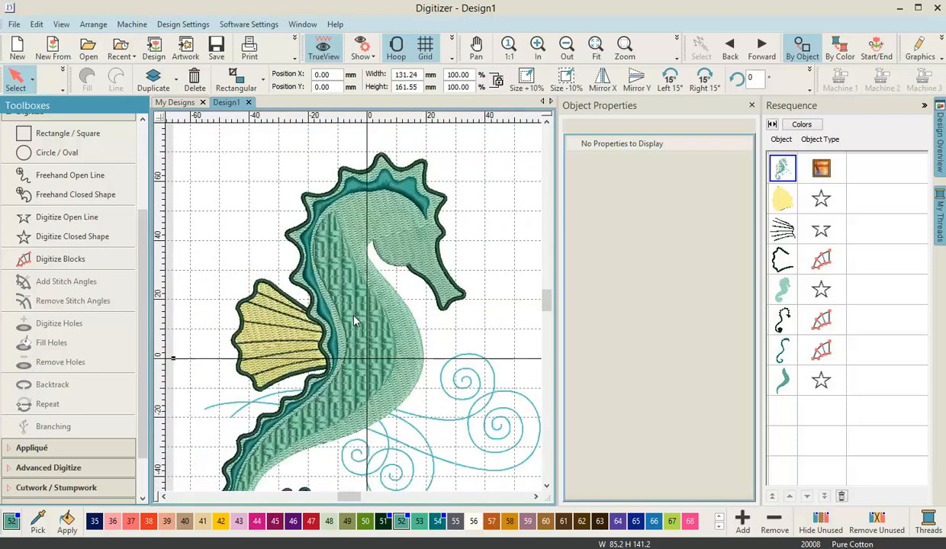
pyautogui.scroll(3, 335, 330)
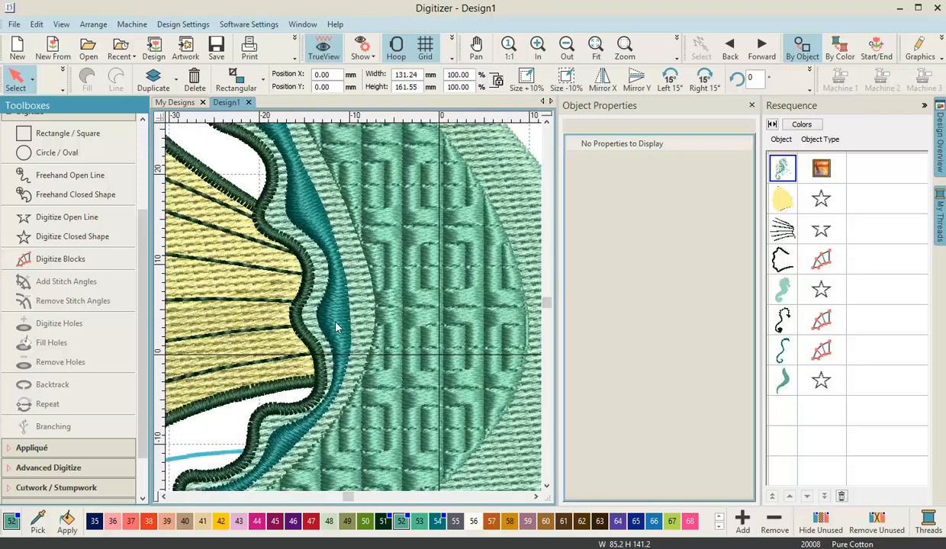
pyautogui.scroll(2, 330, 285)
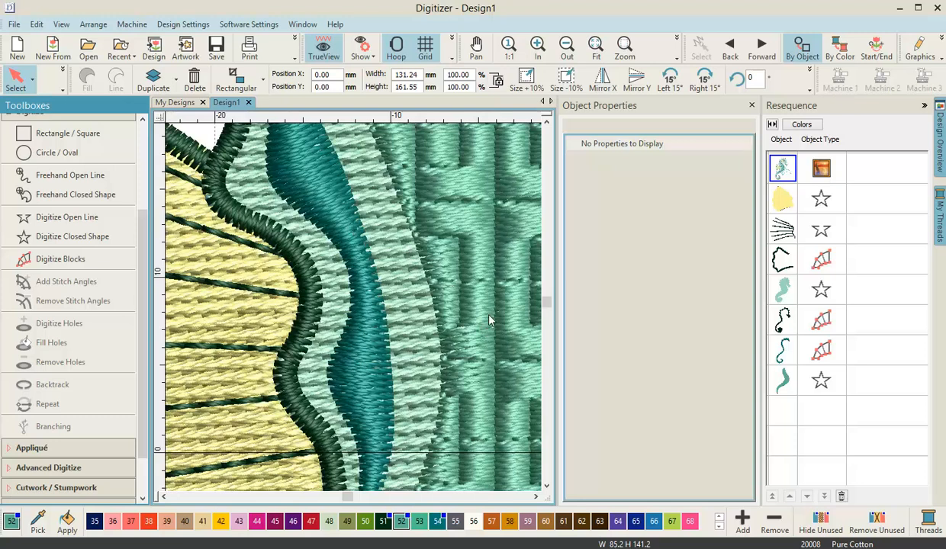
pyautogui.scroll(-3, 361, 315)
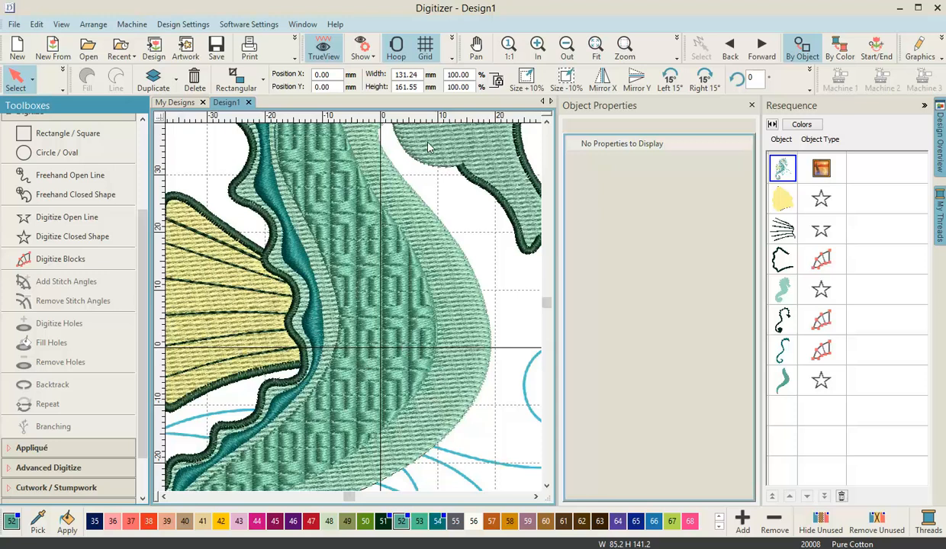
# - Hide the stitches so the belly dots and body bands in the artwork are exposed
pyautogui.click(361, 49)
pyautogui.click(371, 72)
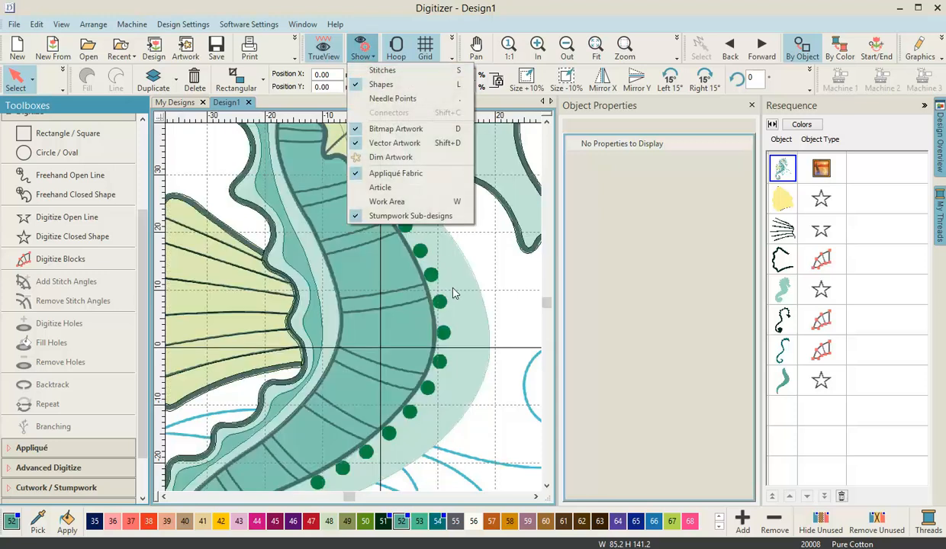
# - Deselect the artwork and set up Digitize Open Line with thread colour 51 for the body bands near the head fin
pyautogui.click(493, 279)
pyautogui.scroll(-2, 349, 353)
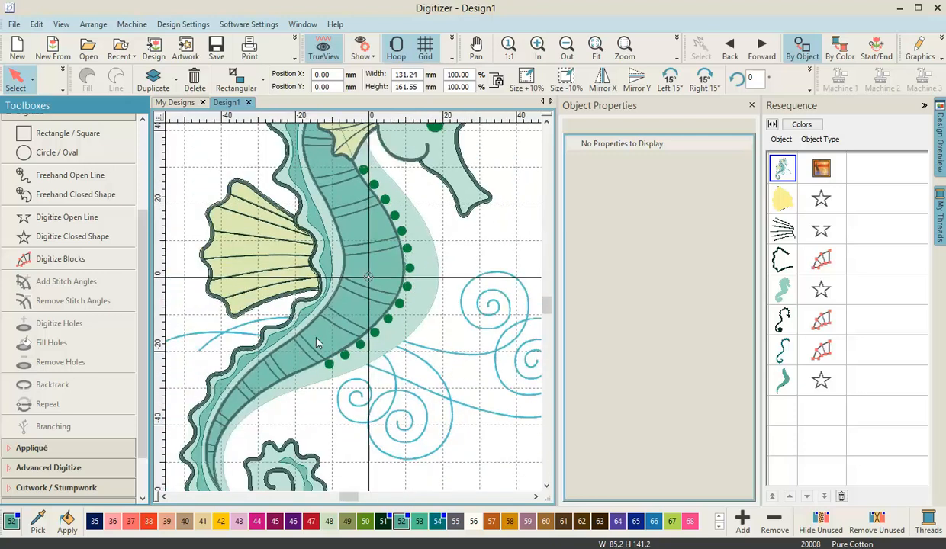
pyautogui.click(546, 125)
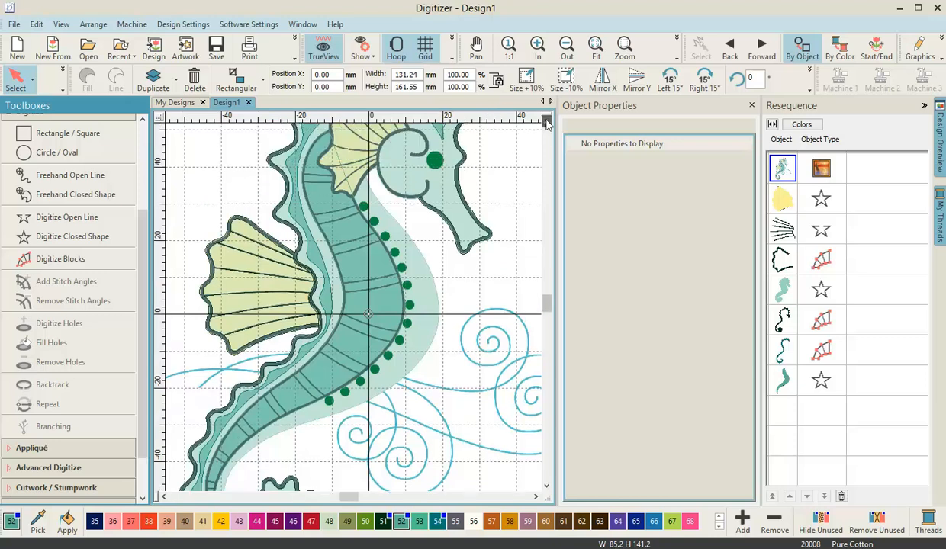
pyautogui.click(546, 125)
pyautogui.click(546, 125)
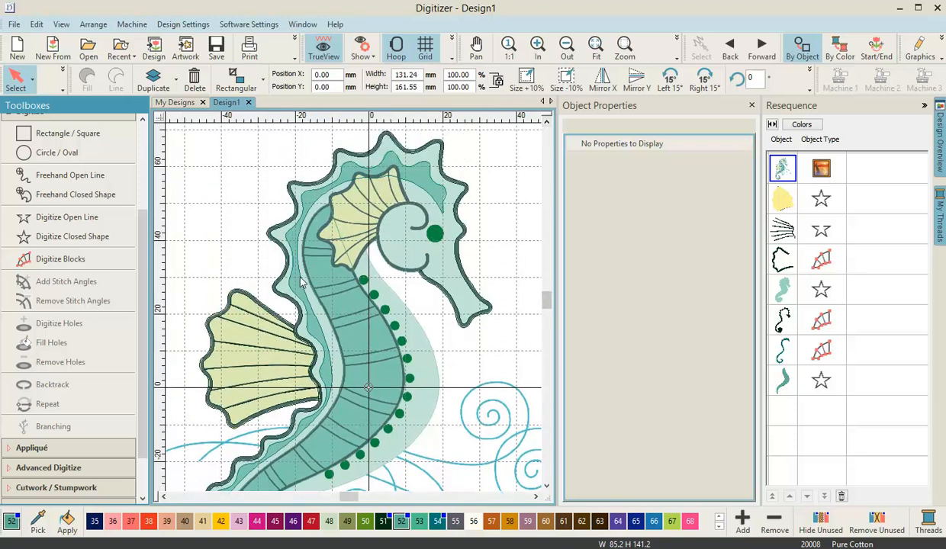
pyautogui.scroll(4, 327, 256)
pyautogui.scroll(1, 328, 297)
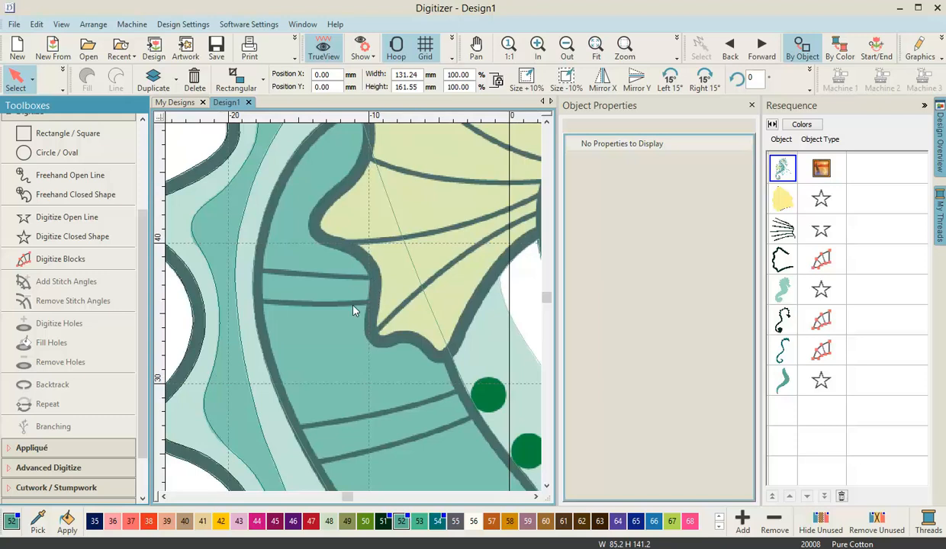
pyautogui.click(776, 417)
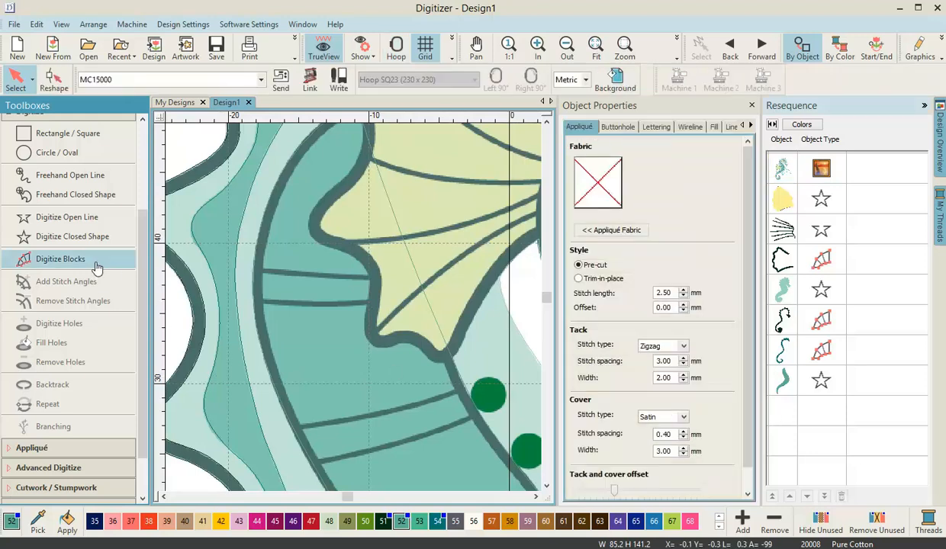
pyautogui.click(76, 222)
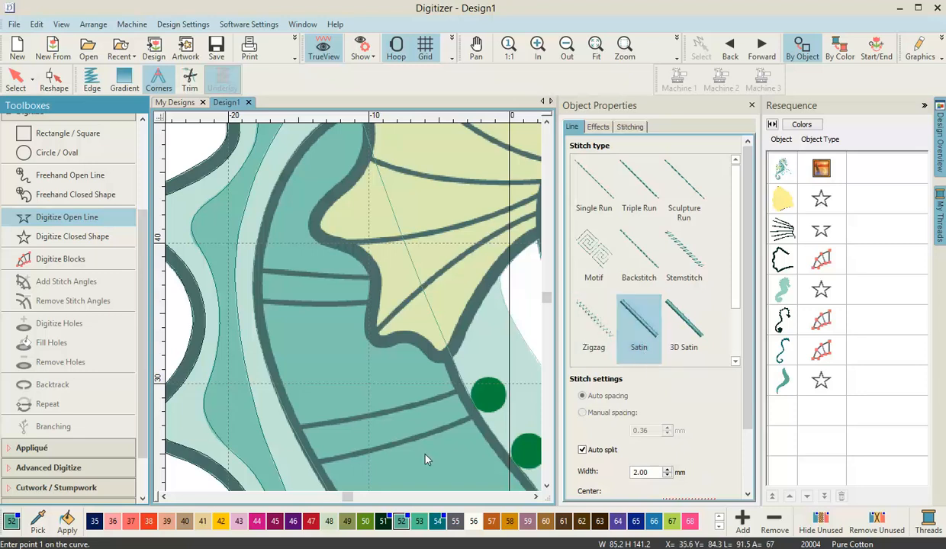
pyautogui.click(385, 525)
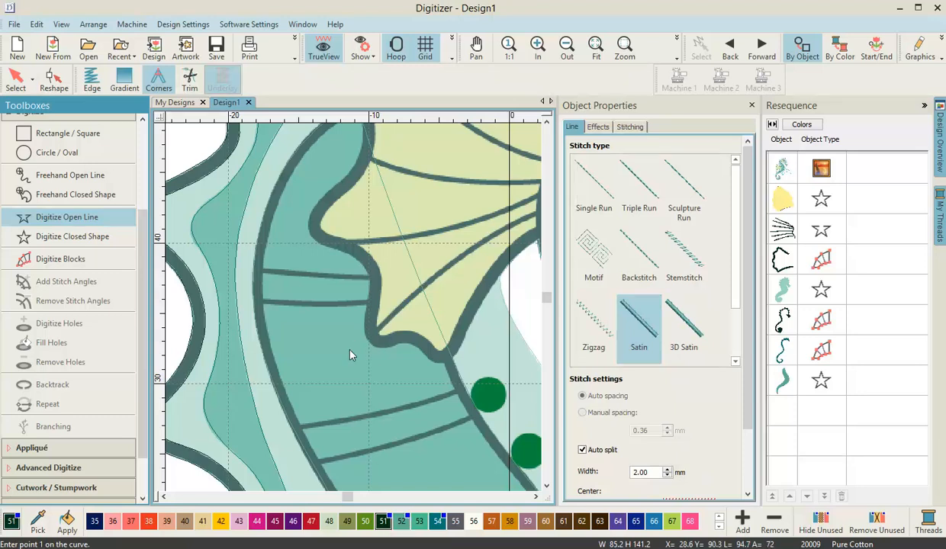
# - Trace the upper line of the topmost body band as a four-point Satin line from the back edge to the head fin
pyautogui.scroll(1, 347, 324)
pyautogui.scroll(1, 353, 312)
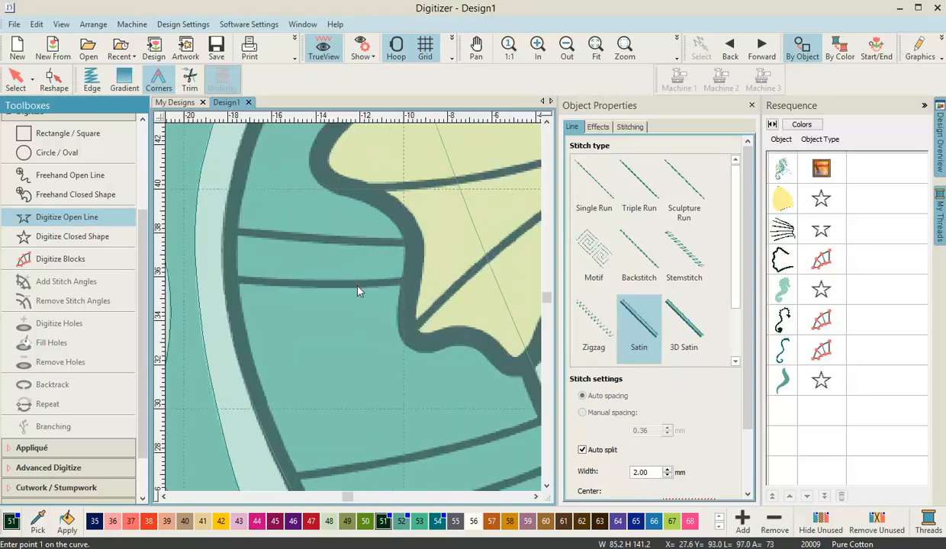
pyautogui.click(546, 125)
pyautogui.scroll(1, 342, 297)
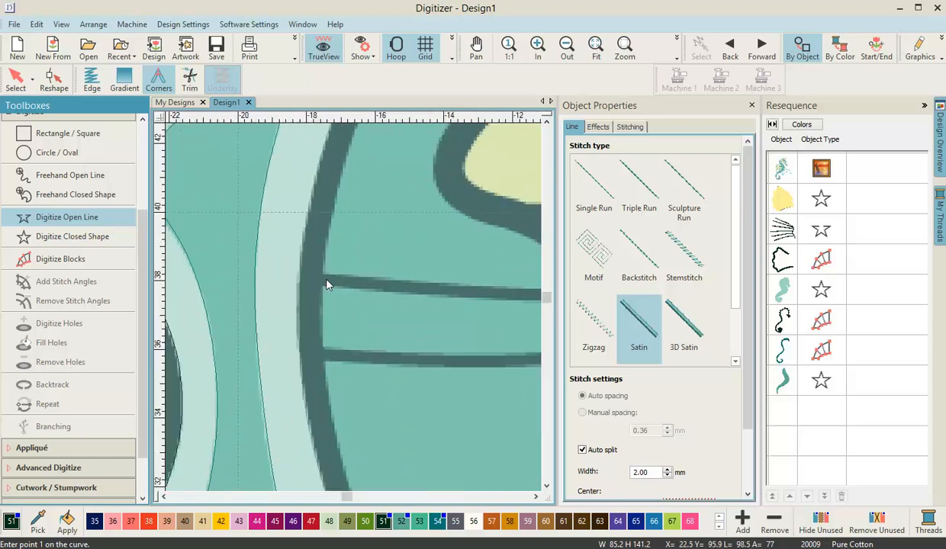
pyautogui.click(313, 284)
pyautogui.click(380, 287)
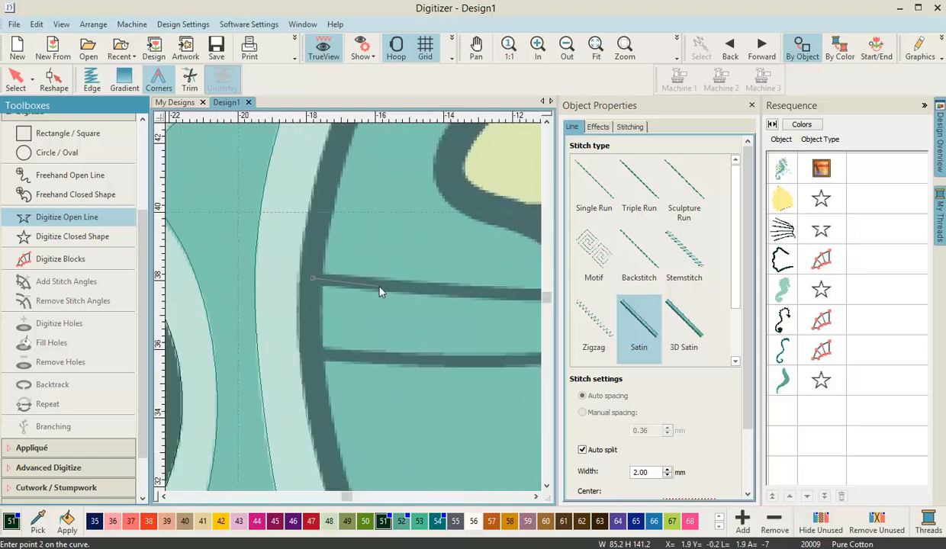
pyautogui.click(348, 312)
pyautogui.click(424, 313)
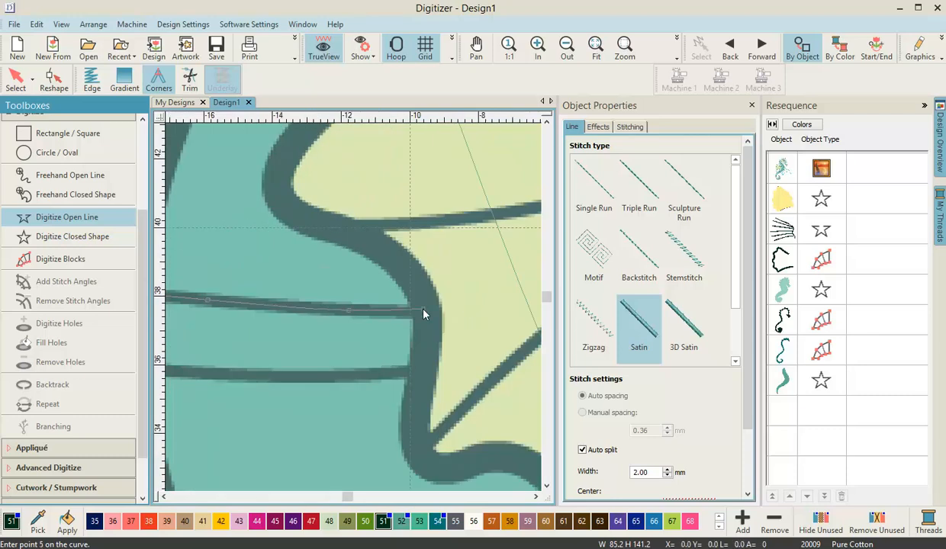
pyautogui.press('Return')
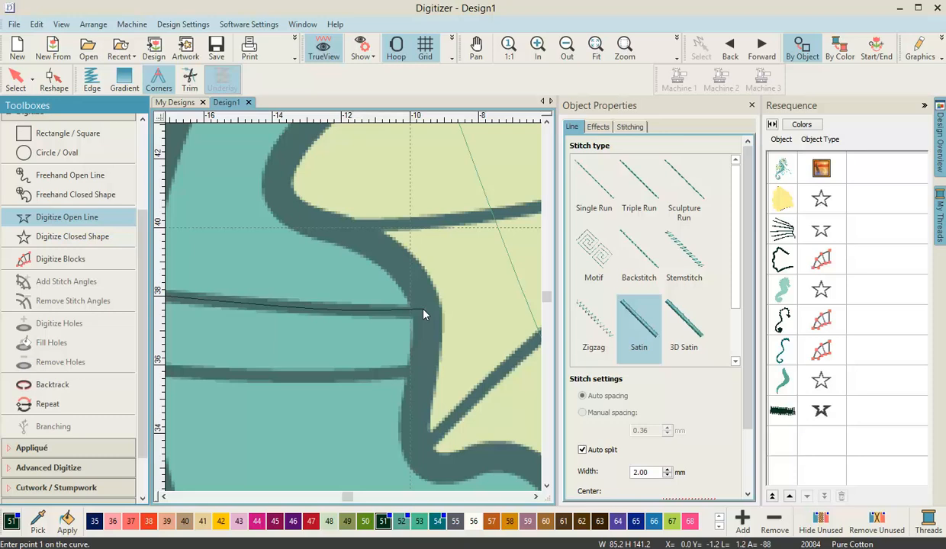
# - Add a Single Run connector along the head fin's outline from the topmost band's upper line down to its lower line
pyautogui.click(592, 200)
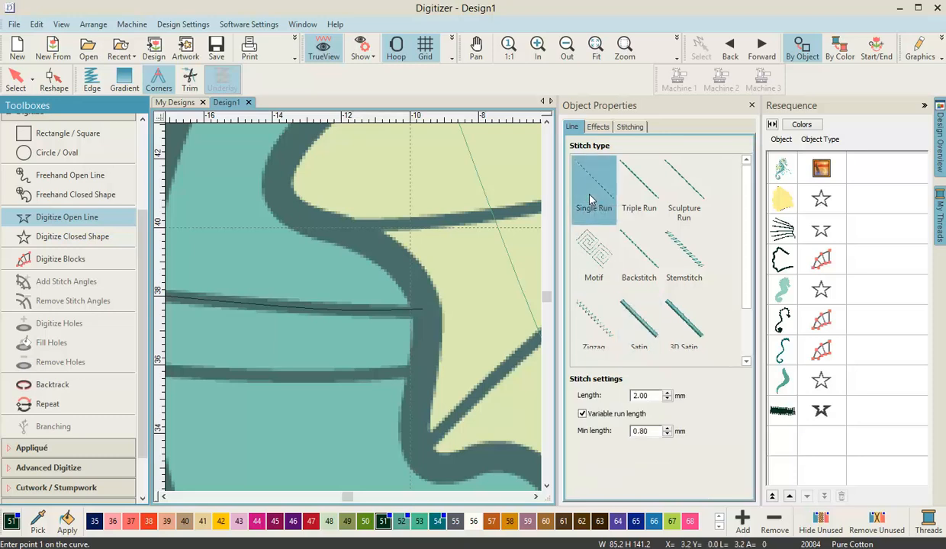
pyautogui.click(425, 314)
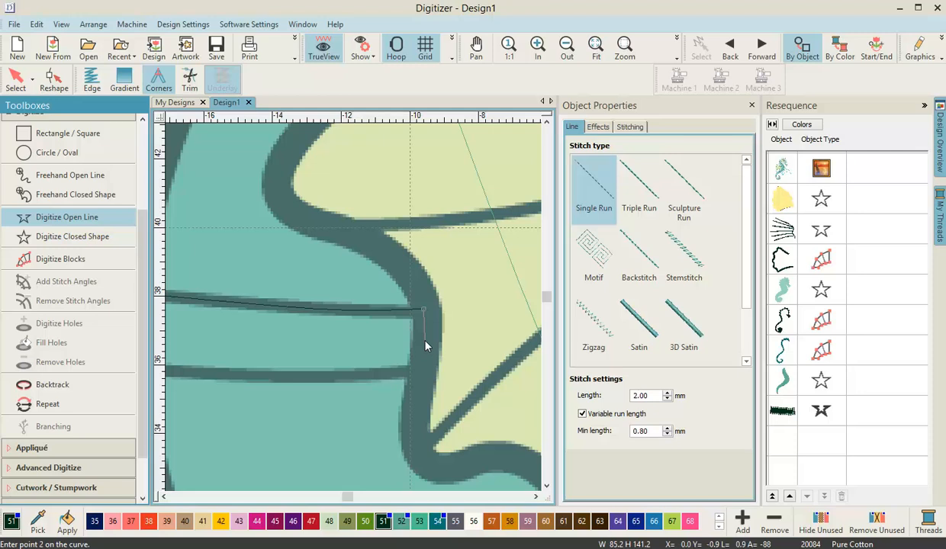
pyautogui.click(425, 342)
pyautogui.click(424, 382)
pyautogui.press('Return')
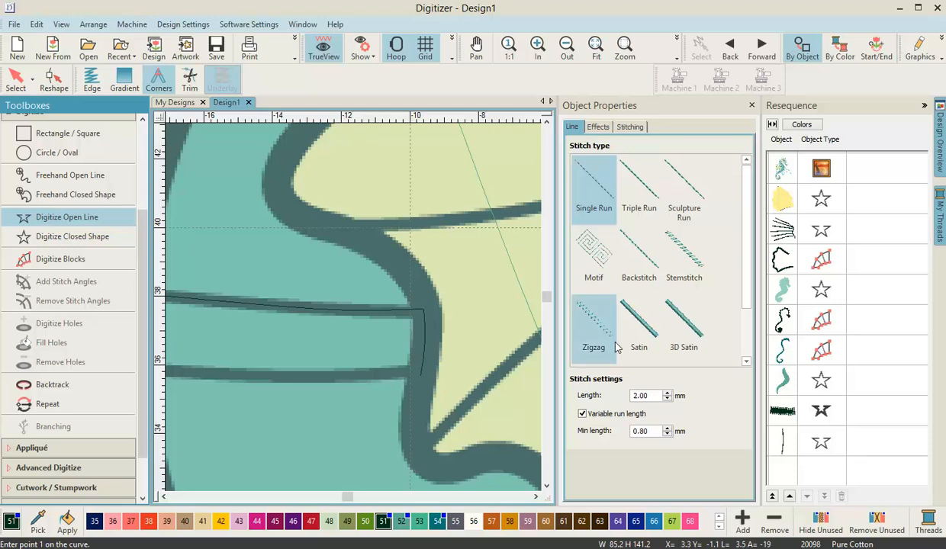
# - Trace the topmost band's lower line as a four-point Satin line from the head fin back to the back edge
pyautogui.click(639, 324)
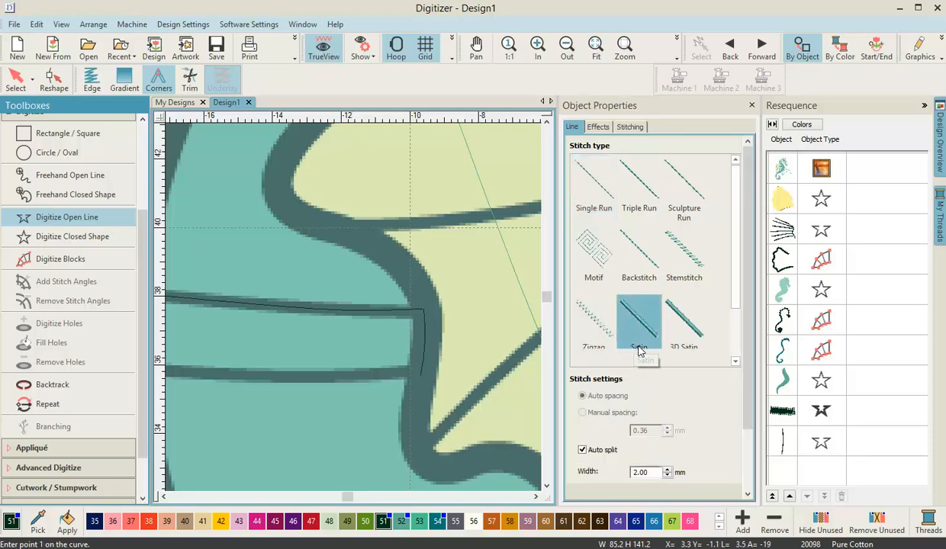
pyautogui.click(421, 375)
pyautogui.click(352, 377)
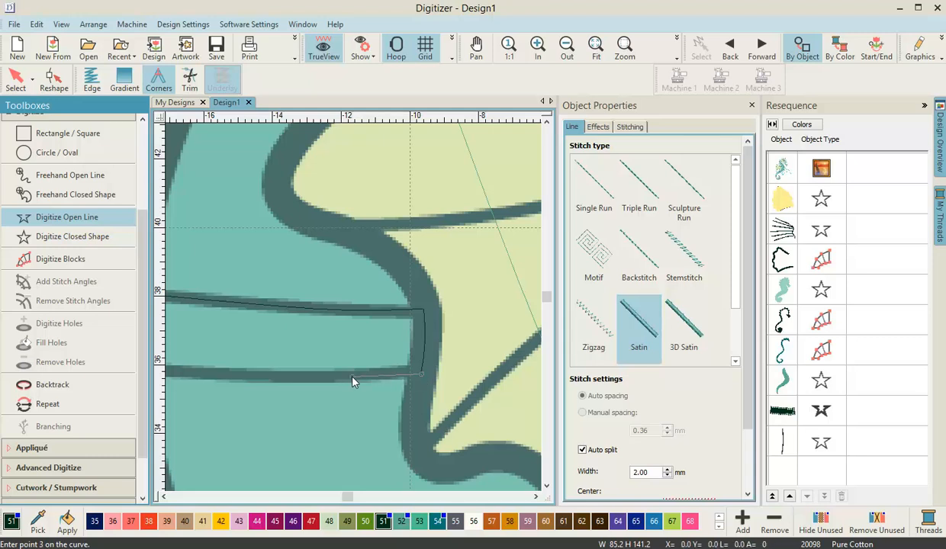
pyautogui.click(254, 379)
pyautogui.click(319, 316)
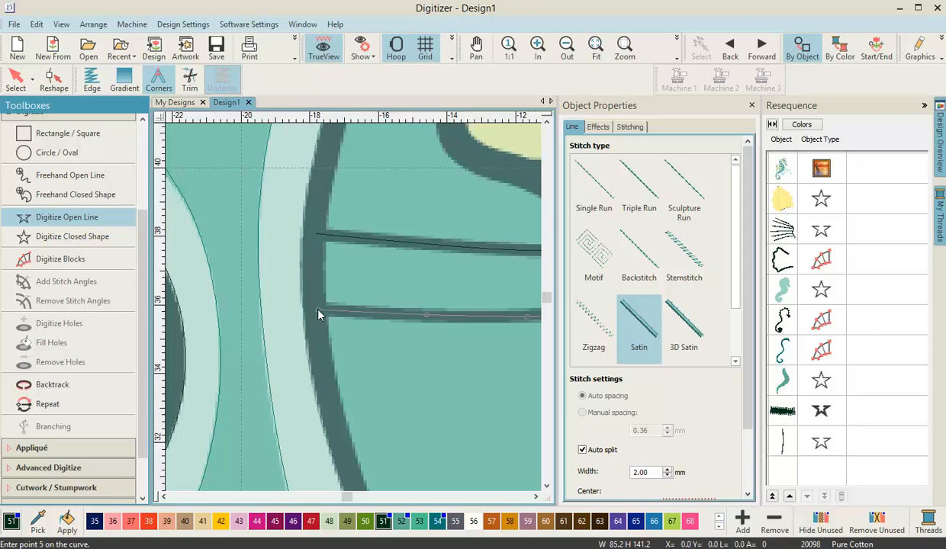
pyautogui.press('Return')
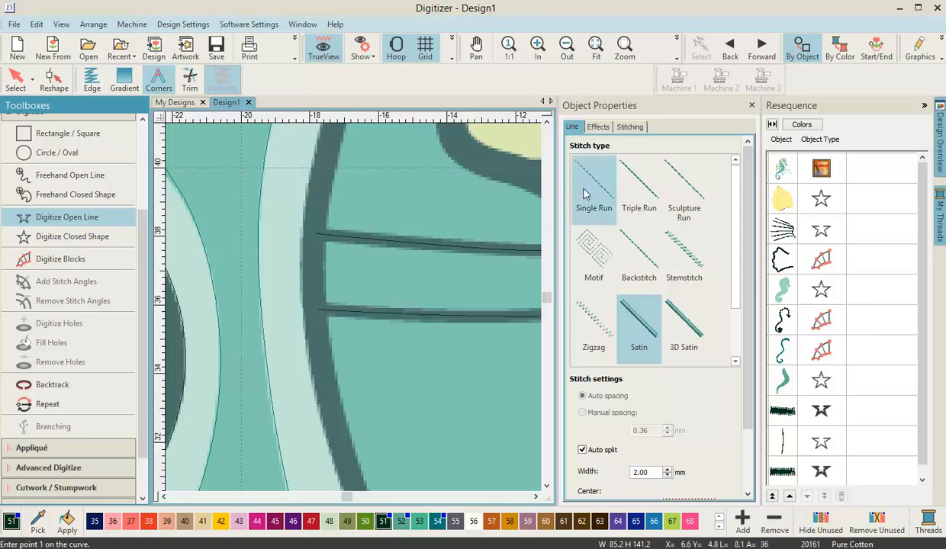
# - Add a Single Run connector down the dark back outline from the topmost band to the second band's upper line
pyautogui.click(586, 193)
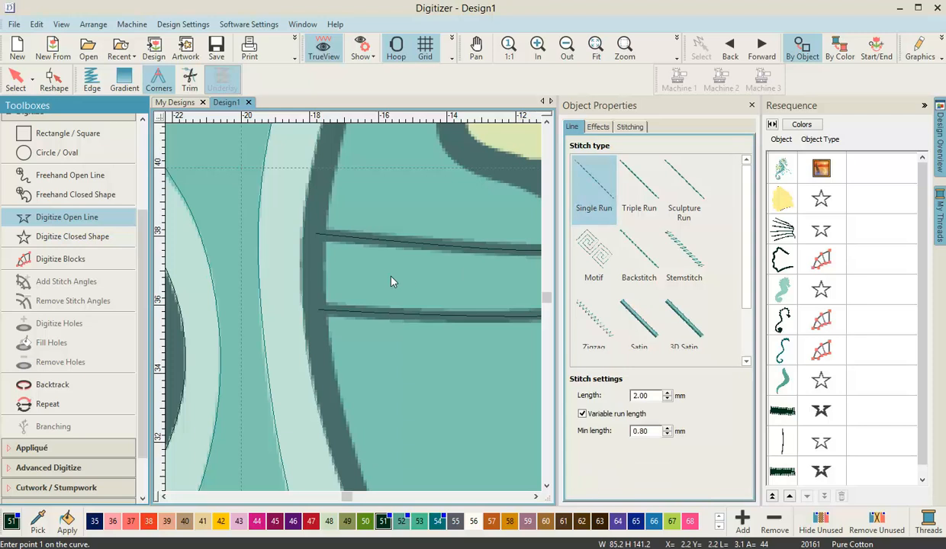
pyautogui.click(318, 310)
pyautogui.click(323, 359)
pyautogui.click(335, 432)
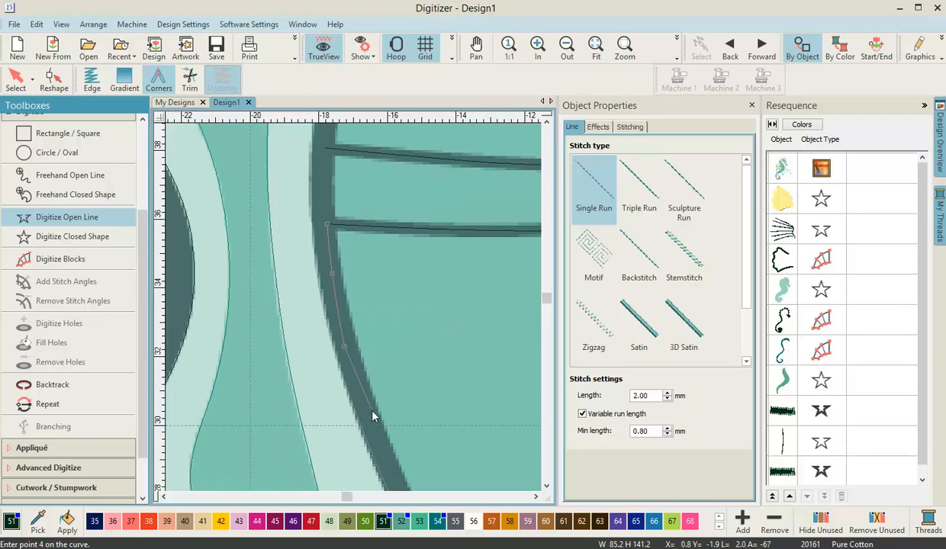
pyautogui.click(357, 415)
pyautogui.click(382, 396)
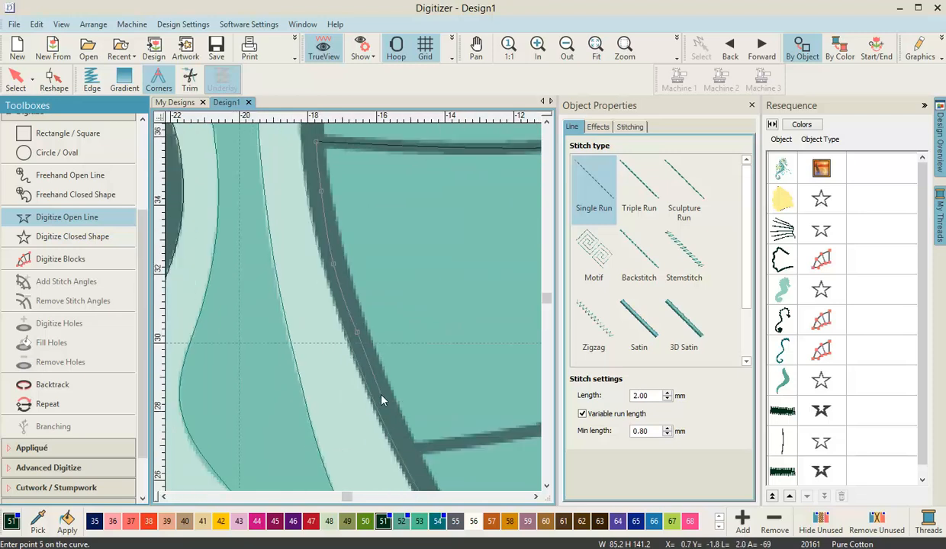
pyautogui.click(410, 456)
pyautogui.press('Return')
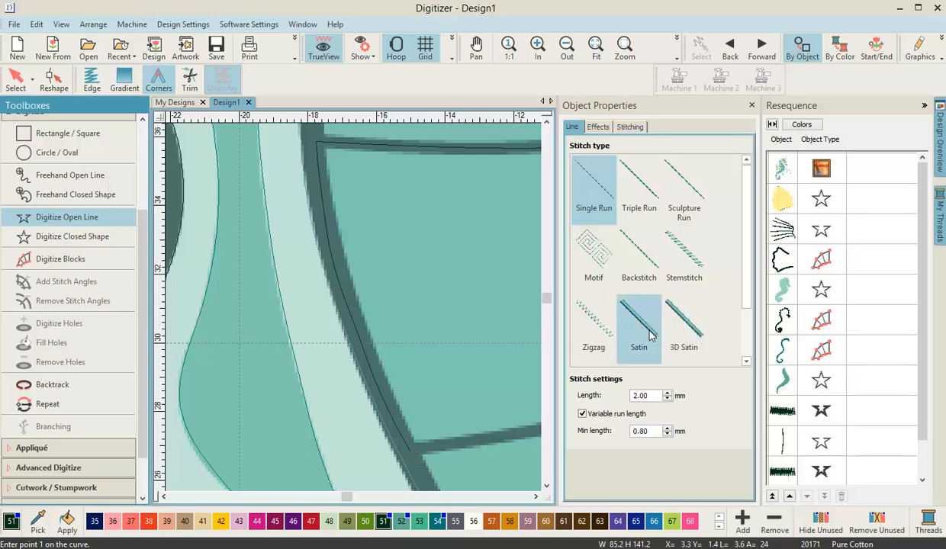
# - Trace the second band's upper line as a Satin line from the back outline across to the belly outline
pyautogui.click(651, 335)
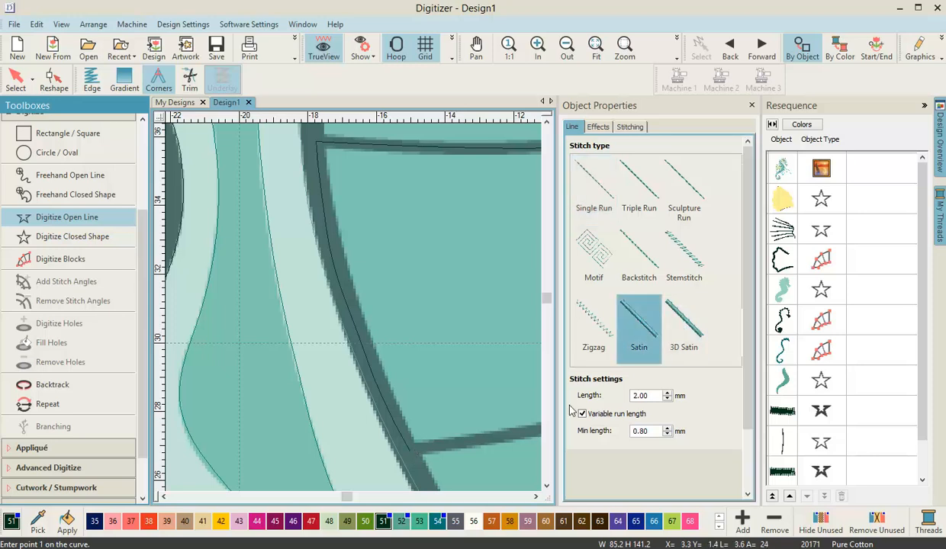
pyautogui.click(409, 450)
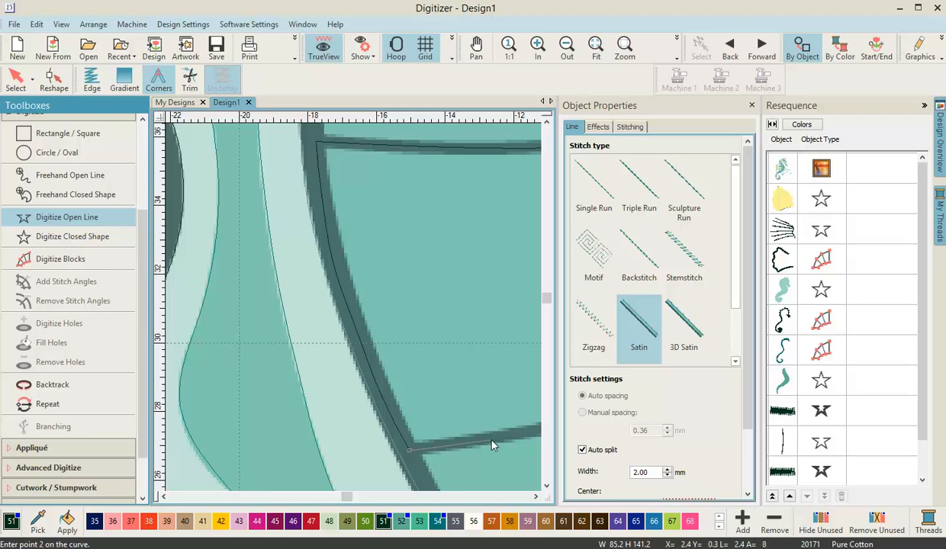
pyautogui.click(491, 442)
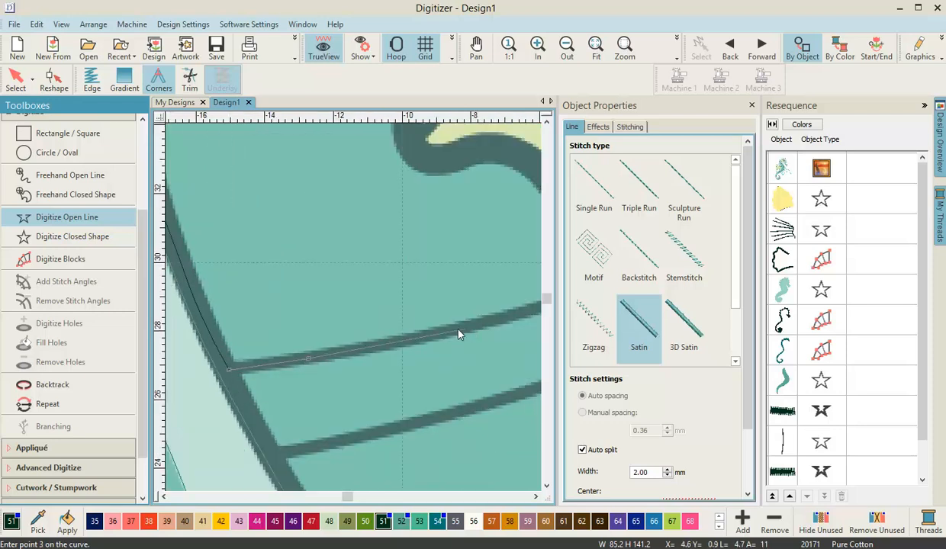
pyautogui.click(438, 334)
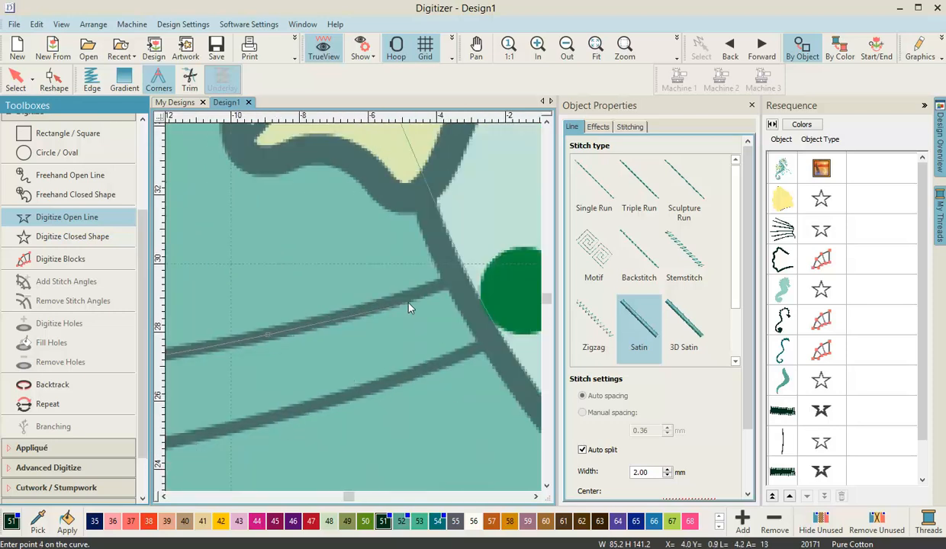
pyautogui.click(449, 285)
pyautogui.press('Return')
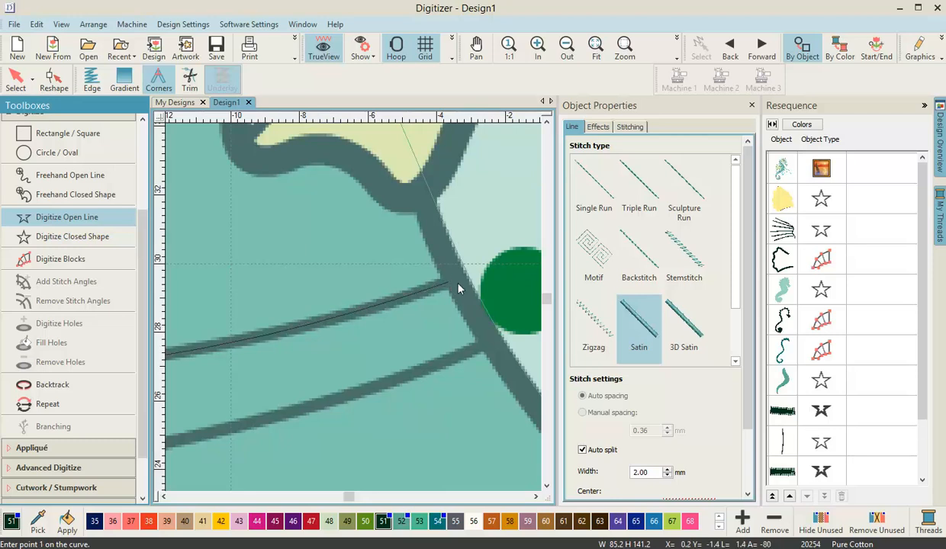
# - Add a two-point Single Run connector down the belly outline from the second band's upper line to its lower line
pyautogui.click(607, 205)
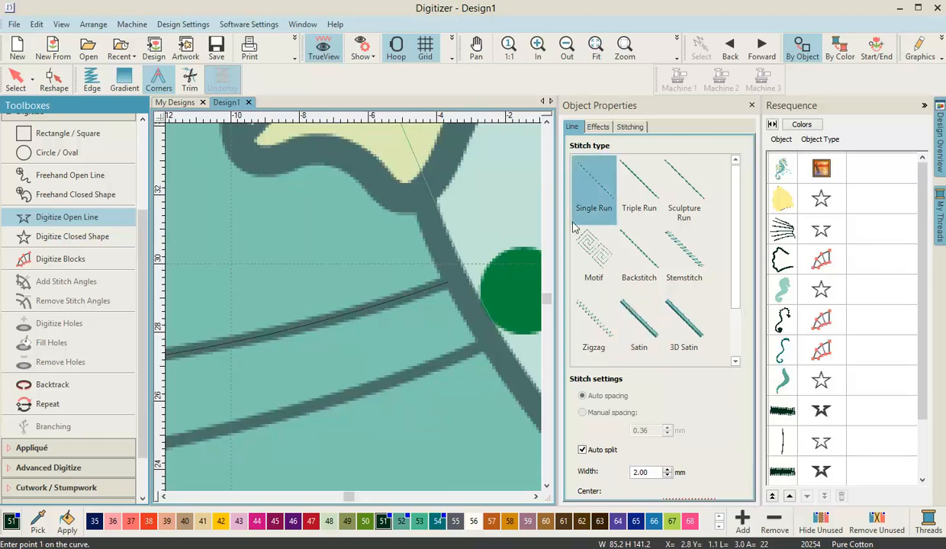
pyautogui.click(448, 282)
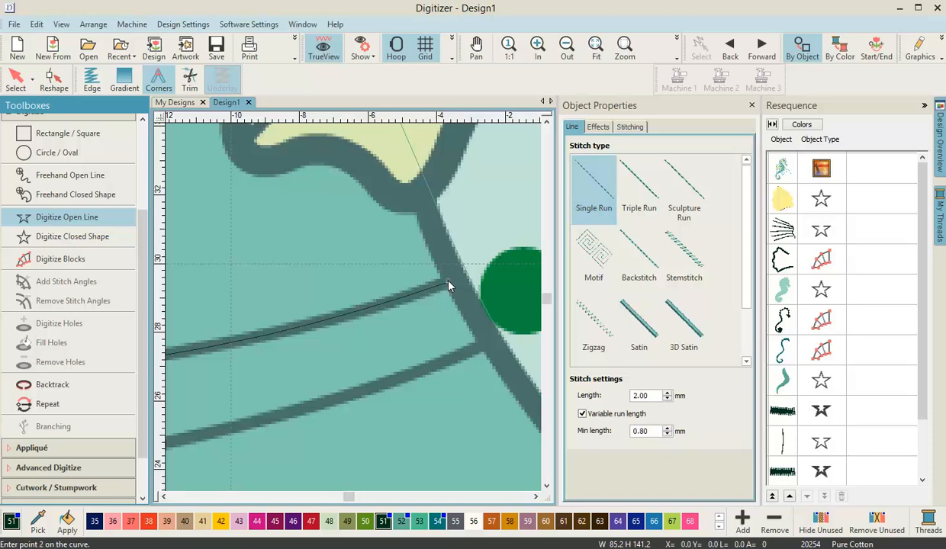
pyautogui.click(490, 346)
pyautogui.press('Return')
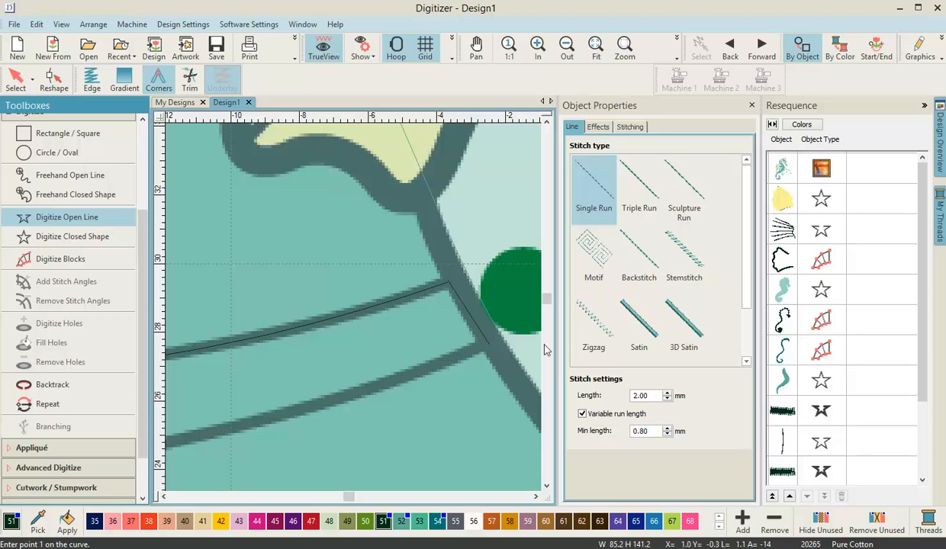
# - Trace the second band's lower line as a Satin line from the belly outline back to the back outline
pyautogui.click(647, 333)
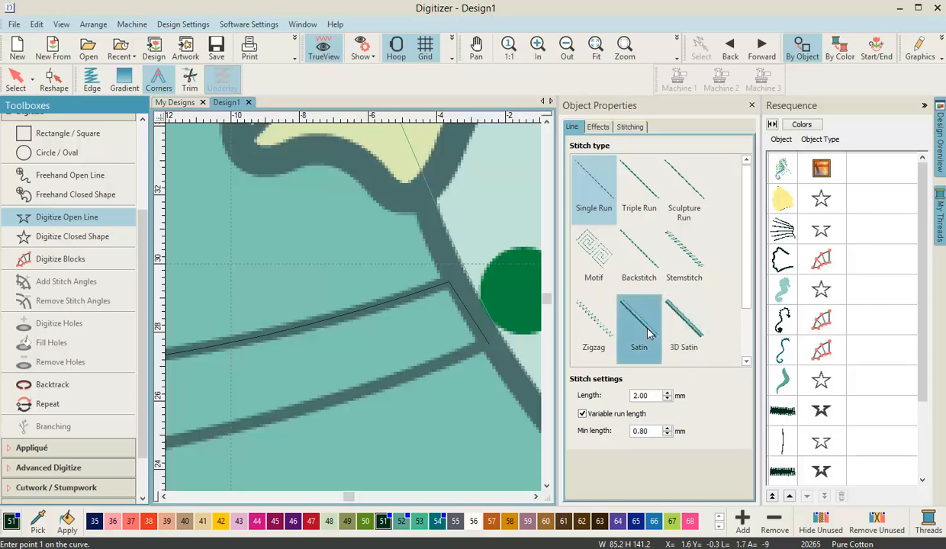
pyautogui.click(488, 345)
pyautogui.click(414, 376)
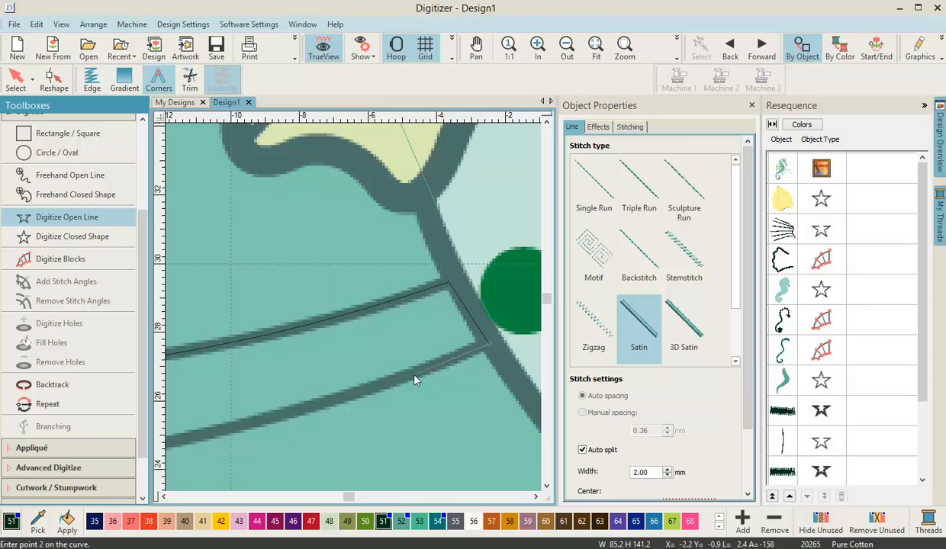
pyautogui.click(294, 410)
pyautogui.click(260, 370)
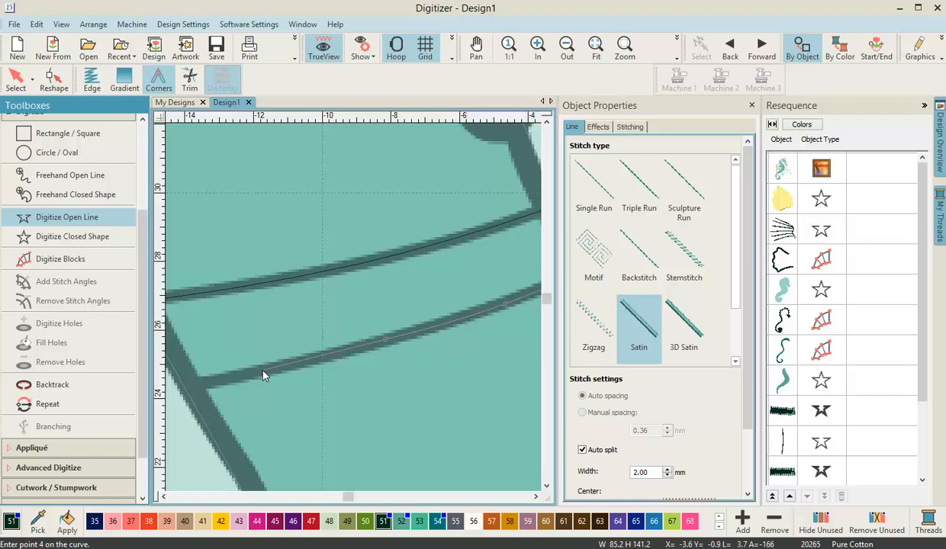
pyautogui.click(195, 390)
pyautogui.press('Return')
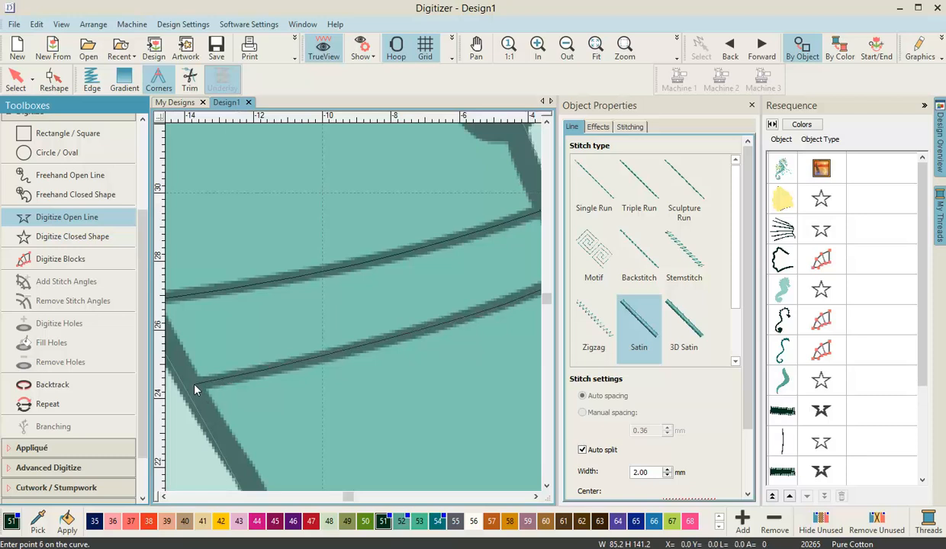
# - Add a Single Run connector down the back outline from the second band's lower line to the third band's upper line
pyautogui.click(578, 197)
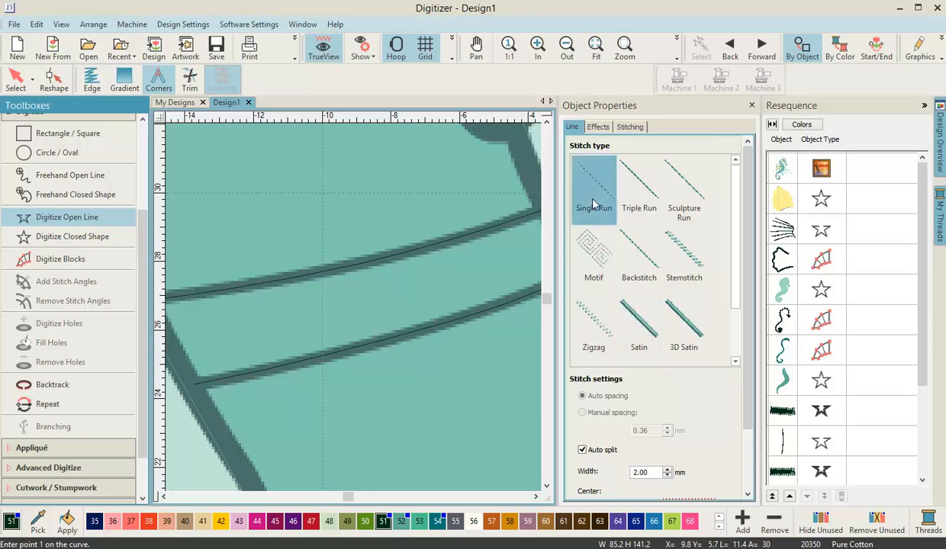
pyautogui.click(195, 387)
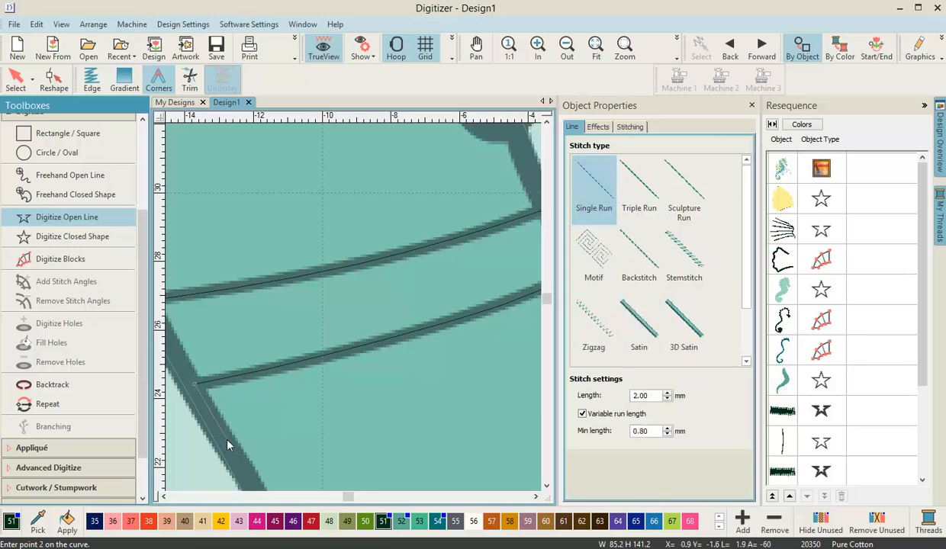
pyautogui.click(227, 441)
pyautogui.click(308, 400)
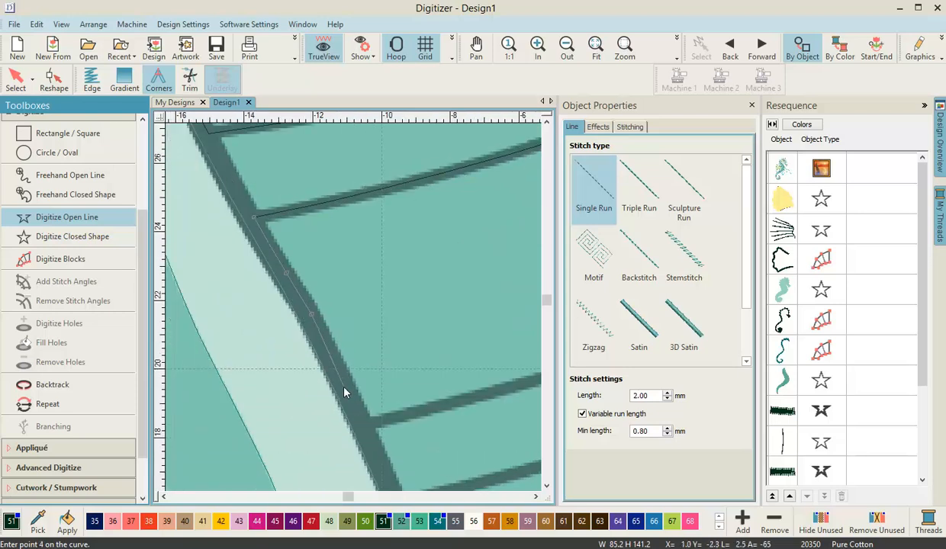
pyautogui.click(340, 375)
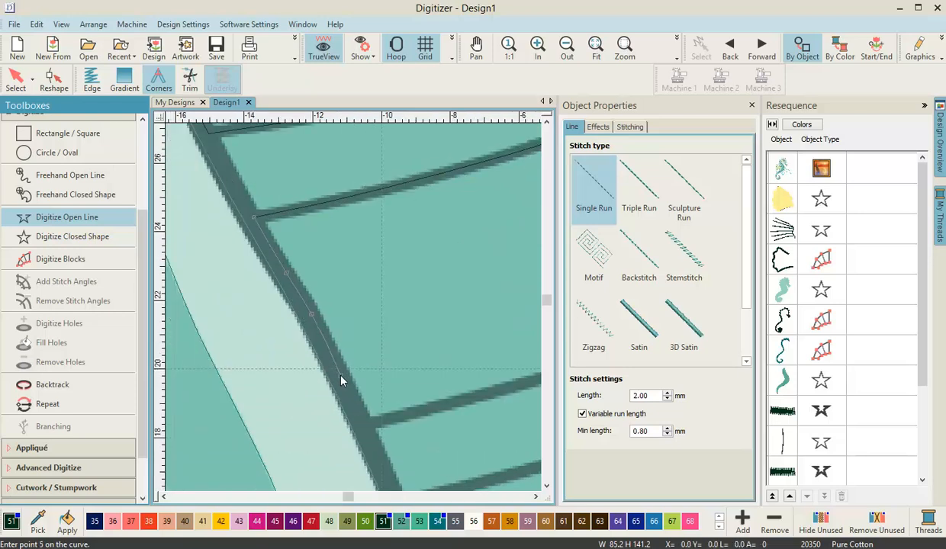
pyautogui.click(365, 432)
pyautogui.press('Return')
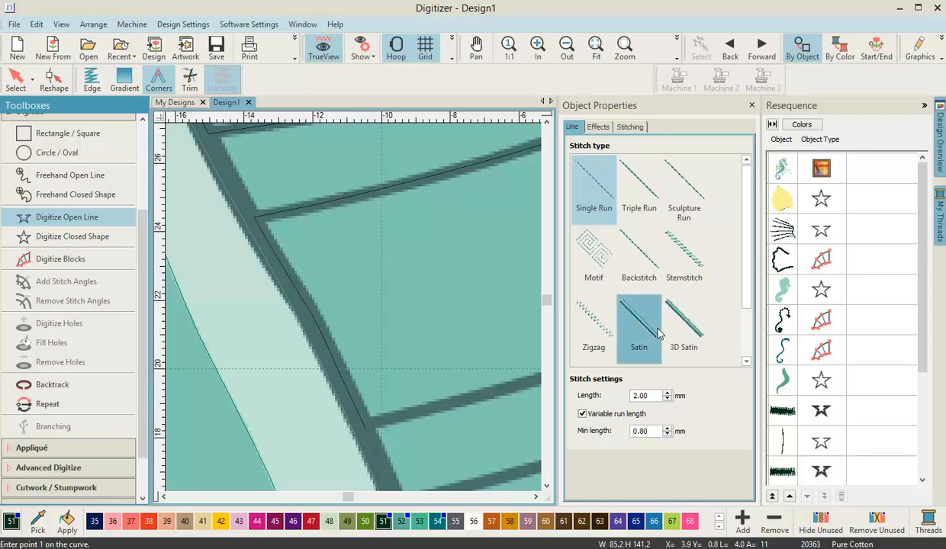
# - Trace the third band's upper line as a Satin line from the back outline across to the belly outline
pyautogui.click(638, 325)
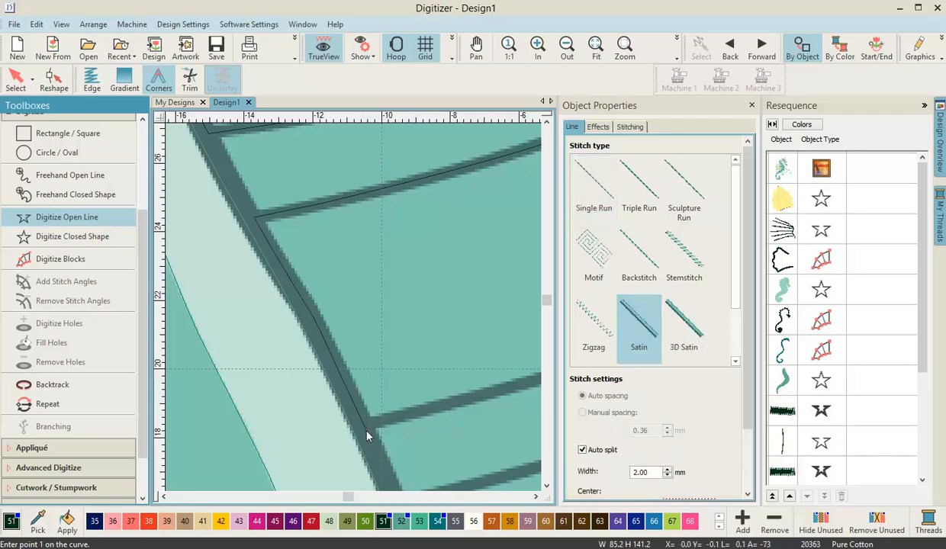
pyautogui.click(366, 429)
pyautogui.click(457, 348)
pyautogui.click(391, 308)
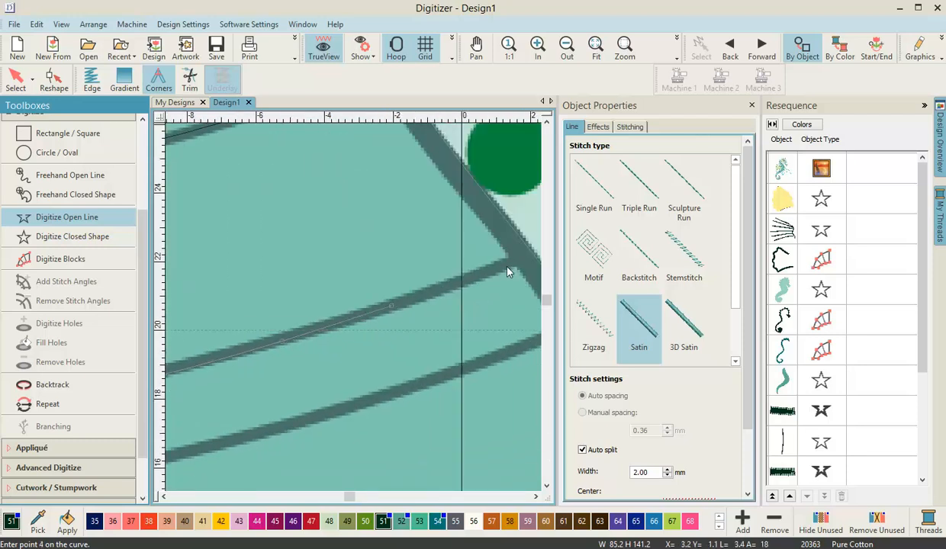
pyautogui.click(519, 257)
pyautogui.press('Return')
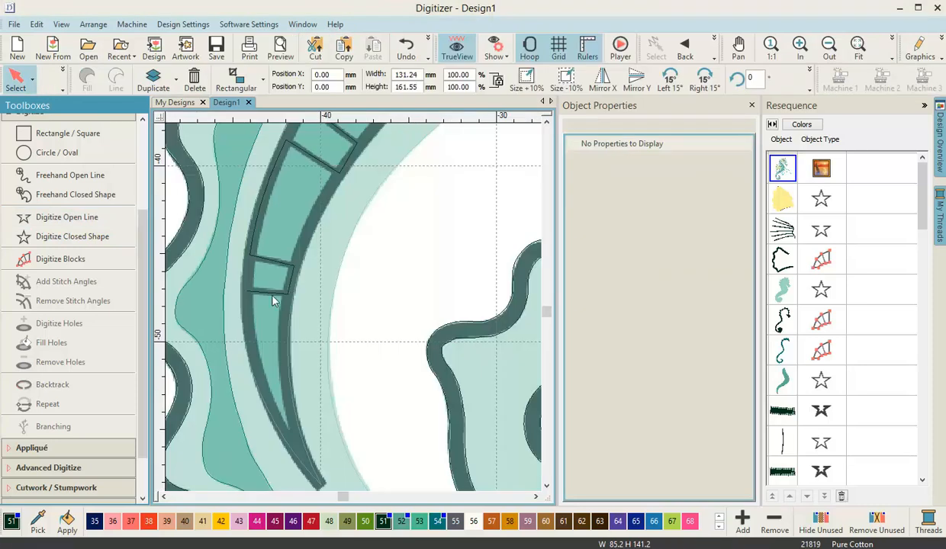
# - Turn on the display of stitches for the design
pyautogui.click(492, 51)
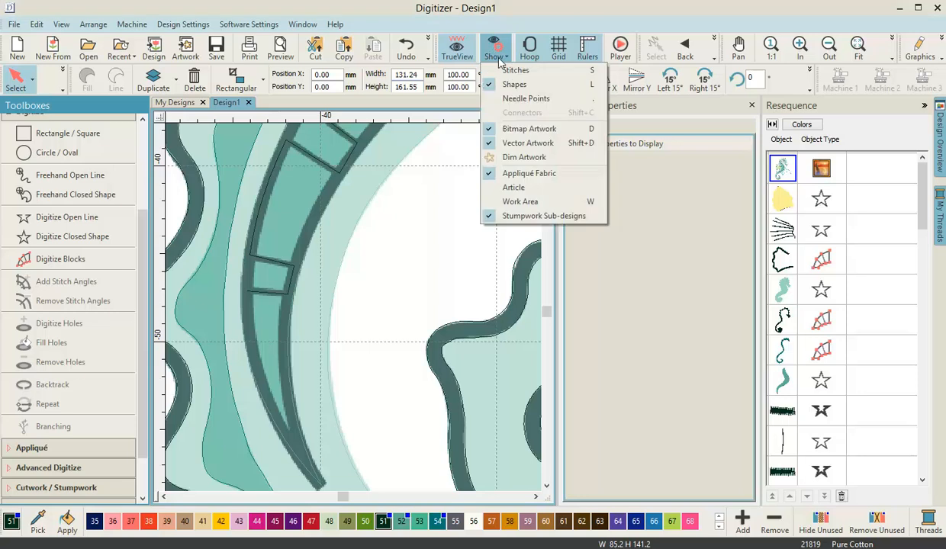
pyautogui.click(506, 71)
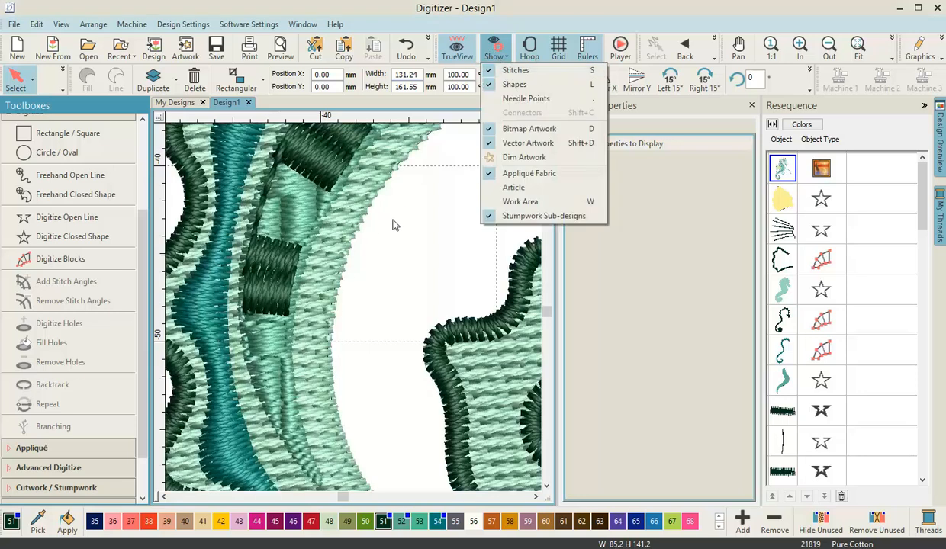
pyautogui.click(15, 78)
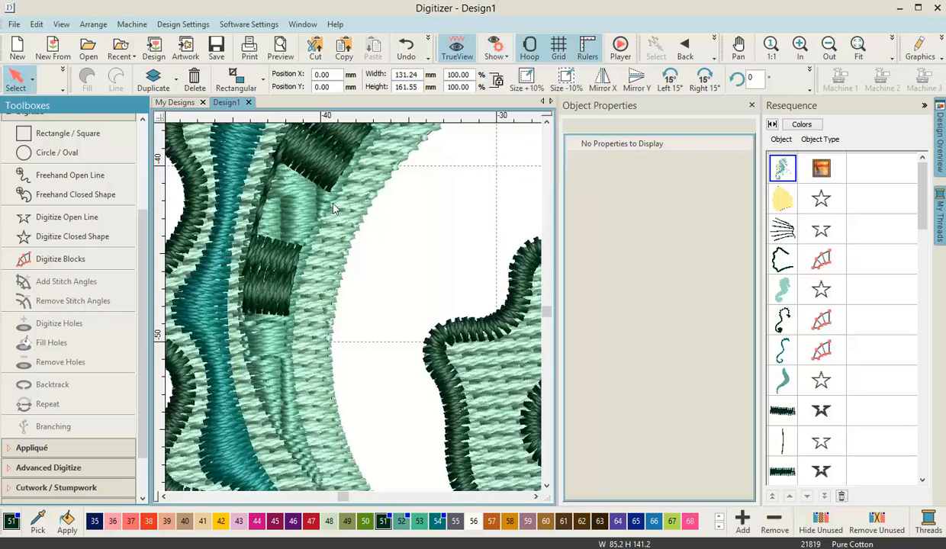
# - Examine the stitched satin bands along the seahorse's body and down the tail, checking how thick their lines look
pyautogui.click(357, 211)
pyautogui.scroll(-2, 353, 313)
pyautogui.scroll(-2, 354, 312)
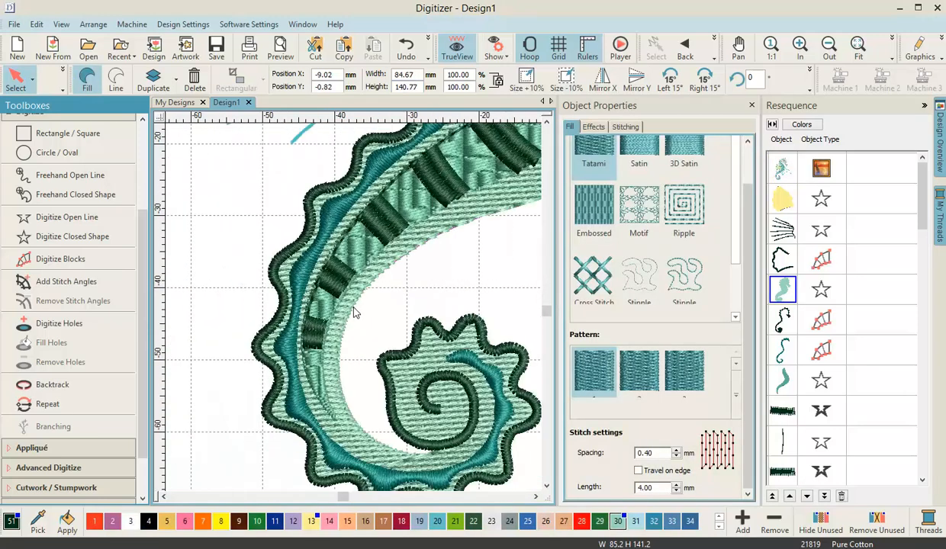
pyautogui.click(504, 246)
pyautogui.scroll(-3, 503, 246)
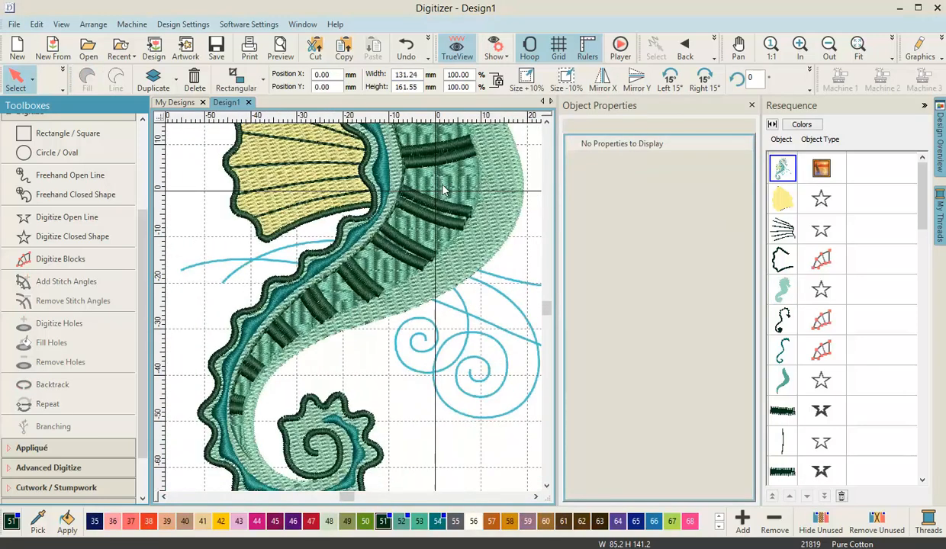
pyautogui.scroll(-2, 426, 210)
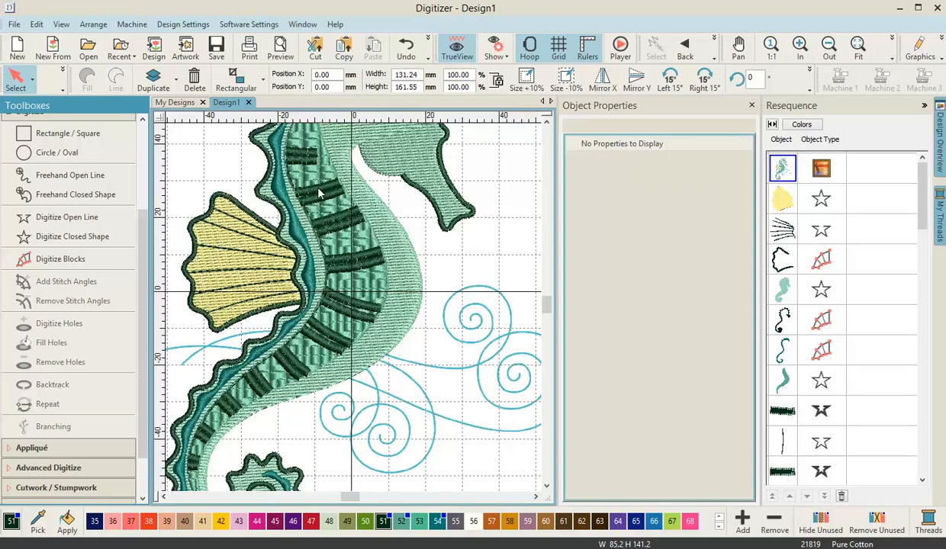
pyautogui.scroll(4, 354, 311)
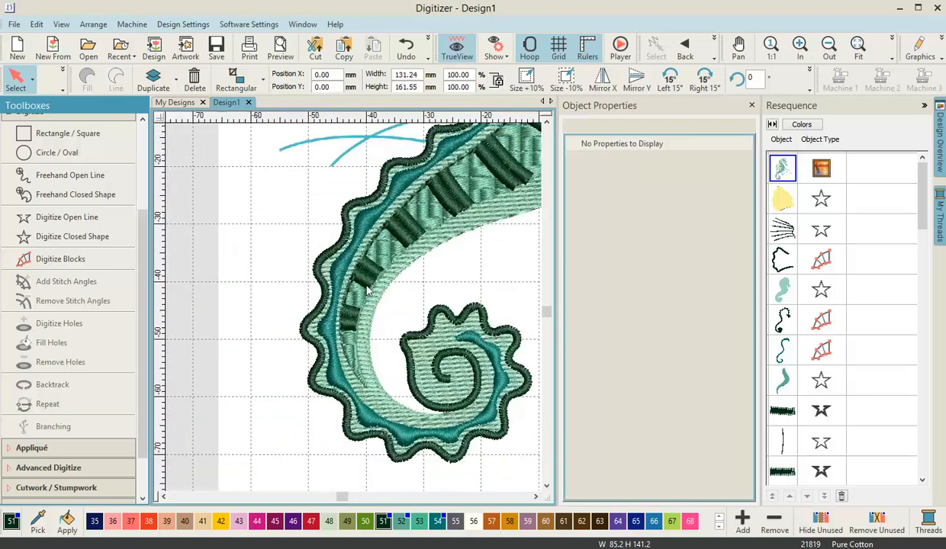
pyautogui.scroll(3, 373, 290)
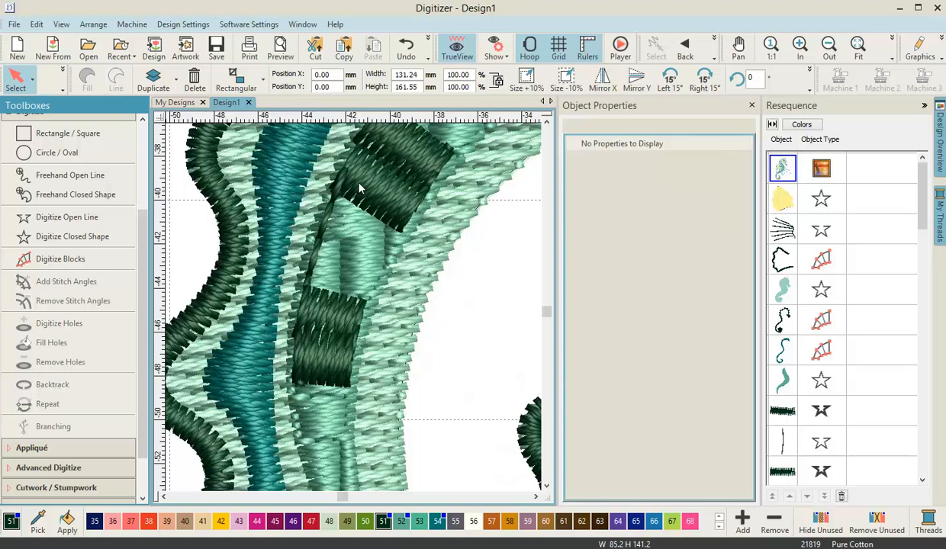
pyautogui.scroll(-1, 343, 298)
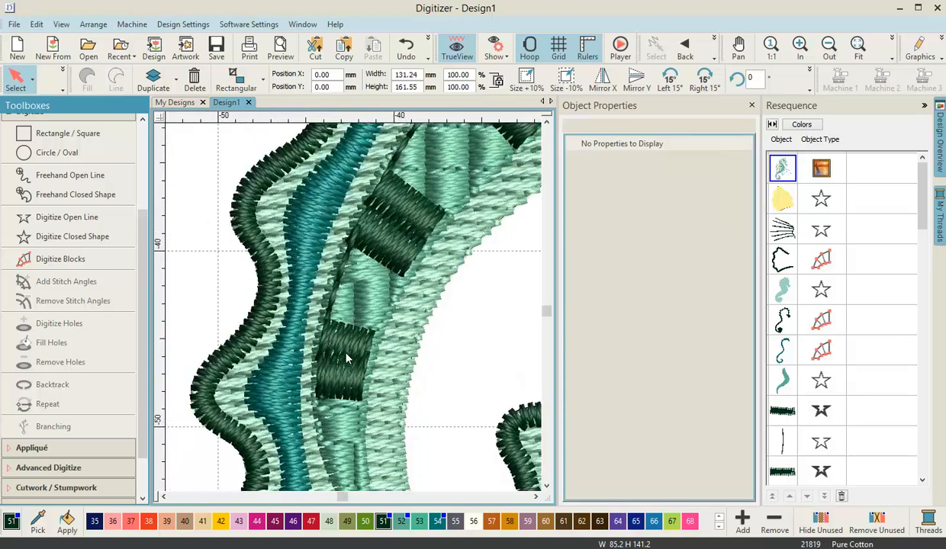
pyautogui.scroll(-2, 349, 357)
pyautogui.scroll(3, 354, 312)
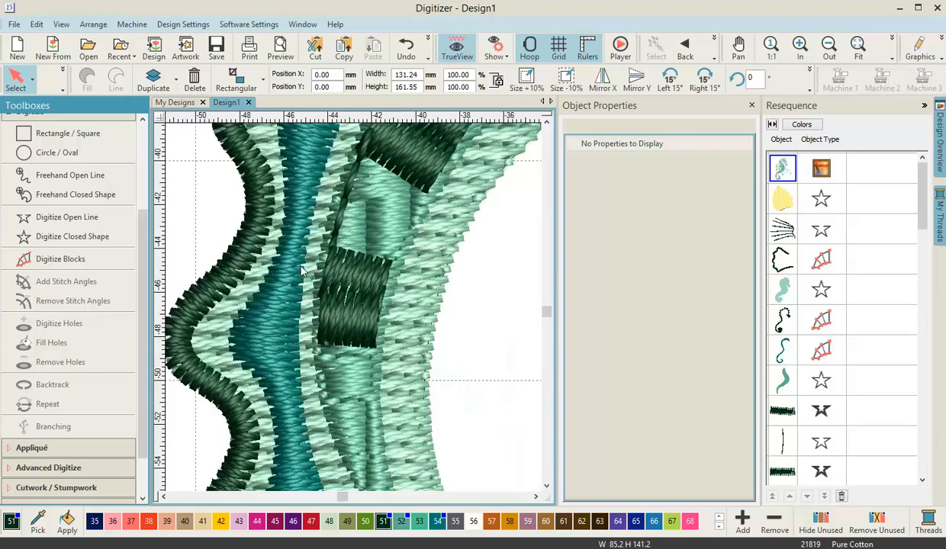
# - Set the satin width of both lines of the last band, nearest the tail end, to 0.50 mm
pyautogui.click(335, 307)
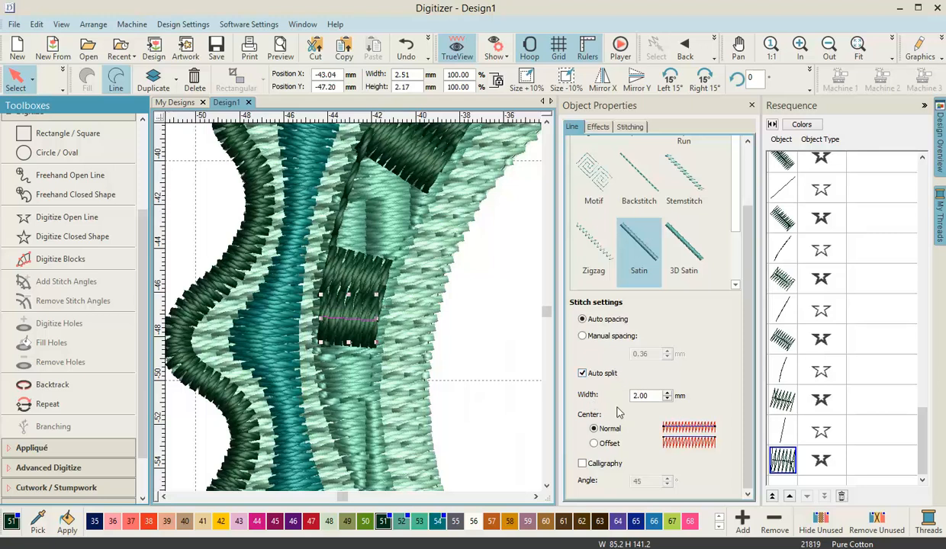
pyautogui.moveTo(655, 400); pyautogui.dragTo(598, 395)
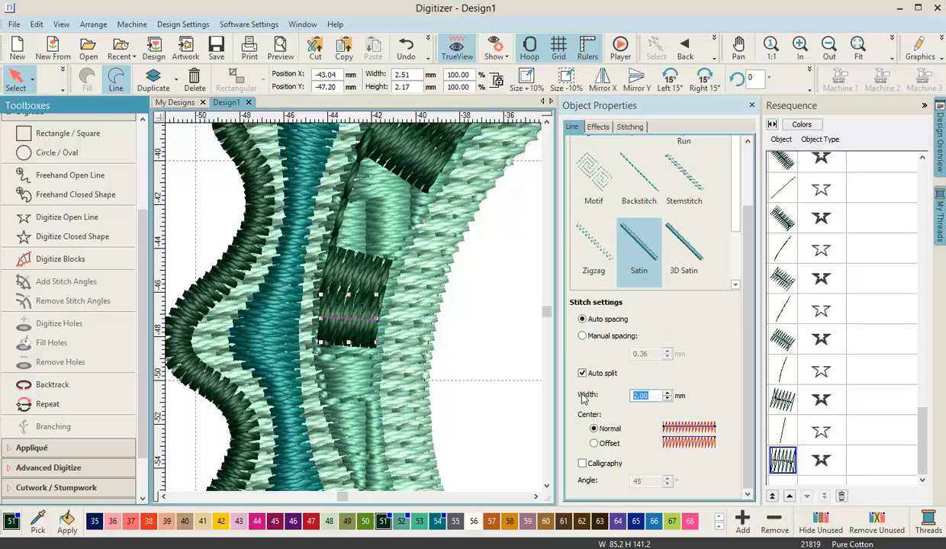
pyautogui.write('.5')
pyautogui.press('Return')
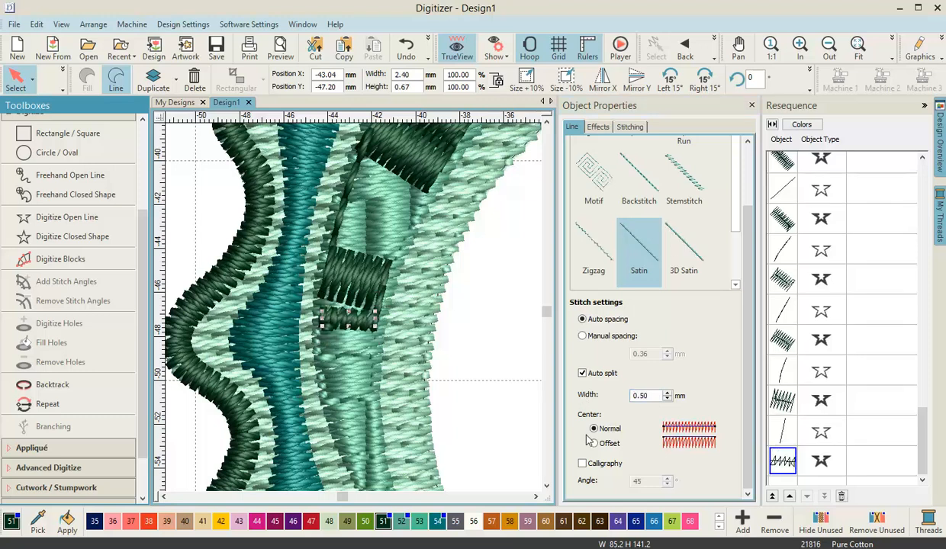
pyautogui.click(356, 279)
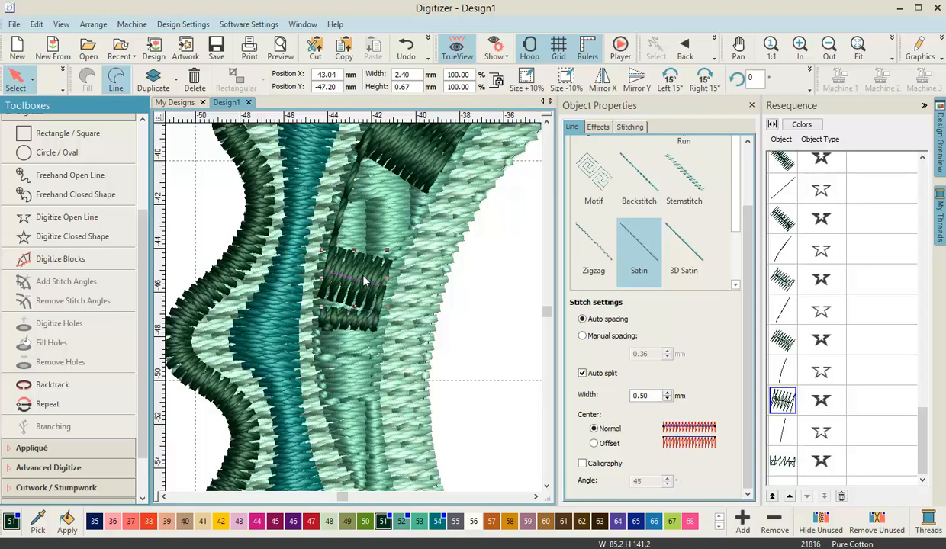
pyautogui.doubleClick(654, 395)
pyautogui.write('.')
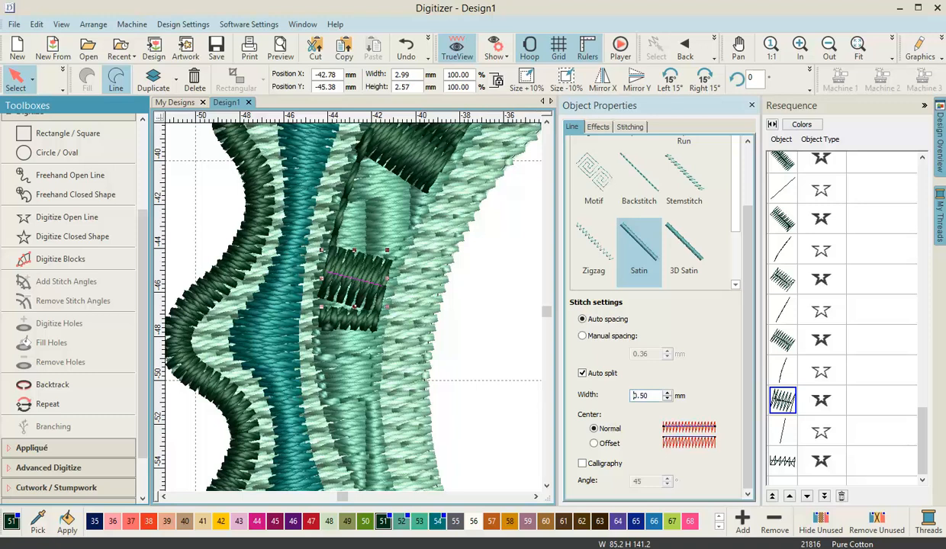
pyautogui.press('Return')
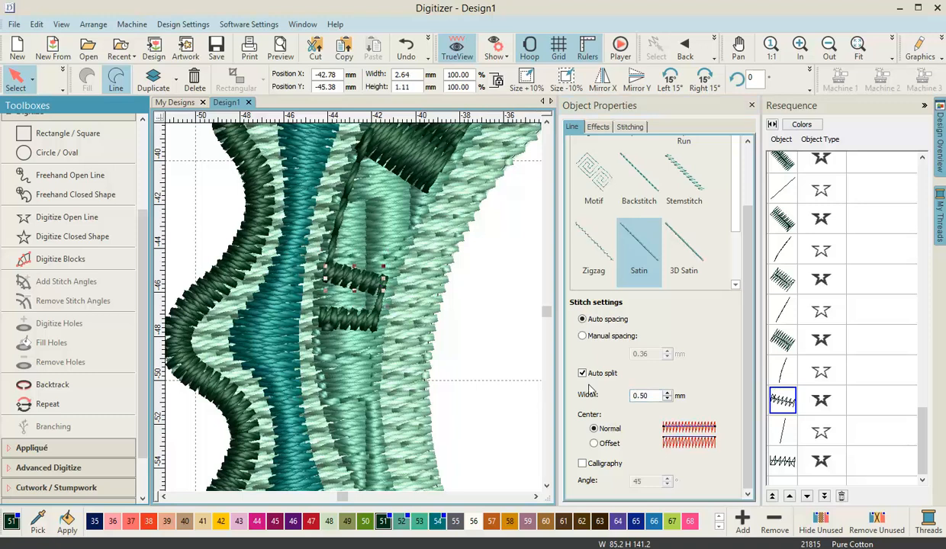
# - Set the satin width of both lines of the second-to-last tail band to 0.50 mm
pyautogui.click(785, 342)
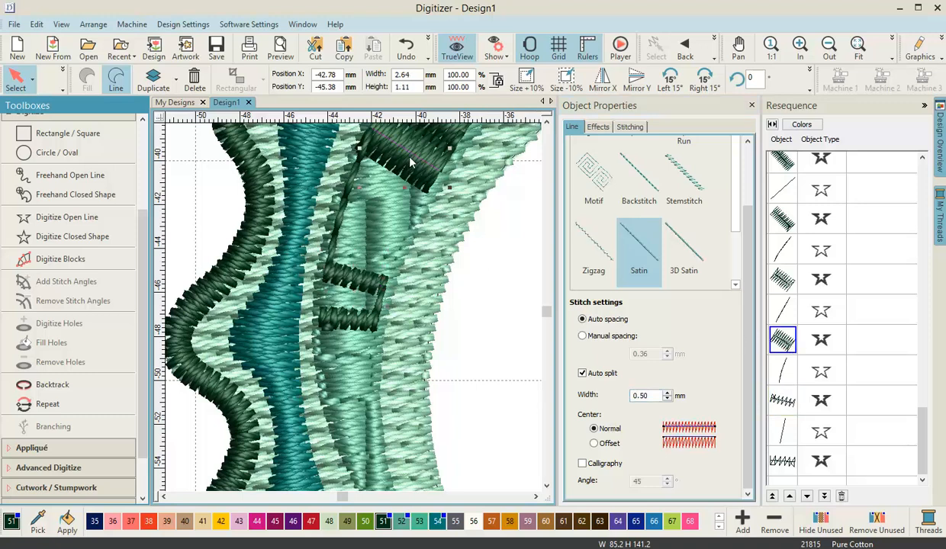
pyautogui.moveTo(650, 395); pyautogui.dragTo(584, 394)
pyautogui.write('.')
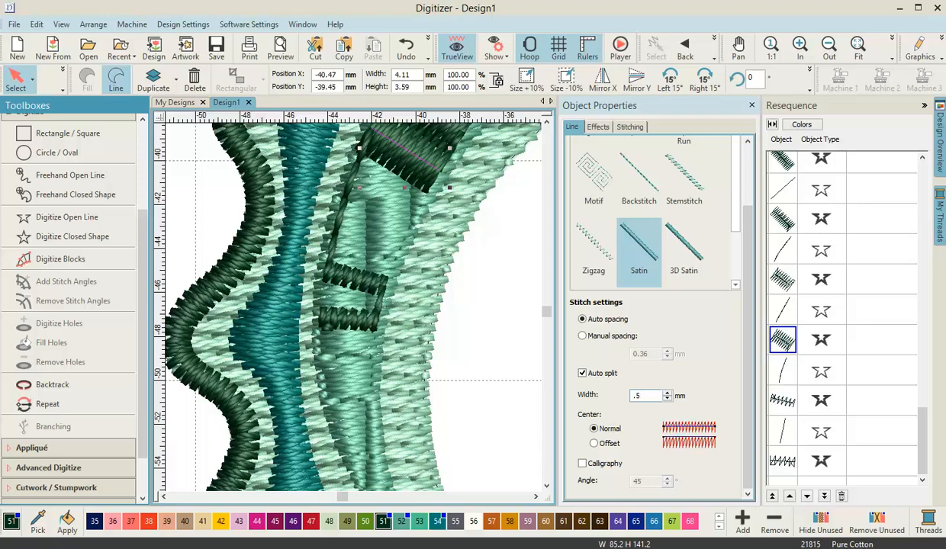
pyautogui.write('5')
pyautogui.press('Return')
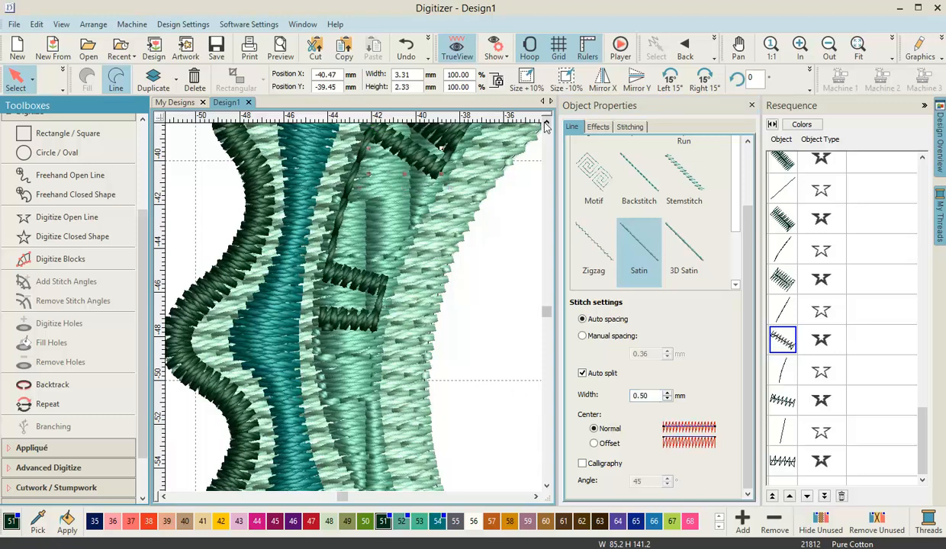
pyautogui.scroll(3, 437, 280)
pyautogui.click(437, 288)
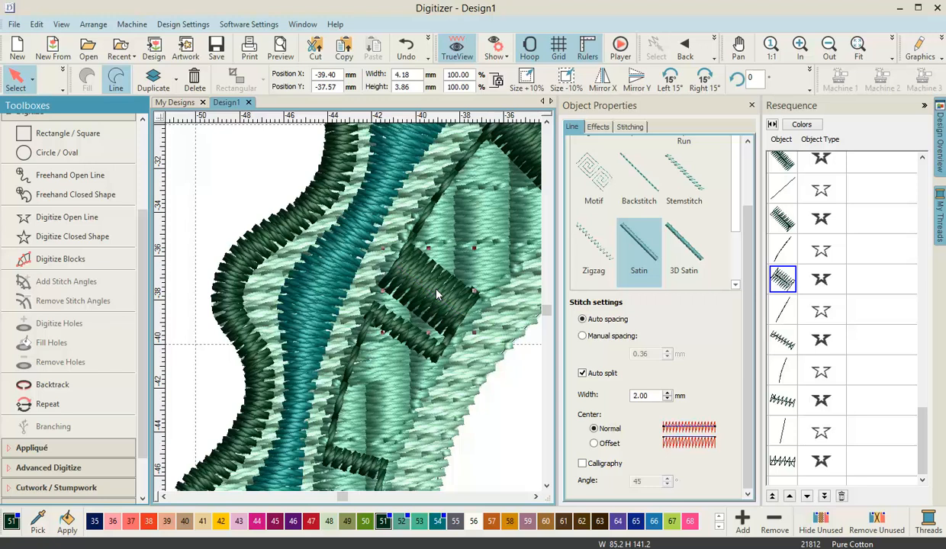
pyautogui.hscroll(3, 527, 477)
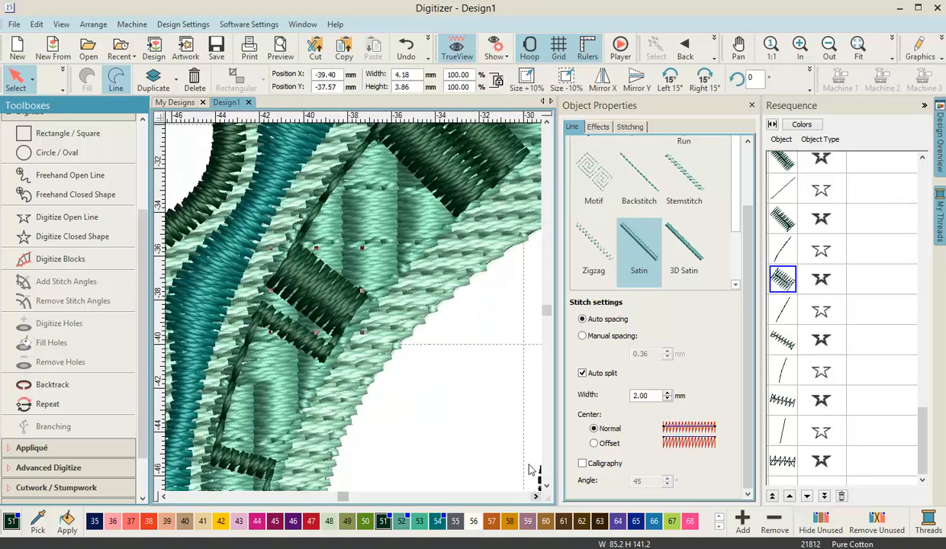
pyautogui.moveTo(646, 396); pyautogui.dragTo(565, 397)
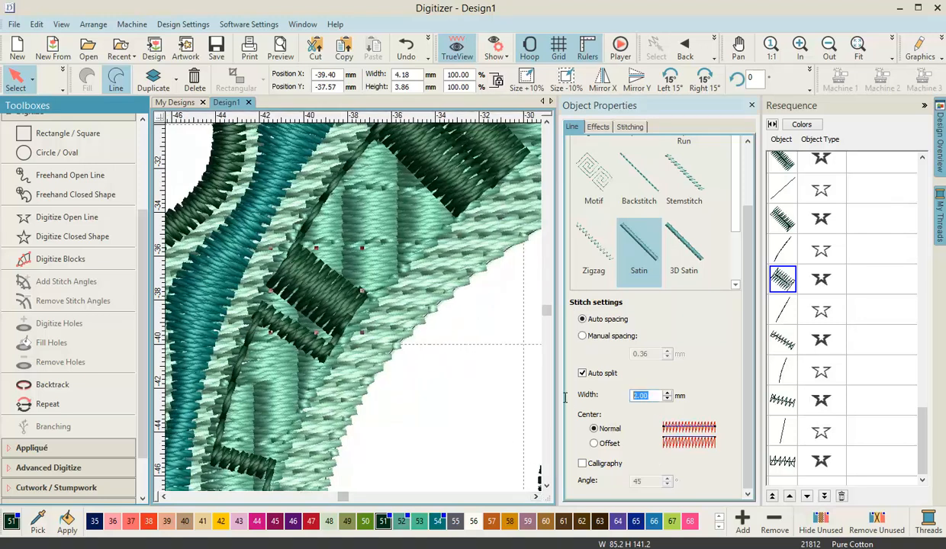
pyautogui.write('.')
pyautogui.press('Return')
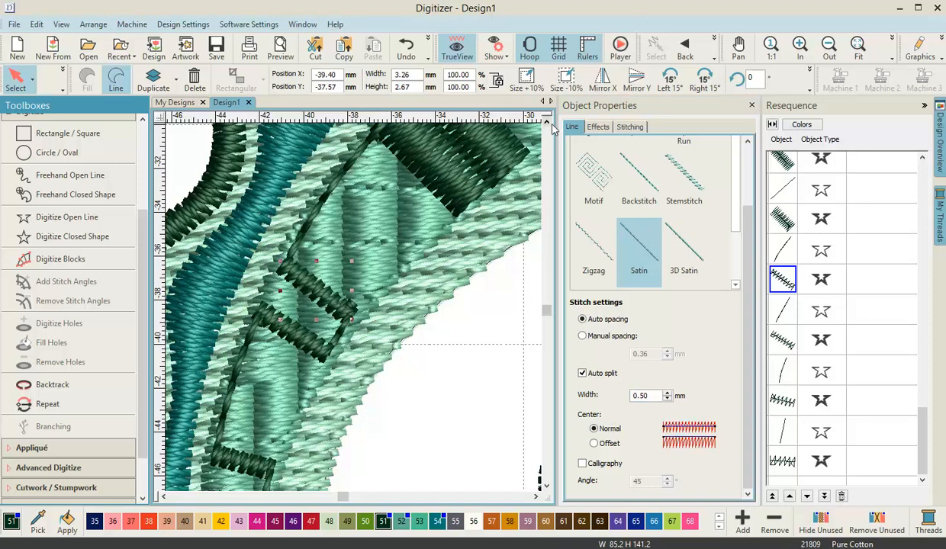
# - Set the satin width of both lines of the third band up from the tail end to 0.50 mm
pyautogui.scroll(3, 534, 119)
pyautogui.click(450, 243)
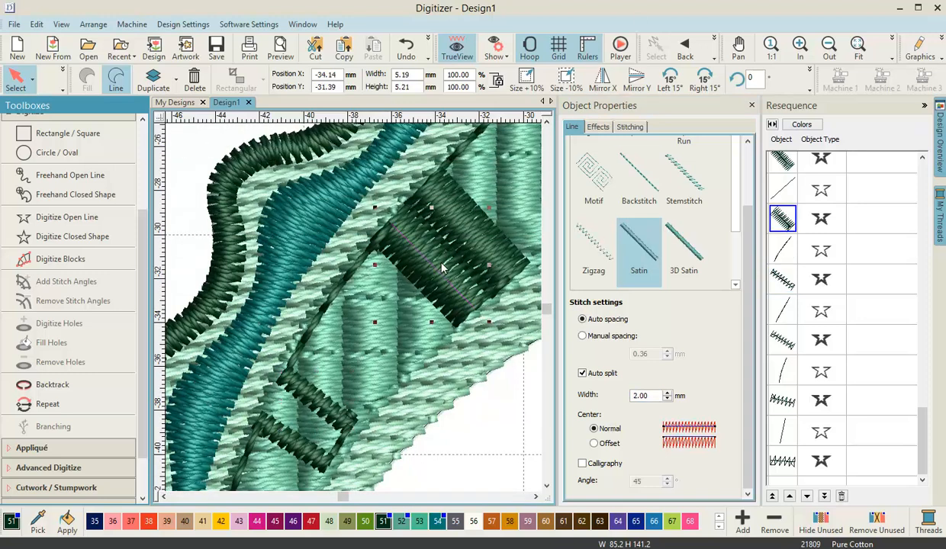
pyautogui.doubleClick(660, 396)
pyautogui.write('.5')
pyautogui.press('Return')
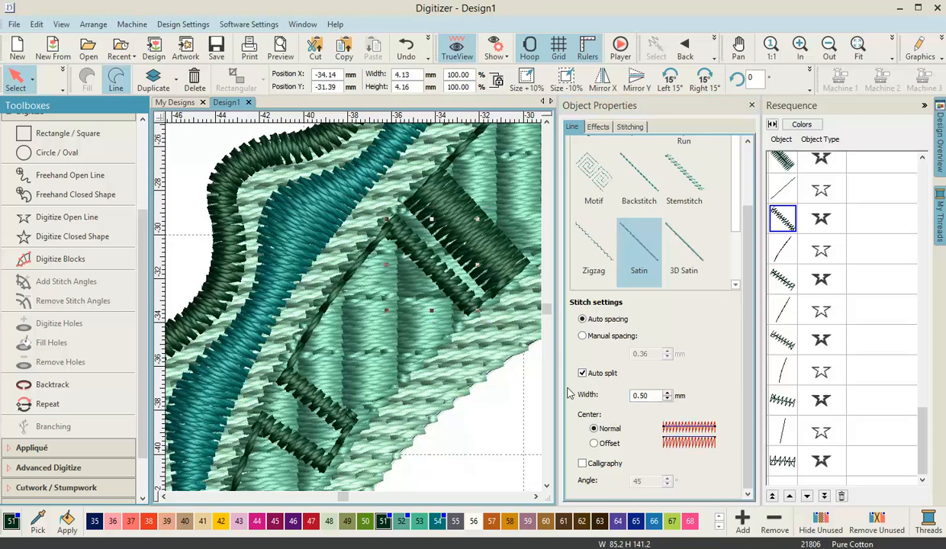
pyautogui.click(489, 270)
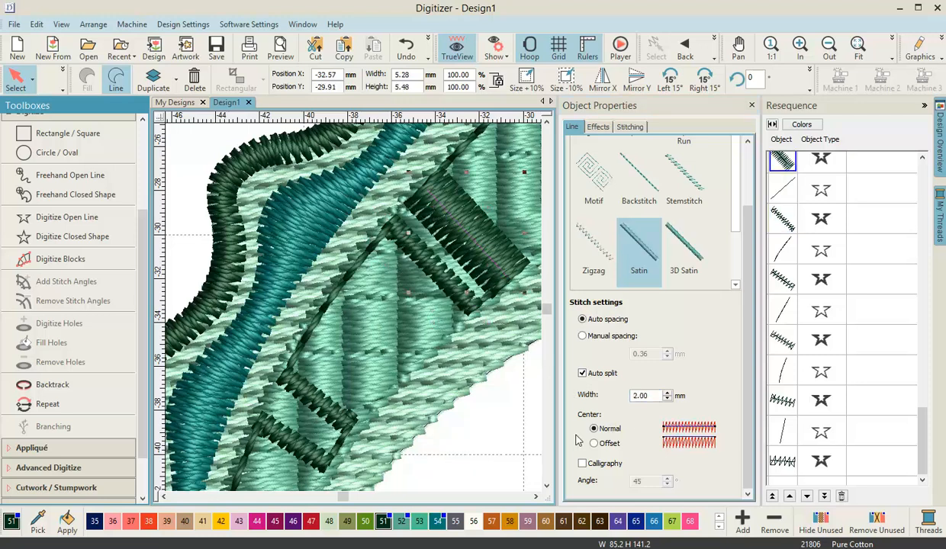
pyautogui.doubleClick(650, 396)
pyautogui.write('.5')
pyautogui.press('Return')
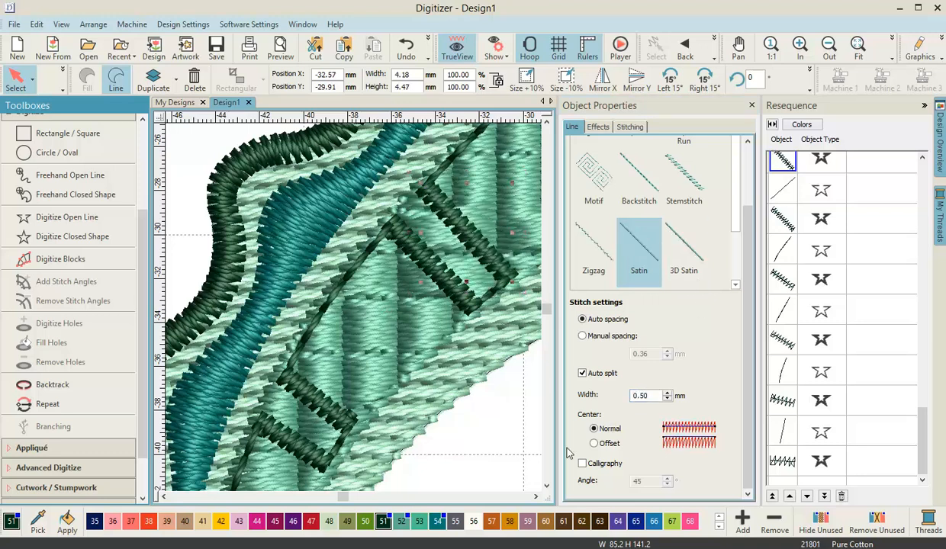
# - Set the satin width of both lines of the fourth band up from the tail end to 0.50 mm
pyautogui.click(537, 498)
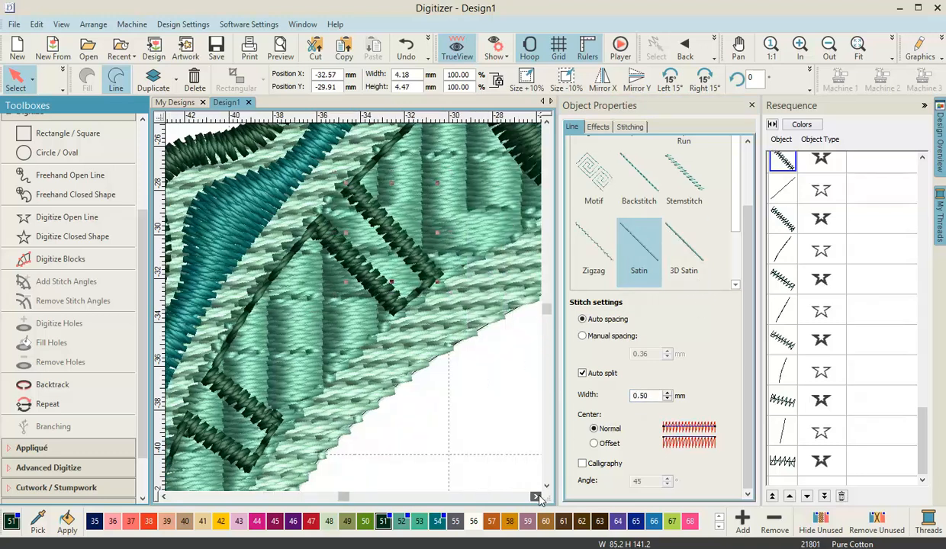
pyautogui.click(547, 121)
pyautogui.click(547, 121)
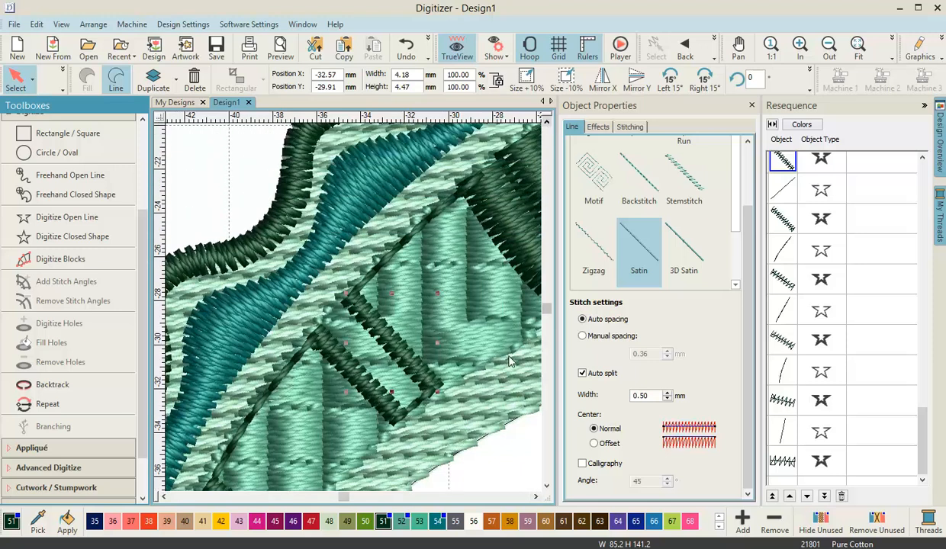
pyautogui.click(535, 497)
pyautogui.click(535, 498)
pyautogui.click(433, 251)
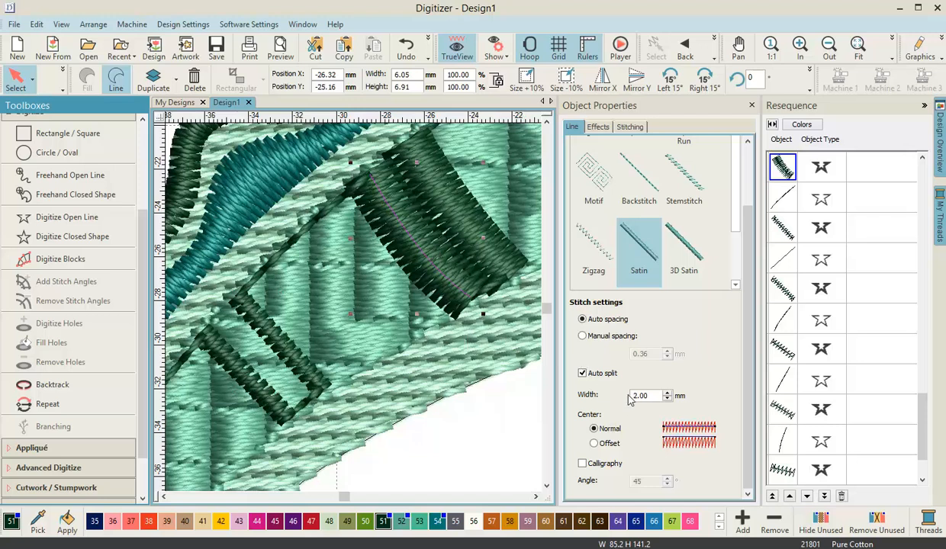
pyautogui.moveTo(649, 394); pyautogui.dragTo(567, 386)
pyautogui.write('0.5')
pyautogui.press('Return')
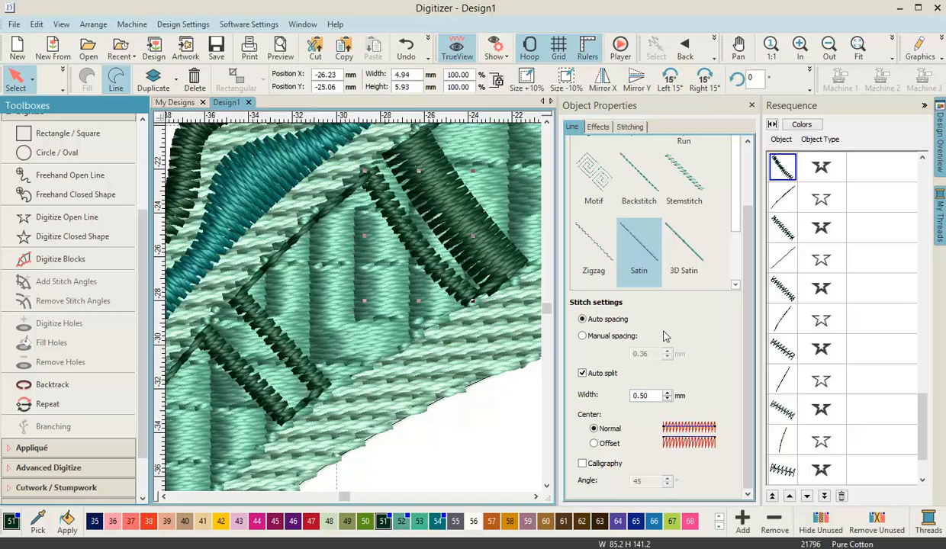
pyautogui.click(455, 208)
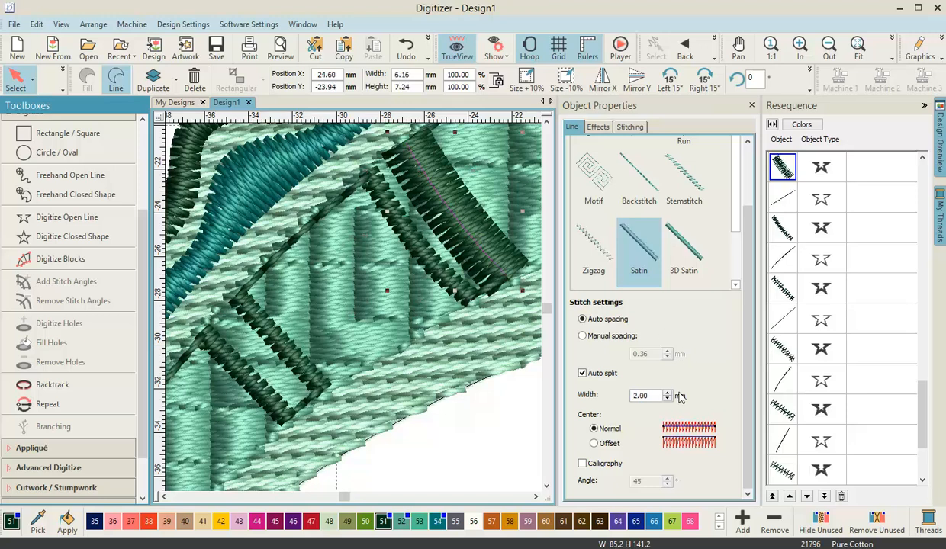
pyautogui.doubleClick(647, 393)
pyautogui.write('.5')
pyautogui.press('Return')
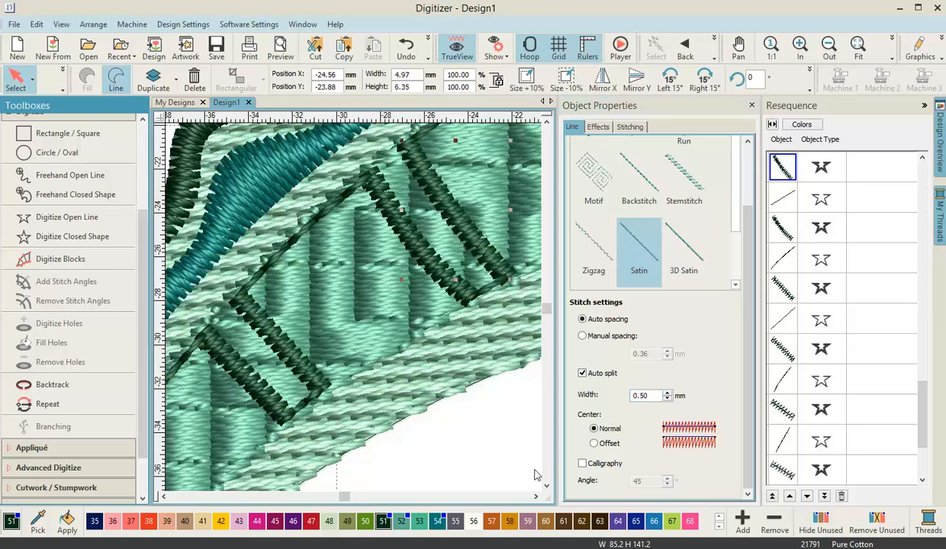
# - Set the satin width of both lines of the fifth band up from the tail end to 0.50 mm
pyautogui.click(539, 498)
pyautogui.scroll(-4, 353, 311)
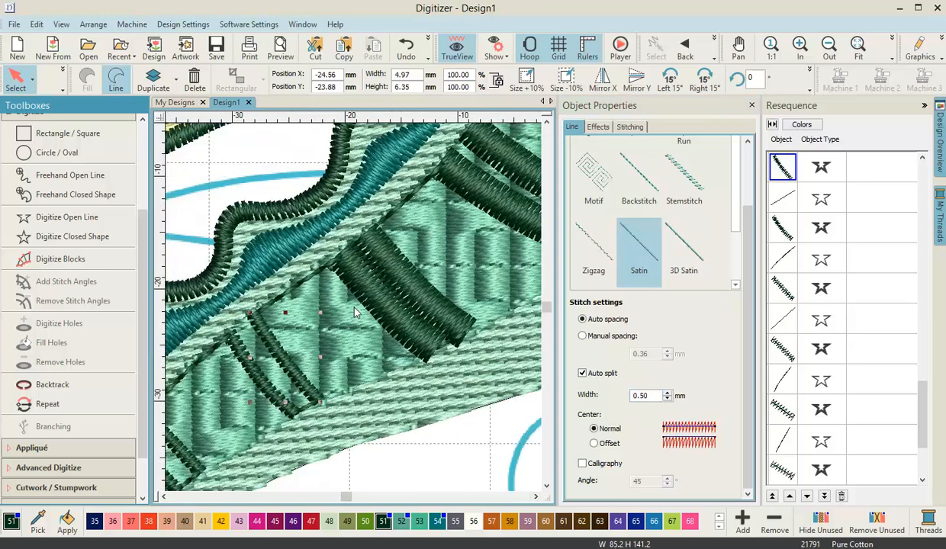
pyautogui.scroll(5, 355, 311)
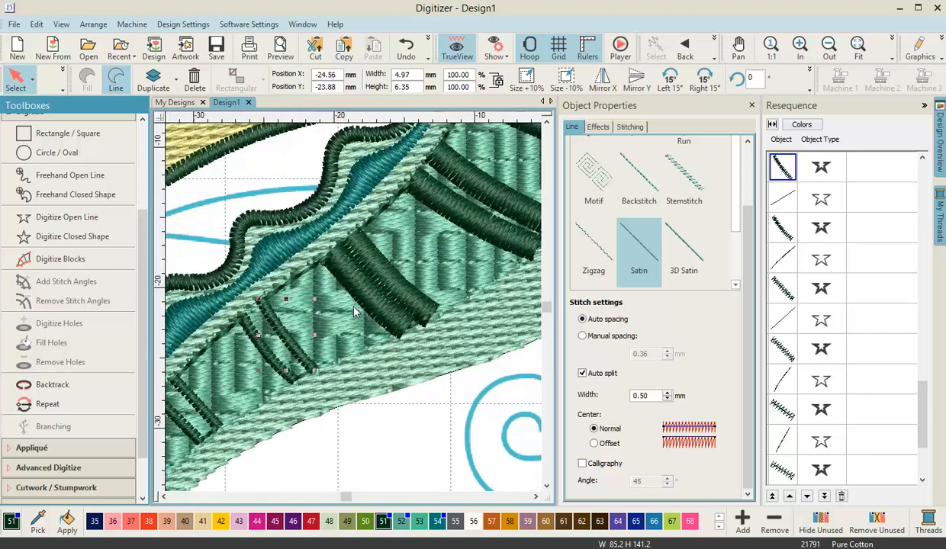
pyautogui.click(383, 304)
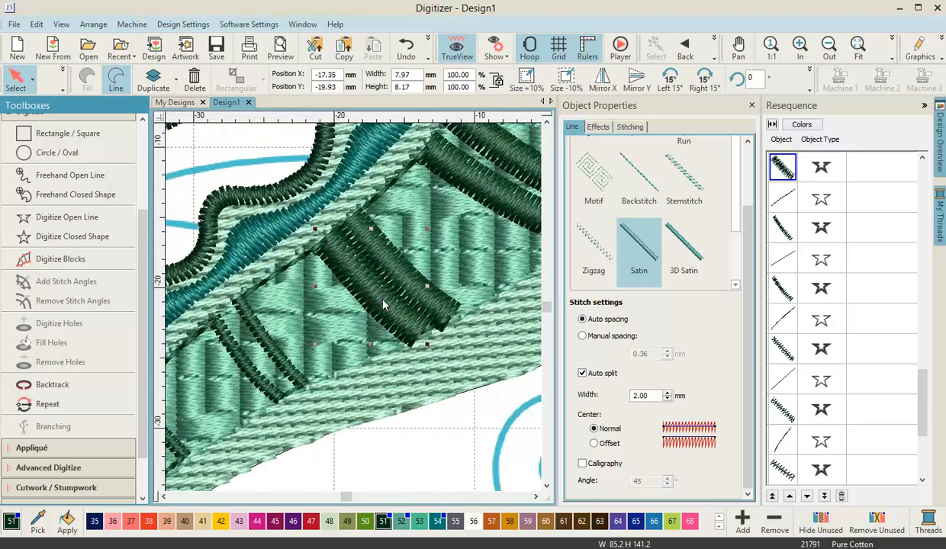
pyautogui.click(654, 396)
pyautogui.write('.5')
pyautogui.press('Return')
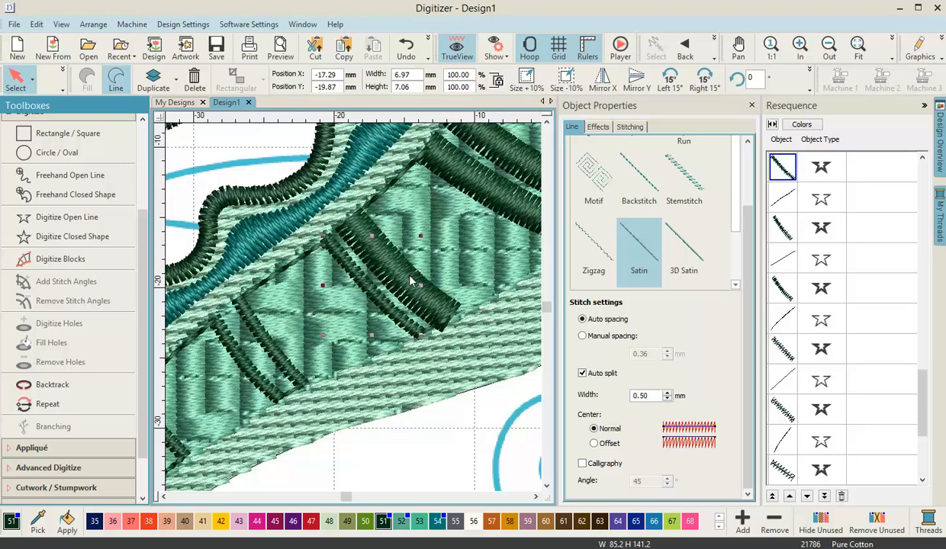
pyautogui.hotkey('ctrl', 'z')
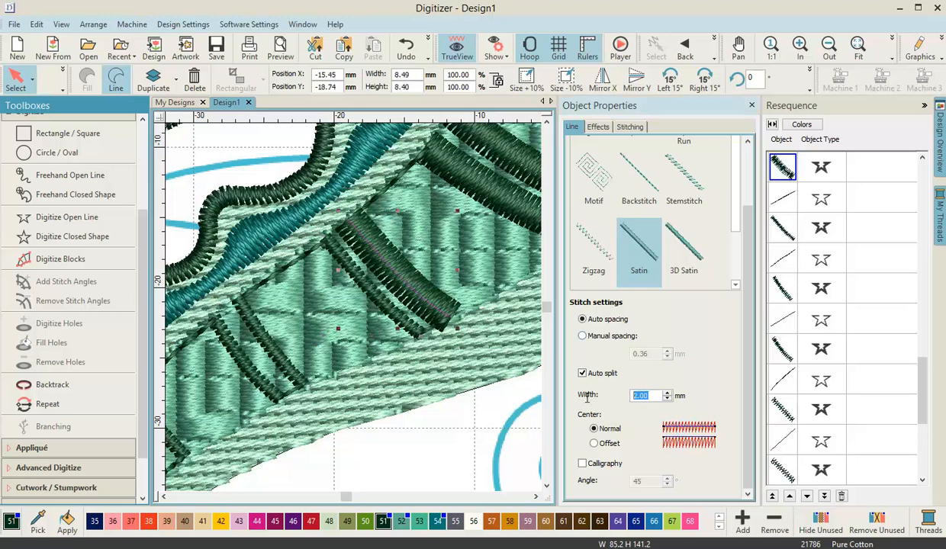
pyautogui.write('.5')
pyautogui.press('Return')
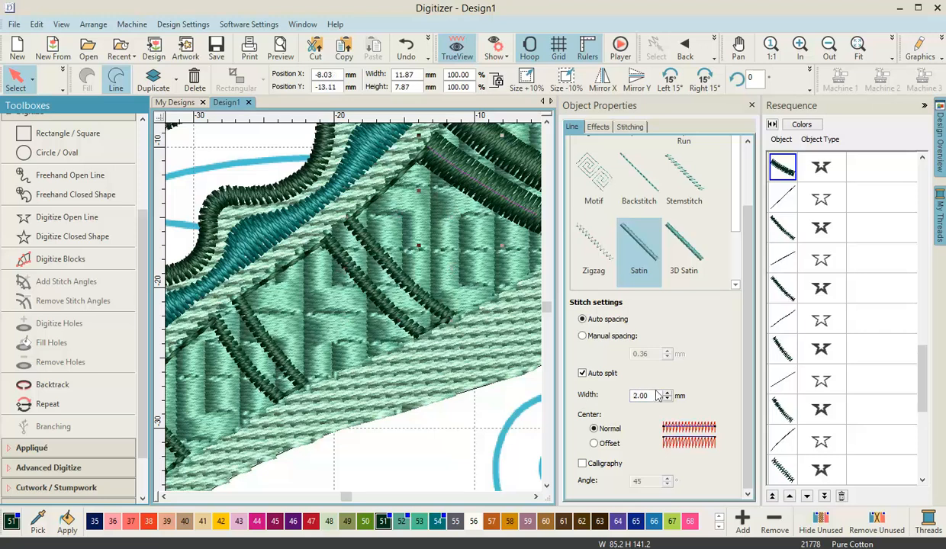
# - Set the satin width of both lines of the sixth band up from the tail end to 0.50 mm
pyautogui.doubleClick(647, 393)
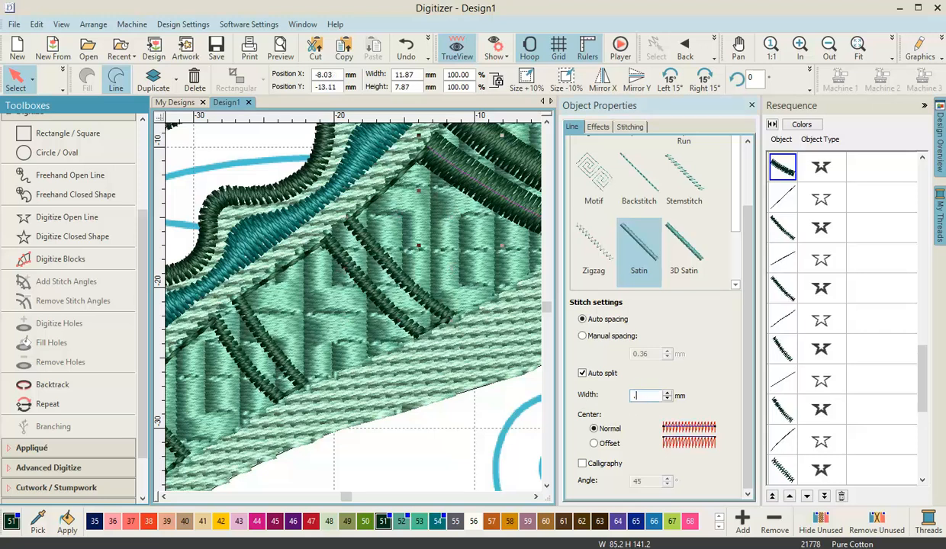
pyautogui.write('.5')
pyautogui.press('Return')
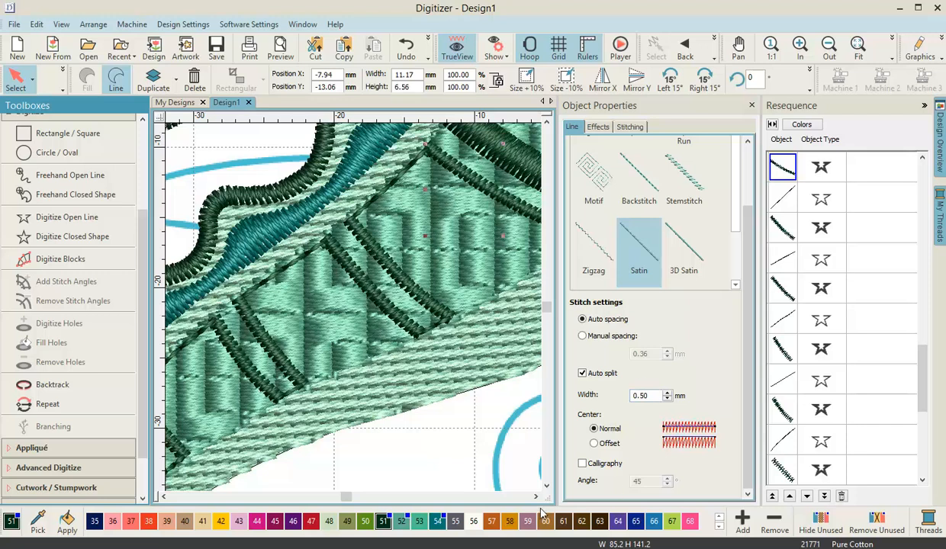
pyautogui.click(536, 497)
pyautogui.click(537, 497)
pyautogui.click(536, 496)
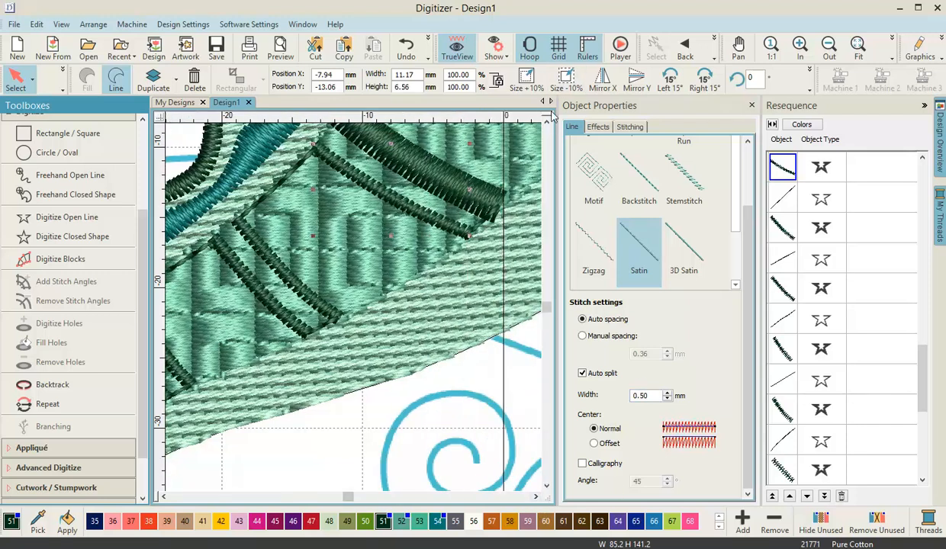
pyautogui.click(546, 120)
pyautogui.click(547, 120)
pyautogui.click(442, 242)
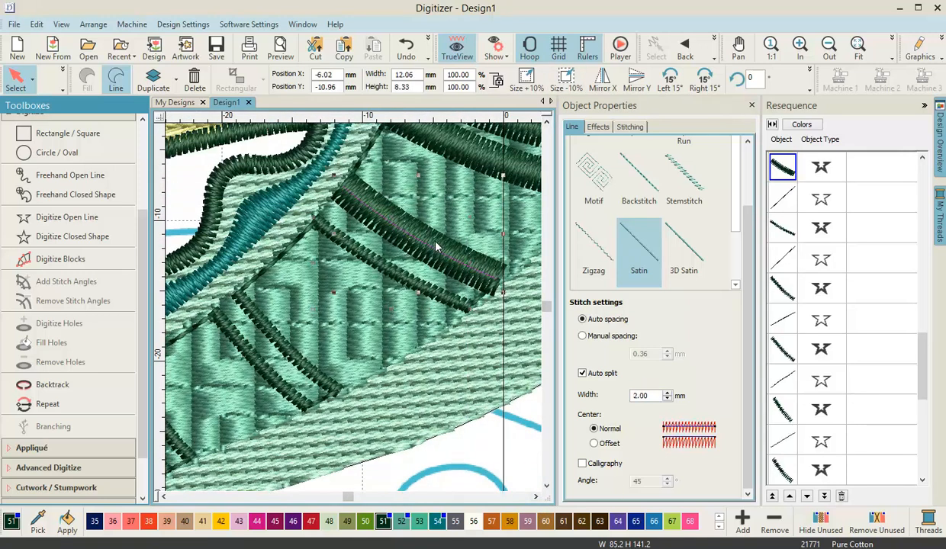
pyautogui.doubleClick(649, 397)
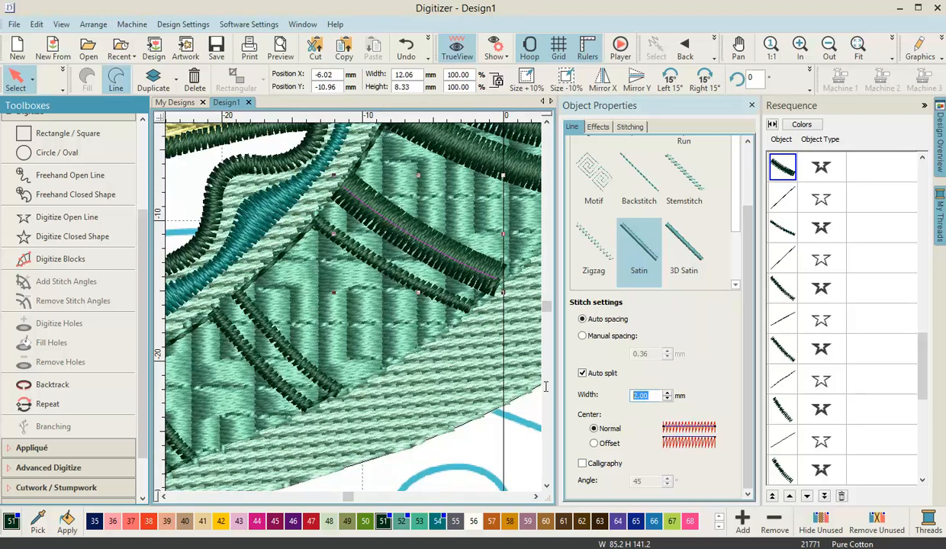
pyautogui.write('.5')
pyautogui.press('Return')
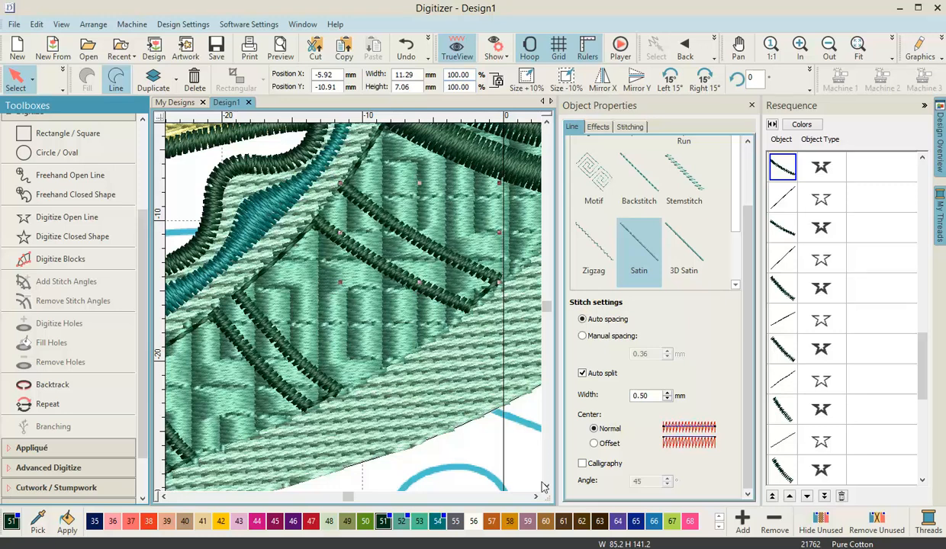
# - Set the satin width of both lines of the seventh band, just below the design's horizontal centre line, to 0.50 mm
pyautogui.scroll(-1, 278, 313)
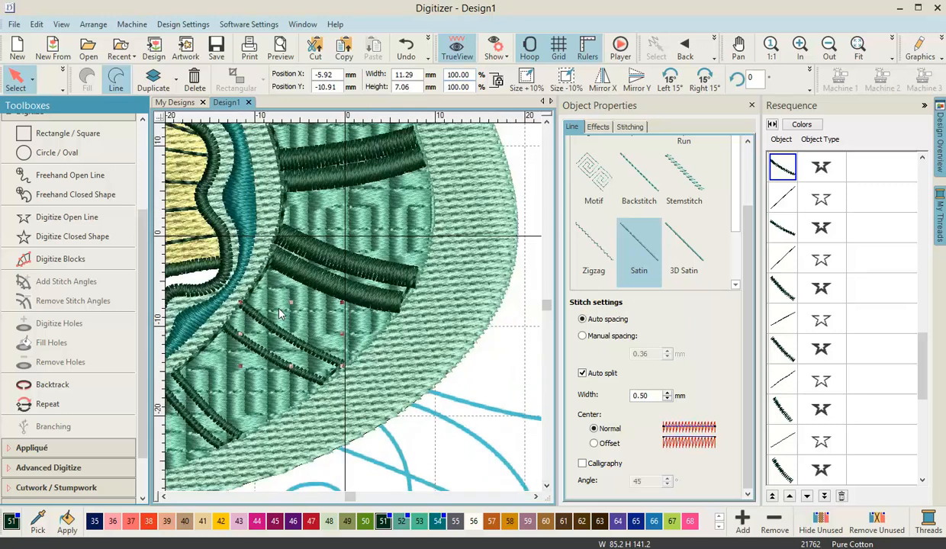
pyautogui.click(311, 277)
pyautogui.doubleClick(648, 394)
pyautogui.write('.')
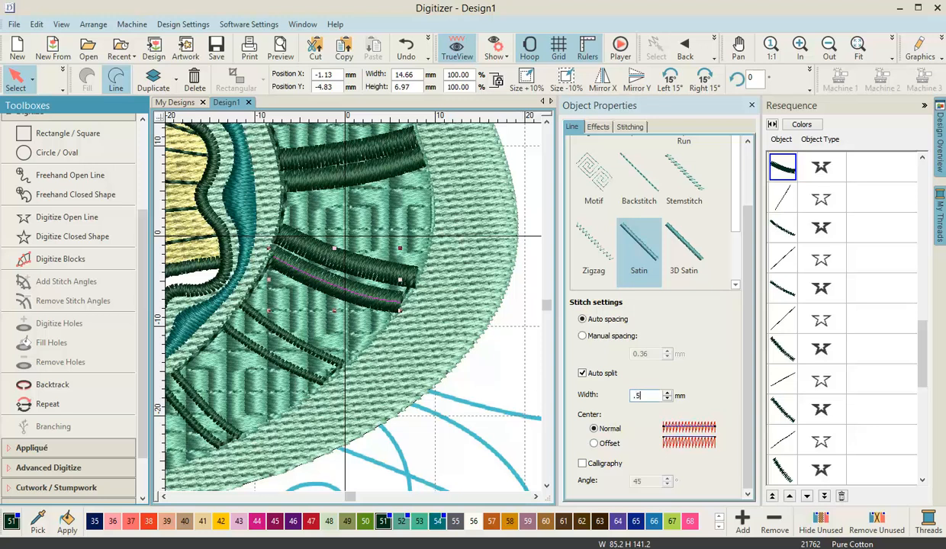
pyautogui.press('Return')
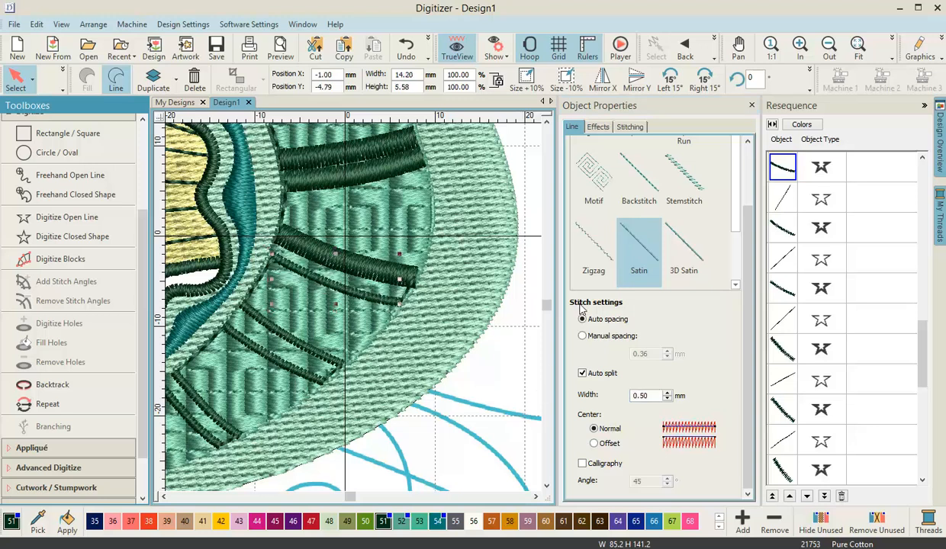
pyautogui.hotkey('ctrl', 'z')
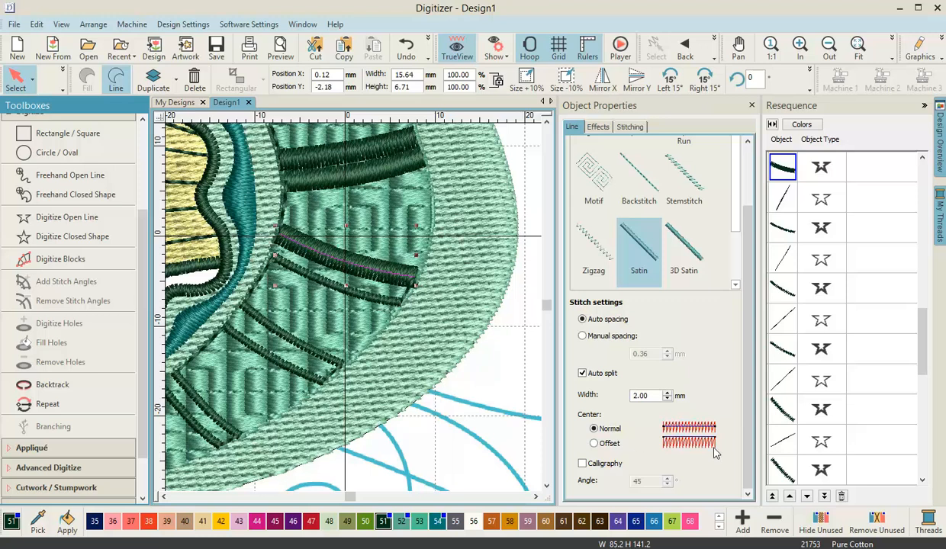
pyautogui.doubleClick(644, 395)
pyautogui.write('.5')
pyautogui.press('Return')
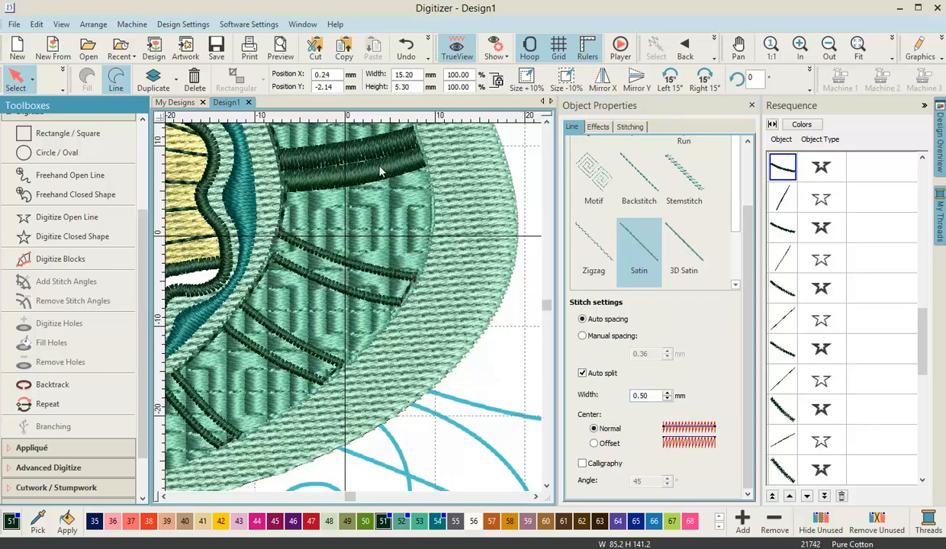
# - Set the satin width of both lines of the eighth band, just above the design's horizontal centre line, to 0.50 mm
pyautogui.hotkey('ctrl', 'z')
pyautogui.doubleClick(656, 395)
pyautogui.write('.5')
pyautogui.press('Return')
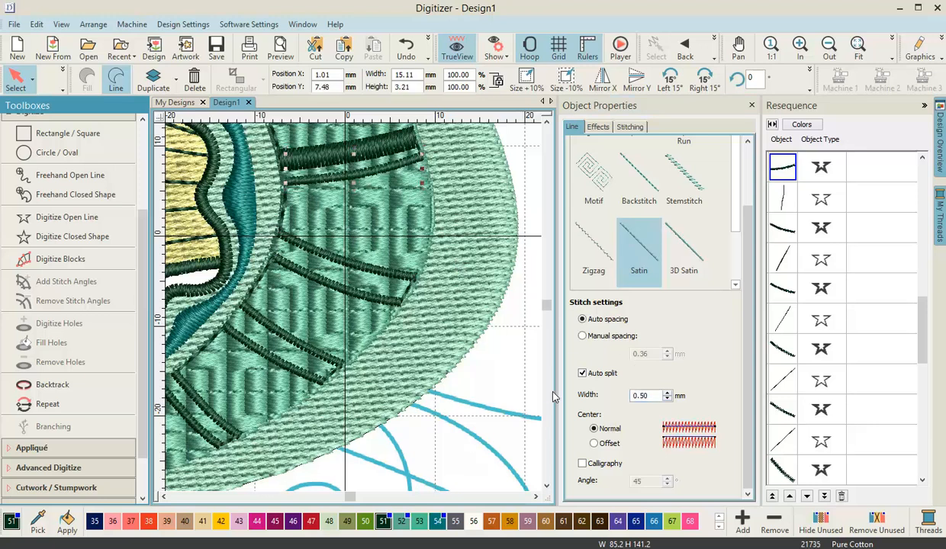
pyautogui.hotkey('ctrl', 'z')
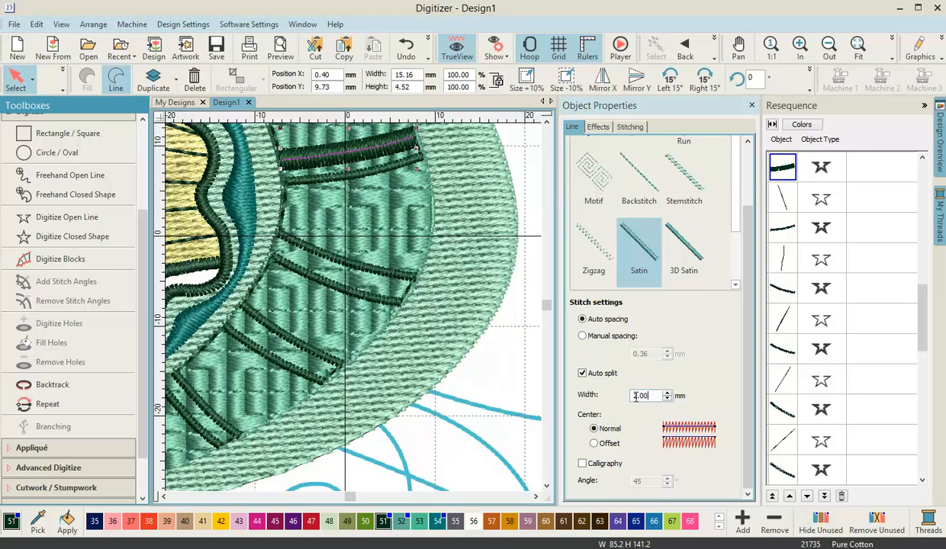
pyautogui.doubleClick(641, 395)
pyautogui.write('.5')
pyautogui.press('Return')
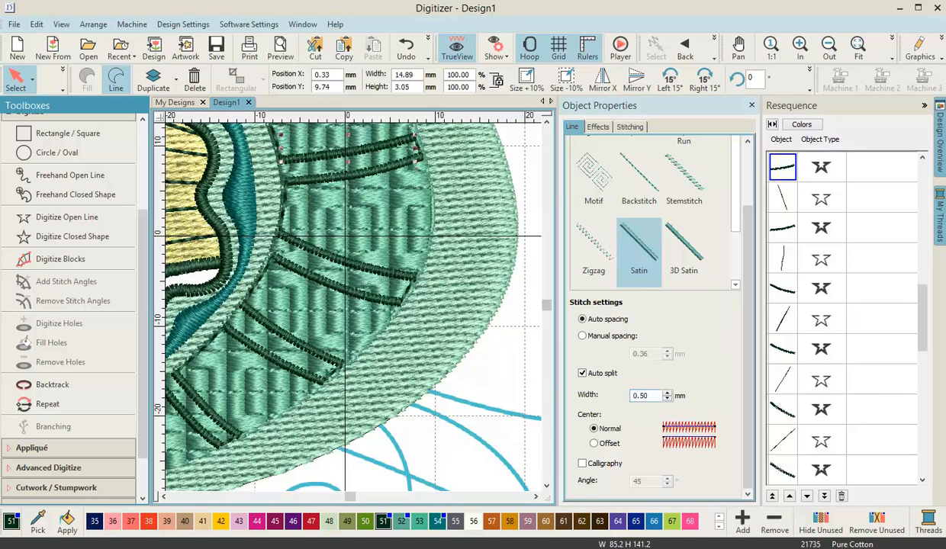
# - Select the upper satin line of the ninth band up from the tail end and move it to the end of the stitching sequence
pyautogui.scroll(7, 547, 122)
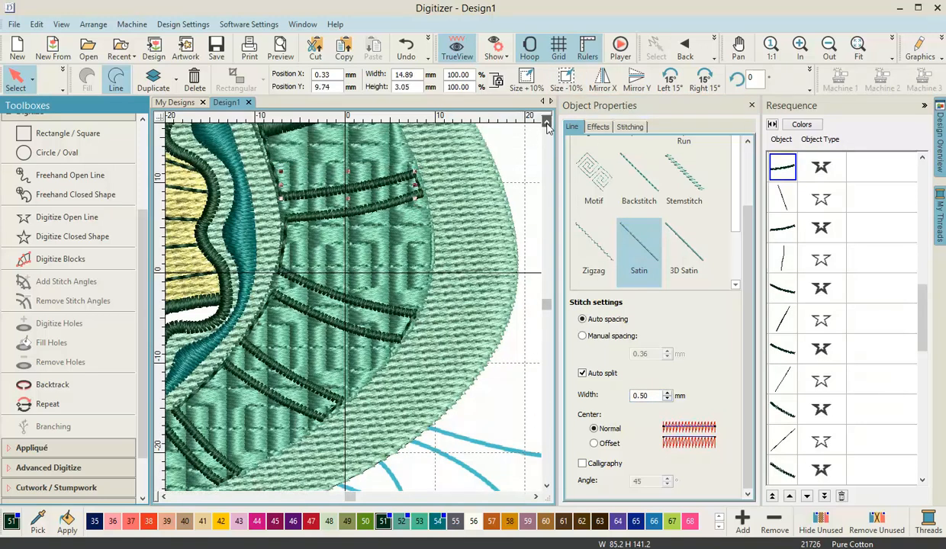
pyautogui.click(330, 322)
pyautogui.moveTo(333, 327); pyautogui.dragTo(348, 365)
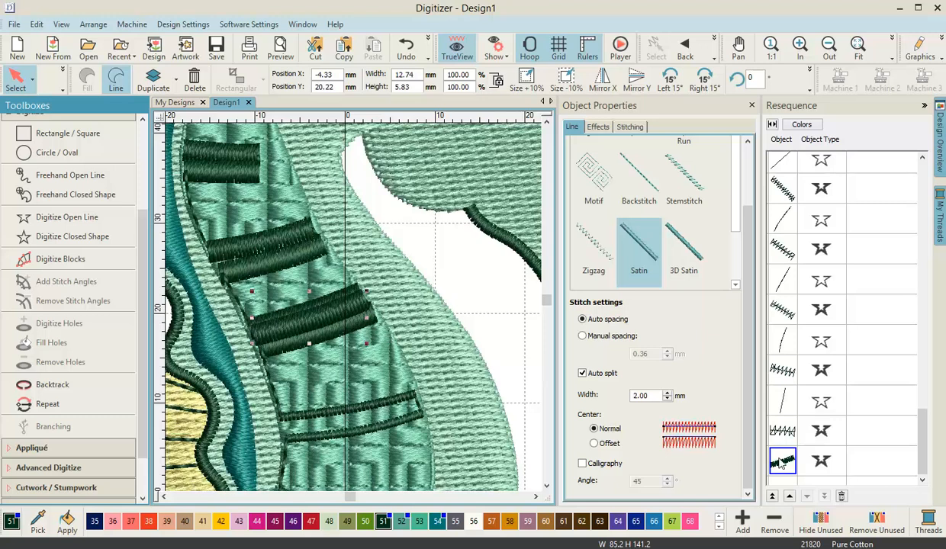
# - Undo the last change and set both satin lines of the third stripe pair down the belly to 0.50 mm wide
pyautogui.click(416, 50)
pyautogui.click(313, 340)
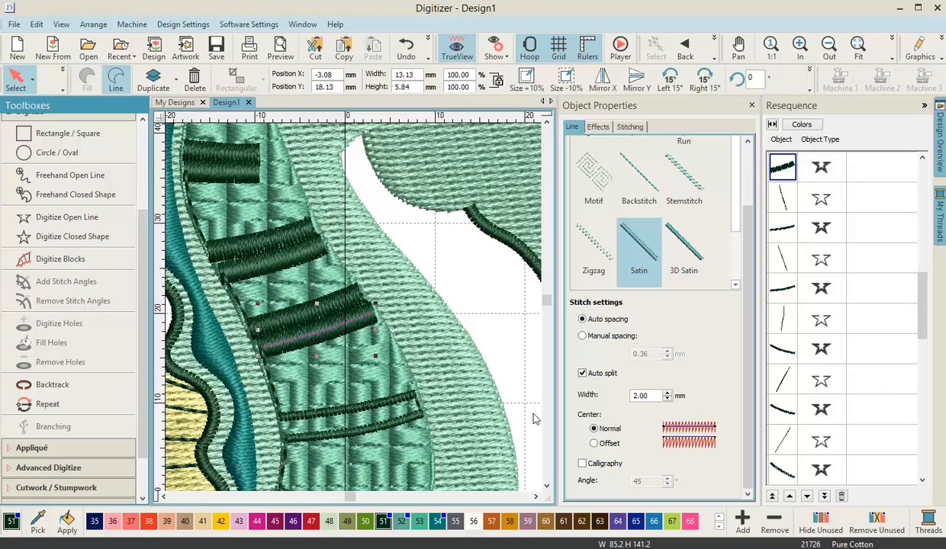
pyautogui.moveTo(650, 396); pyautogui.dragTo(561, 401)
pyautogui.write('.5')
pyautogui.press('Return')
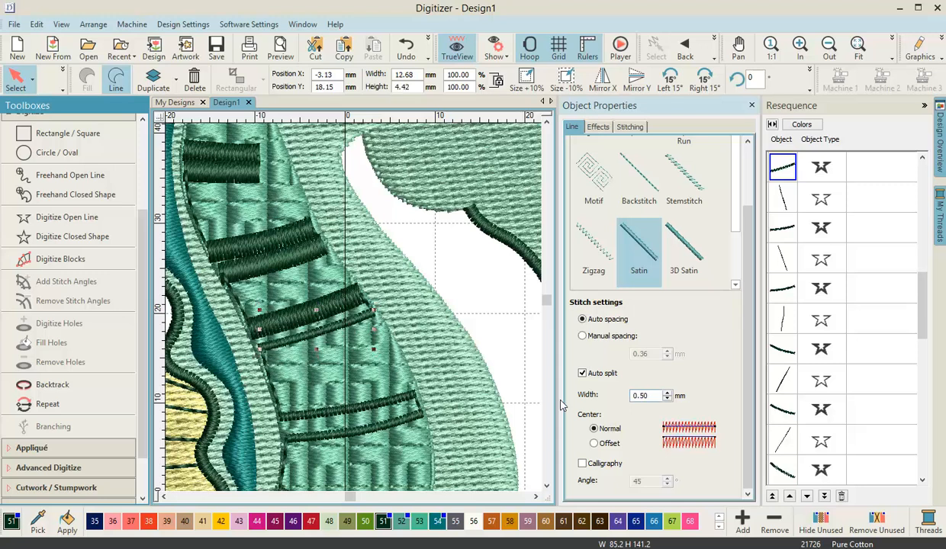
pyautogui.hotkey('ctrl', 'z')
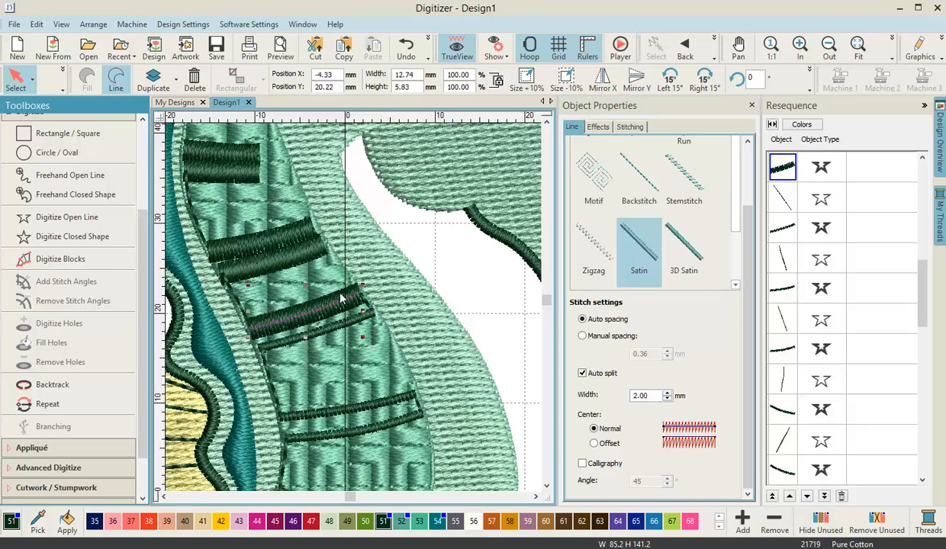
pyautogui.moveTo(650, 395); pyautogui.dragTo(555, 369)
pyautogui.press('Return')
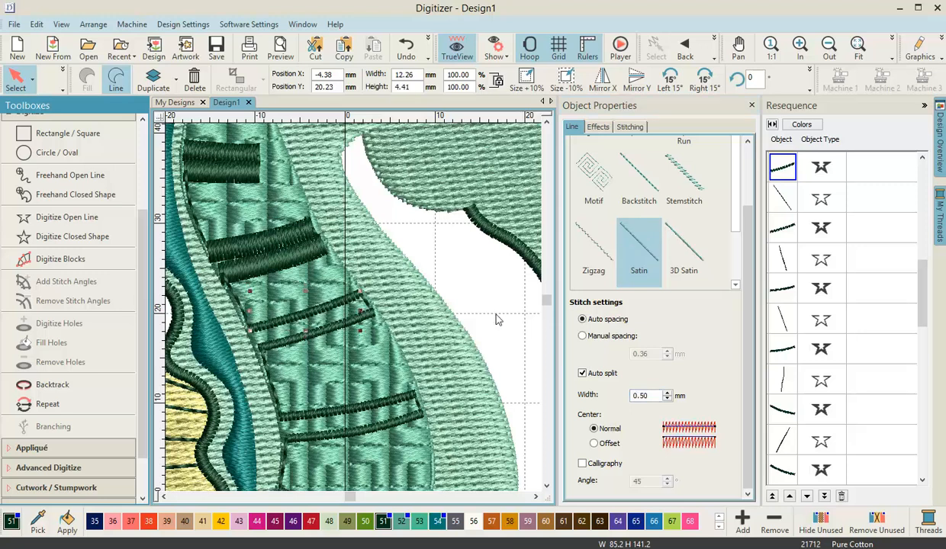
# - Set the satin width of both lines in the second stripe pair from the top of the belly to 0.50 mm
pyautogui.click(293, 263)
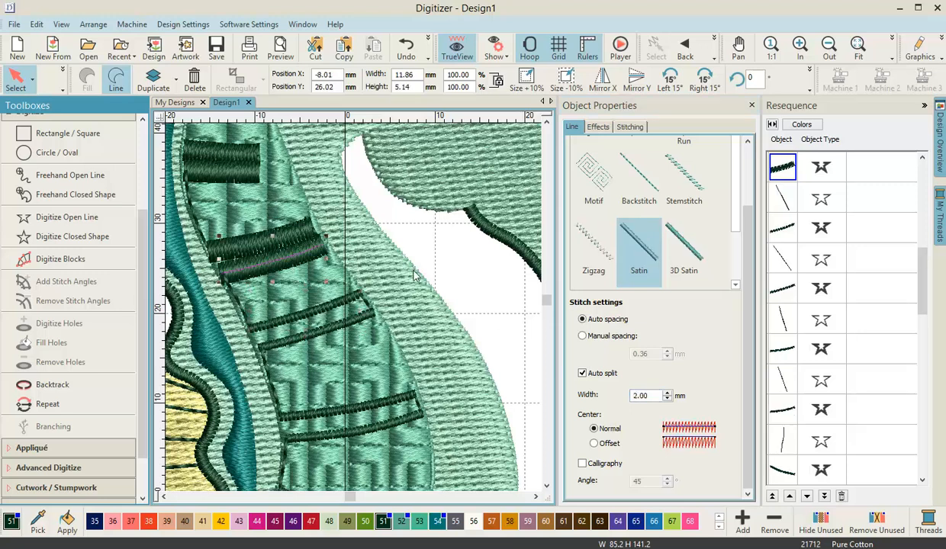
pyautogui.moveTo(655, 393); pyautogui.dragTo(606, 390)
pyautogui.write('.5')
pyautogui.press('Return')
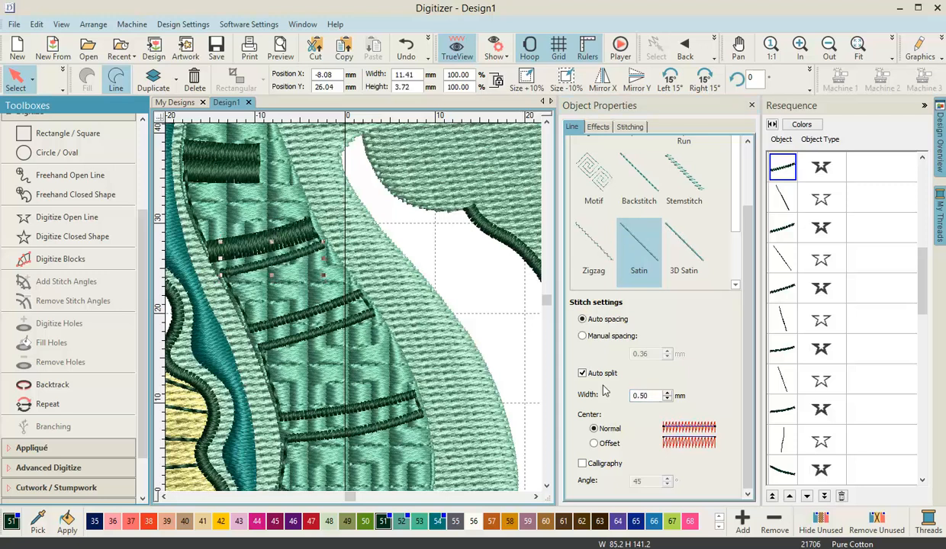
pyautogui.hotkey('ctrl', 'z')
pyautogui.doubleClick(651, 397)
pyautogui.write('.')
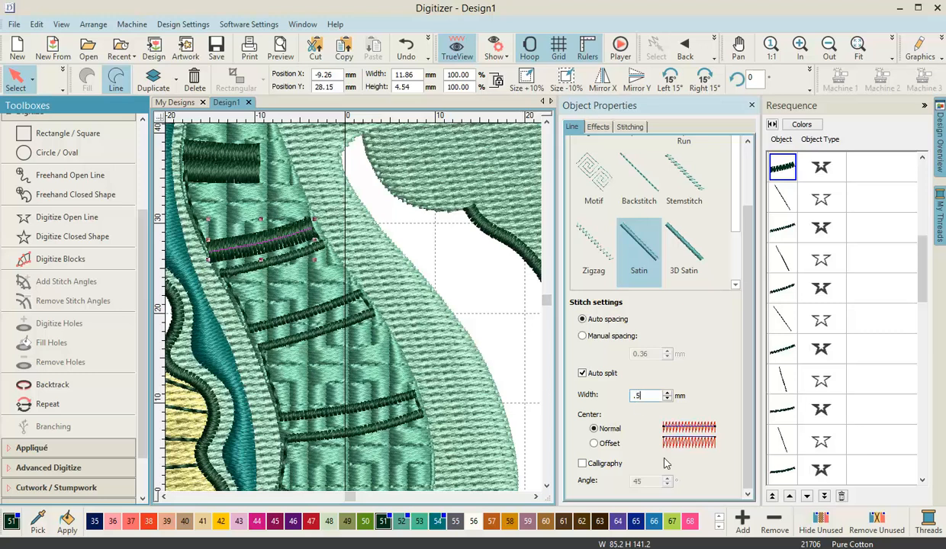
pyautogui.press('Return')
# - Set the lower and upper satin lines of the topmost belly stripe pair to a width of 0.50 mm
pyautogui.click(236, 179)
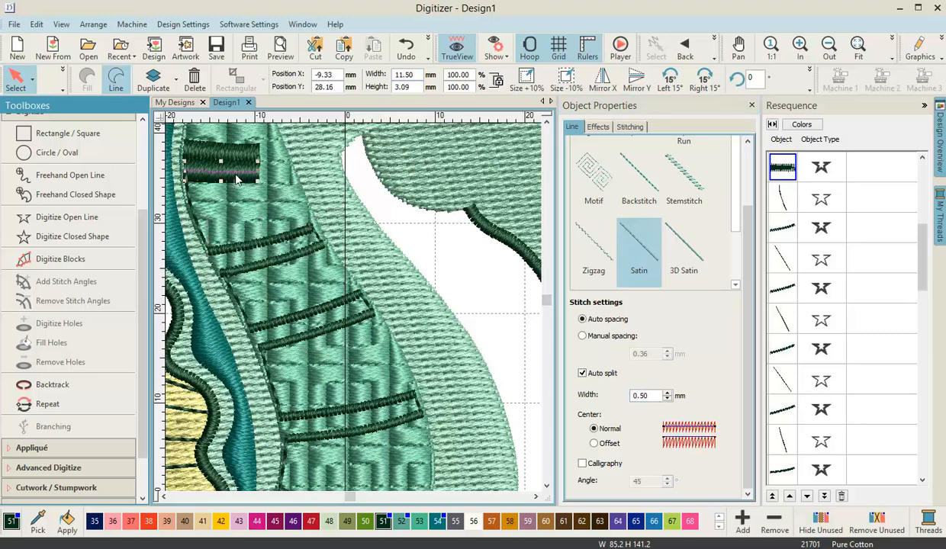
pyautogui.click(236, 178)
pyautogui.doubleClick(654, 394)
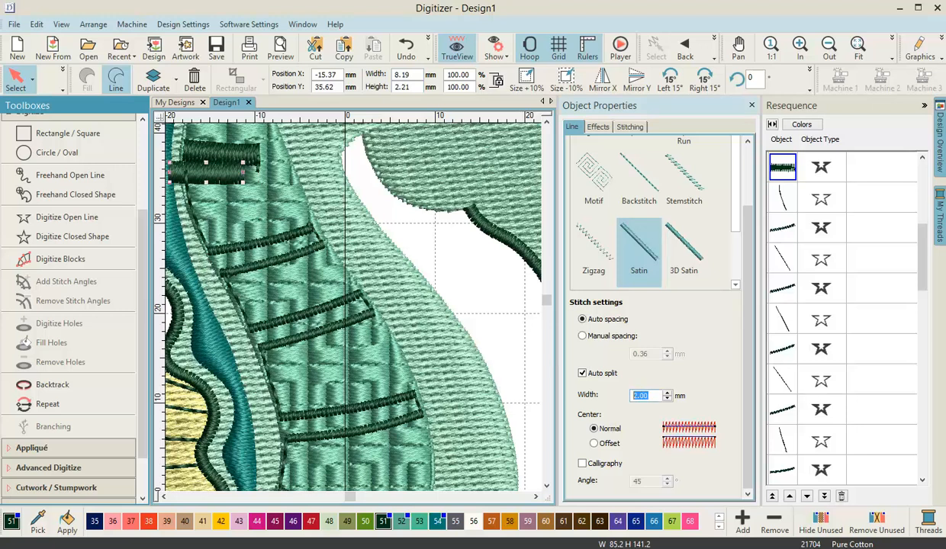
pyautogui.write('.5')
pyautogui.press('Return')
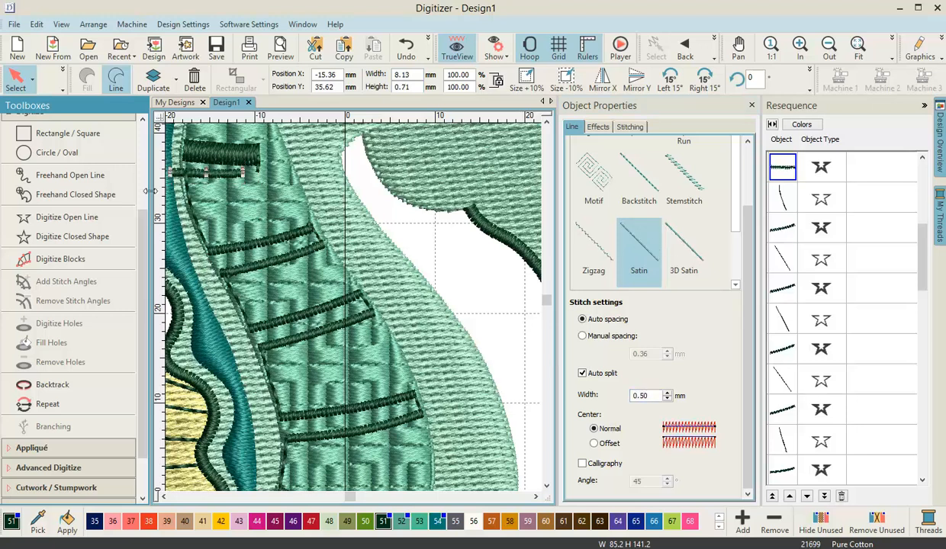
pyautogui.click(239, 161)
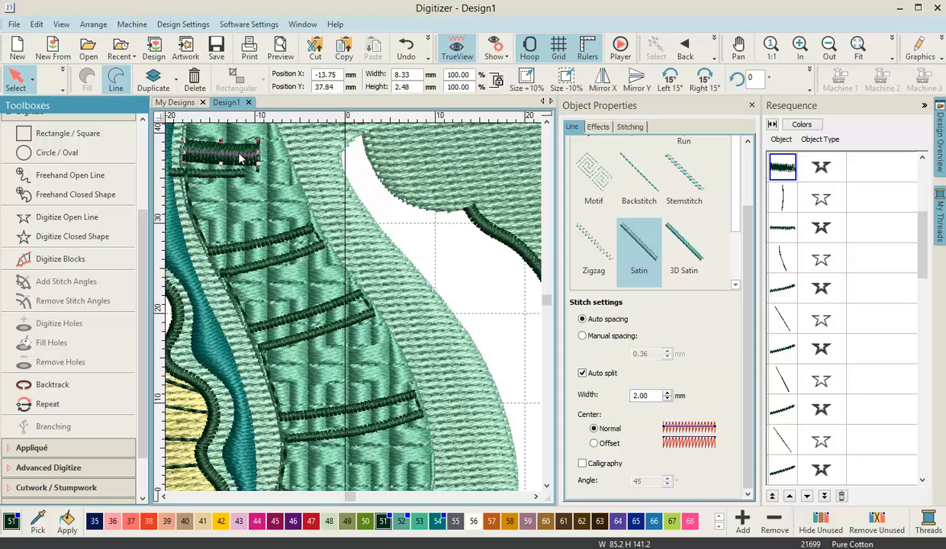
pyautogui.click(661, 396)
pyautogui.press('Return')
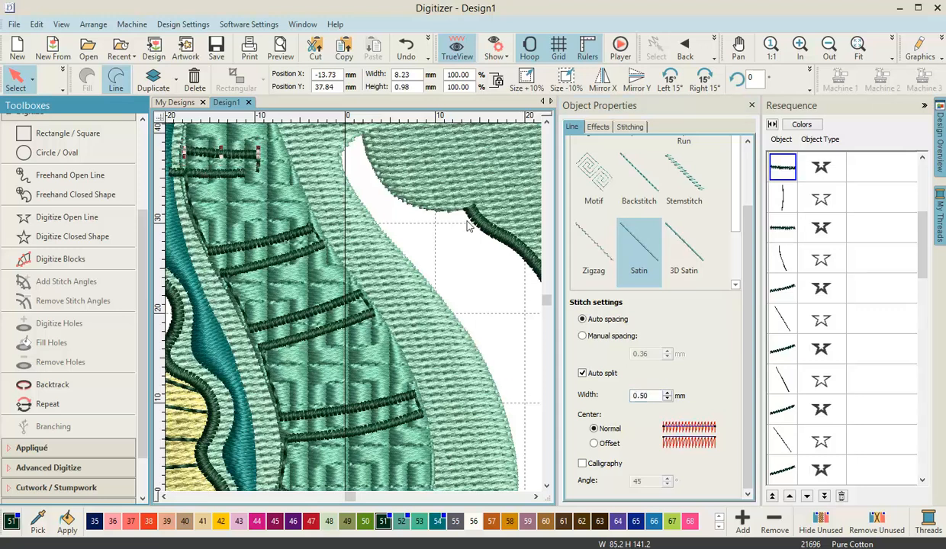
# - Move the lower line of the topmost stripe pair back under the upper line, at about X -13.53, Y 35.49 mm
pyautogui.scroll(-2, 387, 210)
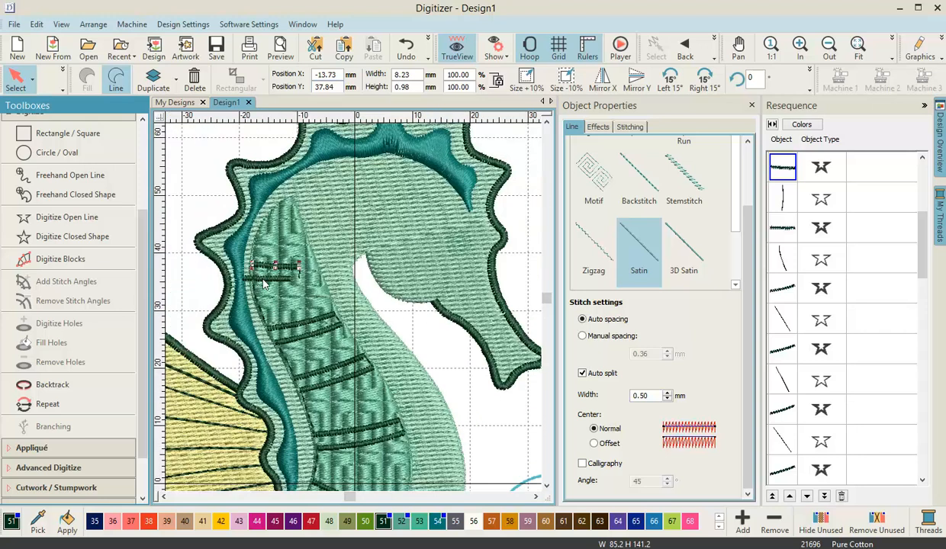
pyautogui.scroll(4, 255, 272)
pyautogui.click(350, 310)
pyautogui.moveTo(353, 310); pyautogui.dragTo(375, 315)
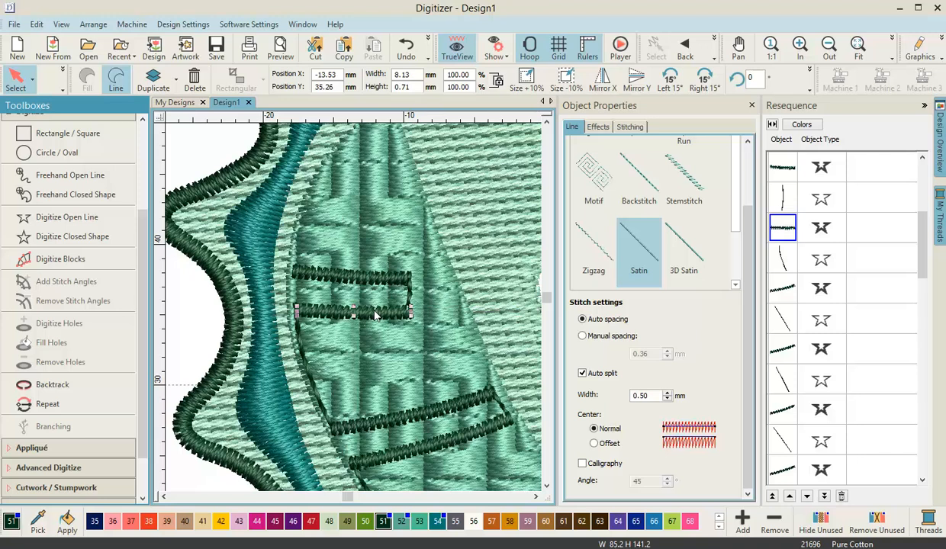
pyautogui.click(369, 328)
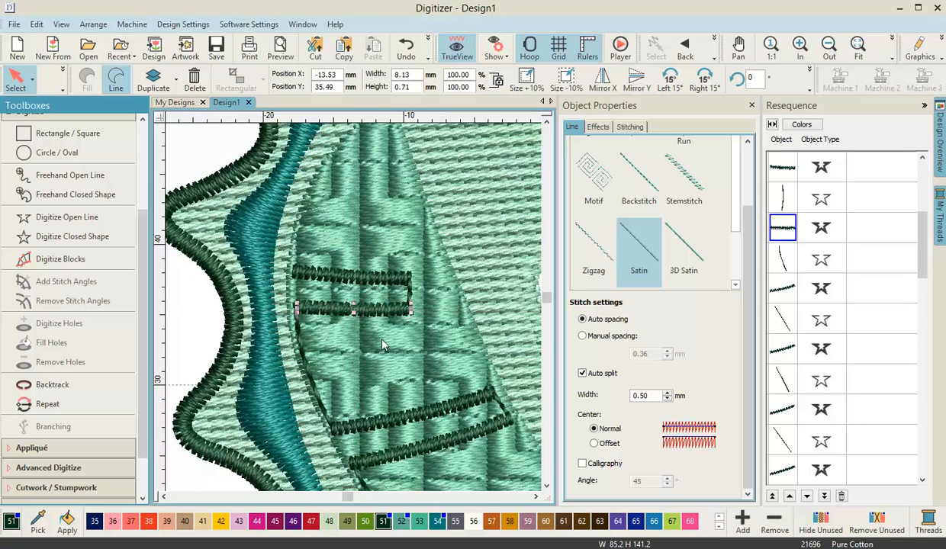
pyautogui.scroll(-1, 370, 329)
pyautogui.scroll(-3, 357, 318)
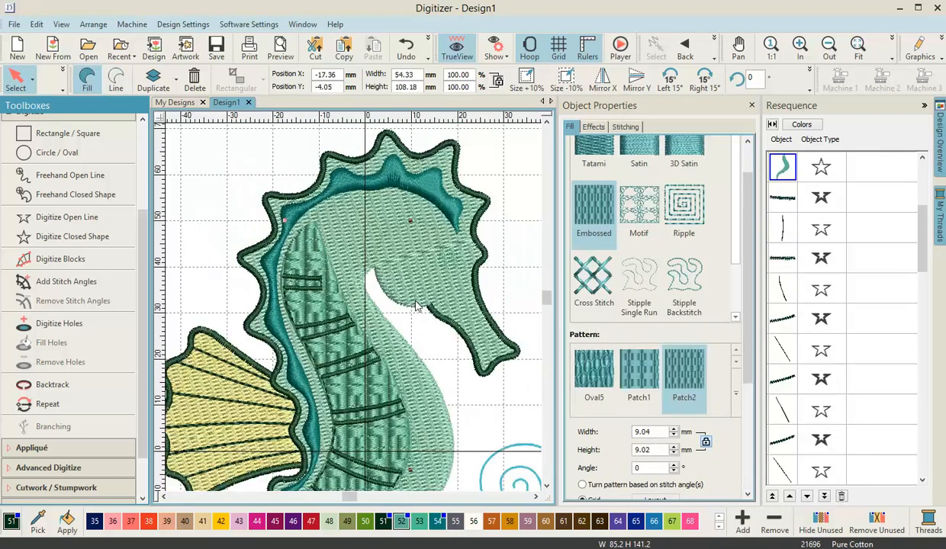
# - Hide the design's stitches to expose the seahorse artwork underneath, and bring the whole body back into view
pyautogui.click(487, 368)
pyautogui.scroll(-2, 355, 314)
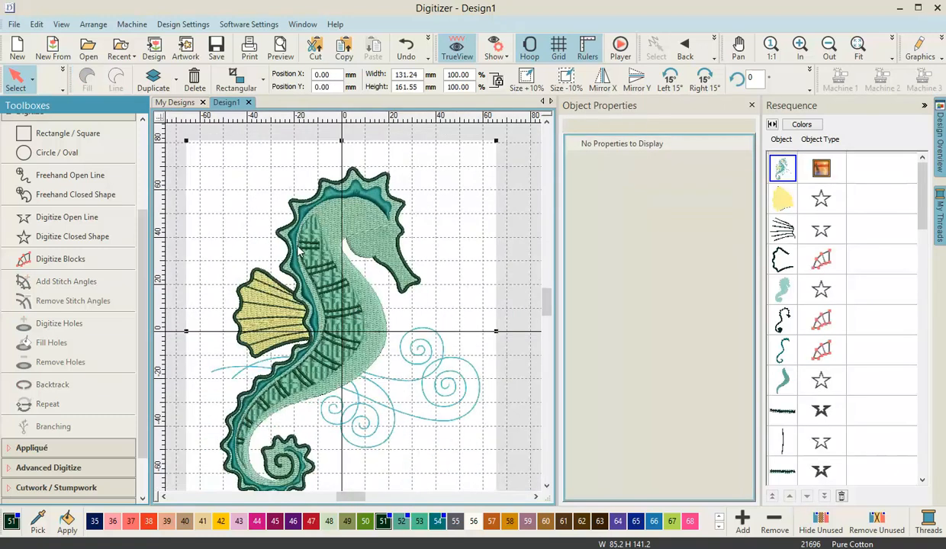
pyautogui.scroll(2, 328, 345)
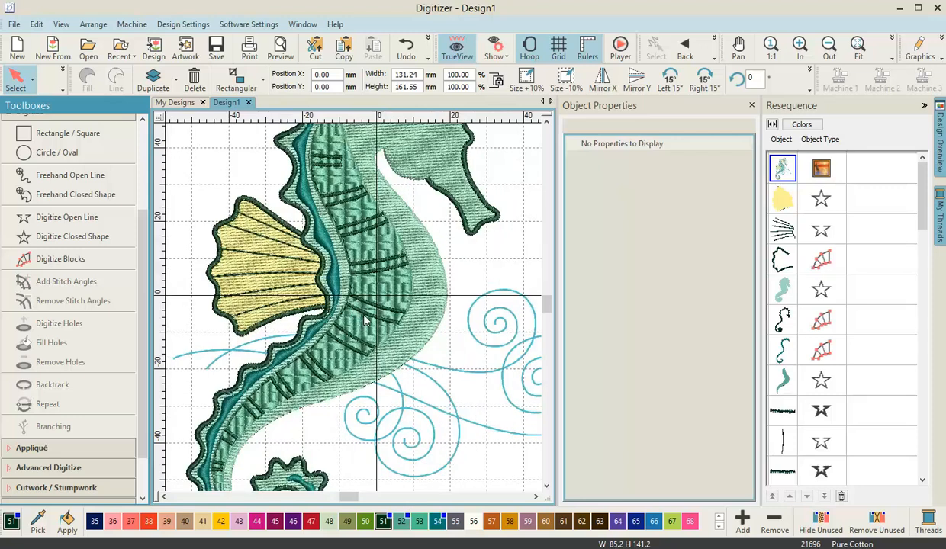
pyautogui.scroll(-1, 361, 298)
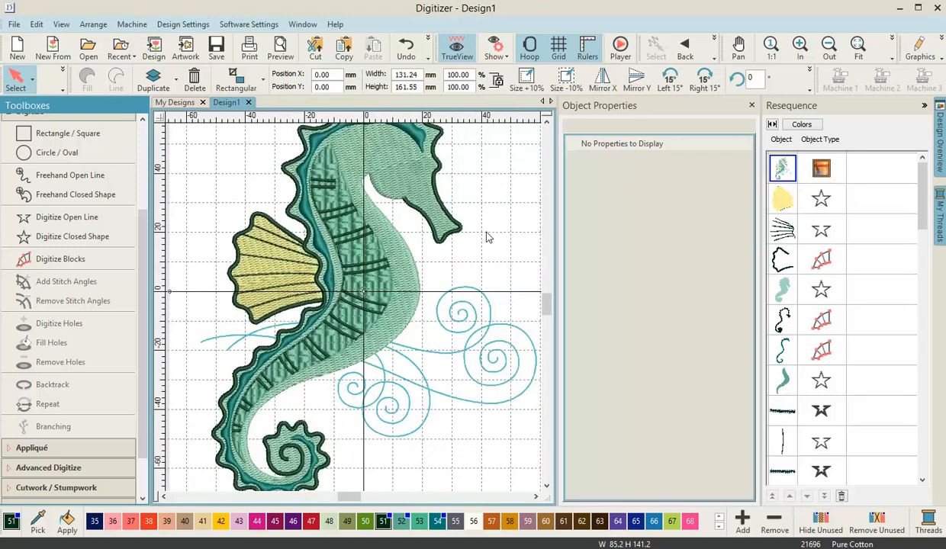
pyautogui.scroll(-1, 345, 301)
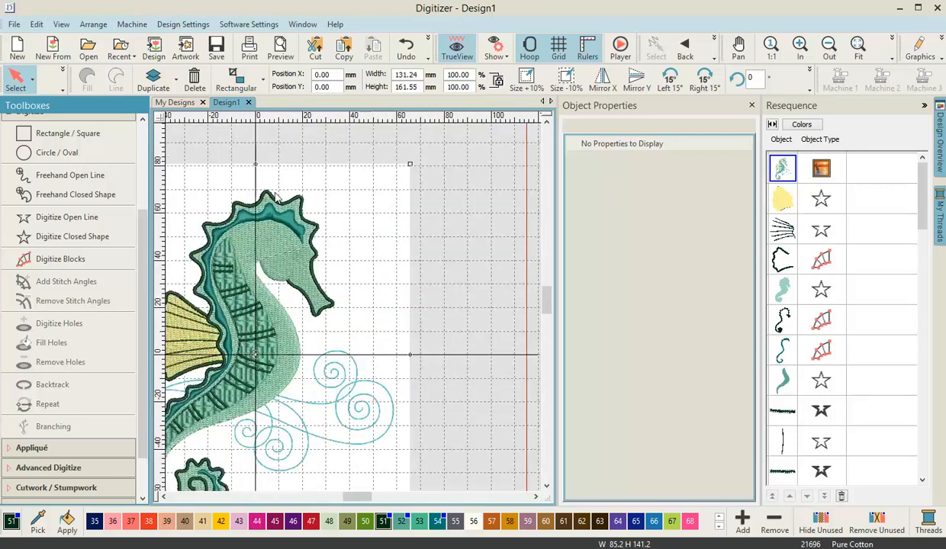
pyautogui.click(495, 52)
pyautogui.click(510, 70)
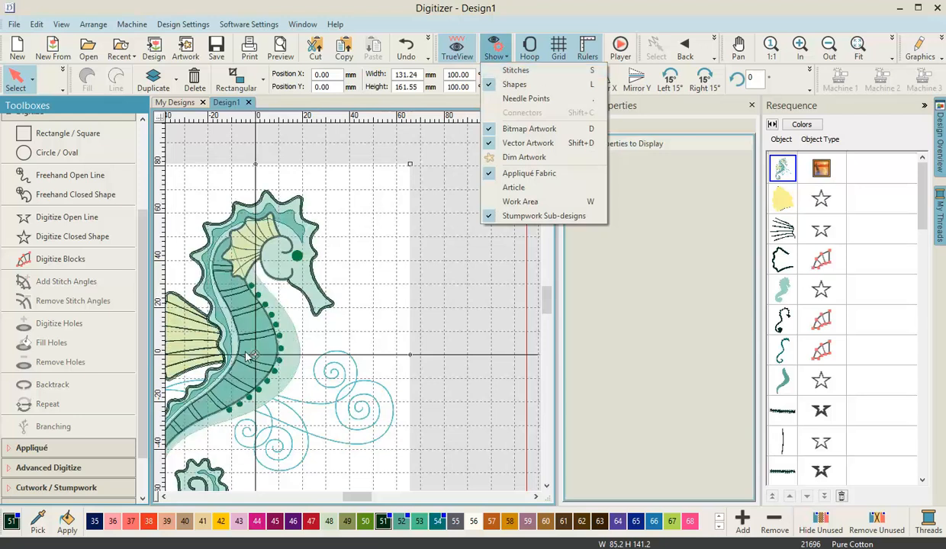
pyautogui.click(170, 497)
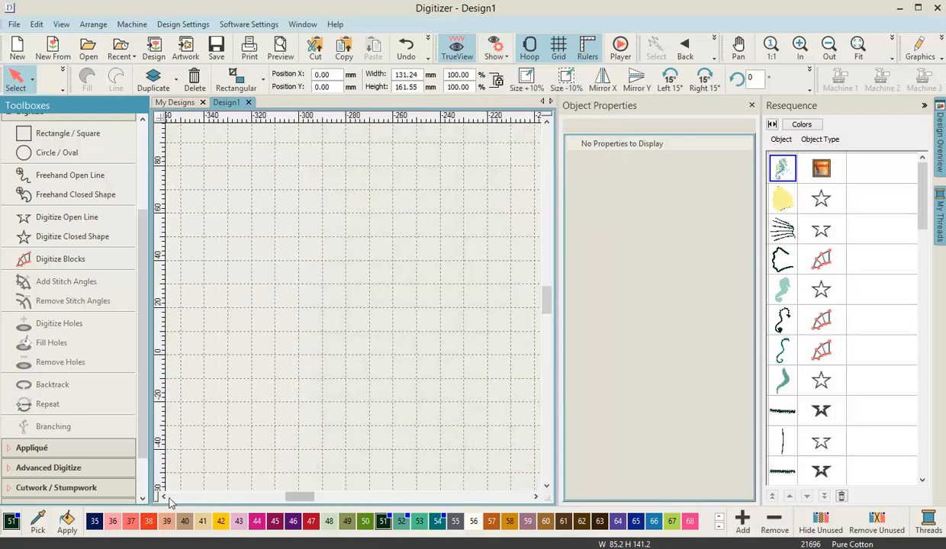
pyautogui.moveTo(299, 500); pyautogui.dragTo(351, 501)
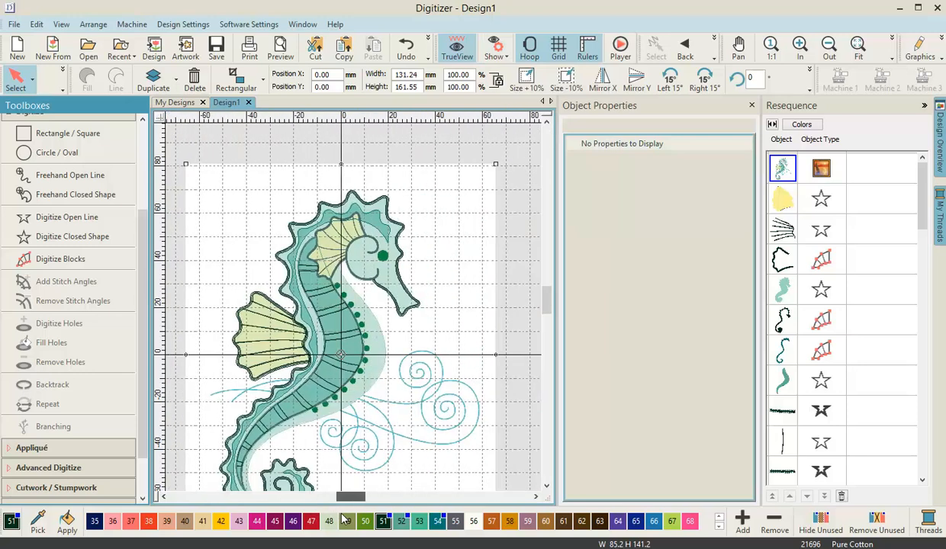
# - Start a Digitize Blocks object for the belly panel's outline, using a fill with the Satin stitch type
pyautogui.scroll(3, 353, 321)
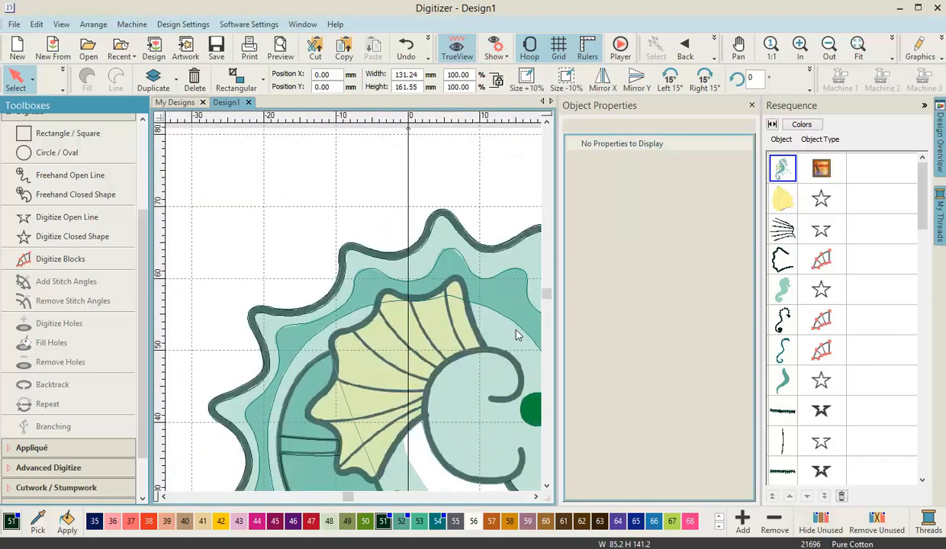
pyautogui.moveTo(545, 290); pyautogui.dragTo(545, 297)
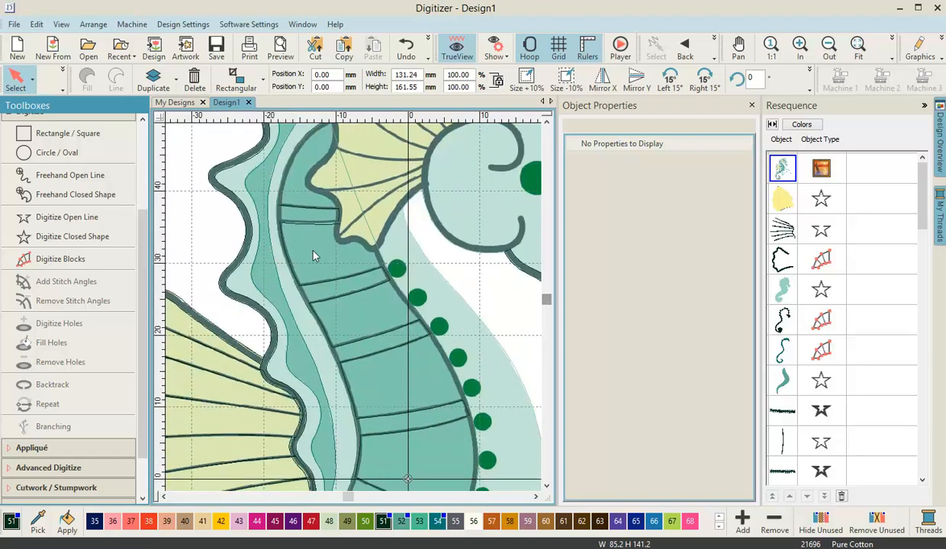
pyautogui.scroll(-3, 376, 452)
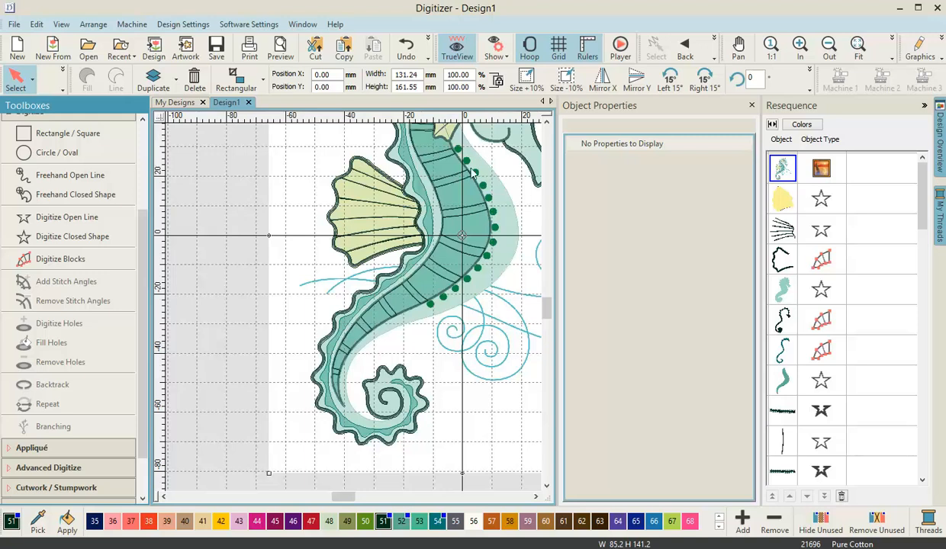
pyautogui.moveTo(922, 200); pyautogui.dragTo(860, 470)
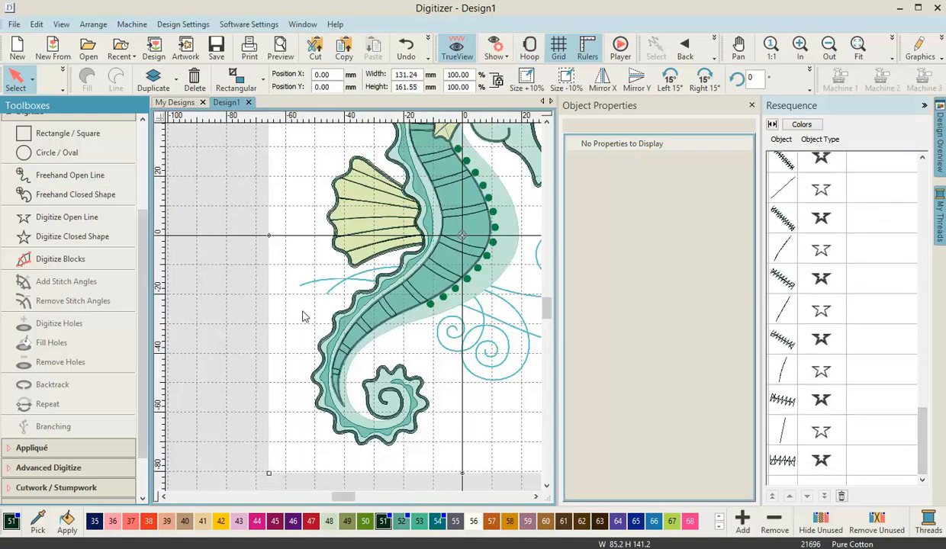
pyautogui.click(57, 260)
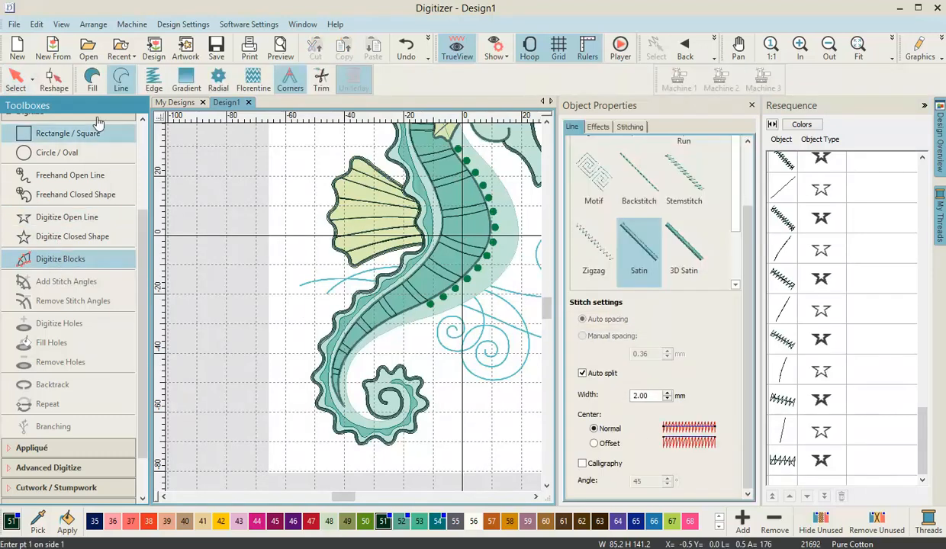
pyautogui.click(93, 80)
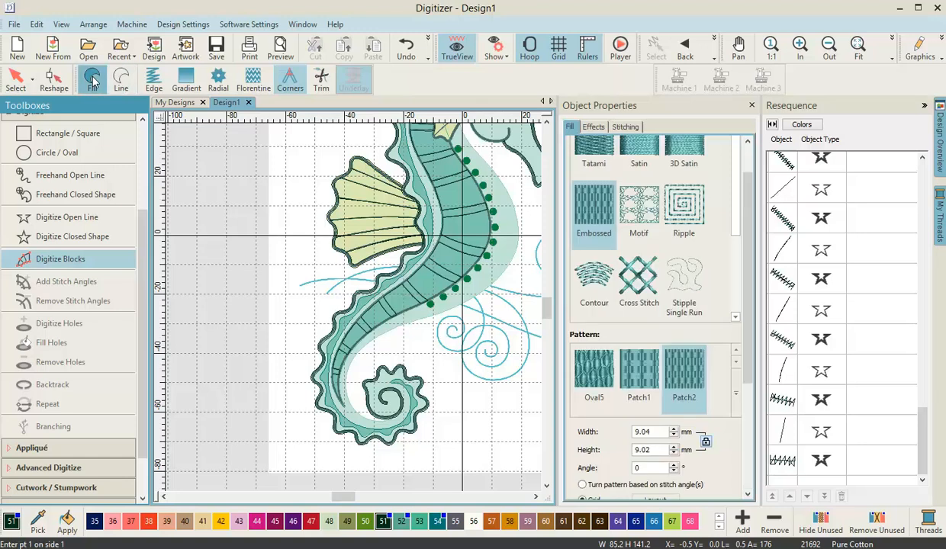
pyautogui.click(646, 156)
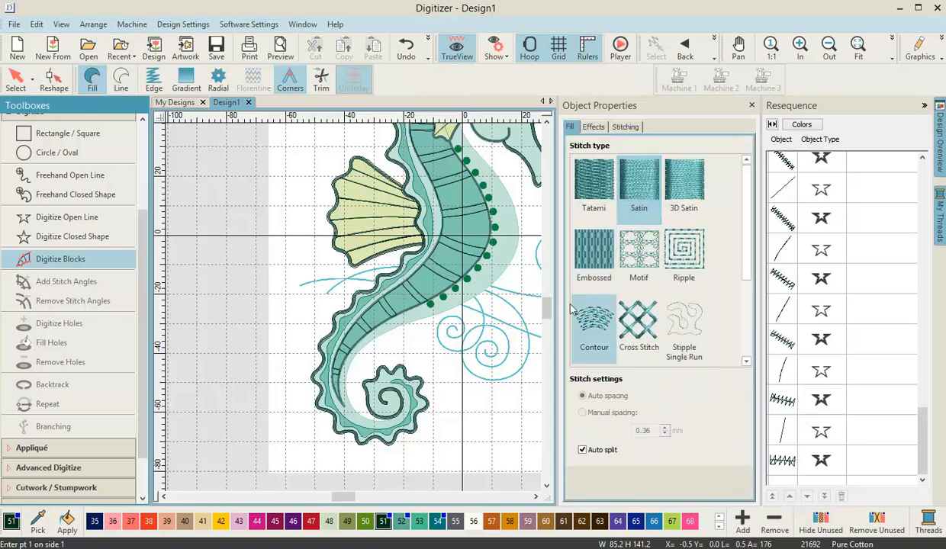
# - Begin the satin block at the belly outline's top end beside the head fin, placing paired points down to about Y 48 mm
pyautogui.moveTo(550, 309); pyautogui.dragTo(551, 301)
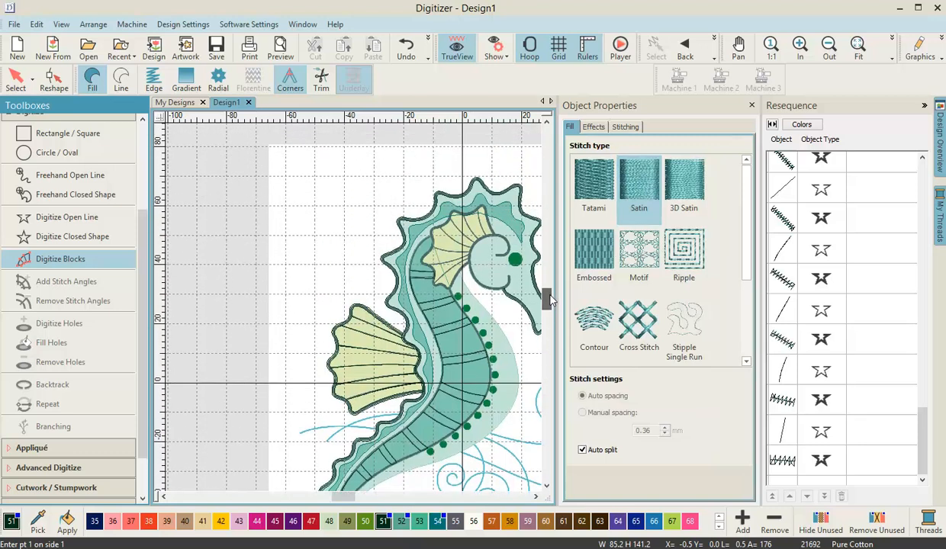
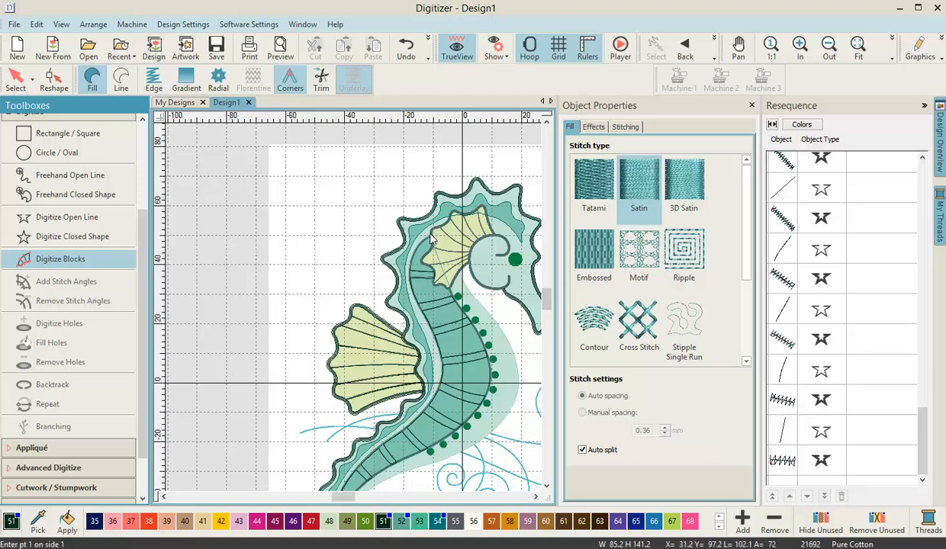
pyautogui.scroll(10, 432, 239)
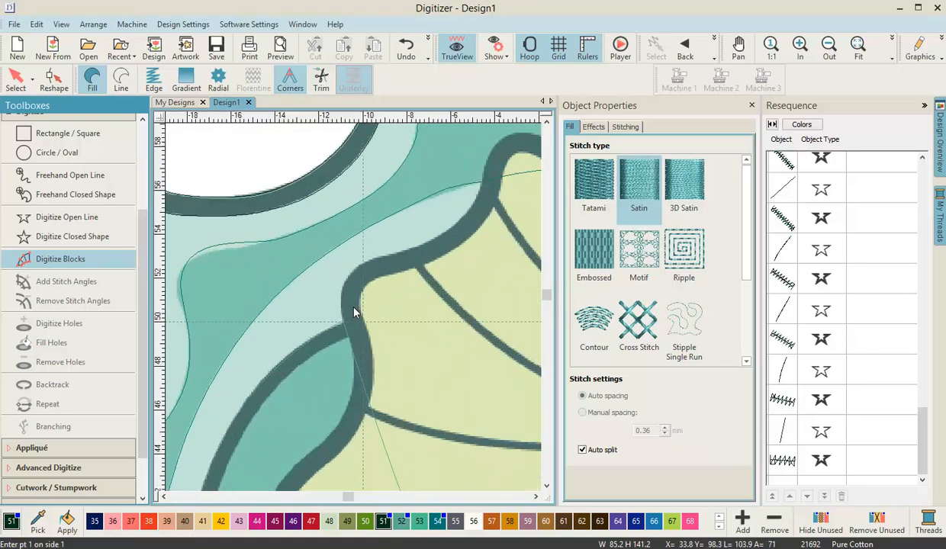
pyautogui.scroll(2, 354, 313)
pyautogui.scroll(2, 336, 329)
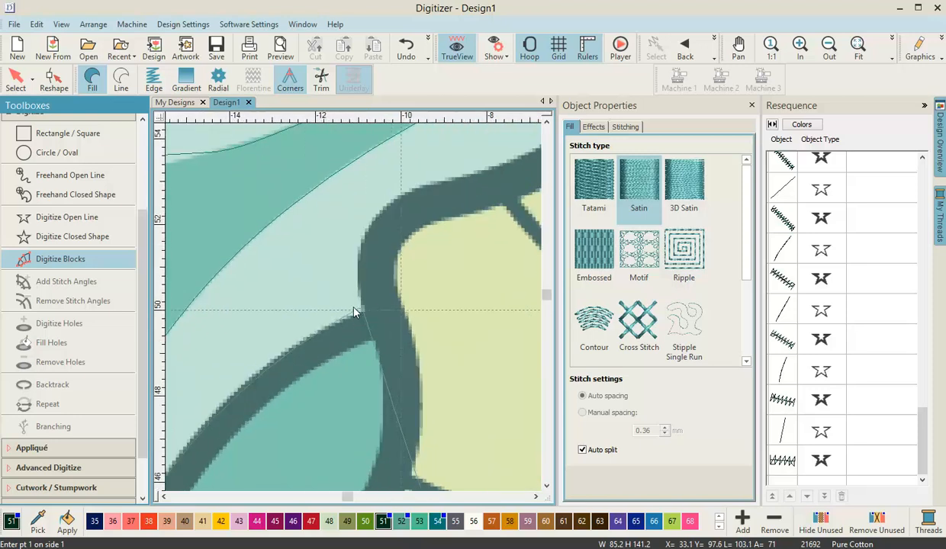
pyautogui.click(364, 310)
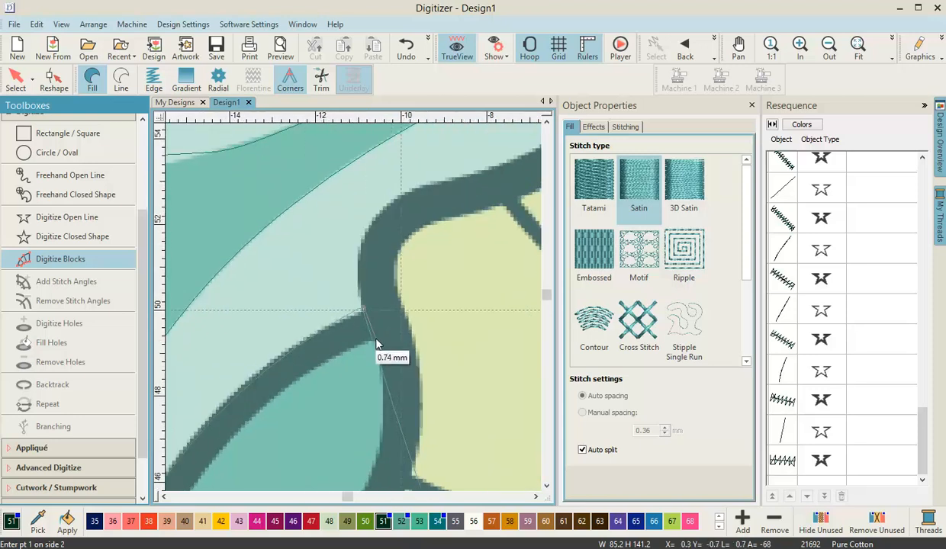
pyautogui.click(304, 340)
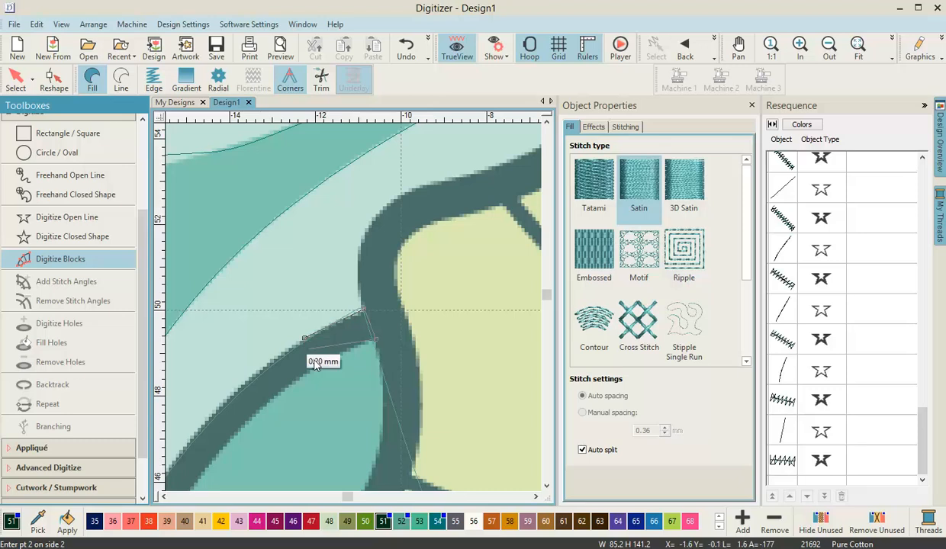
pyautogui.click(316, 367)
pyautogui.click(229, 399)
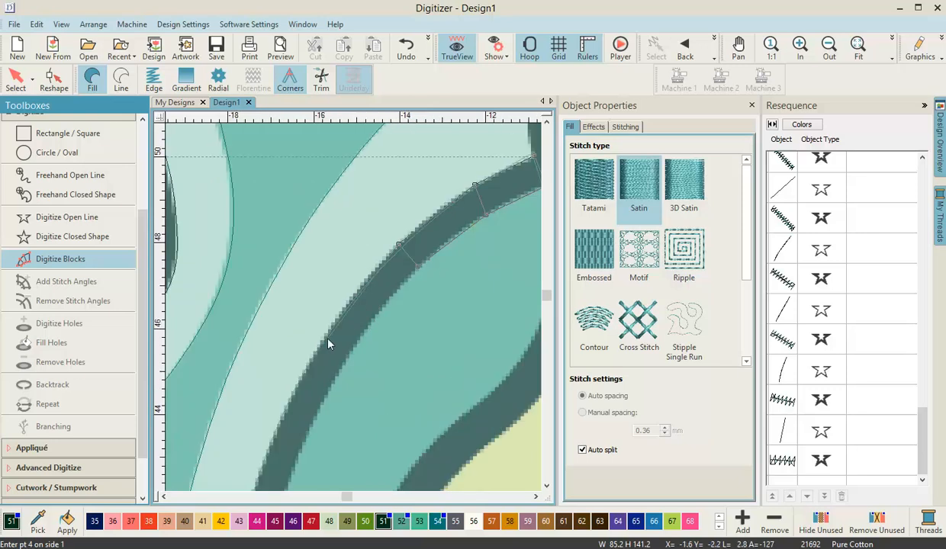
# - Continue the satin block along the belly's left outline, matching its drawn thickness, down to the lower line of the topmost stripe pair
pyautogui.click(321, 339)
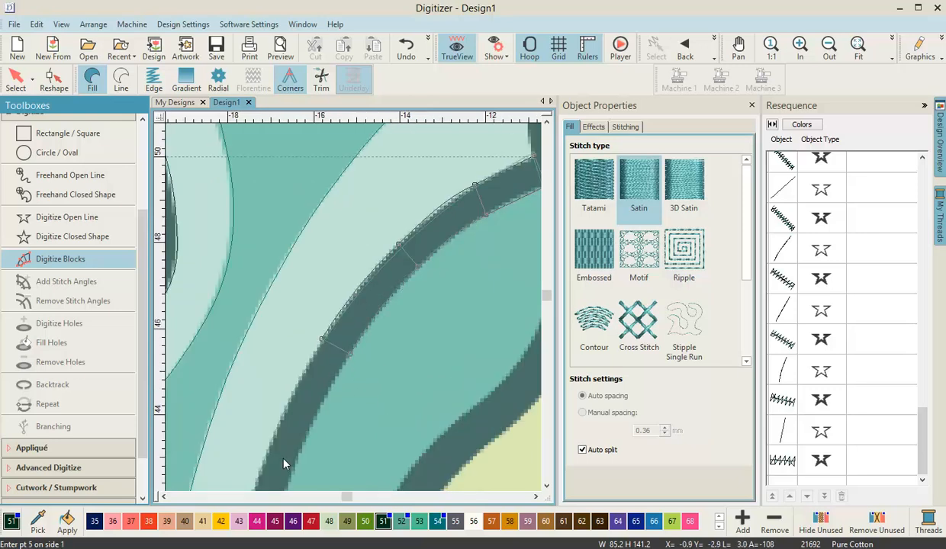
pyautogui.click(272, 440)
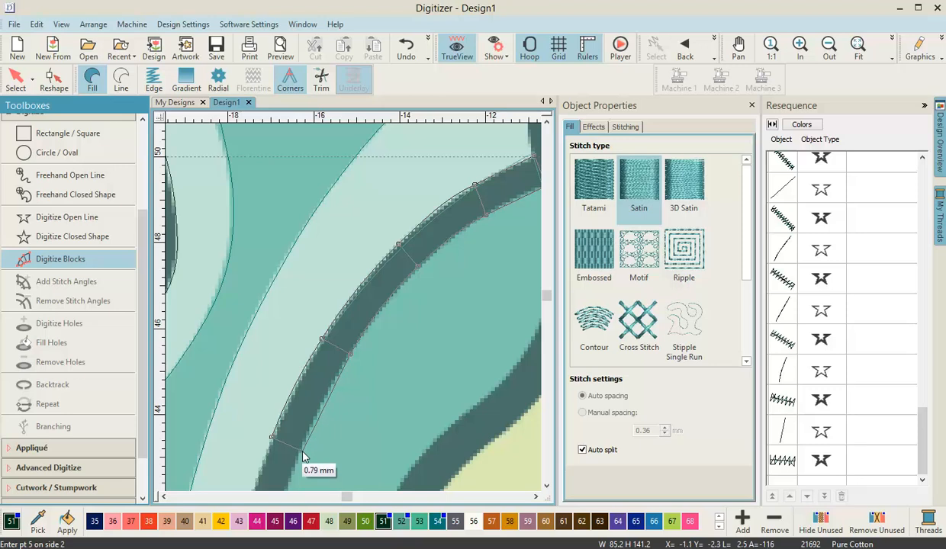
pyautogui.click(329, 390)
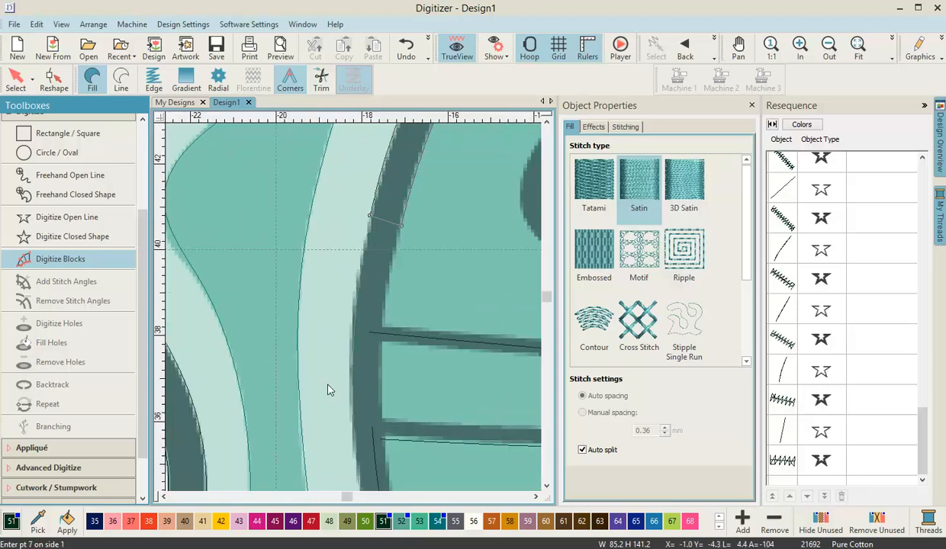
pyautogui.click(351, 345)
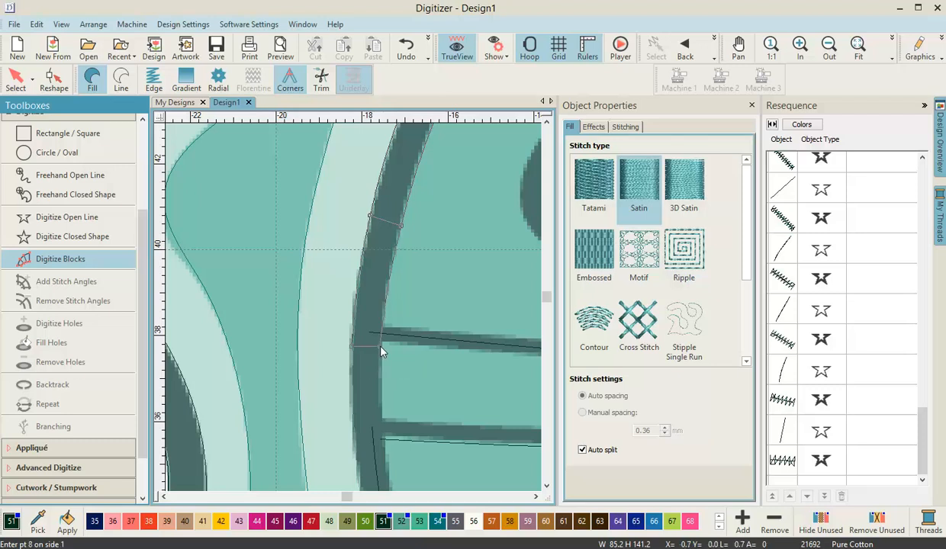
pyautogui.click(351, 423)
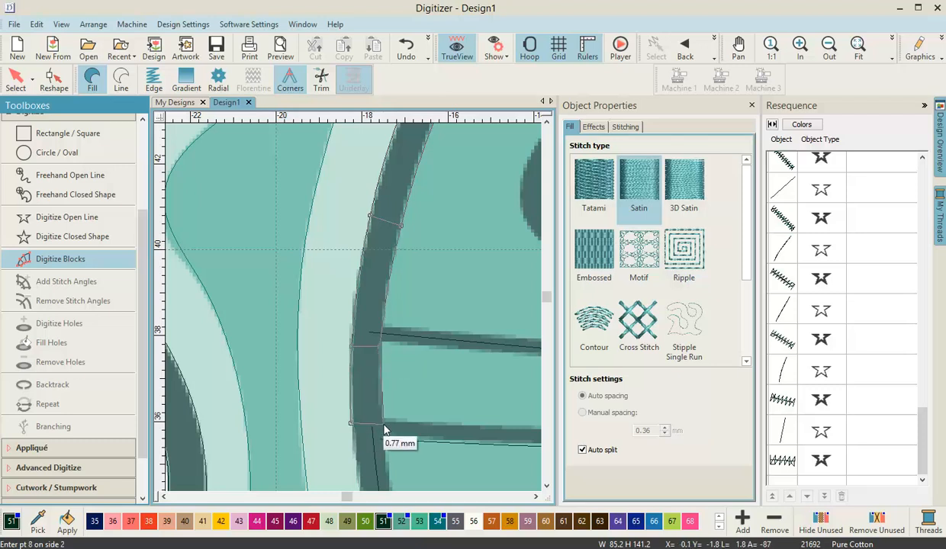
pyautogui.click(382, 424)
# - Extend the satin block down the left outline from the topmost stripe pair to about Y 29 mm, just above the second pair
pyautogui.click(360, 432)
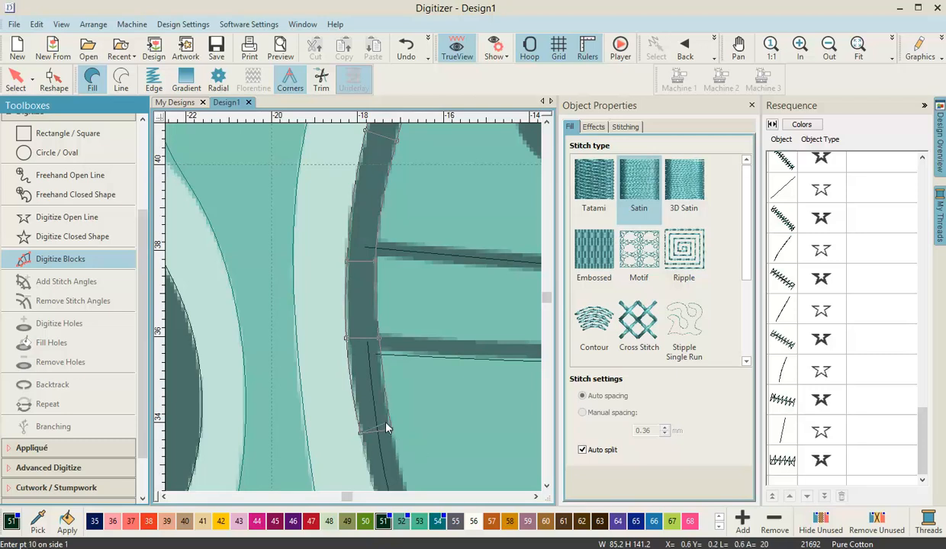
pyautogui.click(390, 430)
pyautogui.click(369, 447)
pyautogui.click(400, 442)
pyautogui.click(370, 450)
pyautogui.click(408, 456)
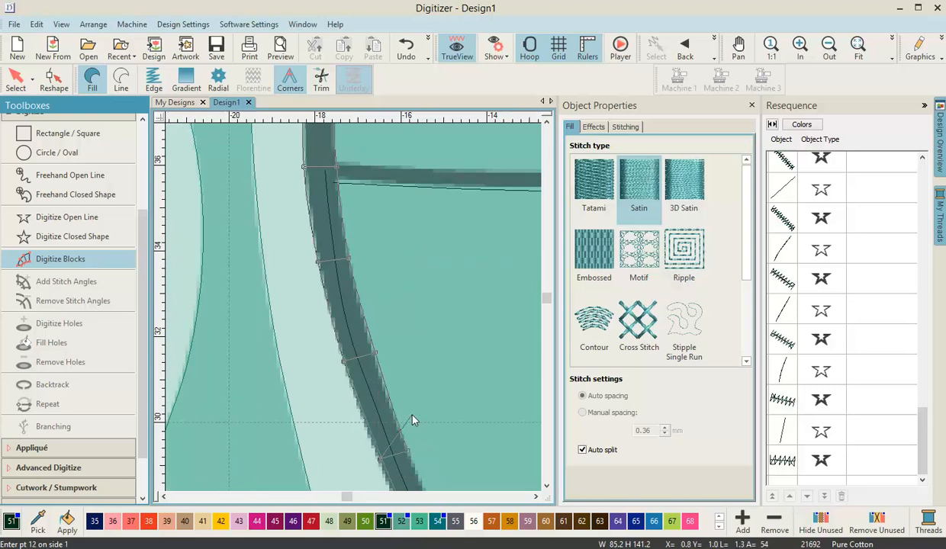
# - Carry the satin block's point pairs down the left outline past both lines of the second stripe pair
pyautogui.click(379, 419)
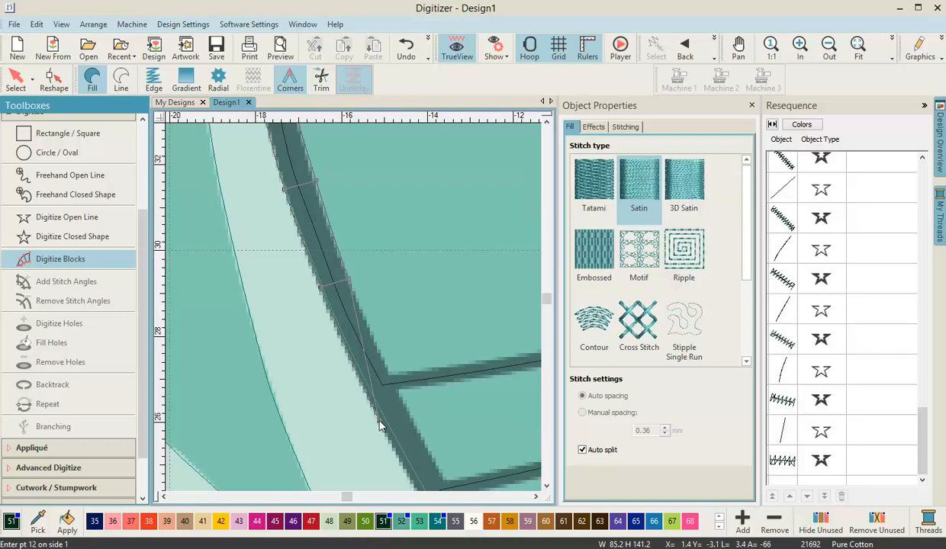
pyautogui.click(408, 410)
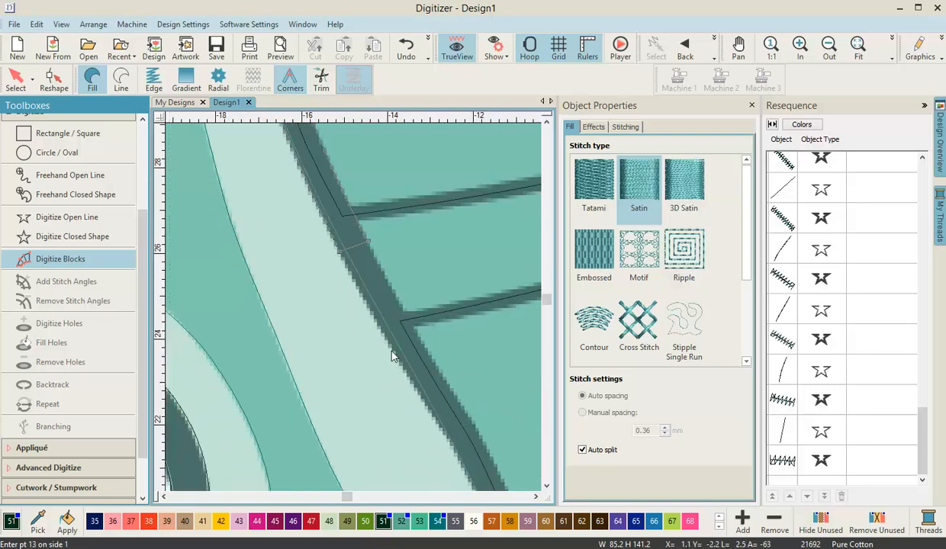
pyautogui.click(398, 367)
pyautogui.click(429, 356)
# - Extend the satin block down the left outline to between the two lines of the third stripe pair, at about Y 17 mm
pyautogui.click(371, 432)
pyautogui.click(395, 433)
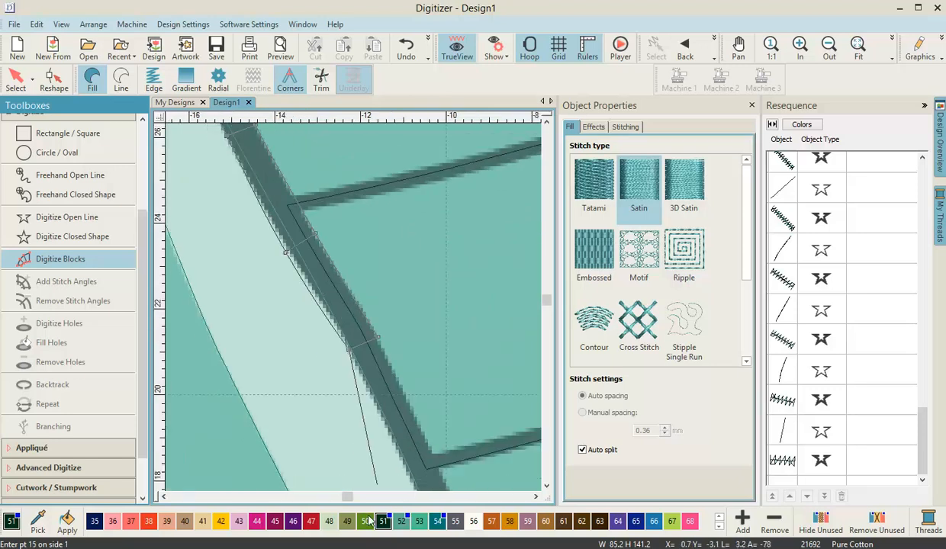
pyautogui.click(397, 462)
pyautogui.click(428, 455)
pyautogui.click(374, 360)
pyautogui.click(404, 357)
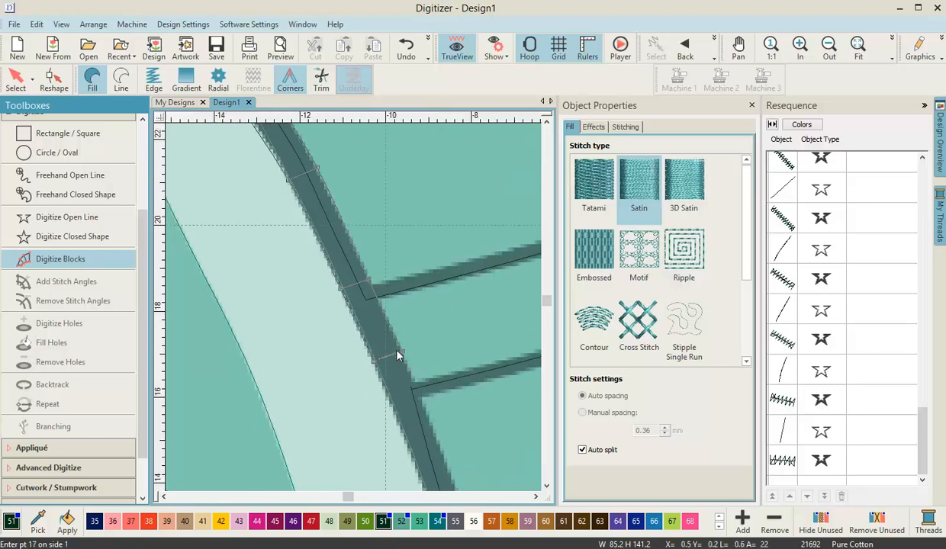
# - Trace the left outline's next stretch with the satin block, down to just below the fourth stripe pair
pyautogui.click(437, 458)
pyautogui.click(375, 395)
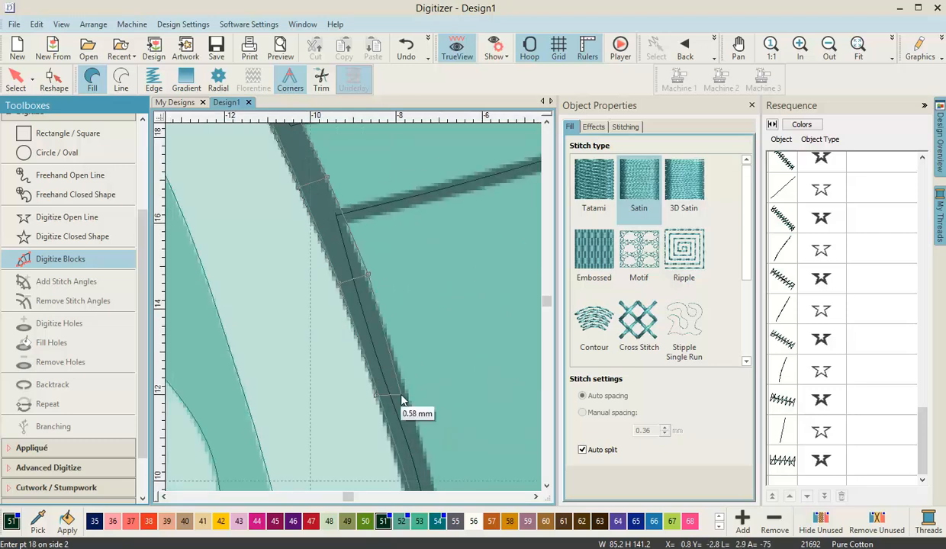
pyautogui.click(399, 385)
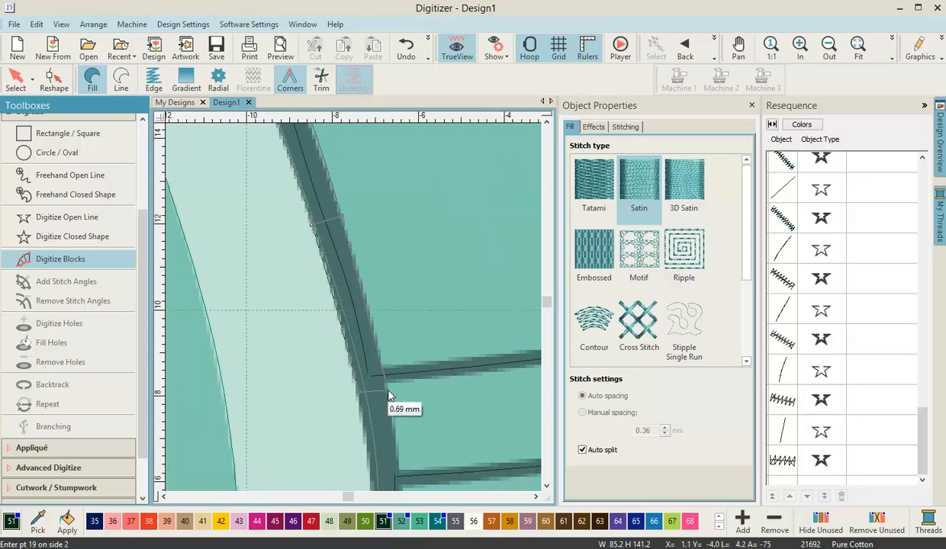
pyautogui.click(384, 400)
pyautogui.click(362, 414)
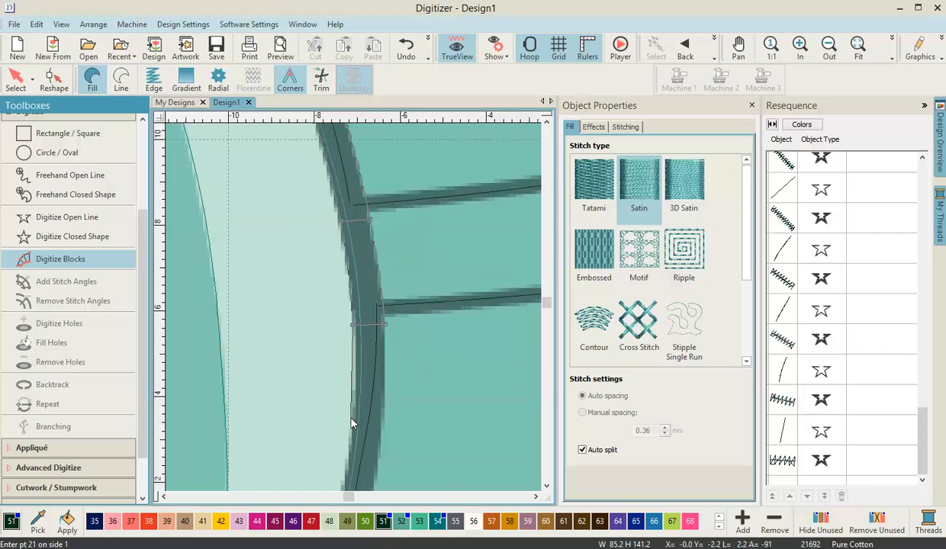
# - Follow the left outline's bend with the satin block's point pairs down to the lower line of the fifth stripe pair
pyautogui.click(354, 421)
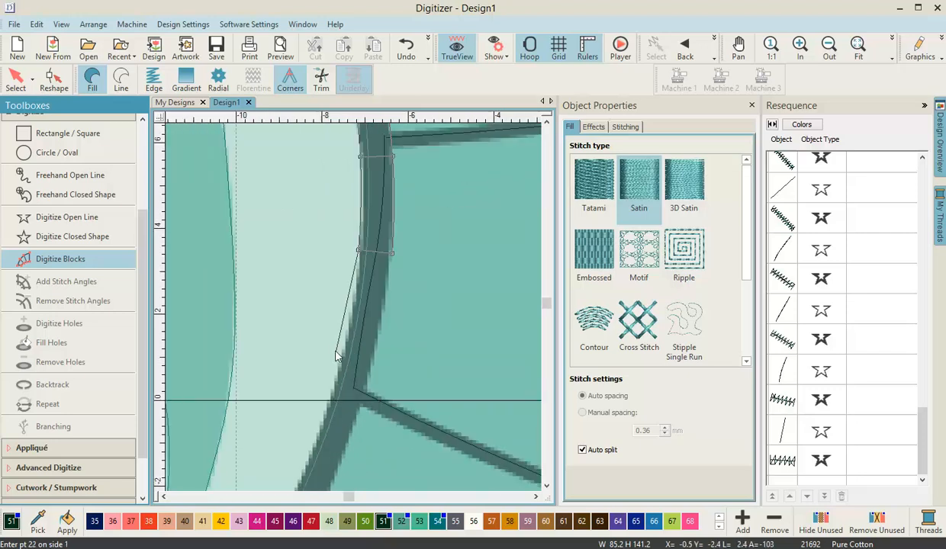
pyautogui.click(331, 397)
pyautogui.press('Return')
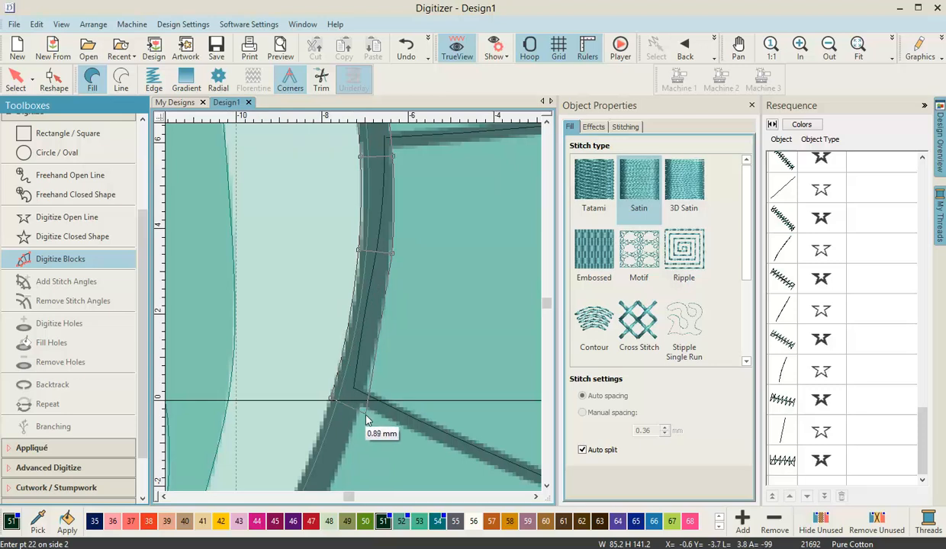
pyautogui.click(361, 410)
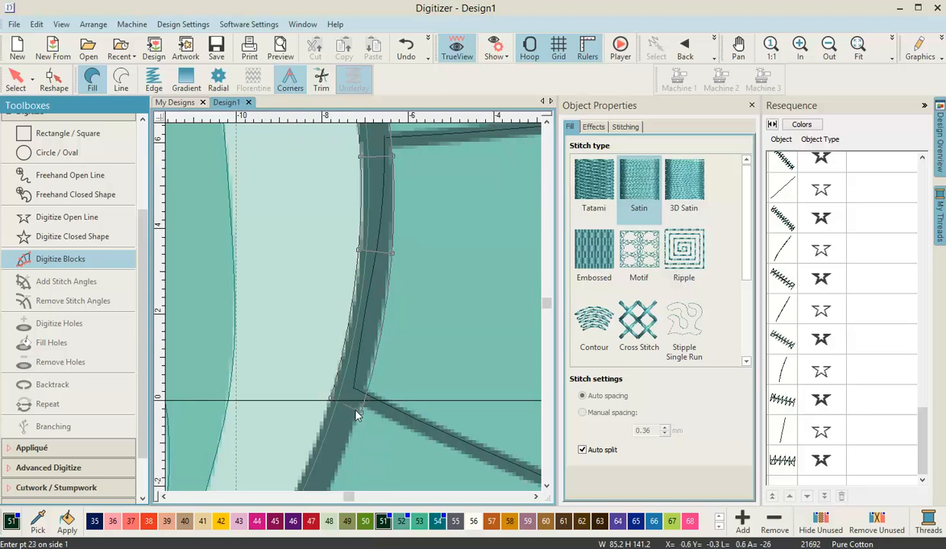
pyautogui.click(303, 423)
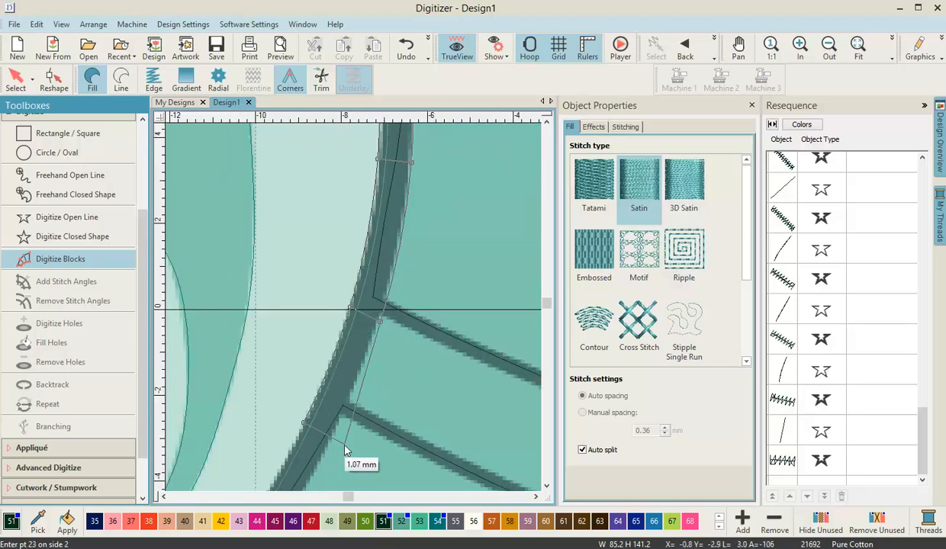
pyautogui.click(329, 436)
# - Continue the satin block's point pairs down the left outline from the fifth stripe pair to between the sixth pair's lines, about Y -8.5 mm
pyautogui.click(287, 415)
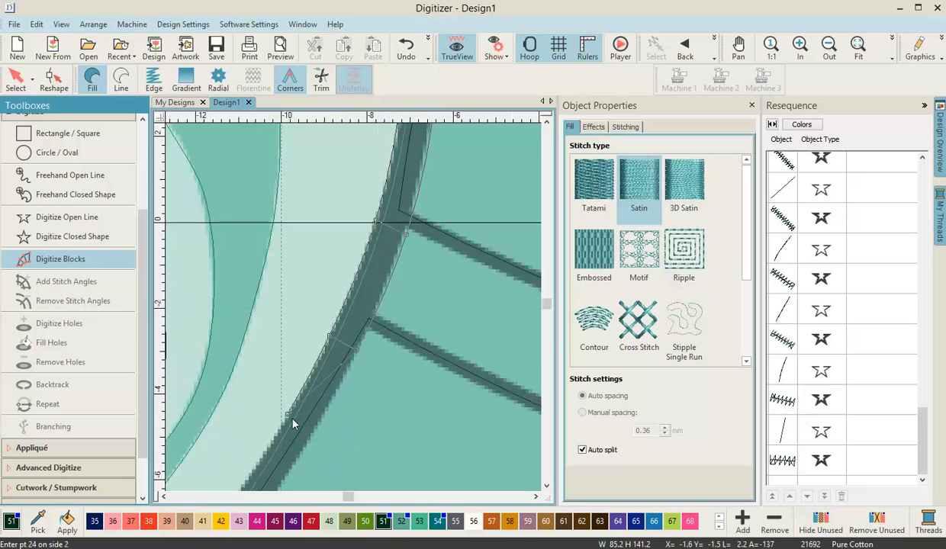
pyautogui.click(316, 437)
pyautogui.click(276, 412)
pyautogui.click(308, 433)
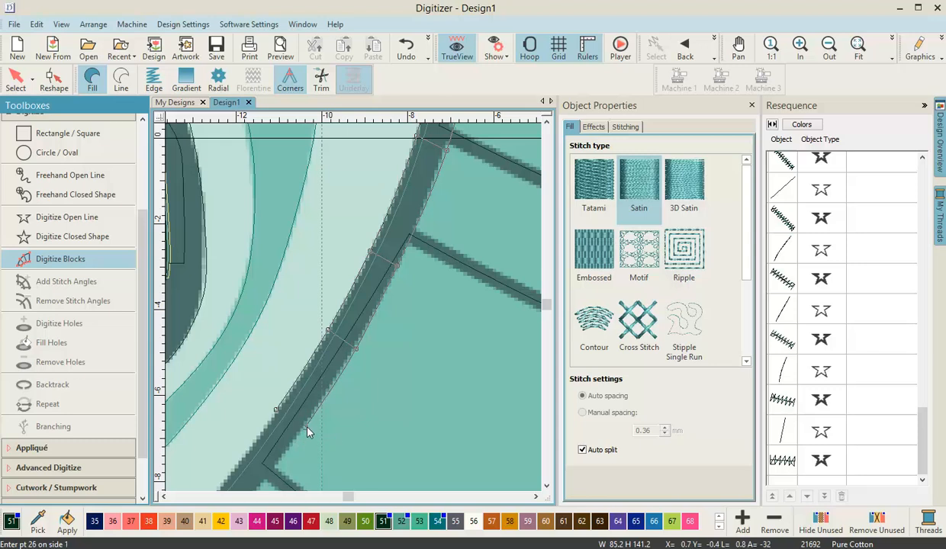
pyautogui.click(270, 413)
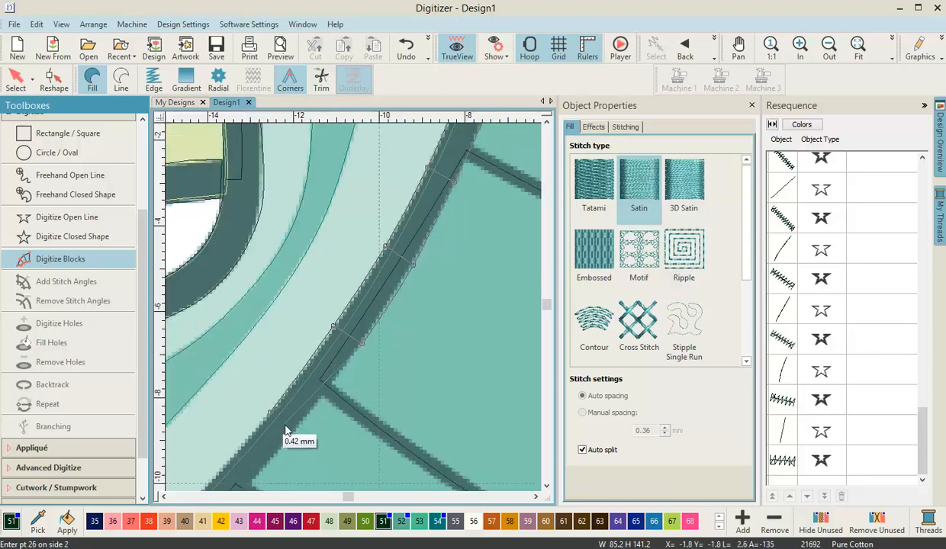
pyautogui.click(288, 431)
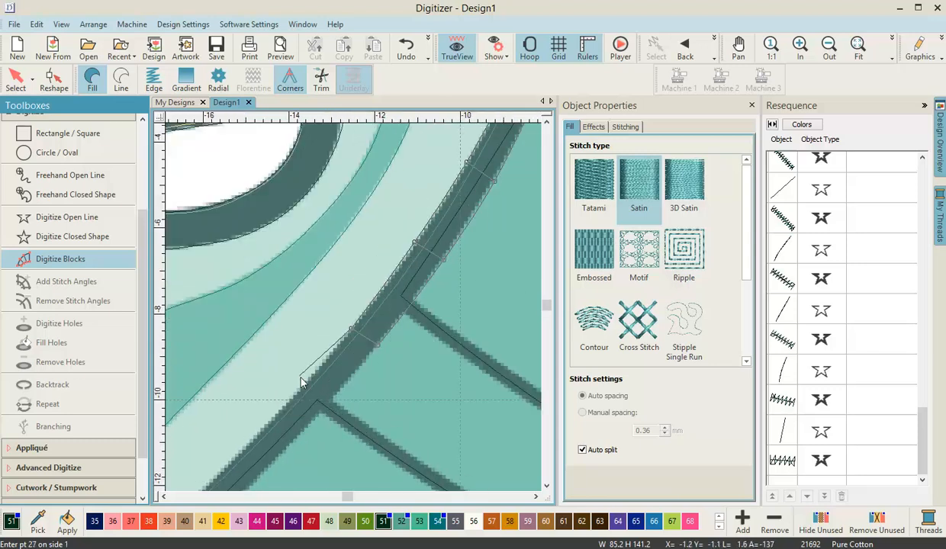
# - Trace the left outline with the satin block past the sixth stripe pair's lower line to just above the seventh pair, about Y -14 mm
pyautogui.click(272, 418)
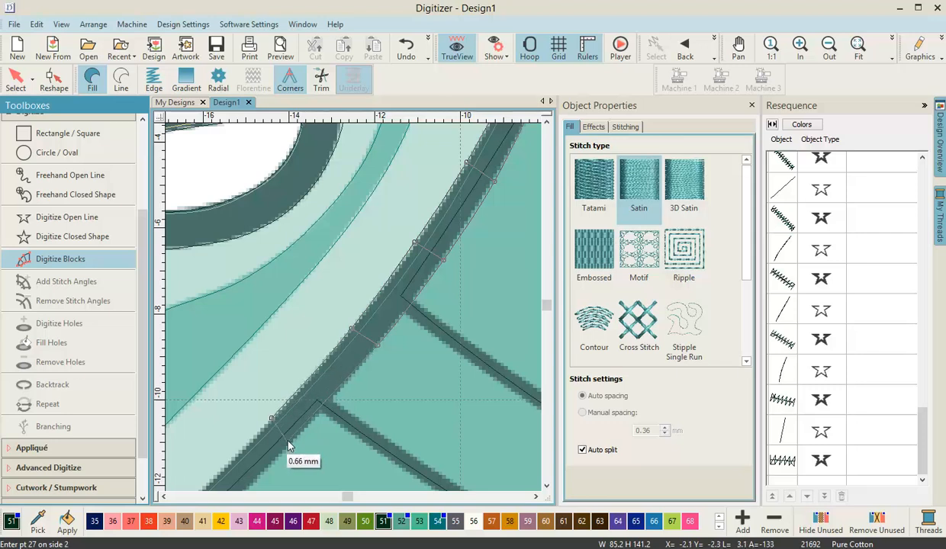
pyautogui.click(296, 445)
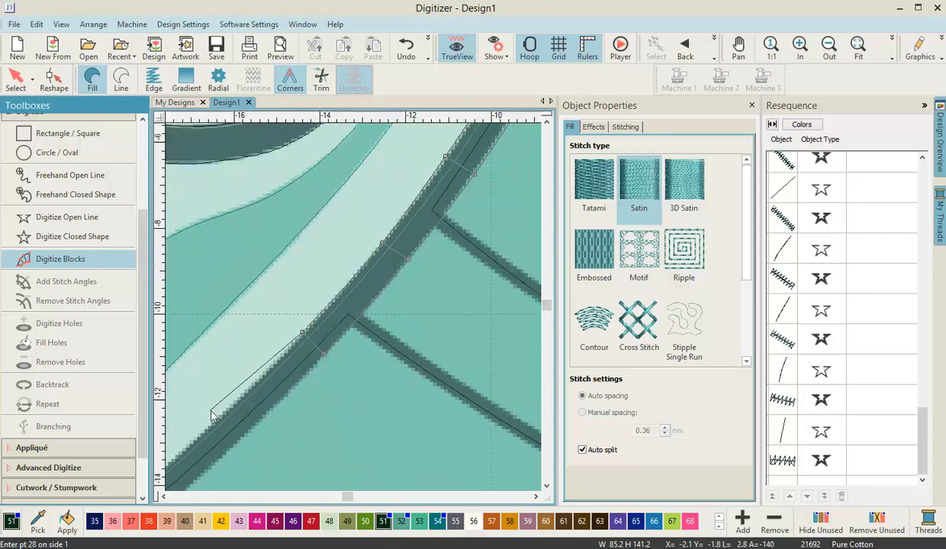
pyautogui.click(229, 410)
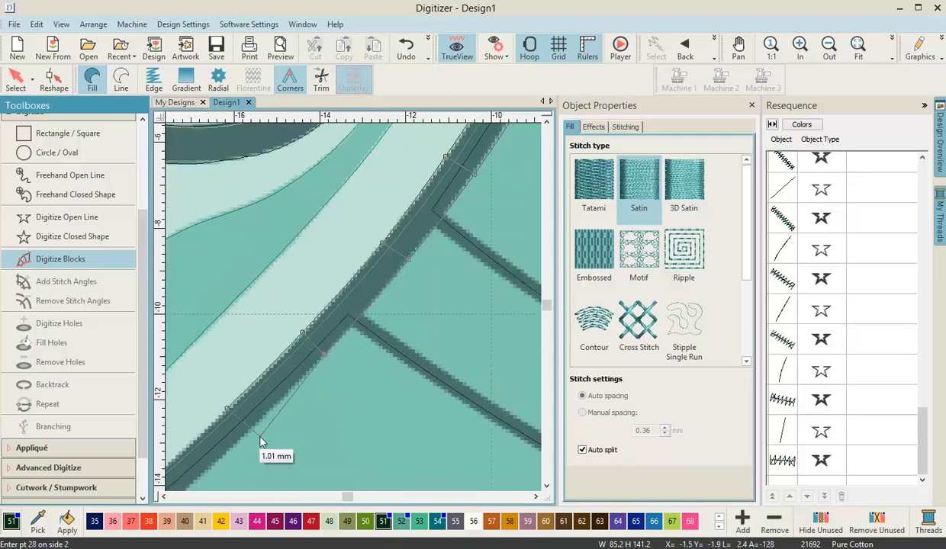
pyautogui.click(250, 429)
pyautogui.click(203, 414)
pyautogui.click(220, 444)
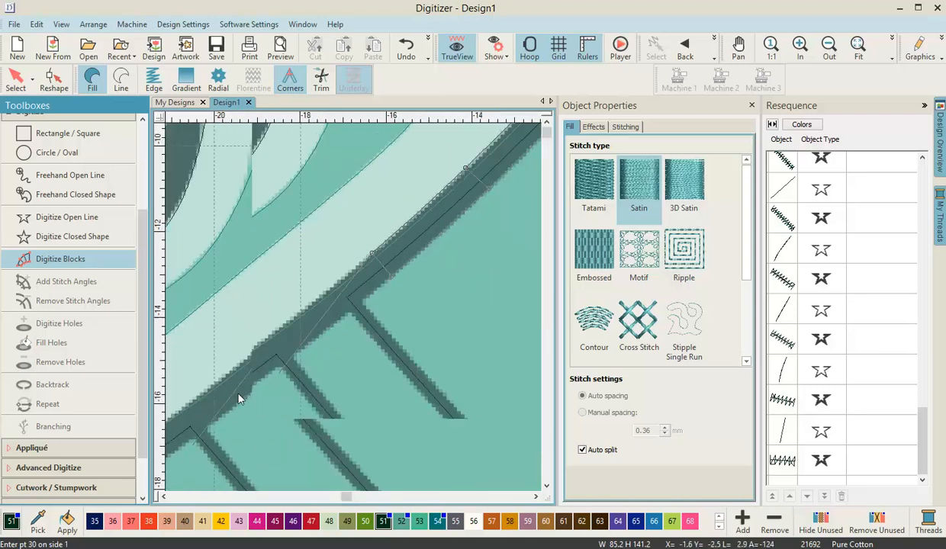
# - Carry the satin block's point pairs past both lines of the seventh stripe pair, down to about Y -19 mm
pyautogui.click(234, 362)
pyautogui.click(251, 391)
pyautogui.click(238, 360)
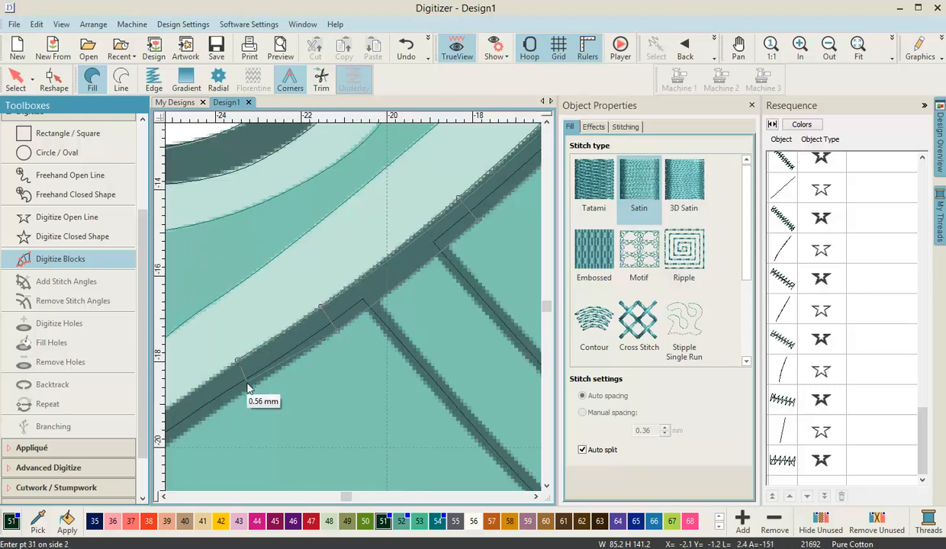
pyautogui.click(257, 390)
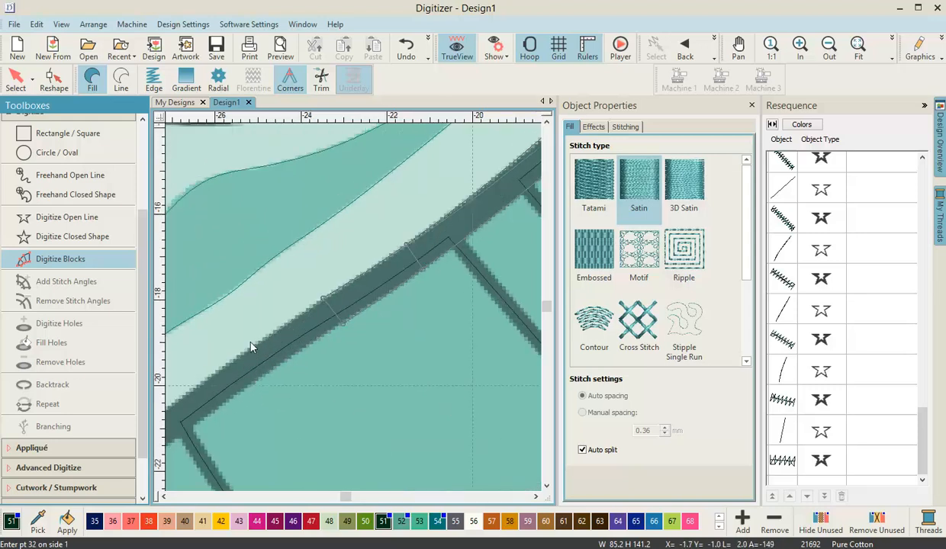
pyautogui.click(253, 347)
pyautogui.click(269, 374)
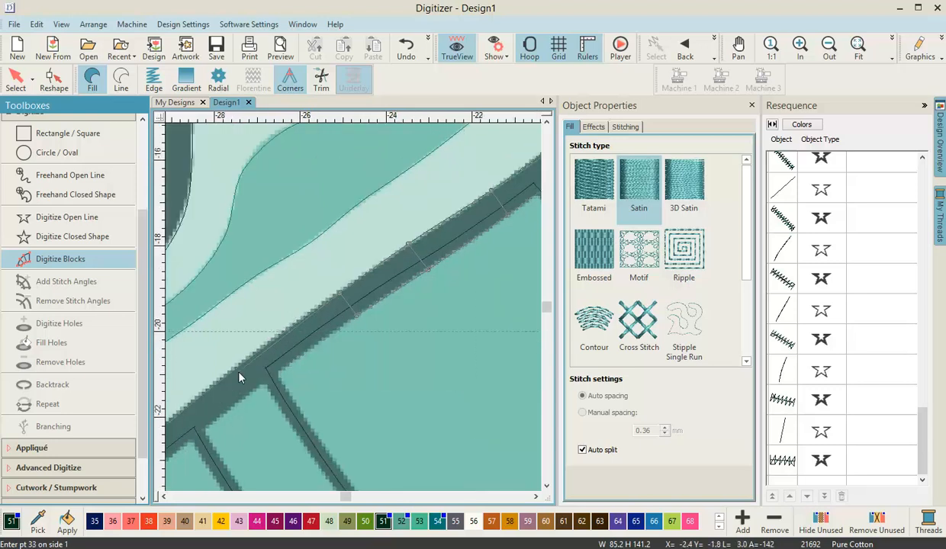
# - Extend the satin block along the left outline past the eighth stripe pair, down to about Y -24 mm
pyautogui.click(235, 365)
pyautogui.click(257, 395)
pyautogui.click(236, 385)
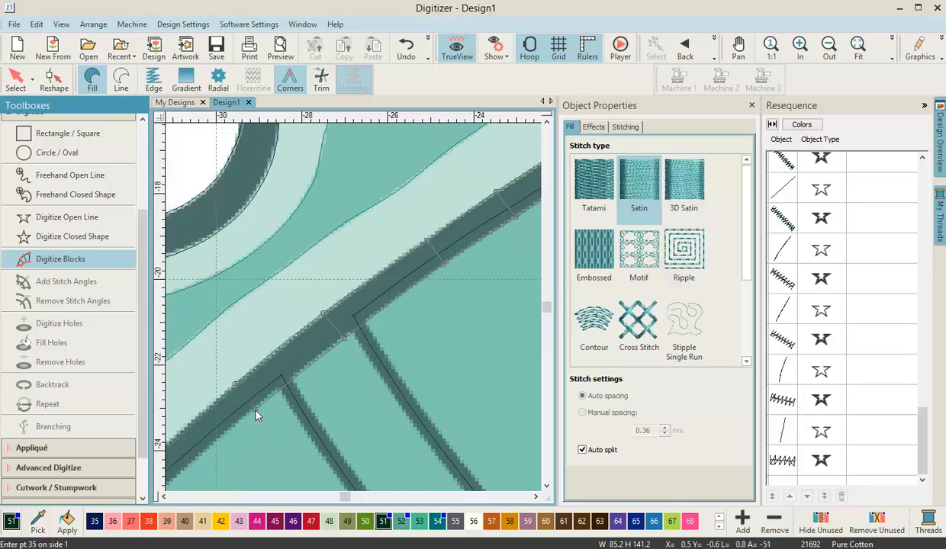
pyautogui.click(250, 406)
pyautogui.click(242, 385)
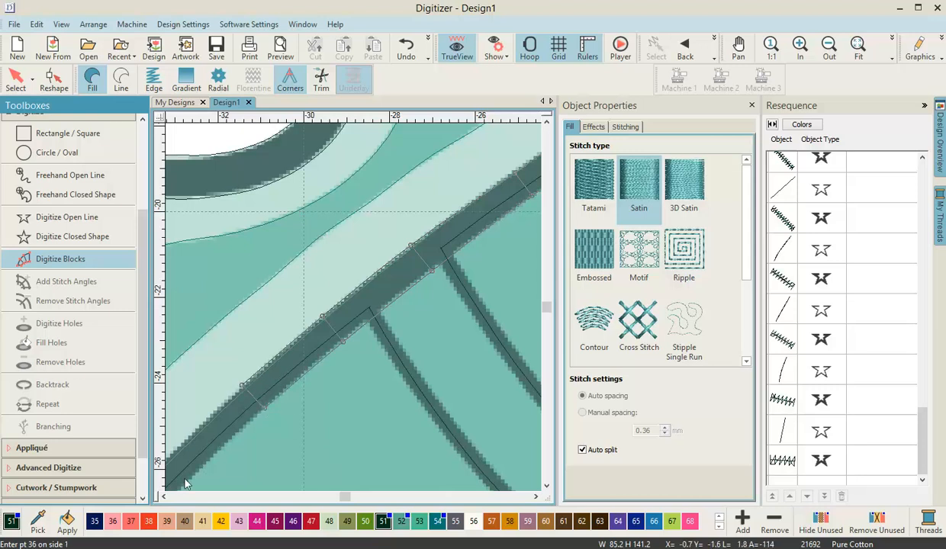
pyautogui.click(256, 396)
# - Follow the left outline with the satin block's point pairs to just below the ninth stripe pair, at about Y -30 mm
pyautogui.click(248, 378)
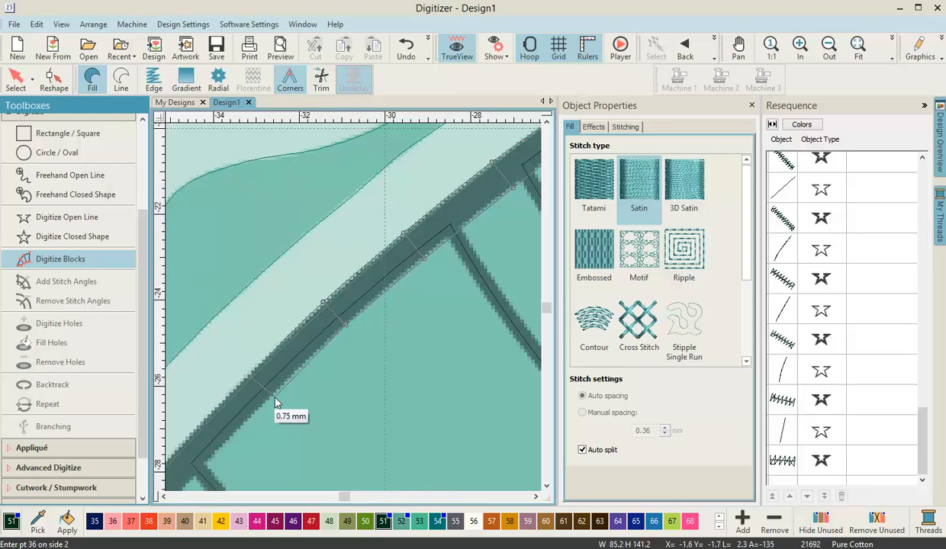
pyautogui.click(273, 396)
pyautogui.click(196, 441)
pyautogui.click(212, 460)
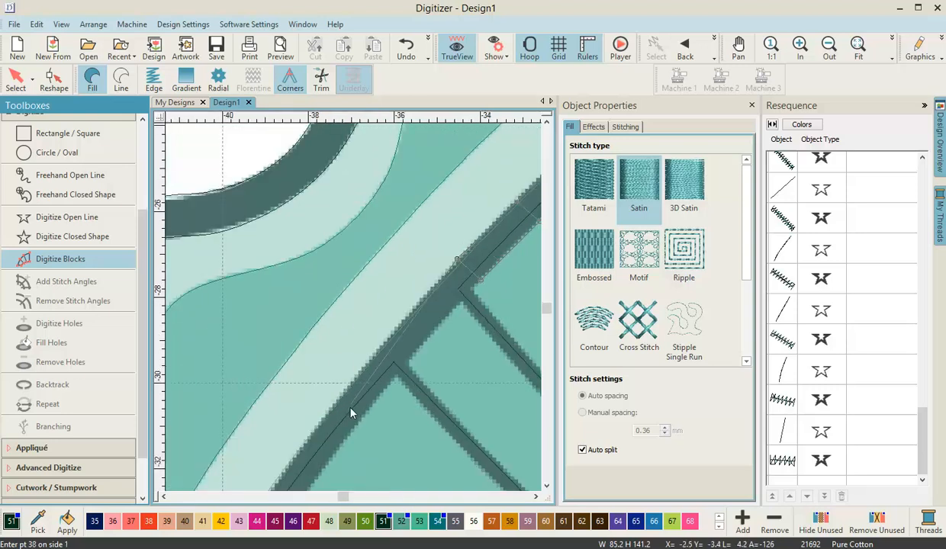
pyautogui.click(334, 402)
pyautogui.click(365, 420)
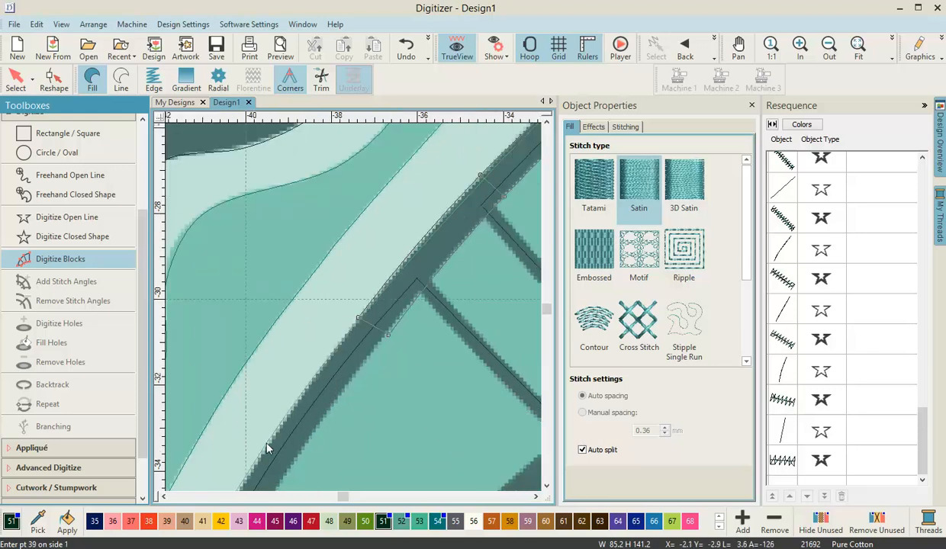
# - Place the satin block's point pairs along the left outline past the tenth stripe pair, down to about Y -41 mm
pyautogui.click(266, 443)
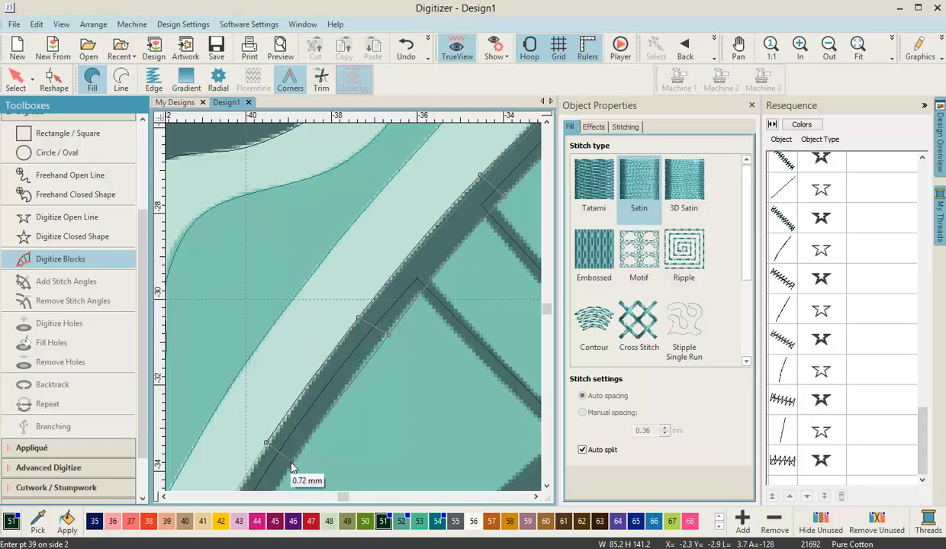
pyautogui.click(292, 464)
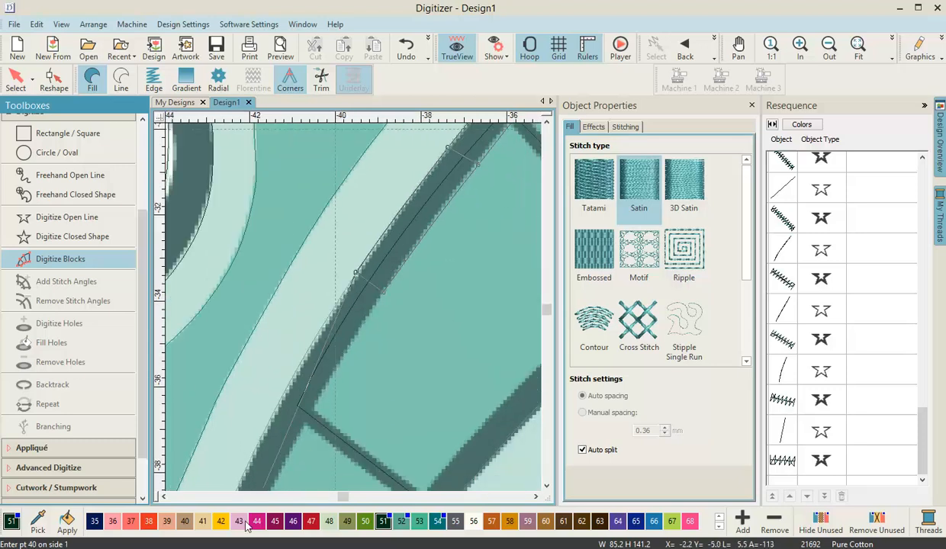
pyautogui.click(265, 429)
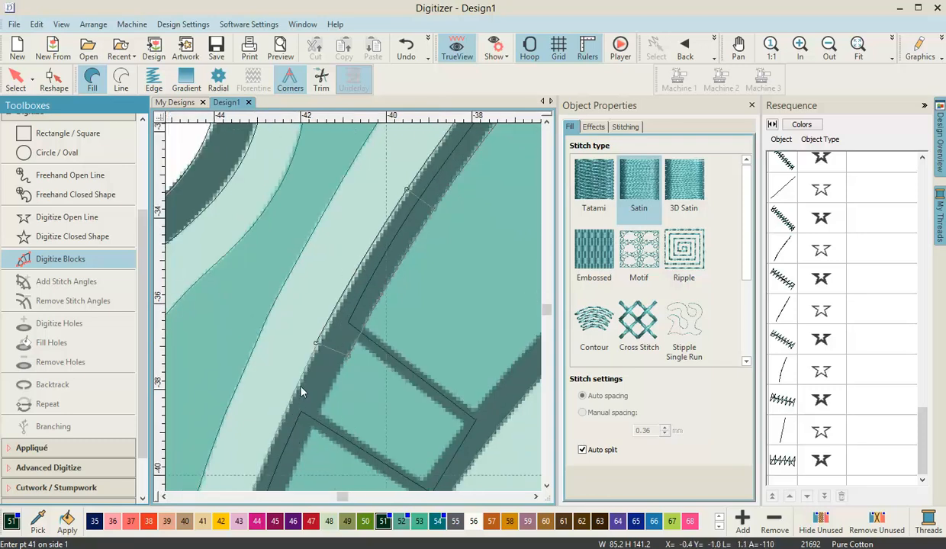
pyautogui.click(274, 441)
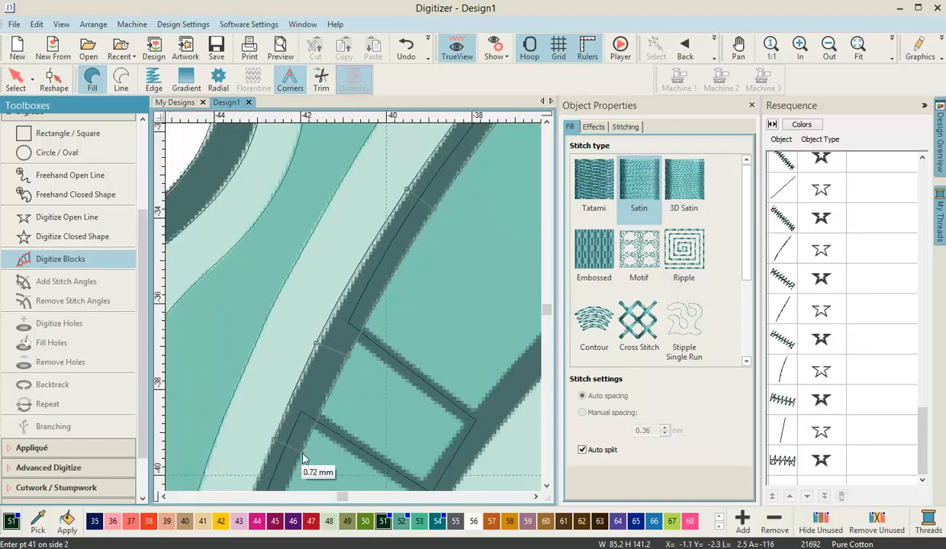
pyautogui.click(303, 456)
pyautogui.click(271, 441)
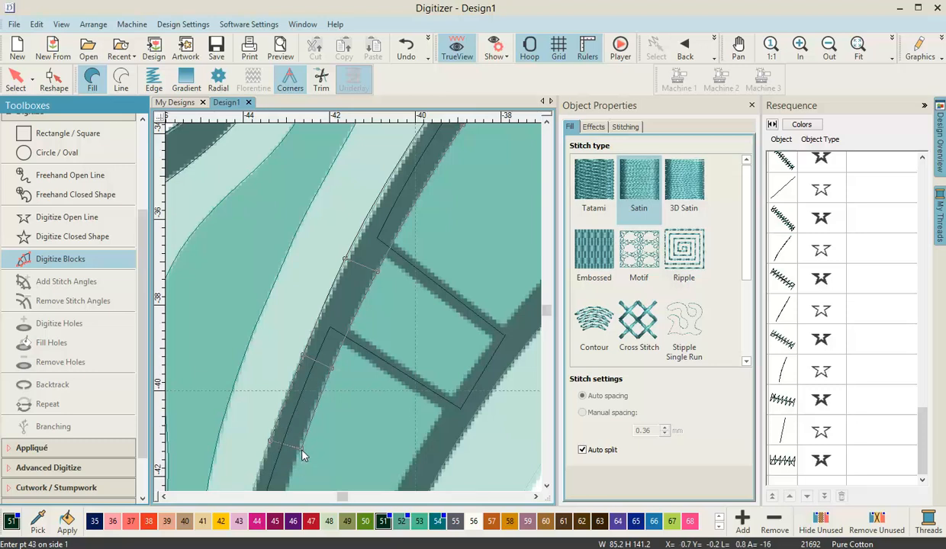
pyautogui.click(303, 456)
# - Bend the satin block around the left outline past the last stripe pair, down to about Y -50.5 mm
pyautogui.click(298, 442)
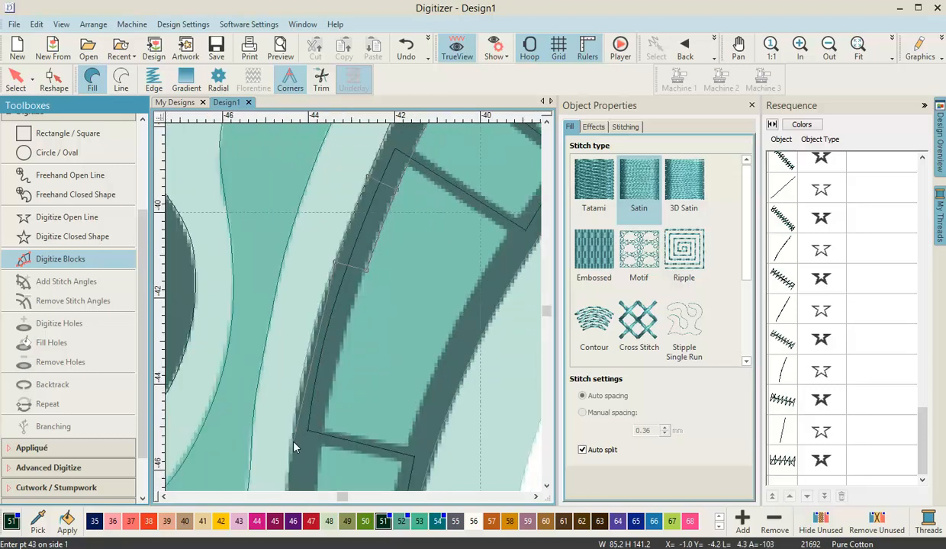
pyautogui.click(322, 431)
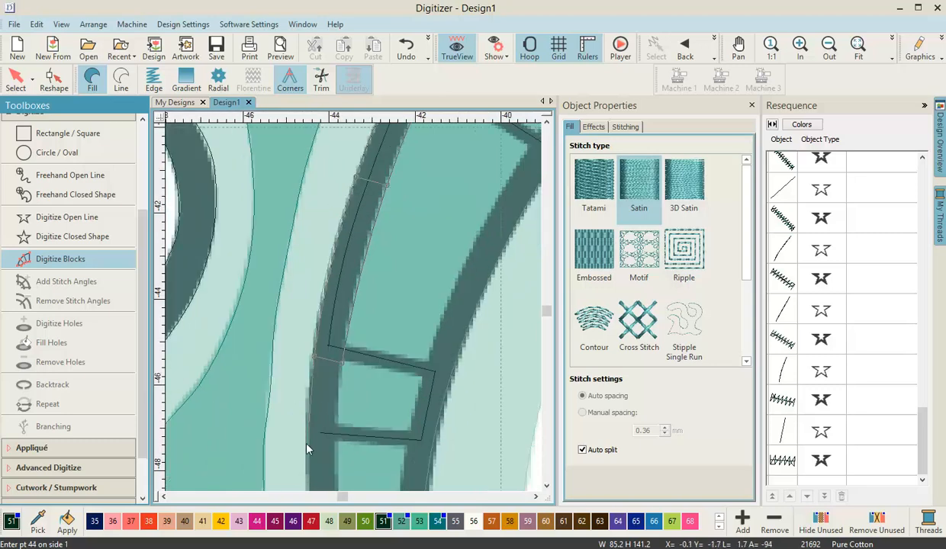
pyautogui.click(306, 457)
pyautogui.click(340, 454)
pyautogui.click(339, 417)
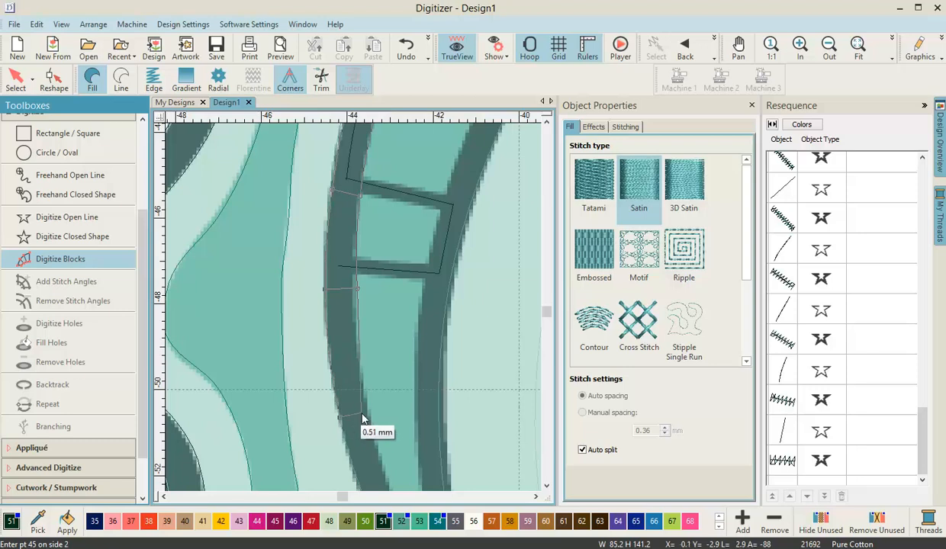
pyautogui.click(370, 418)
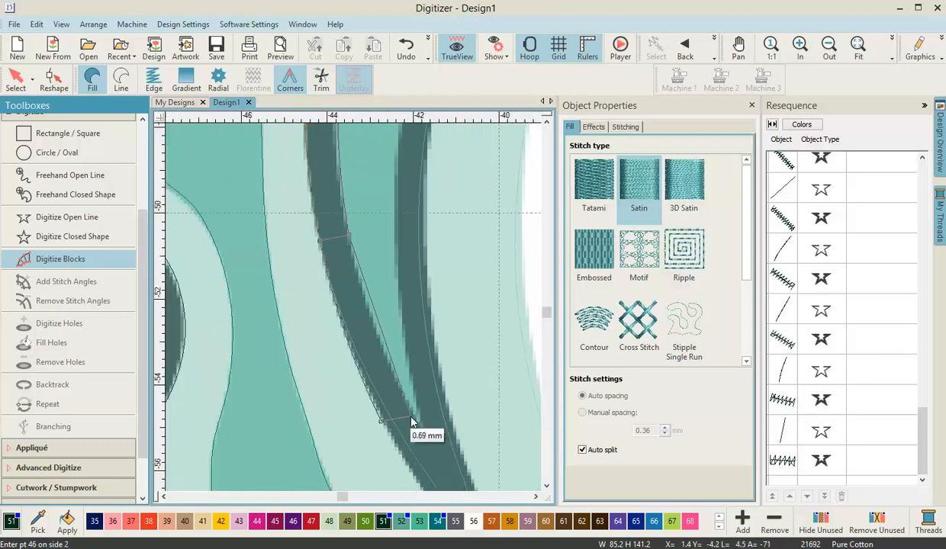
# - Run the satin block's point pairs down to the outline's squared lower tip at about Y -58.5 mm and complete the block
pyautogui.click(415, 413)
pyautogui.click(374, 395)
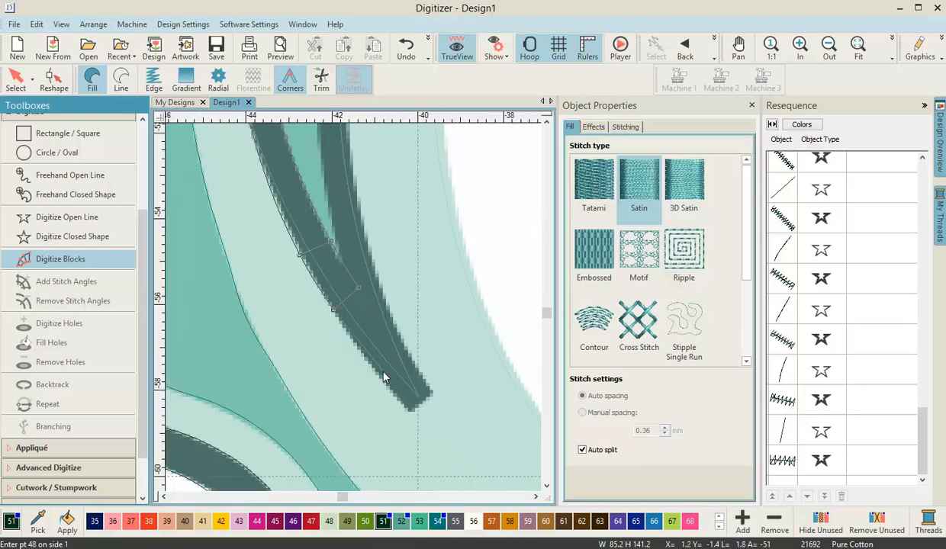
pyautogui.click(380, 374)
pyautogui.click(405, 353)
pyautogui.click(410, 413)
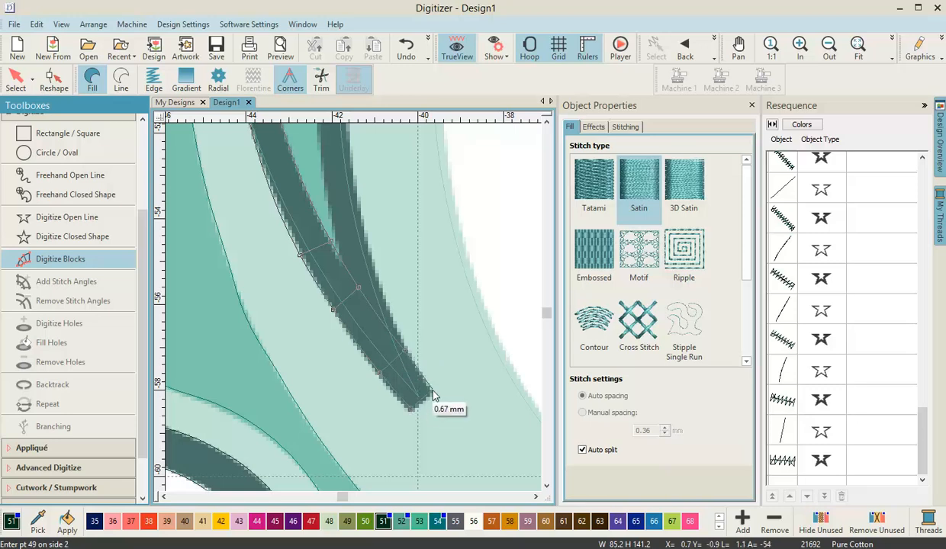
pyautogui.click(432, 395)
pyautogui.press('Return')
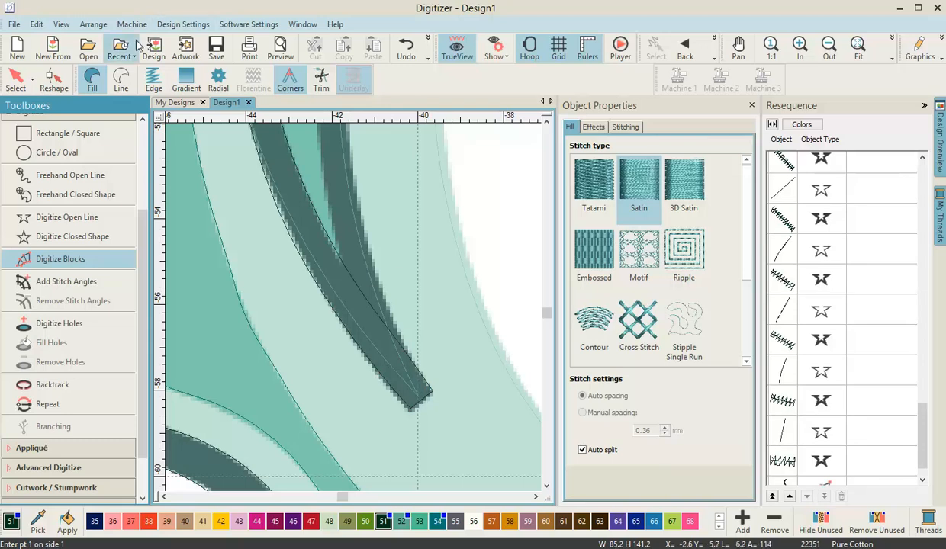
# - Examine the finished satin block's reshape points against the artwork around the last stripes and lower tip, ending with the block selected
pyautogui.click(53, 76)
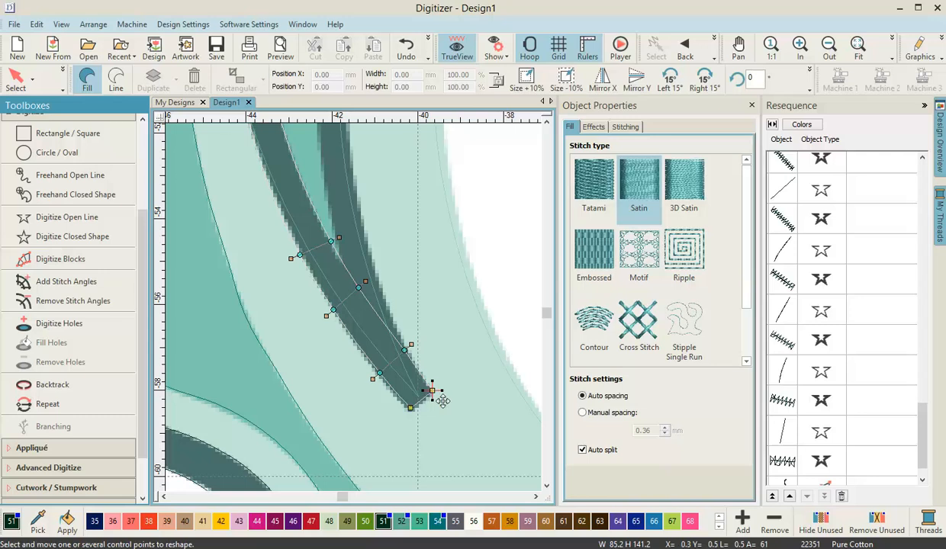
pyautogui.scroll(-2, 433, 387)
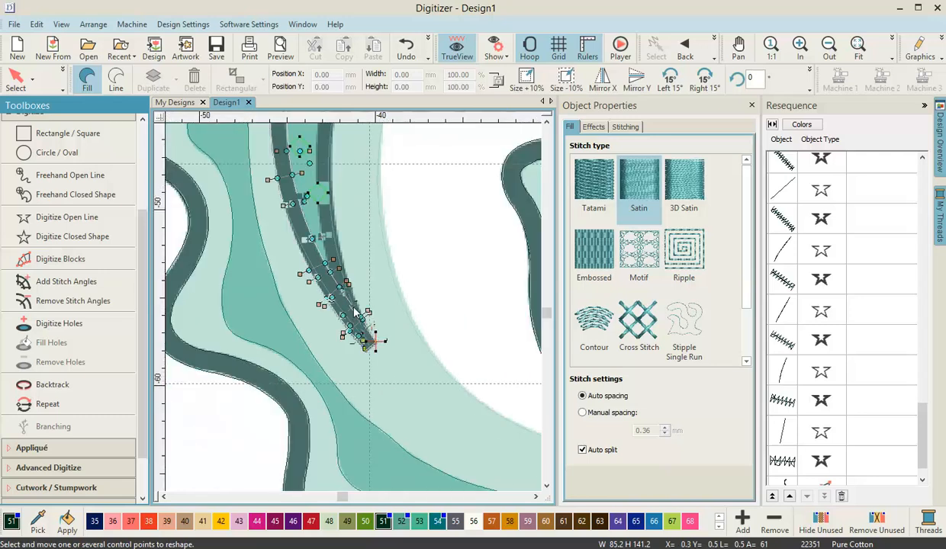
pyautogui.scroll(-3, 355, 308)
pyautogui.scroll(5, 337, 349)
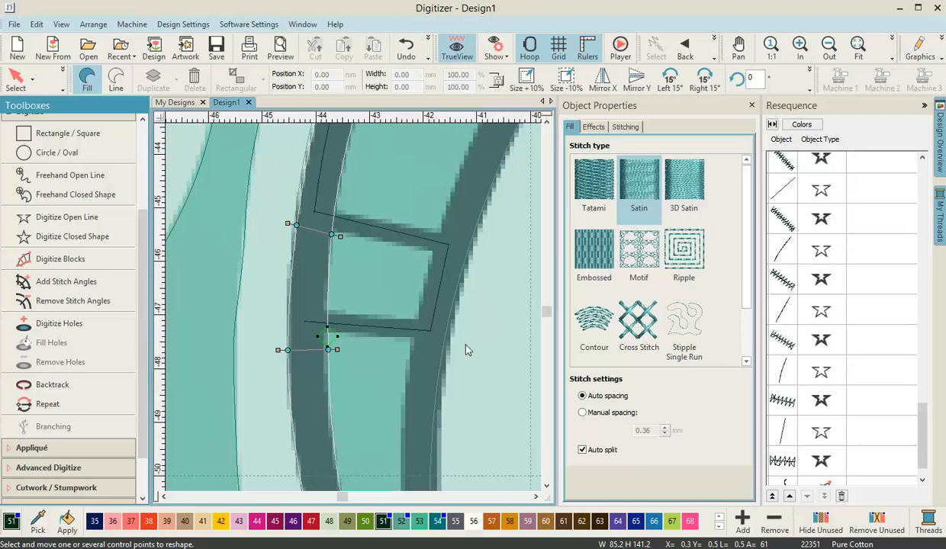
pyautogui.scroll(-4, 356, 309)
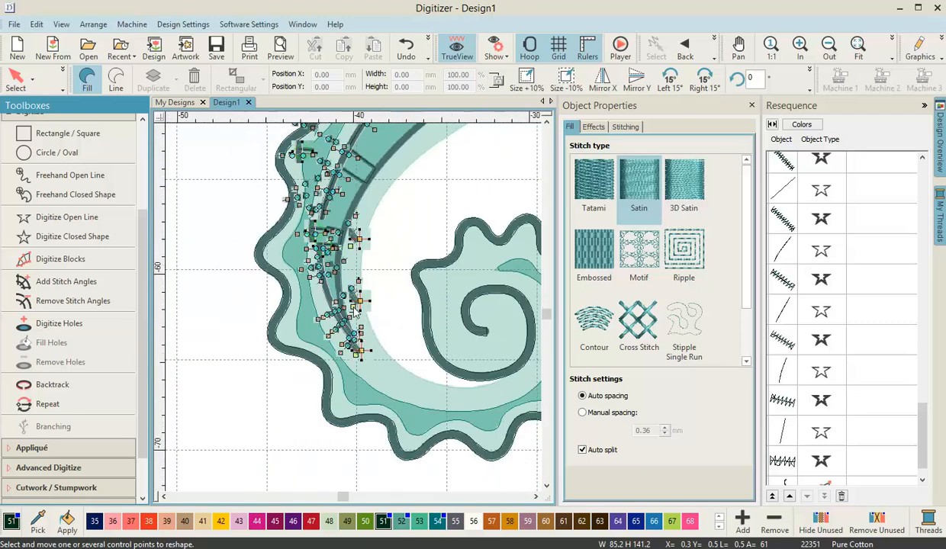
pyautogui.scroll(4, 343, 297)
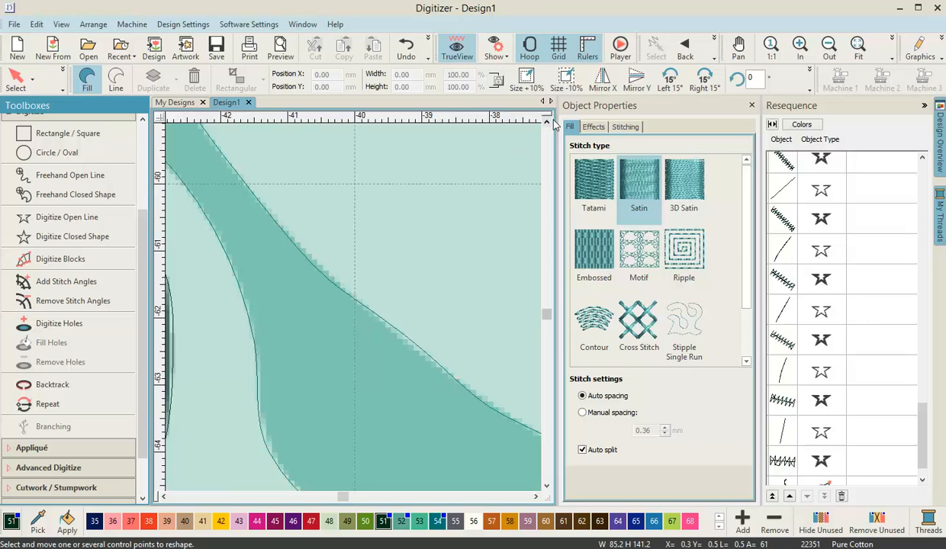
pyautogui.scroll(10, 527, 145)
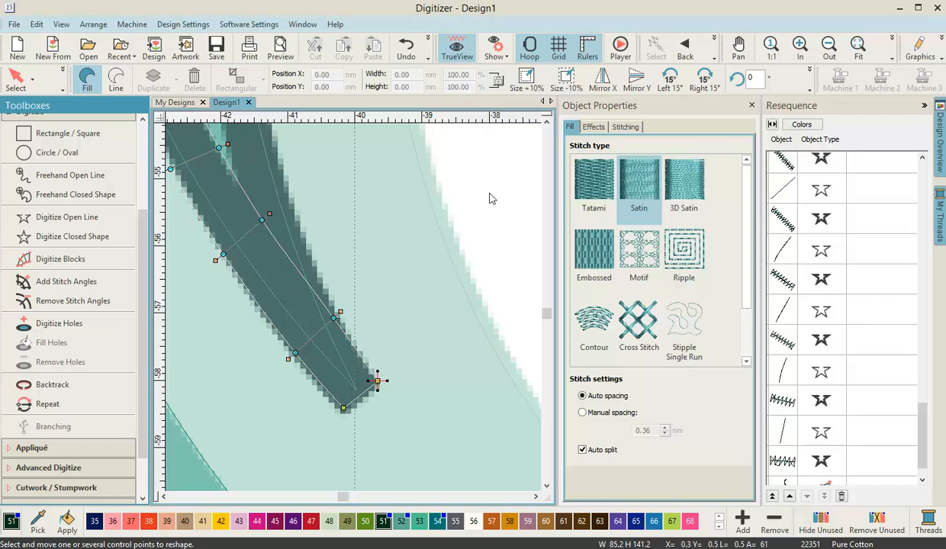
pyautogui.click(8, 87)
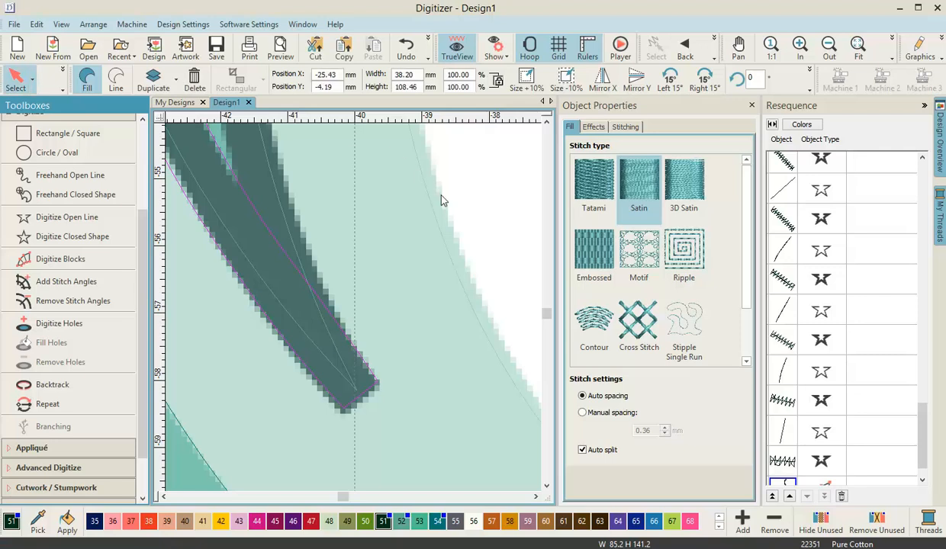
# - Start a new satin block at the outline's squared lower tip and place its first point pairs up the right outline to about Y -56 mm
pyautogui.click(513, 224)
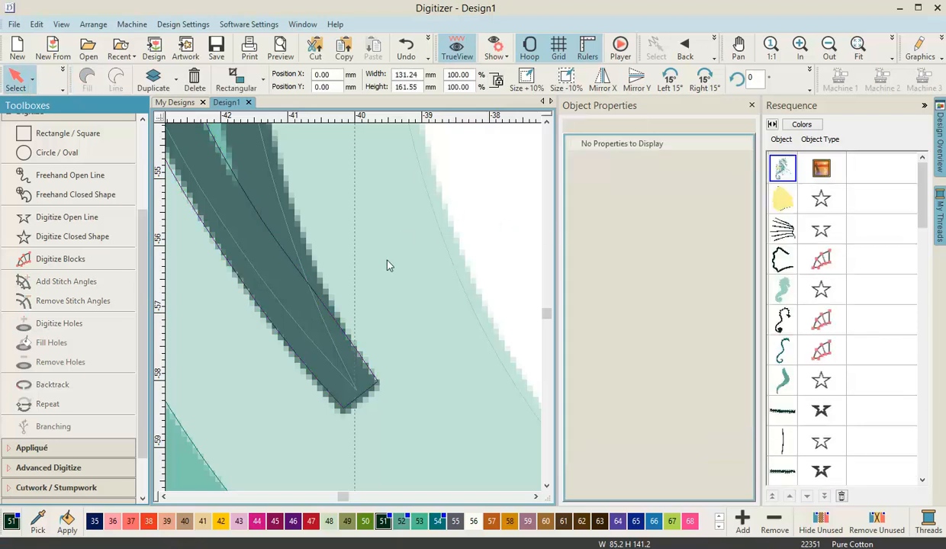
pyautogui.click(76, 260)
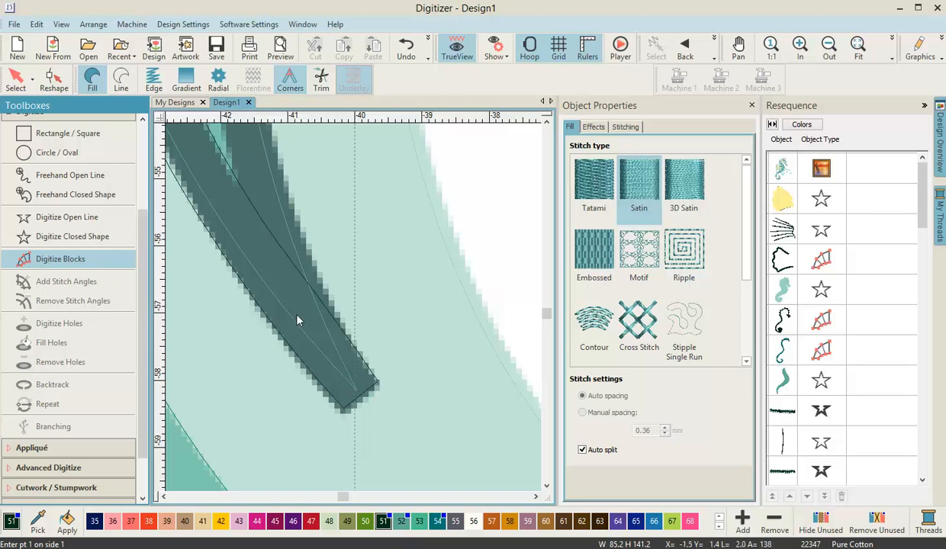
pyautogui.click(380, 383)
pyautogui.click(344, 326)
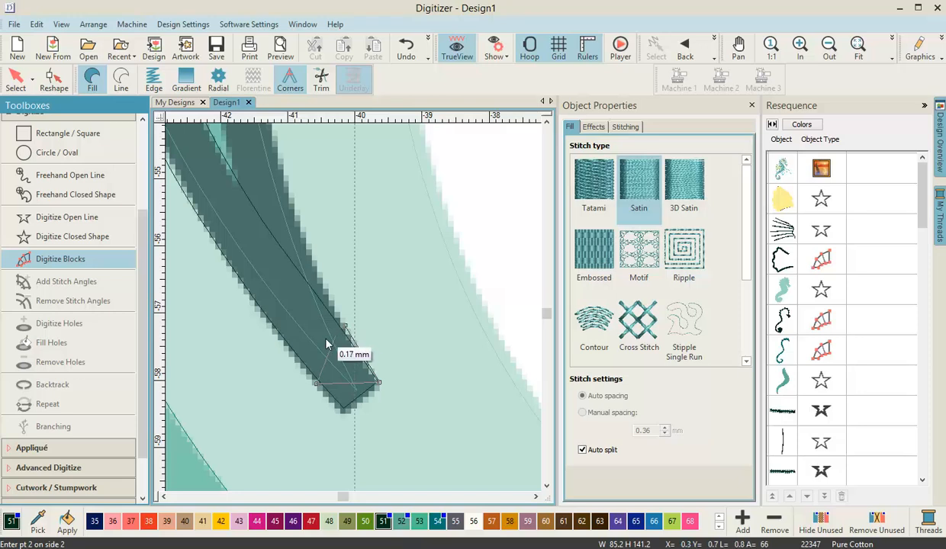
pyautogui.click(292, 330)
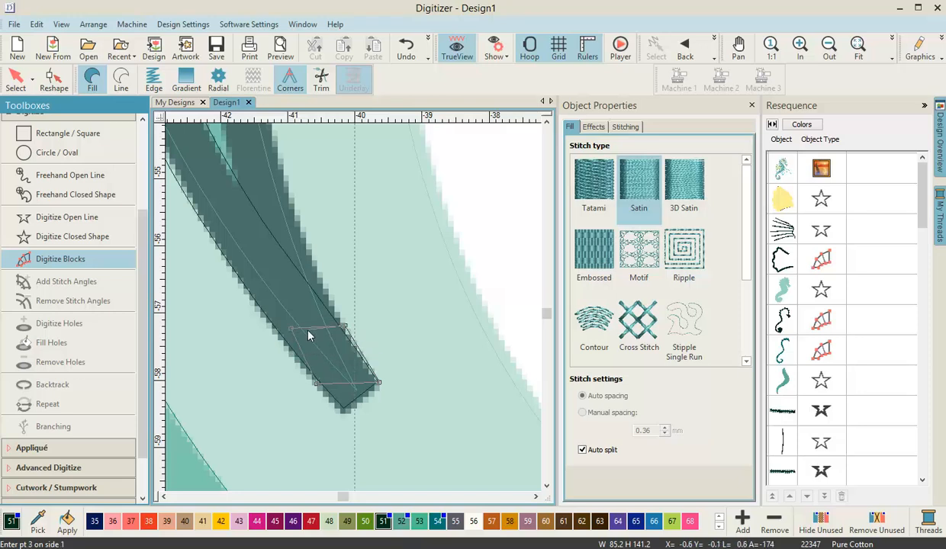
pyautogui.click(303, 237)
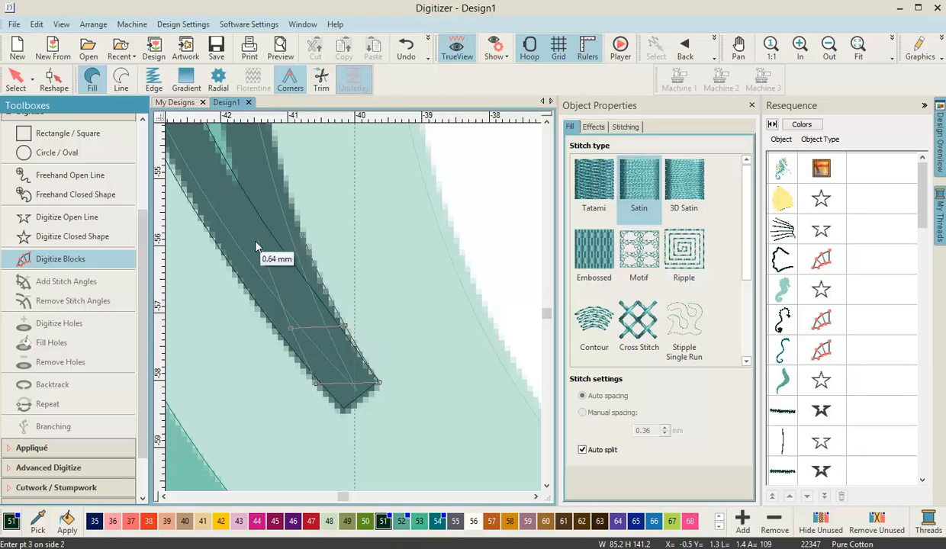
pyautogui.click(253, 238)
# - Place the satin block's point pairs up the right outline from the fork above the tip to about Y -49 mm, just below the lowest stripe pair
pyautogui.click(330, 220)
pyautogui.click(279, 220)
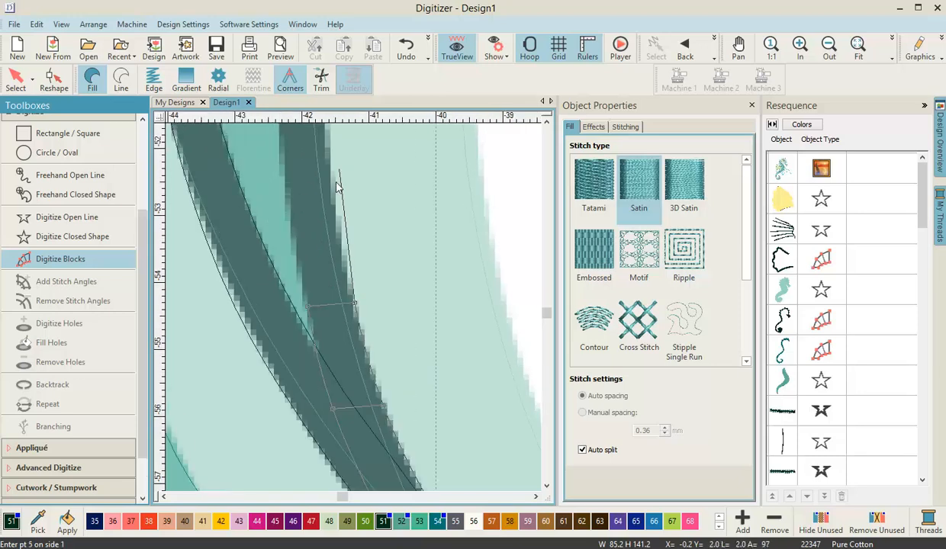
pyautogui.click(332, 194)
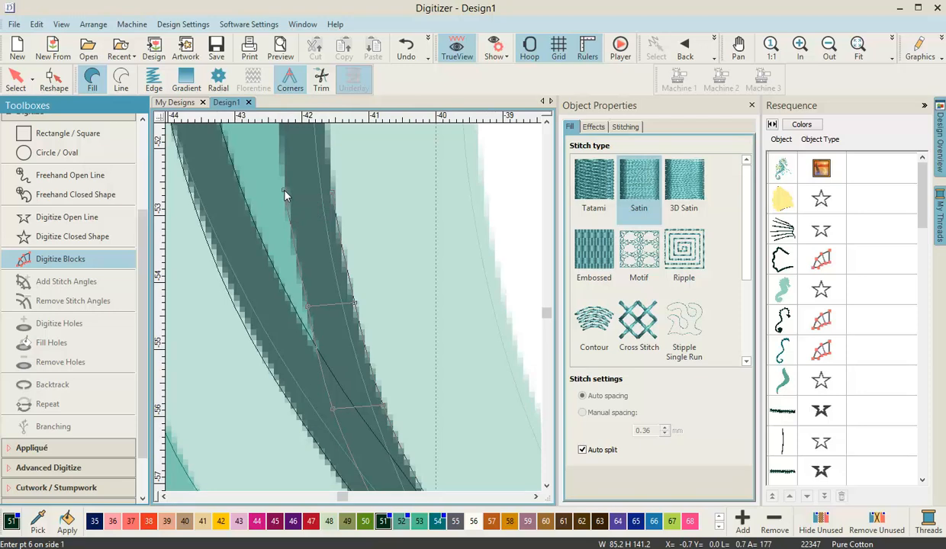
pyautogui.click(356, 243)
pyautogui.click(305, 245)
pyautogui.click(367, 271)
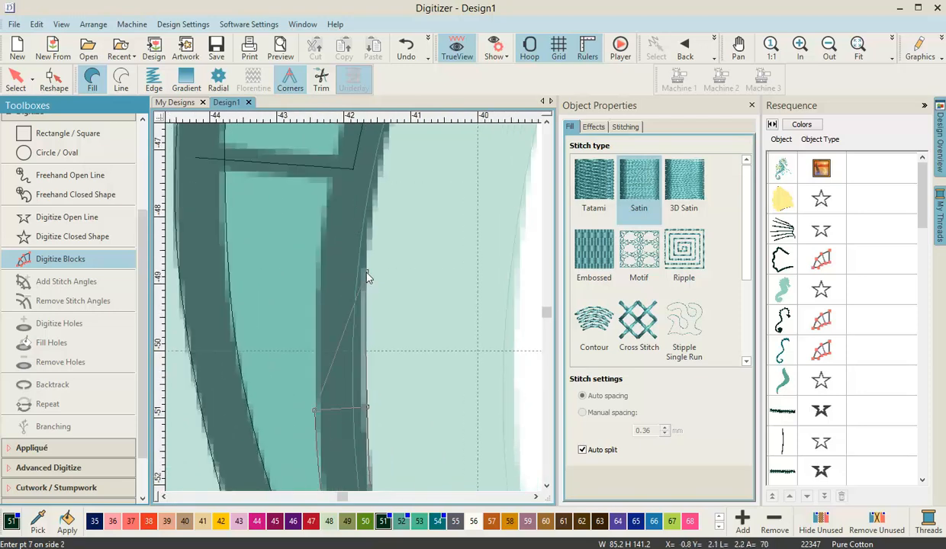
pyautogui.click(319, 272)
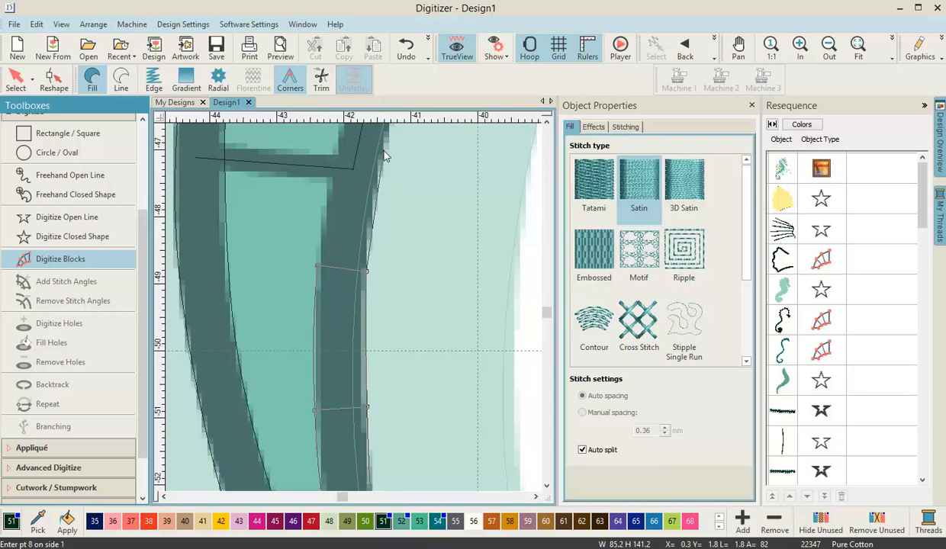
# - Carry the satin block's point pairs along the right outline past the lowest stripe pair to about Y -41 mm
pyautogui.click(384, 152)
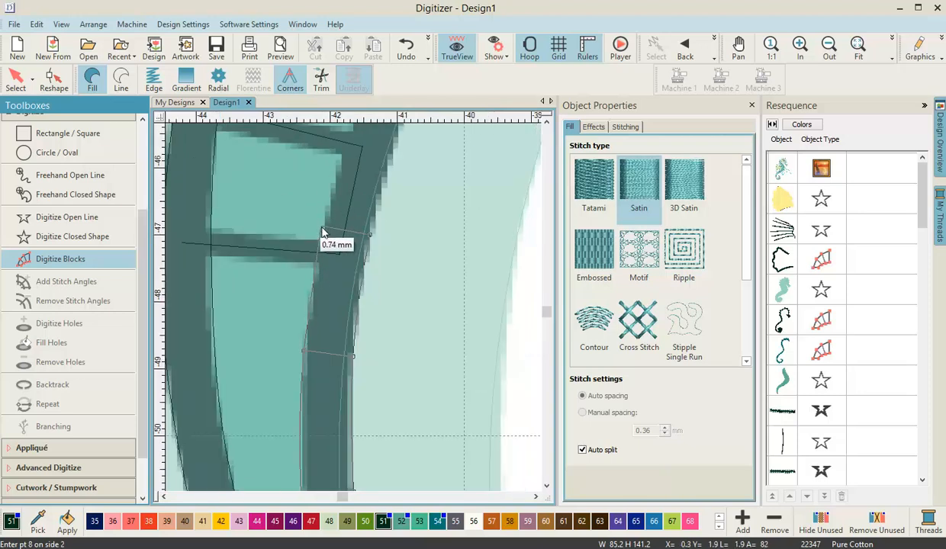
pyautogui.click(324, 229)
pyautogui.click(418, 189)
pyautogui.click(364, 175)
pyautogui.click(409, 231)
pyautogui.click(360, 219)
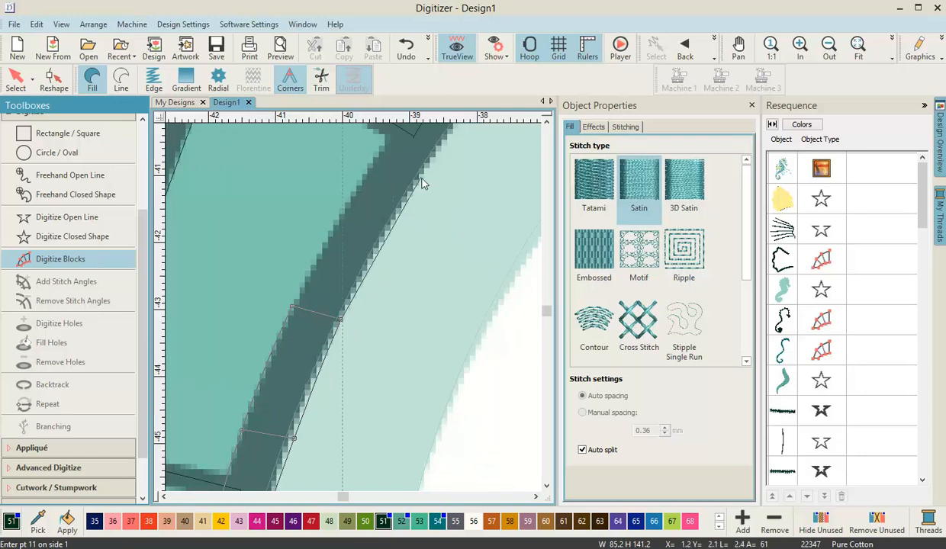
pyautogui.click(421, 176)
pyautogui.click(377, 155)
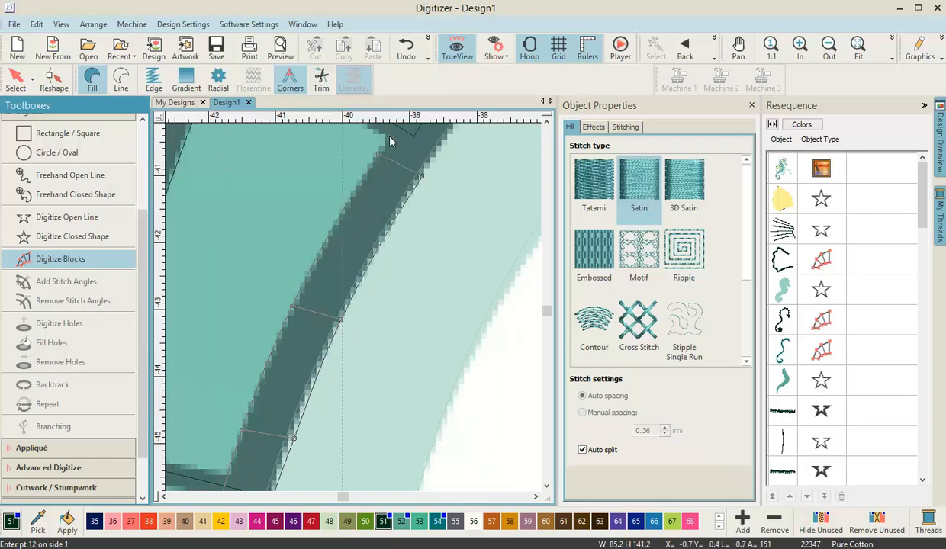
# - Follow the right outline past the second-lowest stripe pair with the satin block's point pairs, up to about Y -35 mm
pyautogui.click(432, 255)
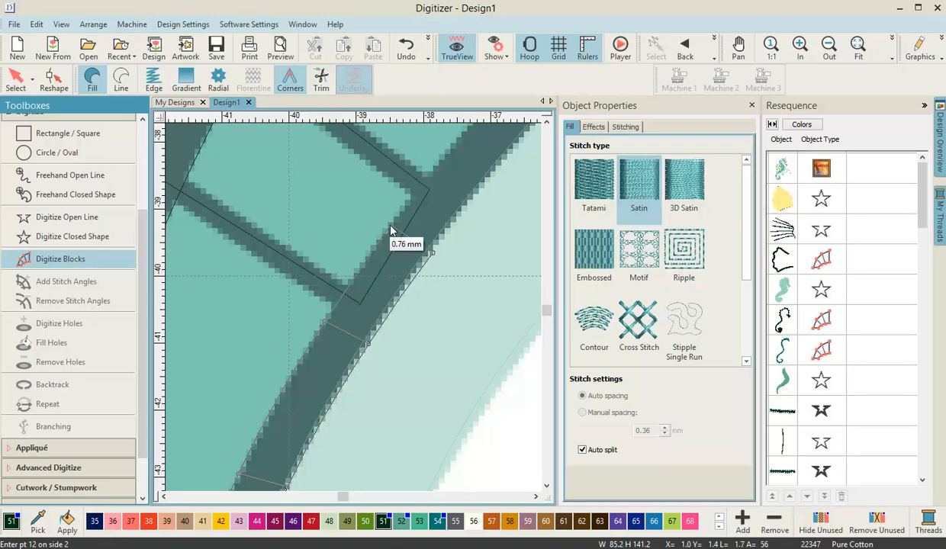
pyautogui.click(432, 243)
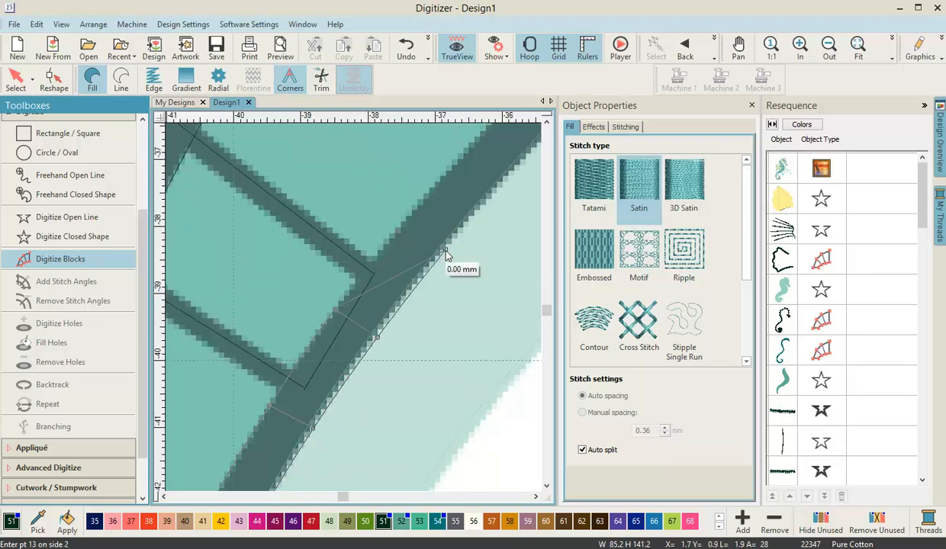
pyautogui.click(412, 217)
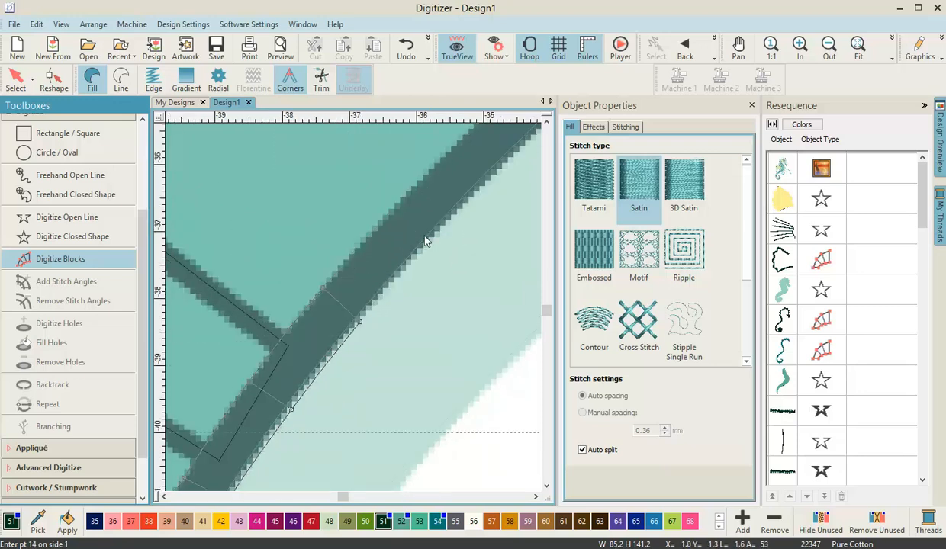
pyautogui.click(427, 246)
pyautogui.click(386, 219)
pyautogui.click(419, 256)
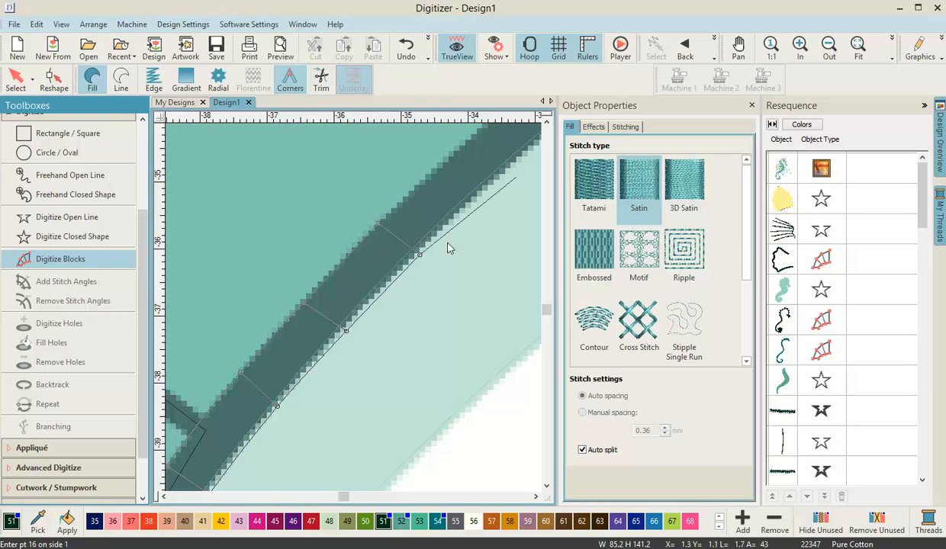
pyautogui.click(424, 239)
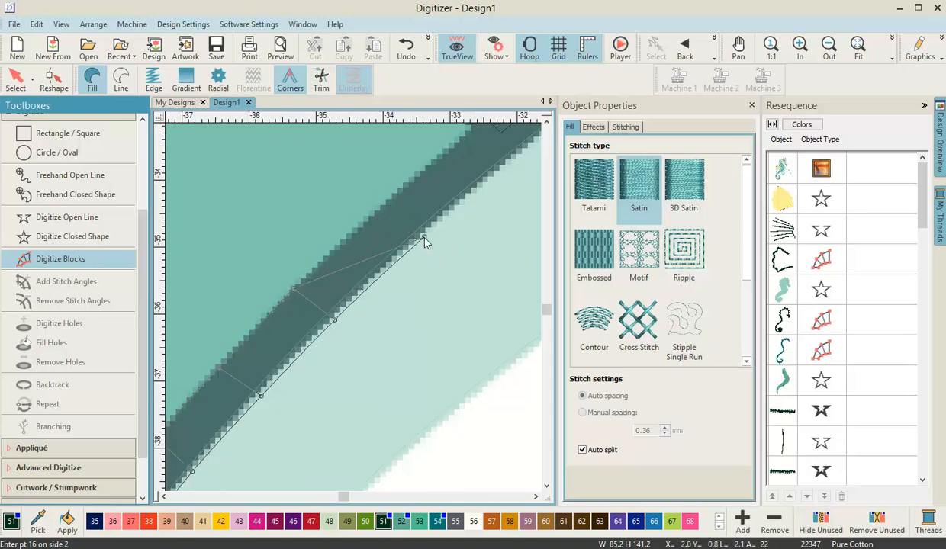
pyautogui.click(397, 197)
# - Extend the satin block past the third-lowest stripe pair along the lower right outline, to about X -24.5, Y -28.5 mm
pyautogui.click(394, 304)
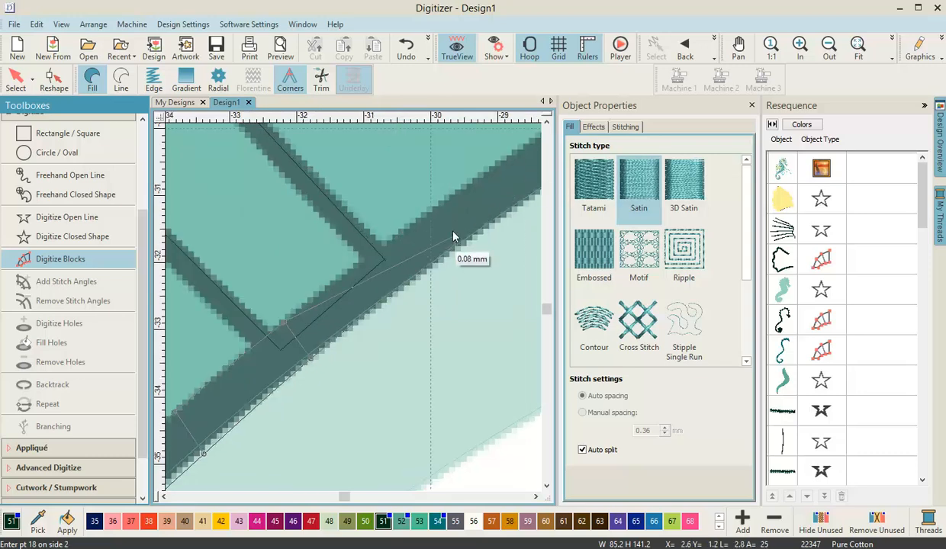
pyautogui.click(432, 211)
pyautogui.press('Return')
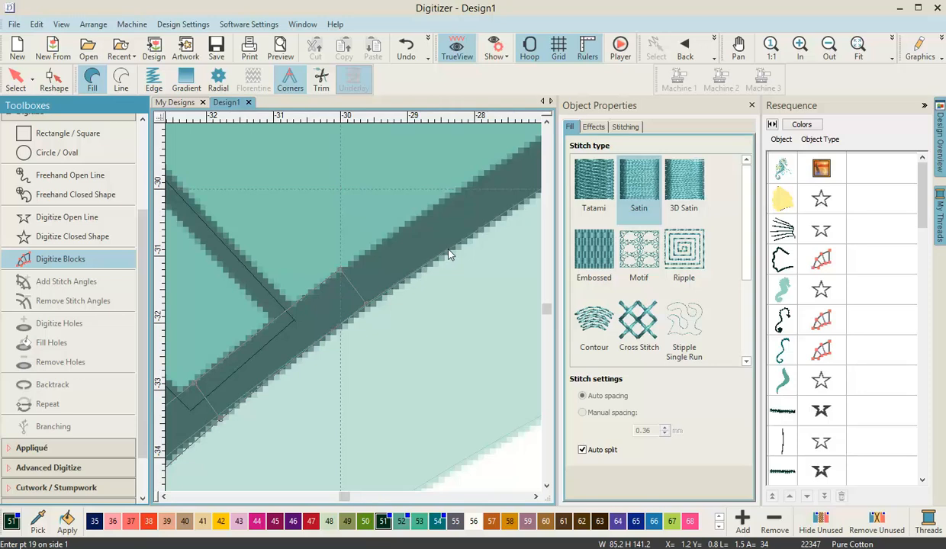
pyautogui.click(447, 246)
pyautogui.click(461, 271)
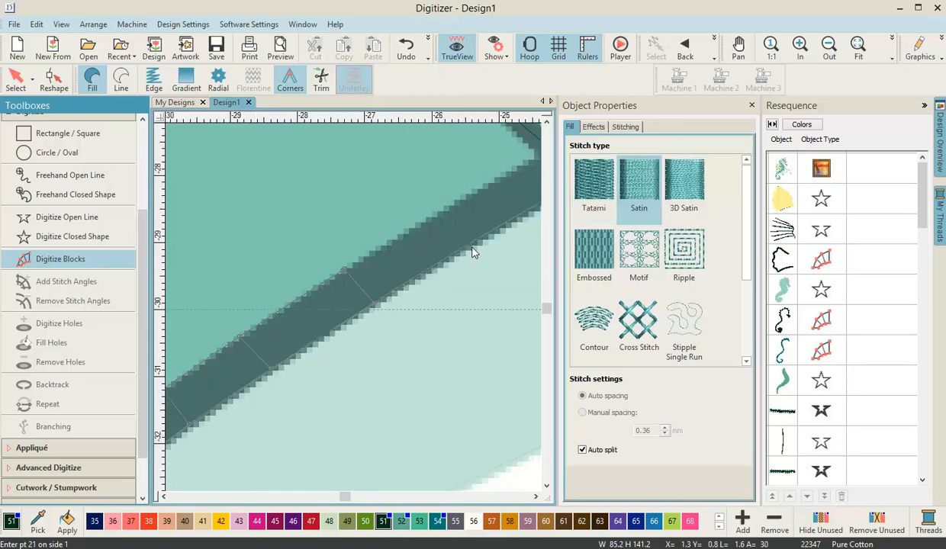
pyautogui.click(444, 214)
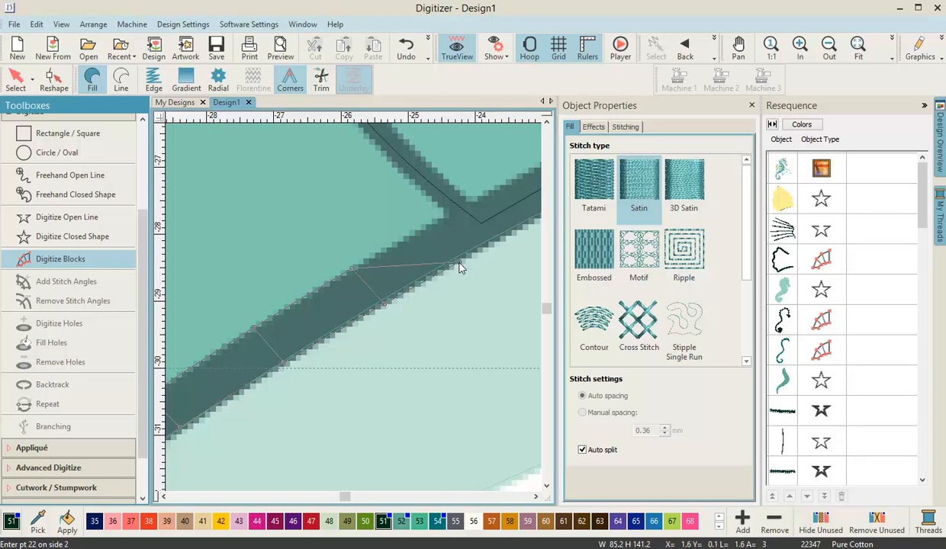
pyautogui.click(430, 223)
# - Place the satin block's point pairs along the lower right outline past the fourth-lowest stripe pair, to about X -15.5, Y -24.5 mm
pyautogui.click(440, 289)
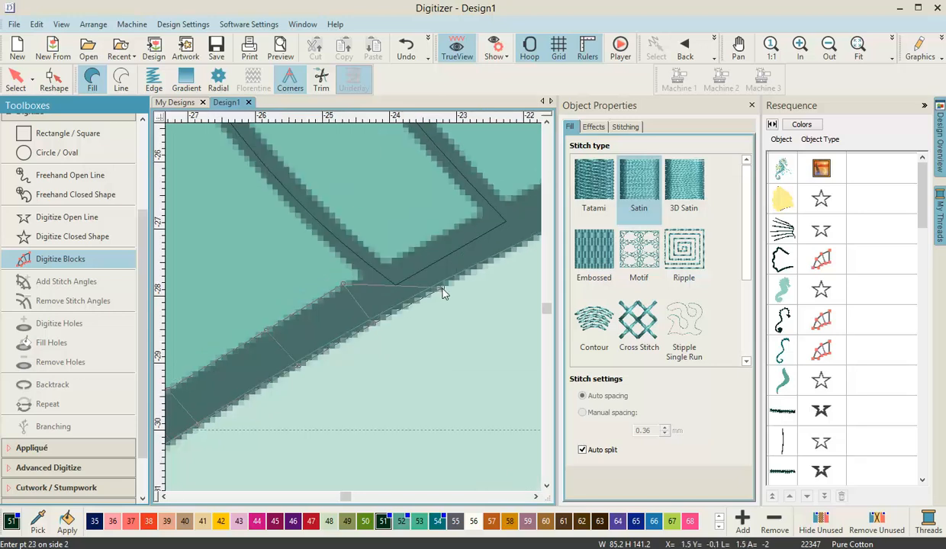
pyautogui.click(412, 272)
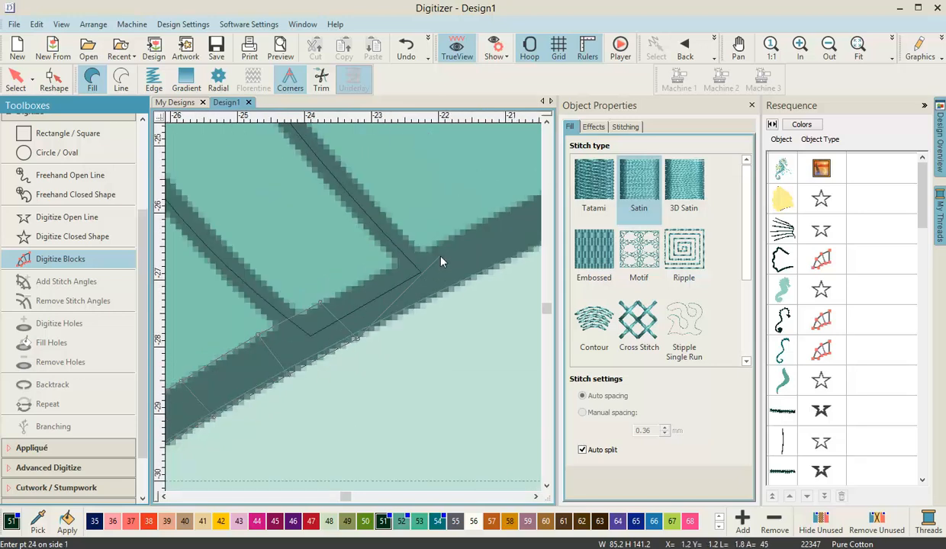
pyautogui.click(451, 237)
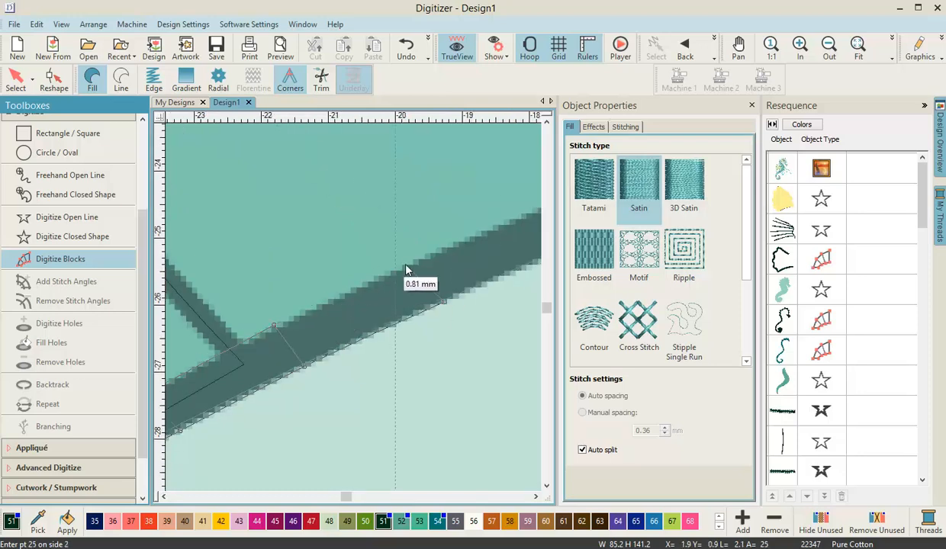
pyautogui.click(415, 264)
pyautogui.click(490, 286)
pyautogui.click(459, 252)
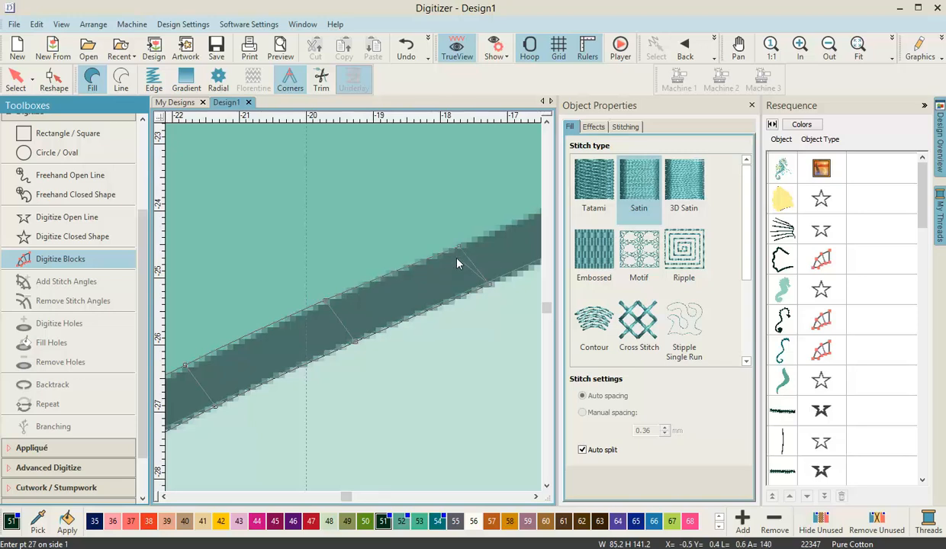
pyautogui.click(449, 348)
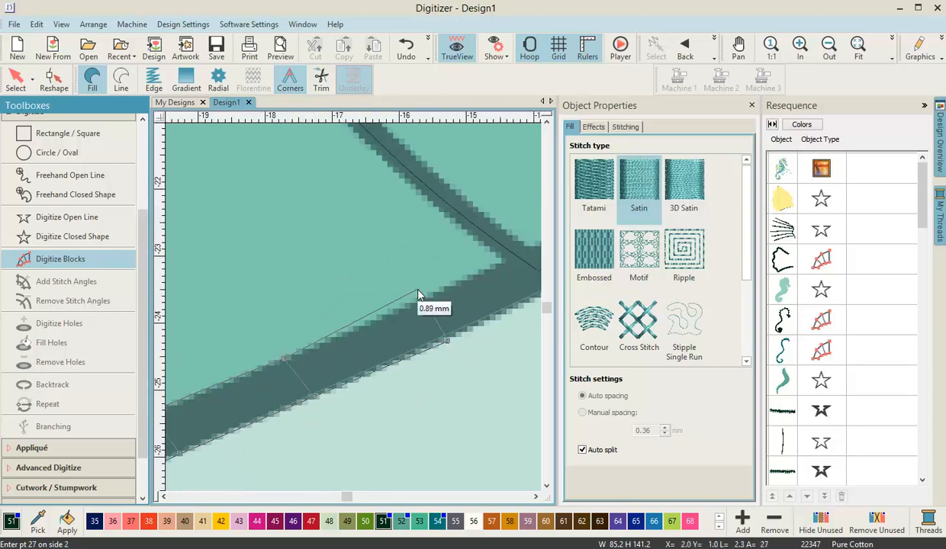
pyautogui.click(415, 283)
# - Continue the satin block past the fifth-lowest stripe pair and along the green dots, to about X -4, Y -18 mm
pyautogui.click(429, 323)
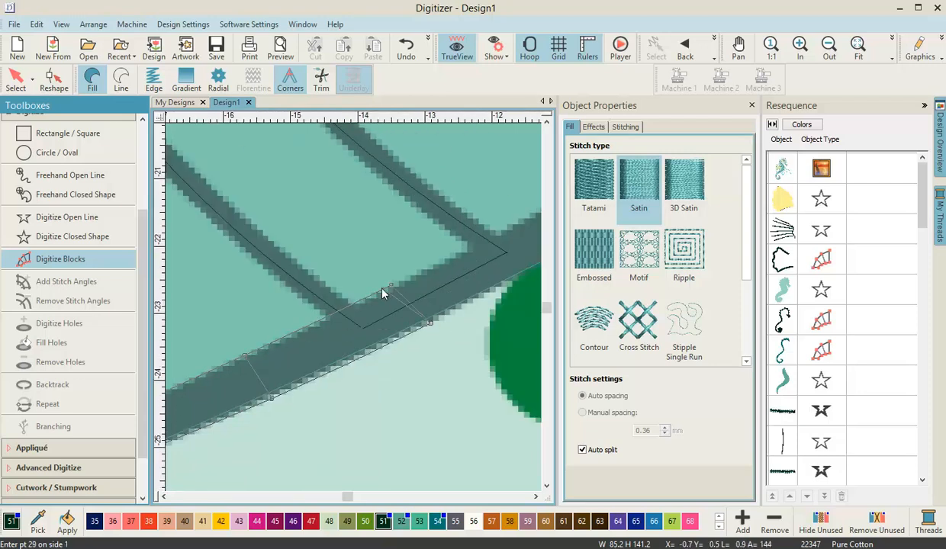
pyautogui.click(433, 275)
pyautogui.click(404, 233)
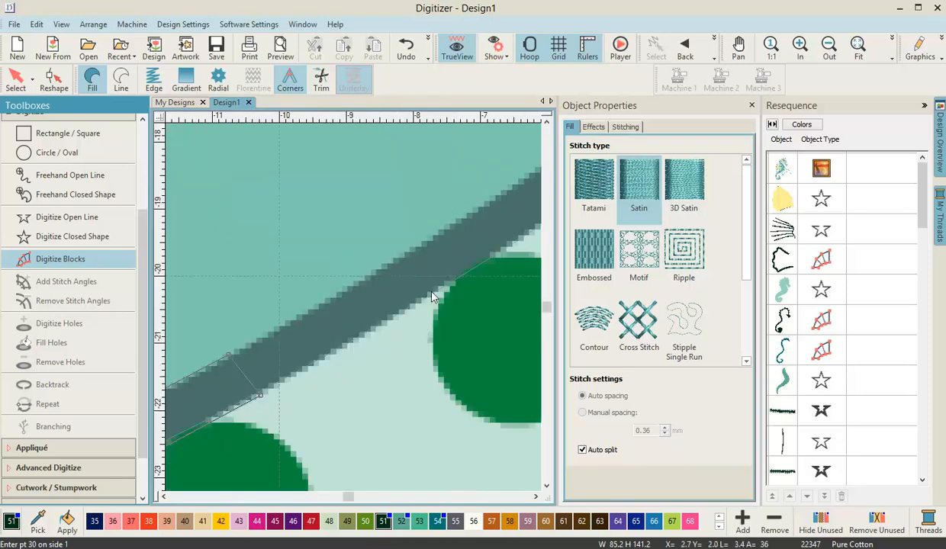
pyautogui.click(432, 298)
pyautogui.click(486, 259)
pyautogui.click(451, 227)
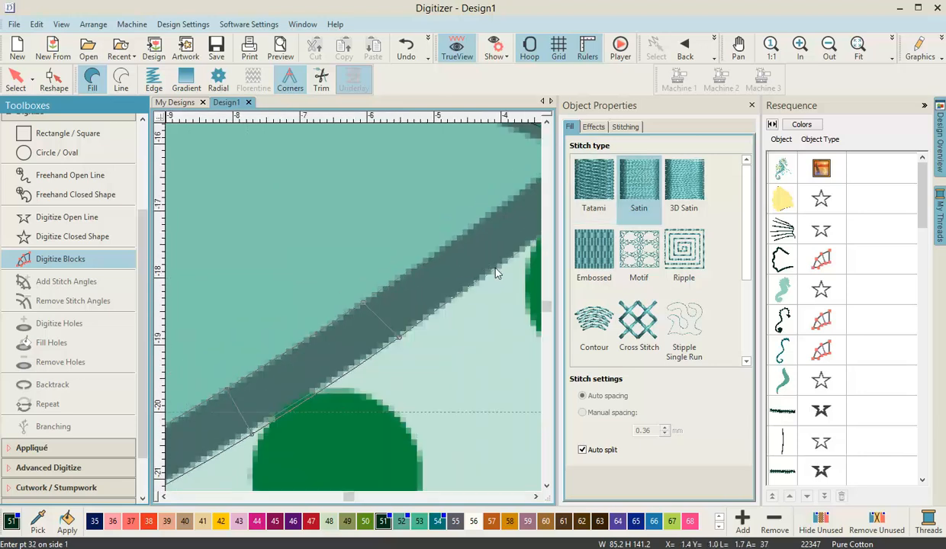
pyautogui.click(508, 265)
pyautogui.click(459, 232)
# - Extend the satin block along the right outline past the sixth-lowest stripe pair, to about X 5, Y -9.5 mm
pyautogui.click(496, 277)
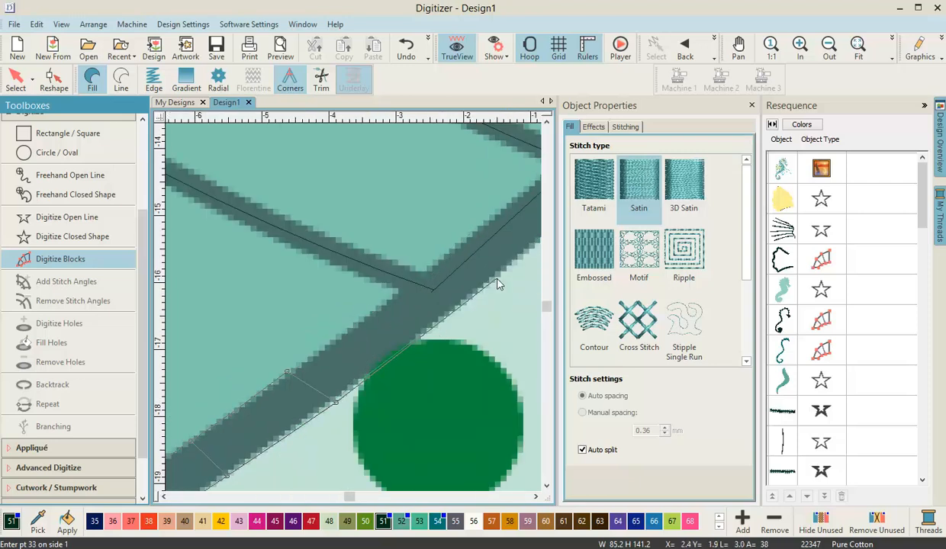
pyautogui.click(444, 255)
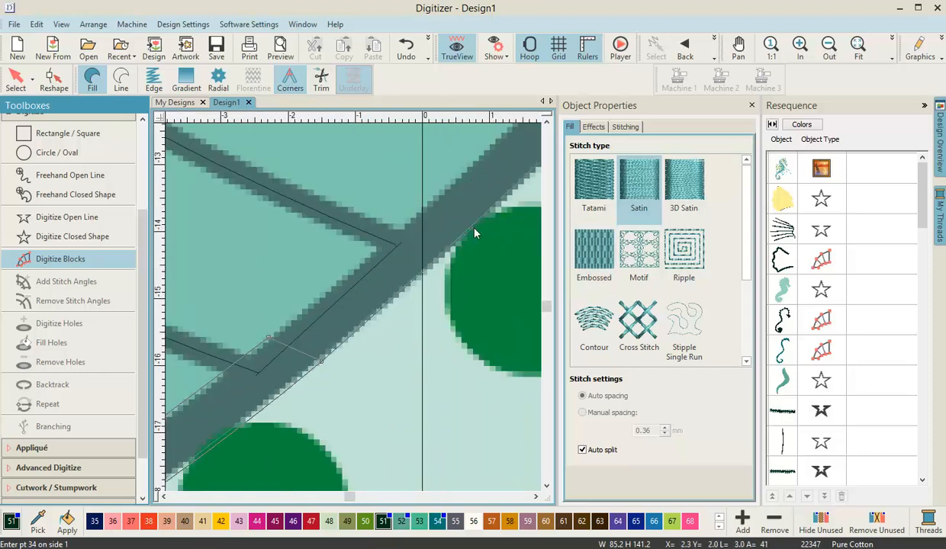
pyautogui.click(475, 228)
pyautogui.click(430, 201)
pyautogui.click(452, 235)
pyautogui.click(406, 210)
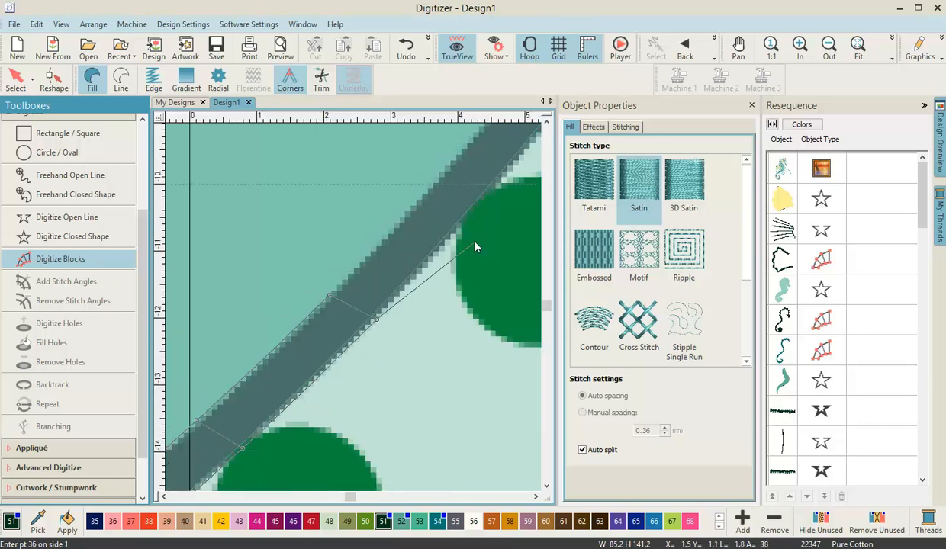
pyautogui.click(517, 162)
pyautogui.click(458, 145)
# - Carry the satin block's point pairs past the seventh-lowest stripe pair and across the horizontal axis, to about X 9.5, Y 1.5 mm
pyautogui.scroll(-5, 342, 297)
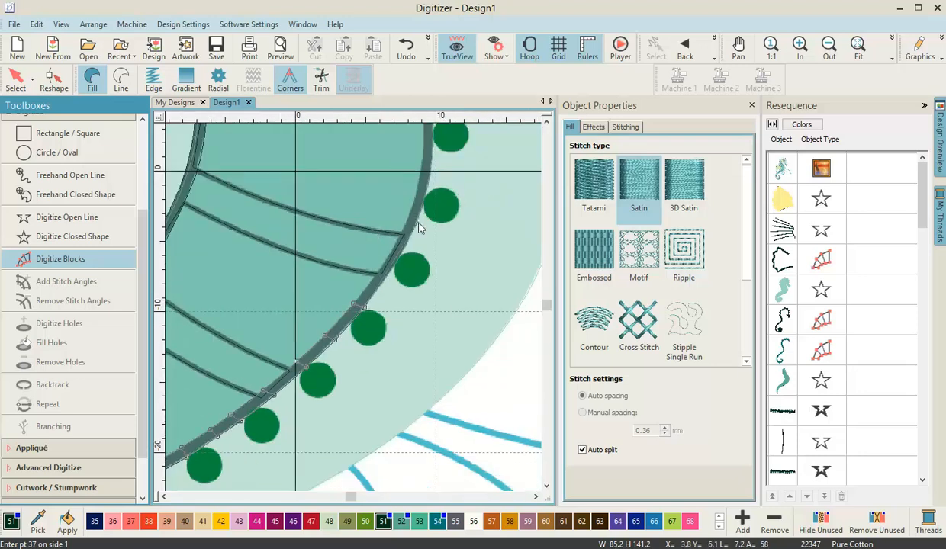
pyautogui.scroll(-4, 355, 310)
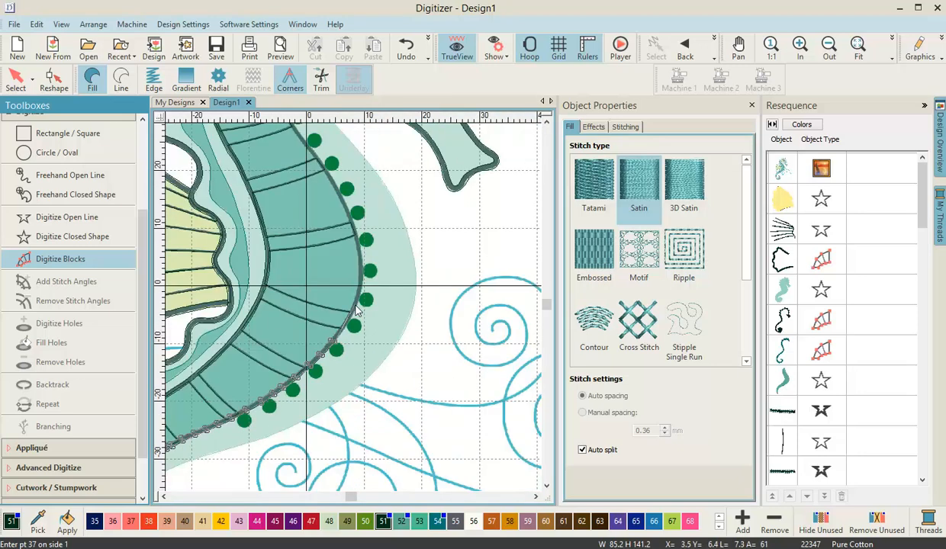
pyautogui.scroll(4, 356, 311)
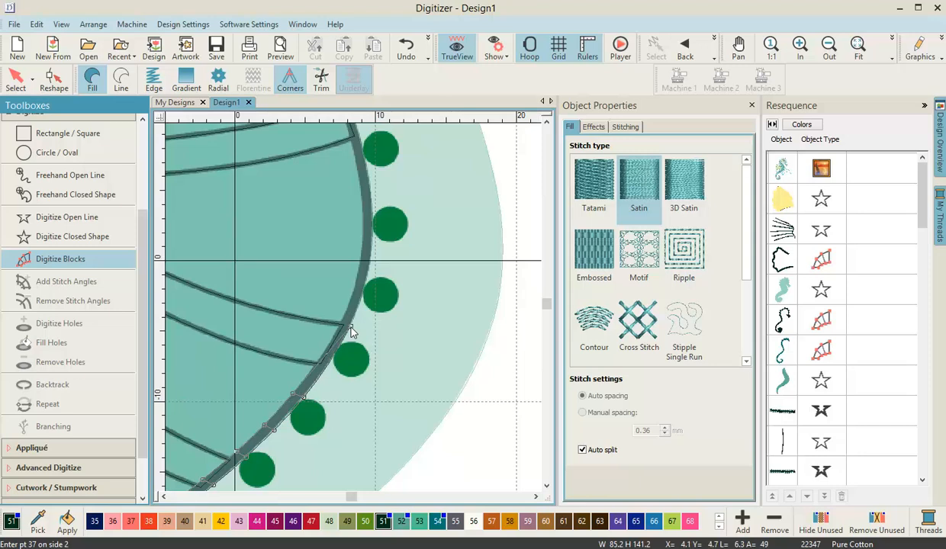
pyautogui.click(345, 319)
pyautogui.press('Return')
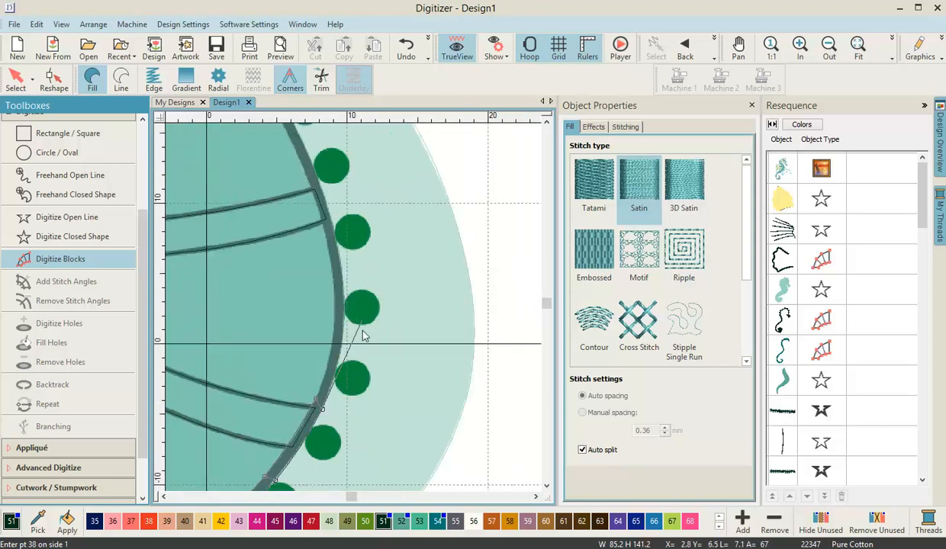
pyautogui.click(340, 319)
pyautogui.scroll(2, 332, 261)
pyautogui.scroll(2, 353, 312)
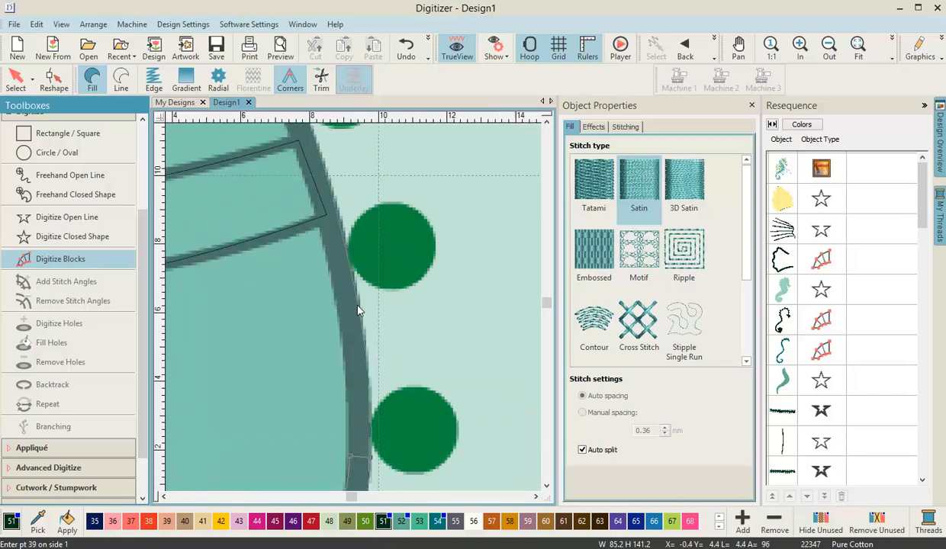
# - Follow the right outline past the eighth-lowest stripe pair with the satin block, to about X 7, Y 14 mm
pyautogui.click(347, 309)
pyautogui.click(336, 307)
pyautogui.click(322, 249)
pyautogui.click(301, 254)
pyautogui.click(302, 197)
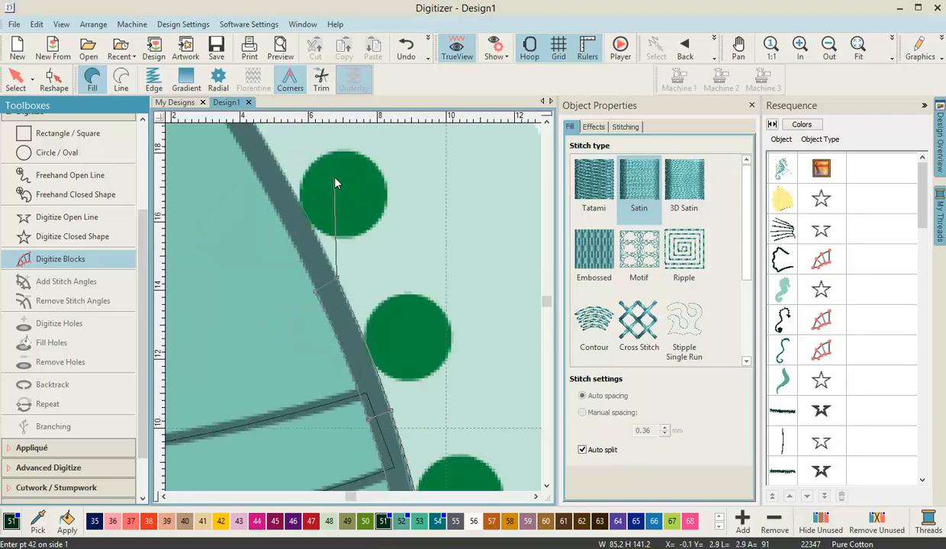
# - Continue the satin block up the right outline alongside the ninth-lowest stripe pair, to about X 2.5, Y 21.5 mm
pyautogui.click(304, 213)
pyautogui.click(284, 222)
pyautogui.click(319, 300)
pyautogui.click(257, 204)
pyautogui.click(237, 218)
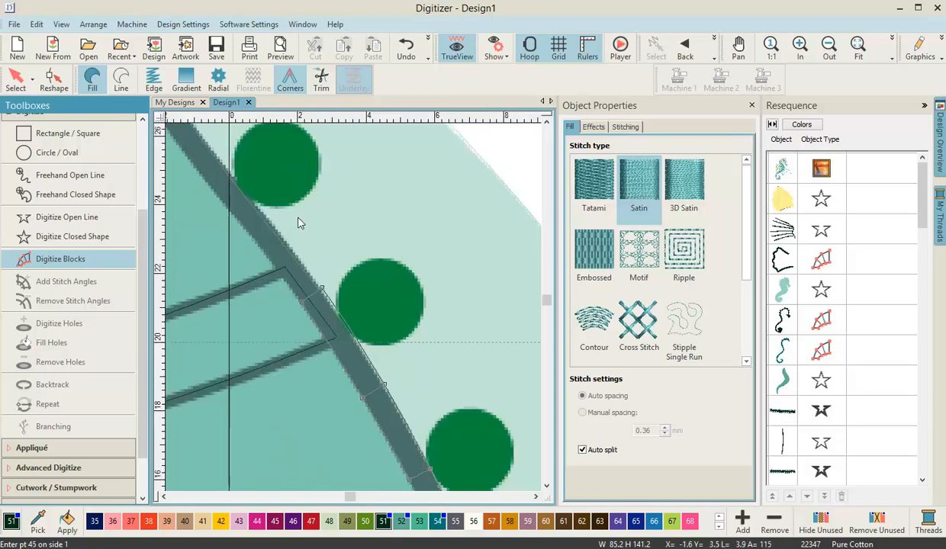
# - Extend the satin block past the next stripe pair to the head fin's lower tip at about X -4, Y 31.5 mm and finish it
pyautogui.click(300, 278)
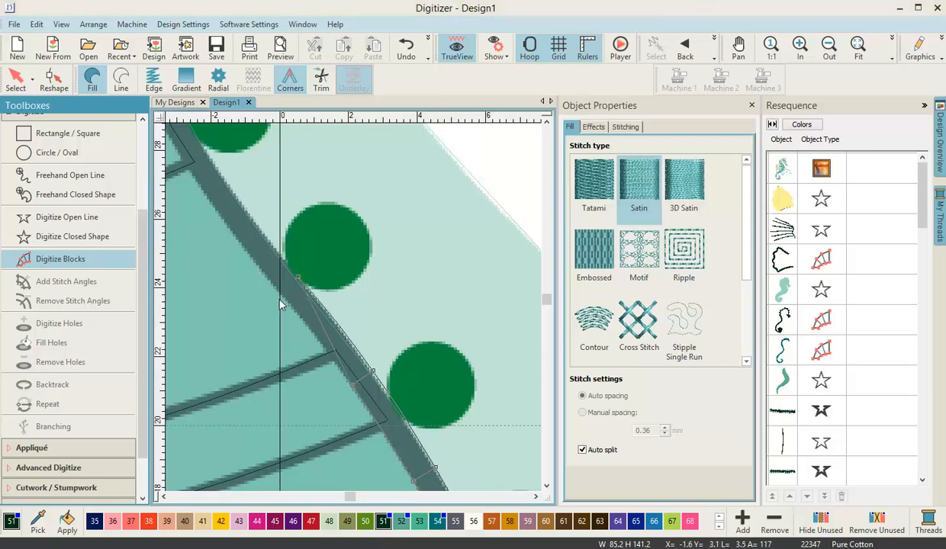
pyautogui.click(280, 298)
pyautogui.click(227, 189)
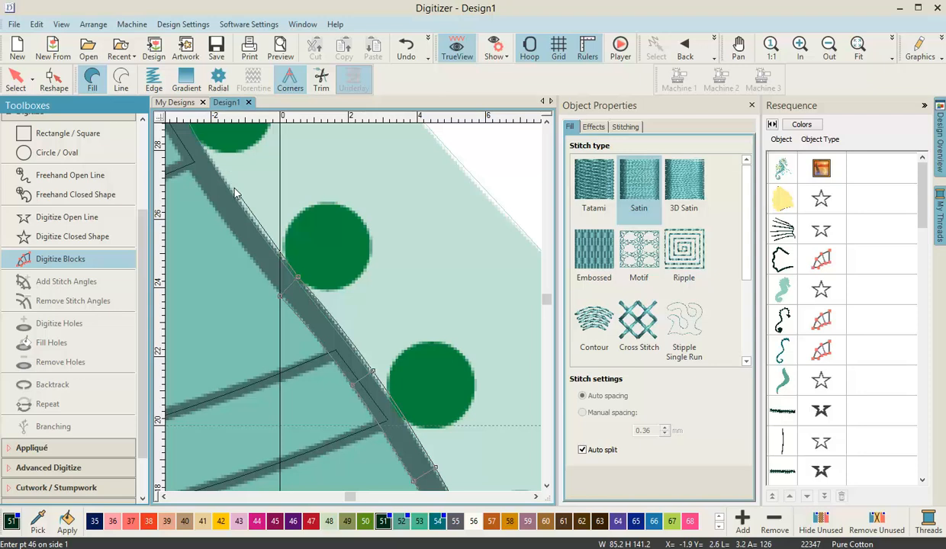
pyautogui.click(226, 212)
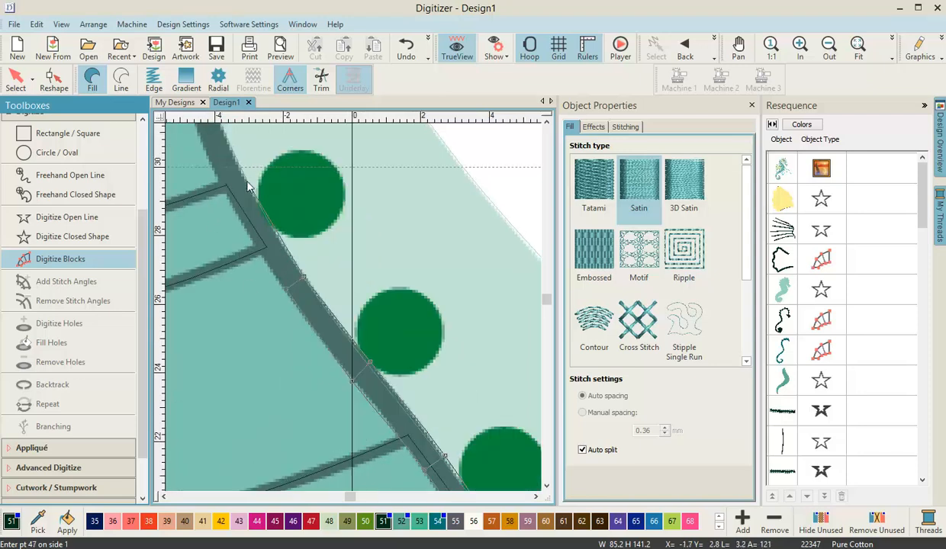
pyautogui.click(251, 186)
pyautogui.click(233, 202)
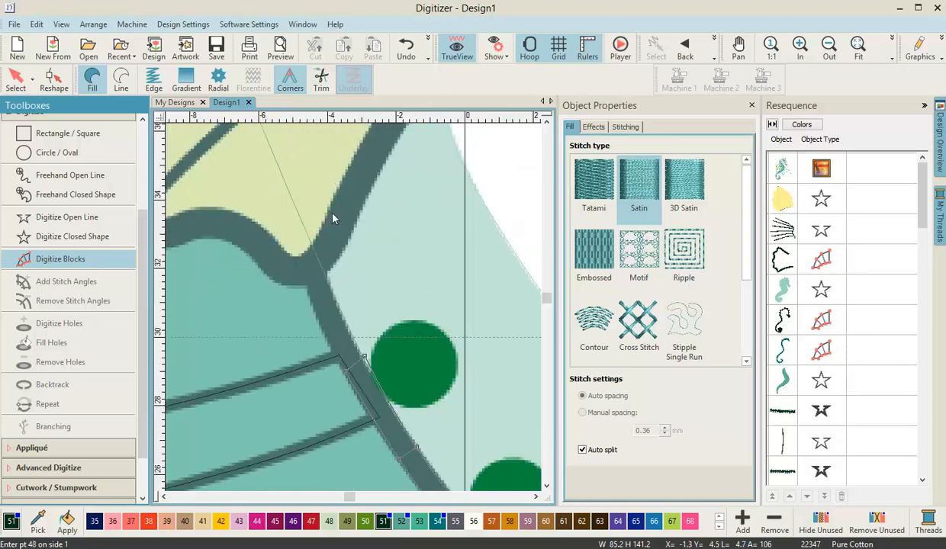
pyautogui.click(328, 276)
pyautogui.click(305, 290)
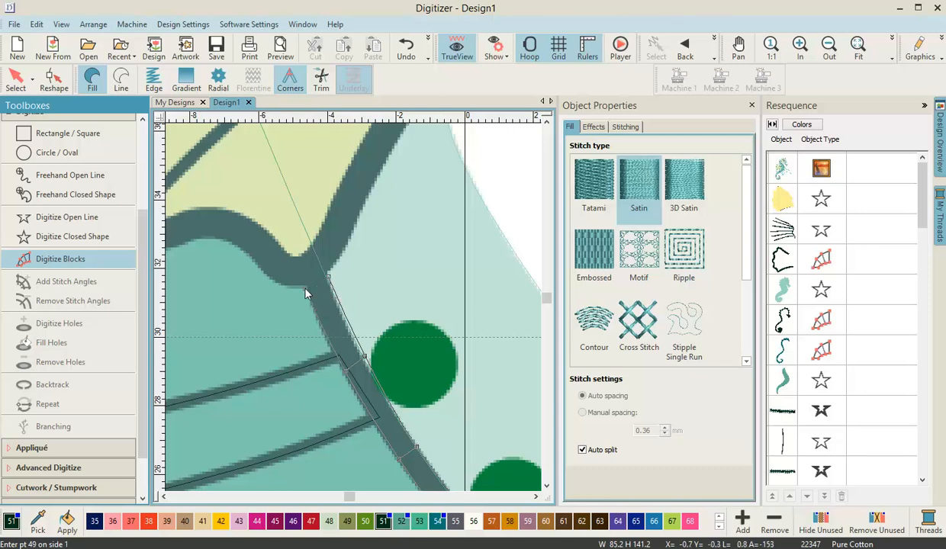
pyautogui.press('Return')
# - Turn on the stitch display and examine the satin outlines on both sides of the striped belly panel
pyautogui.click(494, 61)
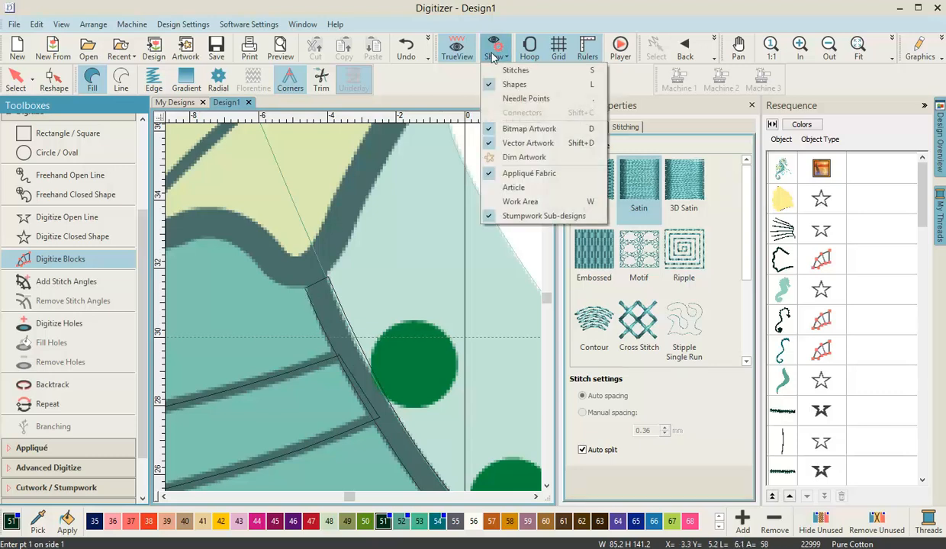
pyautogui.click(515, 70)
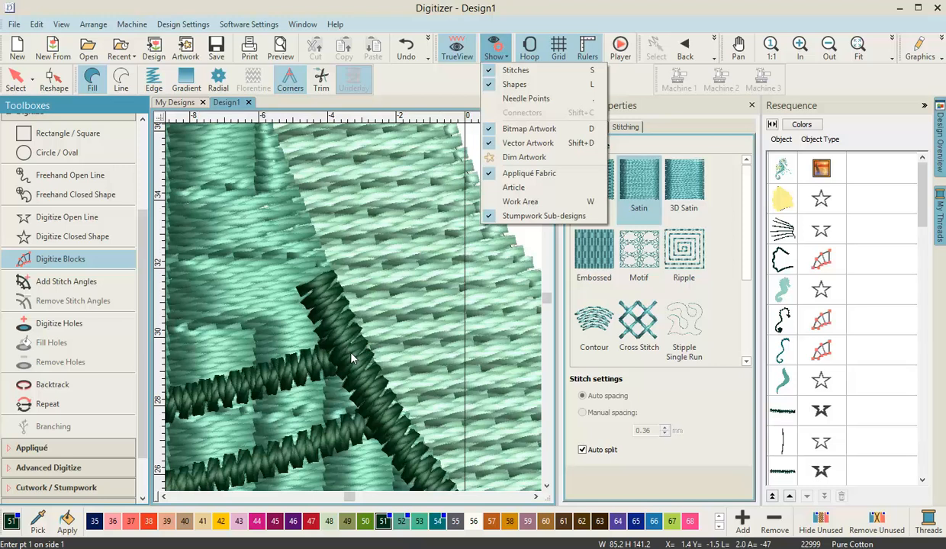
pyautogui.click(15, 78)
pyautogui.scroll(-6, 358, 312)
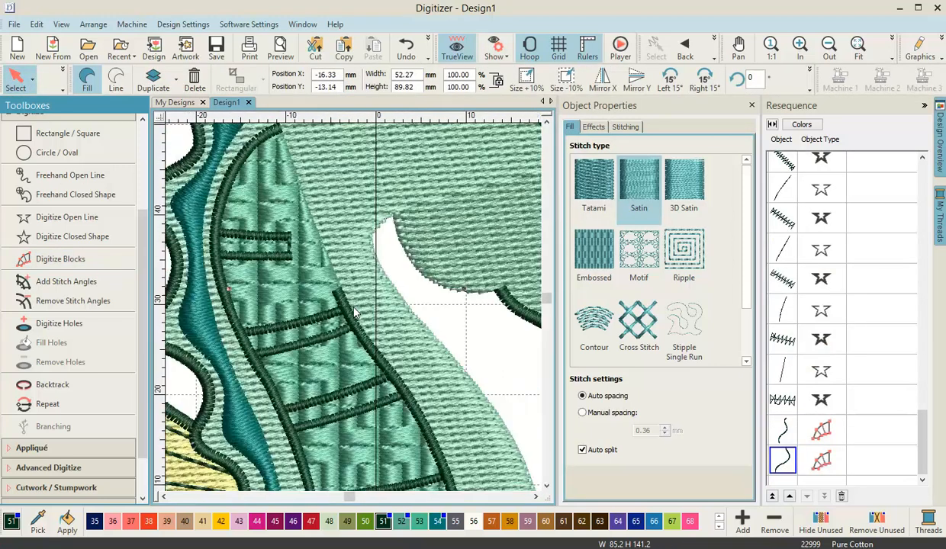
pyautogui.click(455, 360)
pyautogui.scroll(-5, 396, 374)
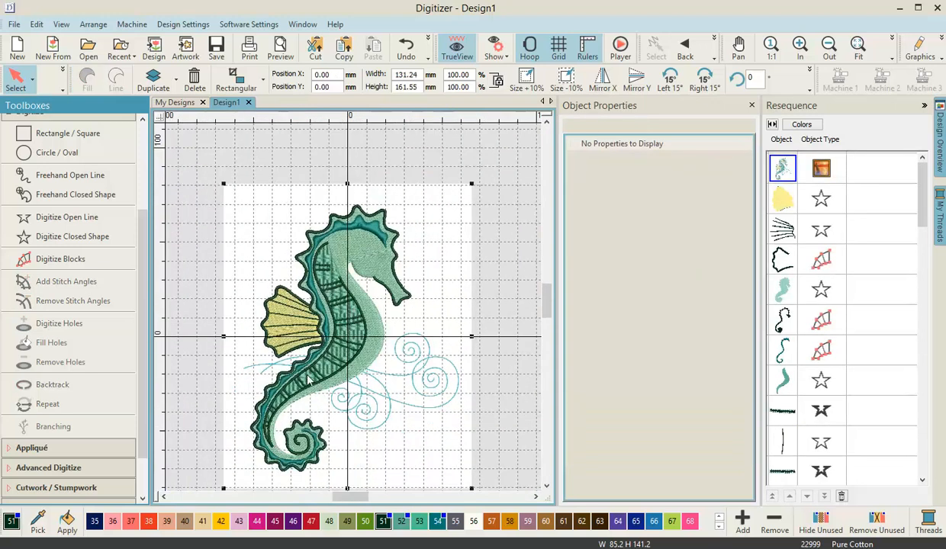
pyautogui.scroll(6, 337, 322)
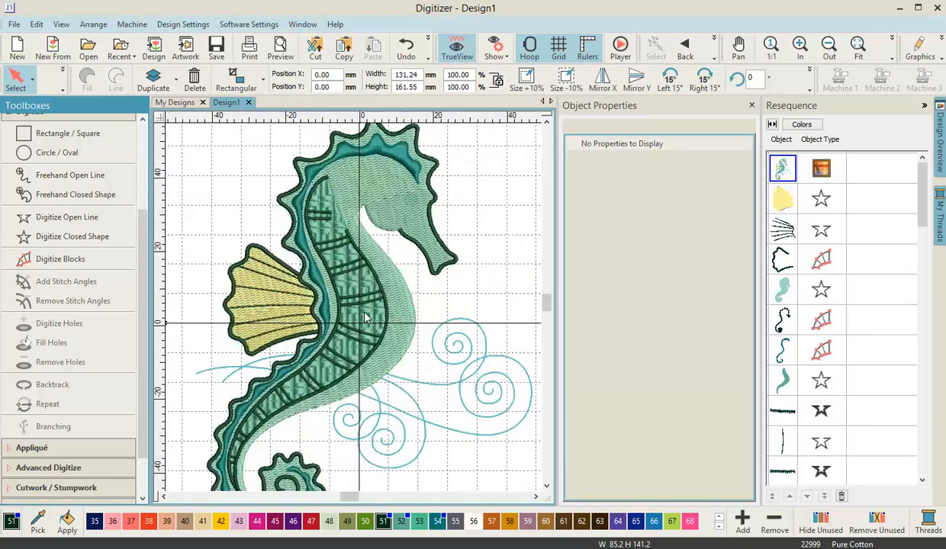
pyautogui.scroll(2, 353, 311)
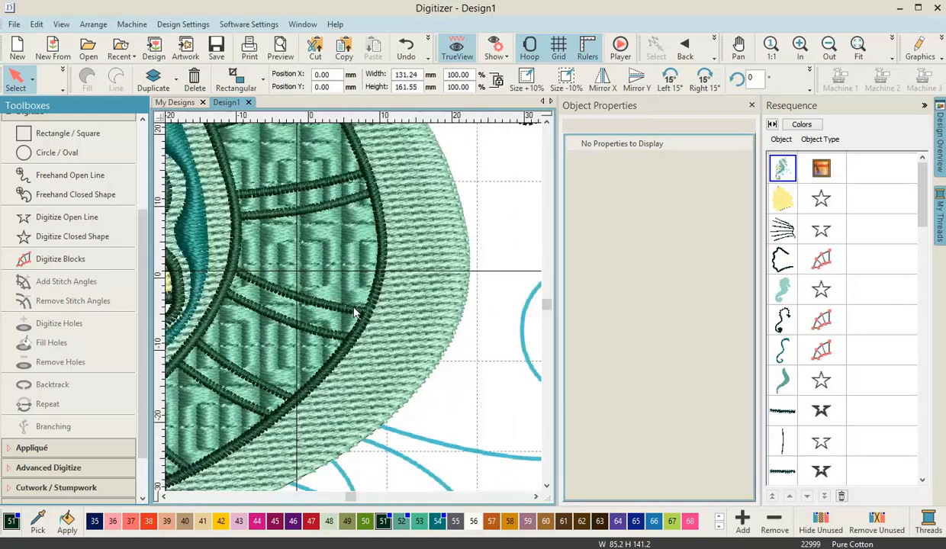
pyautogui.scroll(-4, 353, 311)
pyautogui.scroll(-2, 353, 312)
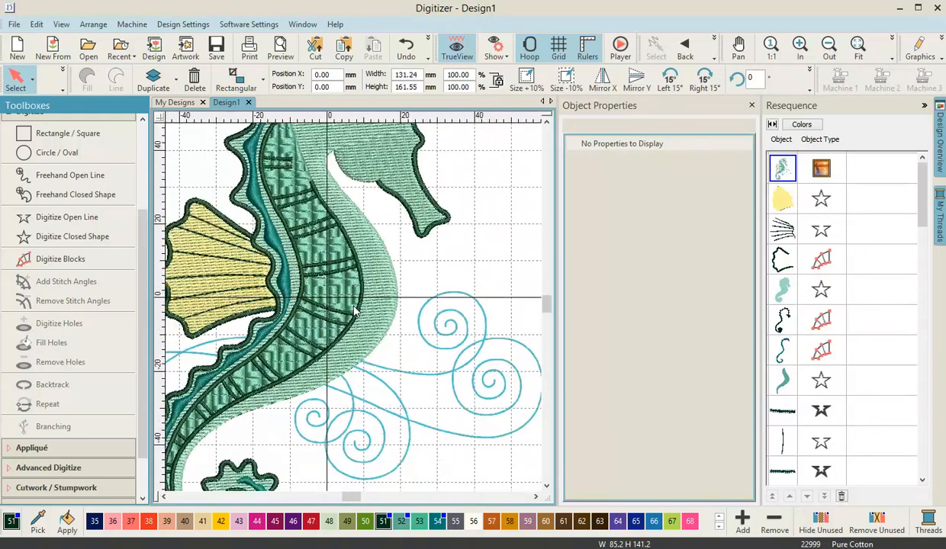
pyautogui.scroll(-1, 328, 164)
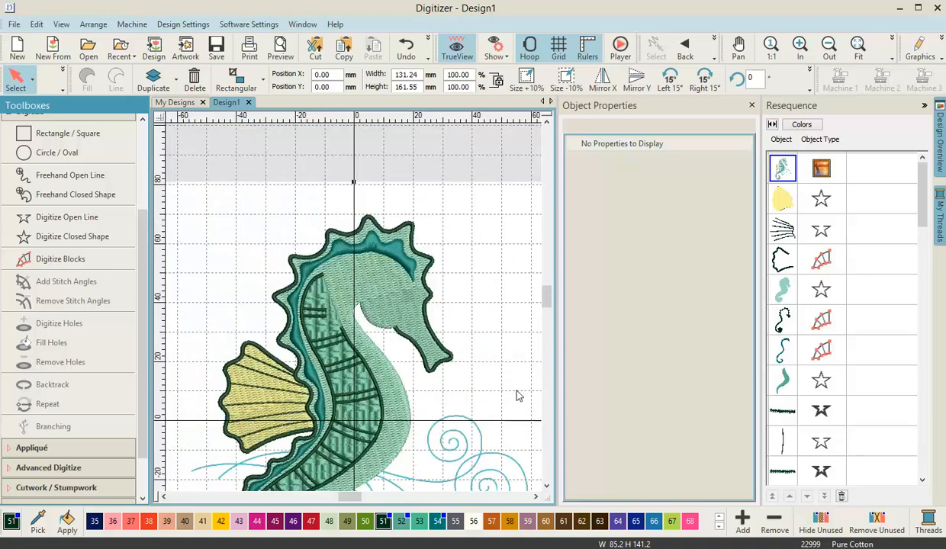
# - Hide the stitches so that the head fin artwork can be traced
pyautogui.click(487, 57)
pyautogui.click(492, 70)
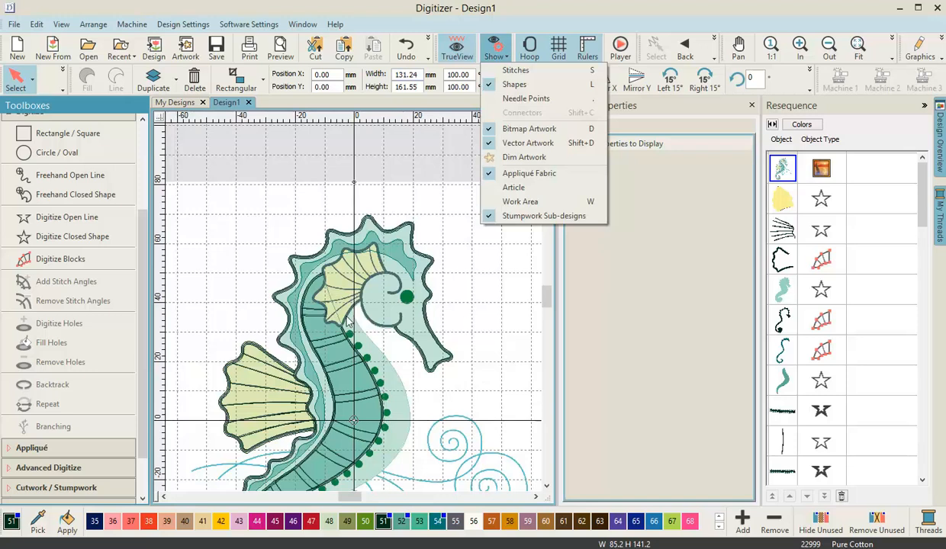
pyautogui.click(484, 286)
pyautogui.scroll(4, 355, 313)
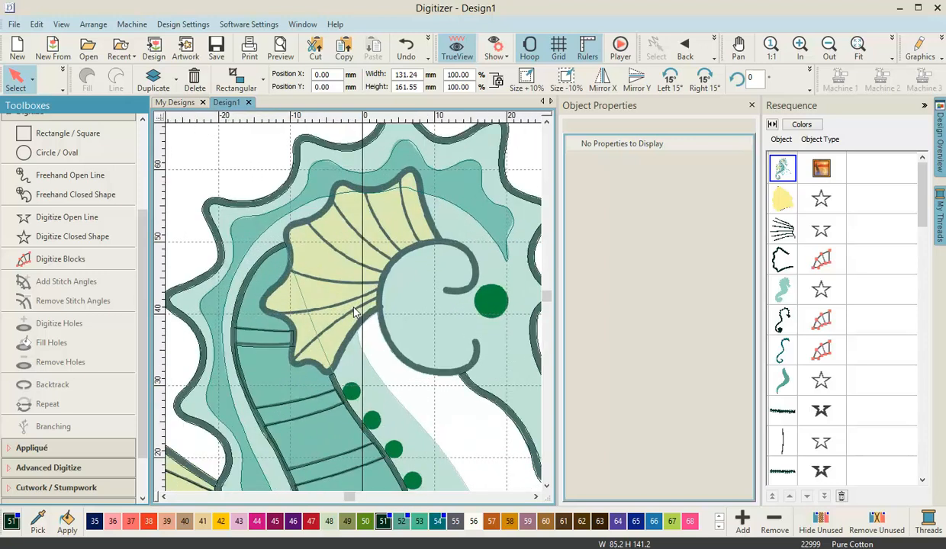
pyautogui.scroll(1, 355, 313)
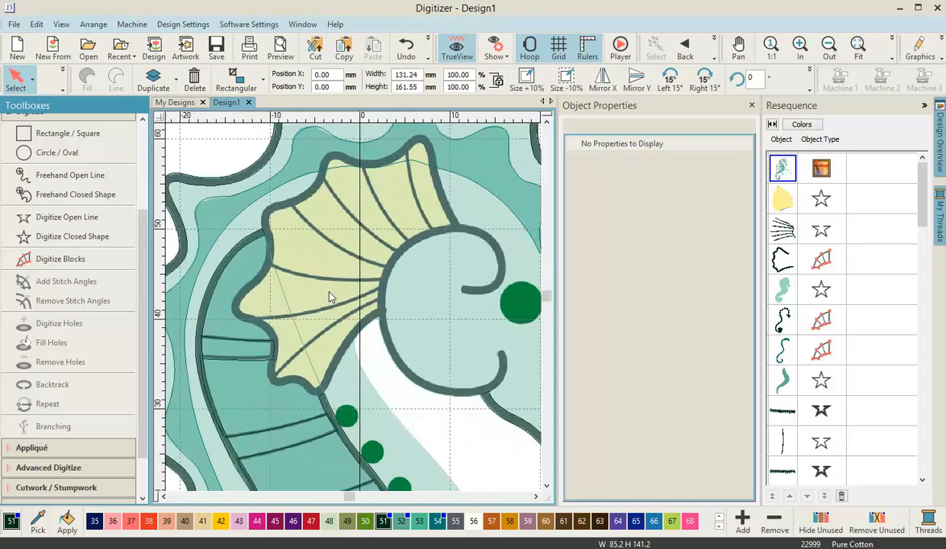
# - Set up a filled closed shape with Tatami stitch in the pale yellow thread colour 13
pyautogui.click(95, 239)
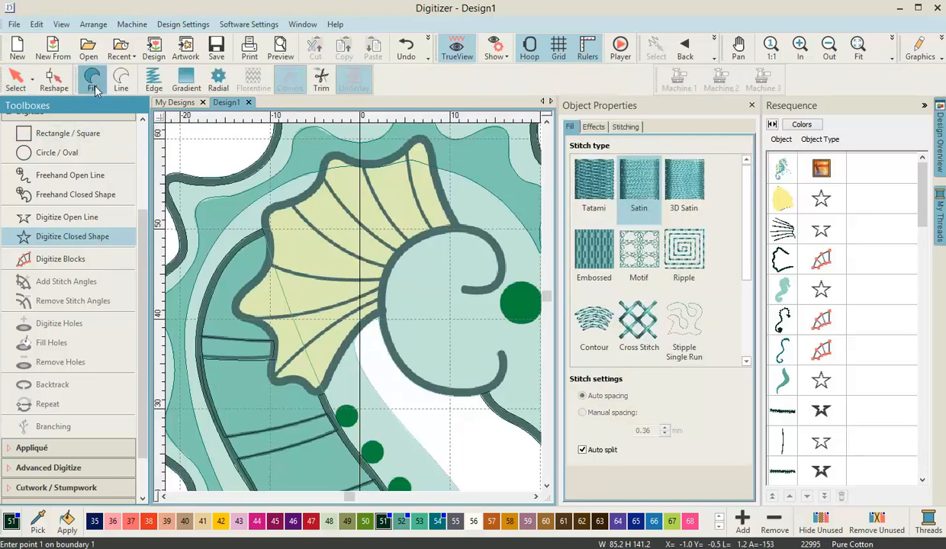
pyautogui.click(594, 182)
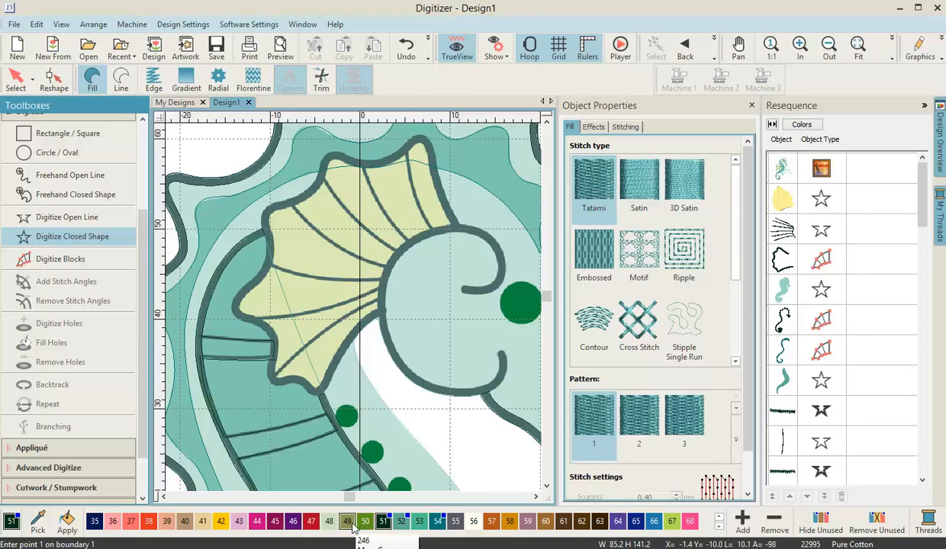
pyautogui.click(720, 519)
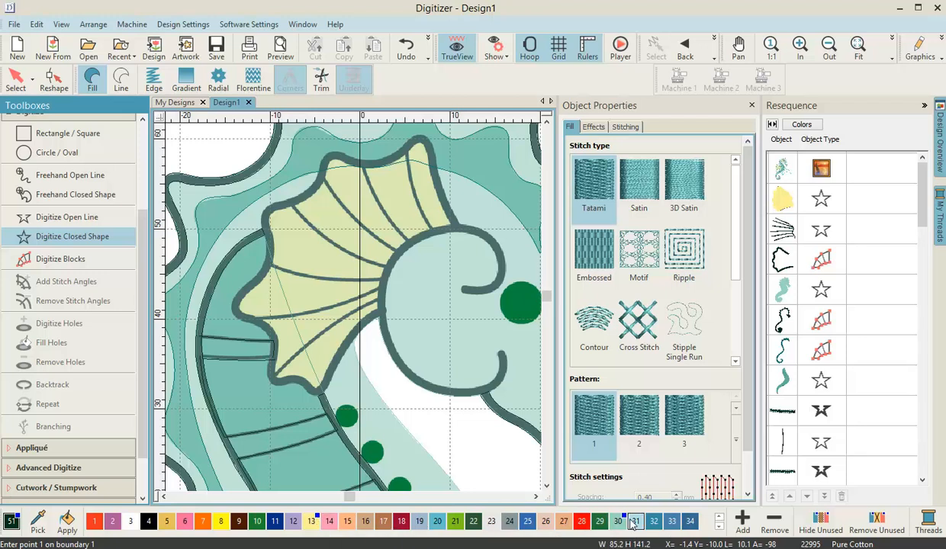
pyautogui.click(315, 525)
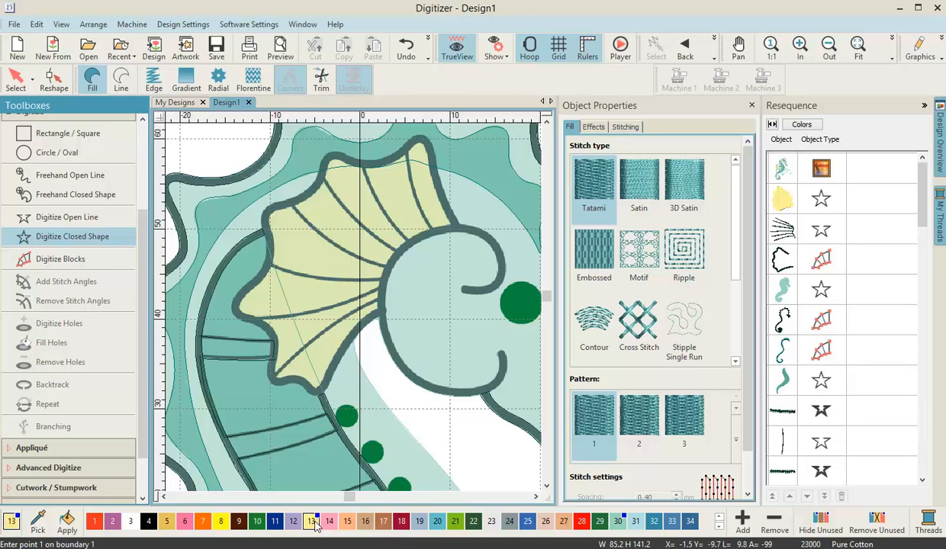
# - Trace the tatami boundary from the fin's inner corner at about X 3, Y 40.5 mm along its lower edge and around the bottom tip
pyautogui.scroll(2, 375, 328)
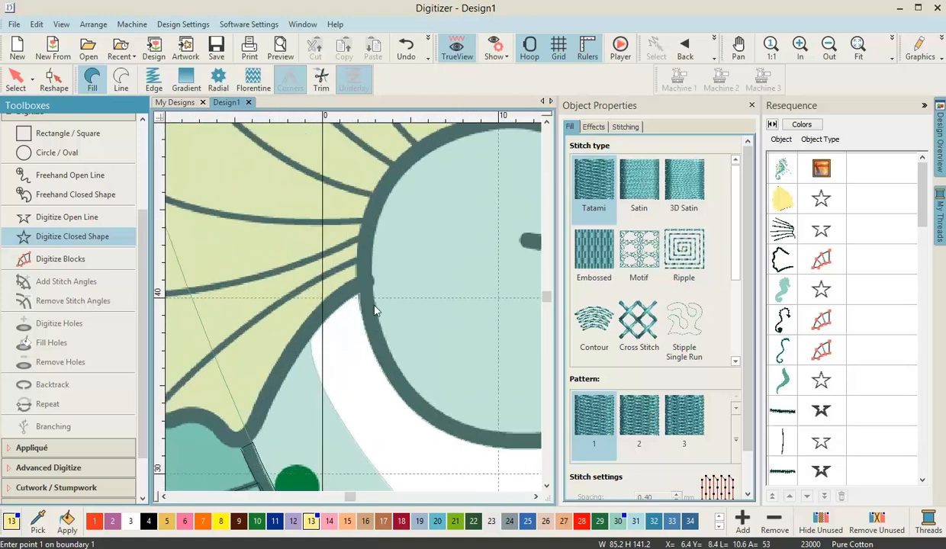
pyautogui.scroll(1, 375, 284)
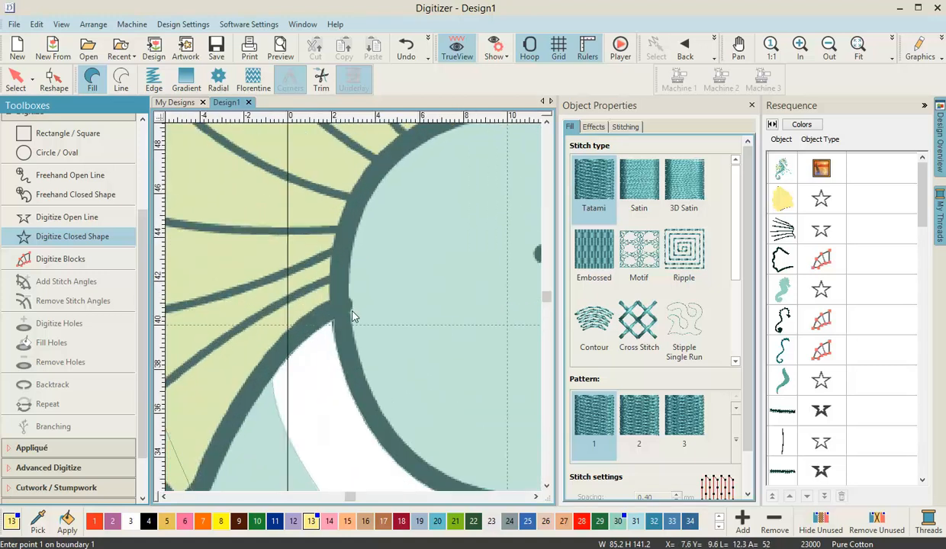
pyautogui.click(349, 306)
pyautogui.click(323, 326)
pyautogui.scroll(1, 292, 358)
pyautogui.rightClick(369, 297)
pyautogui.click(304, 374)
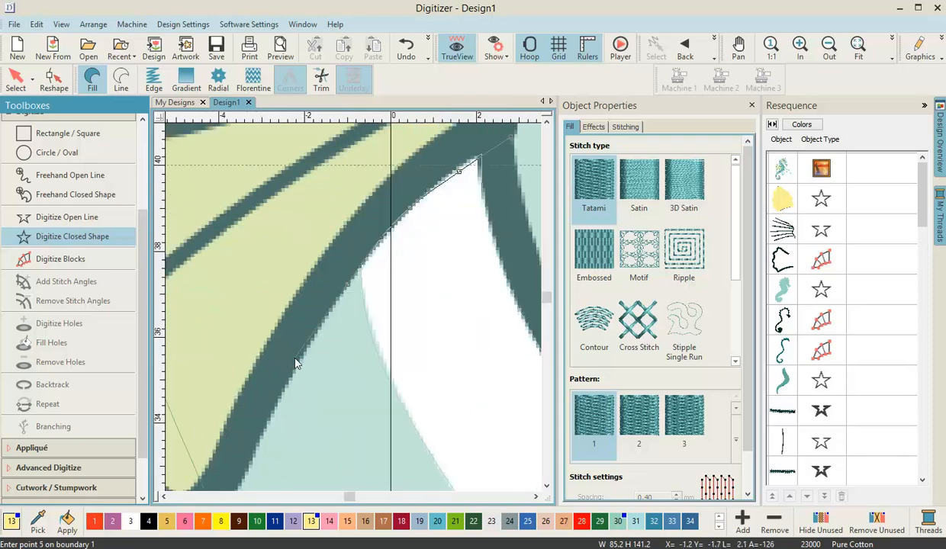
pyautogui.click(294, 374)
pyautogui.click(258, 460)
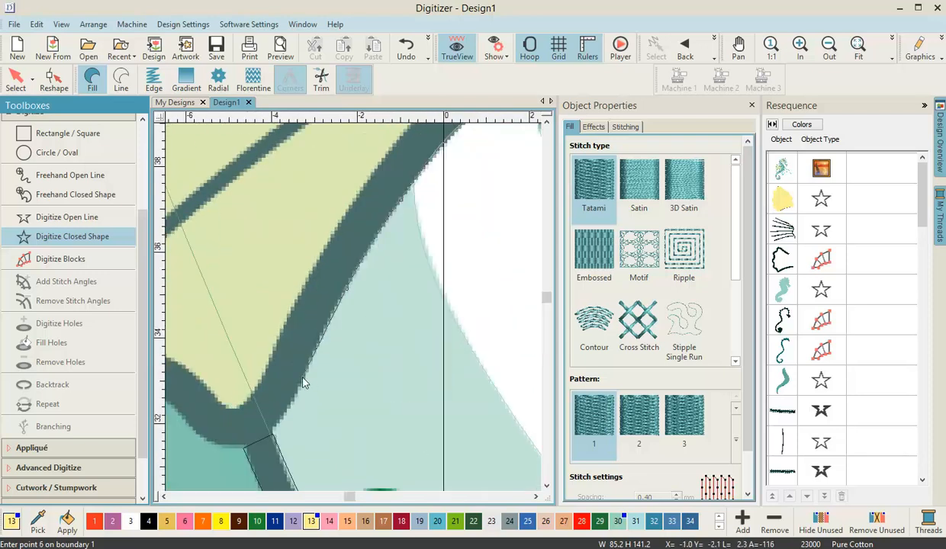
pyautogui.click(271, 439)
pyautogui.click(236, 450)
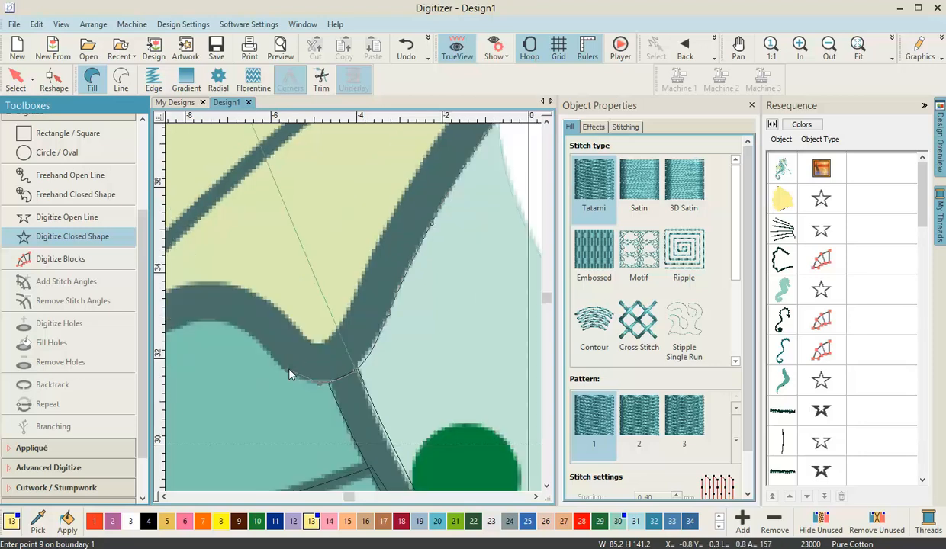
# - Continue the boundary around the lowest scallop and up past the belly stripe pair to about X -10, Y 38 mm
pyautogui.click(279, 367)
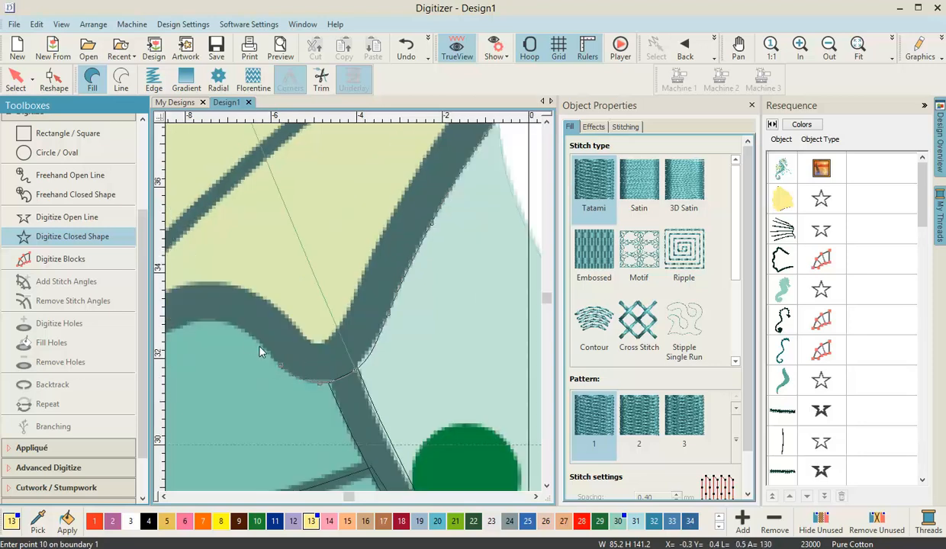
pyautogui.click(223, 321)
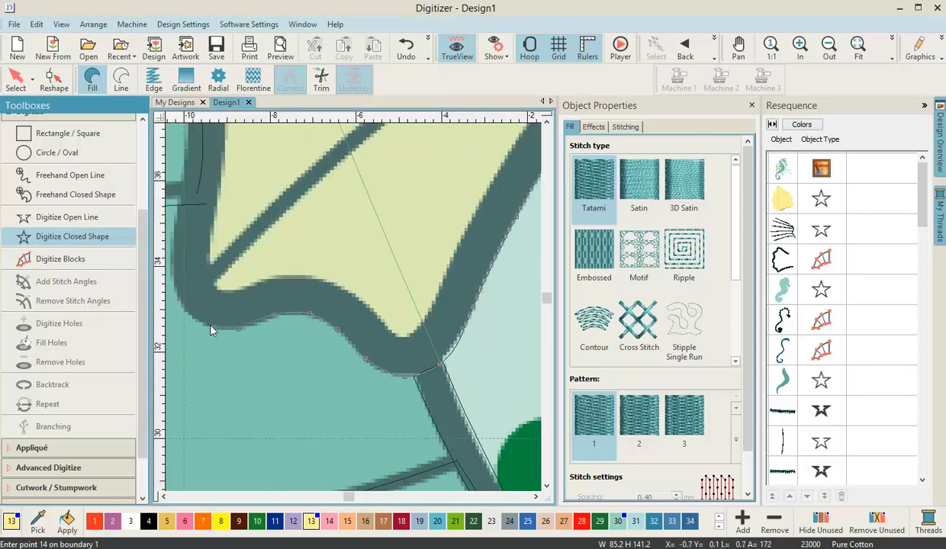
pyautogui.click(211, 328)
pyautogui.click(262, 289)
pyautogui.click(262, 208)
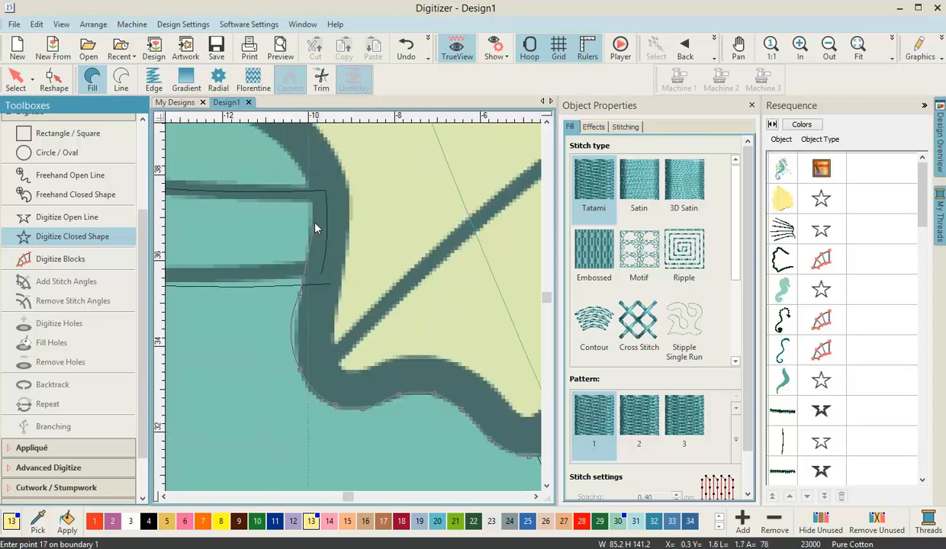
pyautogui.click(314, 228)
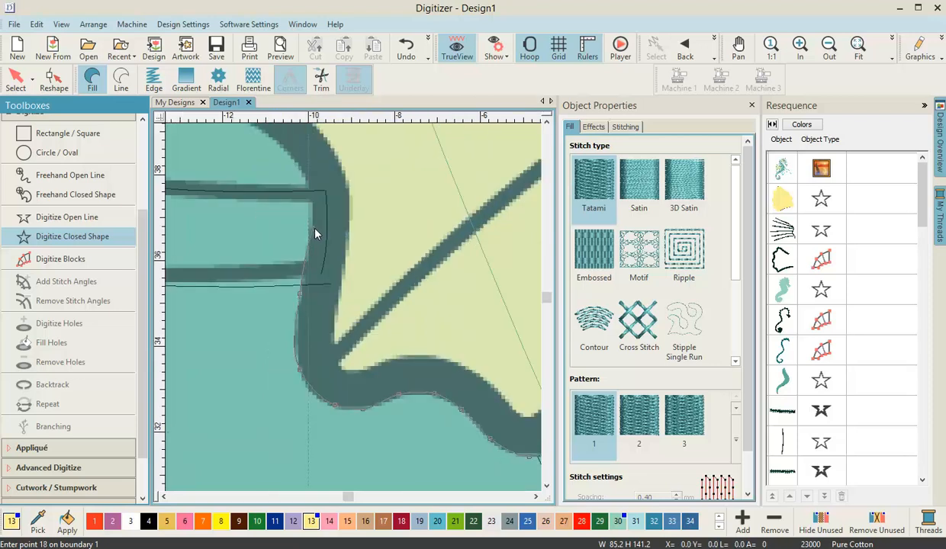
pyautogui.click(314, 176)
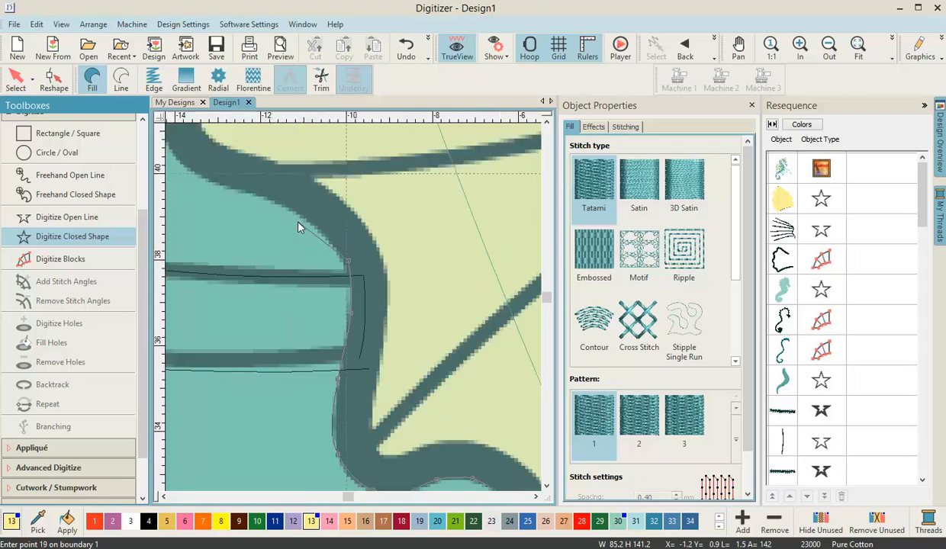
# - Extend the boundary around the fin's outermost lobe and up to where the satin outline meets the fin, at about X -10.5, Y 49.5 mm
pyautogui.click(305, 220)
pyautogui.click(330, 267)
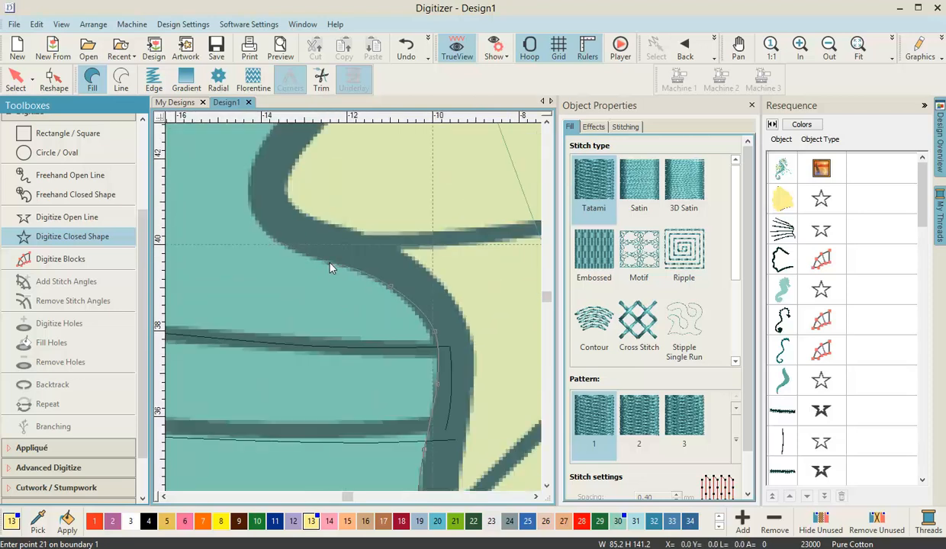
pyautogui.click(281, 242)
pyautogui.click(257, 151)
pyautogui.click(345, 177)
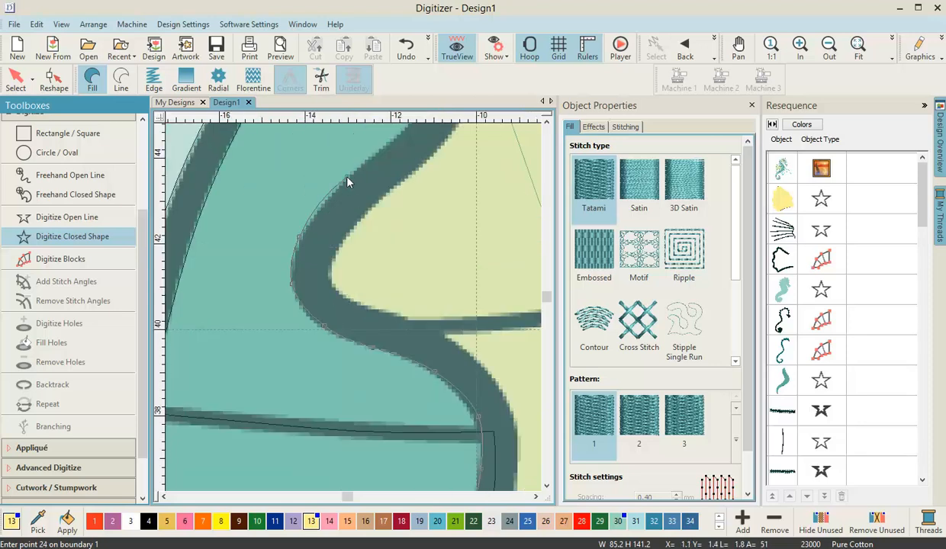
pyautogui.click(379, 222)
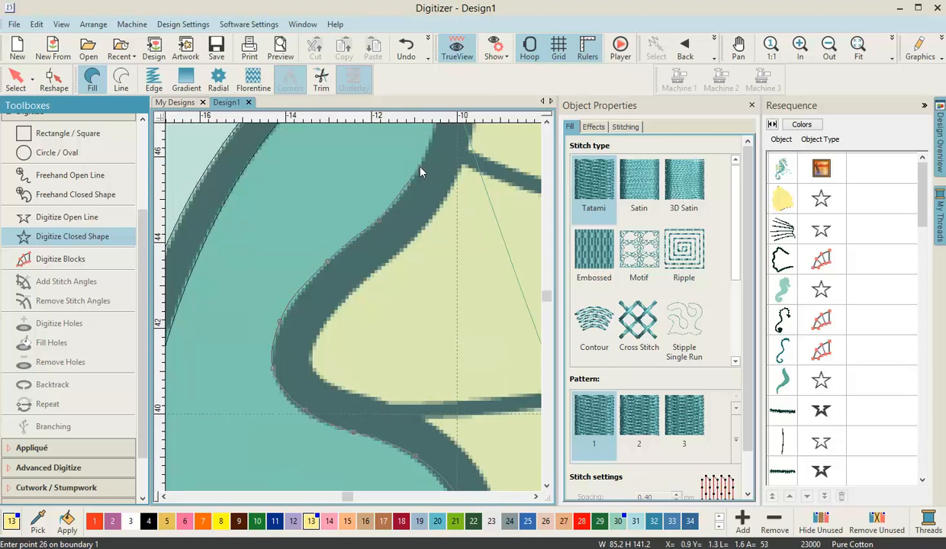
pyautogui.click(364, 299)
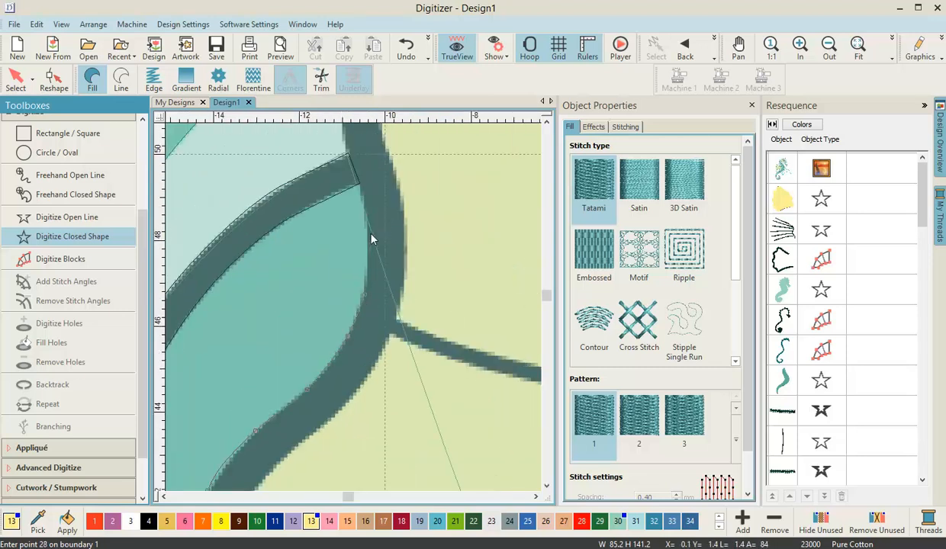
pyautogui.click(357, 180)
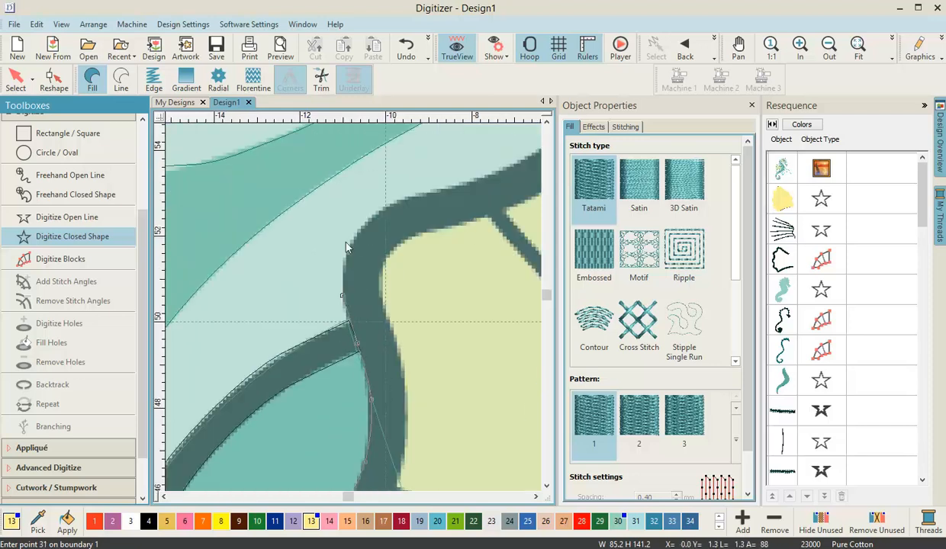
# - Carry the fill boundary around the fin's upper outer corner and over the next peak at about X -3, Y 58.5 mm
pyautogui.click(356, 245)
pyautogui.click(400, 204)
pyautogui.click(397, 248)
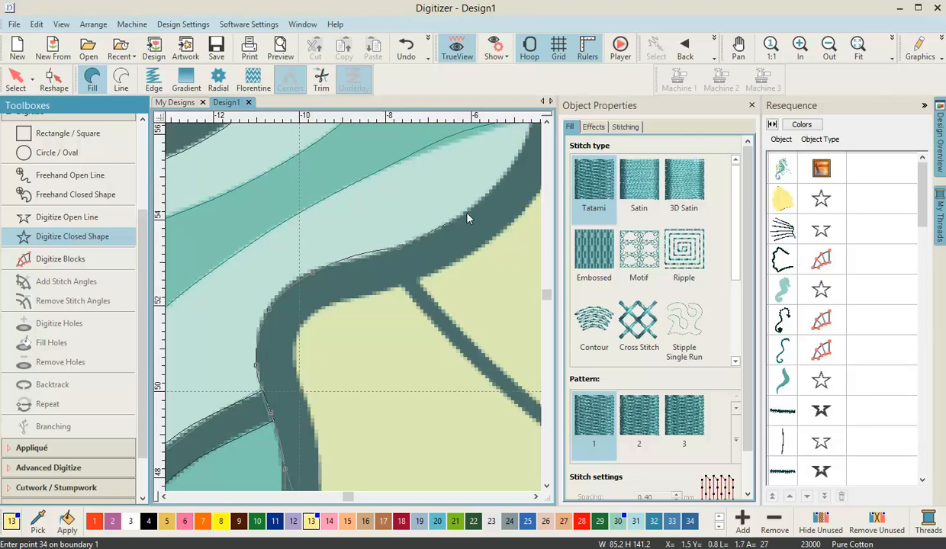
pyautogui.click(468, 218)
pyautogui.click(440, 219)
pyautogui.click(399, 250)
pyautogui.click(420, 203)
pyautogui.click(447, 184)
pyautogui.click(490, 187)
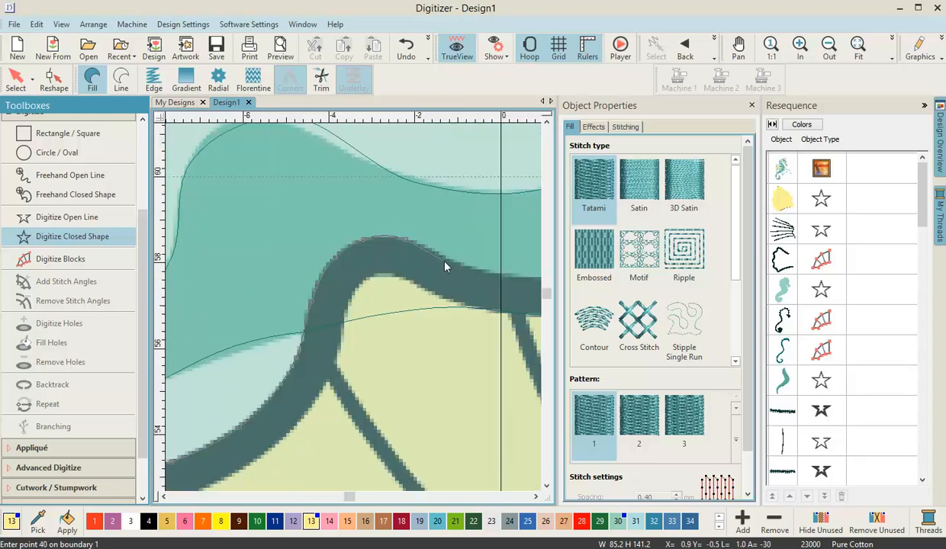
# - Trace the boundary through the dip along the fin's upper edge to the highest peak at about X 6.5, Y 60.5 mm
pyautogui.click(451, 260)
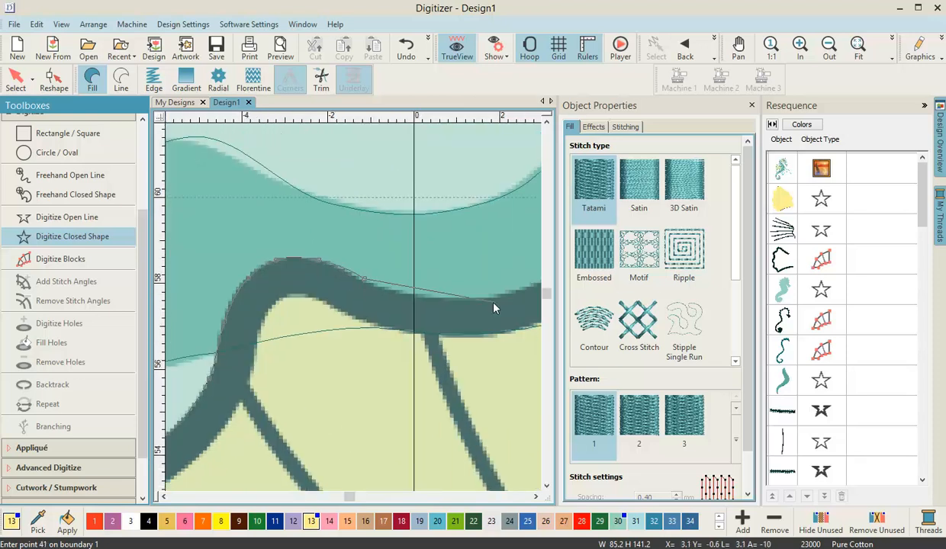
pyautogui.click(427, 303)
pyautogui.click(516, 295)
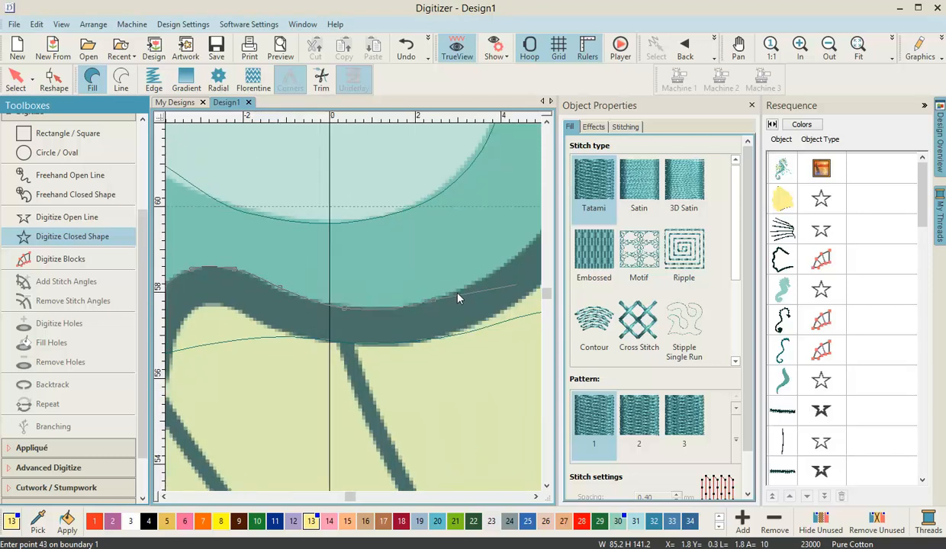
pyautogui.click(432, 283)
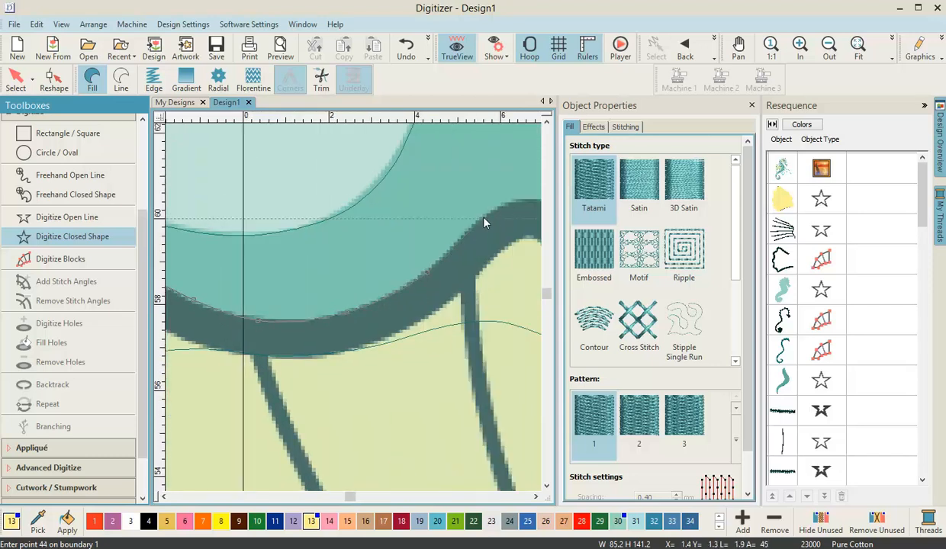
pyautogui.click(486, 220)
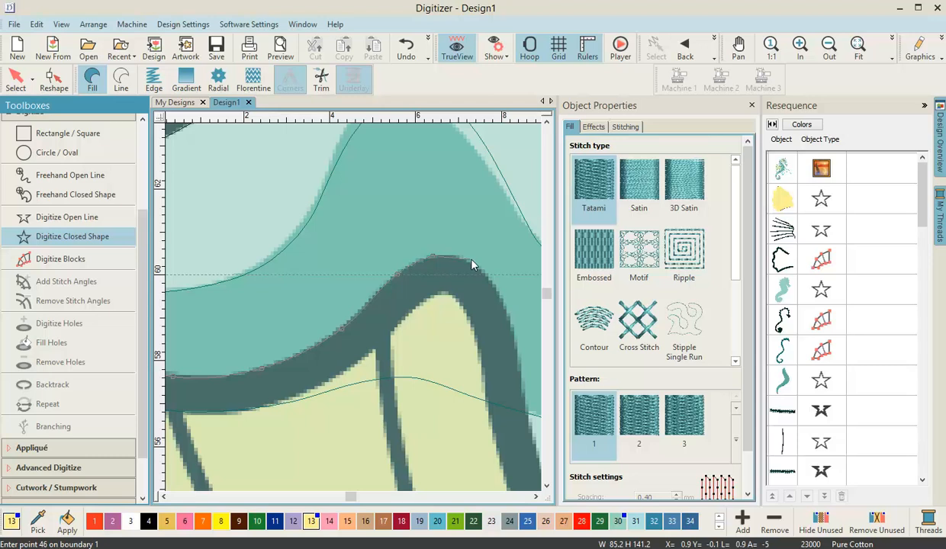
# - Bring the boundary down from the highest peak to the head curl at about X 11.5, Y 49.5 mm
pyautogui.click(515, 324)
pyautogui.click(447, 408)
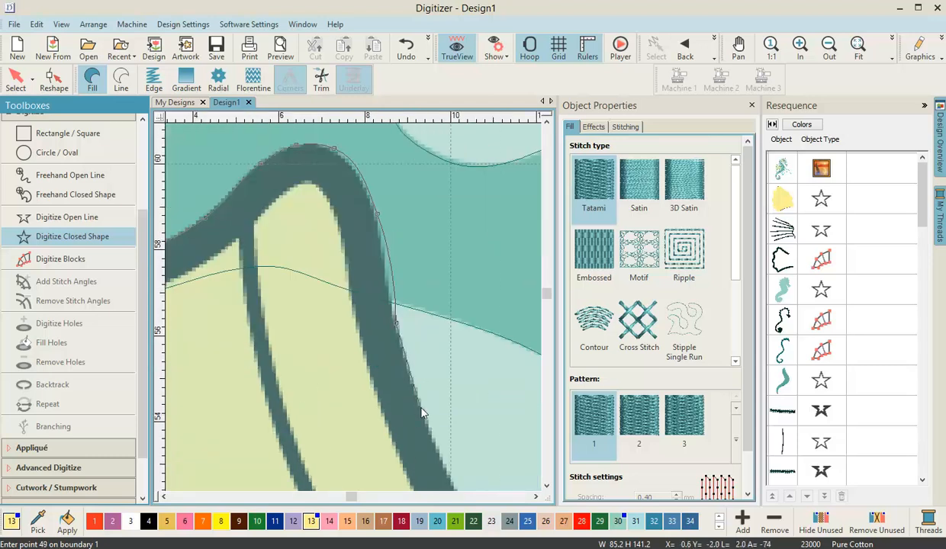
pyautogui.click(398, 386)
pyautogui.click(403, 413)
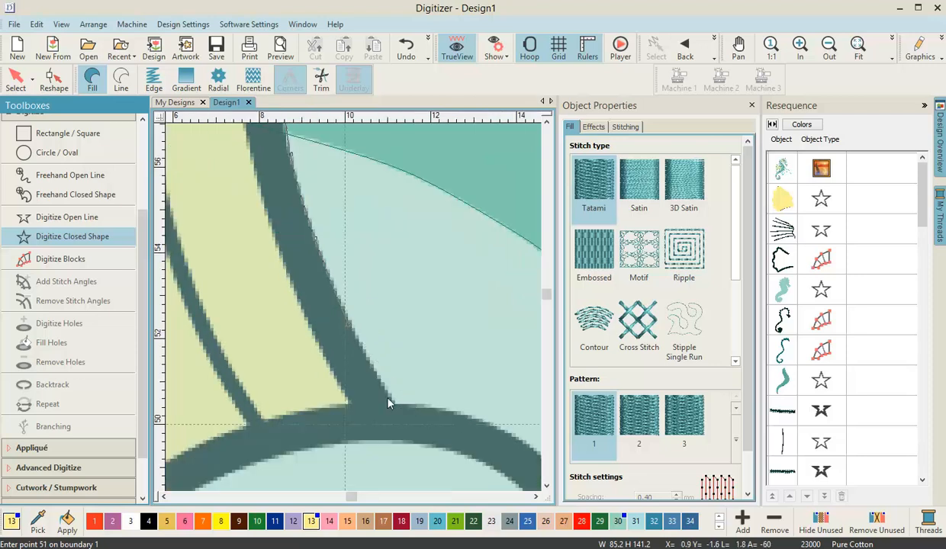
pyautogui.click(408, 438)
# - Follow the head curl with curve points back to the starting corner and close the fin's tatami fill
pyautogui.rightClick(344, 438)
pyautogui.rightClick(264, 456)
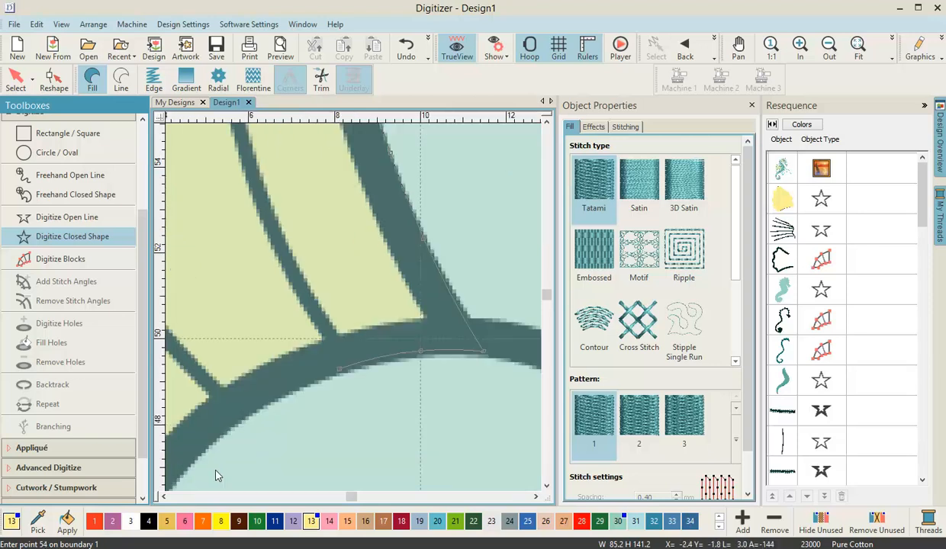
pyautogui.rightClick(332, 319)
pyautogui.rightClick(267, 369)
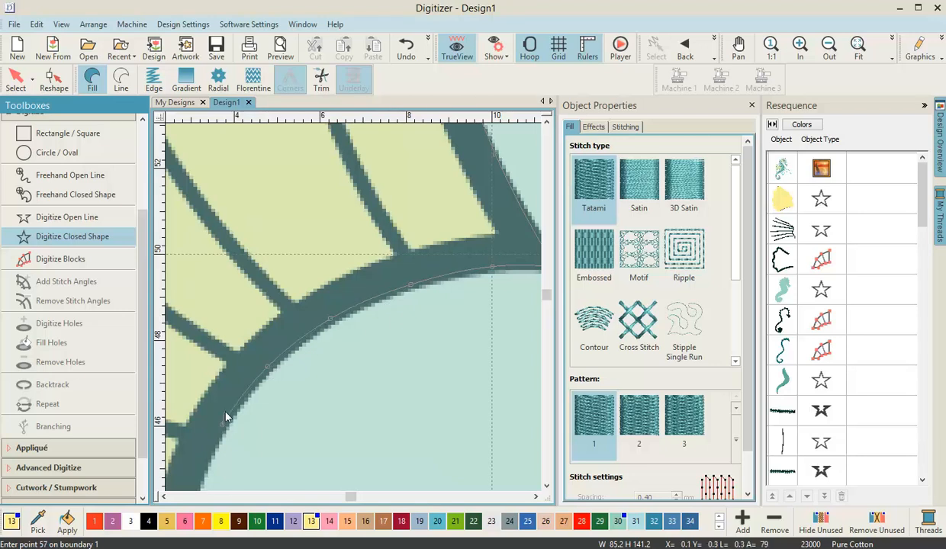
pyautogui.rightClick(221, 424)
pyautogui.rightClick(309, 304)
pyautogui.rightClick(297, 355)
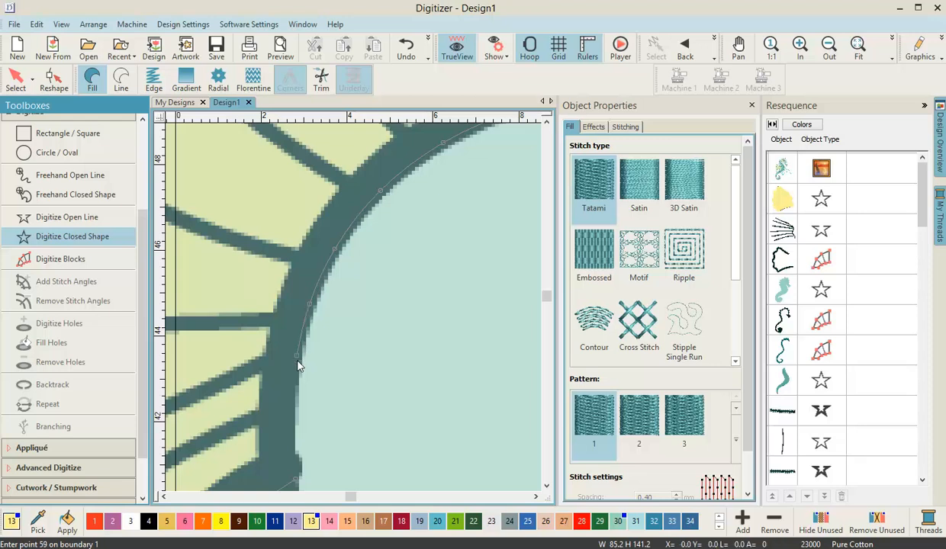
pyautogui.rightClick(292, 419)
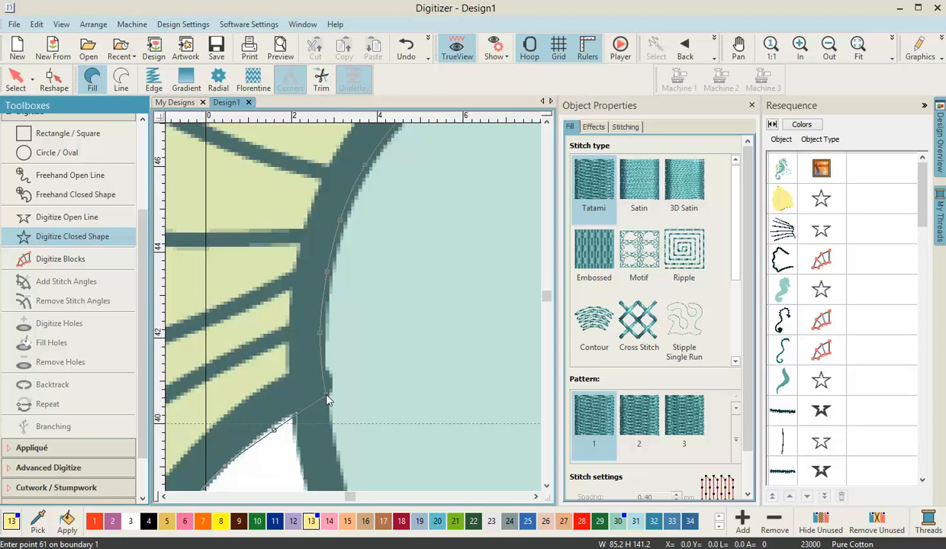
pyautogui.press('Return')
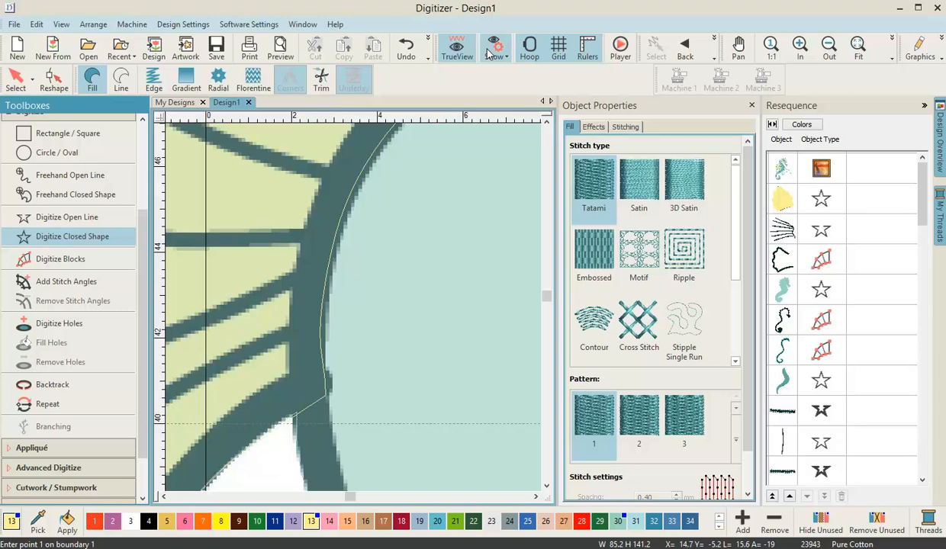
# - Examine the finished fin outline and its place in the stitching sequence, and leave the closed-shape tool
pyautogui.scroll(-3, 355, 312)
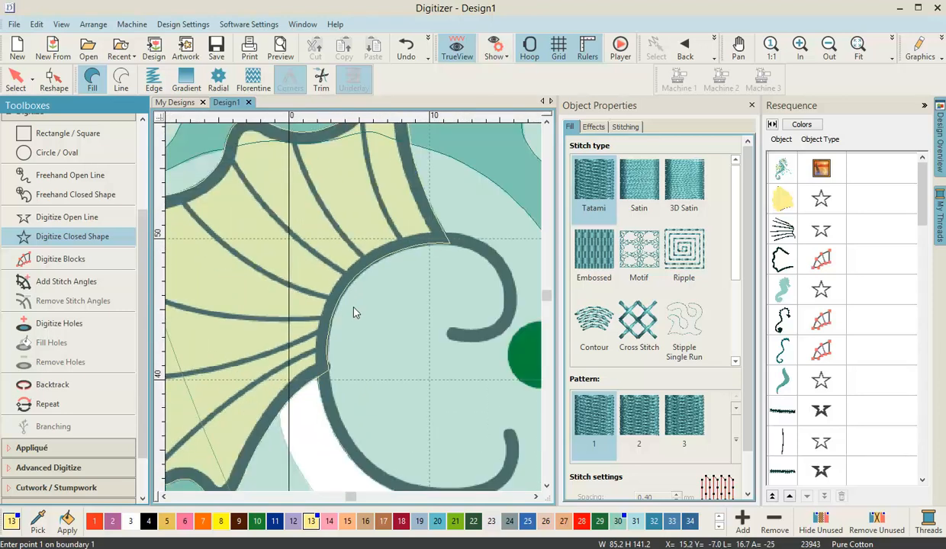
pyautogui.scroll(-1, 353, 313)
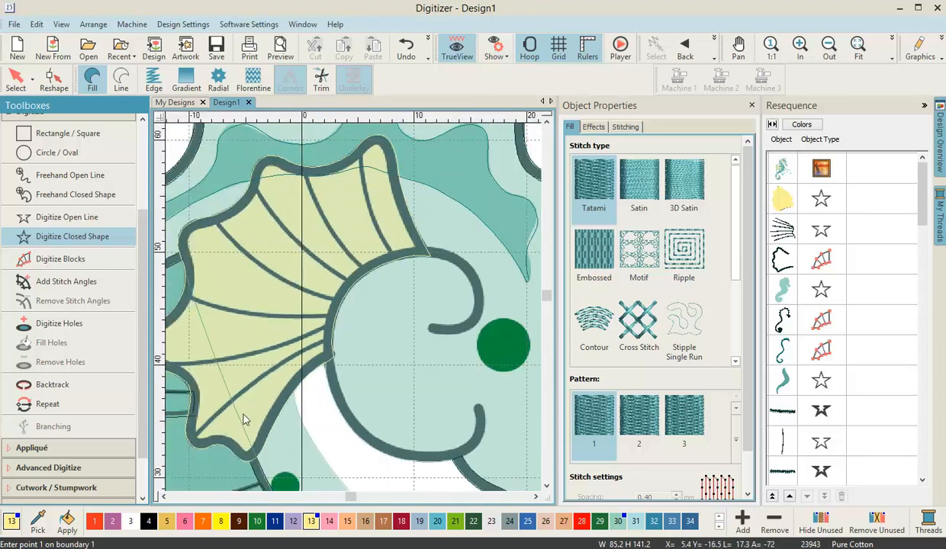
pyautogui.click(164, 497)
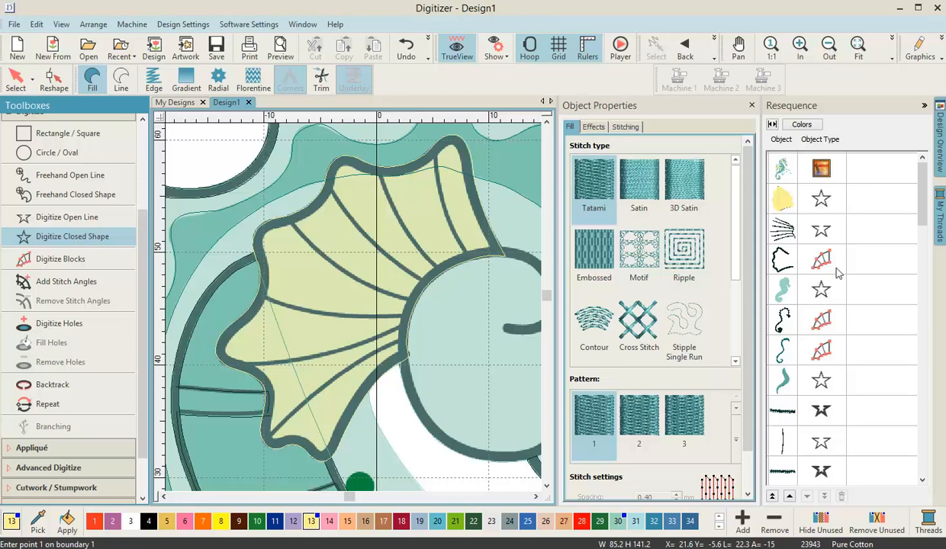
pyautogui.moveTo(922, 210); pyautogui.dragTo(919, 461)
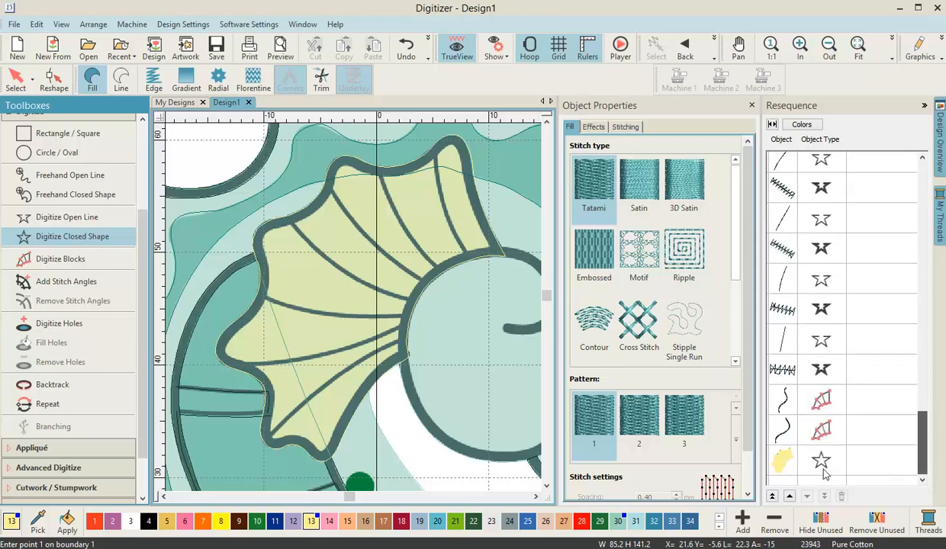
pyautogui.press('Escape')
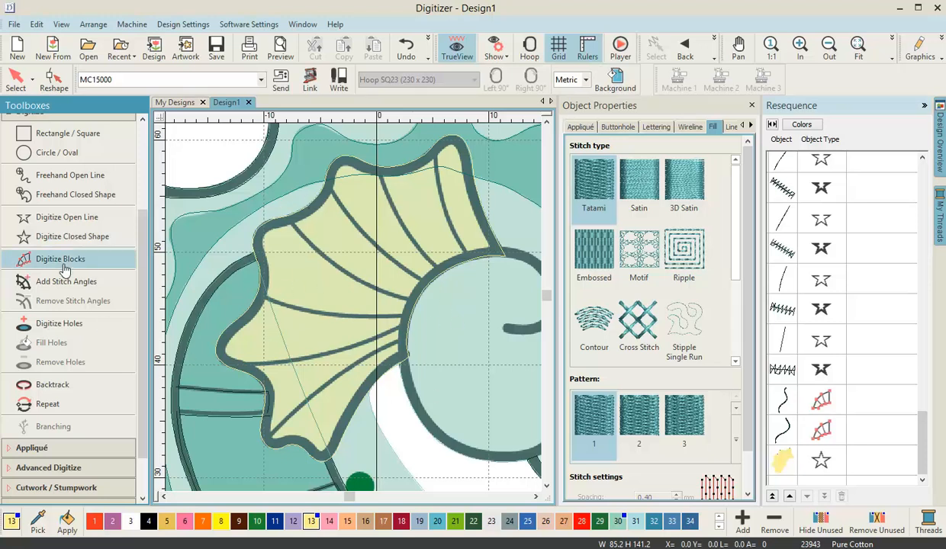
# - Start an open line with the Single Run stitch type and thread colour 51 for the fin's ribs
pyautogui.click(67, 220)
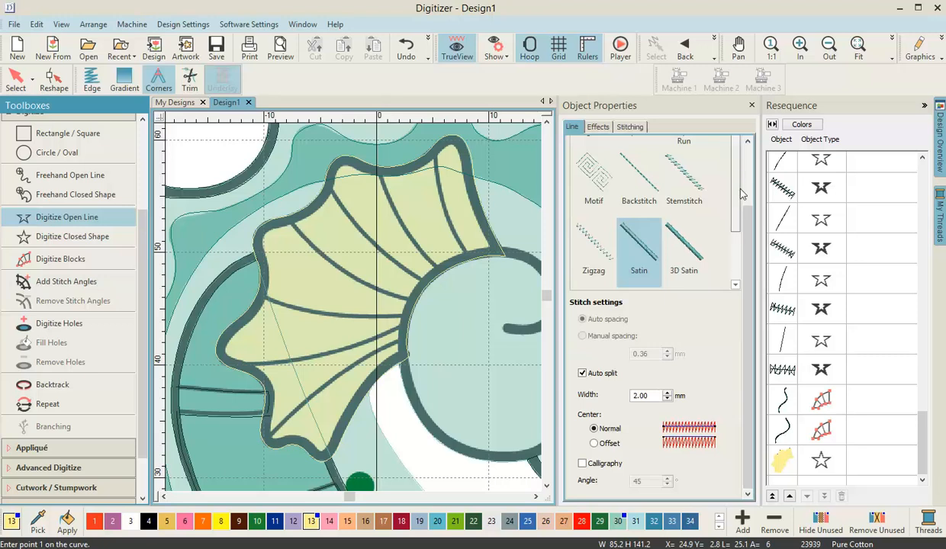
pyautogui.scroll(-1, 741, 195)
pyautogui.scroll(2, 744, 199)
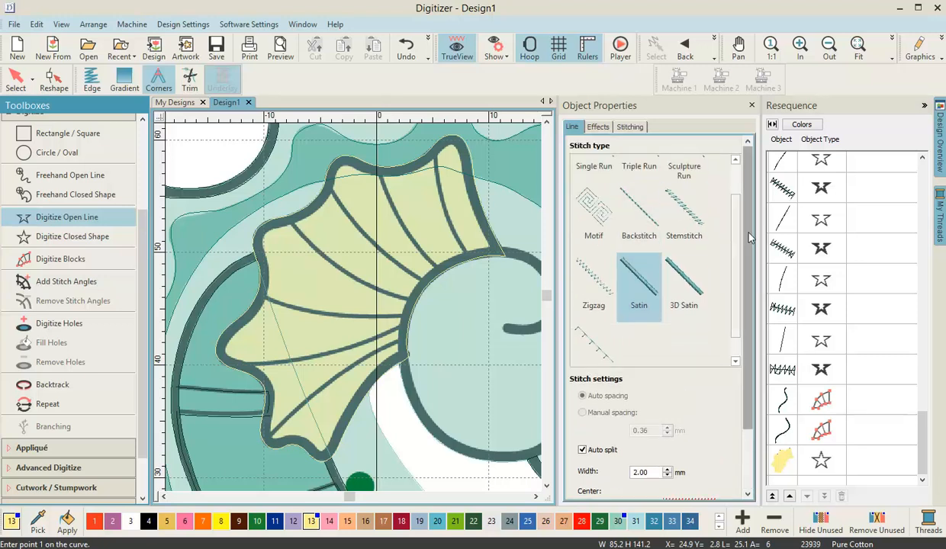
pyautogui.click(736, 161)
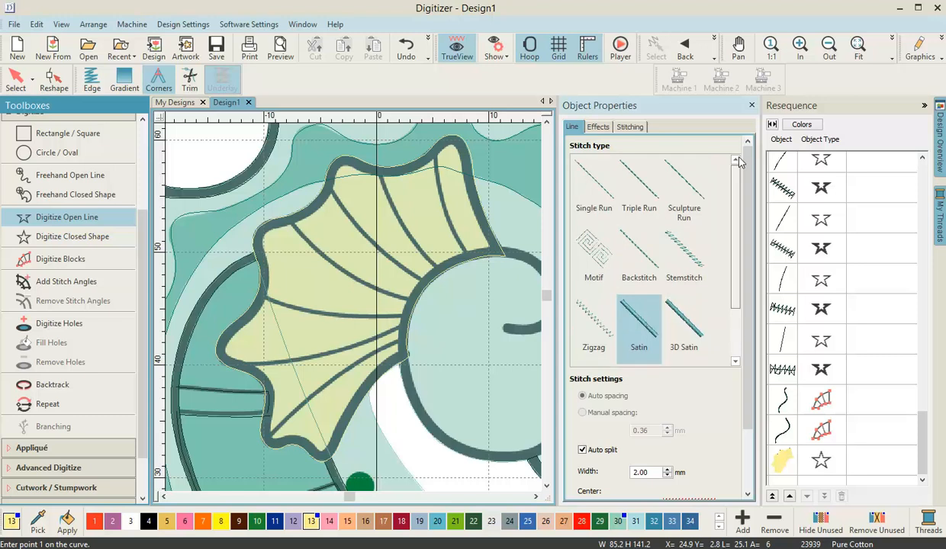
pyautogui.click(605, 183)
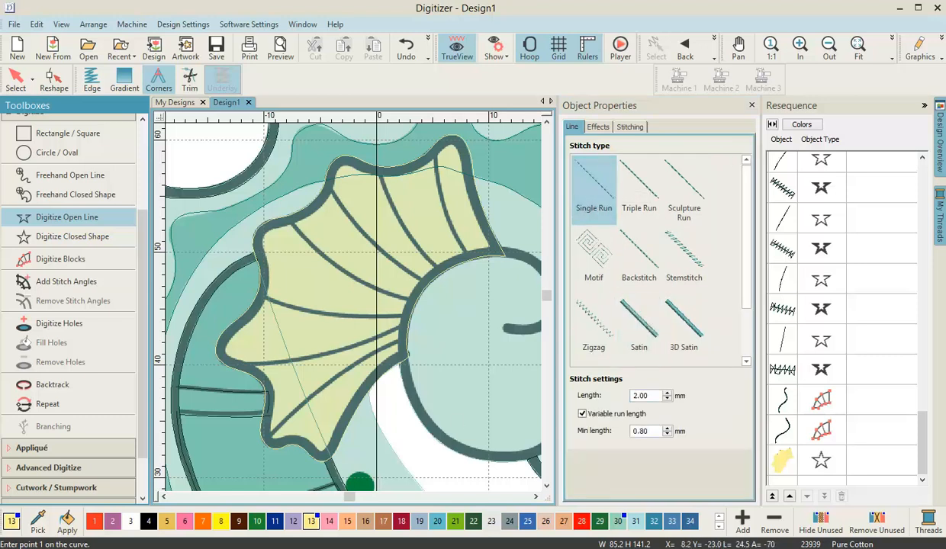
pyautogui.click(719, 526)
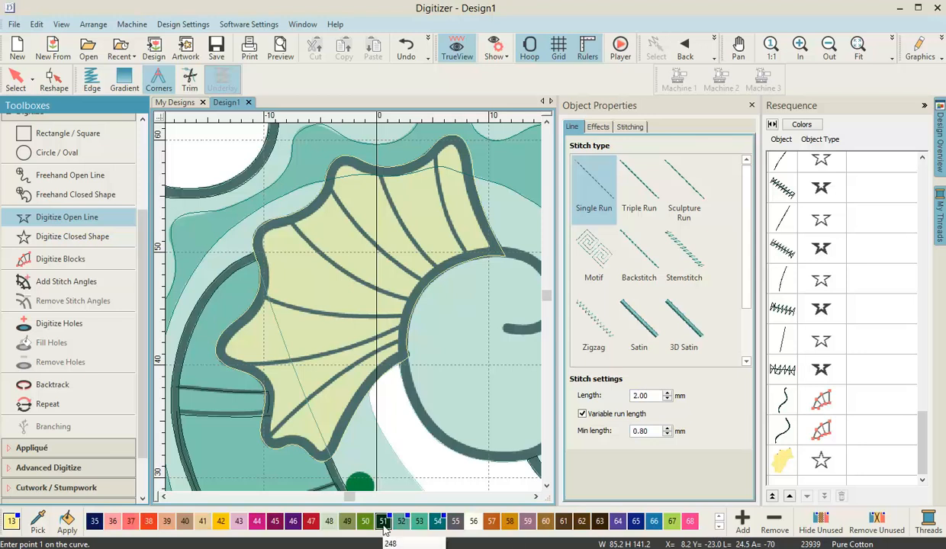
pyautogui.click(383, 524)
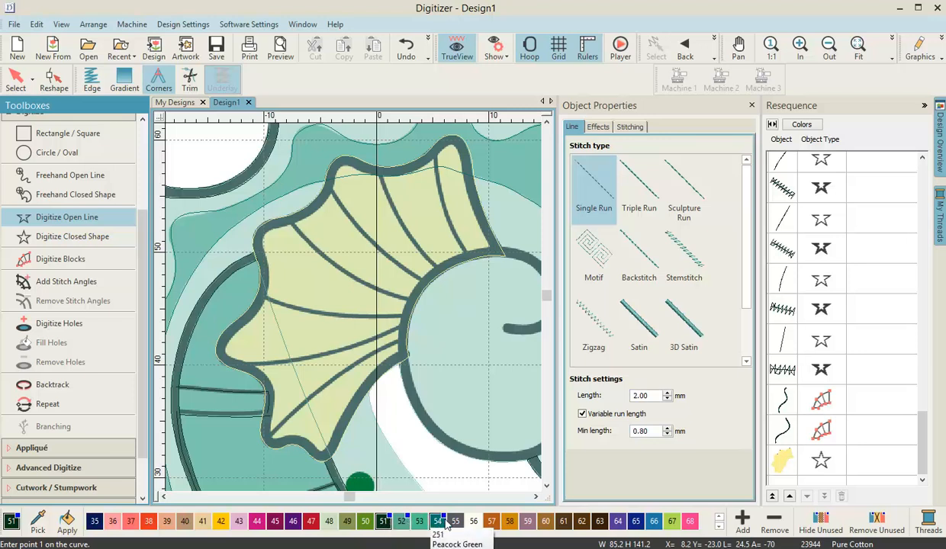
# - Trace the run line up the fin's first rib from the head curl at about X 8, Y 49.9 to about X 5.2, Y 58.8 mm
pyautogui.scroll(4, 408, 274)
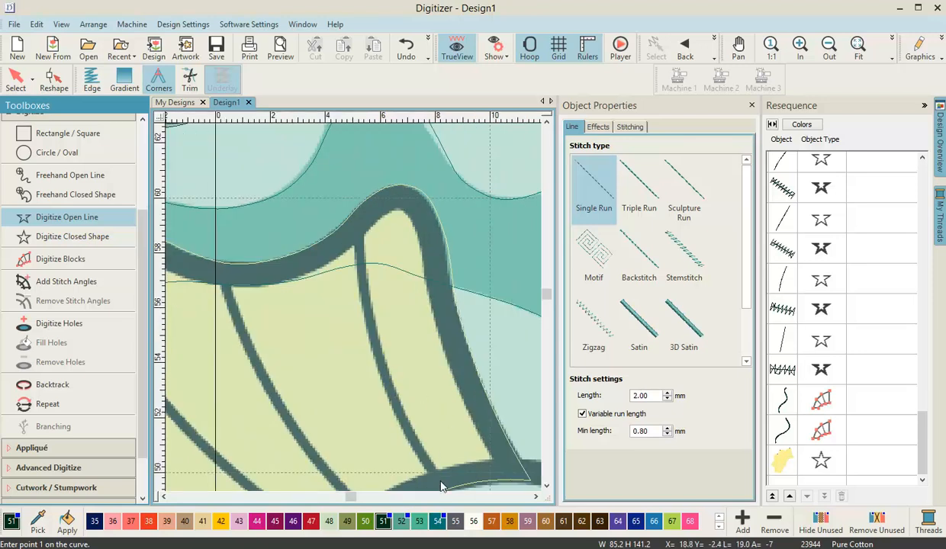
pyautogui.scroll(4, 355, 310)
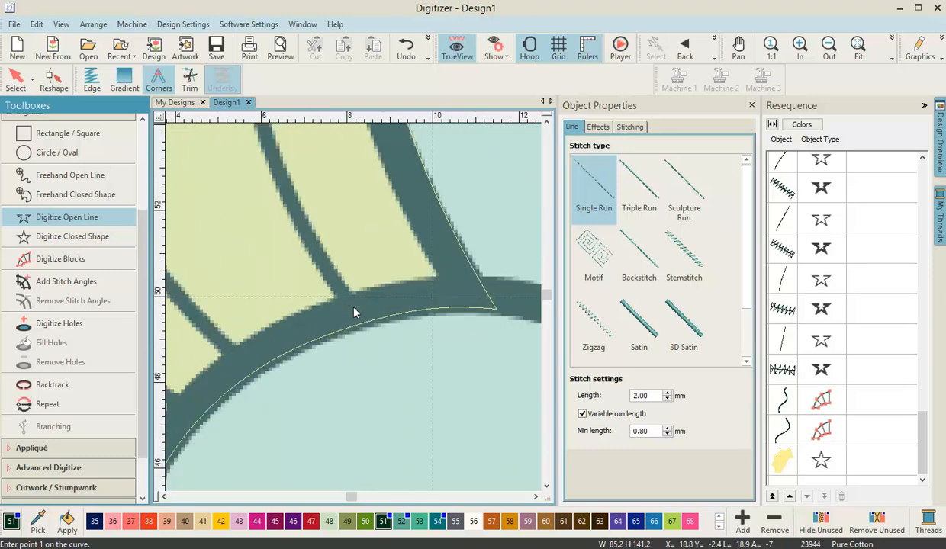
pyautogui.click(347, 305)
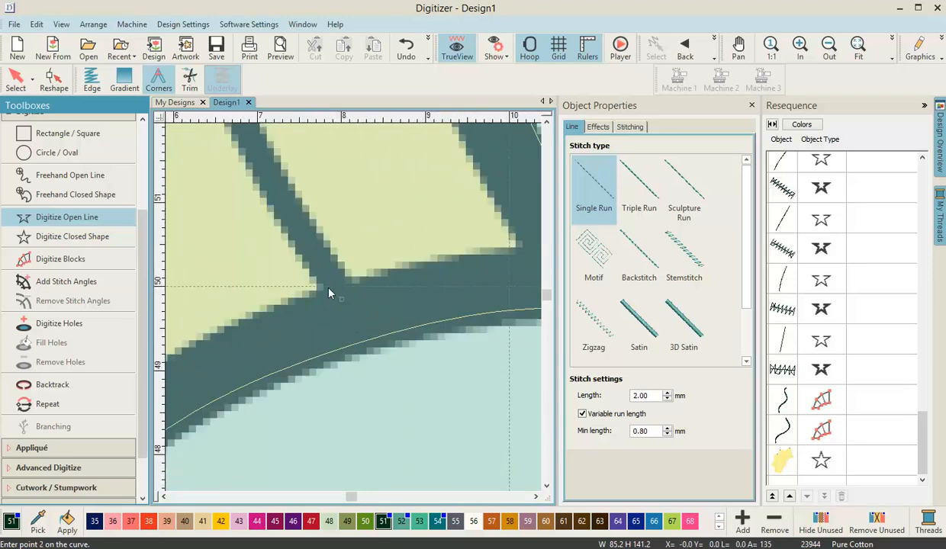
pyautogui.click(272, 191)
pyautogui.scroll(-2, 271, 191)
pyautogui.click(351, 304)
pyautogui.scroll(-1, 351, 303)
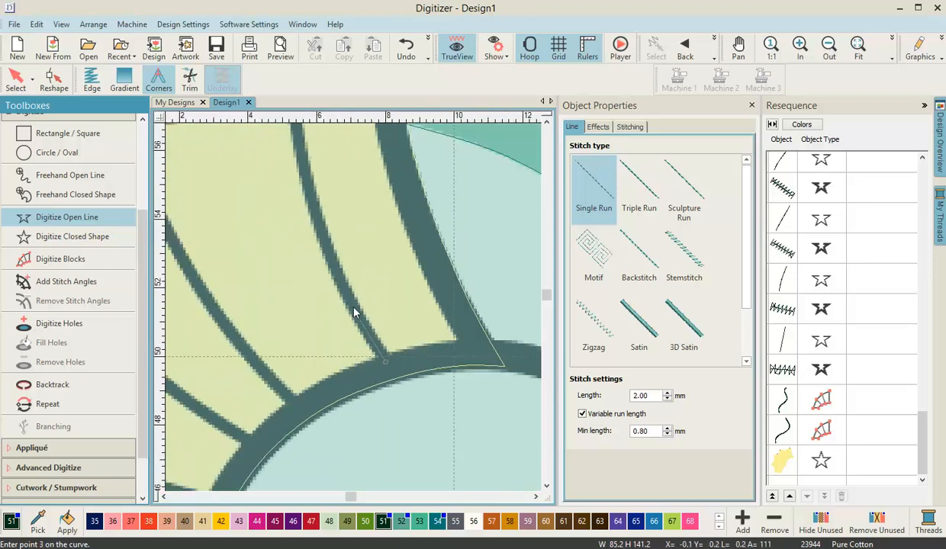
pyautogui.click(321, 191)
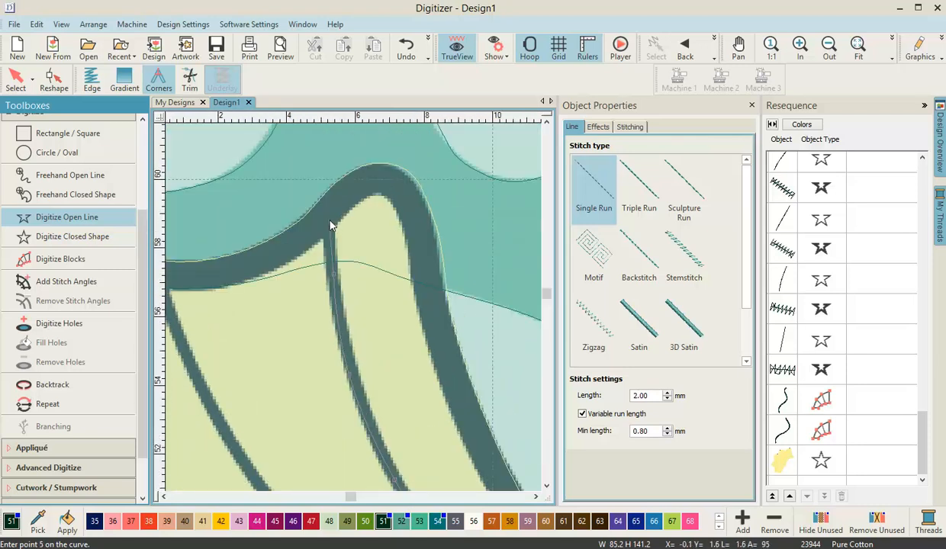
pyautogui.scroll(3, 343, 297)
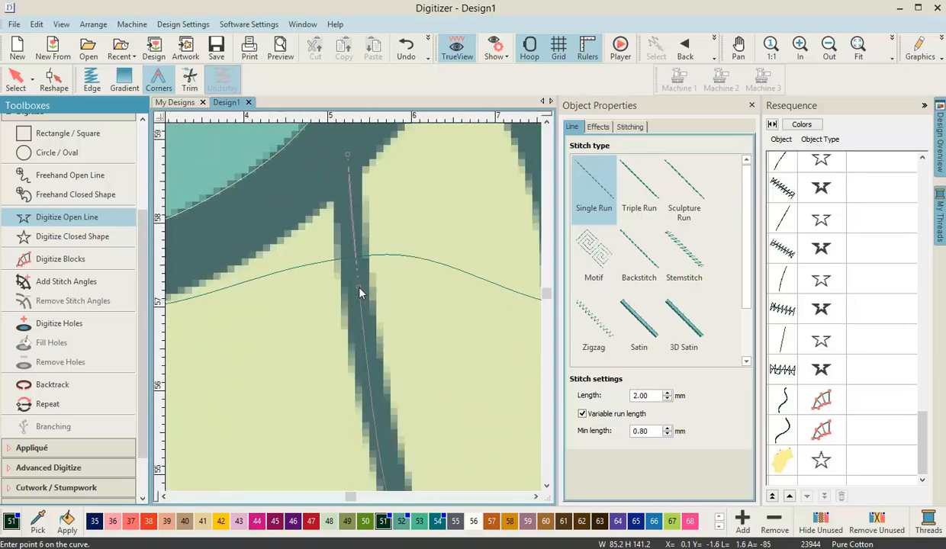
# - Double the run line back down the first rib to its base on the head curl at about X 8, Y 49.9 mm
pyautogui.click(359, 290)
pyautogui.click(371, 413)
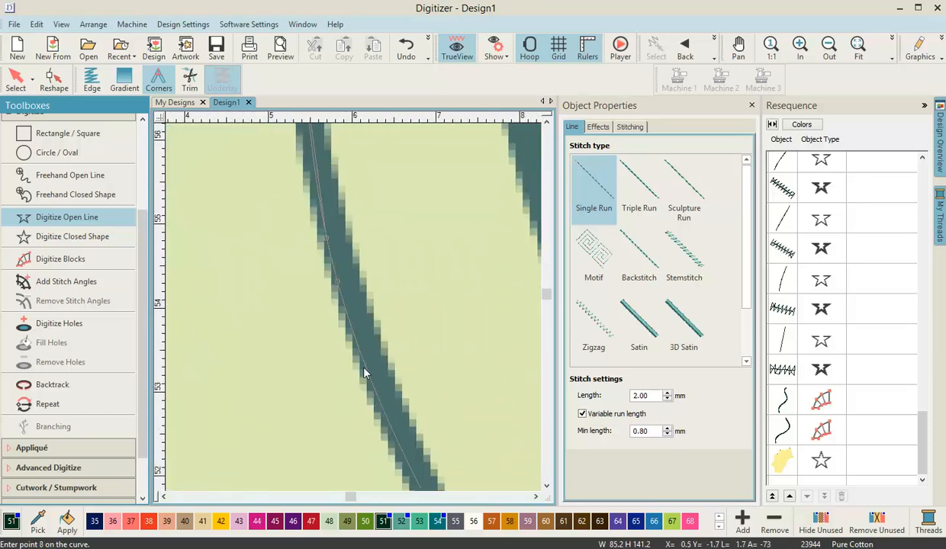
pyautogui.click(372, 383)
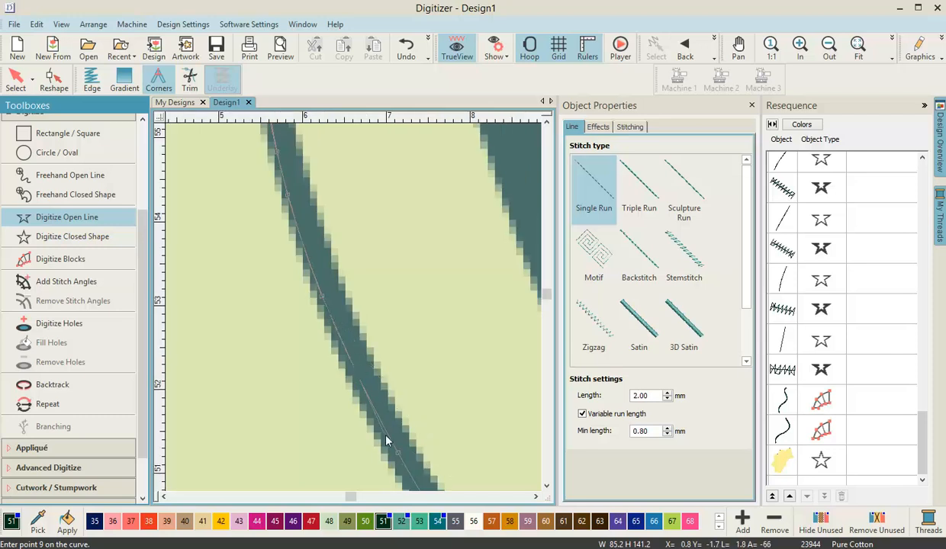
pyautogui.click(387, 437)
pyautogui.click(395, 437)
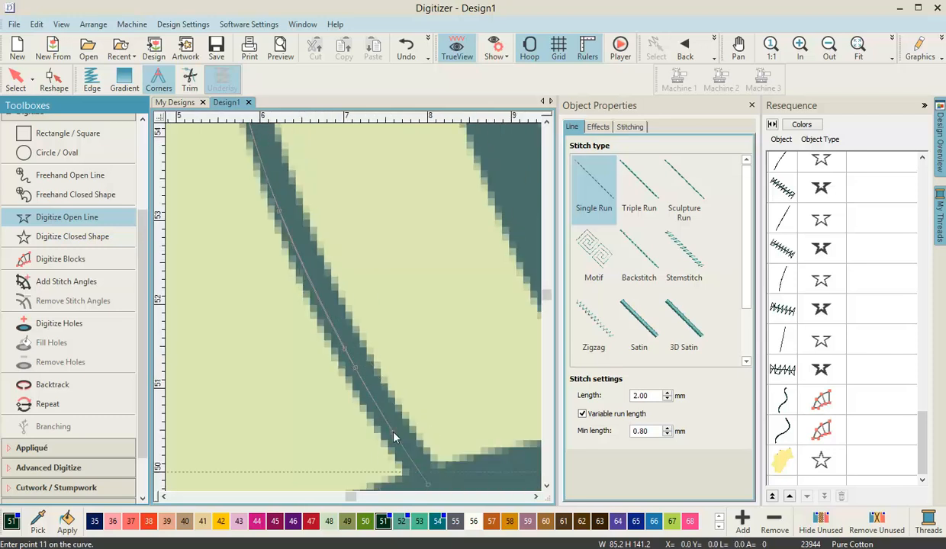
# - Continue along the head curl to the second rib at about X 5.6, Y 48.5 and trace it up to about X 0.3, Y 57 mm
pyautogui.click(320, 439)
pyautogui.click(296, 397)
pyautogui.click(245, 432)
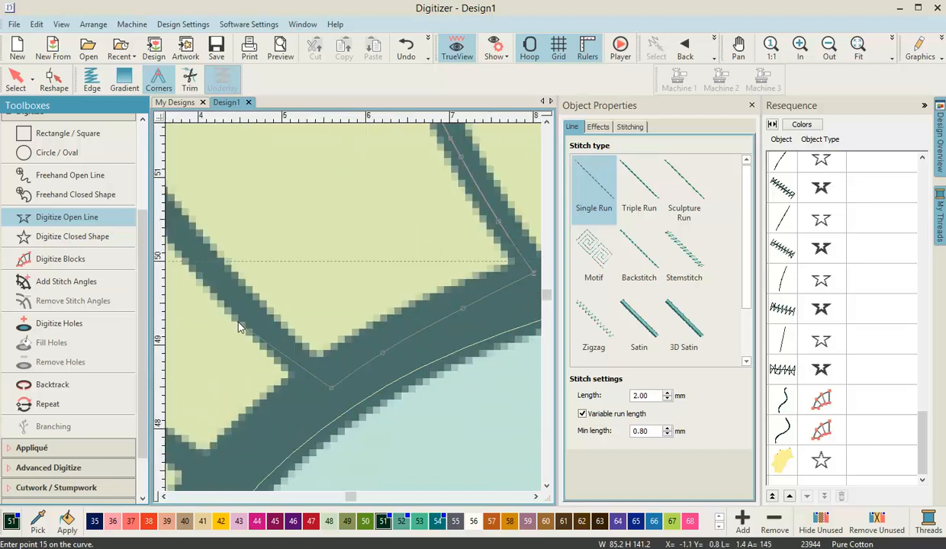
pyautogui.click(233, 295)
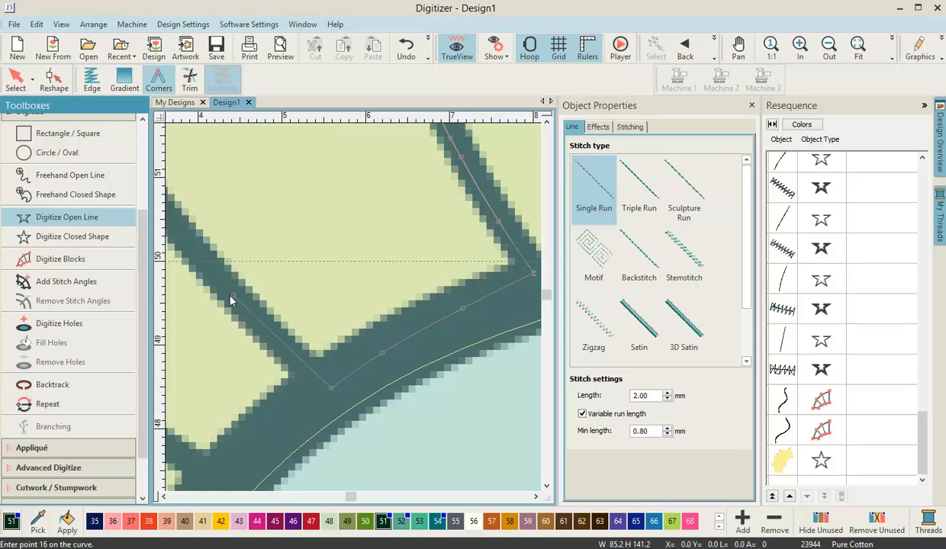
pyautogui.click(224, 203)
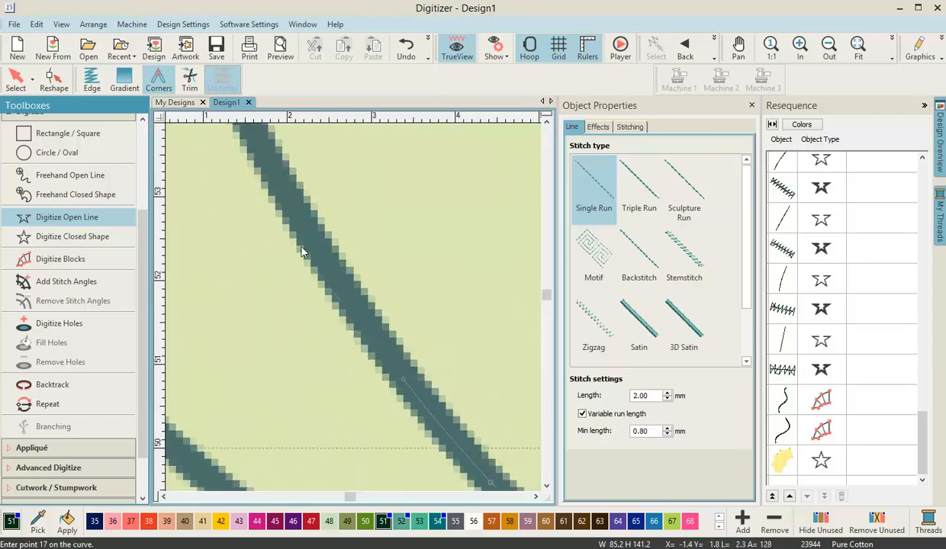
pyautogui.click(312, 245)
pyautogui.click(310, 225)
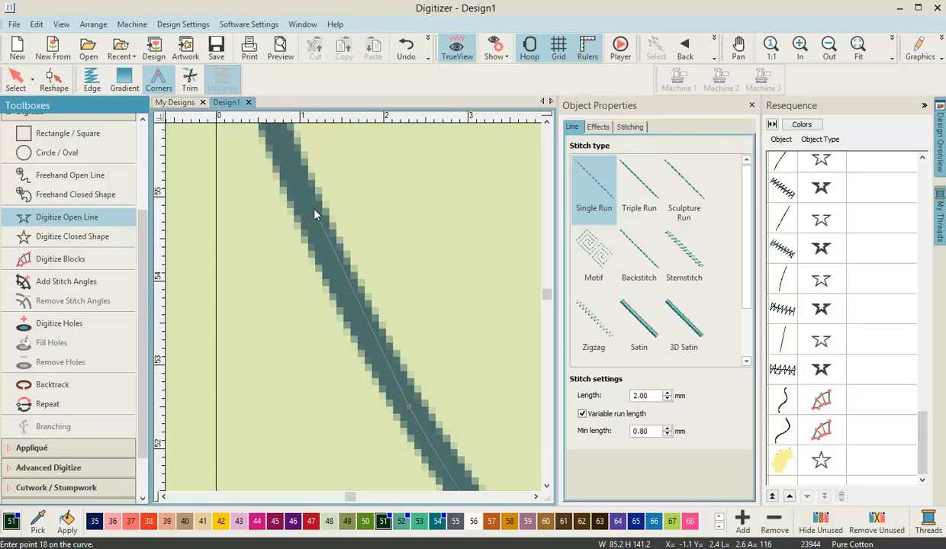
pyautogui.click(310, 225)
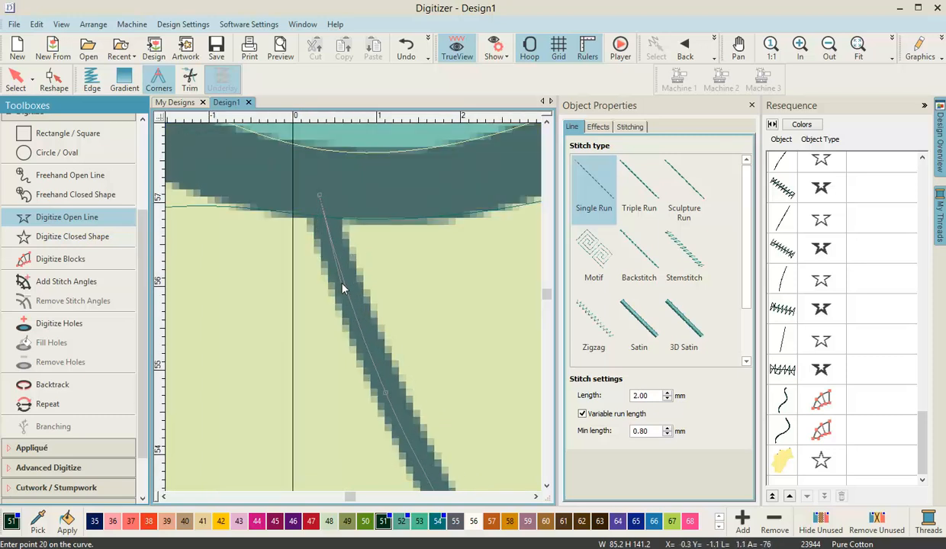
# - Double the run line back down the second rib to its base at about X 5.6, Y 48.5 mm
pyautogui.click(385, 393)
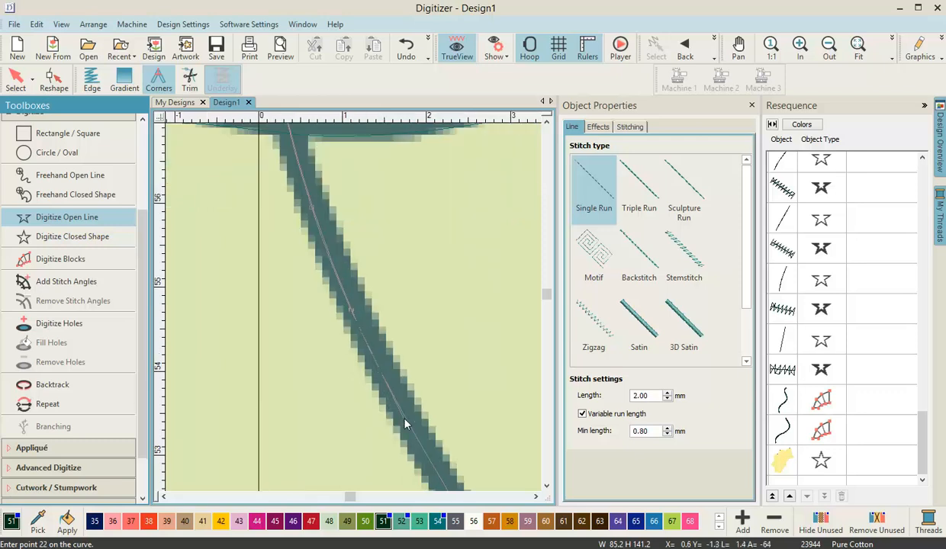
pyautogui.click(394, 407)
pyautogui.click(451, 466)
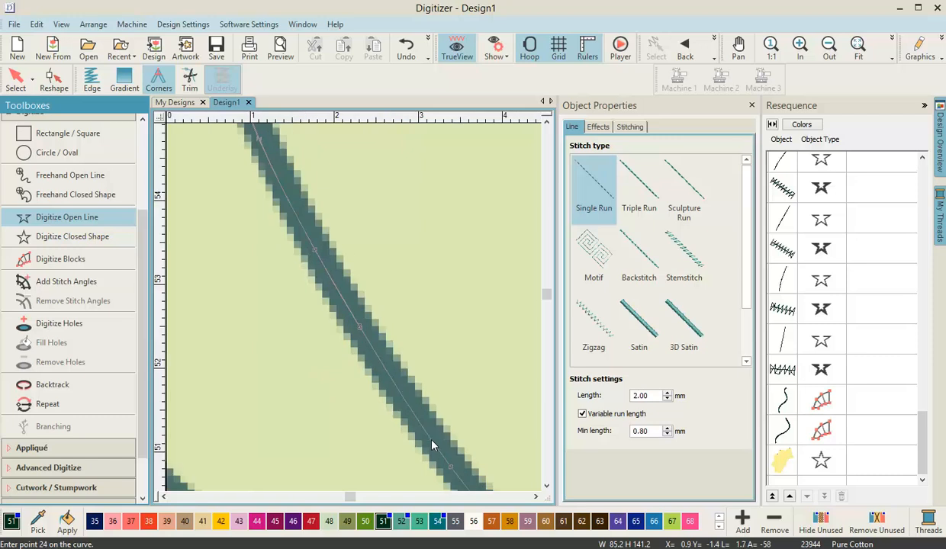
pyautogui.click(417, 424)
pyautogui.click(424, 405)
pyautogui.click(433, 422)
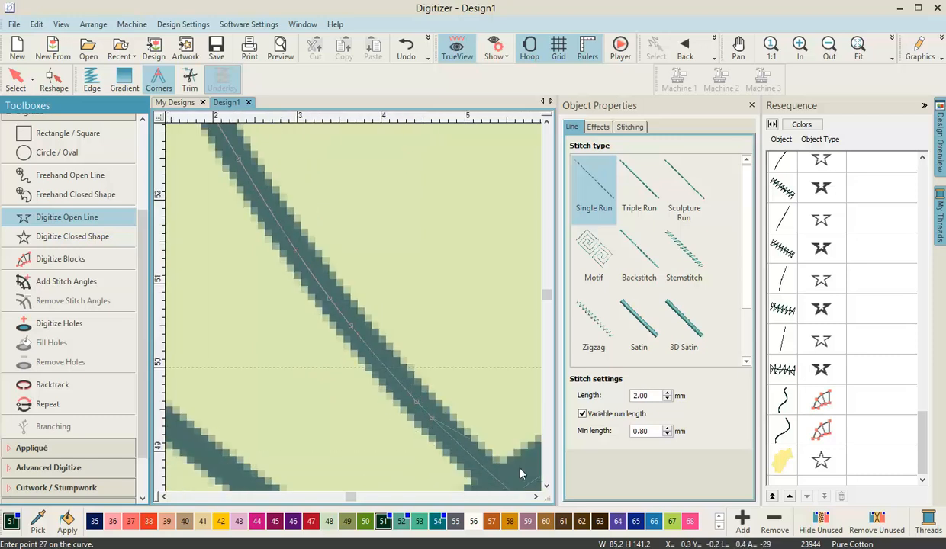
pyautogui.click(425, 410)
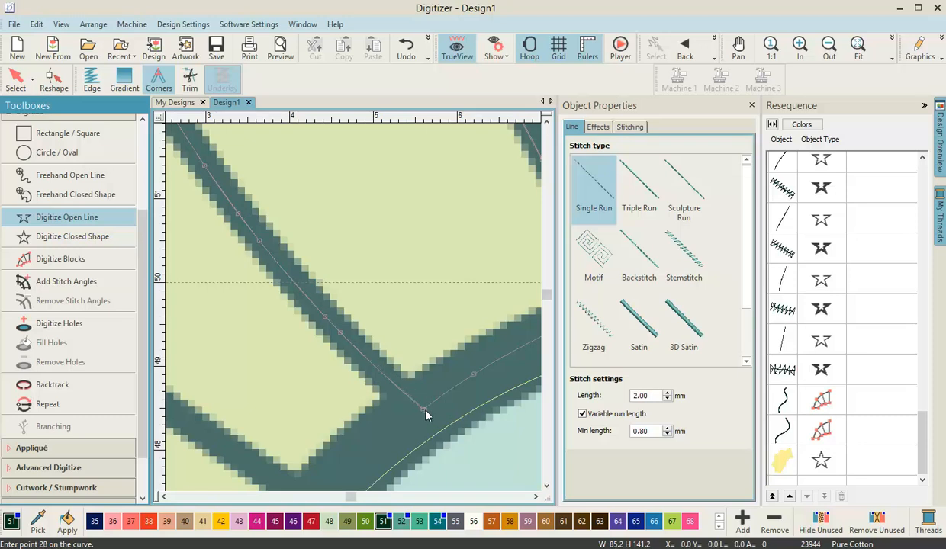
# - Continue along the head curl to the third rib at about X 4.3, Y 47.4 and trace it up to about X -4.1, Y 55.6 mm
pyautogui.click(382, 441)
pyautogui.click(315, 421)
pyautogui.click(239, 373)
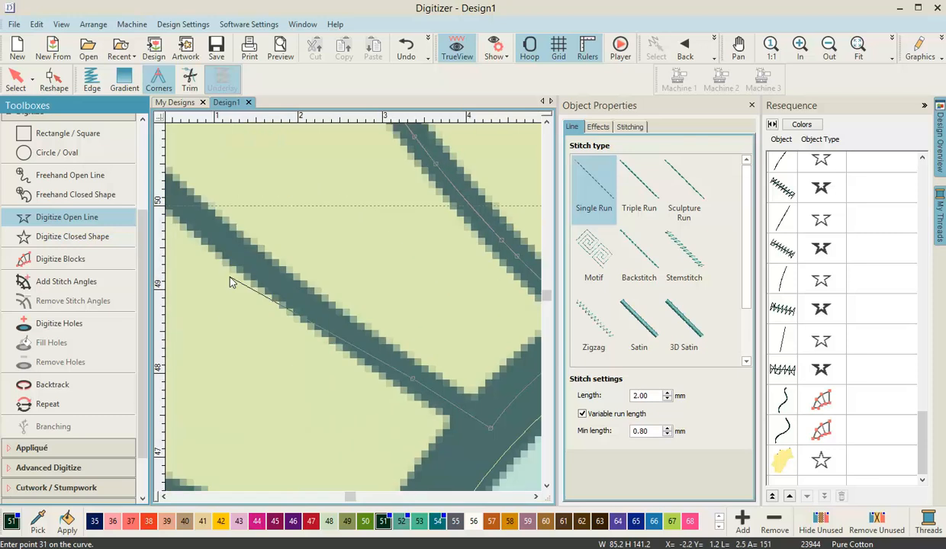
pyautogui.click(288, 298)
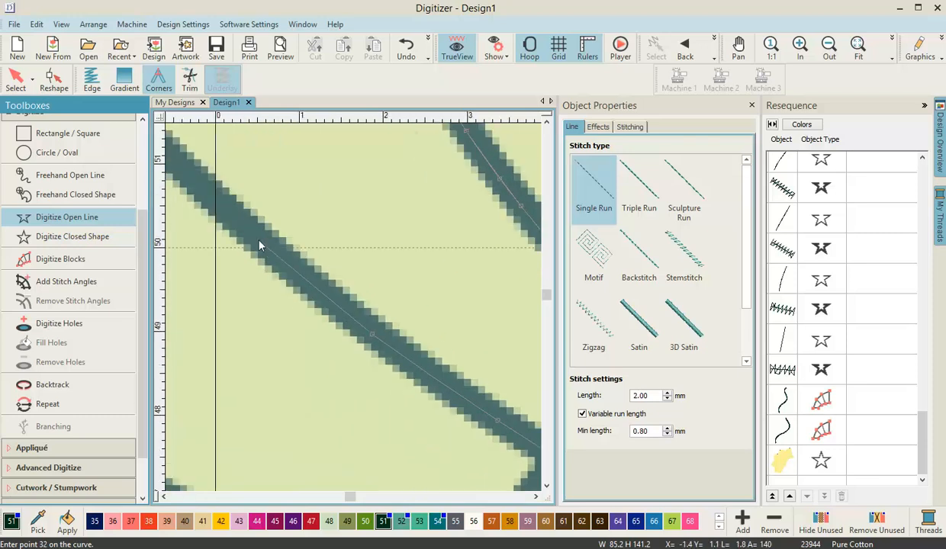
pyautogui.click(256, 234)
pyautogui.click(229, 211)
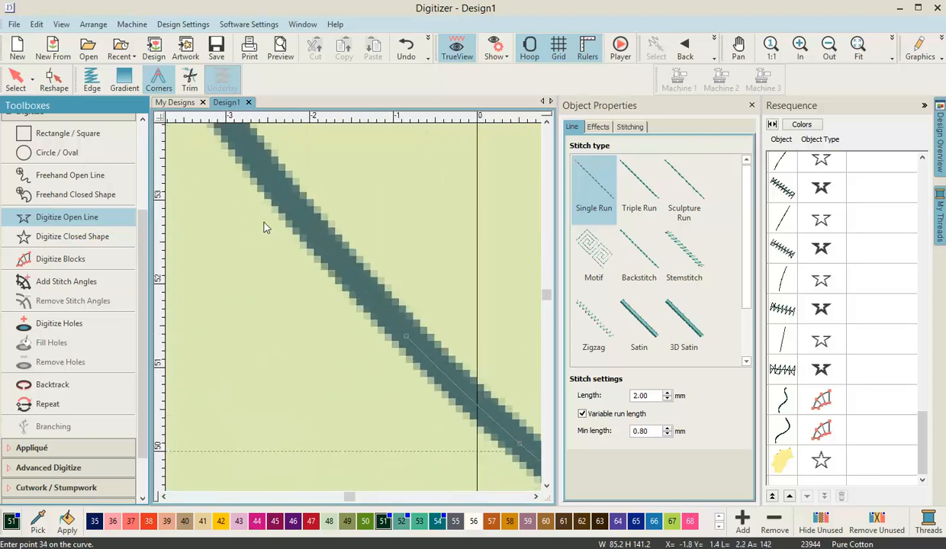
pyautogui.click(263, 179)
pyautogui.click(286, 213)
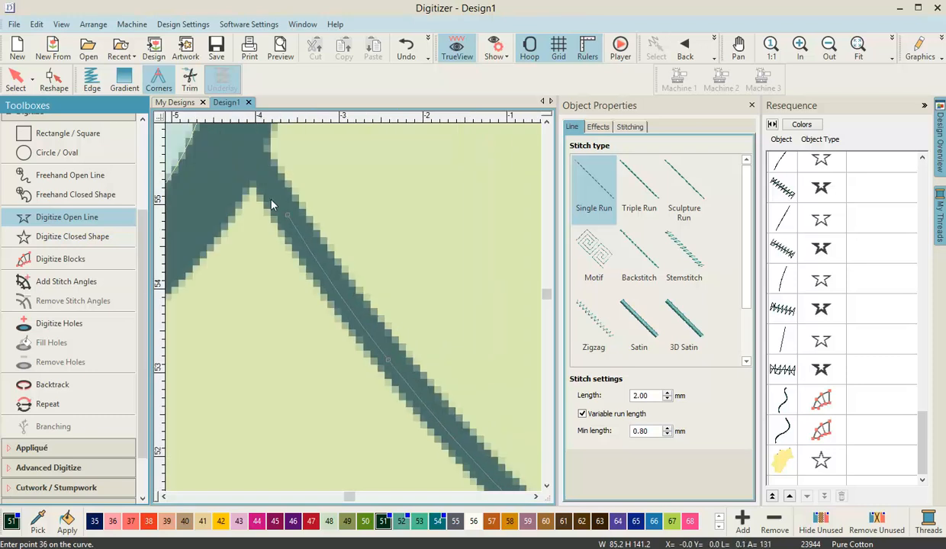
pyautogui.click(250, 154)
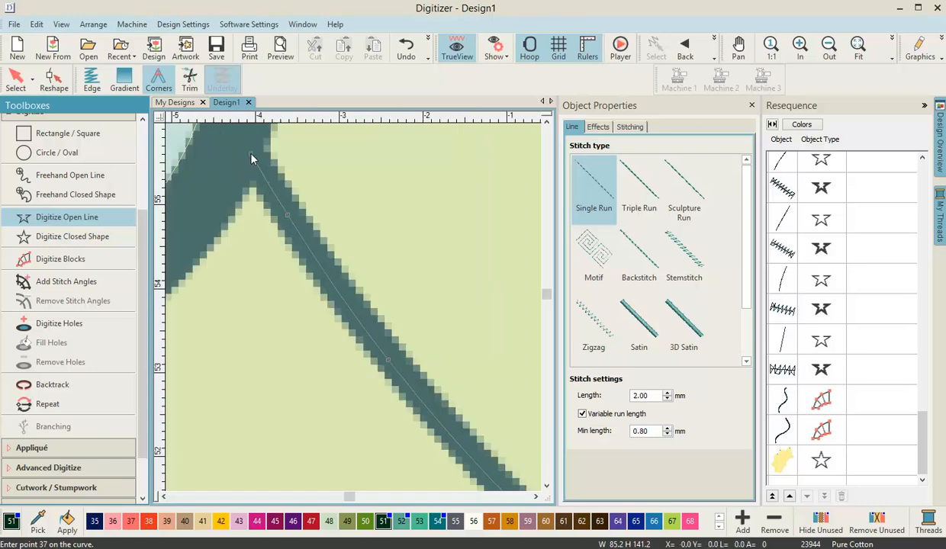
# - Double the run line back down the third rib to its base at about X 4.3, Y 47.4 mm
pyautogui.click(288, 216)
pyautogui.click(342, 298)
pyautogui.click(390, 358)
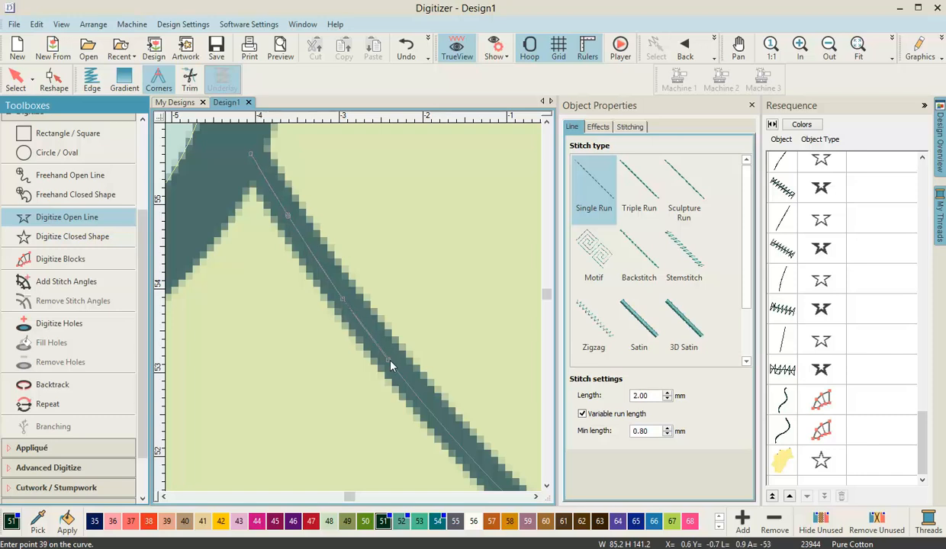
pyautogui.click(451, 440)
pyautogui.click(450, 430)
pyautogui.click(442, 412)
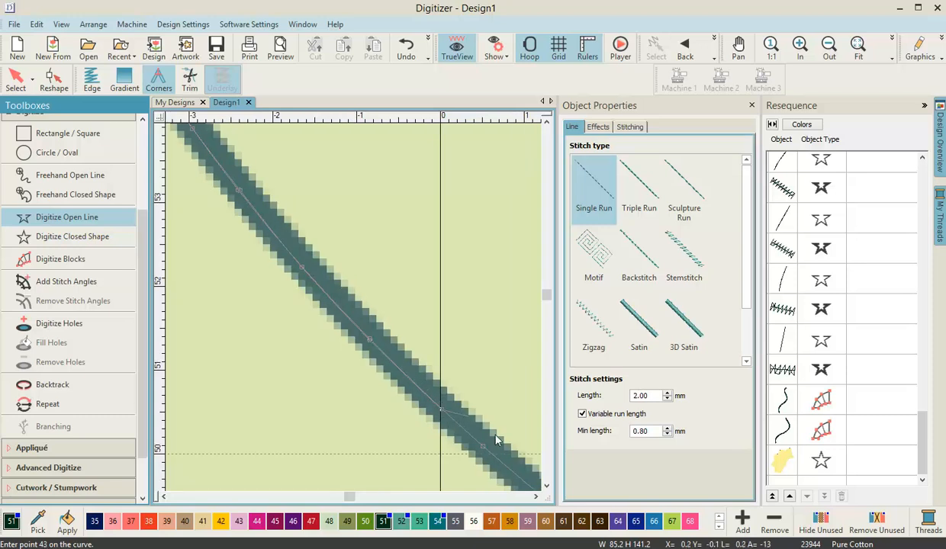
pyautogui.click(438, 411)
pyautogui.click(368, 362)
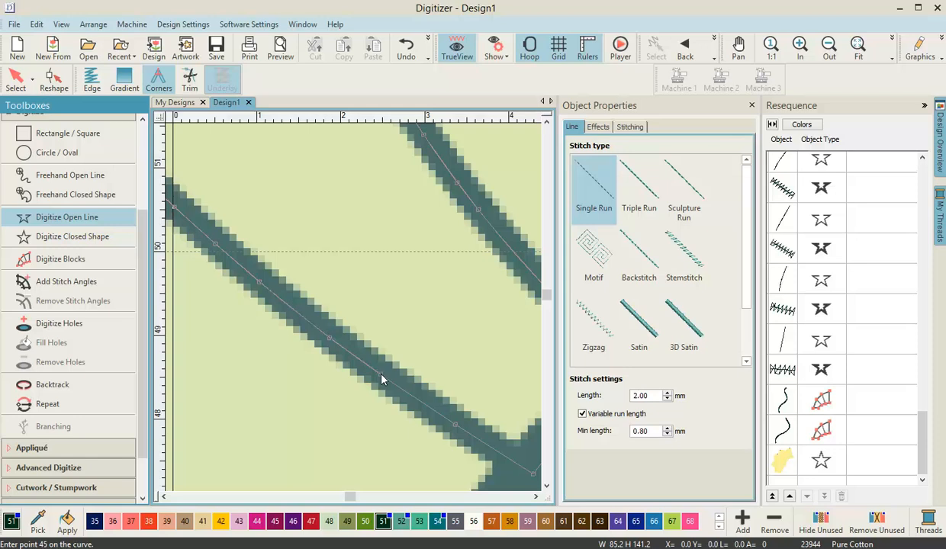
pyautogui.click(475, 437)
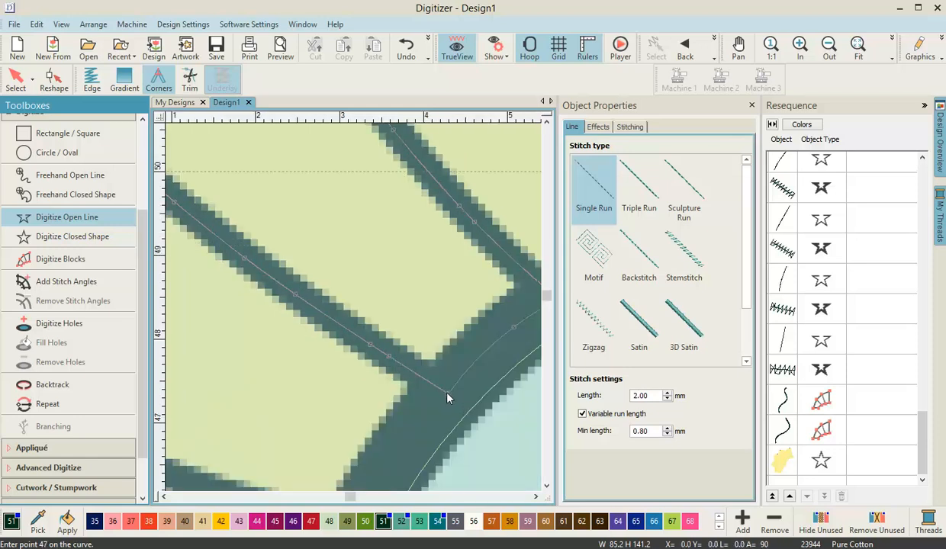
# - Continue along the head curl to the fourth rib at about X 3.1, Y 45.7 and trace it up to about X -7.7, Y 52.8 mm
pyautogui.click(414, 435)
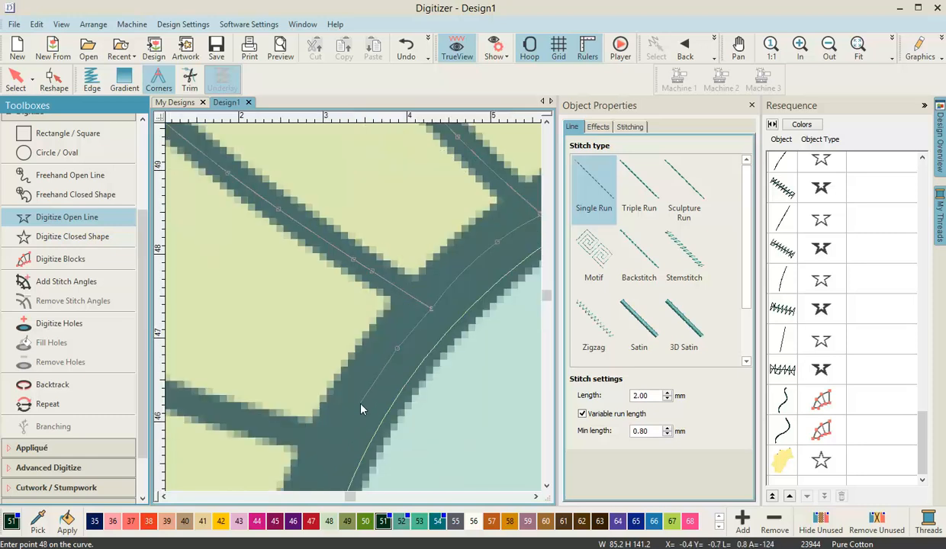
pyautogui.click(333, 452)
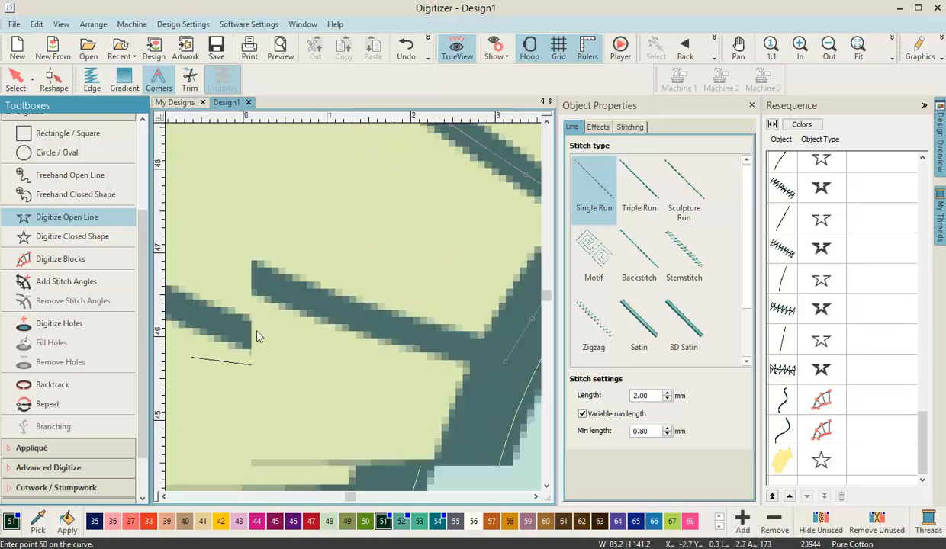
pyautogui.click(366, 309)
pyautogui.click(298, 272)
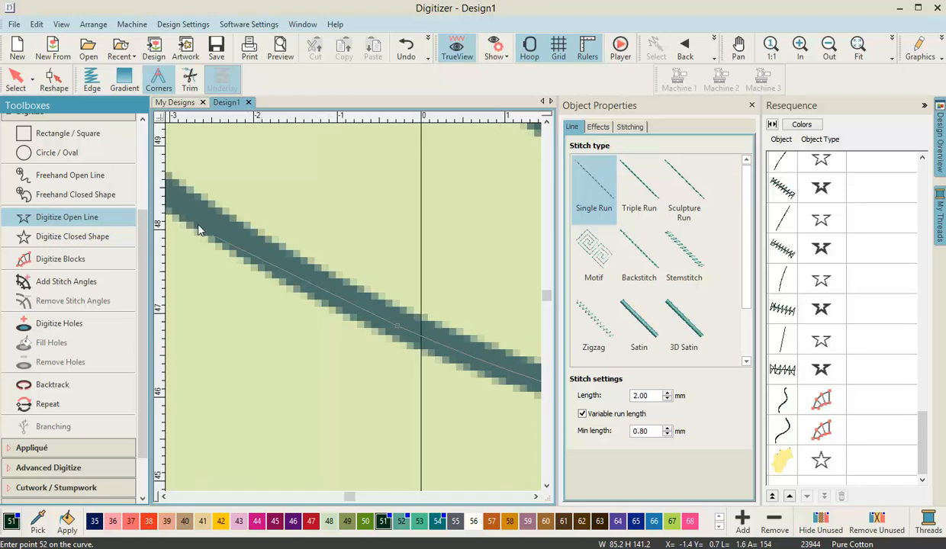
pyautogui.click(234, 242)
pyautogui.click(255, 232)
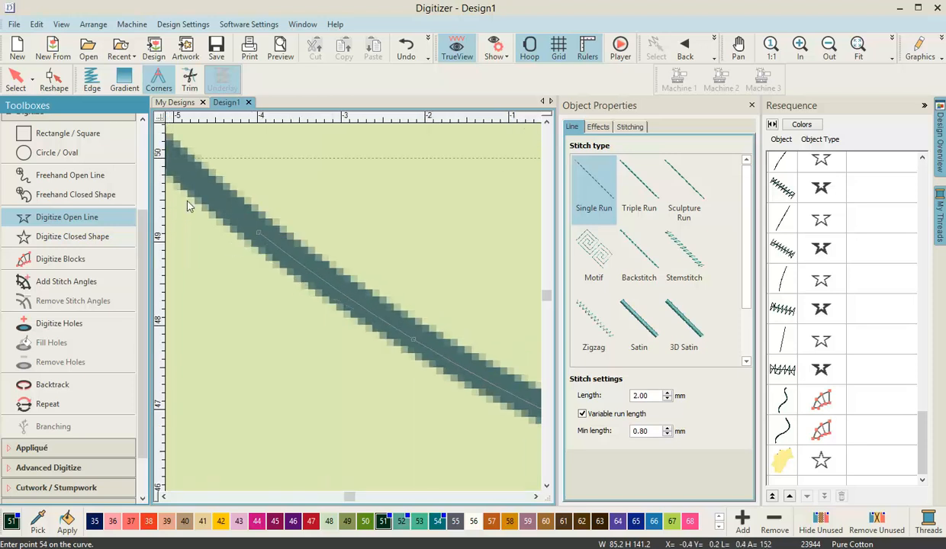
pyautogui.click(264, 239)
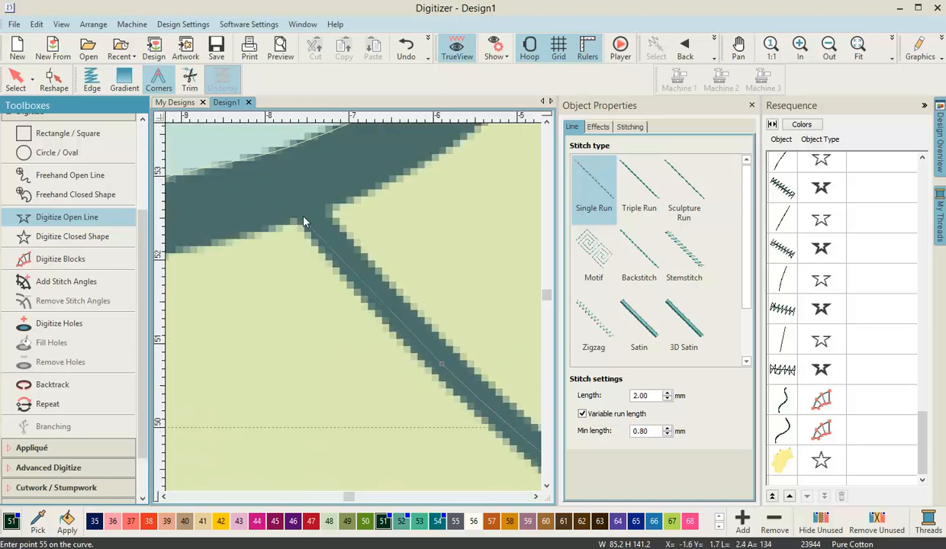
pyautogui.click(290, 195)
# - Double the run line back down the fourth rib to its base at about X 3.1, Y 45.7 mm
pyautogui.click(367, 287)
pyautogui.click(455, 380)
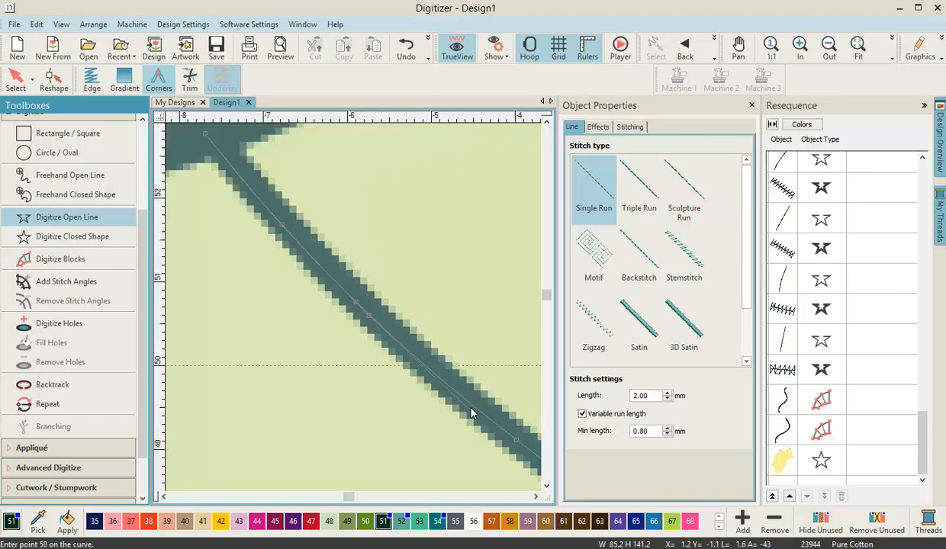
pyautogui.click(474, 405)
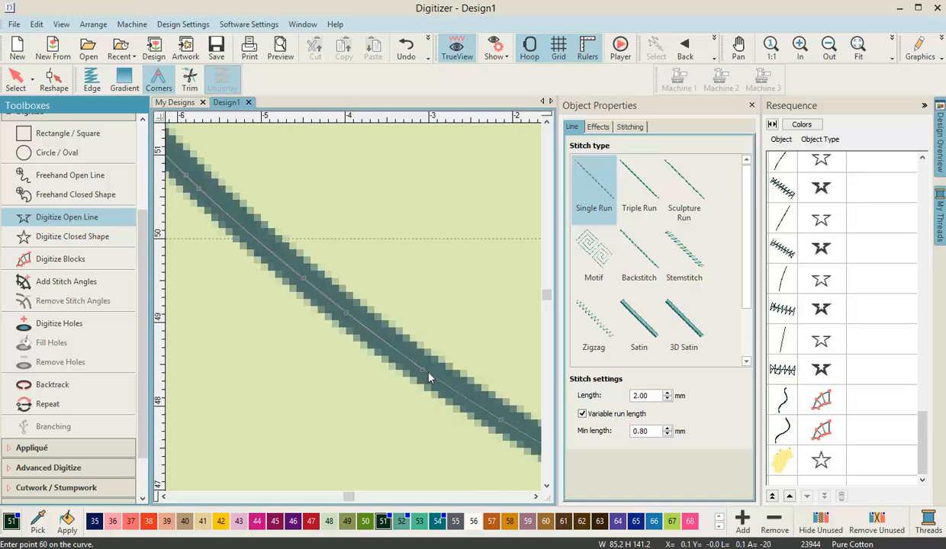
pyautogui.click(424, 373)
pyautogui.click(471, 430)
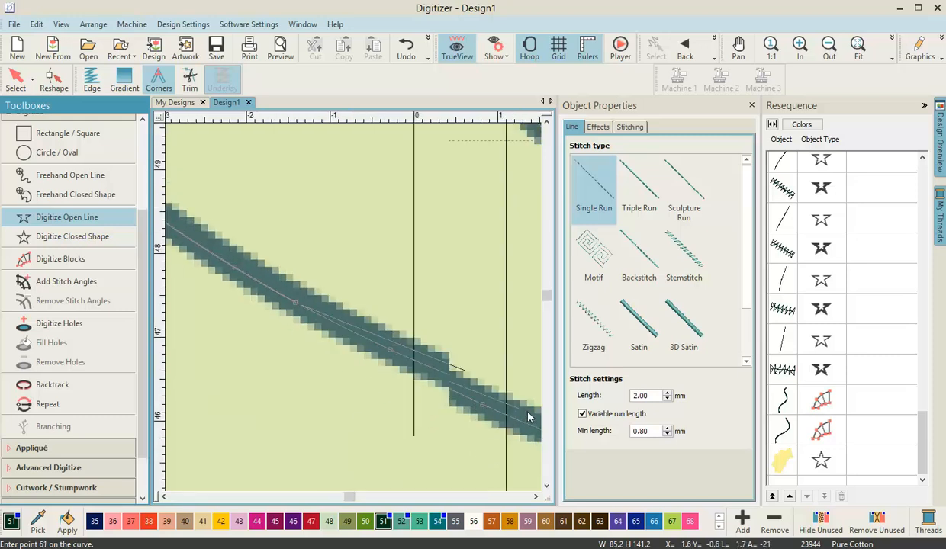
pyautogui.click(395, 338)
pyautogui.click(456, 340)
pyautogui.click(506, 353)
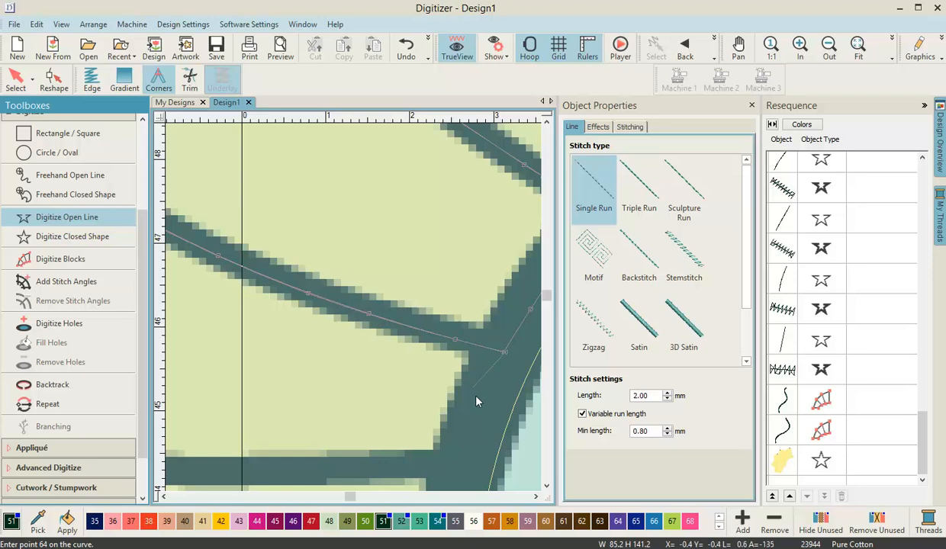
# - Continue along the head curl to the fifth rib at about X 2.6, Y 44.3 and trace it out to about X -10, Y 46.1 mm
pyautogui.click(352, 310)
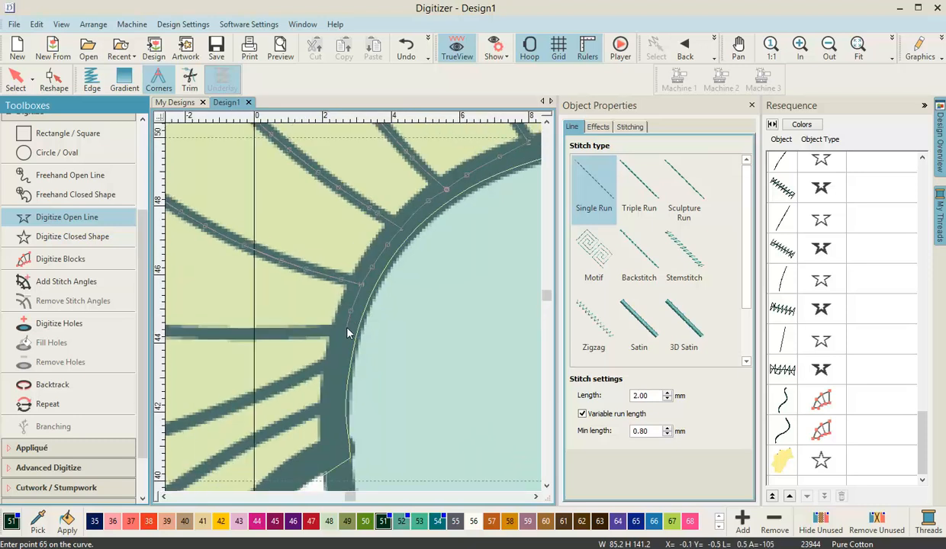
pyautogui.click(345, 330)
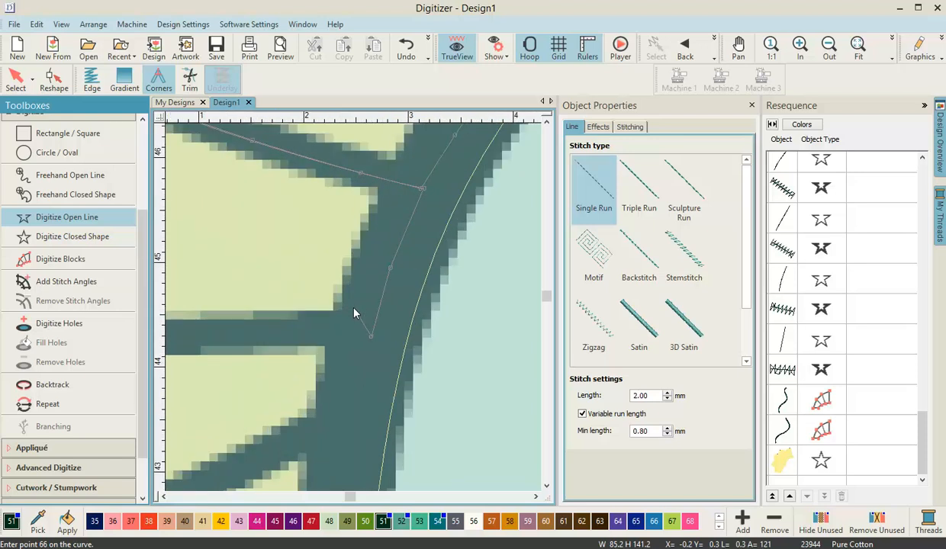
pyautogui.click(271, 331)
pyautogui.click(267, 324)
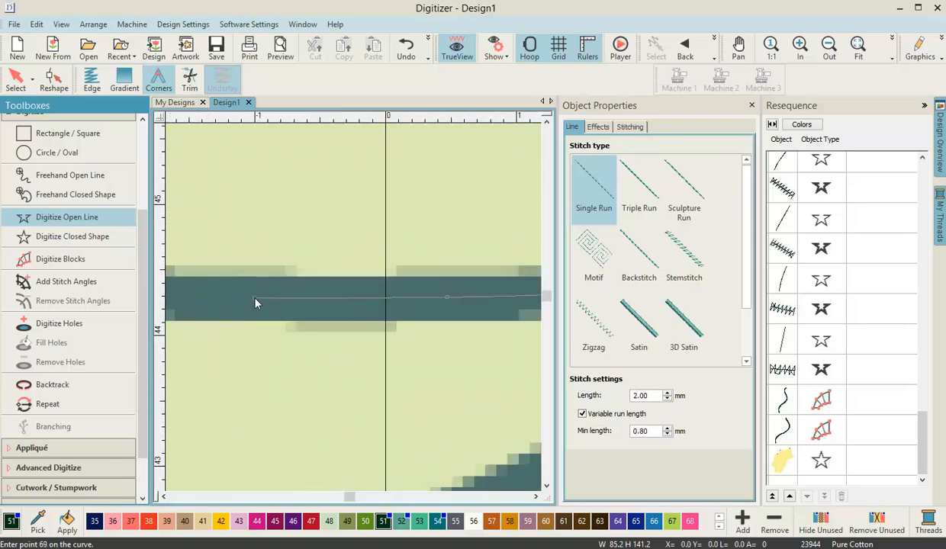
pyautogui.click(258, 300)
pyautogui.click(275, 301)
pyautogui.click(205, 295)
pyautogui.click(267, 295)
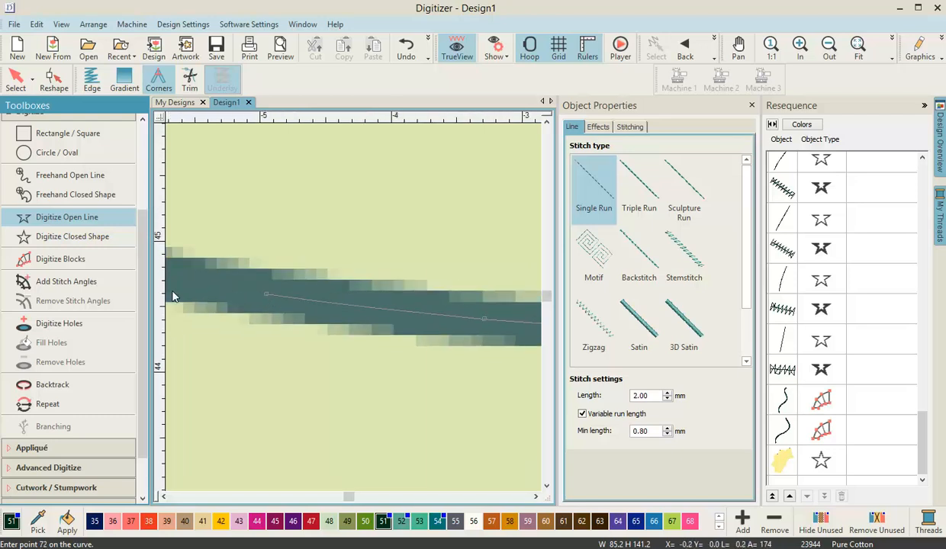
pyautogui.click(196, 263)
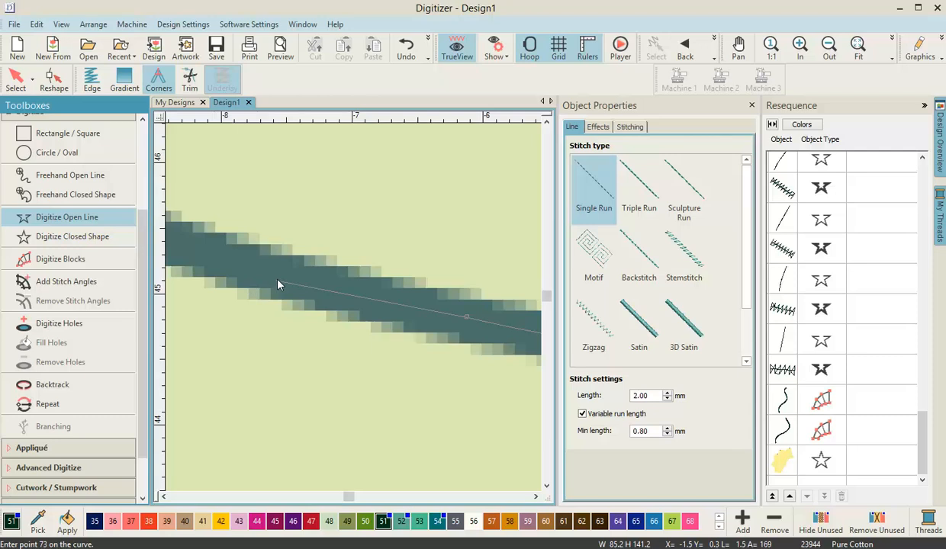
pyautogui.click(238, 267)
pyautogui.click(233, 264)
pyautogui.click(224, 240)
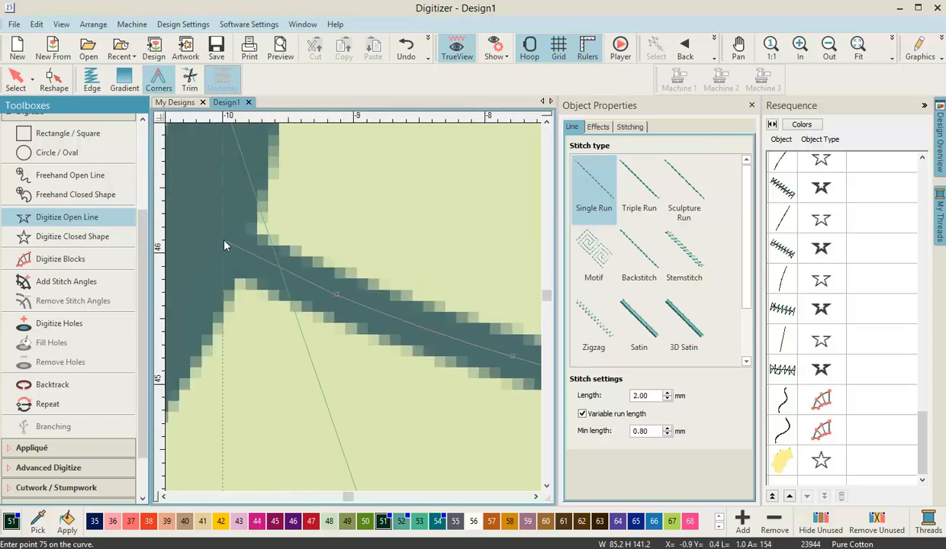
# - Double the run line back along the fifth rib to its base at about X 2.6, Y 44.3 mm
pyautogui.click(333, 298)
pyautogui.click(343, 298)
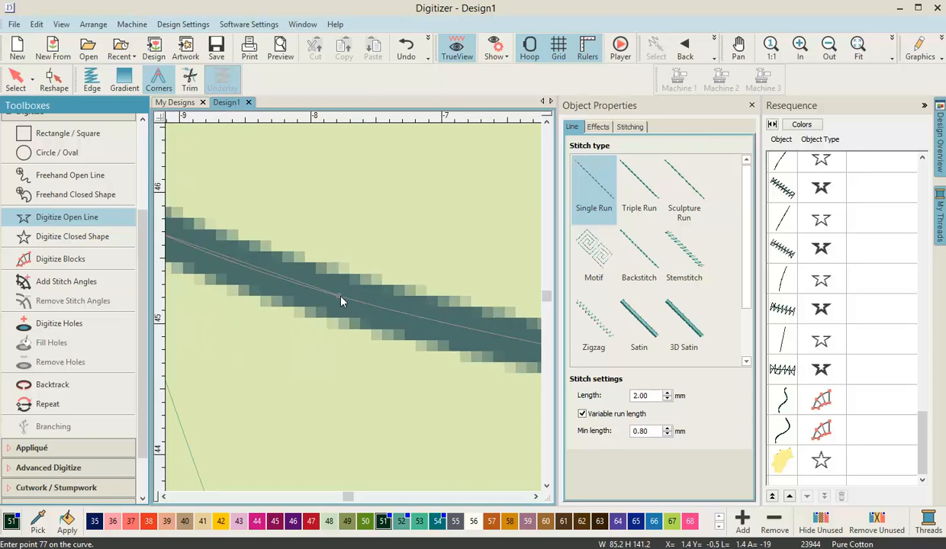
pyautogui.click(503, 341)
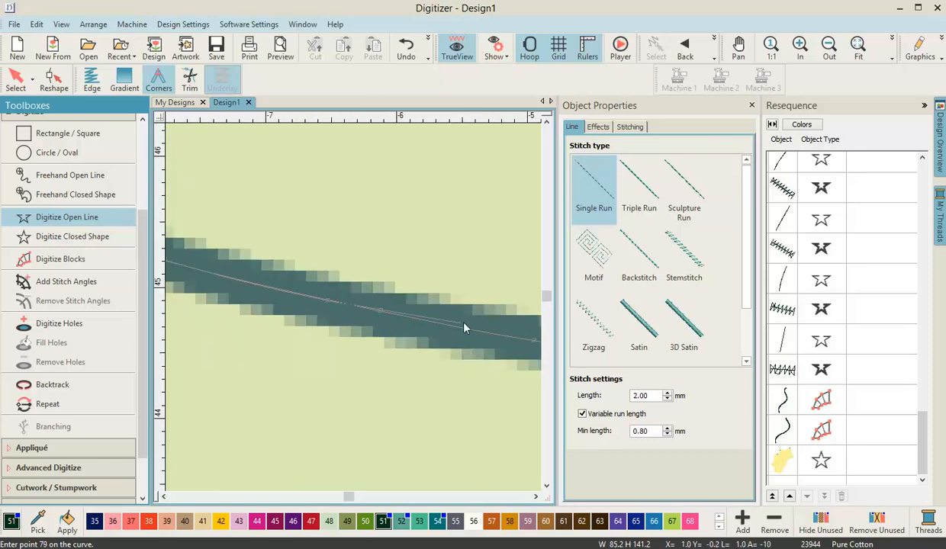
pyautogui.click(474, 336)
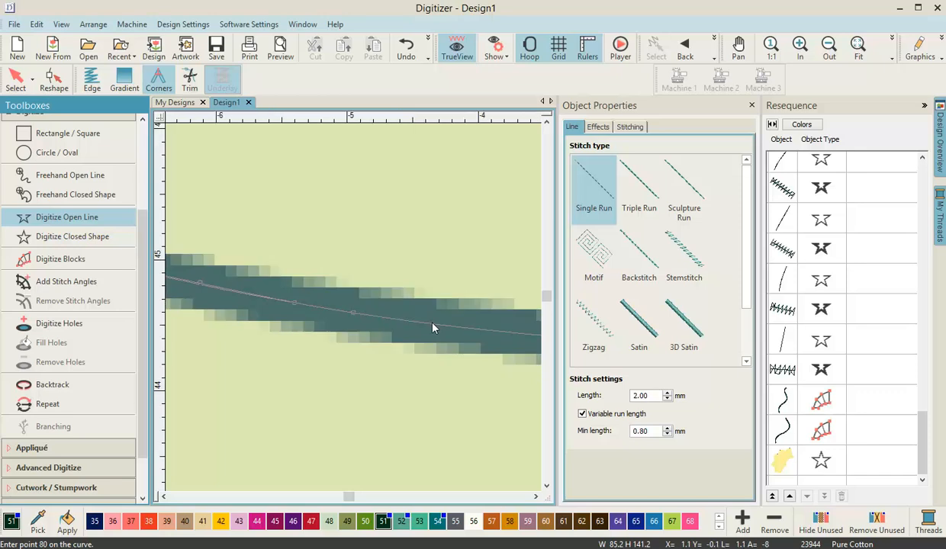
pyautogui.click(456, 328)
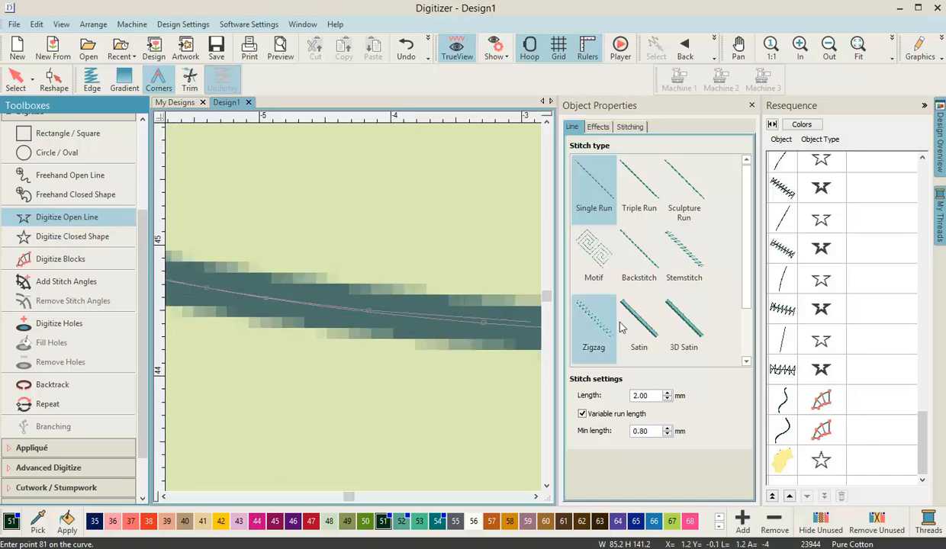
pyautogui.click(491, 324)
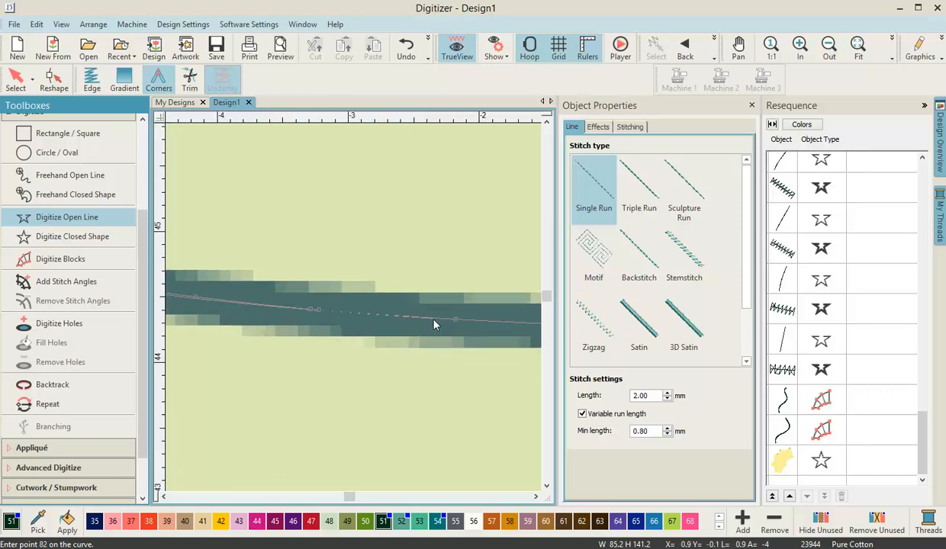
pyautogui.click(474, 324)
pyautogui.click(499, 334)
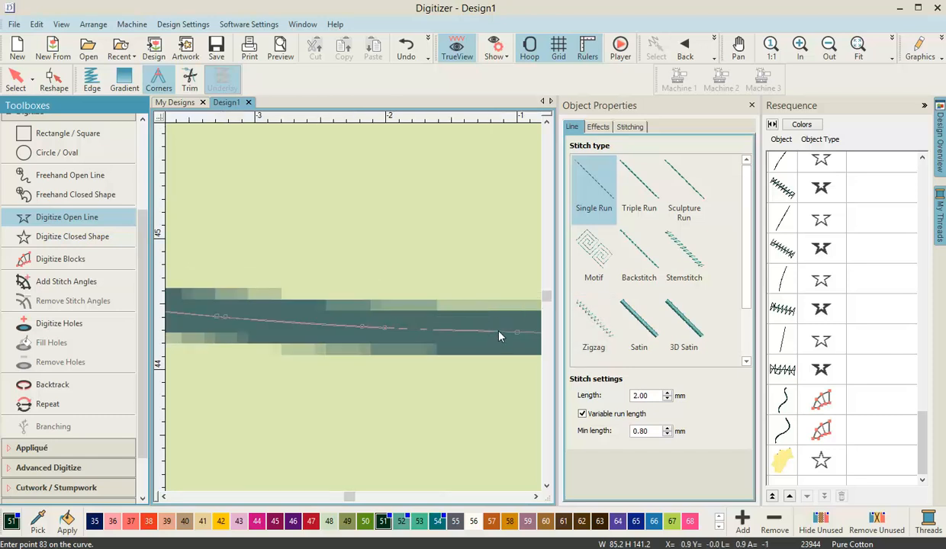
pyautogui.click(446, 320)
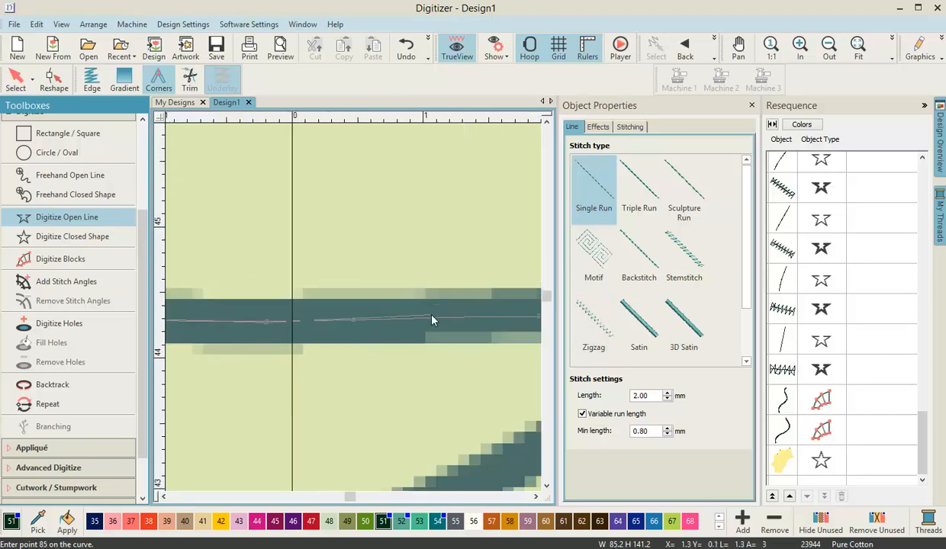
pyautogui.click(448, 321)
pyautogui.click(479, 314)
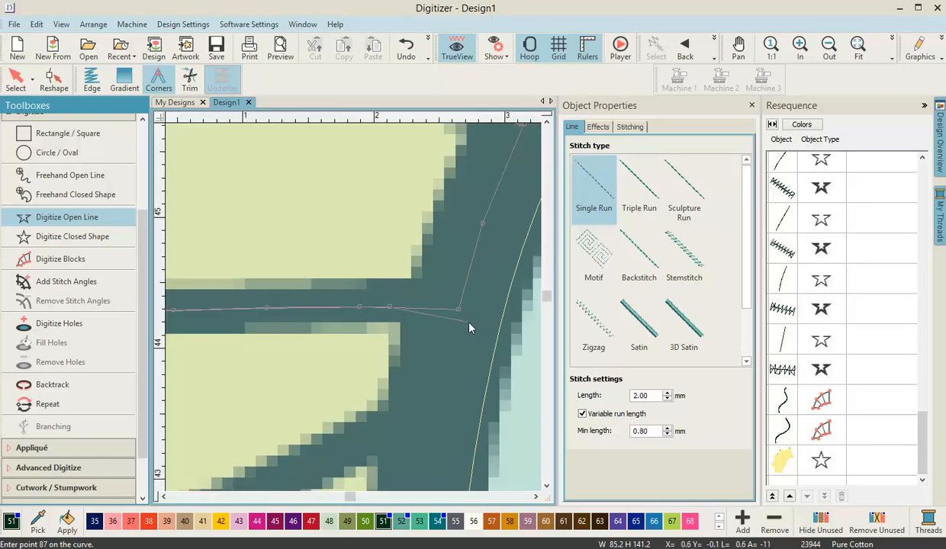
pyautogui.click(456, 311)
# - Continue along the head curl to the sixth rib at about X 2.4, Y 43.5 and trace it out to about X -11.3, Y 40.1 mm
pyautogui.click(434, 387)
pyautogui.click(429, 419)
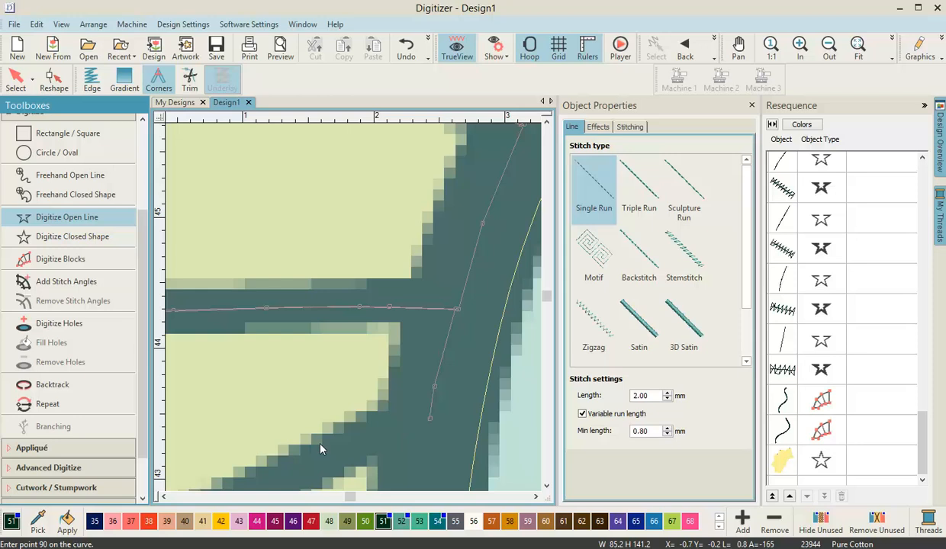
pyautogui.click(296, 476)
pyautogui.scroll(-1, 342, 282)
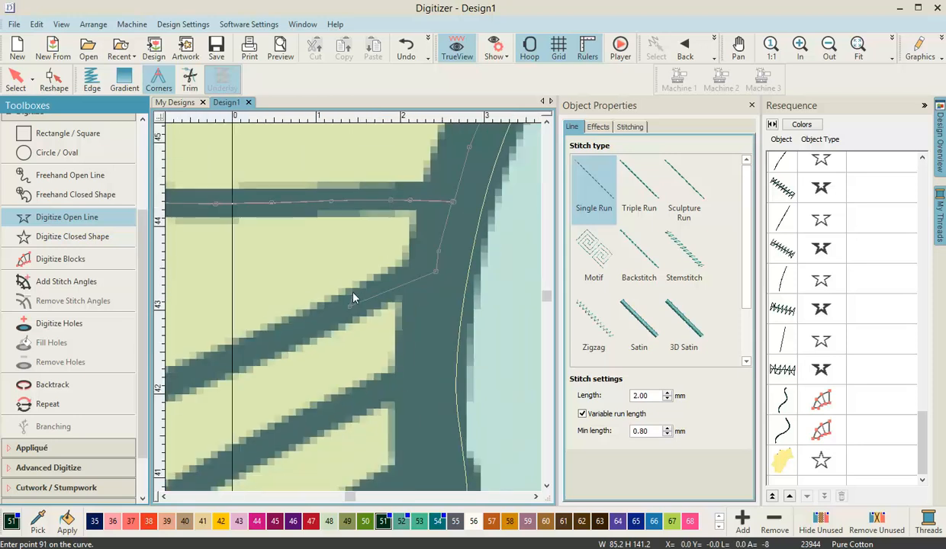
pyautogui.click(257, 352)
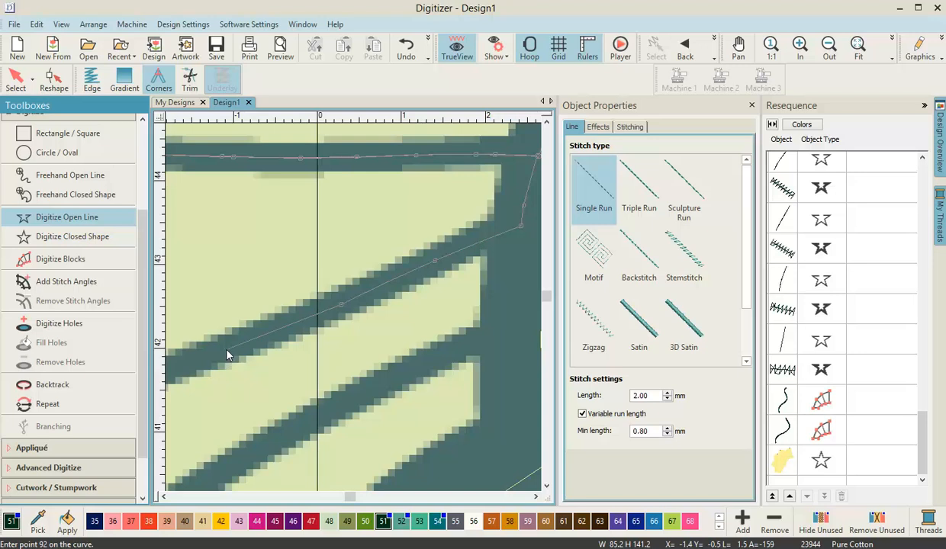
pyautogui.click(261, 334)
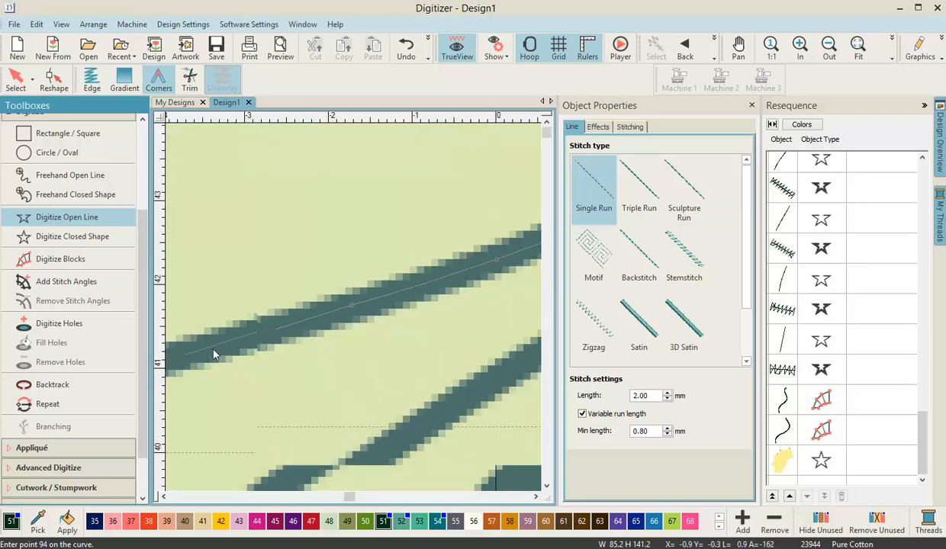
pyautogui.click(261, 336)
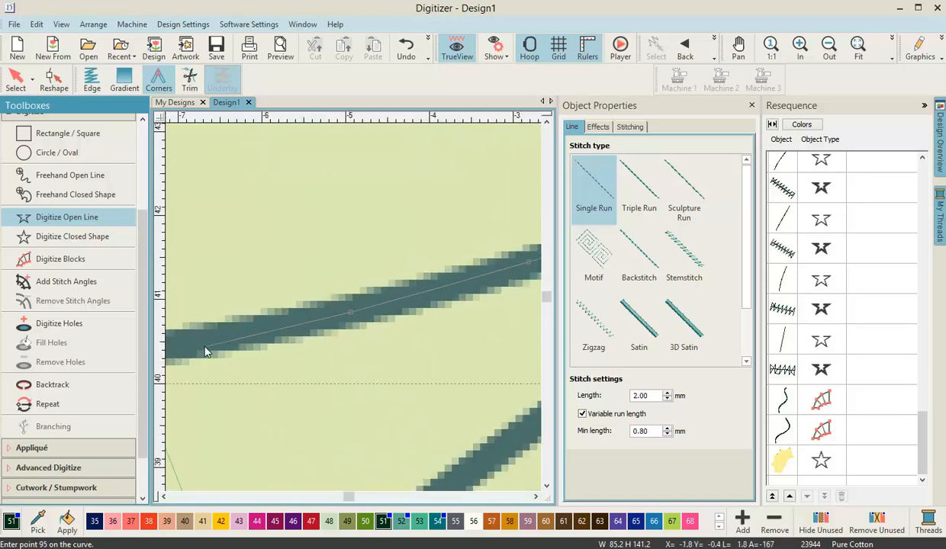
pyautogui.click(200, 332)
pyautogui.click(243, 328)
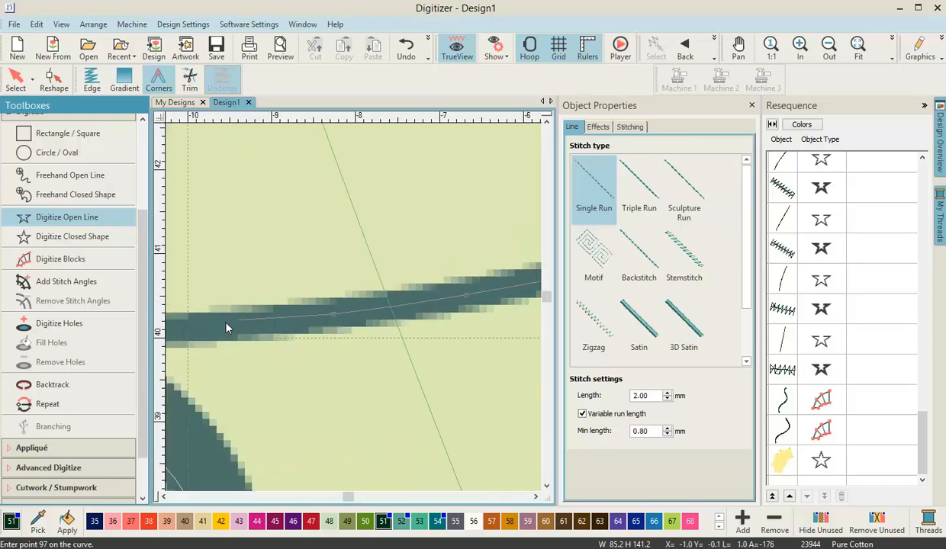
pyautogui.click(229, 325)
pyautogui.click(164, 322)
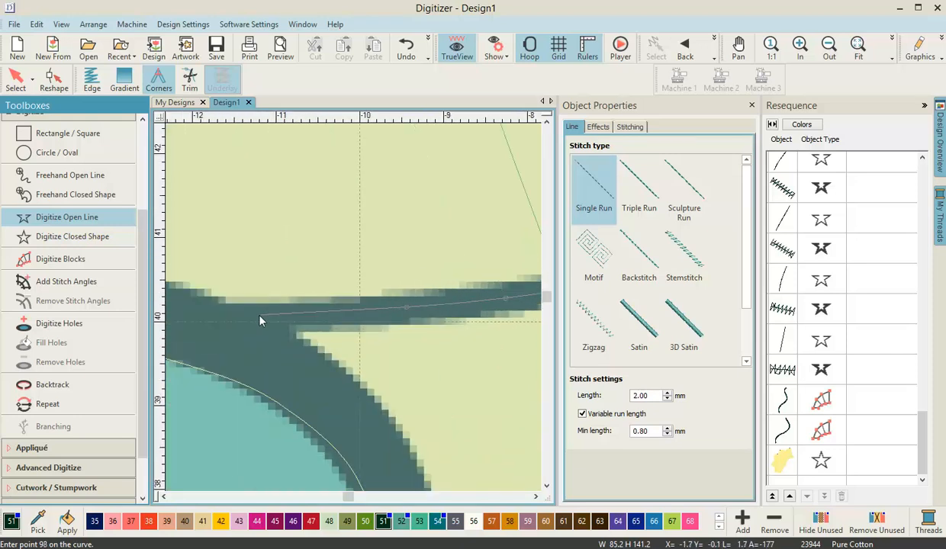
# - Double the run line back along the sixth rib to its base at about X 2.4, Y 43.5 mm
pyautogui.click(313, 316)
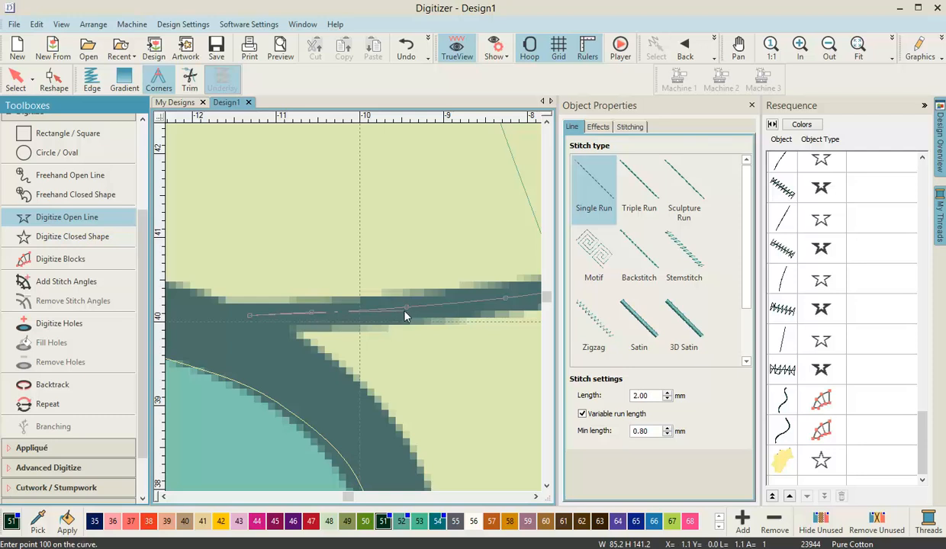
pyautogui.click(408, 309)
pyautogui.click(401, 292)
pyautogui.click(446, 304)
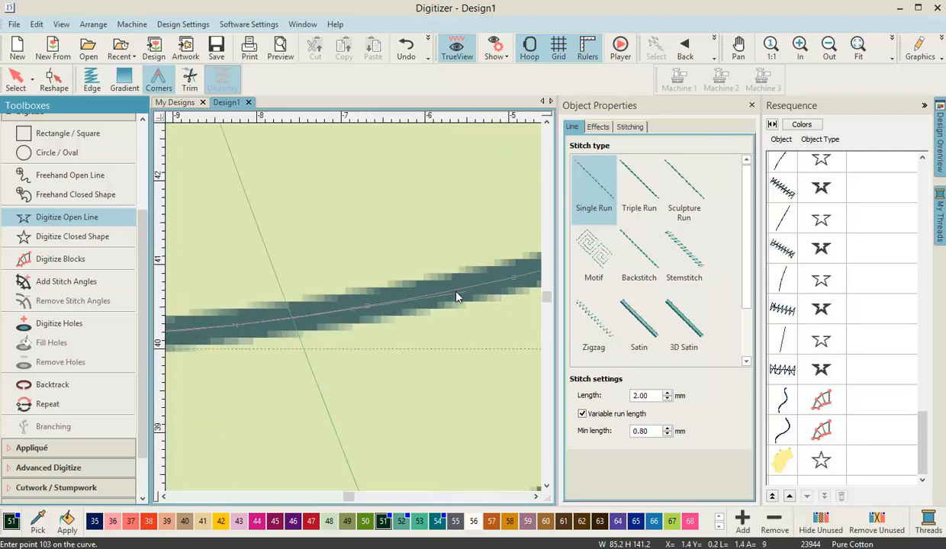
pyautogui.click(446, 295)
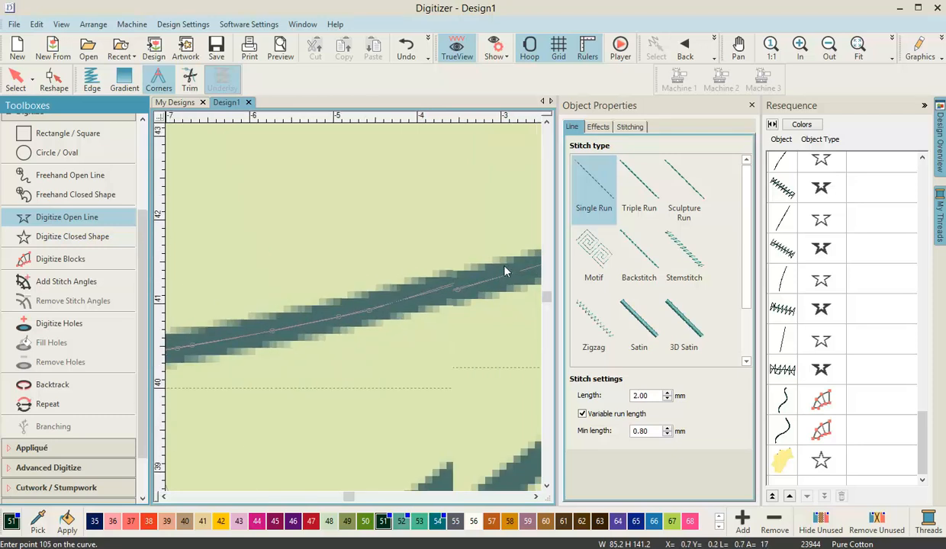
pyautogui.click(426, 293)
pyautogui.click(426, 297)
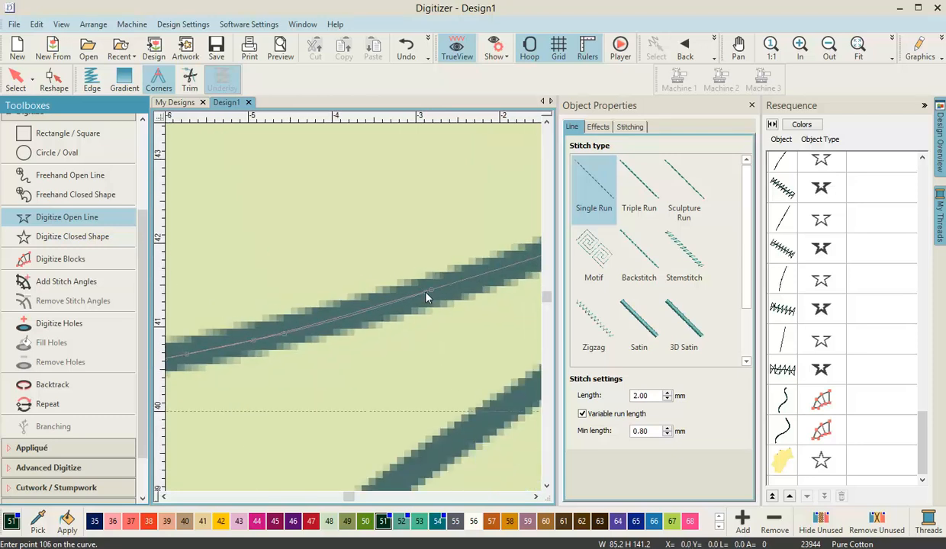
pyautogui.click(418, 283)
pyautogui.click(453, 261)
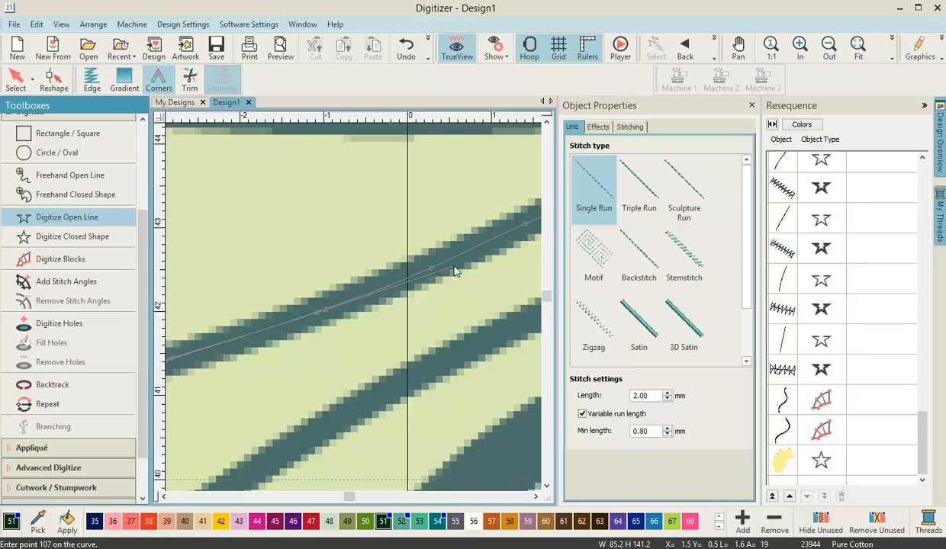
pyautogui.click(526, 224)
pyautogui.scroll(-2, 524, 225)
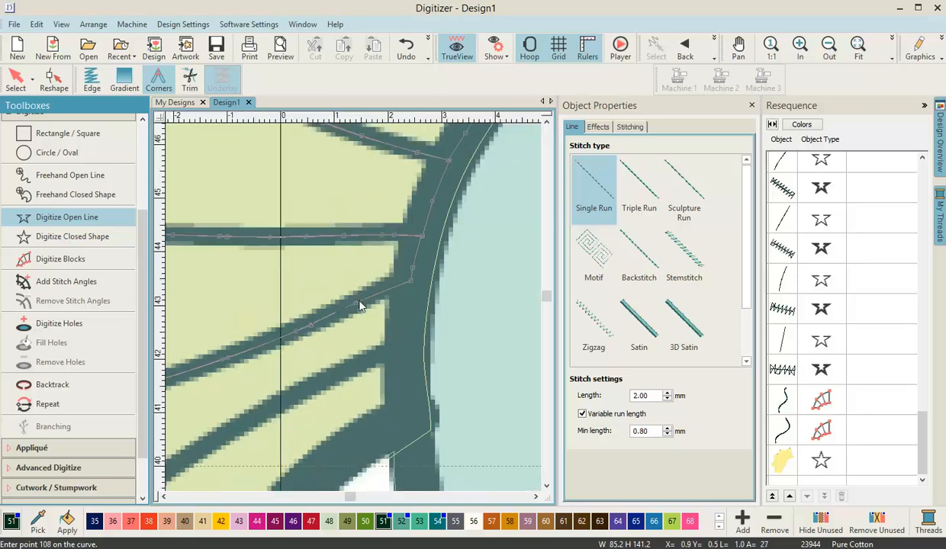
pyautogui.click(411, 283)
# - Continue down the head curl to the seventh rib at about X 2.3, Y 42.2 and trace its inner part to about X -2.3, Y 39.8 mm
pyautogui.click(409, 300)
pyautogui.click(406, 345)
pyautogui.click(352, 364)
pyautogui.click(265, 412)
pyautogui.press('c')
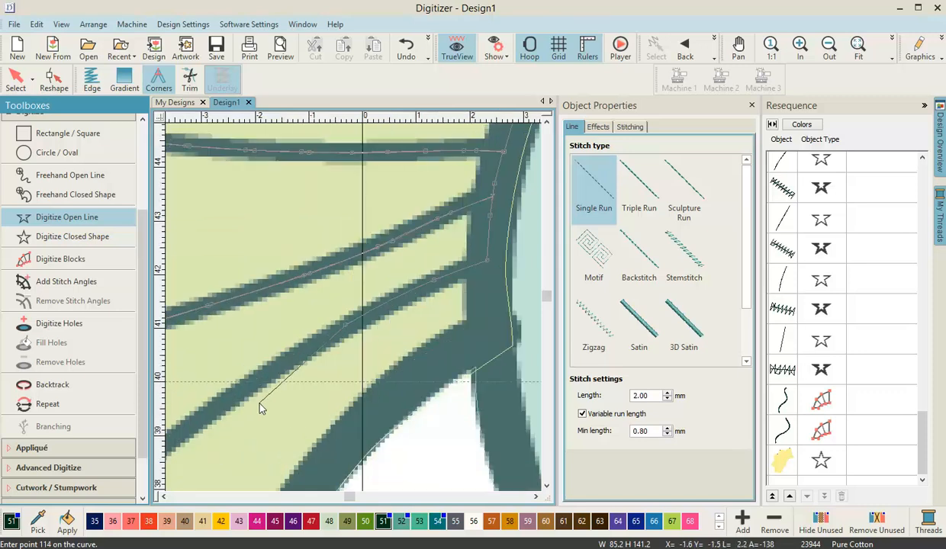
pyautogui.click(221, 406)
pyautogui.press('c')
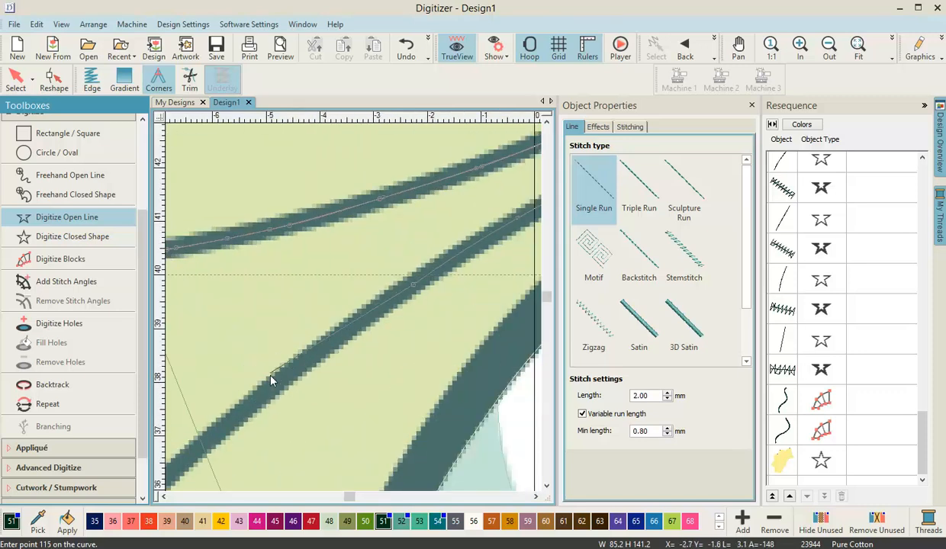
# - Trace the rest of the seventh rib out to its outer tip at about X -9.6, Y 33.7 mm
pyautogui.click(274, 390)
pyautogui.press('c')
pyautogui.click(276, 385)
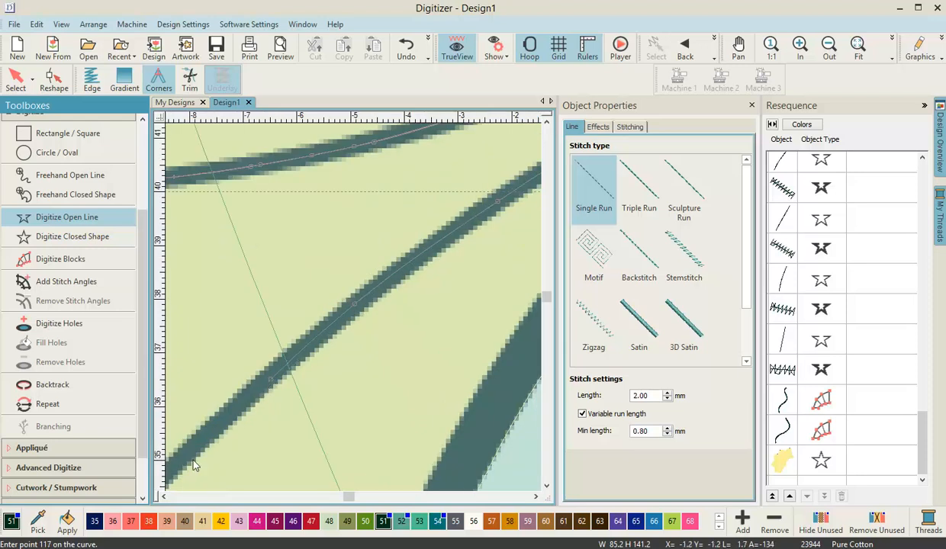
pyautogui.press('c')
pyautogui.click(265, 389)
pyautogui.press('c')
pyautogui.click(276, 372)
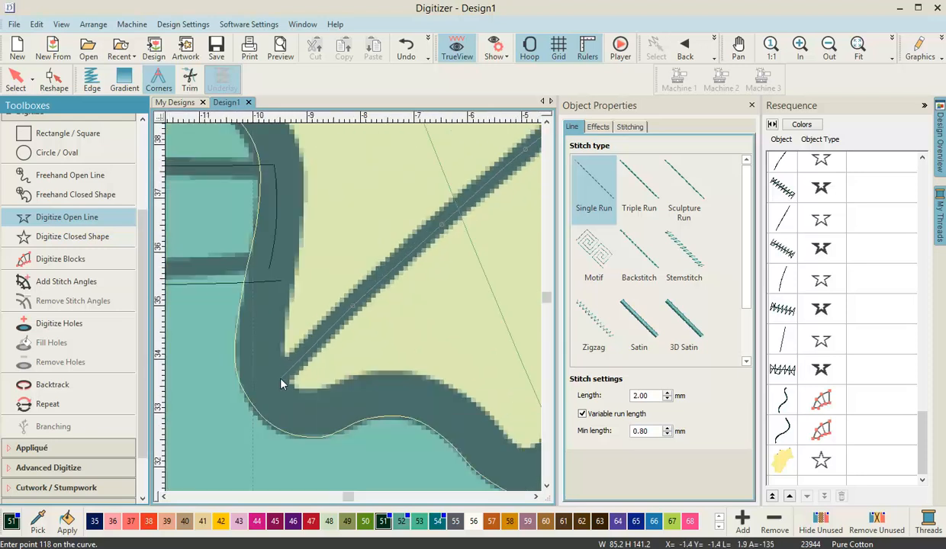
pyautogui.click(352, 306)
pyautogui.press('BackSpace')
pyautogui.press('BackSpace')
pyautogui.click(277, 377)
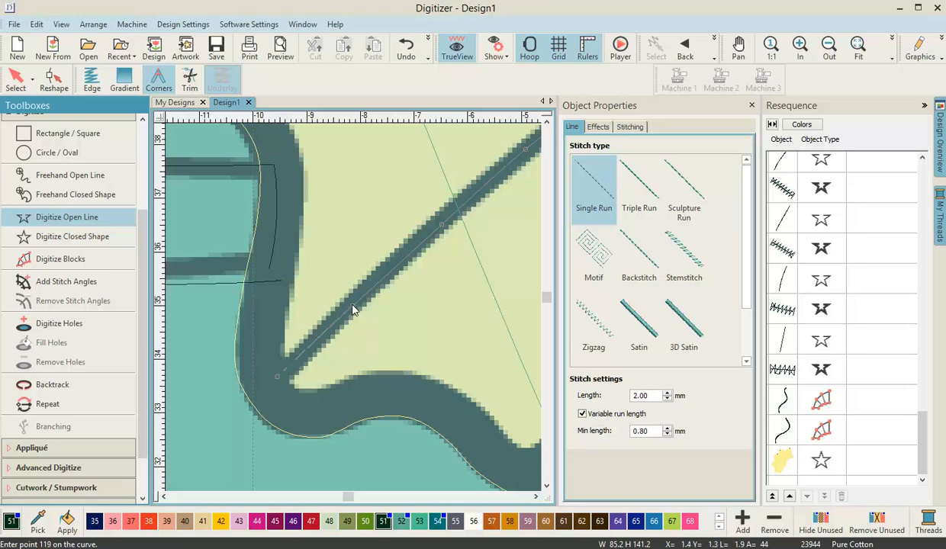
# - Double the run line back along the seventh rib to its base at about X 2.3, Y 42.2 mm
pyautogui.press('c')
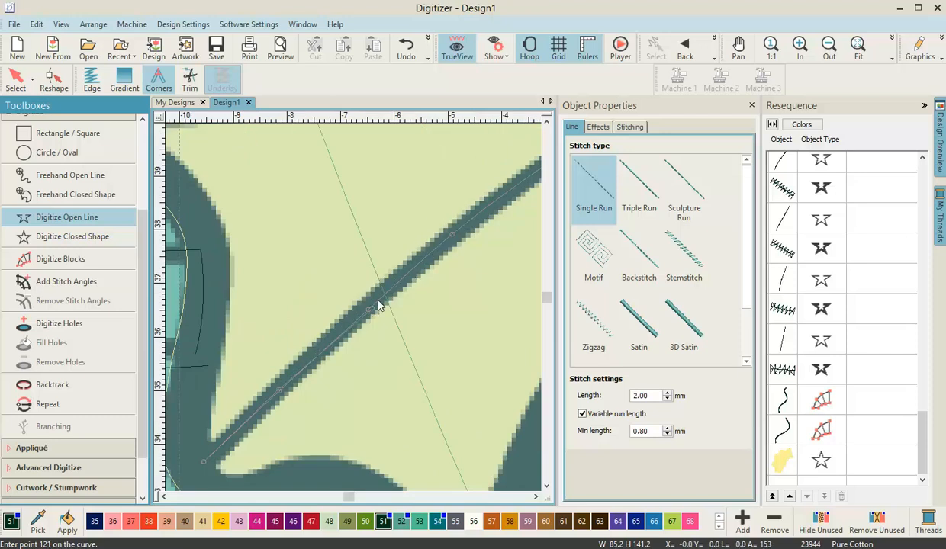
pyautogui.click(454, 240)
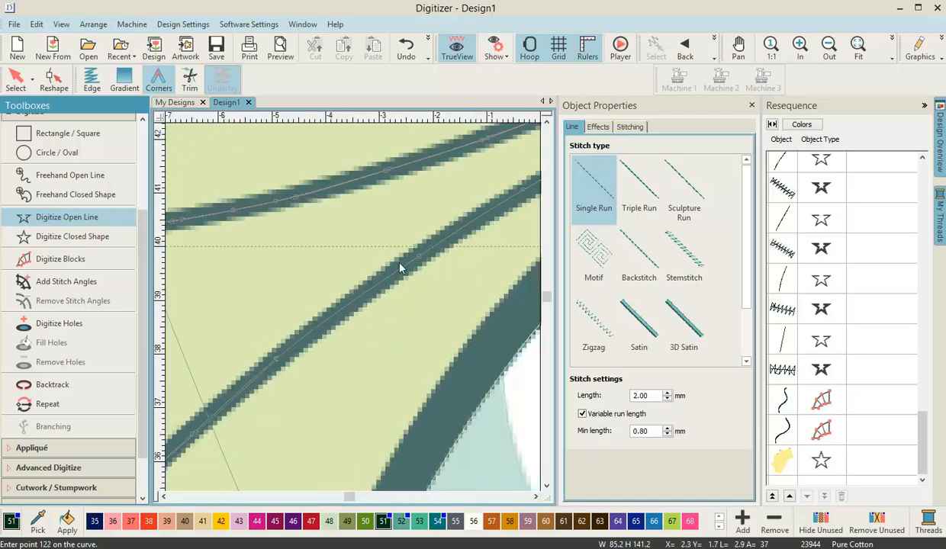
pyautogui.press('c')
pyautogui.click(360, 281)
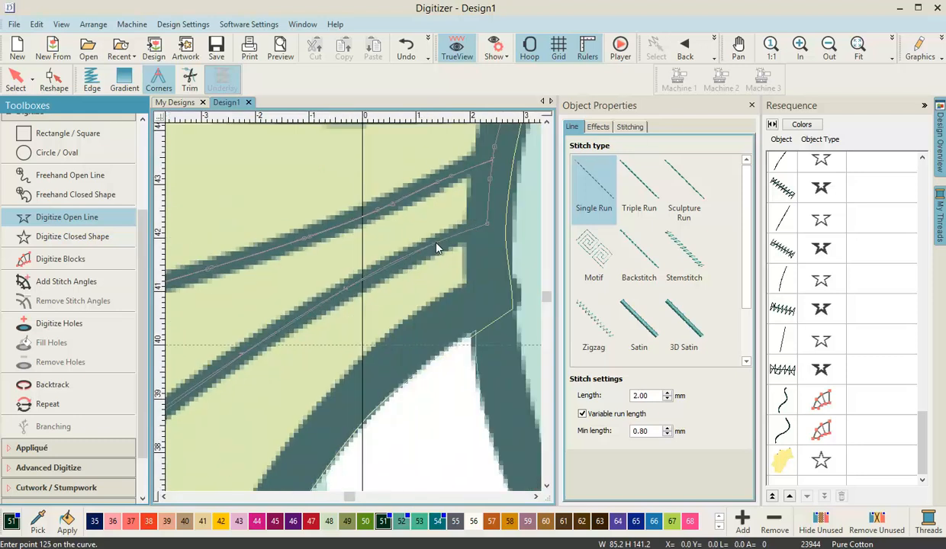
pyautogui.click(487, 224)
# - Extend the run line down the head curl to about X 2.4, Y 40.7 mm and finish the object
pyautogui.click(490, 257)
pyautogui.click(491, 304)
pyautogui.press('Return')
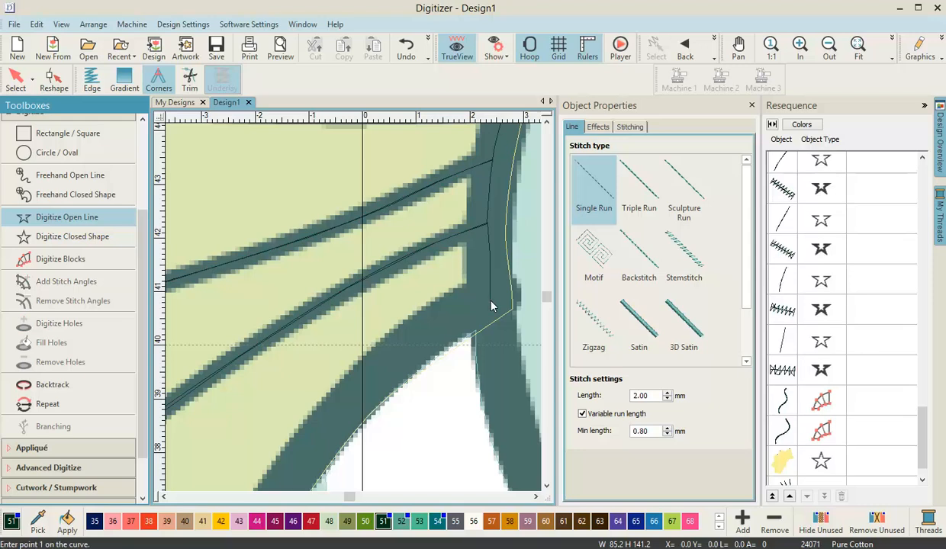
# - Switch to digitizing blocks with a Satin fill for the head fin's dark outline
pyautogui.scroll(-5, 492, 304)
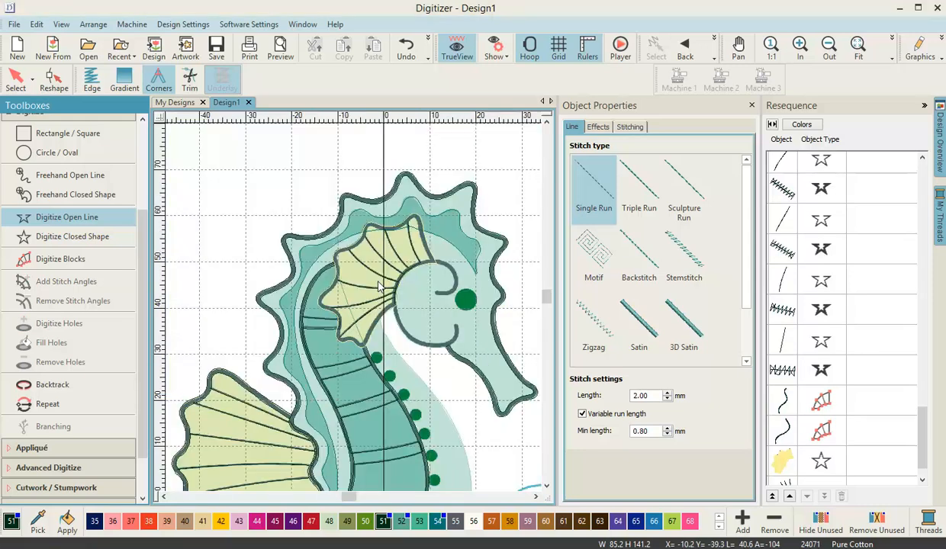
pyautogui.click(415, 344)
pyautogui.press('Escape')
pyautogui.scroll(1, 389, 321)
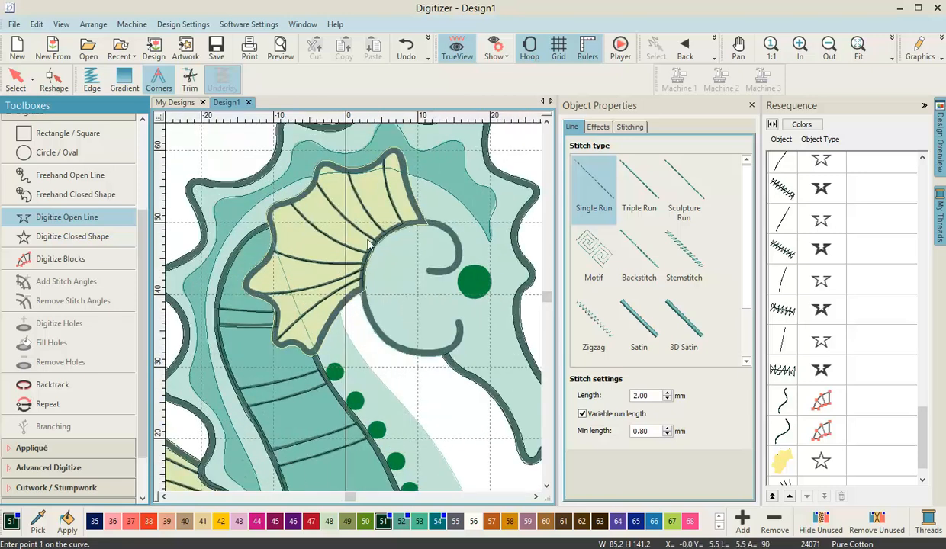
pyautogui.scroll(2, 341, 280)
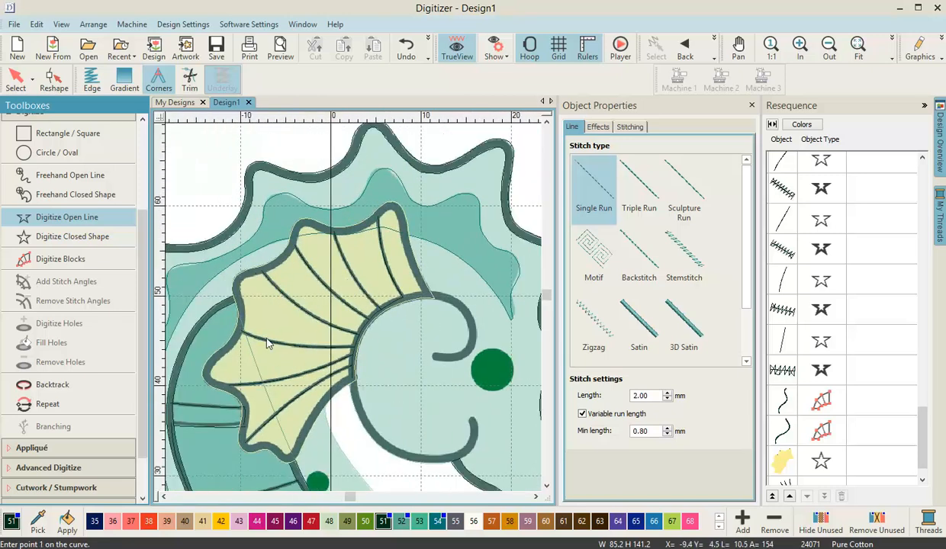
pyautogui.scroll(1, 354, 311)
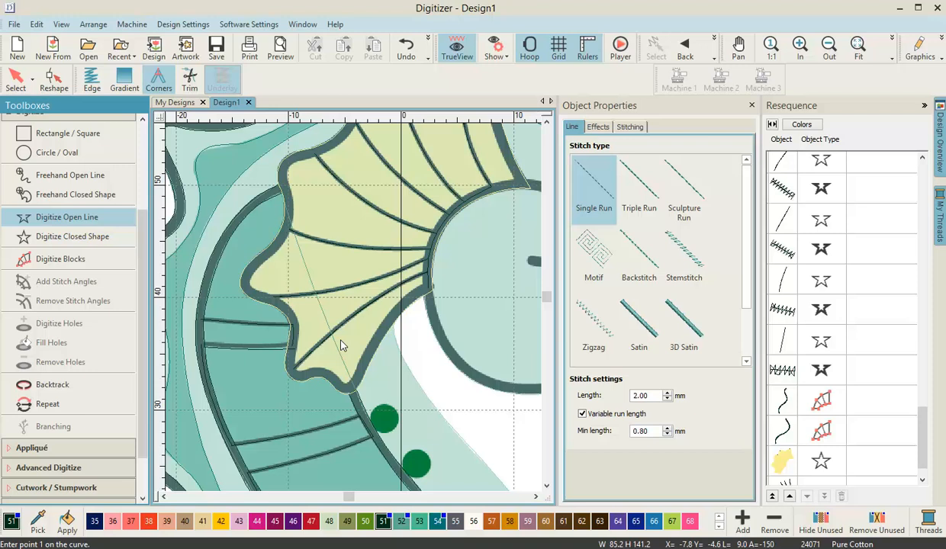
pyautogui.click(61, 260)
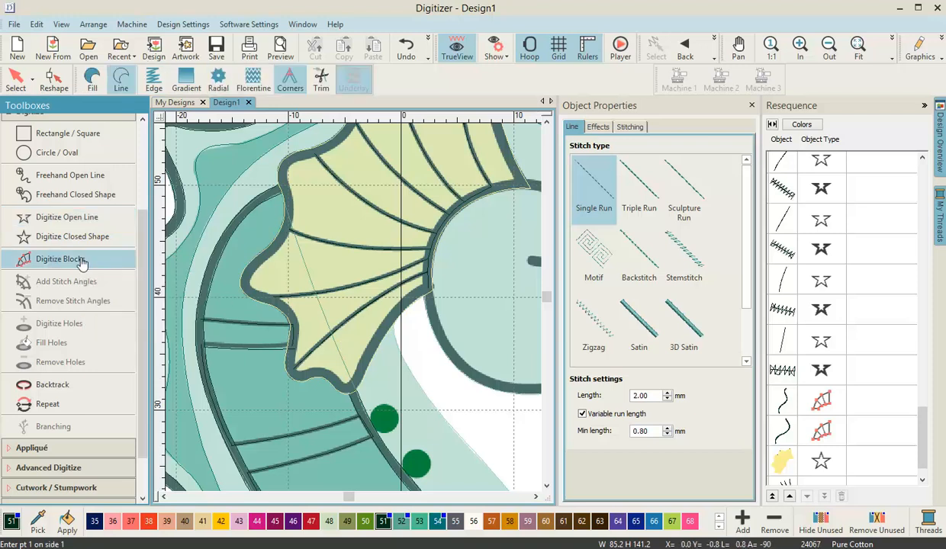
pyautogui.click(92, 79)
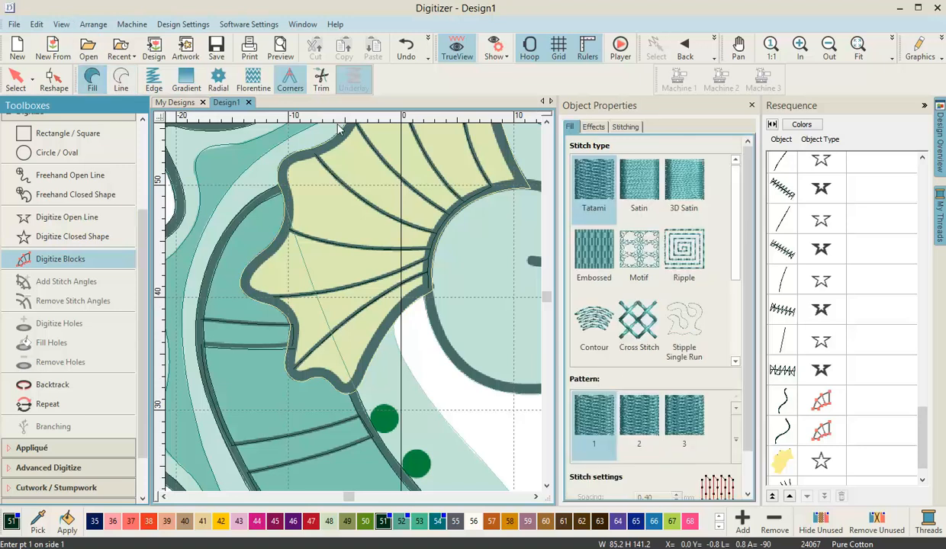
pyautogui.click(639, 183)
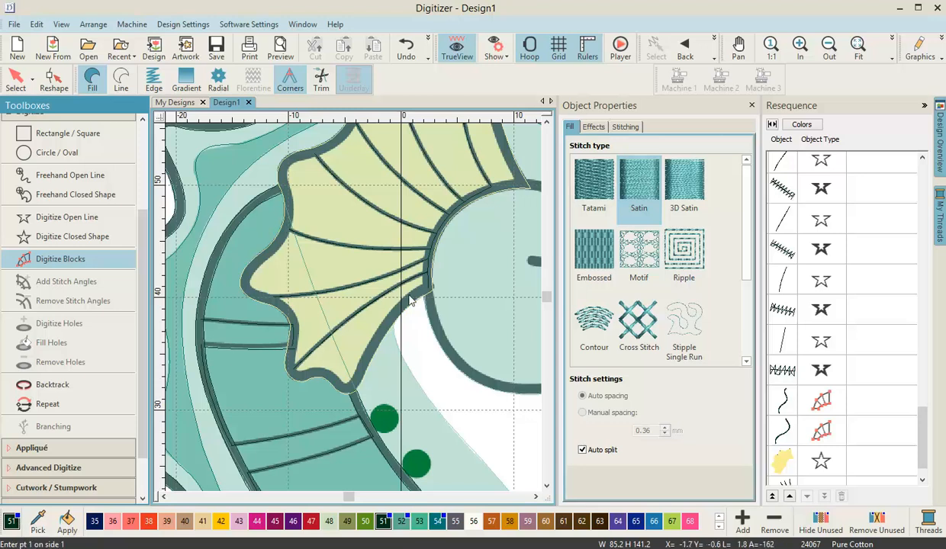
# - Digitize the satin block with point pairs along the fin's lower edge, from about X 2, Y 40.6 to about X -2.3, Y 36 mm
pyautogui.scroll(1, 399, 291)
pyautogui.scroll(4, 354, 312)
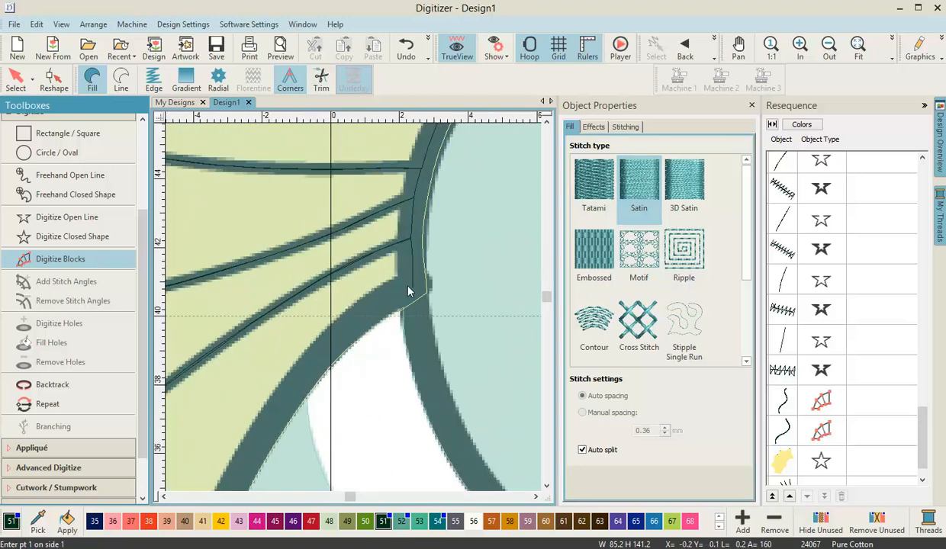
pyautogui.scroll(1, 359, 305)
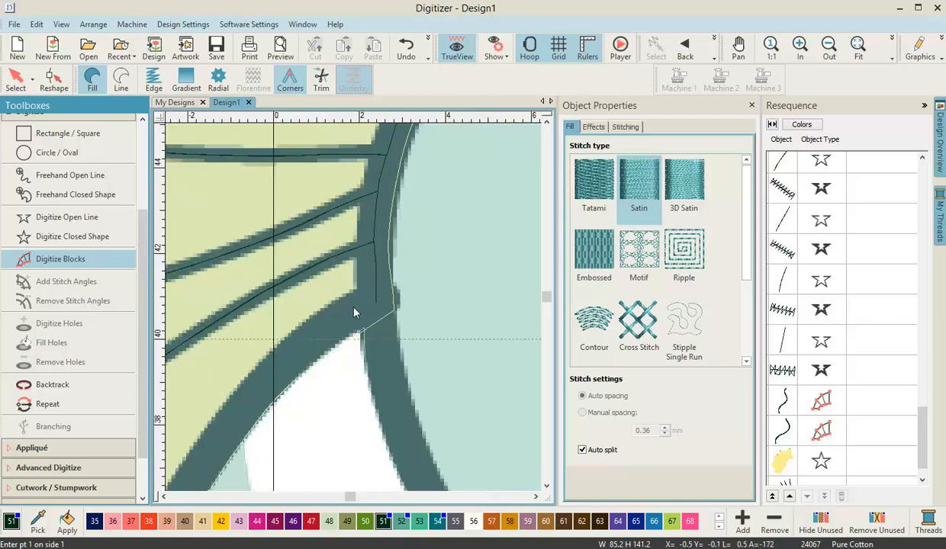
pyautogui.click(357, 294)
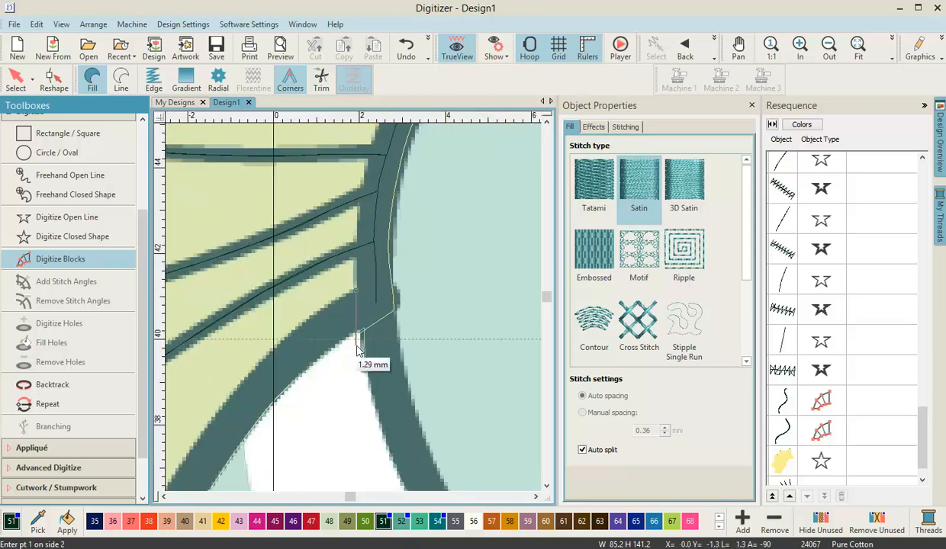
pyautogui.click(361, 334)
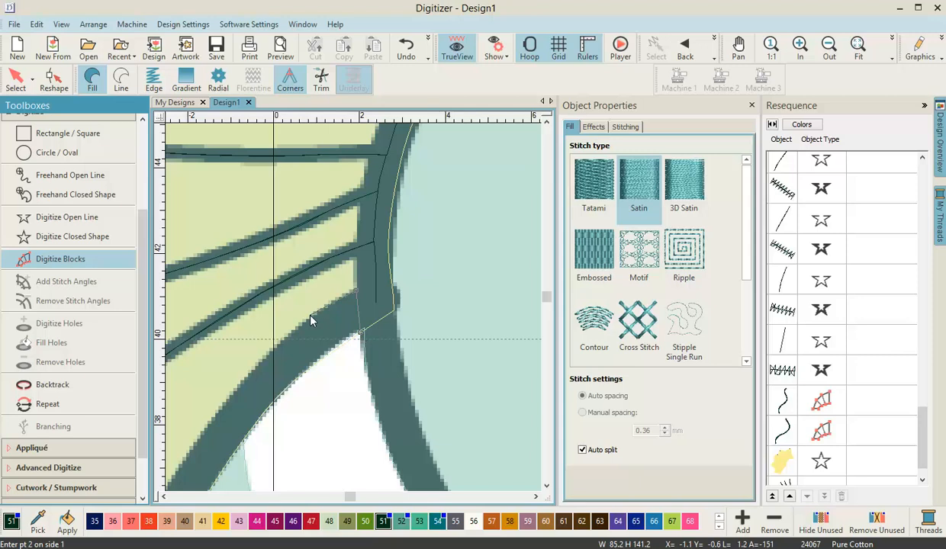
pyautogui.click(326, 354)
pyautogui.click(286, 392)
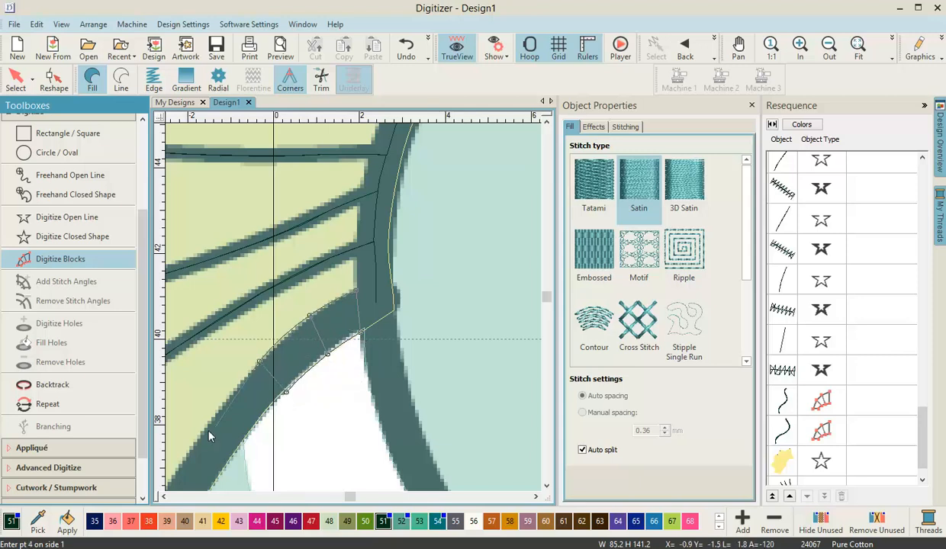
pyautogui.click(206, 429)
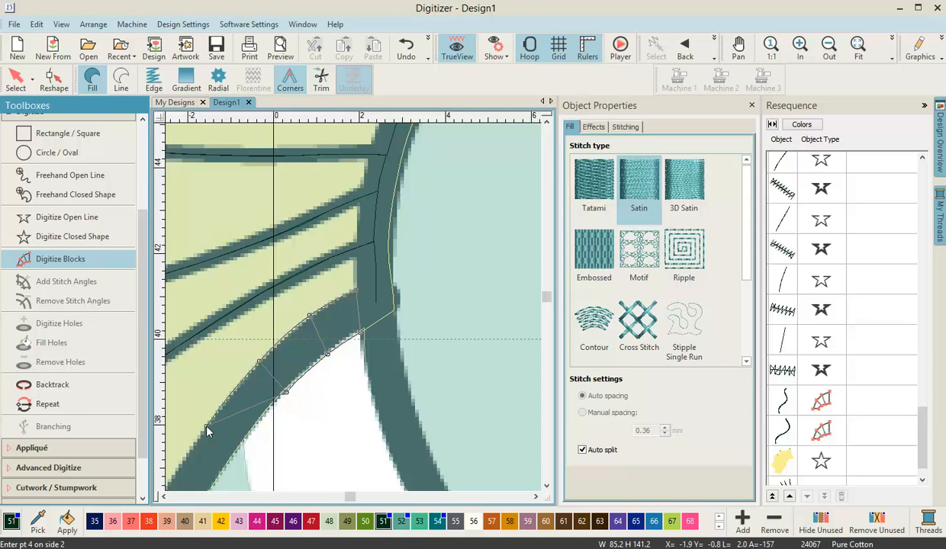
pyautogui.click(241, 451)
pyautogui.click(245, 420)
pyautogui.click(279, 441)
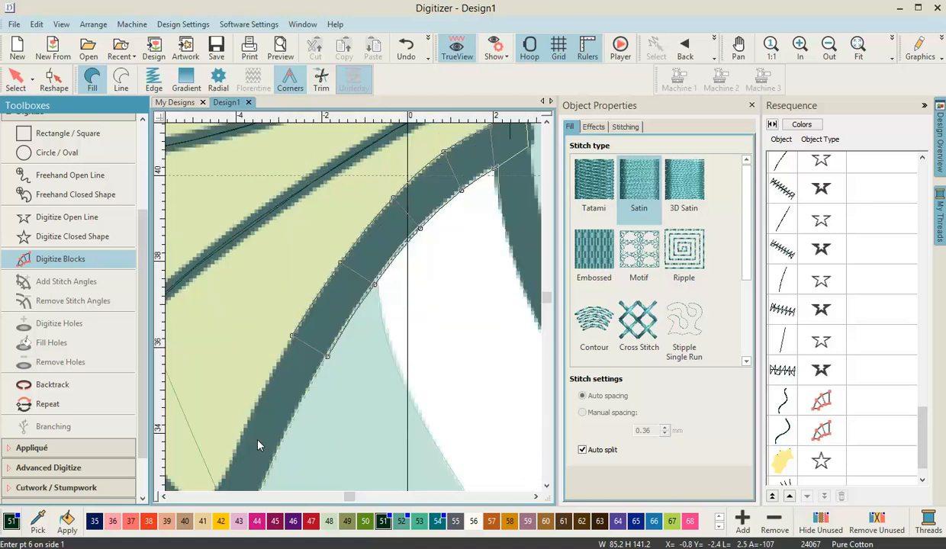
# - Continue the satin block's point pairs down the fin's lower edge to about X -3.9, Y 32.5 mm near its lowest corner
pyautogui.click(254, 405)
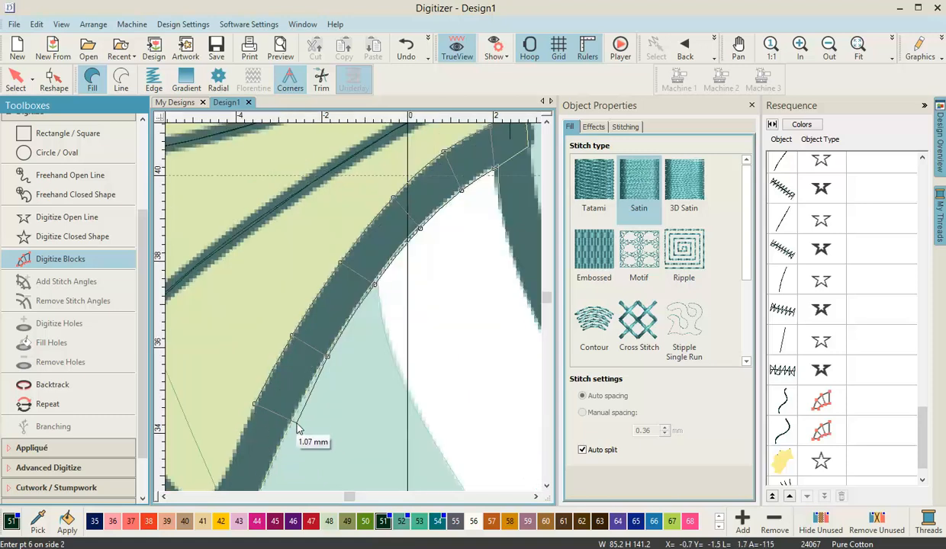
pyautogui.click(289, 425)
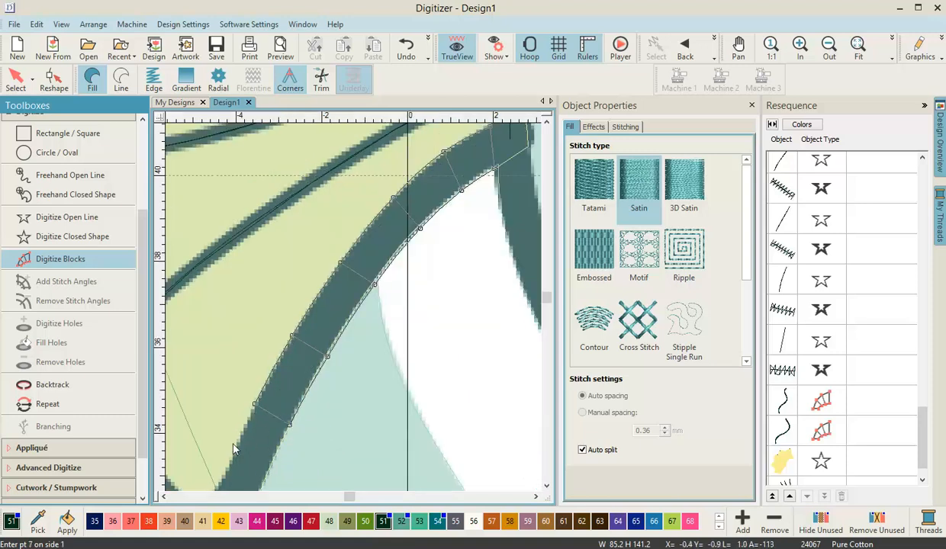
pyautogui.click(235, 446)
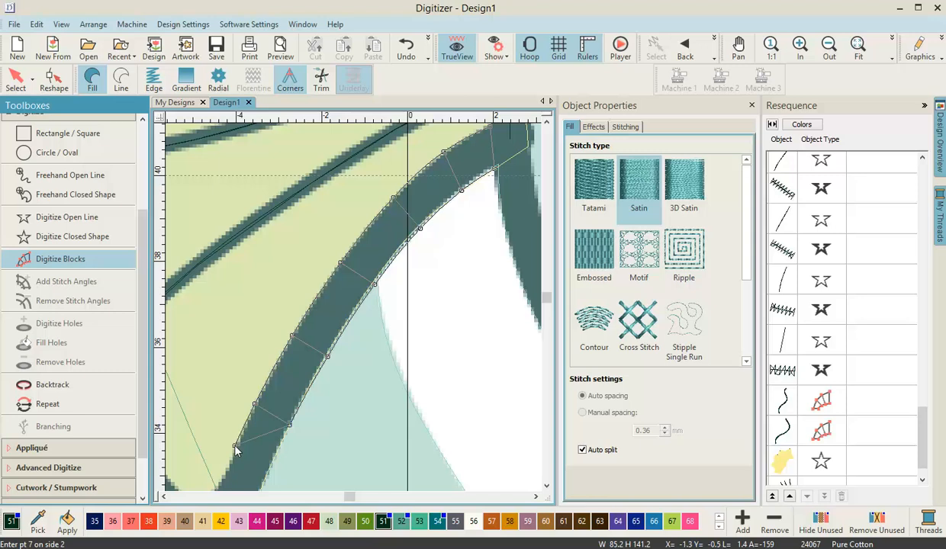
pyautogui.click(271, 465)
pyautogui.click(264, 398)
pyautogui.click(298, 428)
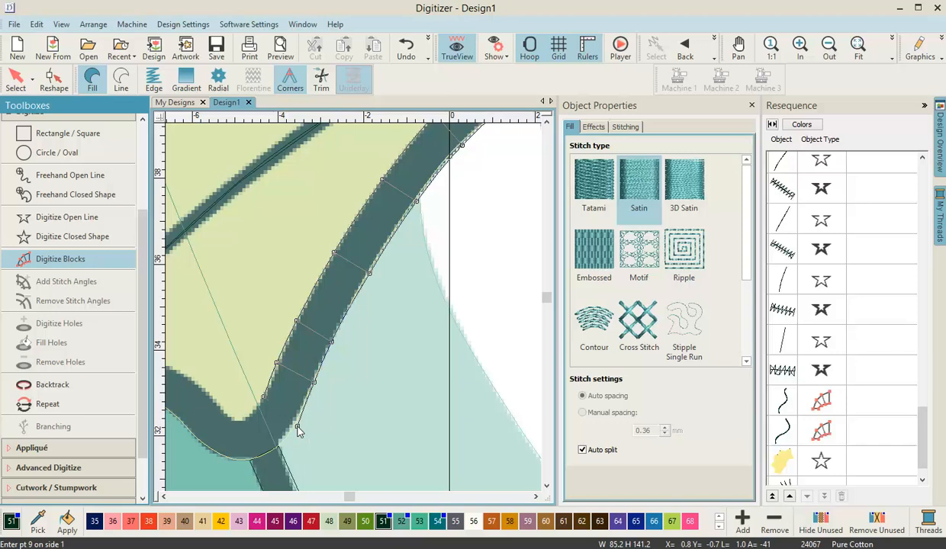
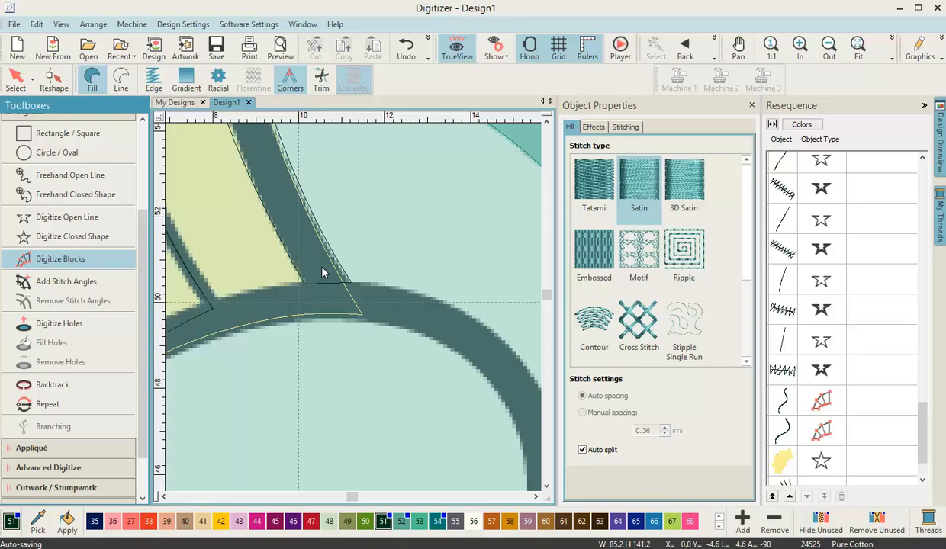
# - Show the stitches again and finish the satin block outlining the head fin
pyautogui.click(494, 47)
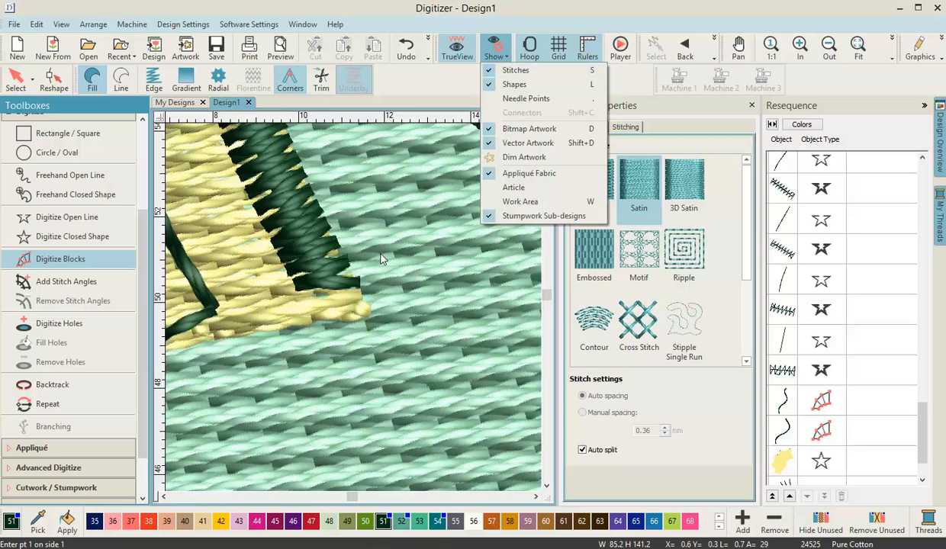
pyautogui.press('Return')
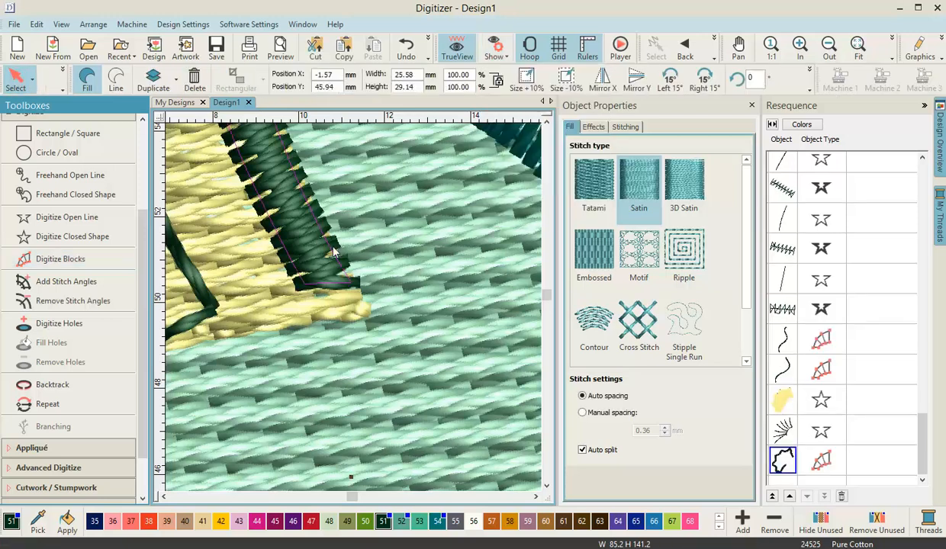
pyautogui.scroll(-4, 333, 252)
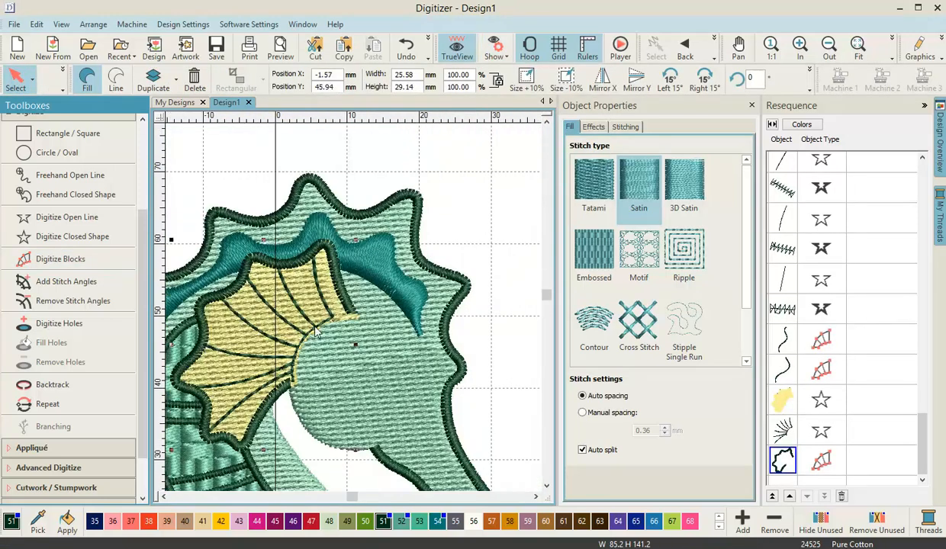
# - Reshape the satin block at the fin's lowest corner, adding outer-edge control points from about X -4.6, Y 31.3 to X -3.9, Y 31.7 mm
pyautogui.scroll(2, 205, 407)
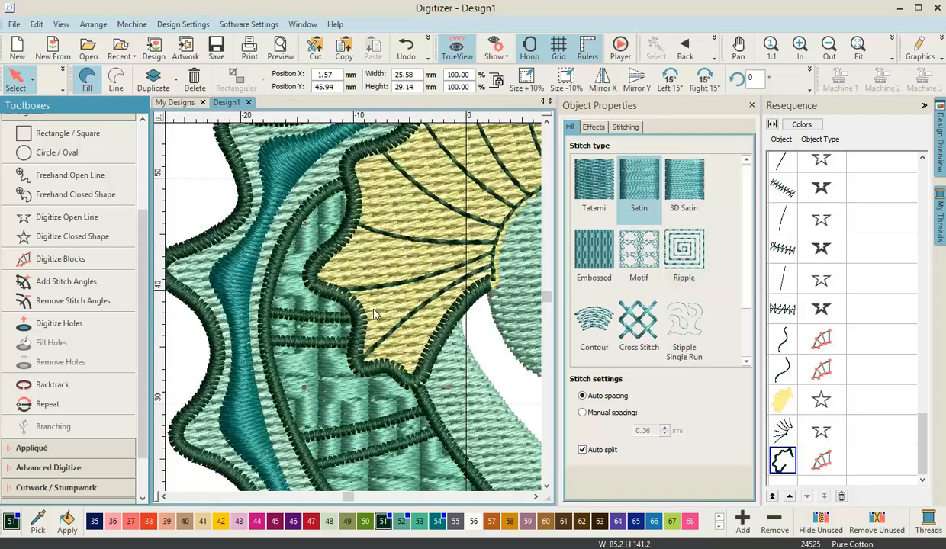
pyautogui.scroll(3, 354, 311)
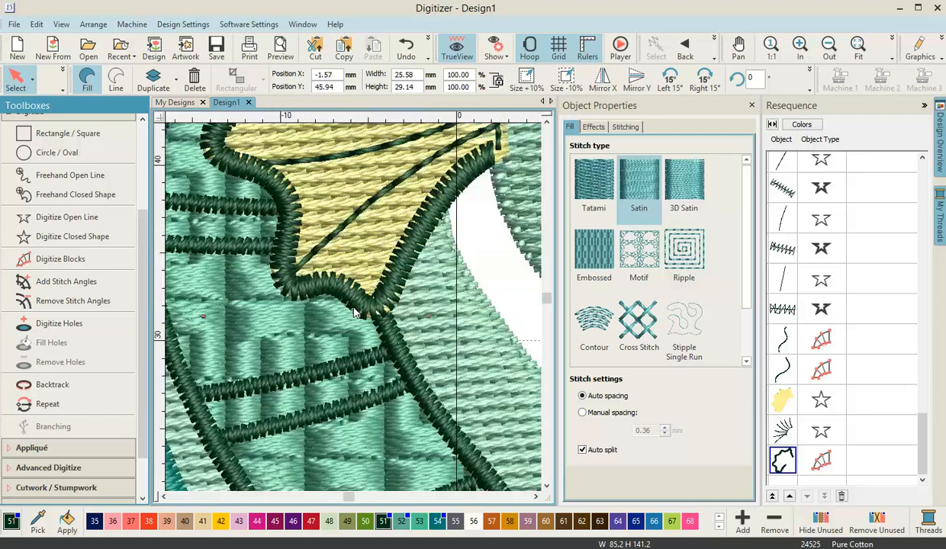
pyautogui.scroll(1, 369, 299)
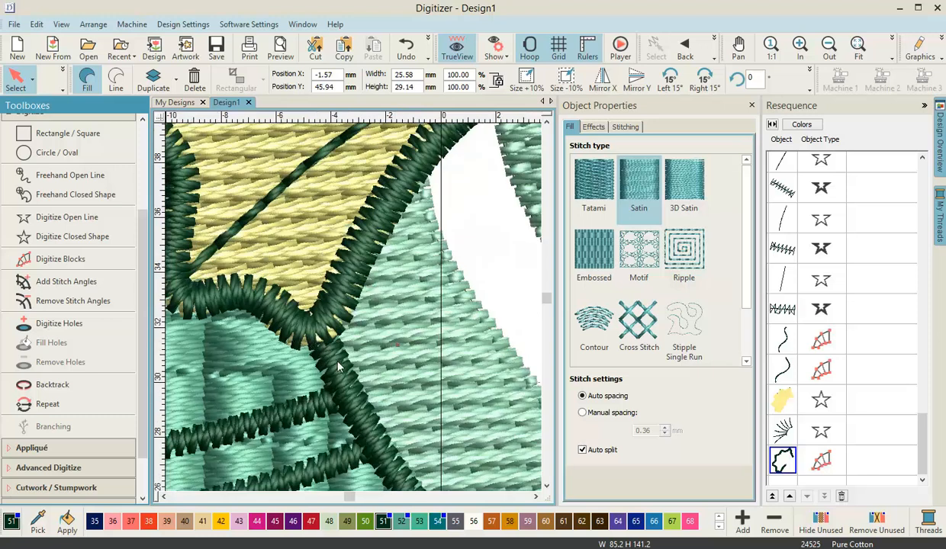
pyautogui.click(782, 472)
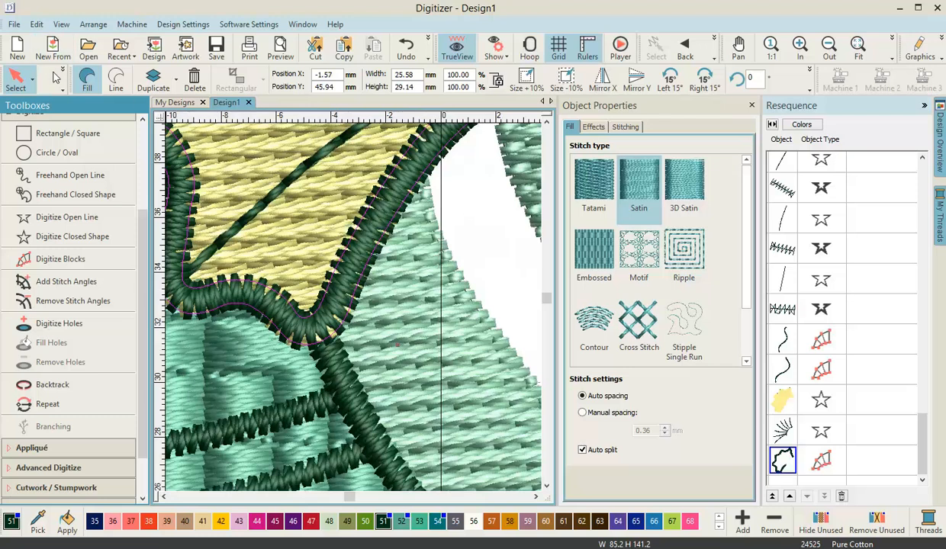
pyautogui.click(64, 74)
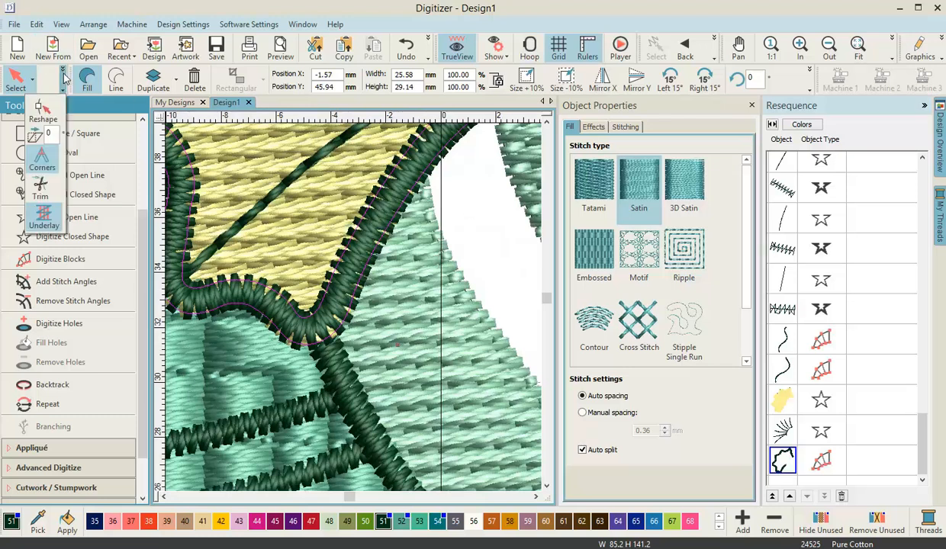
pyautogui.click(42, 107)
pyautogui.scroll(3, 303, 328)
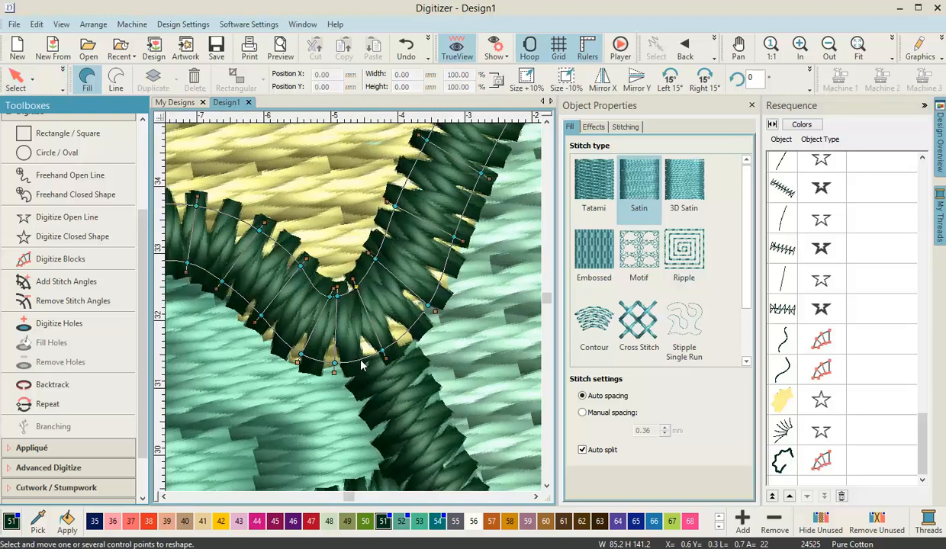
pyautogui.click(361, 359)
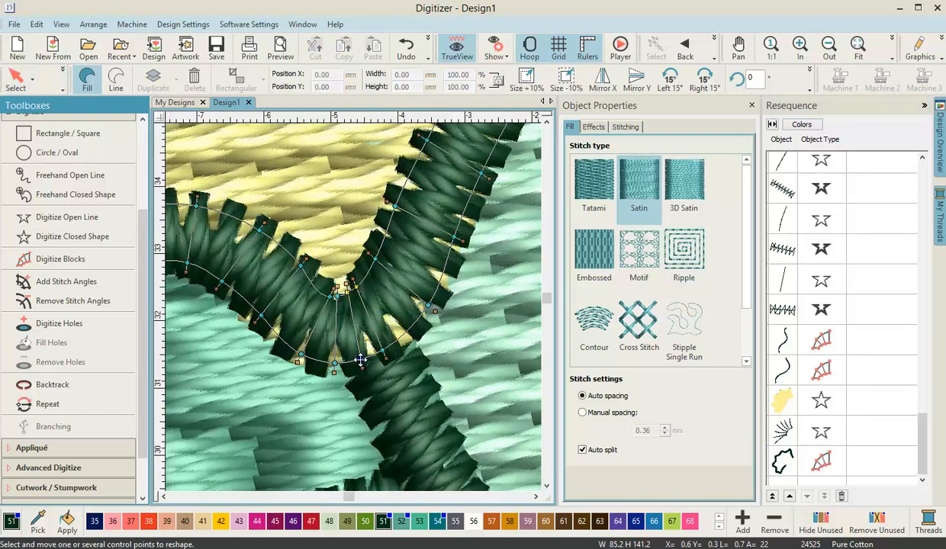
pyautogui.click(406, 333)
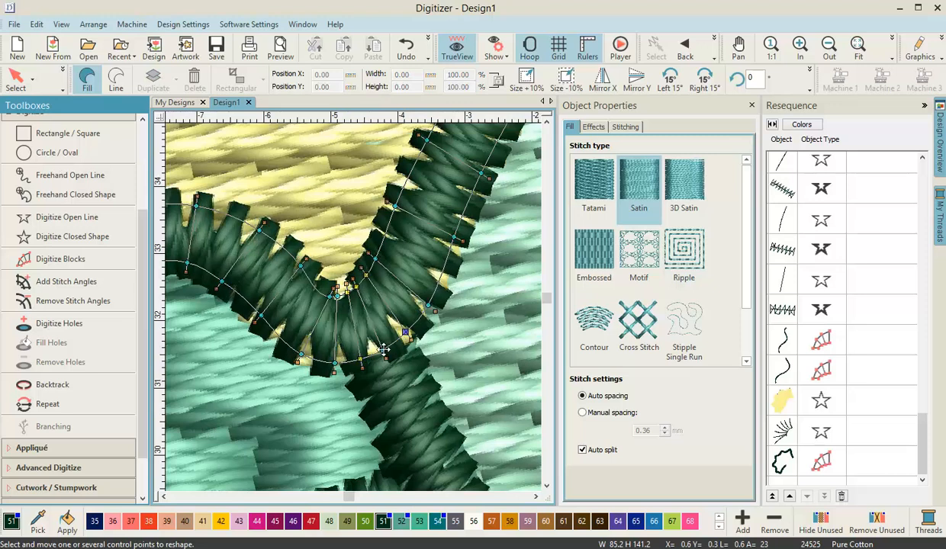
pyautogui.click(391, 345)
pyautogui.moveTo(361, 360); pyautogui.dragTo(349, 363)
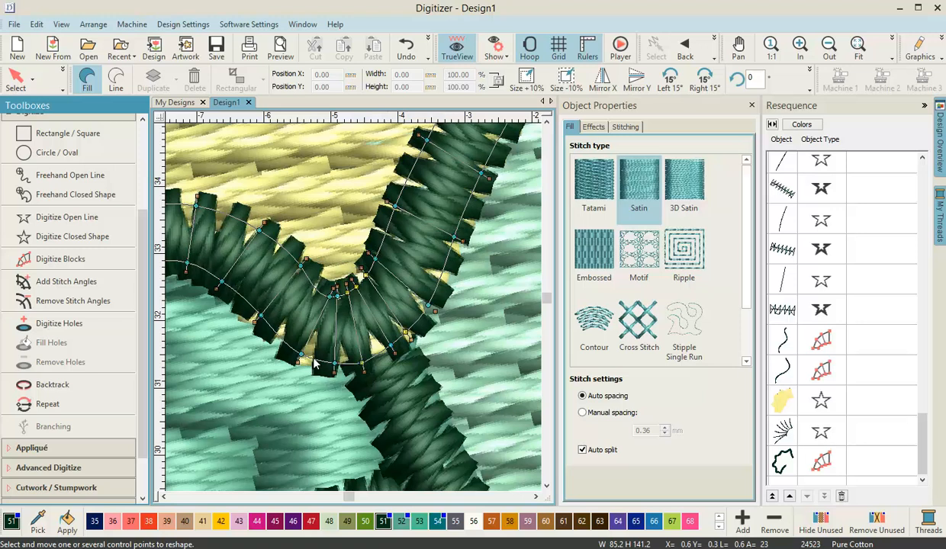
# - Add control points left of the lowest corner and pull the satin's outer edge outward to about X -6.2, Y 31.9 mm
pyautogui.moveTo(290, 351); pyautogui.dragTo(283, 340)
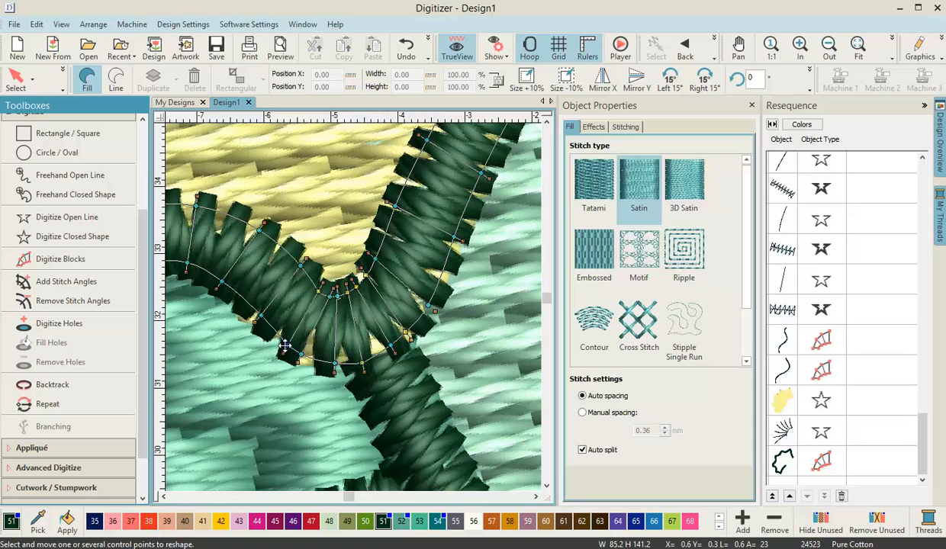
pyautogui.click(349, 364)
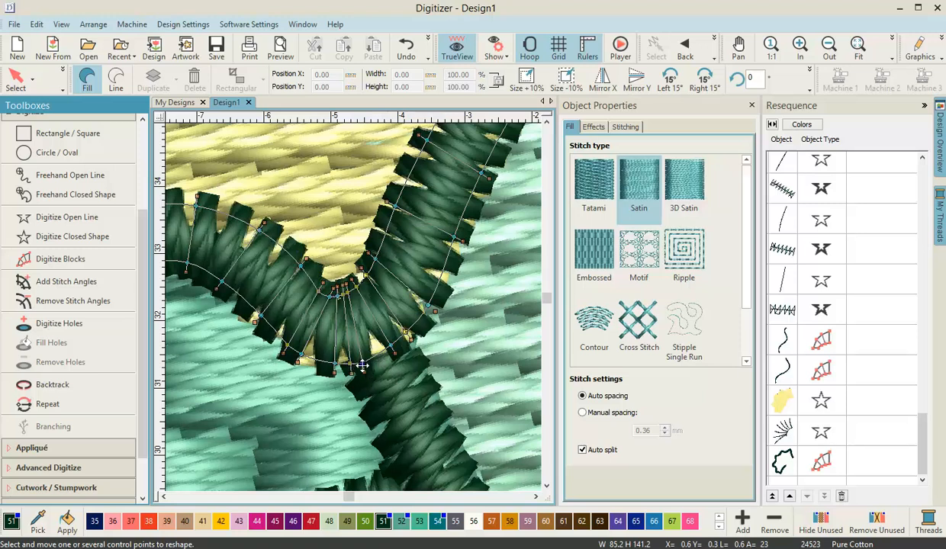
pyautogui.click(331, 364)
pyautogui.moveTo(298, 352); pyautogui.dragTo(281, 333)
pyautogui.click(284, 347)
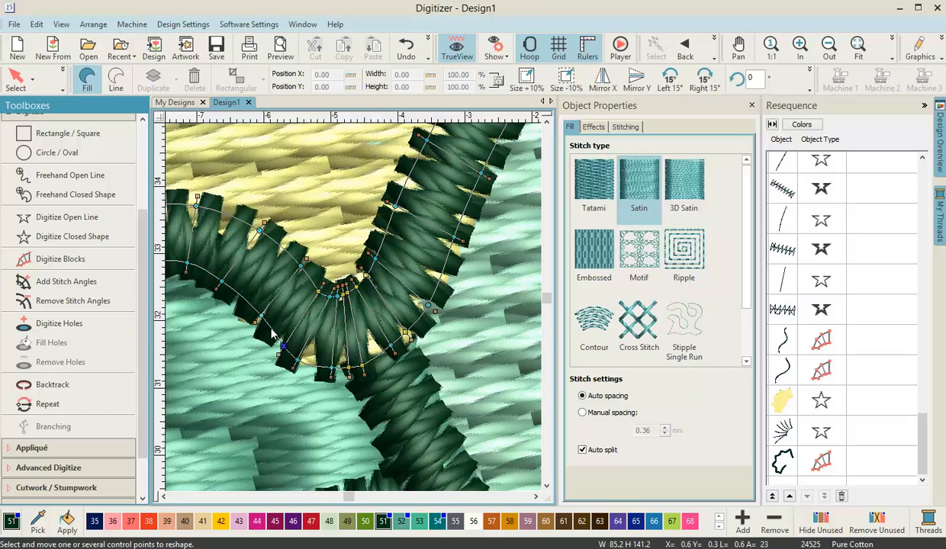
pyautogui.click(255, 321)
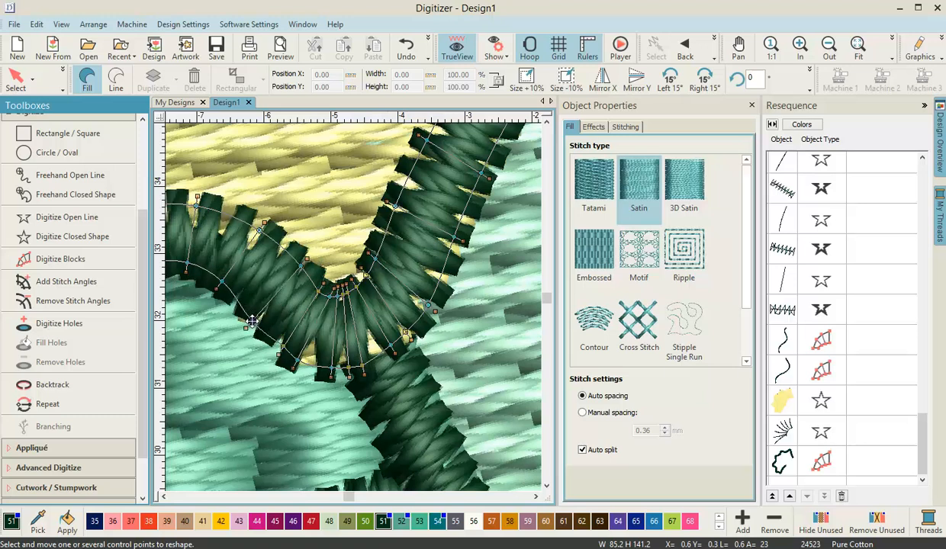
# - Add inner-edge control points to the satin outline at the fin's lower-left corner, at about X -9.5, Y 33.7 and X -9, Y 33.3 mm
pyautogui.scroll(-3, 254, 321)
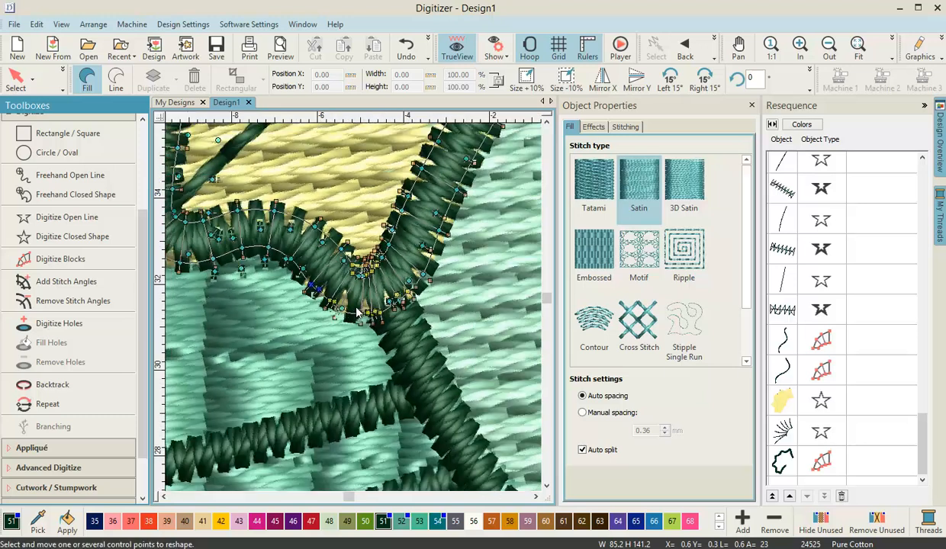
pyautogui.scroll(2, 182, 266)
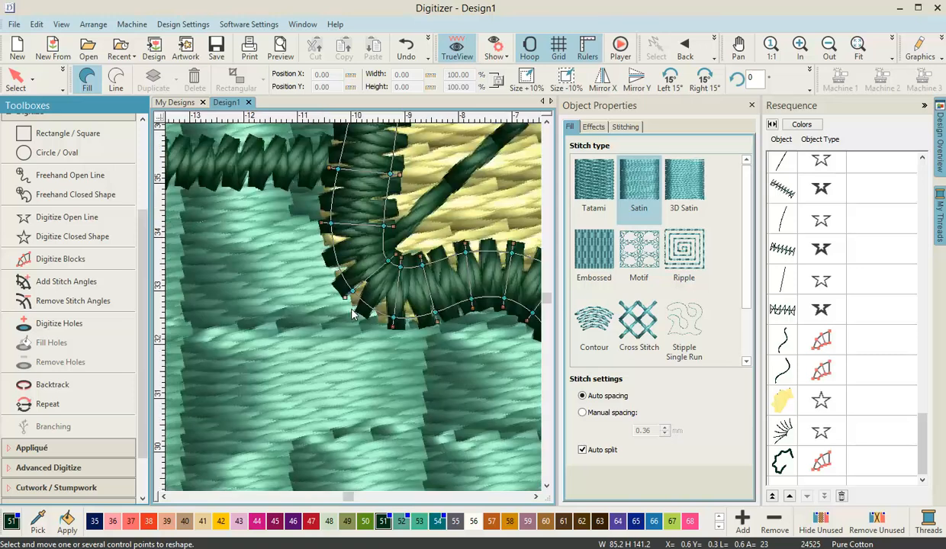
pyautogui.scroll(1, 358, 299)
pyautogui.click(351, 269)
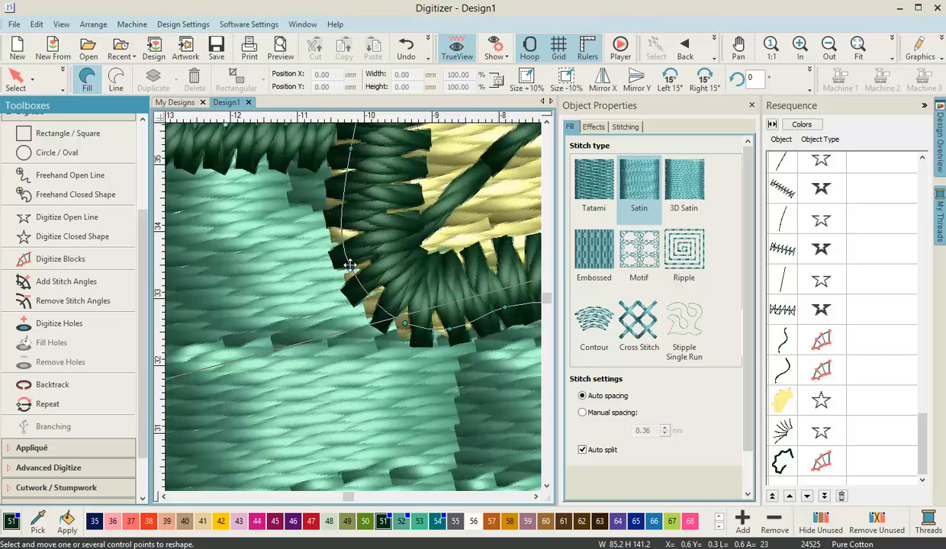
pyautogui.click(786, 461)
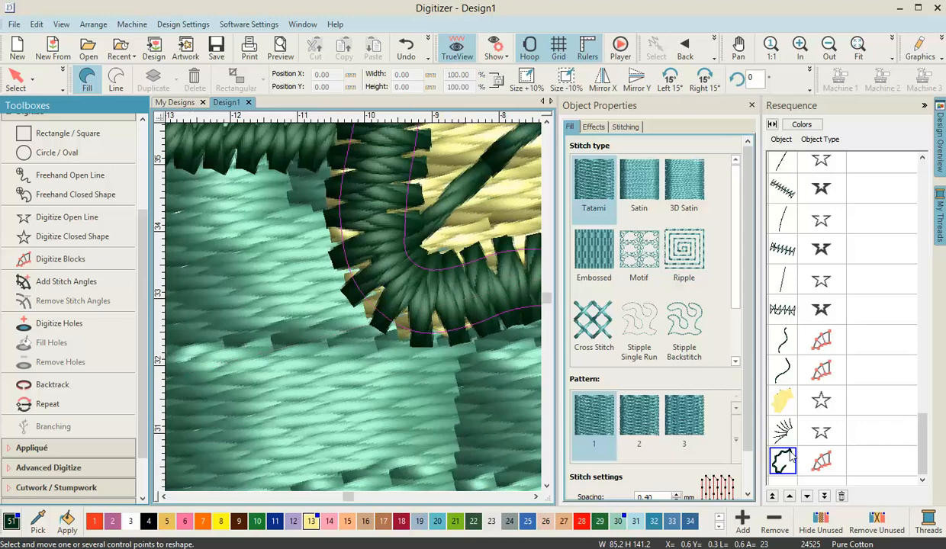
pyautogui.click(64, 88)
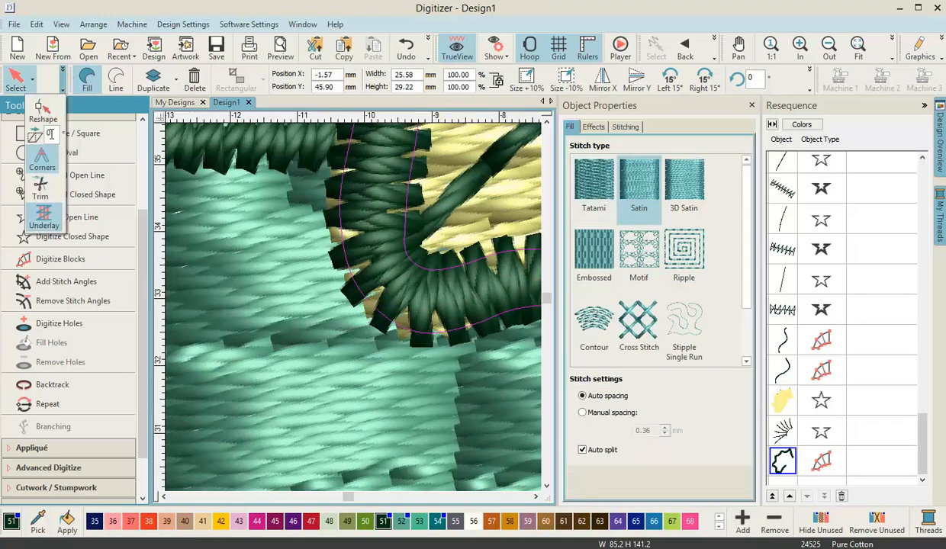
pyautogui.click(42, 113)
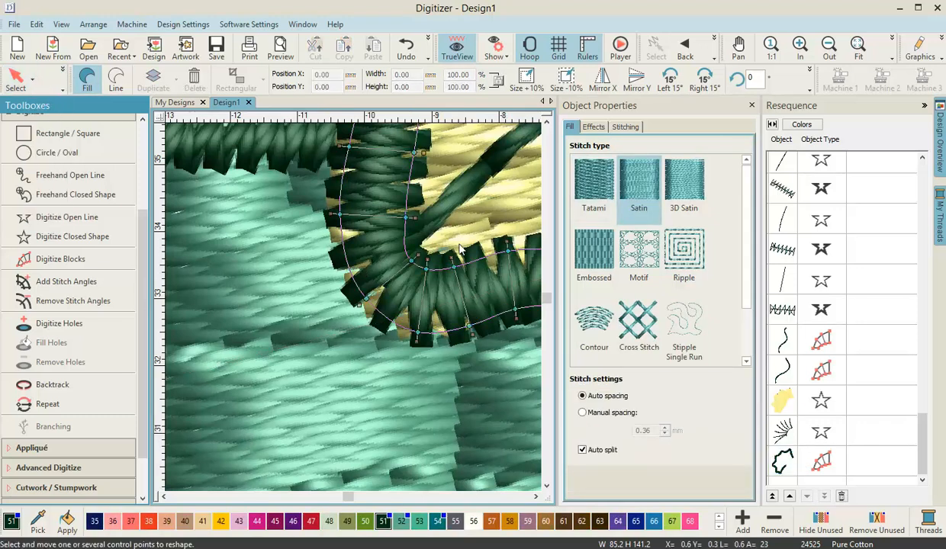
pyautogui.click(406, 242)
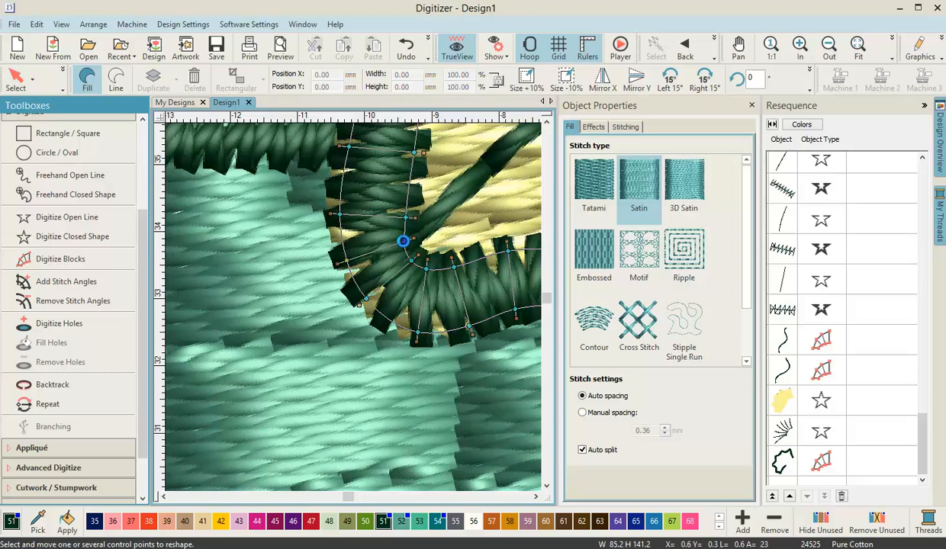
pyautogui.click(439, 269)
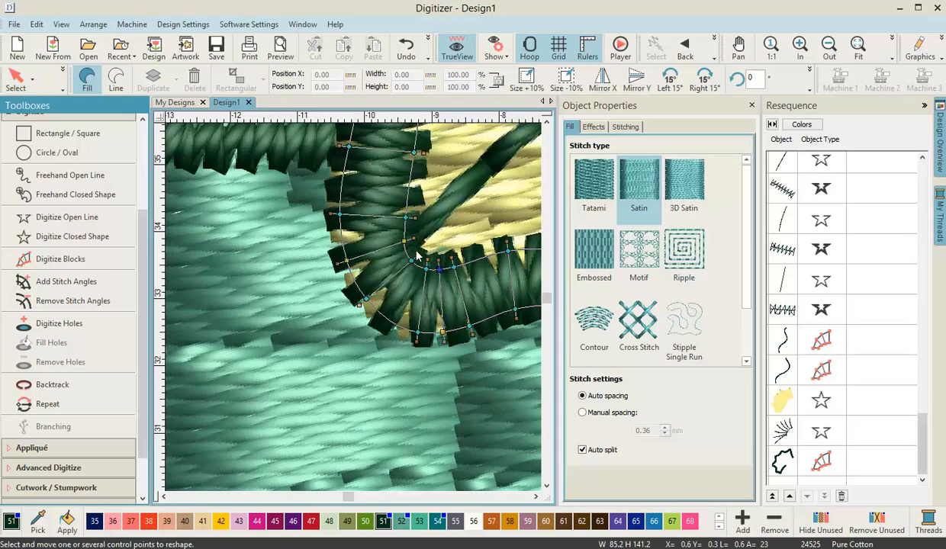
# - Add control points along the satin outline's outer edge at the fin's upper-left bend, between about X -11.2, Y 51.2 and X -10.4, Y 52.4 mm
pyautogui.scroll(-2, 175, 439)
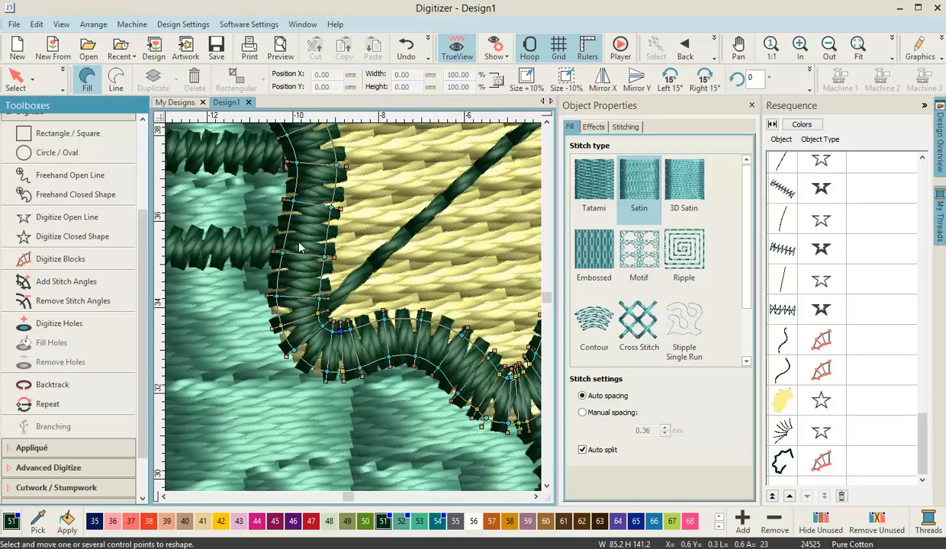
pyautogui.click(546, 122)
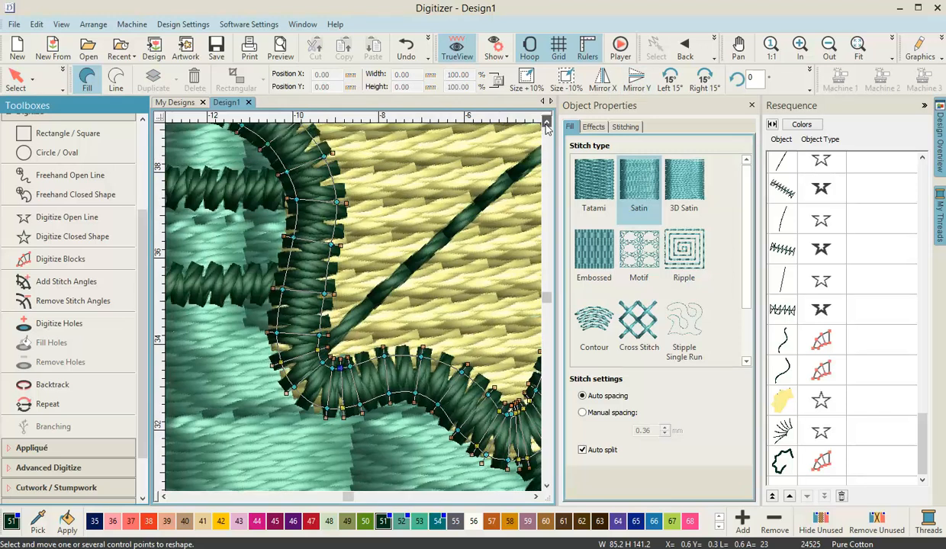
pyautogui.scroll(-2, 336, 307)
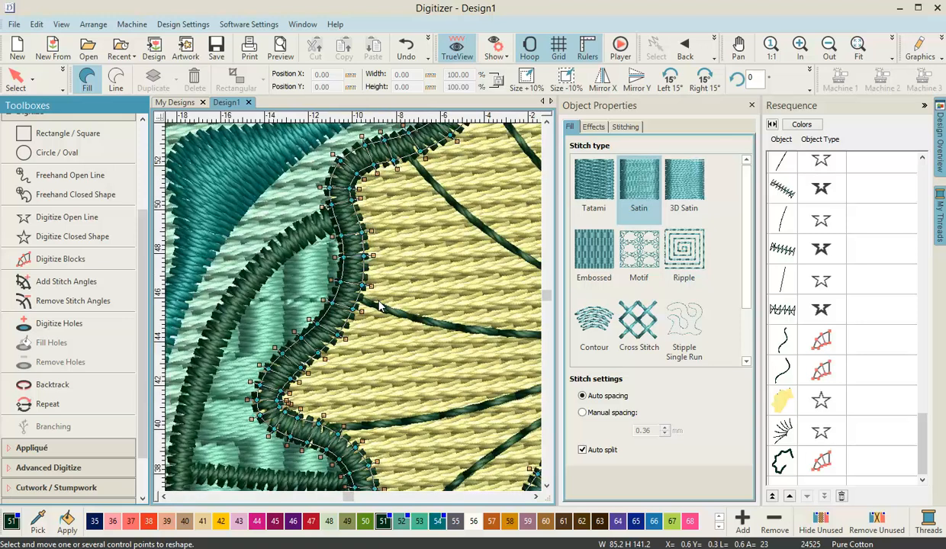
pyautogui.scroll(2, 374, 305)
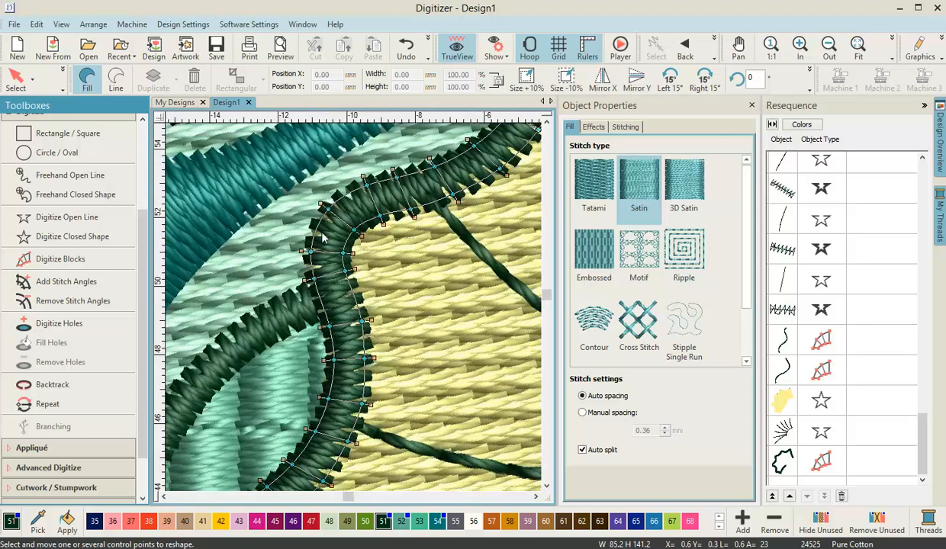
pyautogui.click(310, 223)
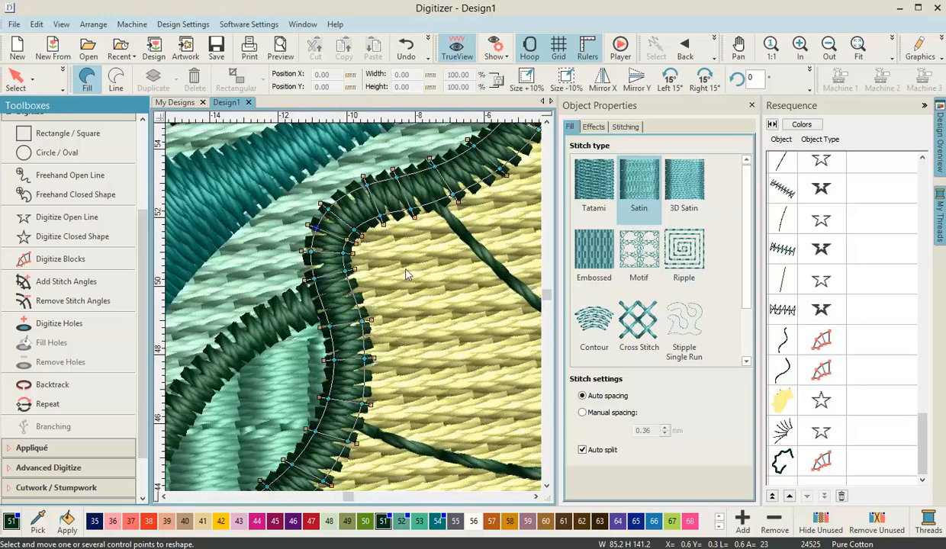
pyautogui.click(322, 215)
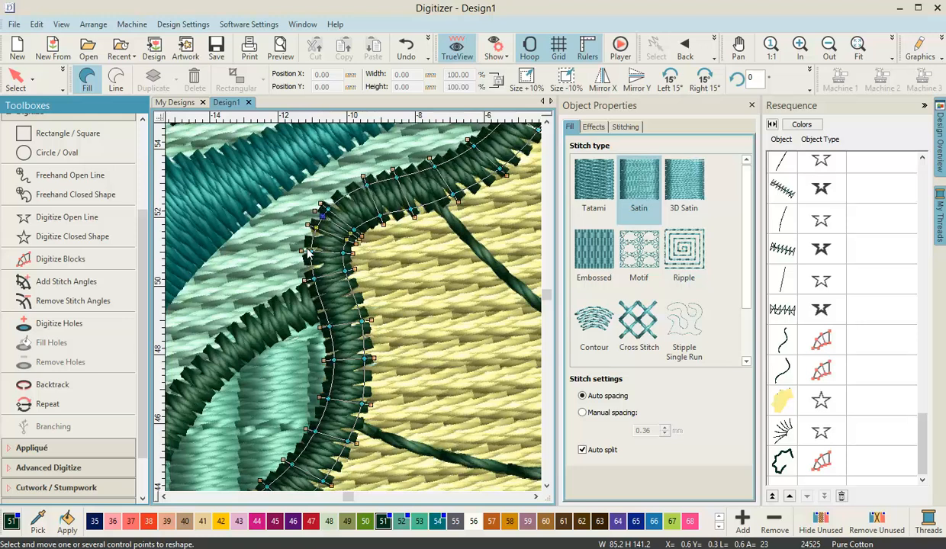
pyautogui.click(311, 239)
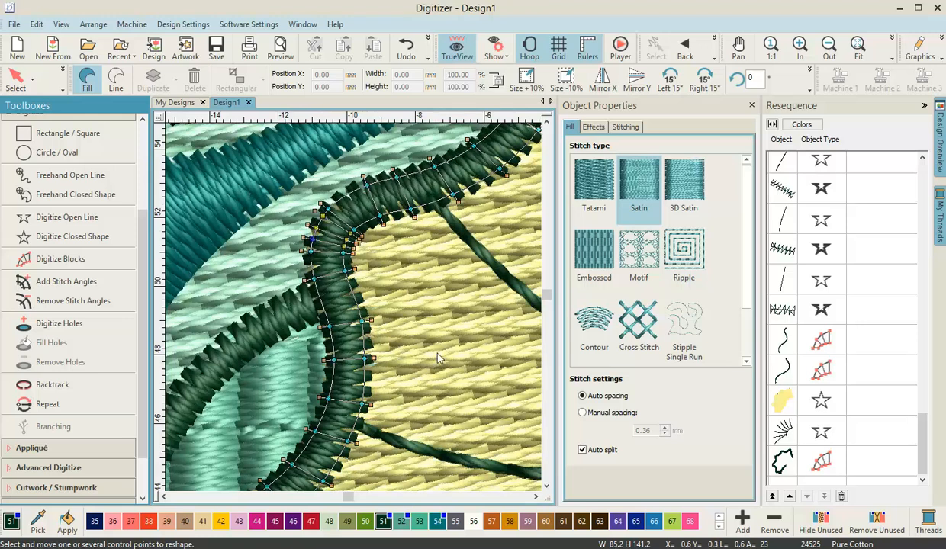
pyautogui.click(339, 198)
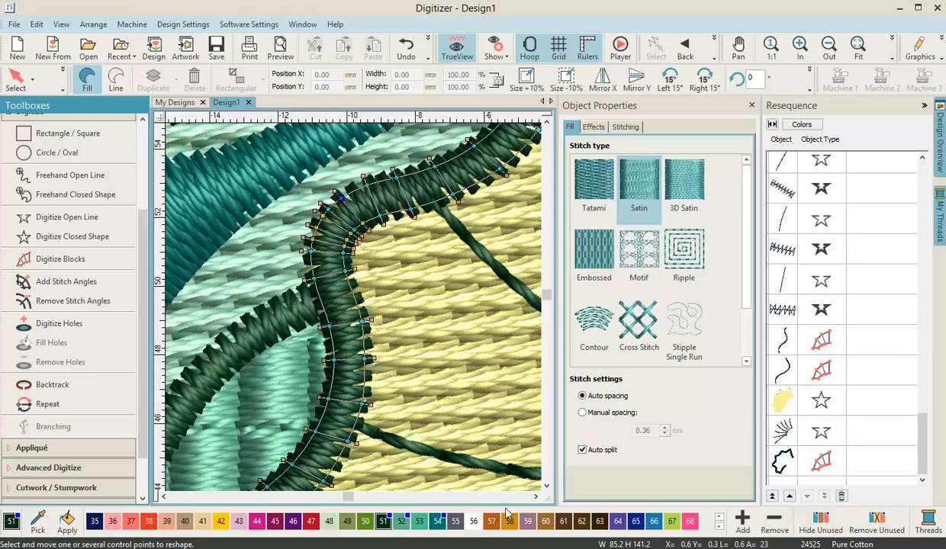
# - Add outer-edge control points to the satin outline at the fin's upper-right peak, at about X 7.3, Y 60.3 and X 8, Y 59.5 mm
pyautogui.scroll(-1, 515, 404)
pyautogui.moveTo(348, 497); pyautogui.dragTo(351, 497)
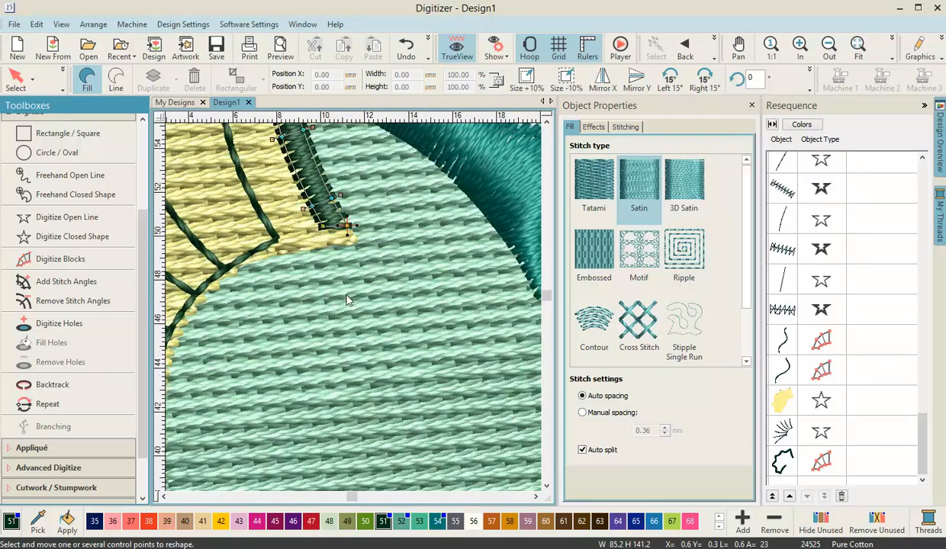
pyautogui.scroll(2, 355, 317)
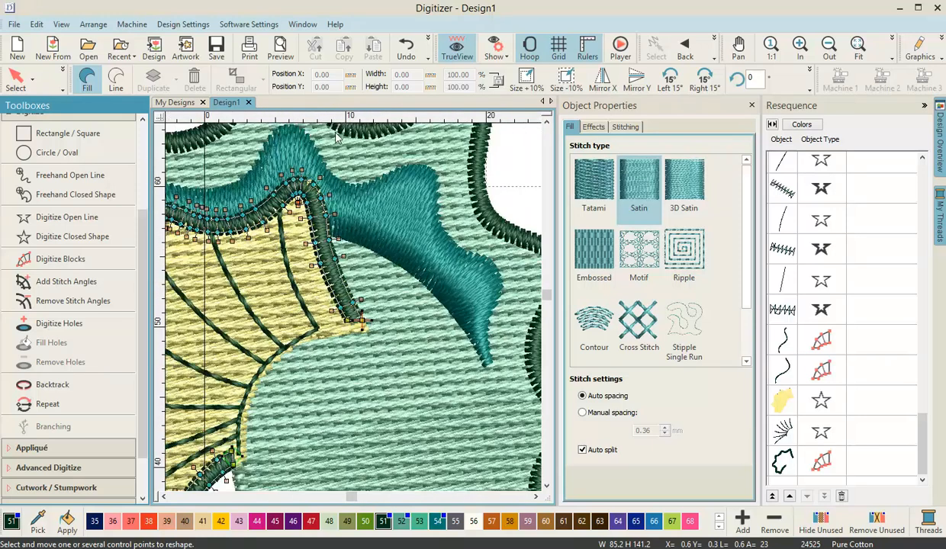
pyautogui.scroll(1, 354, 313)
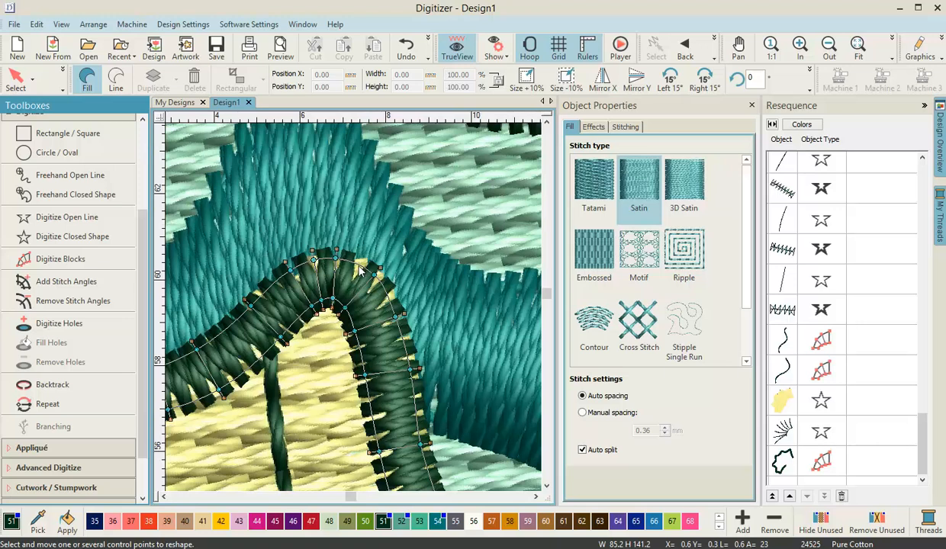
pyautogui.click(361, 270)
pyautogui.click(782, 462)
pyautogui.click(63, 70)
pyautogui.click(42, 107)
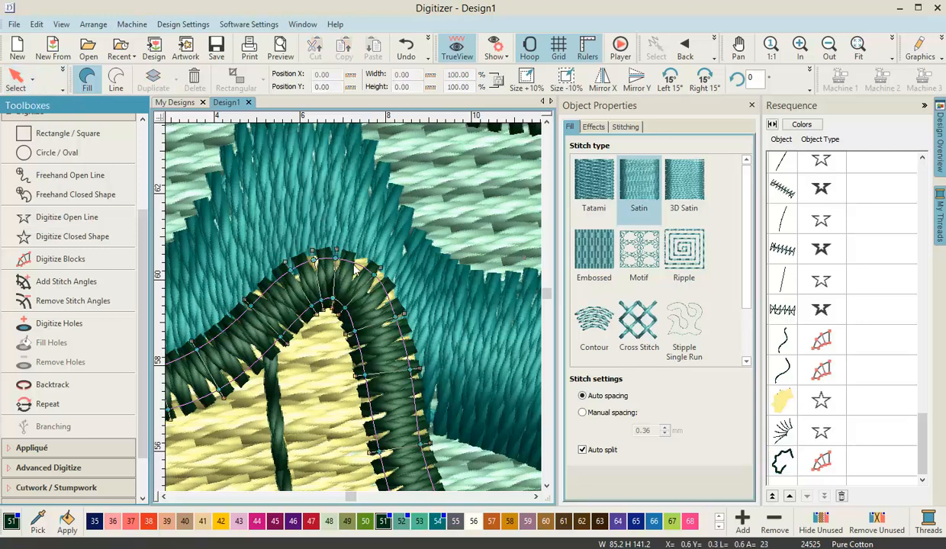
pyautogui.click(356, 264)
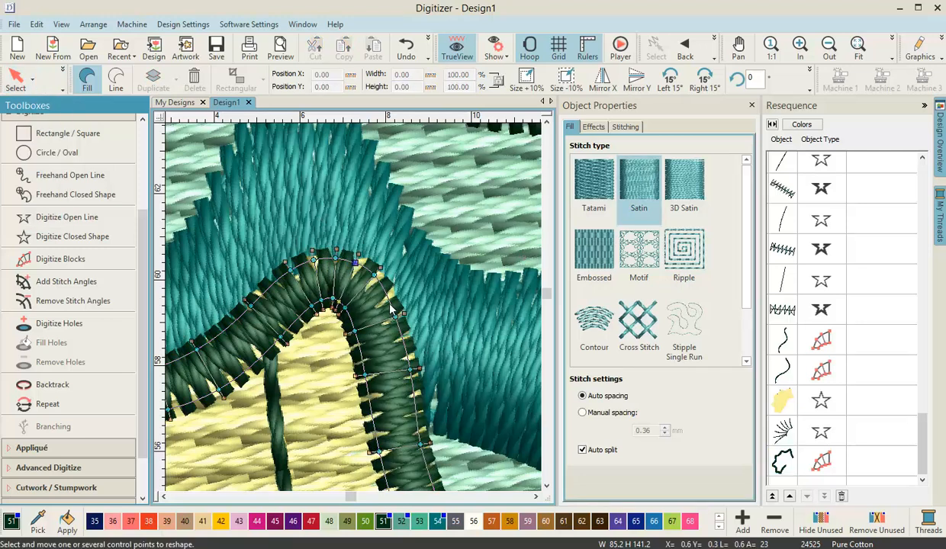
pyautogui.moveTo(391, 298); pyautogui.dragTo(389, 297)
pyautogui.scroll(-2, 360, 298)
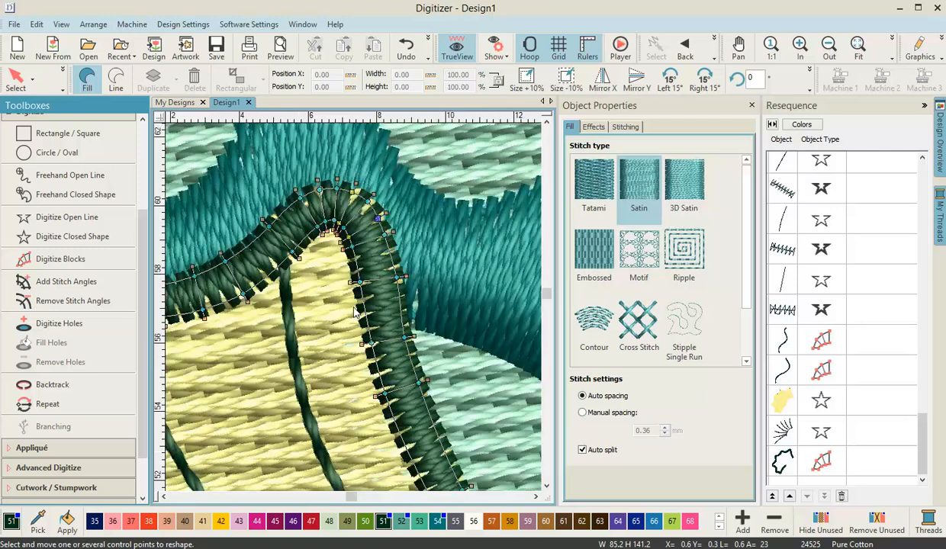
pyautogui.click(16, 77)
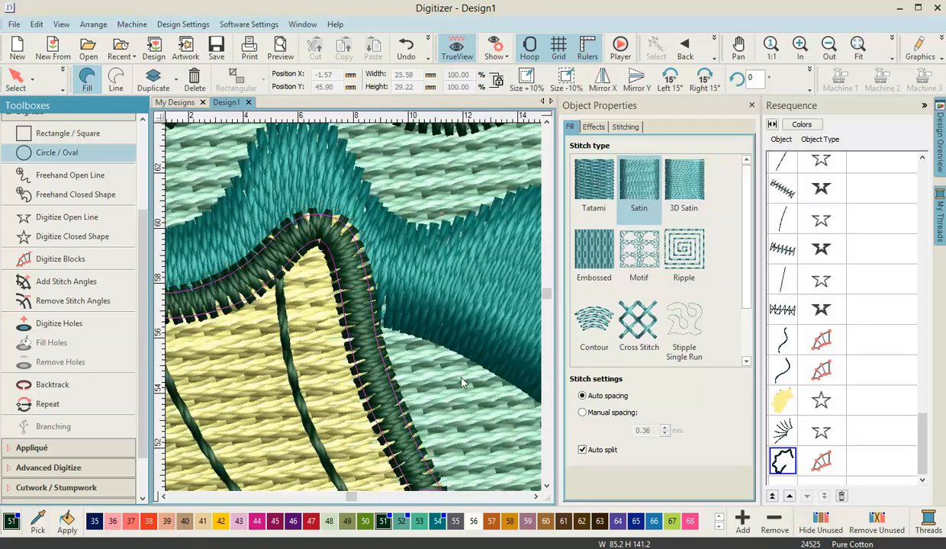
# - Hide the stitches to expose the artwork and object shapes around the fin's right end
pyautogui.scroll(-1, 343, 298)
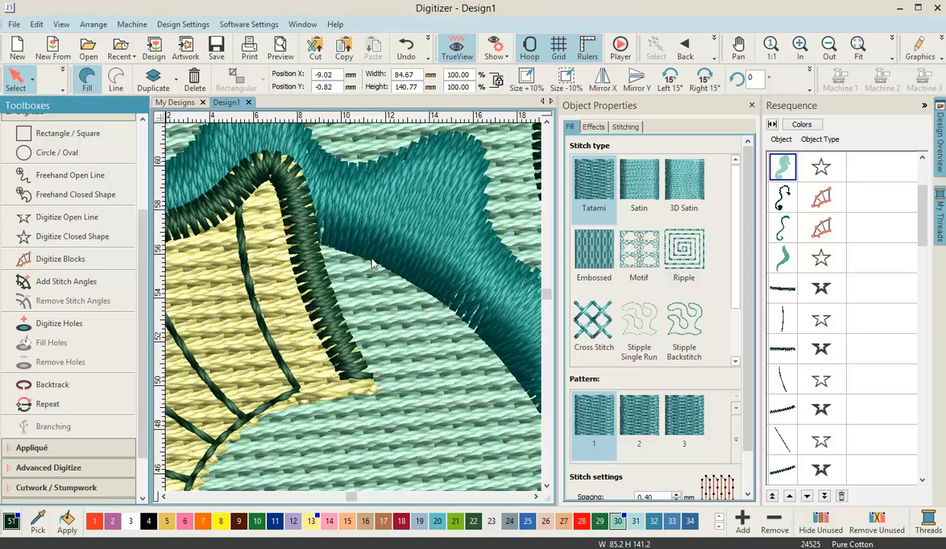
pyautogui.click(495, 50)
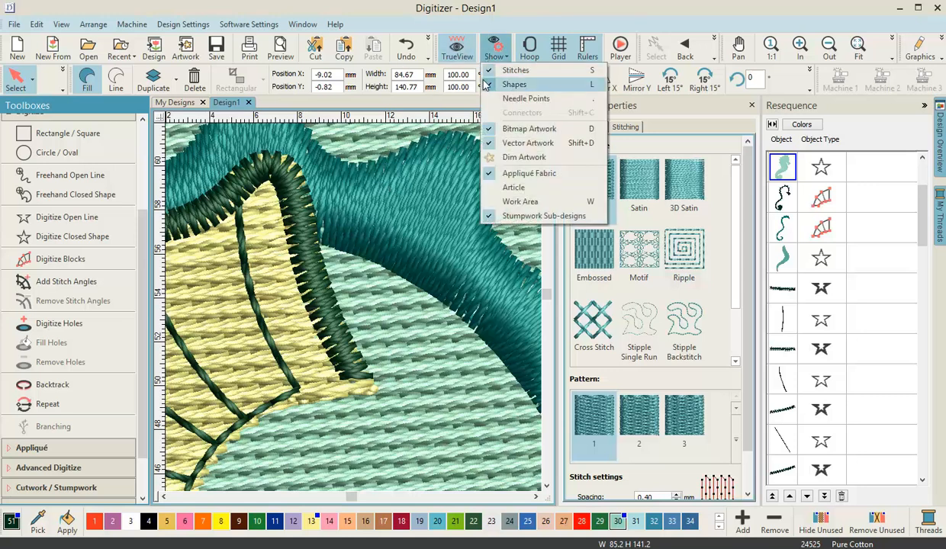
pyautogui.click(490, 71)
pyautogui.click(493, 84)
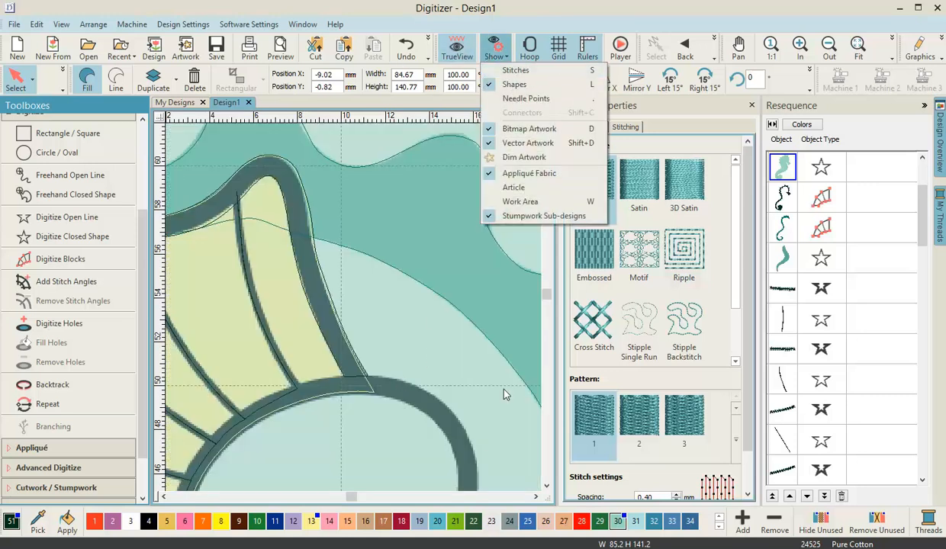
pyautogui.click(407, 349)
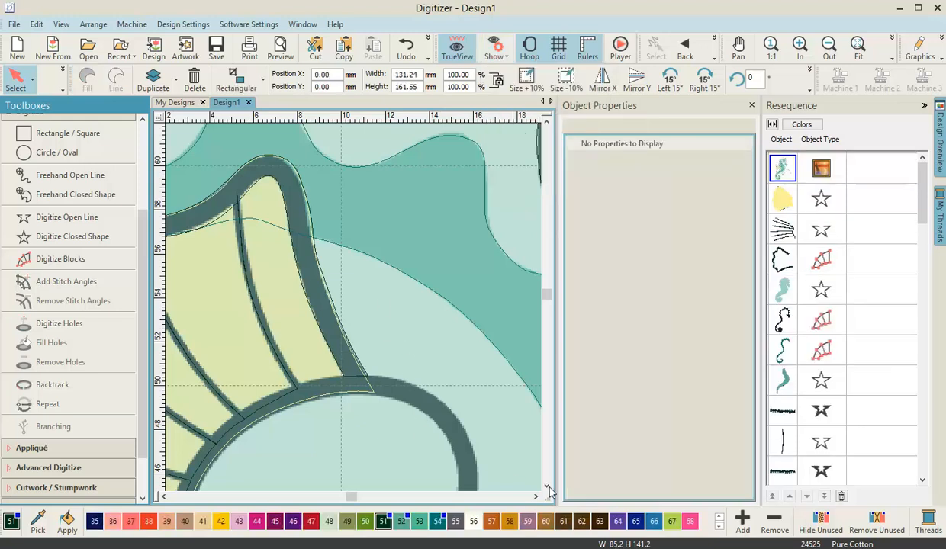
# - Examine the dark curl in the artwork beside the fin and the round outline continuing below it
pyautogui.click(546, 486)
pyautogui.click(548, 489)
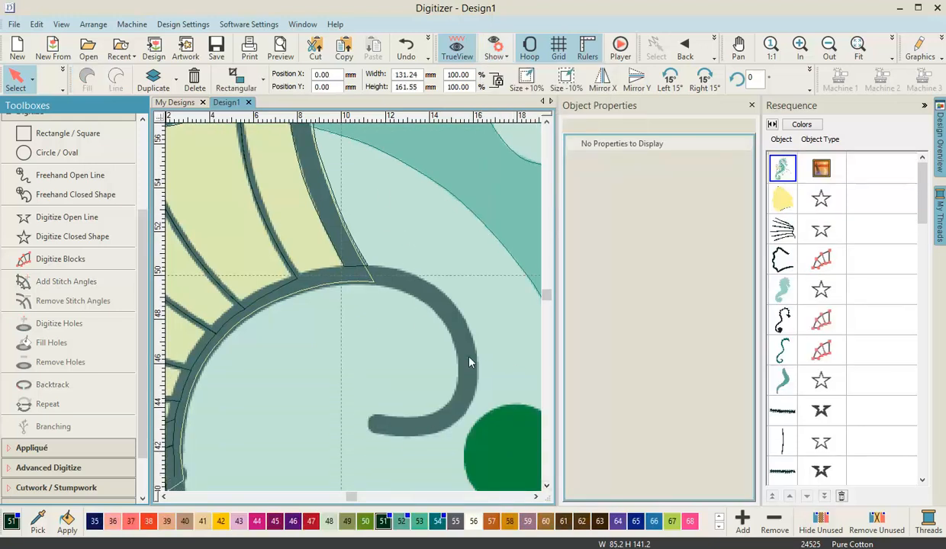
pyautogui.click(546, 486)
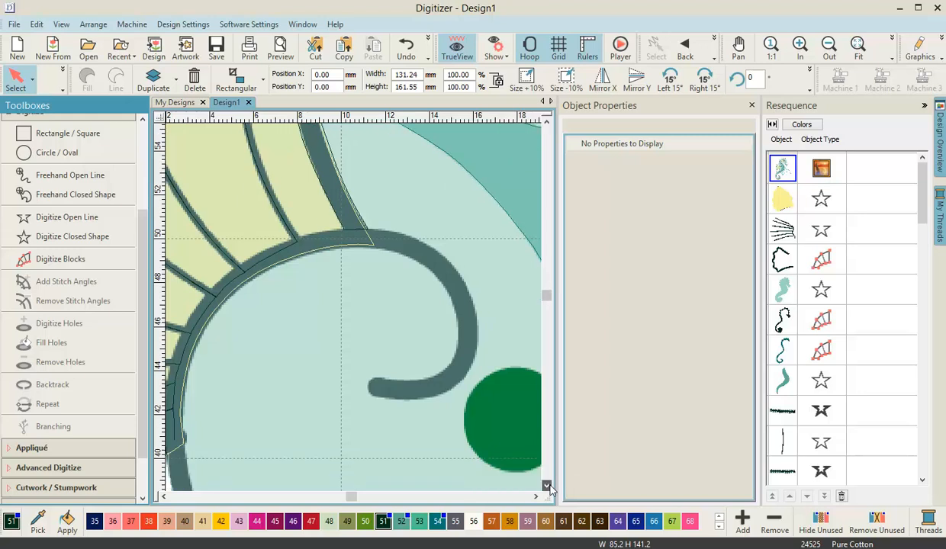
pyautogui.click(547, 486)
pyautogui.click(546, 486)
pyautogui.click(546, 486)
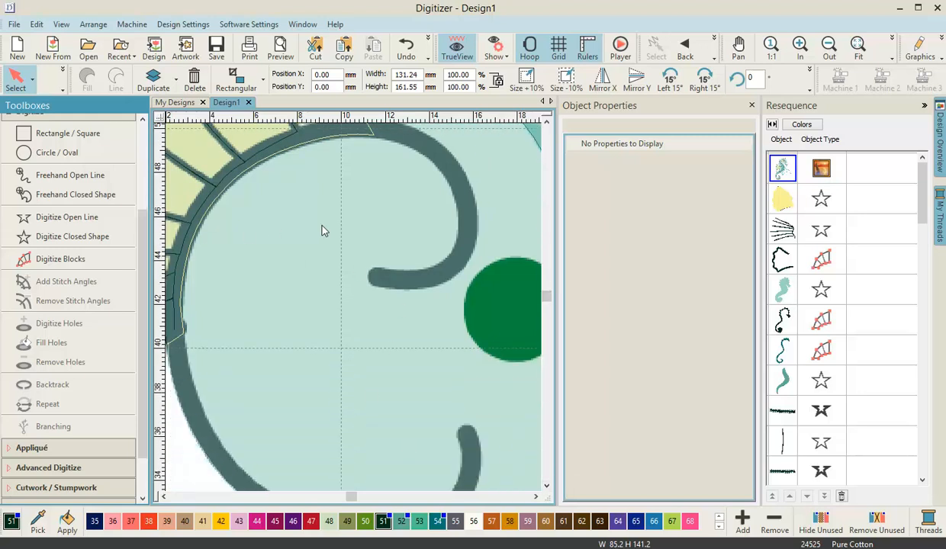
pyautogui.click(547, 122)
pyautogui.click(546, 122)
pyautogui.click(546, 121)
pyautogui.click(547, 121)
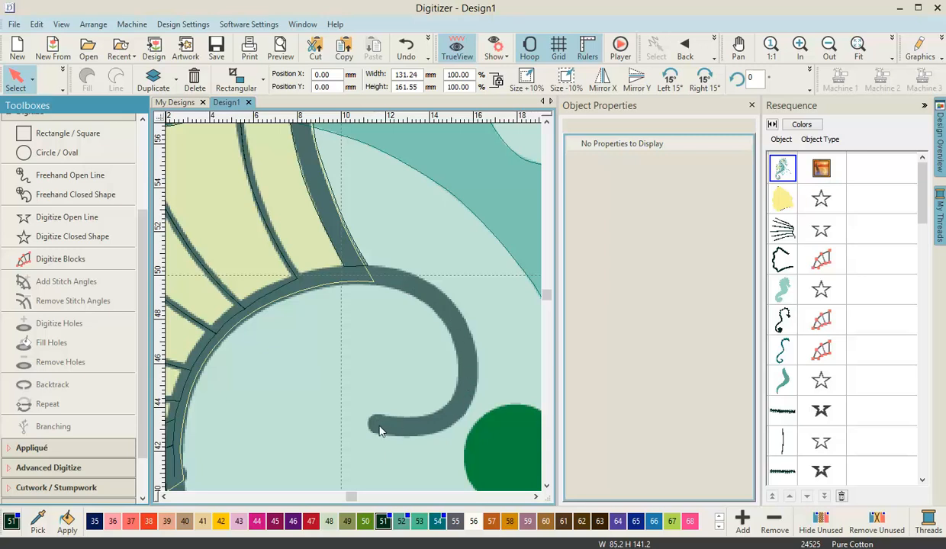
# - Inspect the control points of the fin's satin outline where its right end meets the curl
pyautogui.click(42, 217)
pyautogui.click(63, 76)
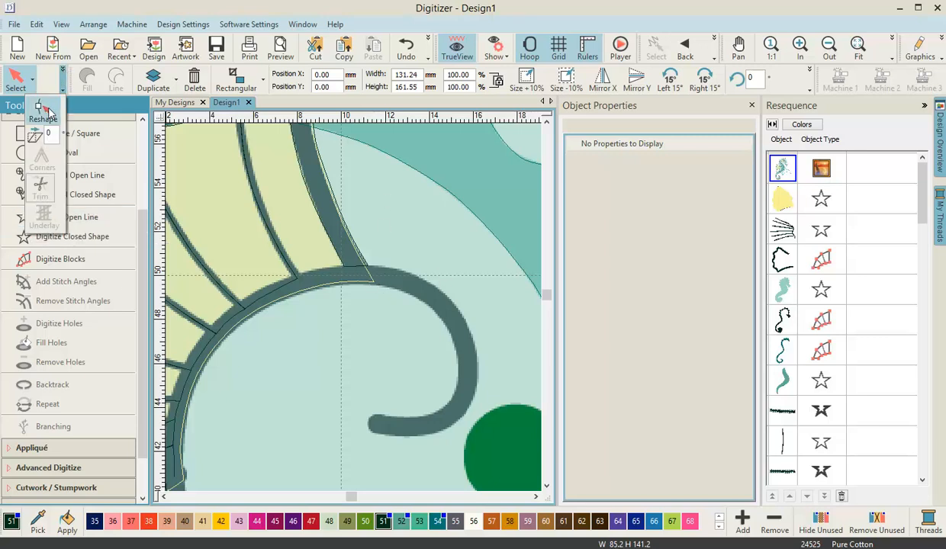
pyautogui.click(45, 111)
pyautogui.click(553, 306)
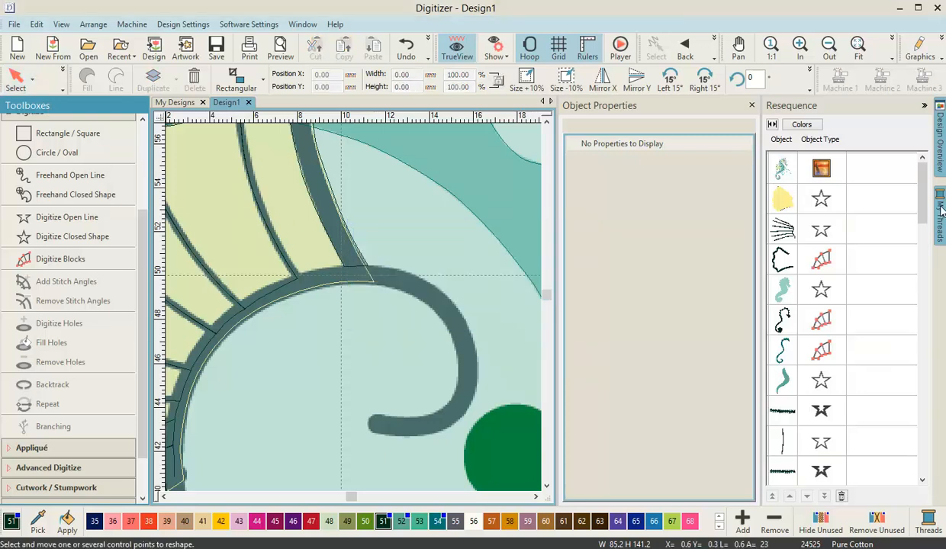
pyautogui.moveTo(924, 205); pyautogui.dragTo(928, 461)
pyautogui.click(782, 458)
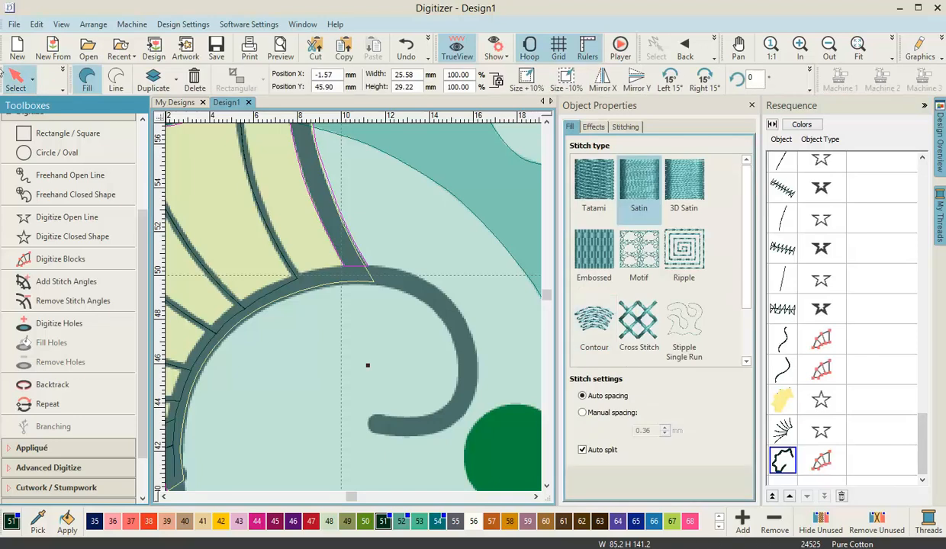
pyautogui.click(63, 79)
pyautogui.click(45, 110)
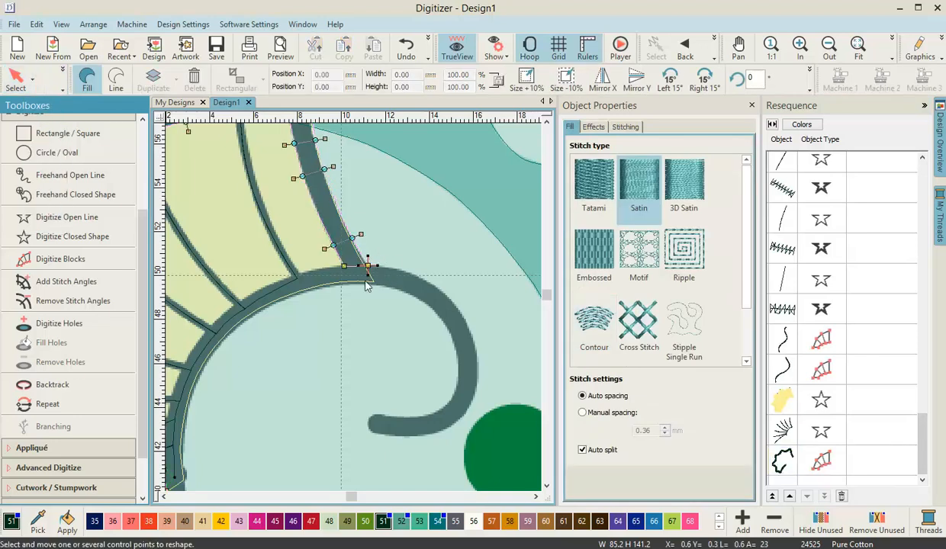
pyautogui.scroll(1, 348, 301)
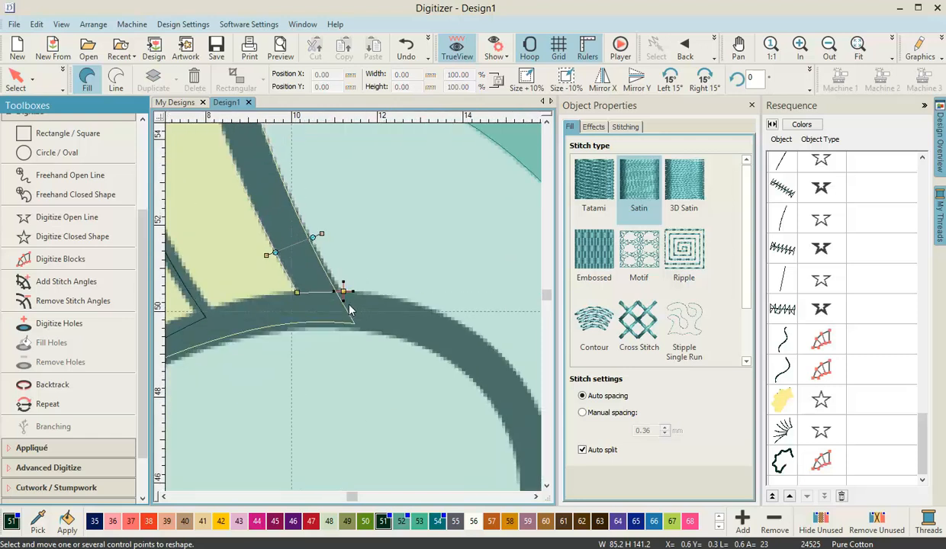
pyautogui.scroll(1, 350, 309)
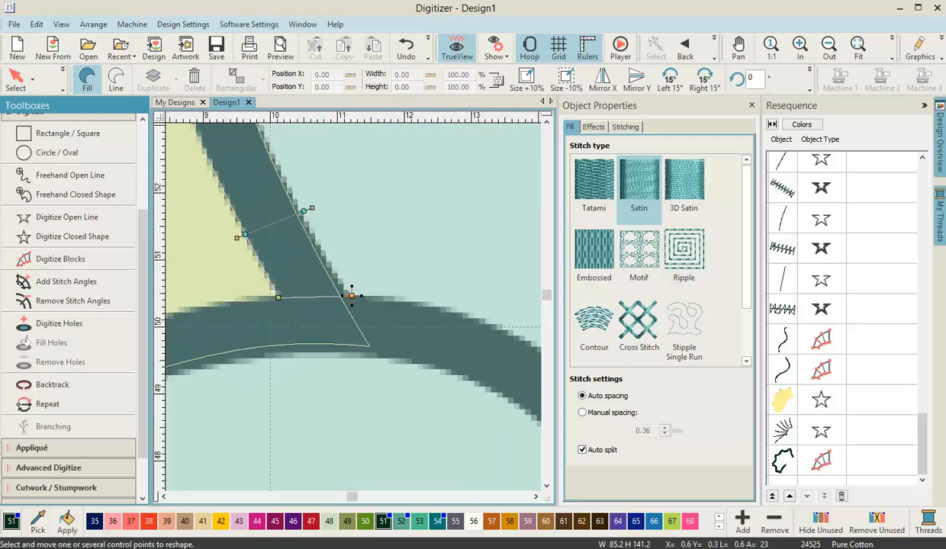
pyautogui.click(10, 78)
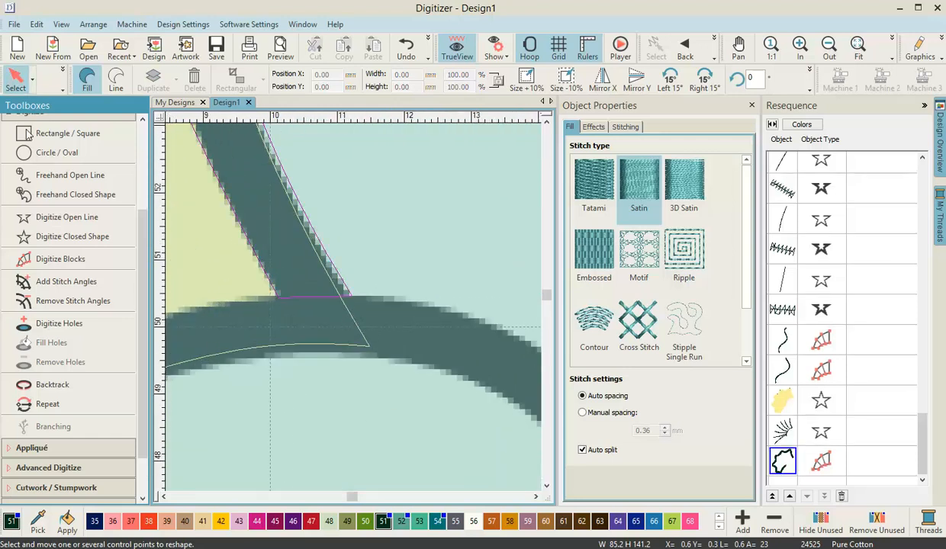
# - Digitize an open single-run line from the satin outline's right end along the curl's centre to its tip at about X 11.5, Y 43.2 mm
pyautogui.click(47, 219)
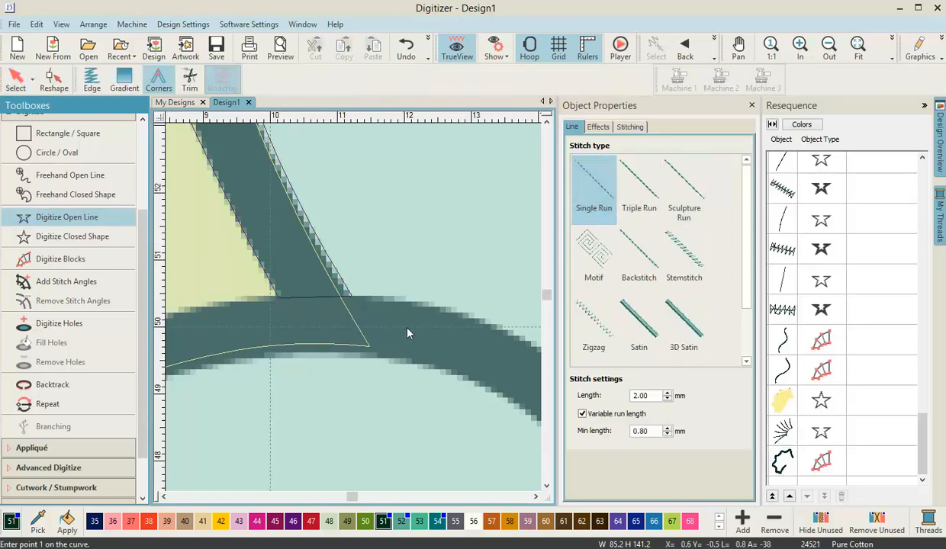
pyautogui.click(338, 298)
pyautogui.click(362, 323)
pyautogui.click(480, 348)
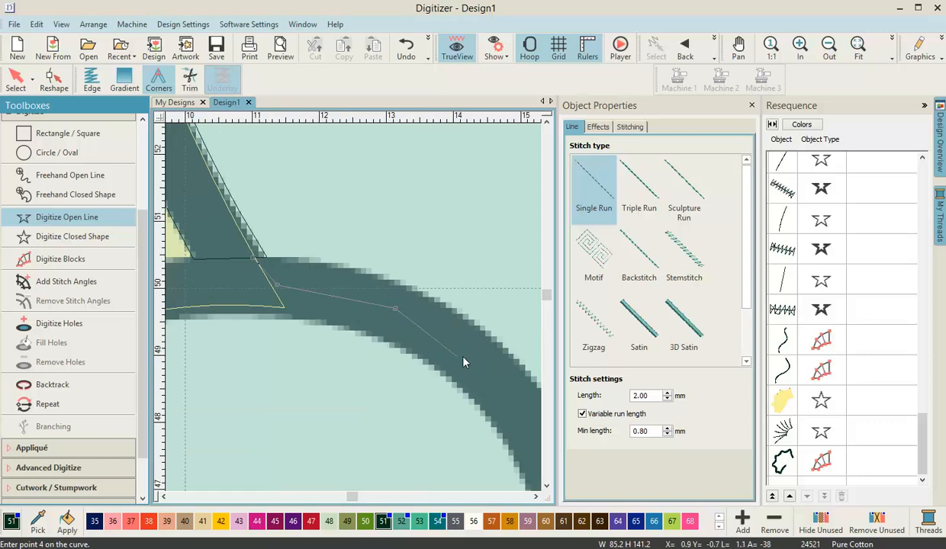
pyautogui.click(466, 364)
pyautogui.click(459, 405)
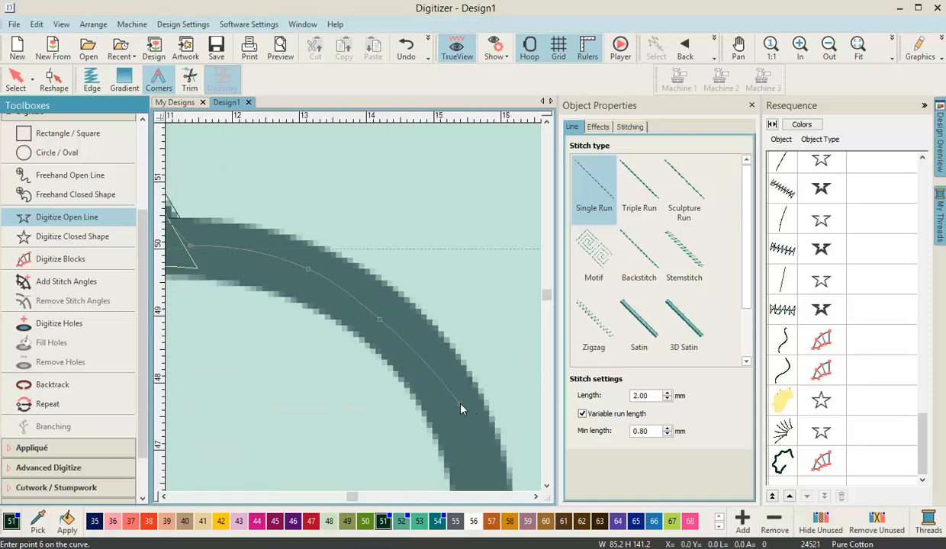
pyautogui.click(417, 412)
pyautogui.click(361, 371)
pyautogui.click(293, 440)
pyautogui.click(251, 374)
pyautogui.click(265, 329)
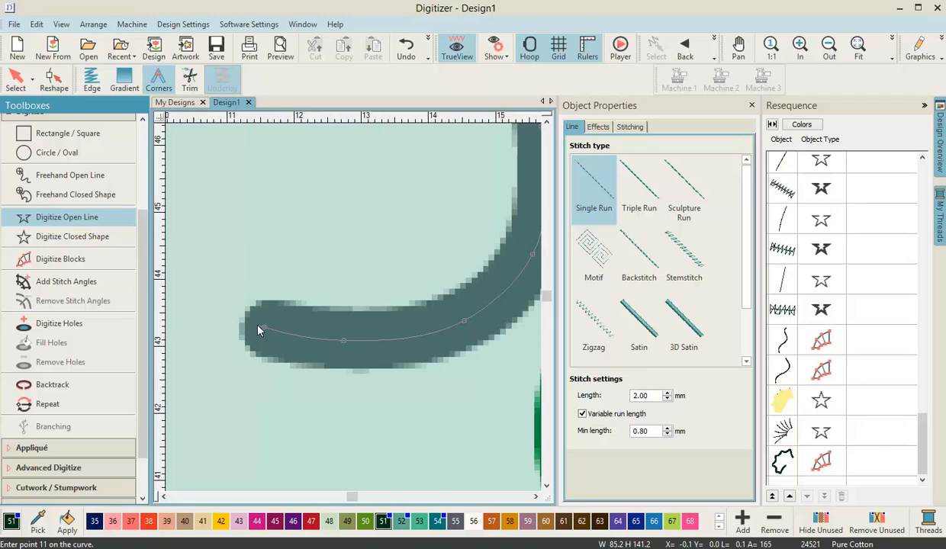
pyautogui.press('Return')
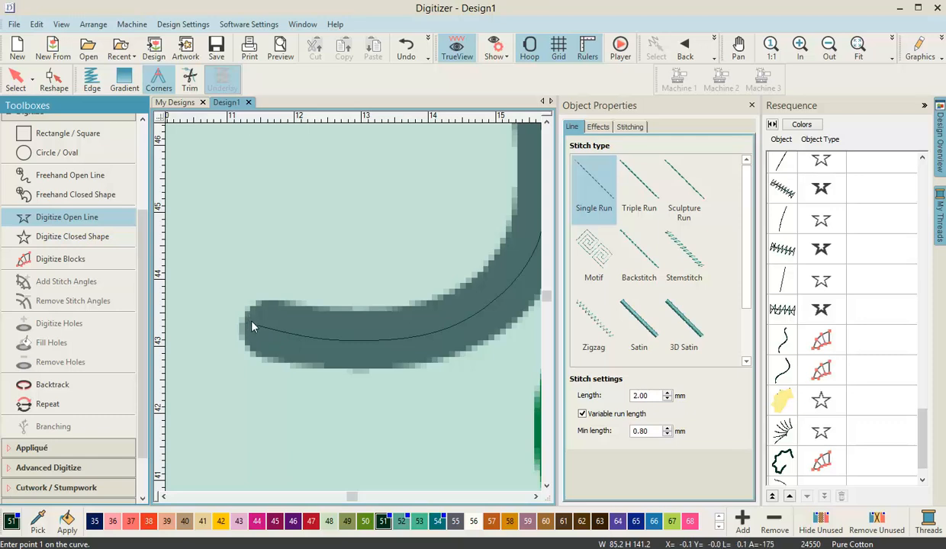
# - Start a satin-filled digitized block at the curl's tip, placing paired points around its rounded end near X 11.3, Y 43.3 mm
pyautogui.click(67, 261)
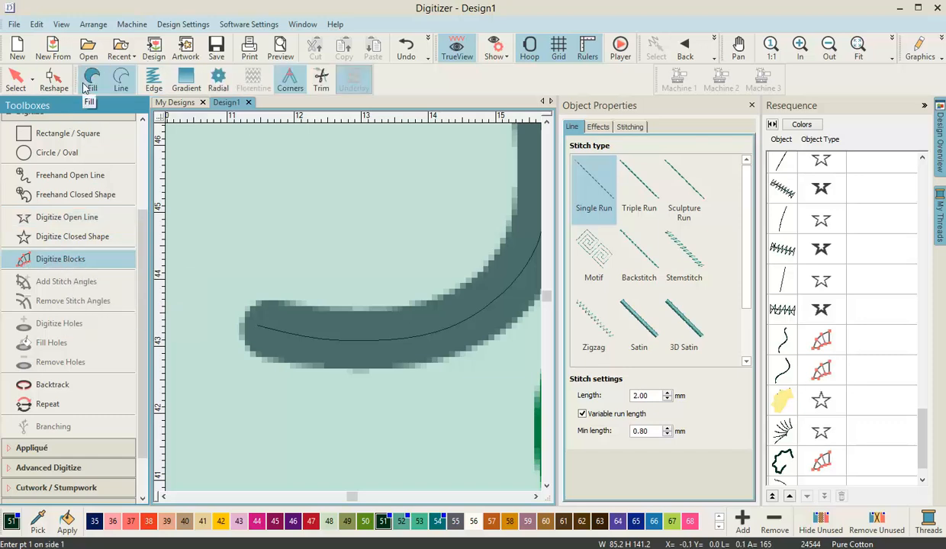
pyautogui.click(88, 82)
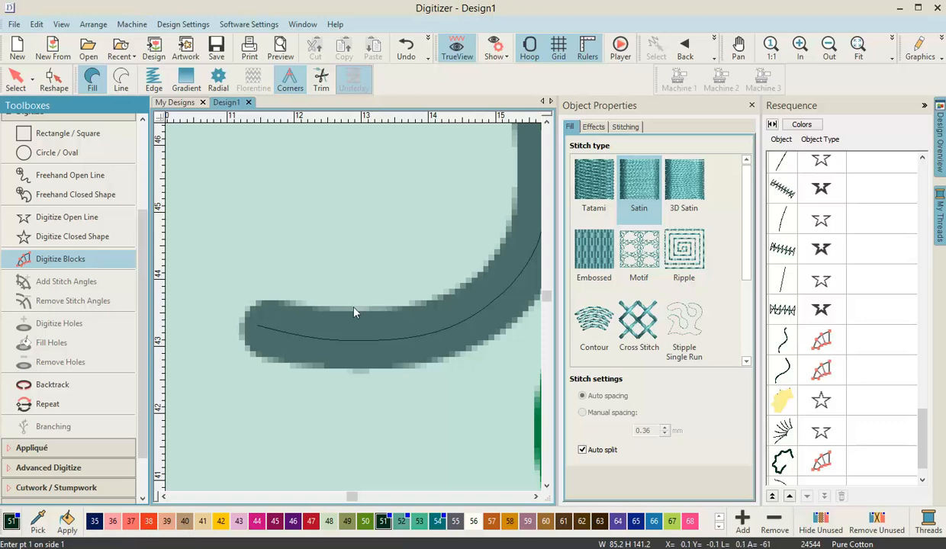
pyautogui.scroll(2, 342, 296)
pyautogui.click(271, 289)
pyautogui.click(356, 268)
pyautogui.click(315, 417)
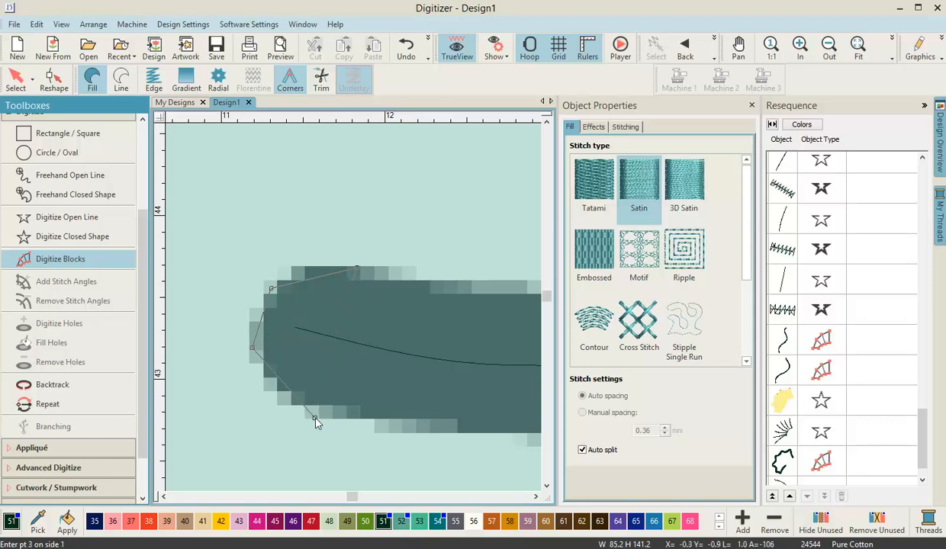
# - Trace the satin block's paired edges along the curl and round outline to the end near X 15.7, Y 36.4 mm, and show the stitches again
pyautogui.click(425, 279)
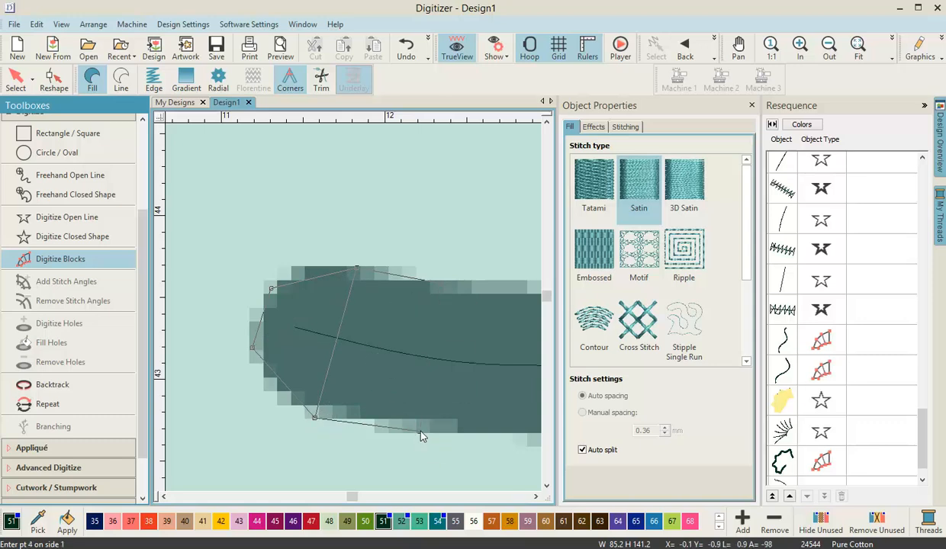
pyautogui.click(420, 431)
pyautogui.click(443, 227)
pyautogui.click(439, 380)
pyautogui.click(506, 226)
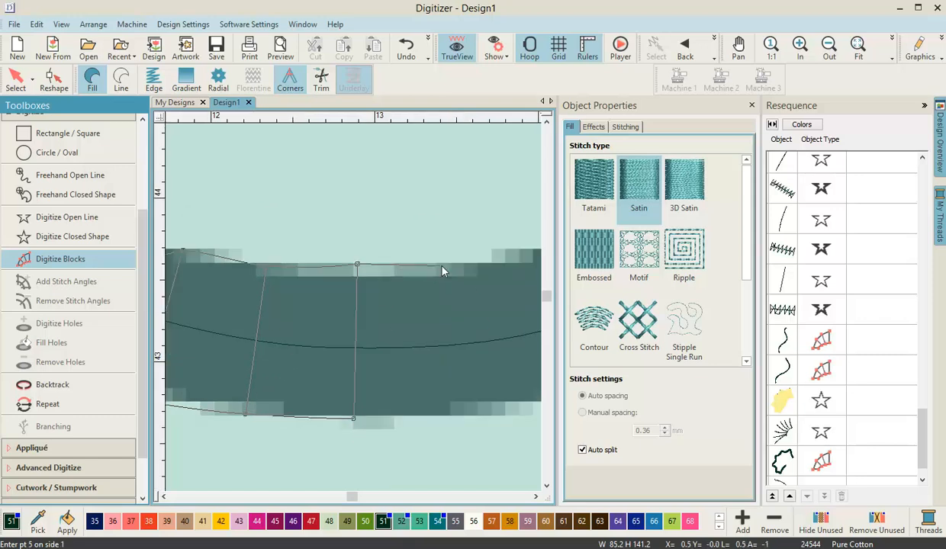
pyautogui.click(445, 418)
pyautogui.press('Return')
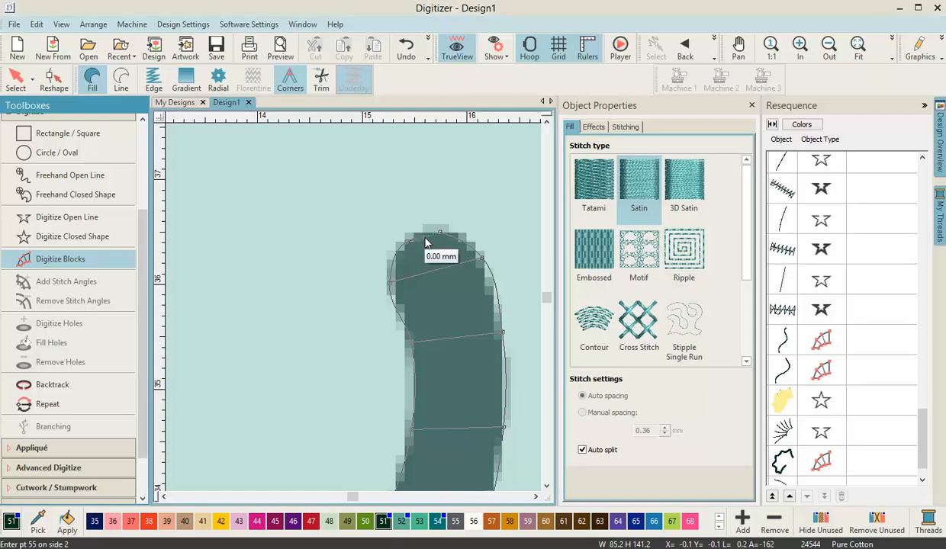
pyautogui.press('Return')
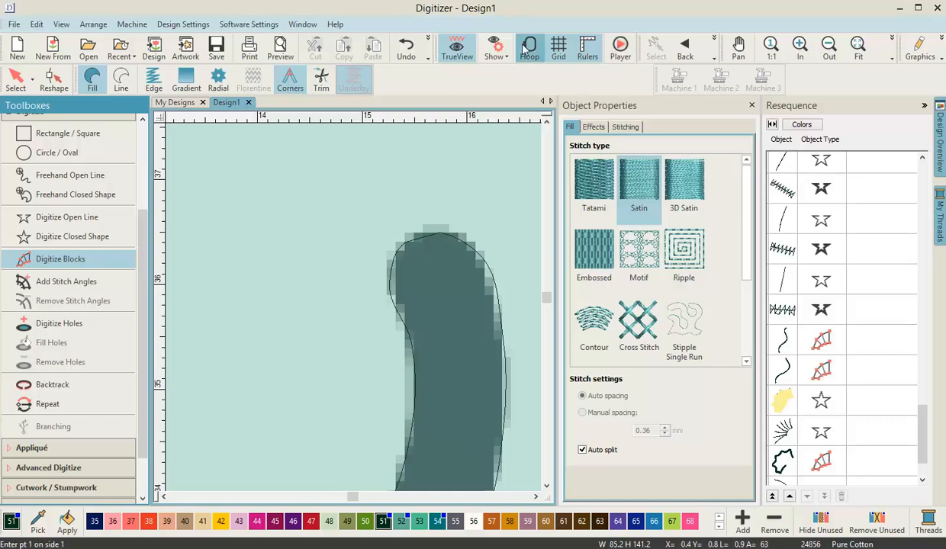
pyautogui.click(494, 49)
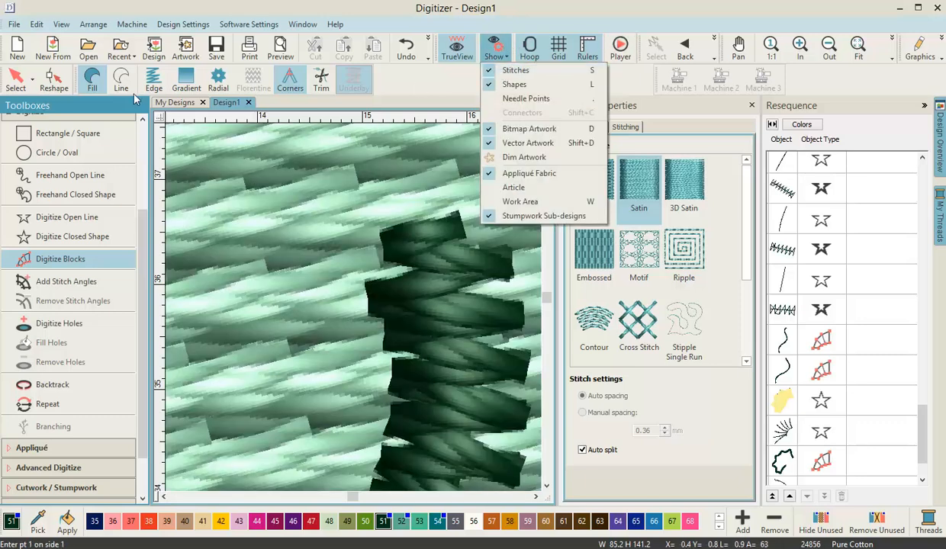
# - Leave block digitizing, select the seahorse's light green body fill, and examine the completed outlines around the head and fins
pyautogui.click(21, 77)
pyautogui.click(224, 183)
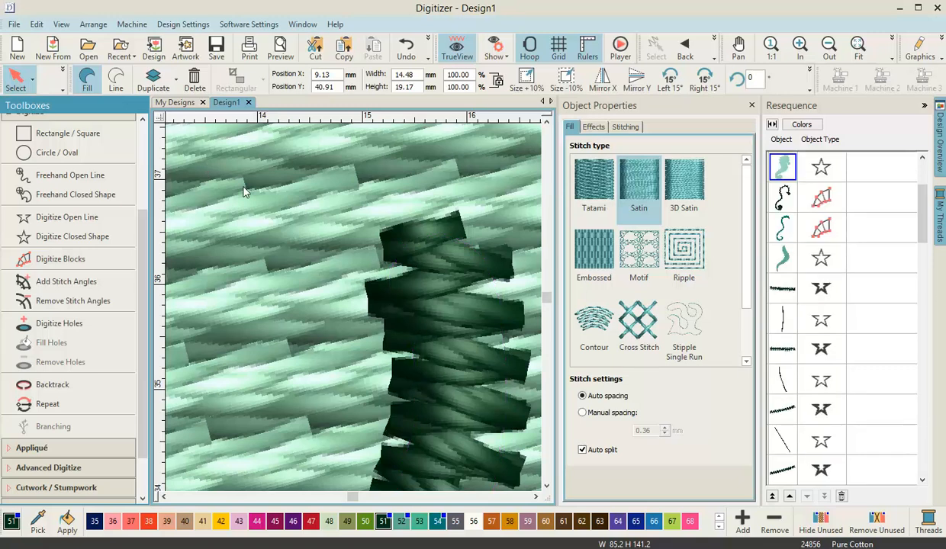
pyautogui.scroll(-8, 343, 297)
pyautogui.scroll(-6, 354, 313)
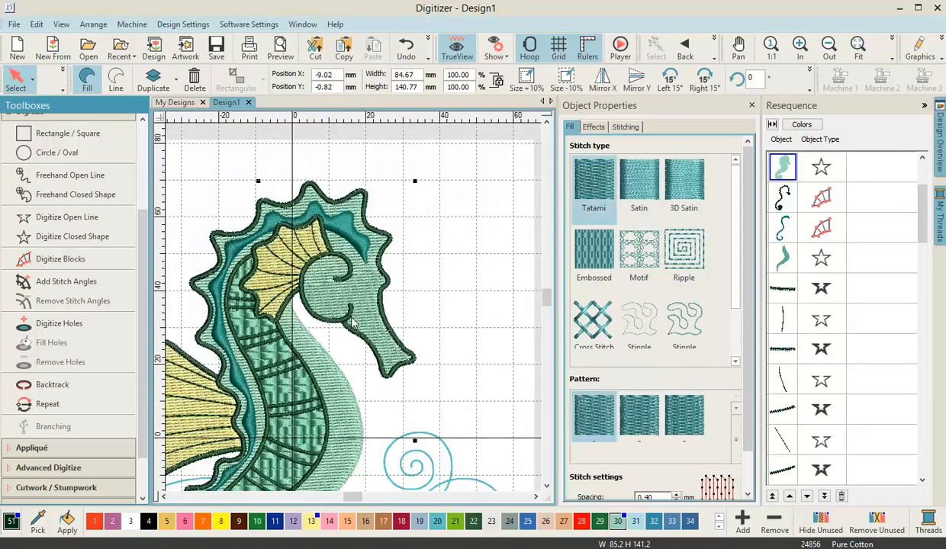
pyautogui.scroll(2, 353, 314)
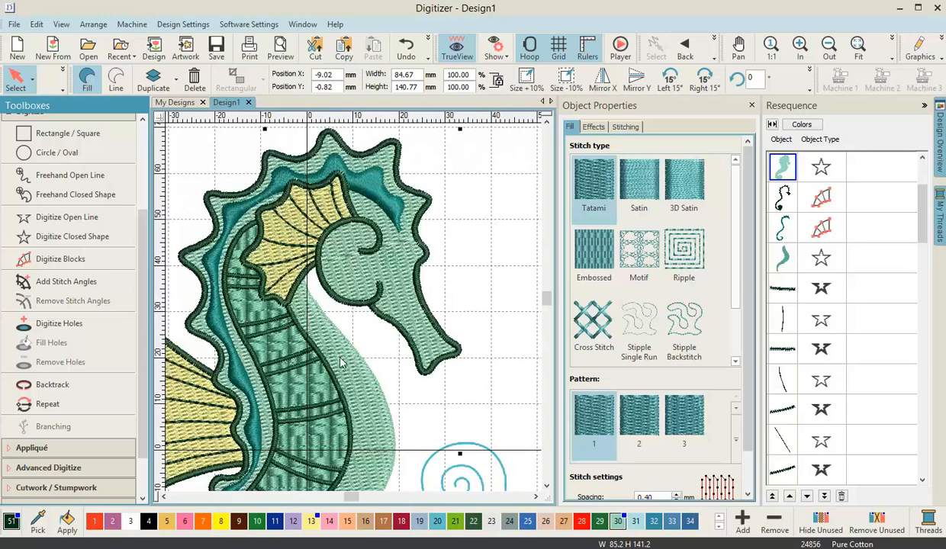
pyautogui.scroll(-1, 354, 312)
pyautogui.scroll(-1, 353, 313)
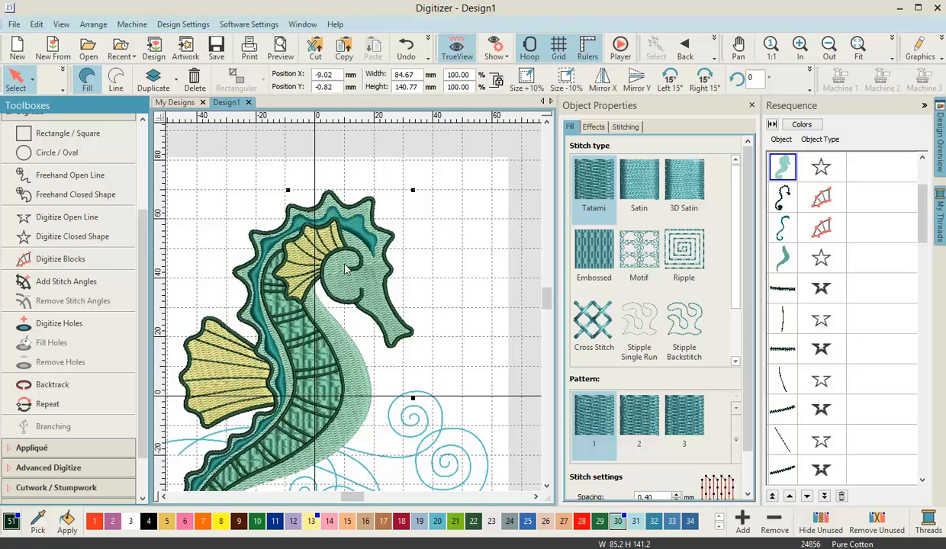
# - Digitize the eye as a satin-filled circle in blue colour 65, radius about 2.7 mm, beside the curl's tip on the head
pyautogui.scroll(2, 353, 312)
pyautogui.scroll(3, 353, 311)
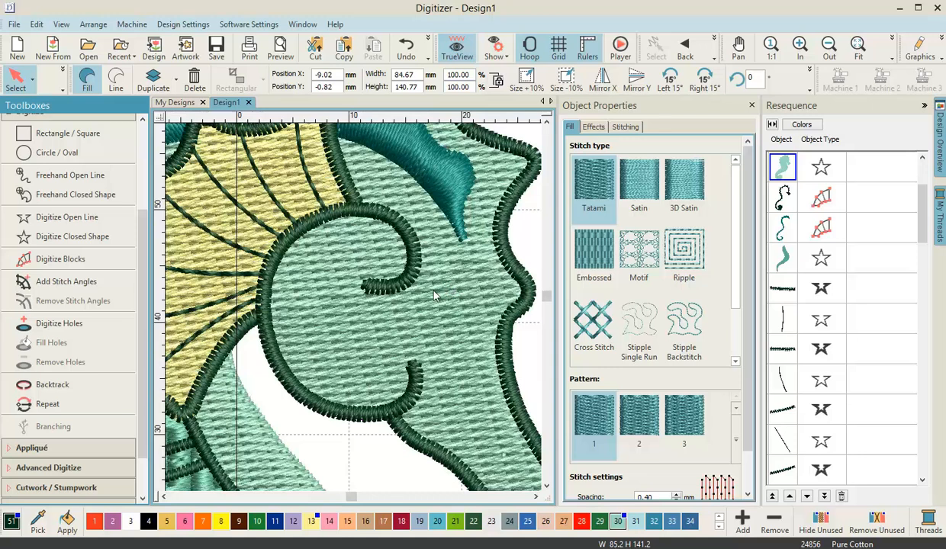
pyautogui.click(68, 153)
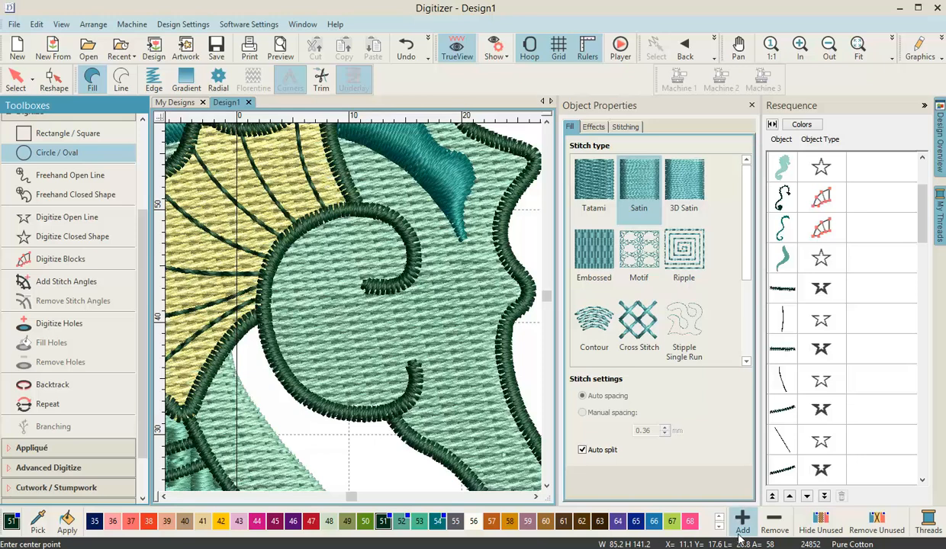
pyautogui.click(638, 522)
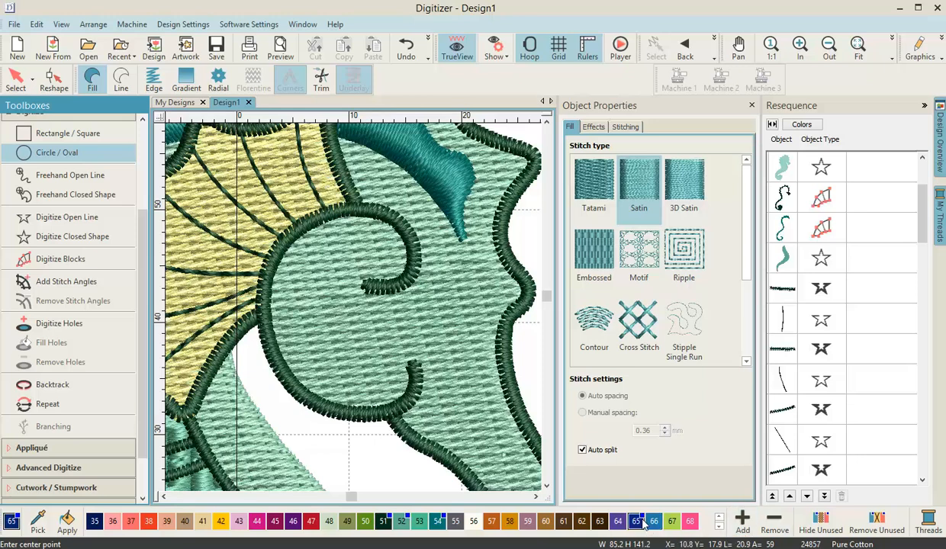
pyautogui.click(439, 311)
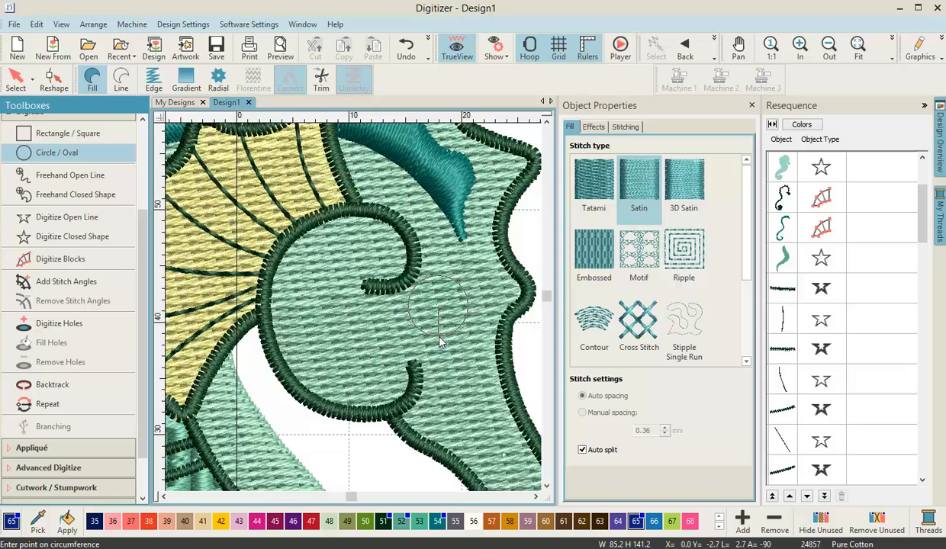
pyautogui.click(439, 336)
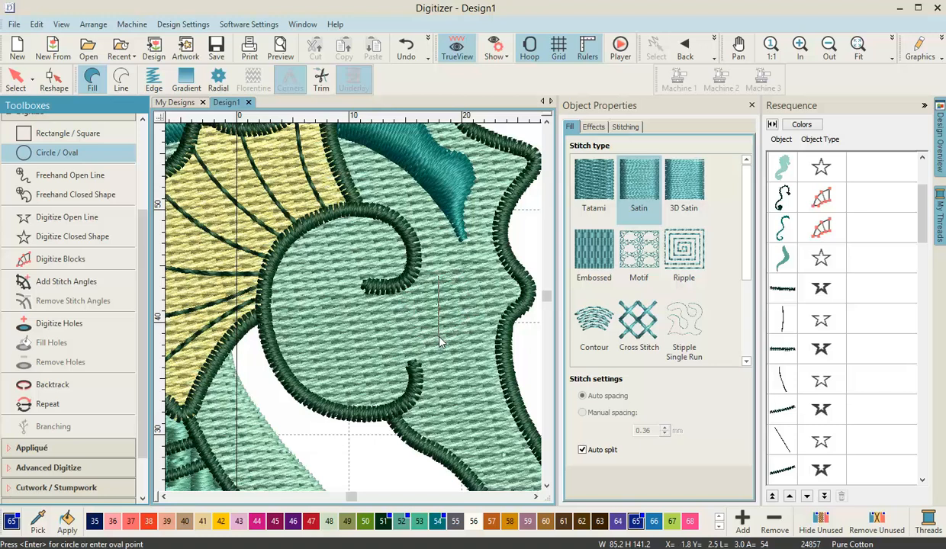
pyautogui.press('Return')
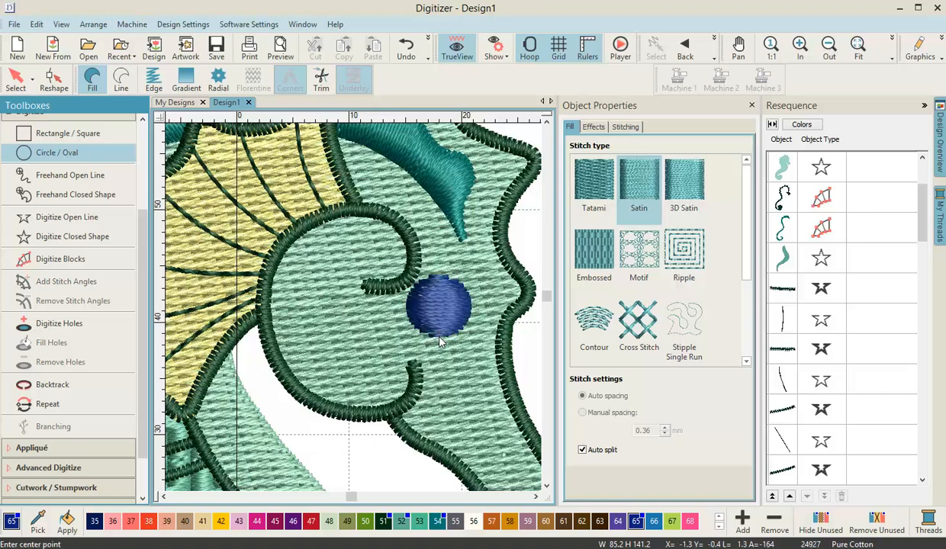
# - Hide the background artwork and examine the whole stitched seahorse from head to tail
pyautogui.scroll(-6, 438, 342)
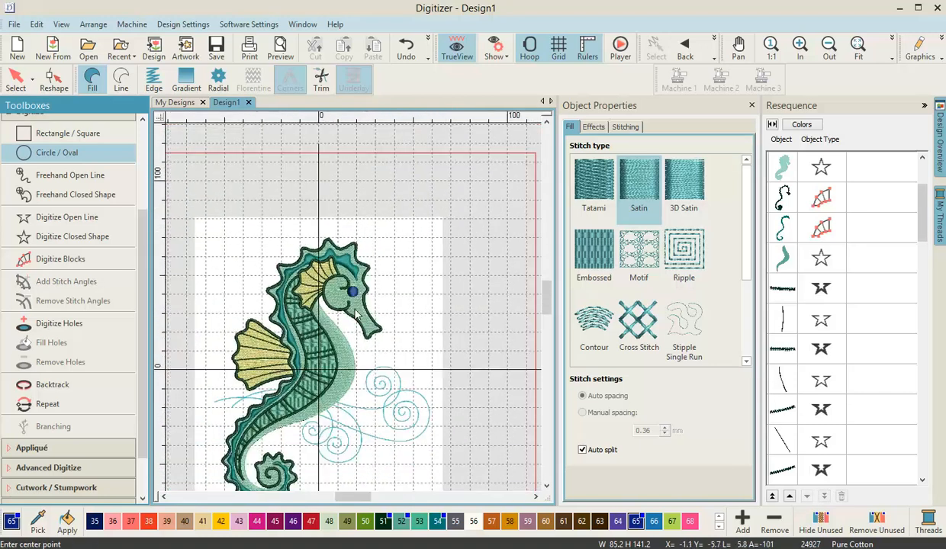
pyautogui.scroll(-1, 355, 315)
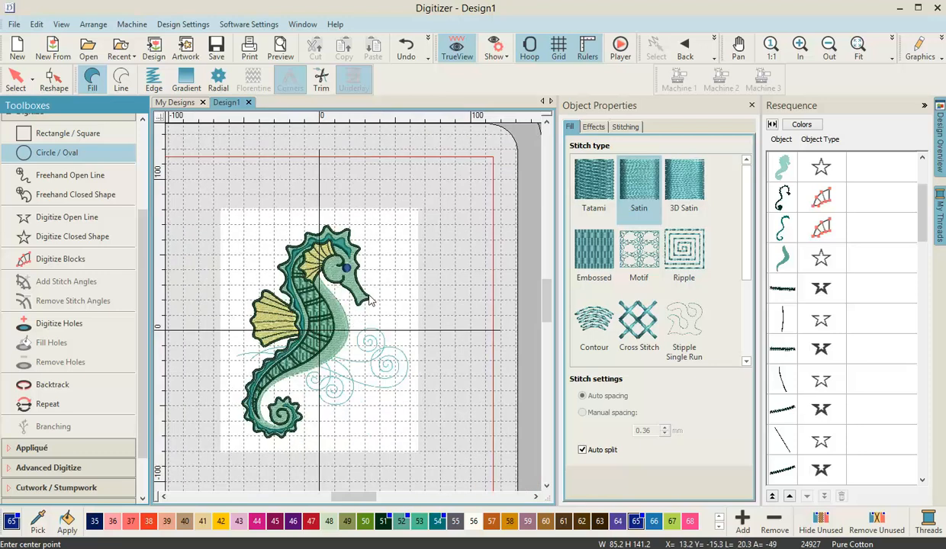
pyautogui.scroll(2, 370, 300)
pyautogui.scroll(-1, 162, 497)
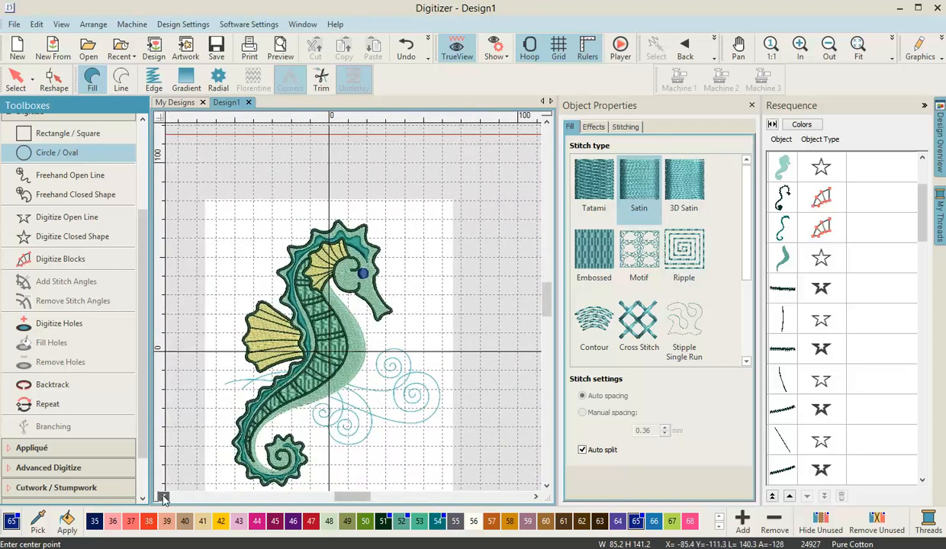
pyautogui.click(163, 497)
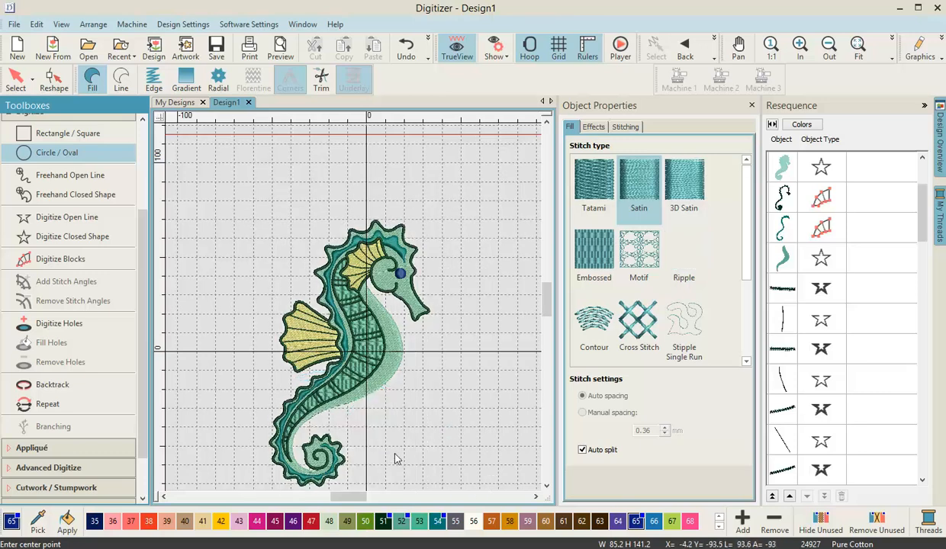
pyautogui.scroll(-1, 385, 428)
pyautogui.scroll(1, 296, 298)
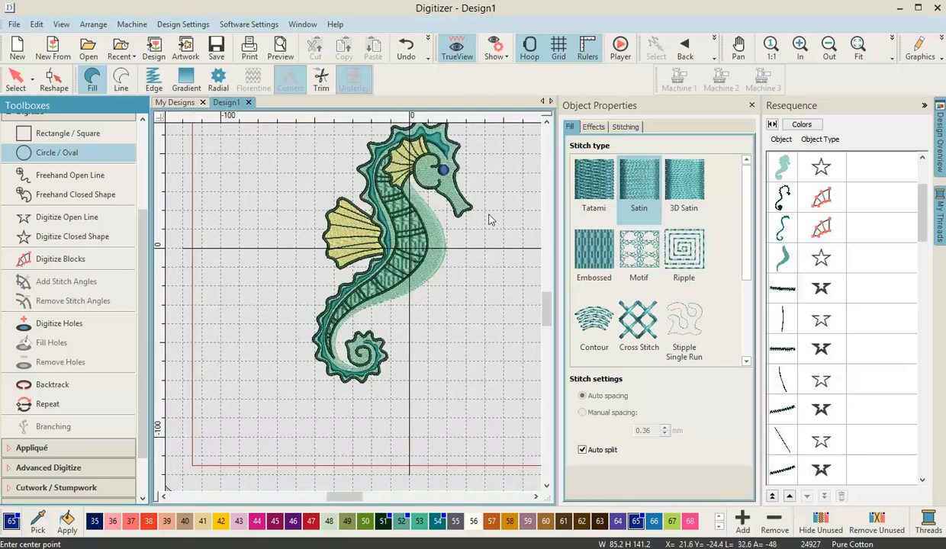
pyautogui.click(542, 121)
pyautogui.click(543, 120)
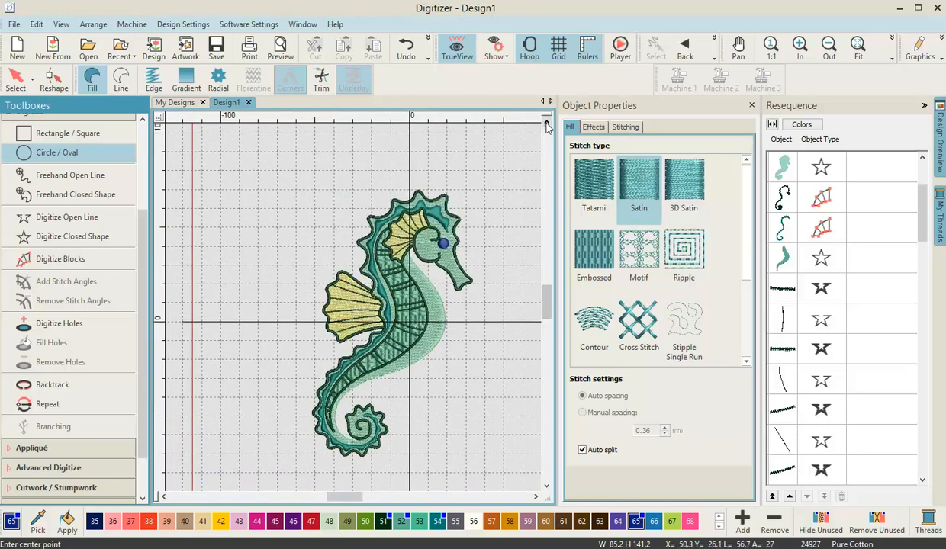